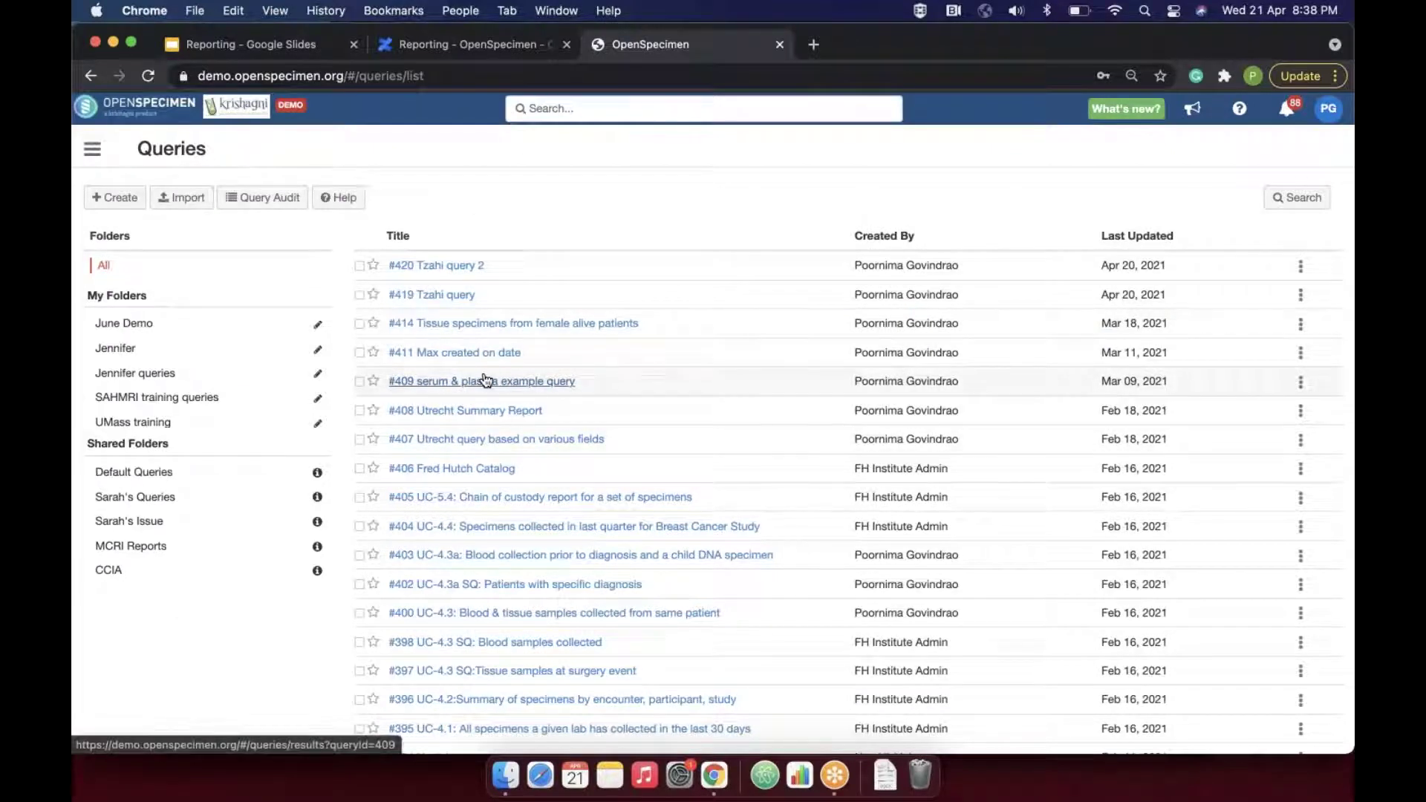
# - Open the query audit log and view the SQL of an unsaved count query
pyautogui.click(263, 205)
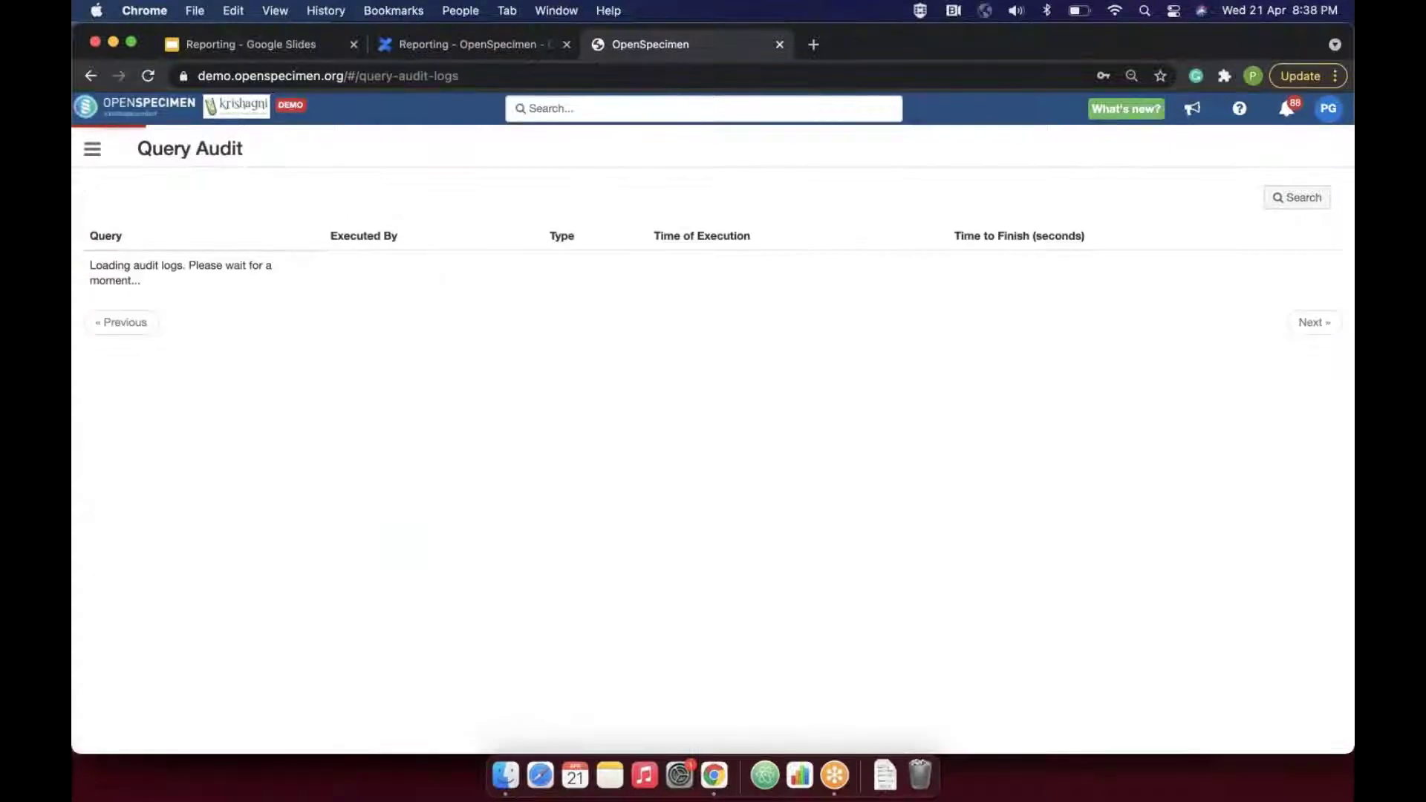
pyautogui.scroll(-2, 288, 505)
pyautogui.scroll(-5, 288, 507)
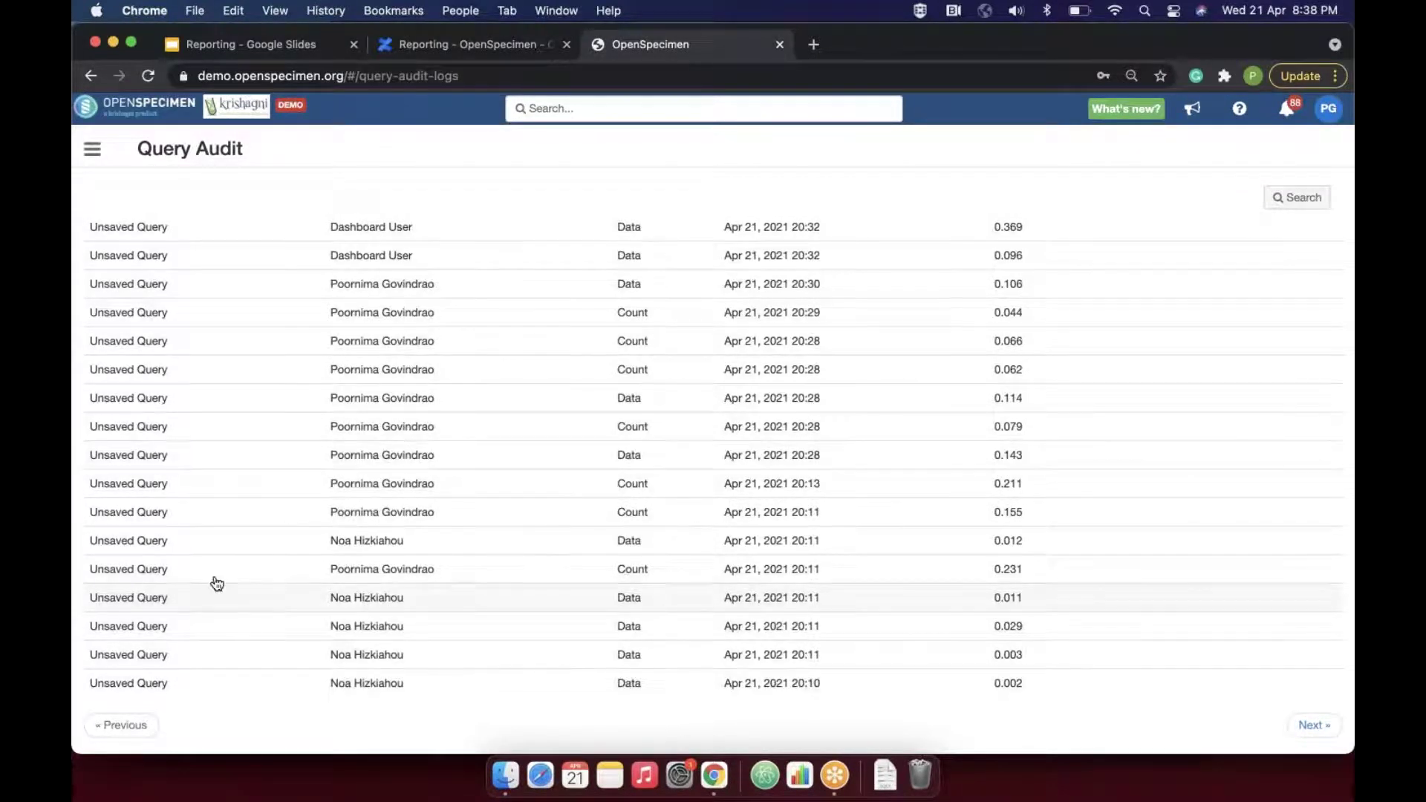
pyautogui.click(374, 490)
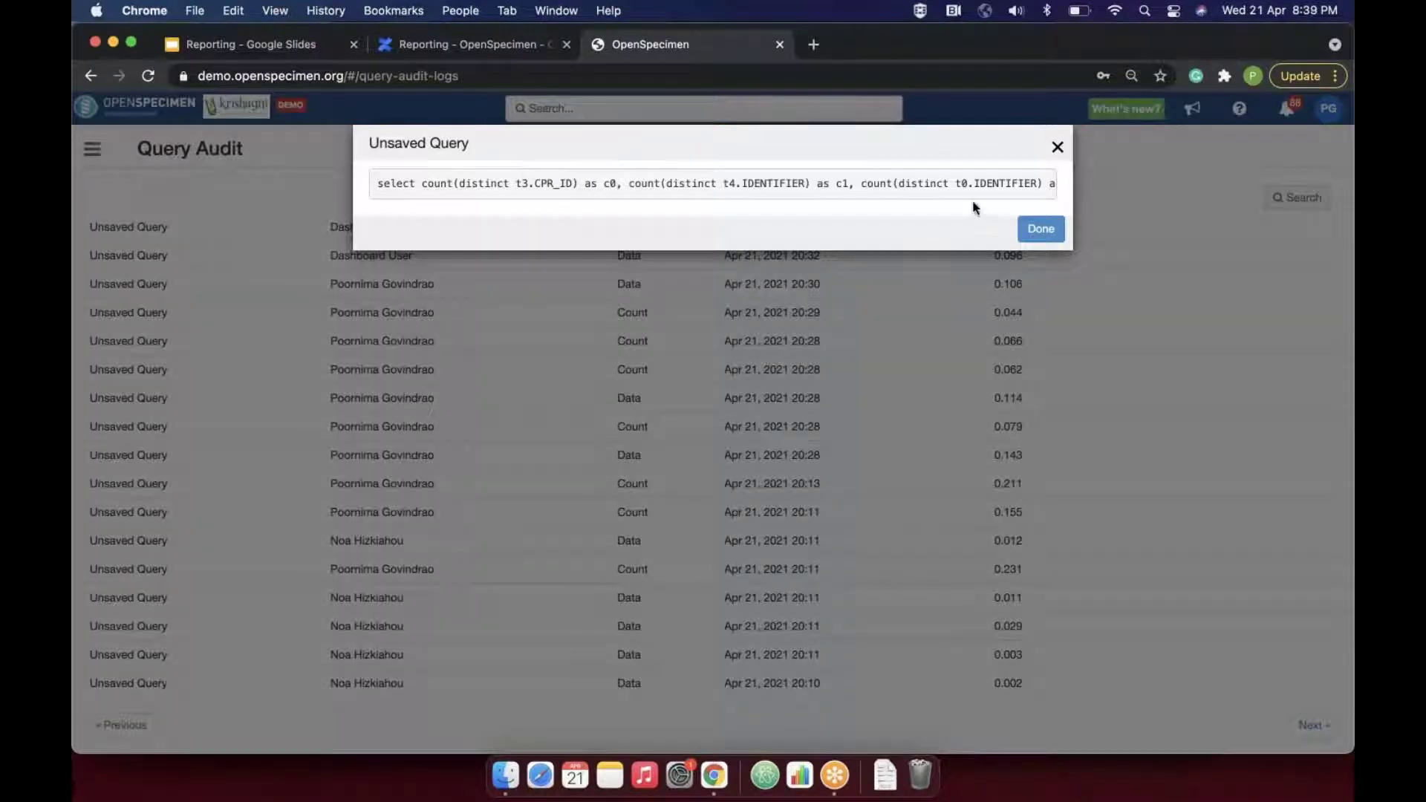
pyautogui.click(813, 291)
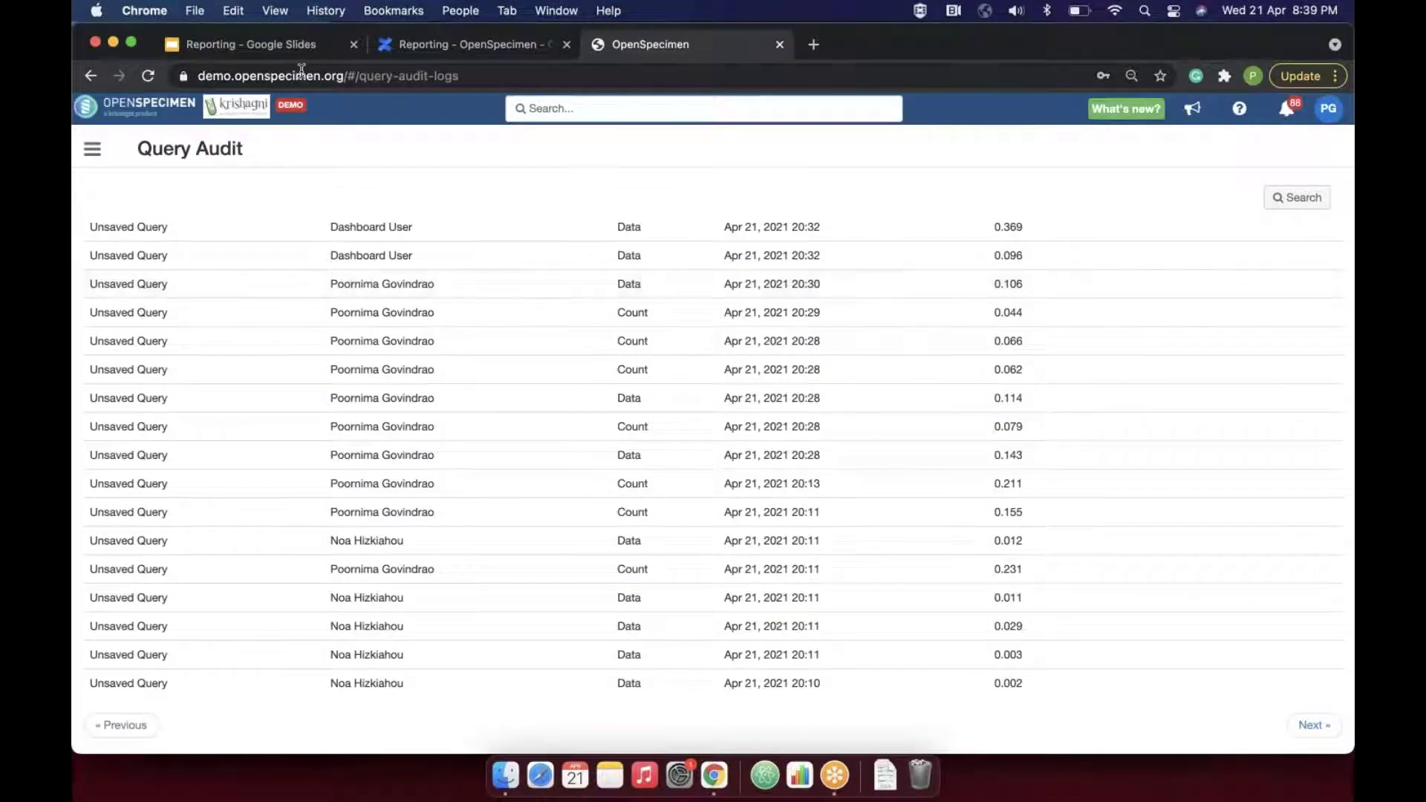
# - Read the example query criteria in the Reporting presentation in Google Slides and return to OpenSpecimen
pyautogui.click(278, 50)
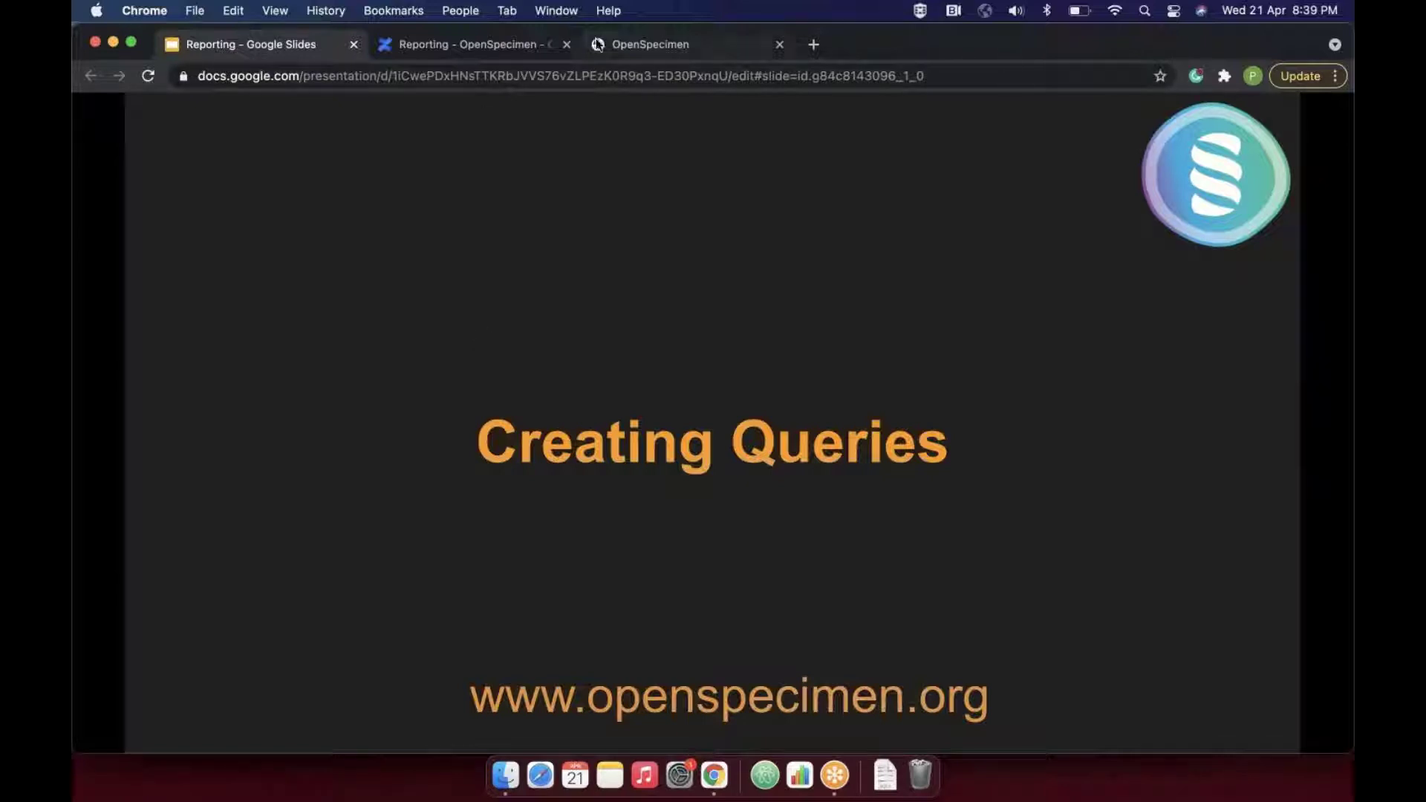
pyautogui.click(589, 210)
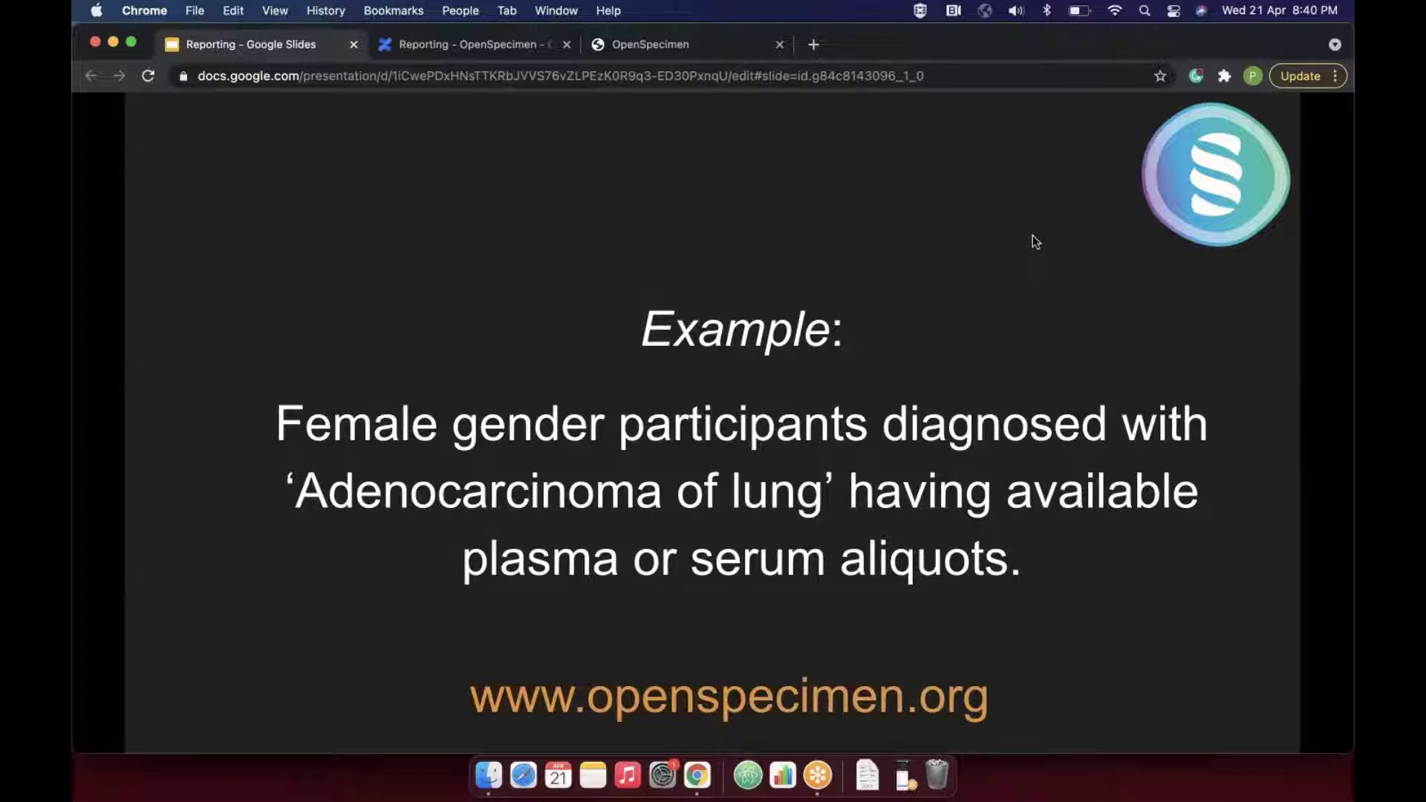
pyautogui.click(684, 46)
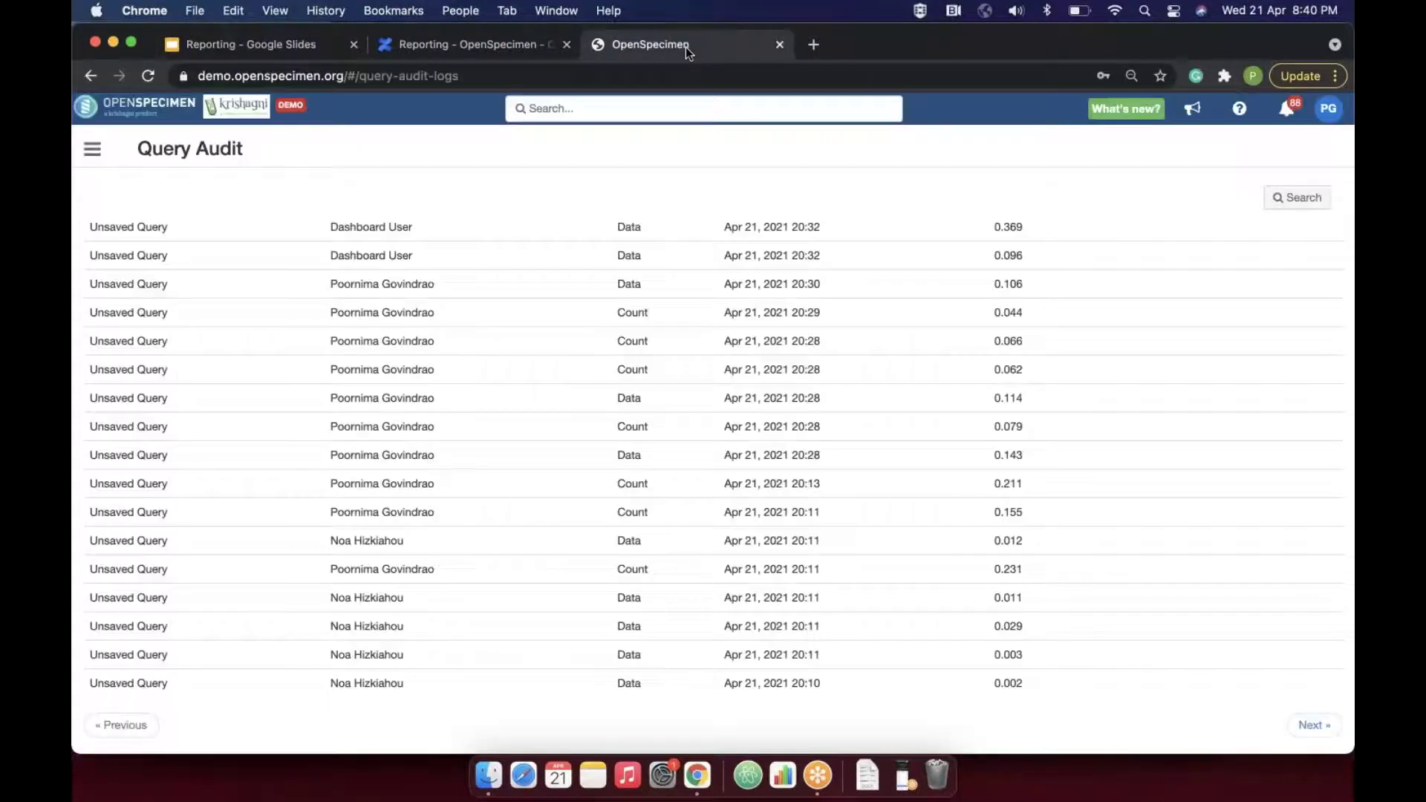
# - Go back to the Queries list and view the shared Default Queries folder
pyautogui.click(92, 149)
pyautogui.click(129, 444)
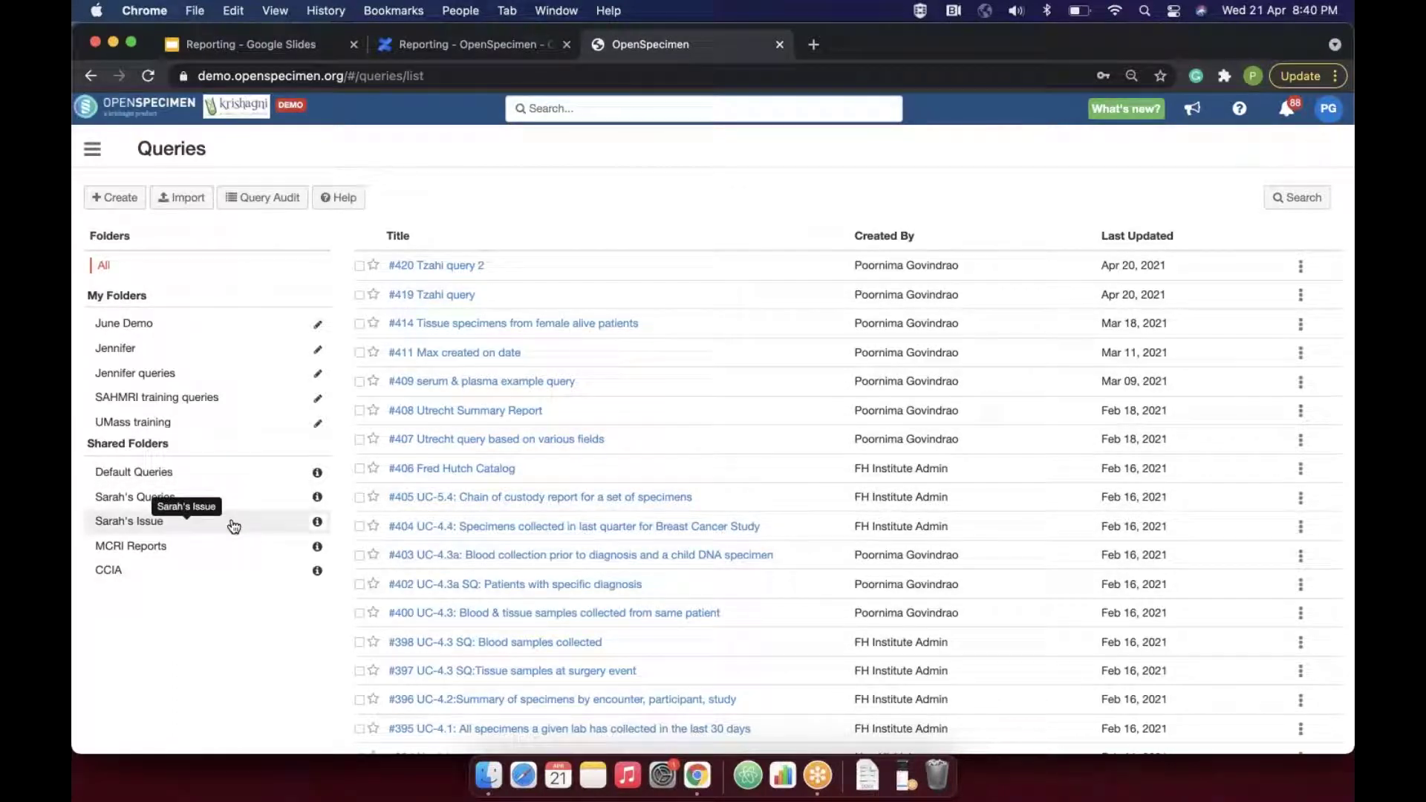
pyautogui.click(148, 473)
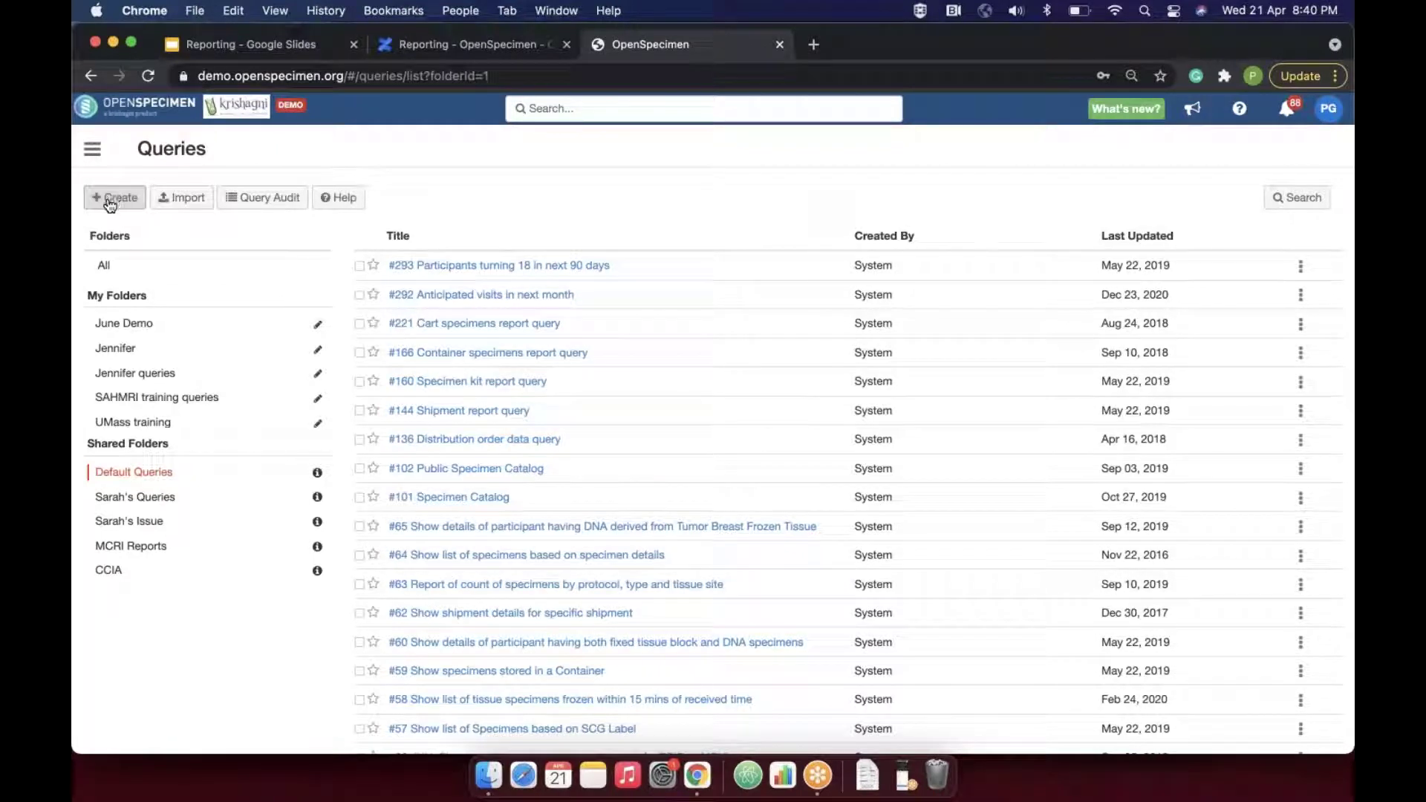
# - Create a new query and select A Demo Longitudinal Study as its collection protocol
pyautogui.click(237, 326)
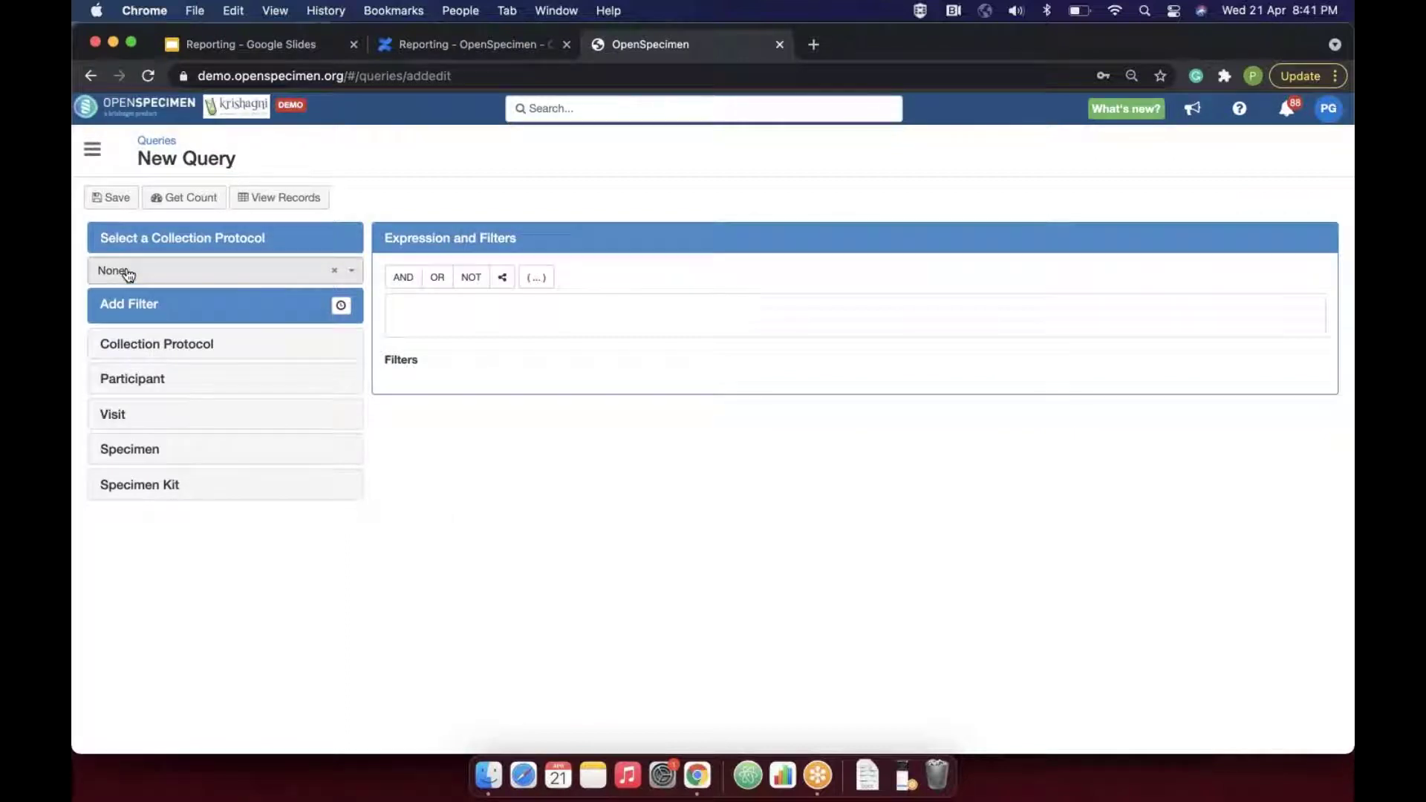
pyautogui.click(170, 275)
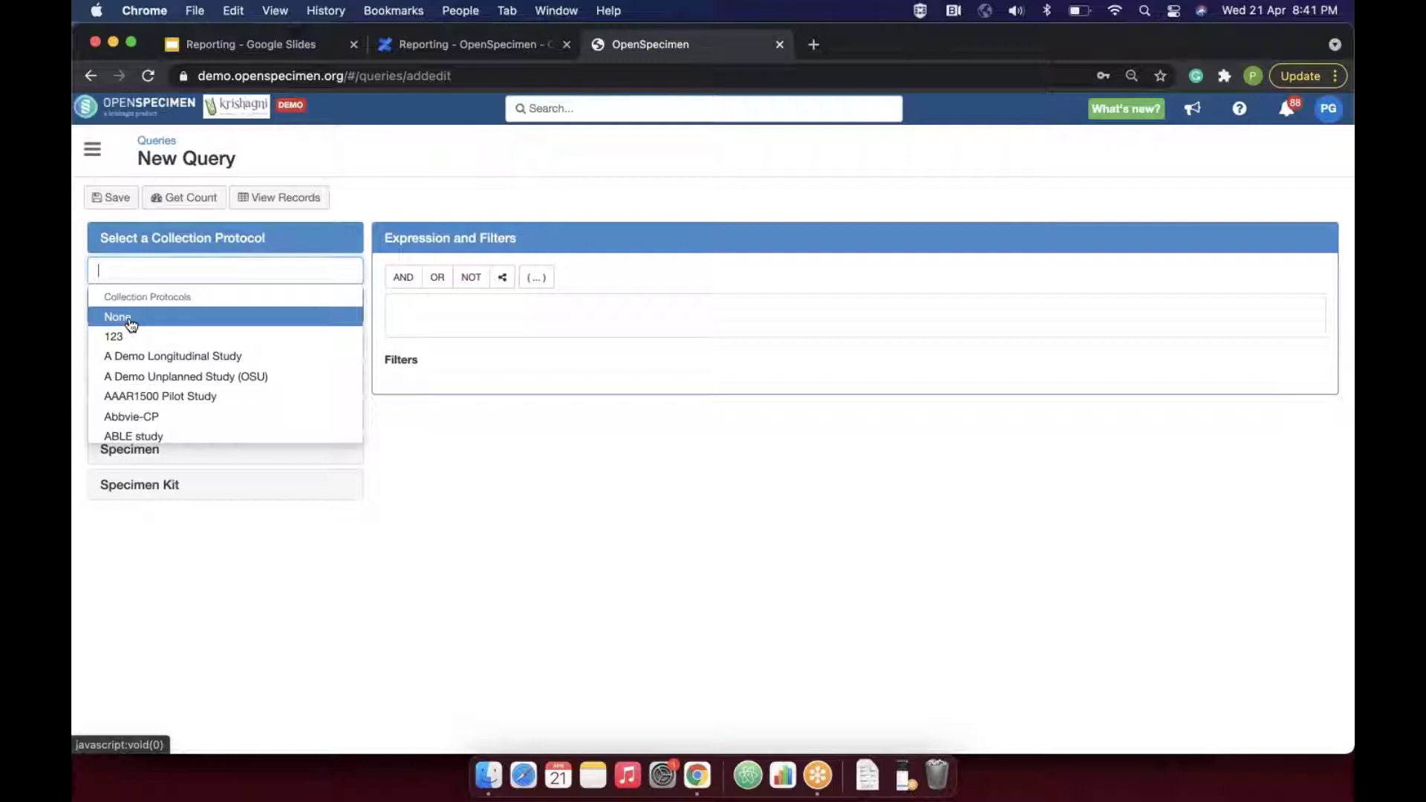
pyautogui.click(157, 358)
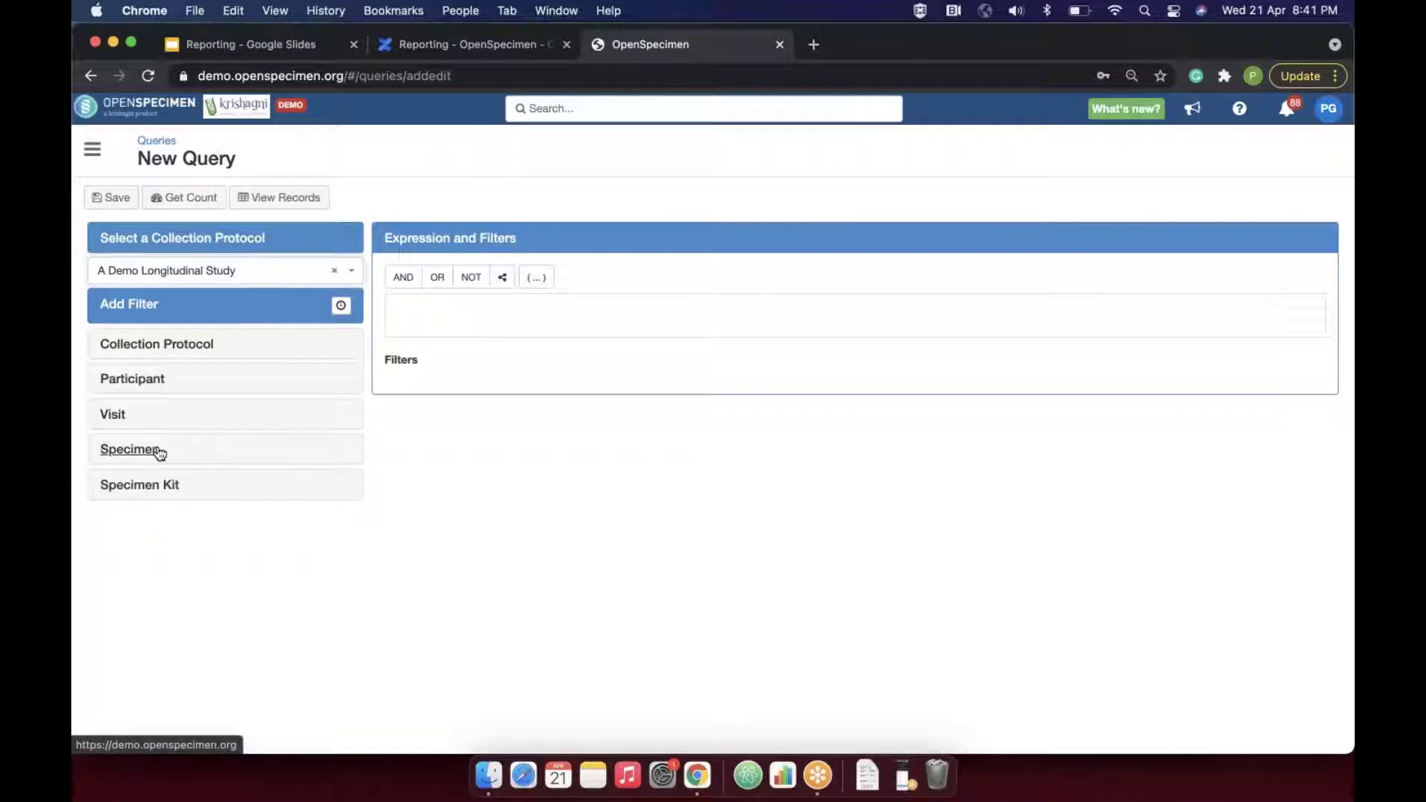
# - Expand the Participant filter category and examine its available fields and annotation groups
pyautogui.click(143, 380)
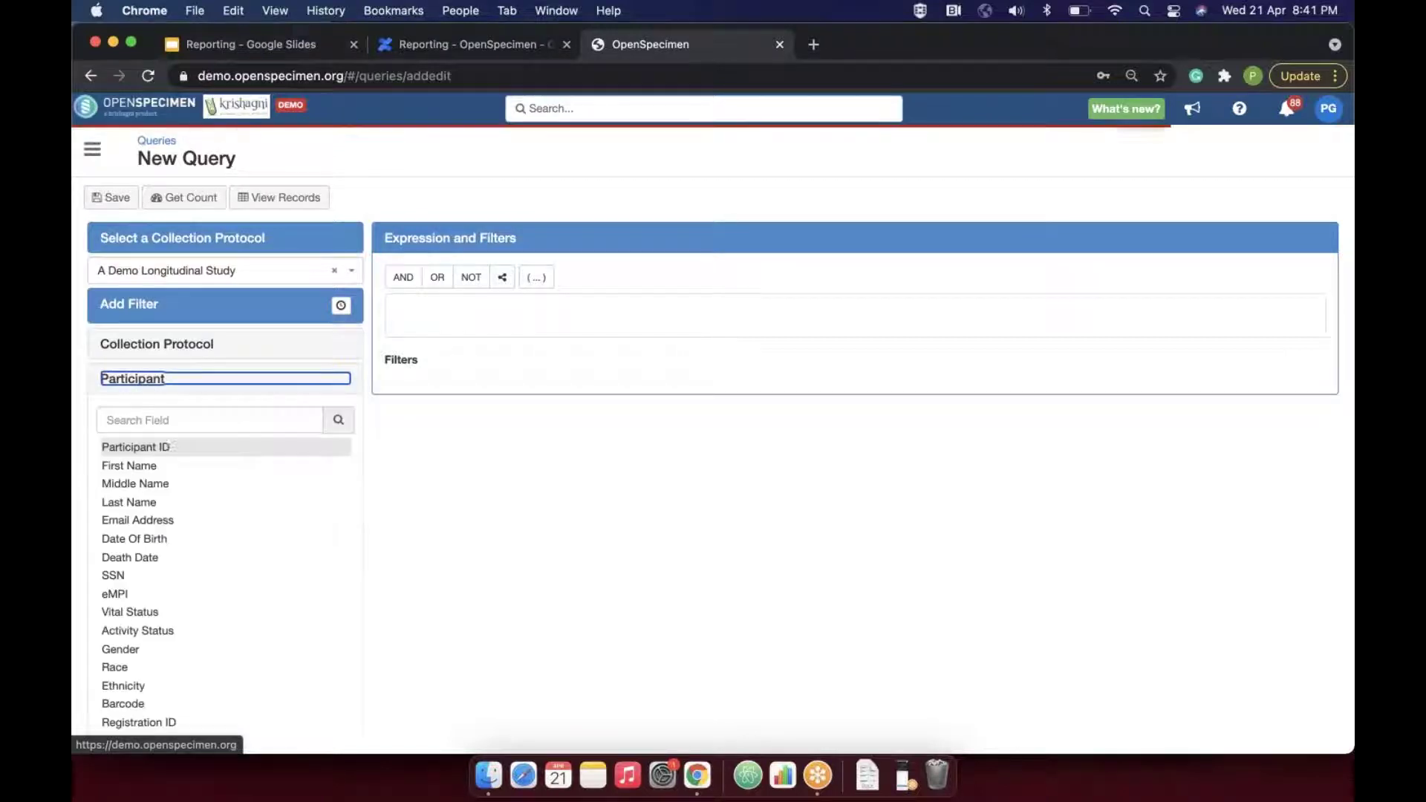
pyautogui.scroll(-5, 165, 532)
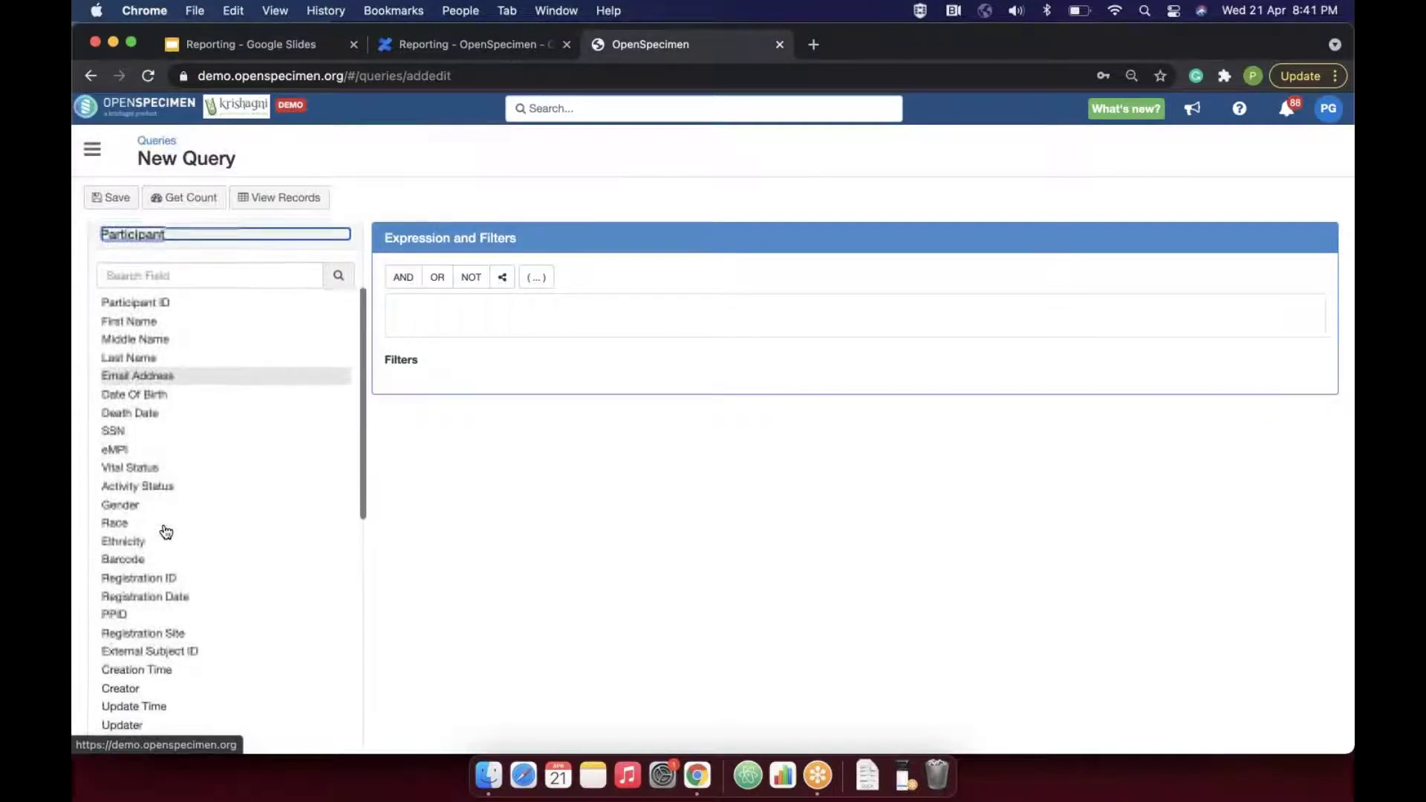
pyautogui.scroll(-8, 166, 532)
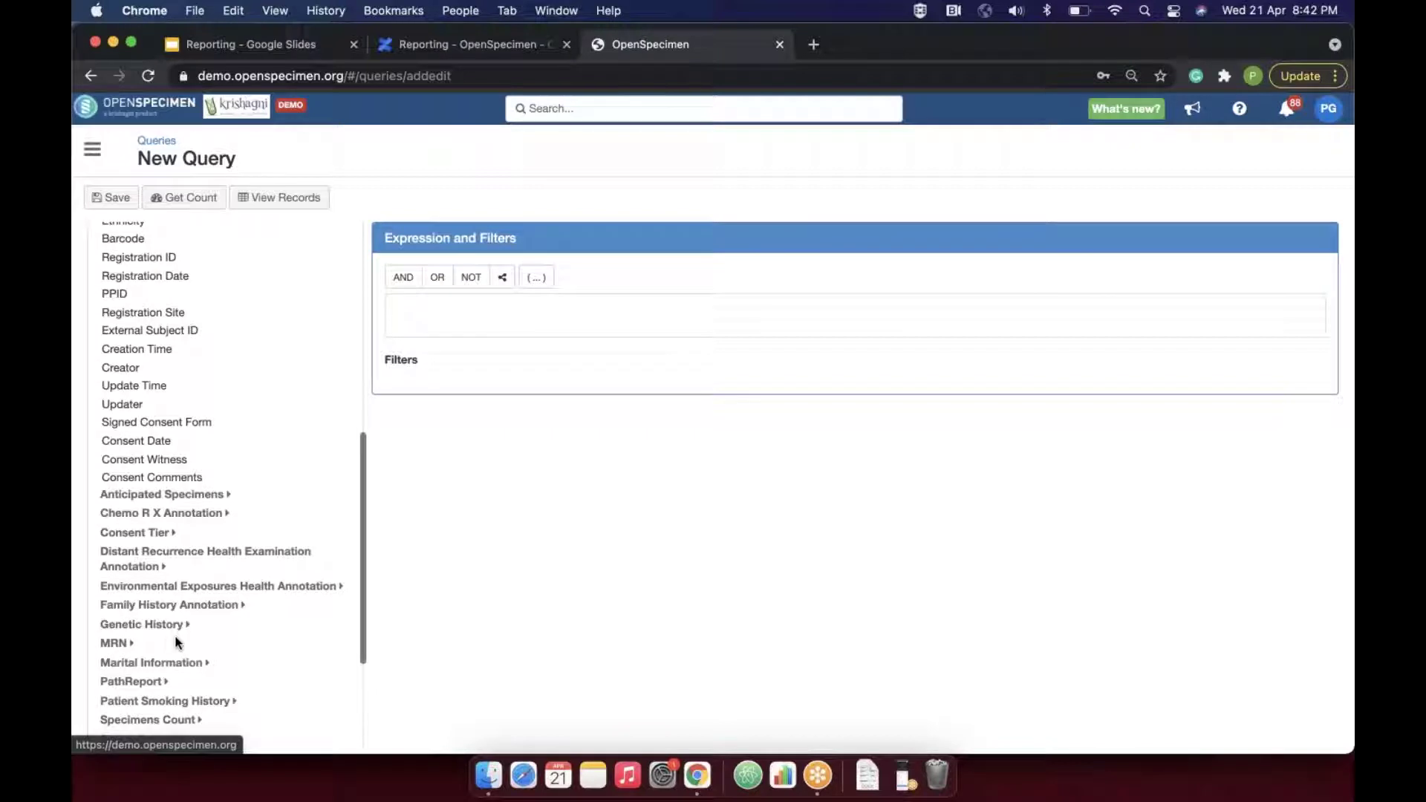
pyautogui.scroll(6, 172, 569)
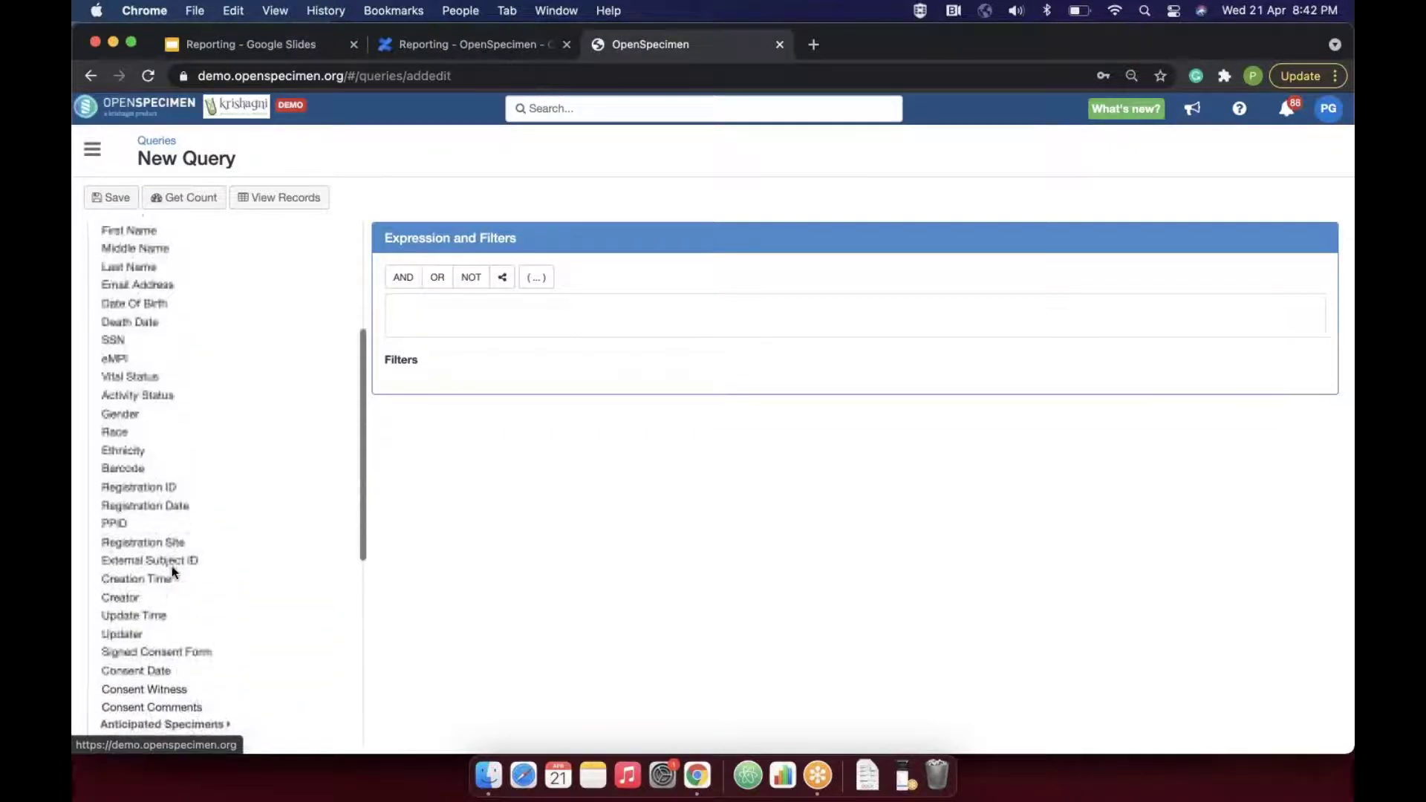
pyautogui.scroll(5, 172, 571)
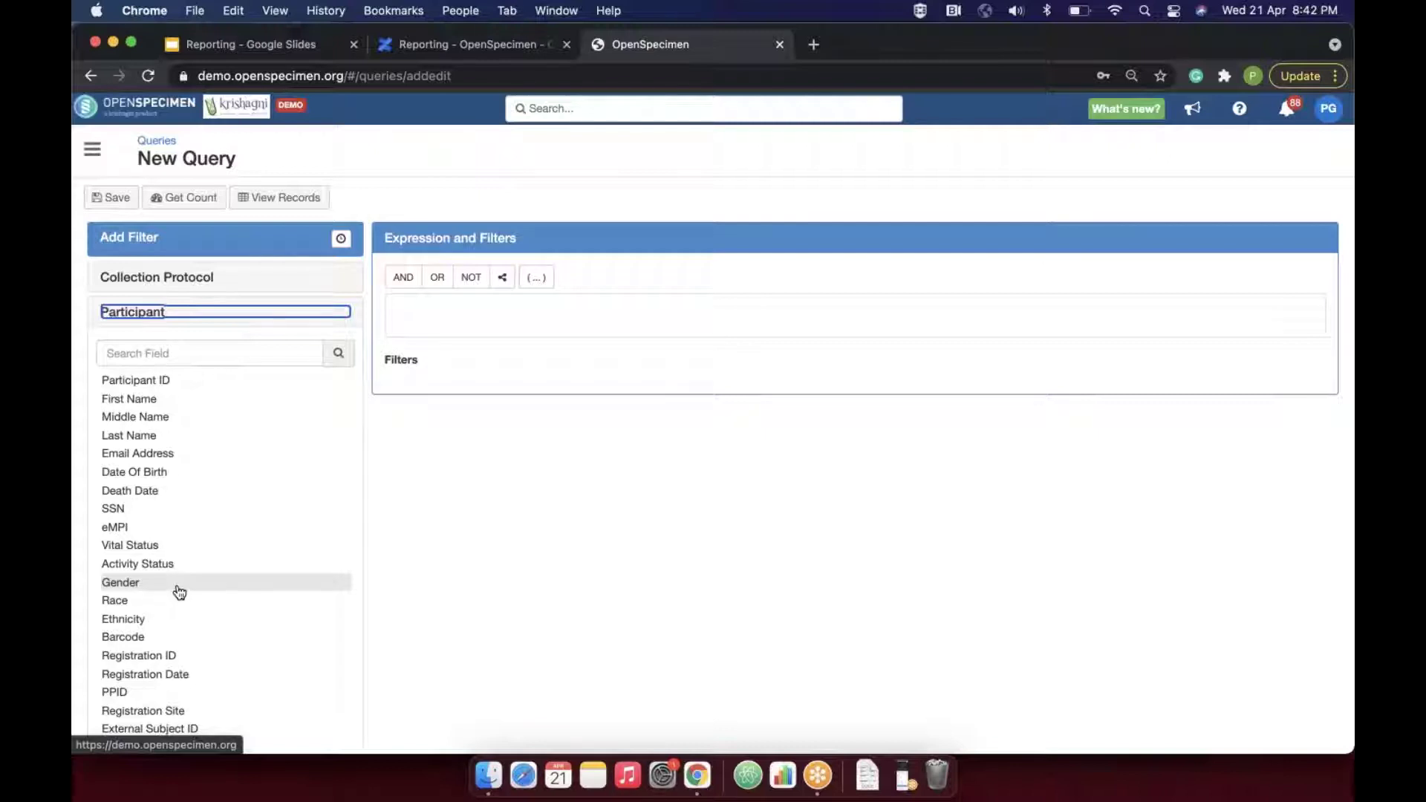
pyautogui.click(179, 591)
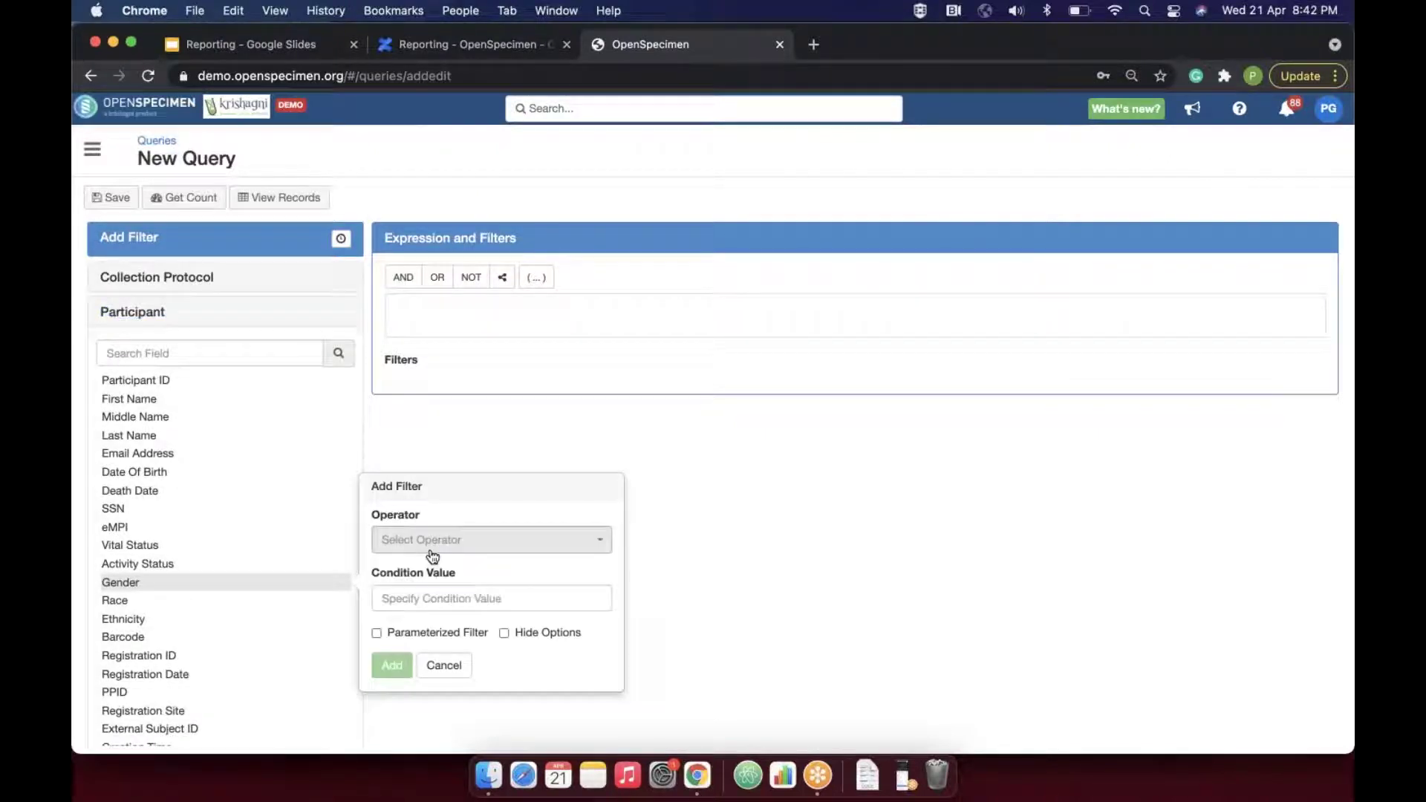
pyautogui.click(476, 551)
pyautogui.click(434, 570)
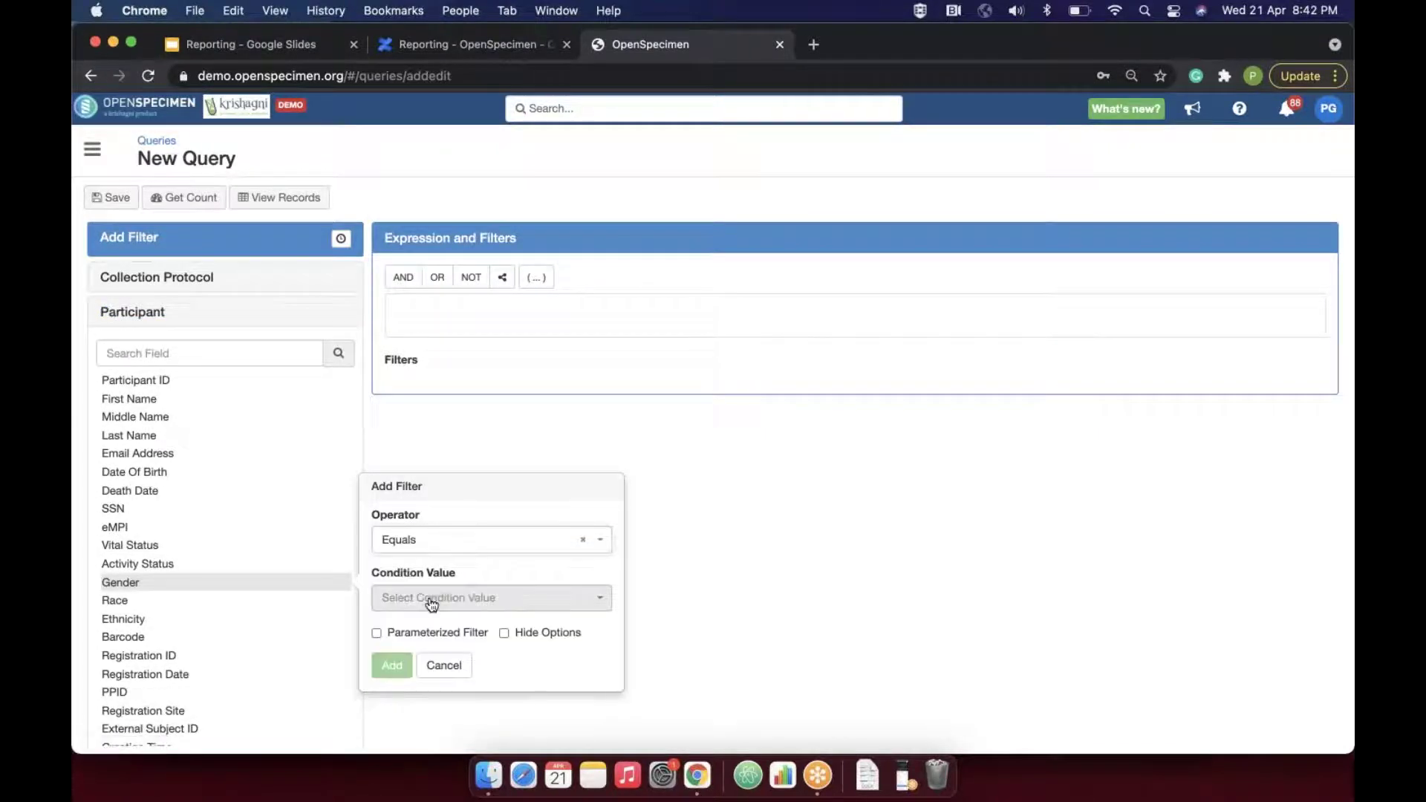
pyautogui.click(430, 601)
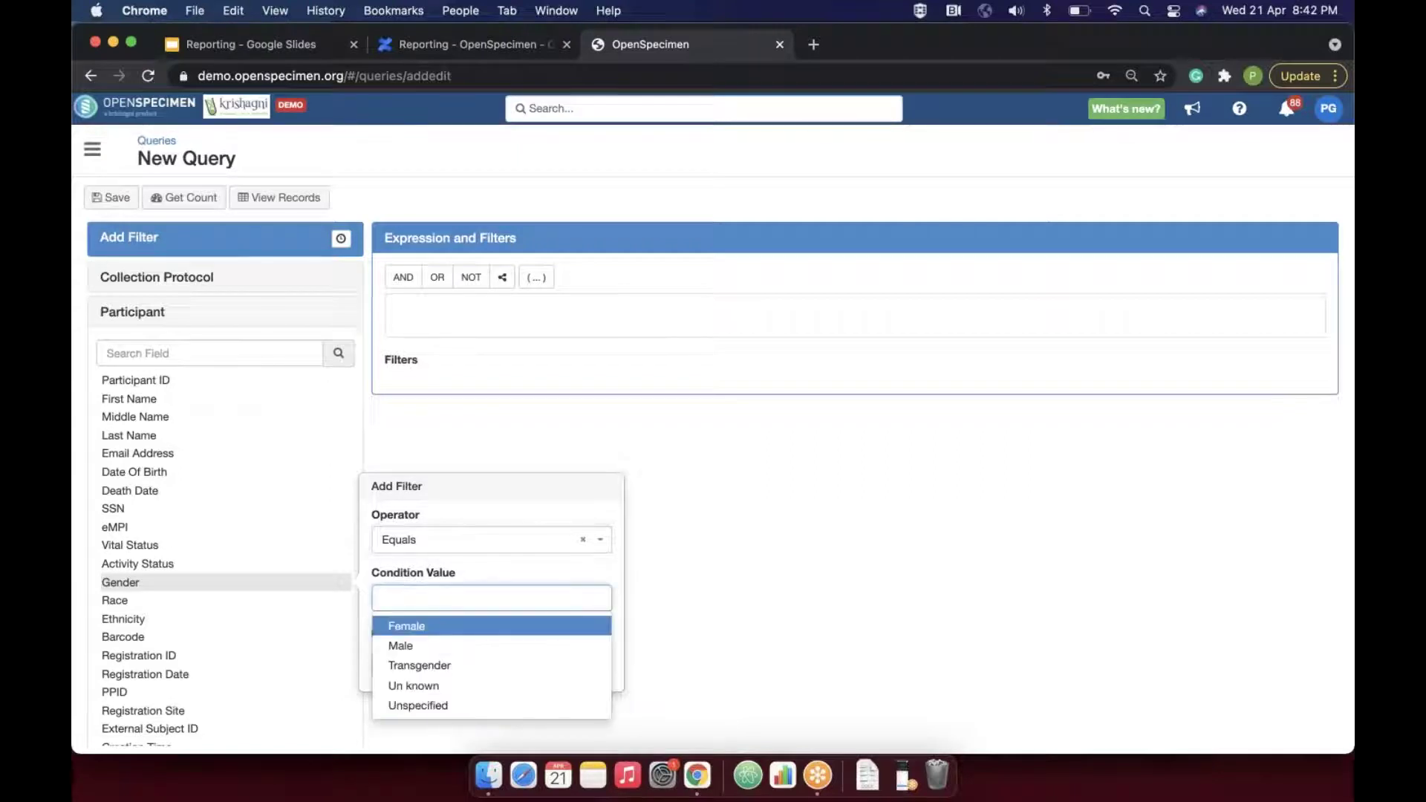
pyautogui.click(438, 540)
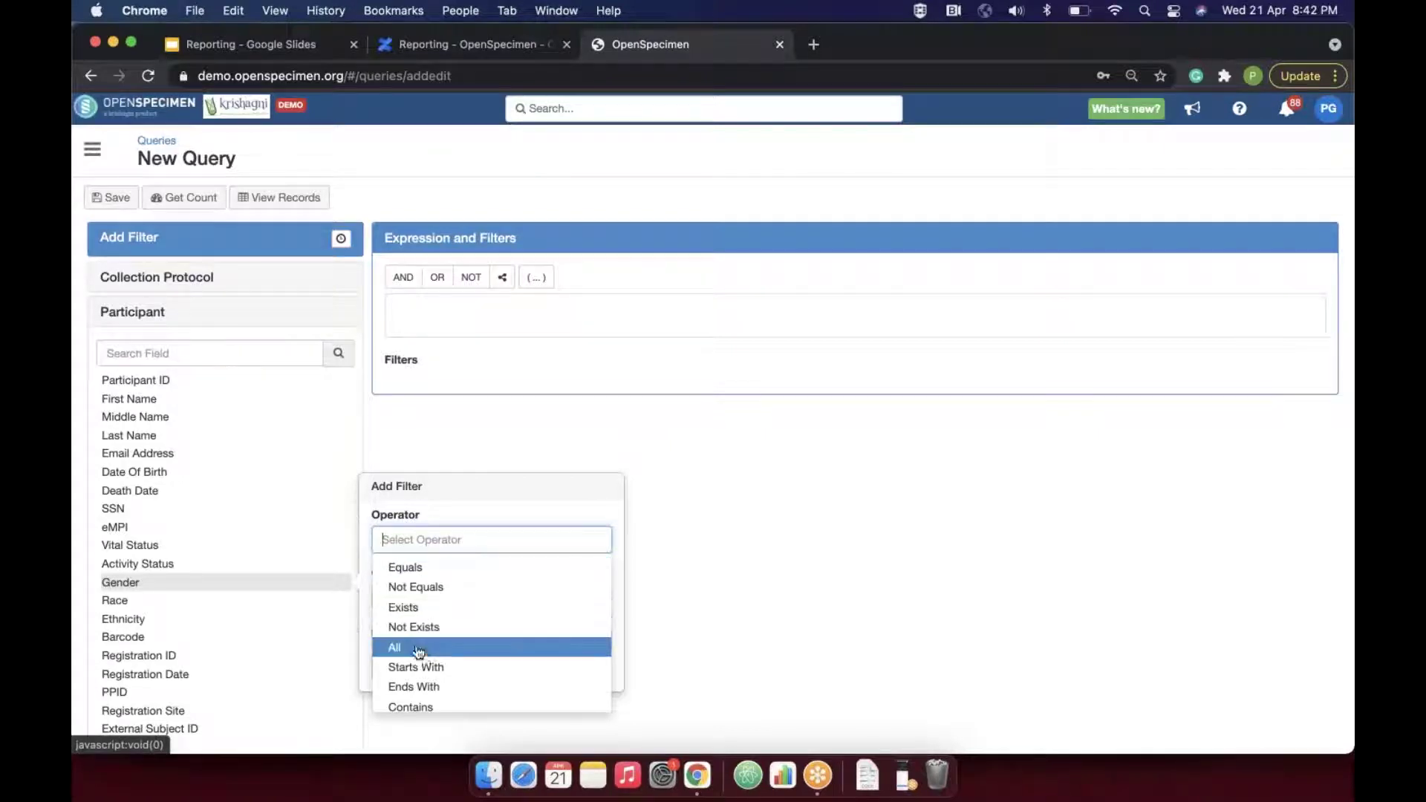
pyautogui.press('Return')
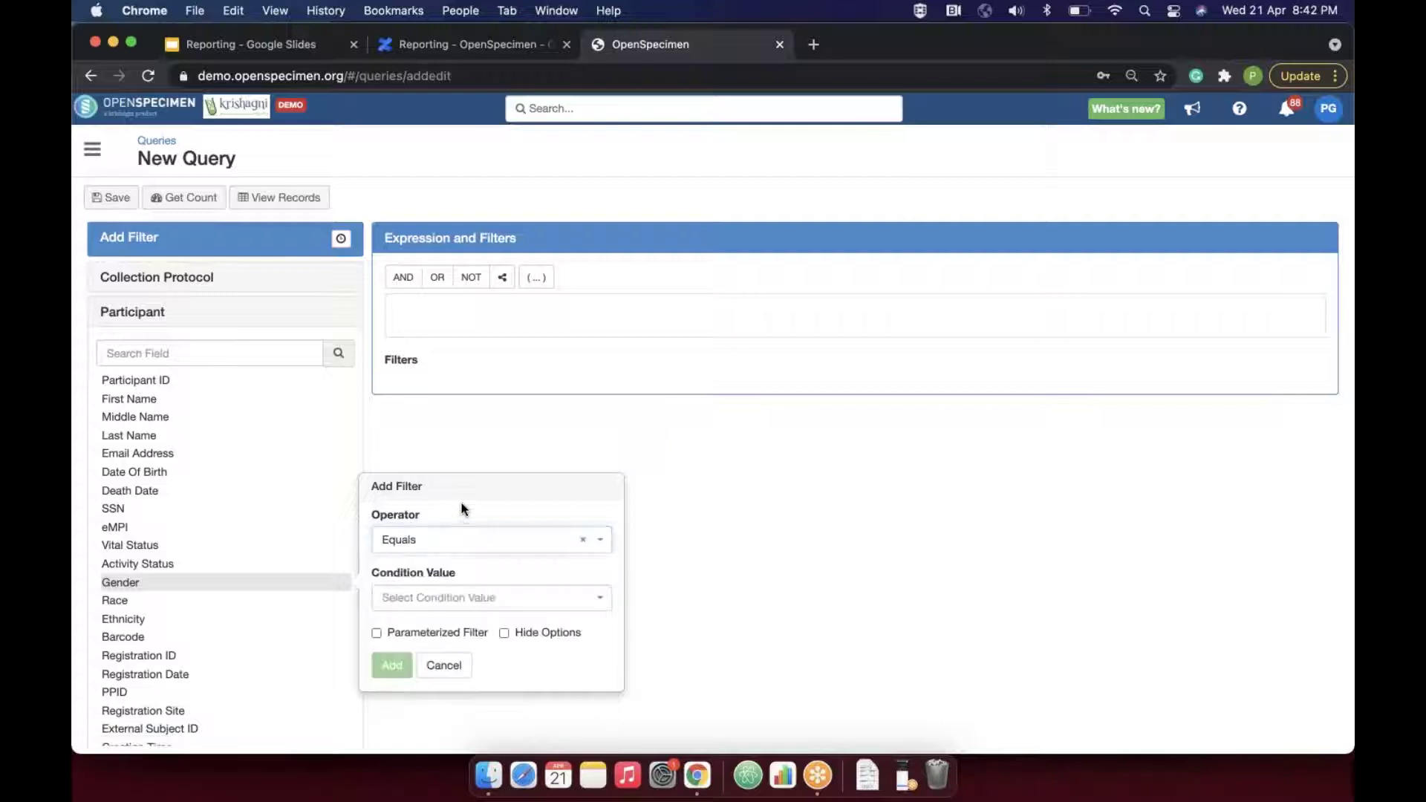
pyautogui.click(445, 665)
pyautogui.click(226, 396)
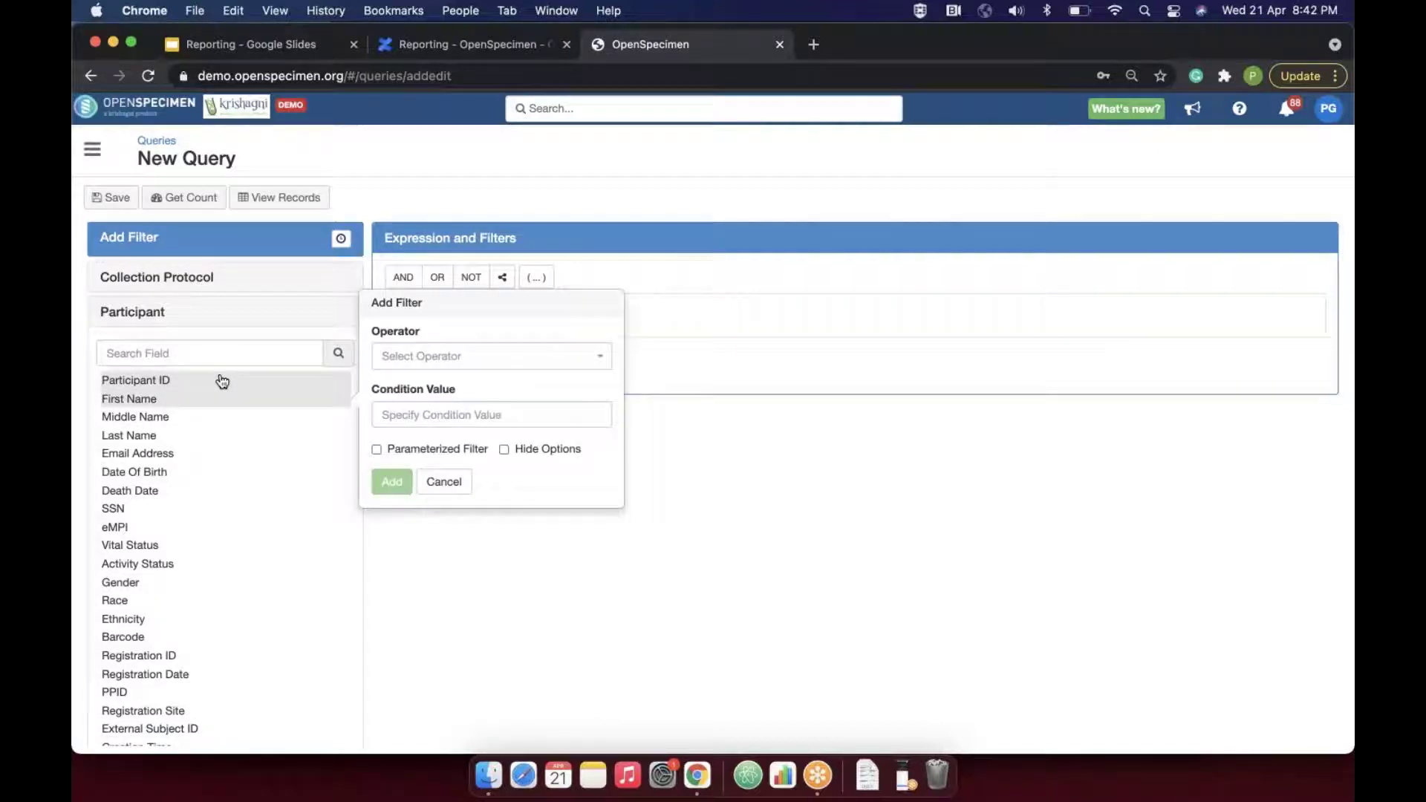
pyautogui.click(220, 379)
pyautogui.click(420, 339)
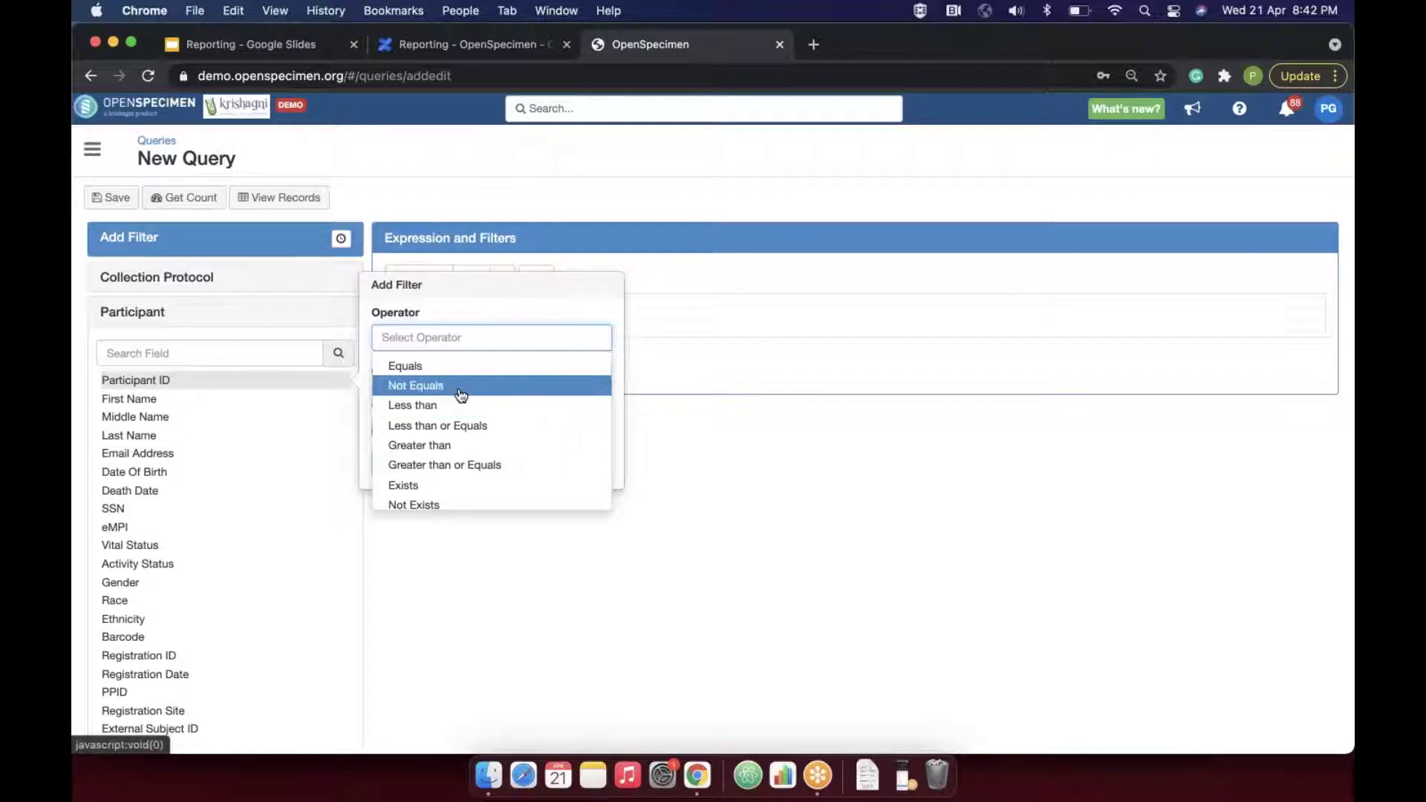
pyautogui.click(449, 310)
pyautogui.click(449, 465)
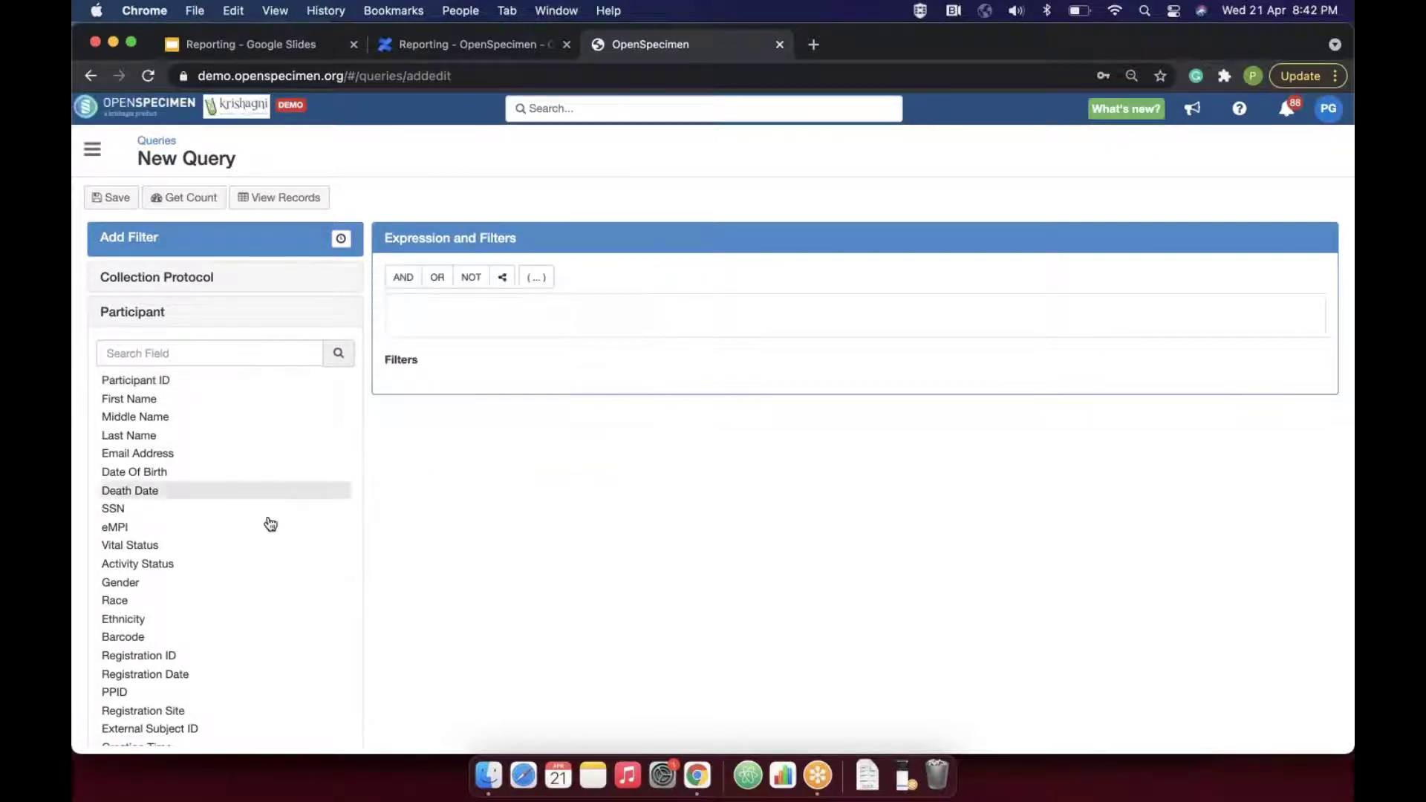
# - Add a participant filter to the query with Gender Equals Female
pyautogui.click(230, 584)
pyautogui.click(446, 539)
pyautogui.click(416, 567)
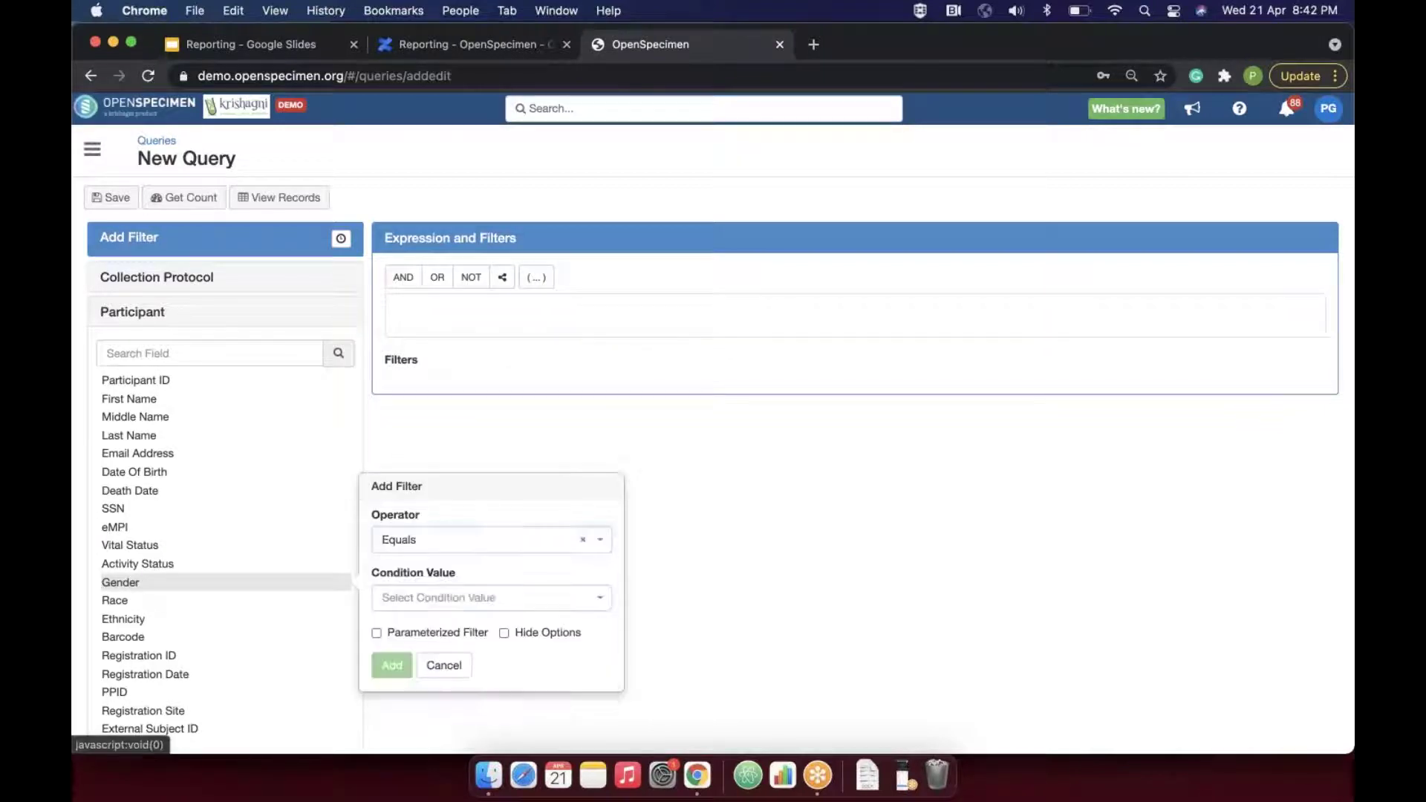
pyautogui.click(438, 597)
pyautogui.click(406, 626)
pyautogui.click(392, 663)
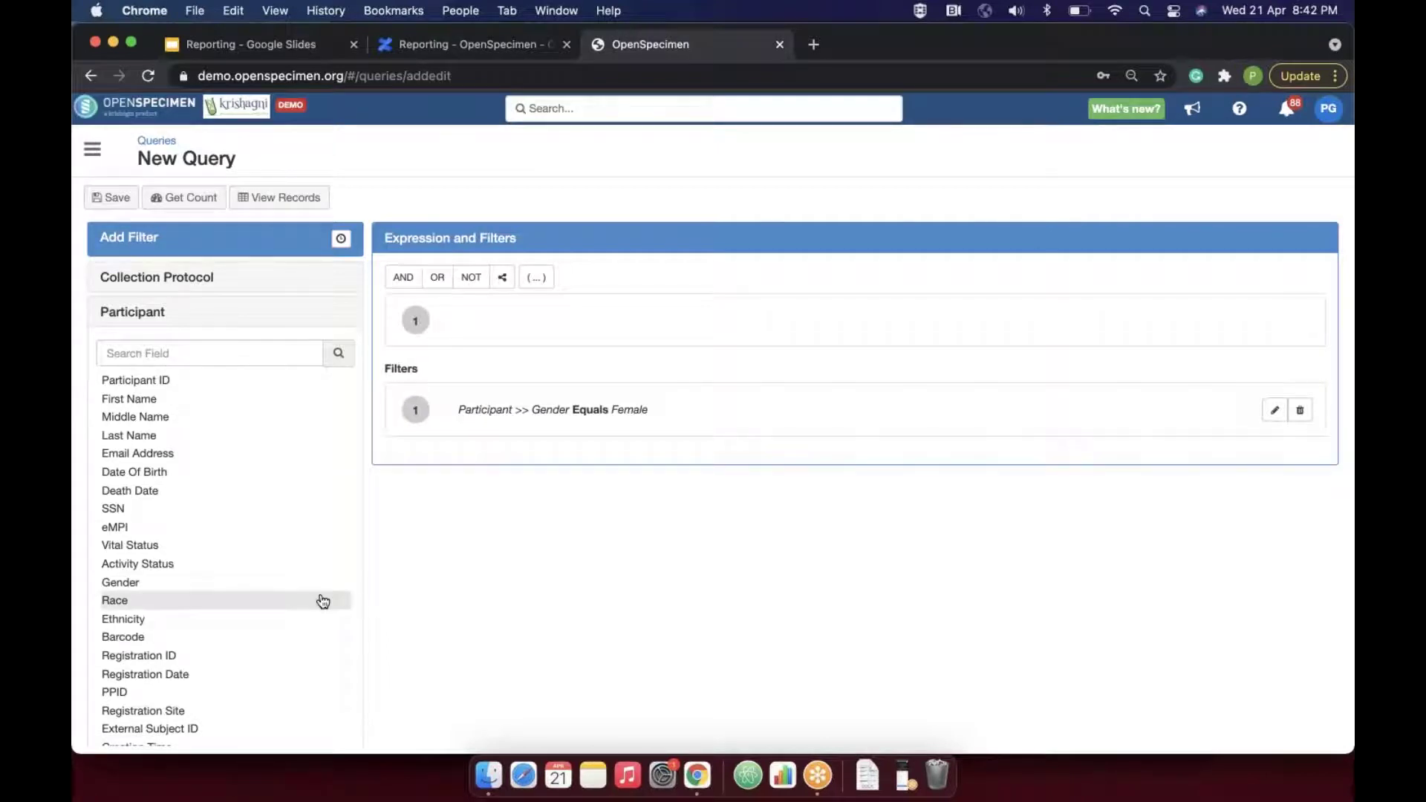
# - Recheck the diagnosis criterion on the Google Slides example slide and return to the new query in OpenSpecimen
pyautogui.click(242, 42)
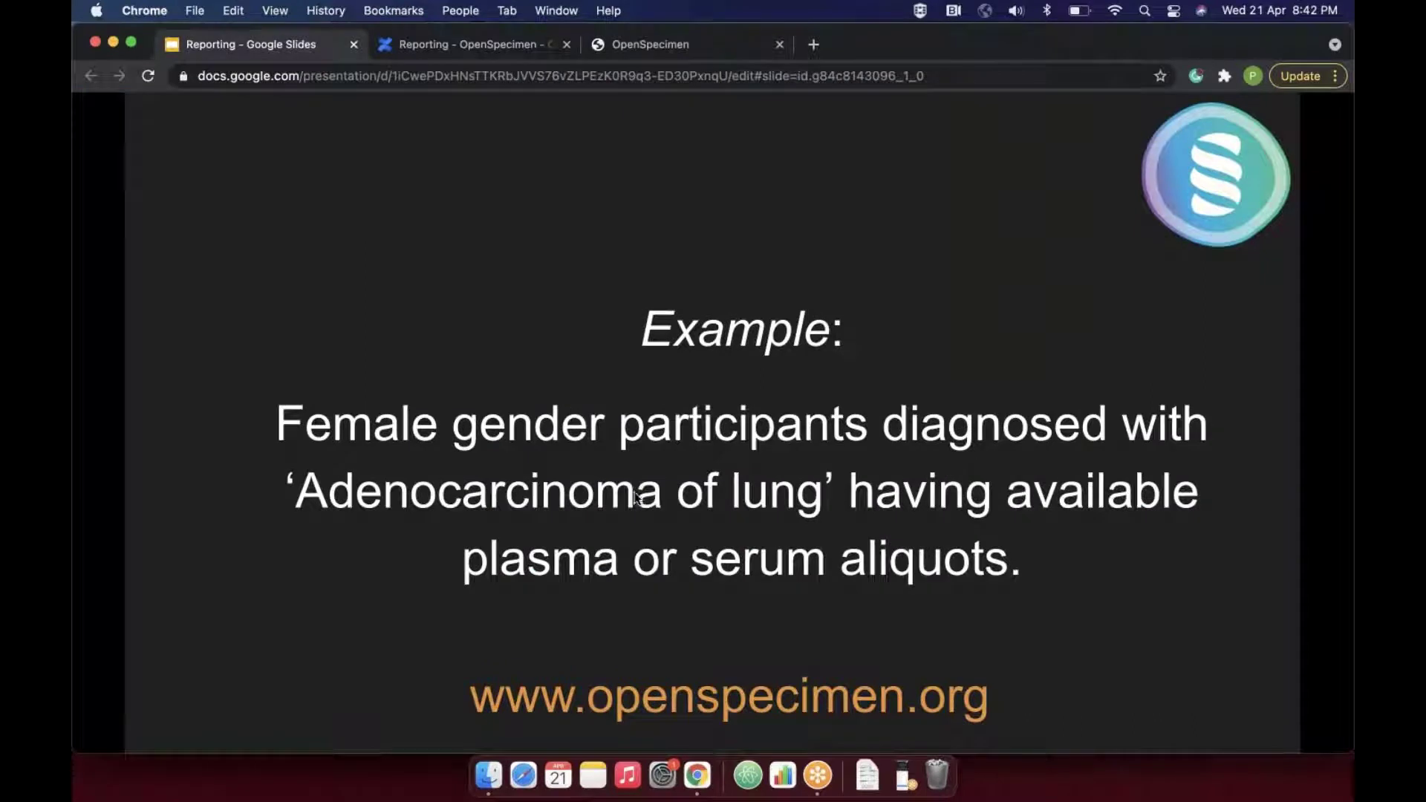
pyautogui.click(626, 45)
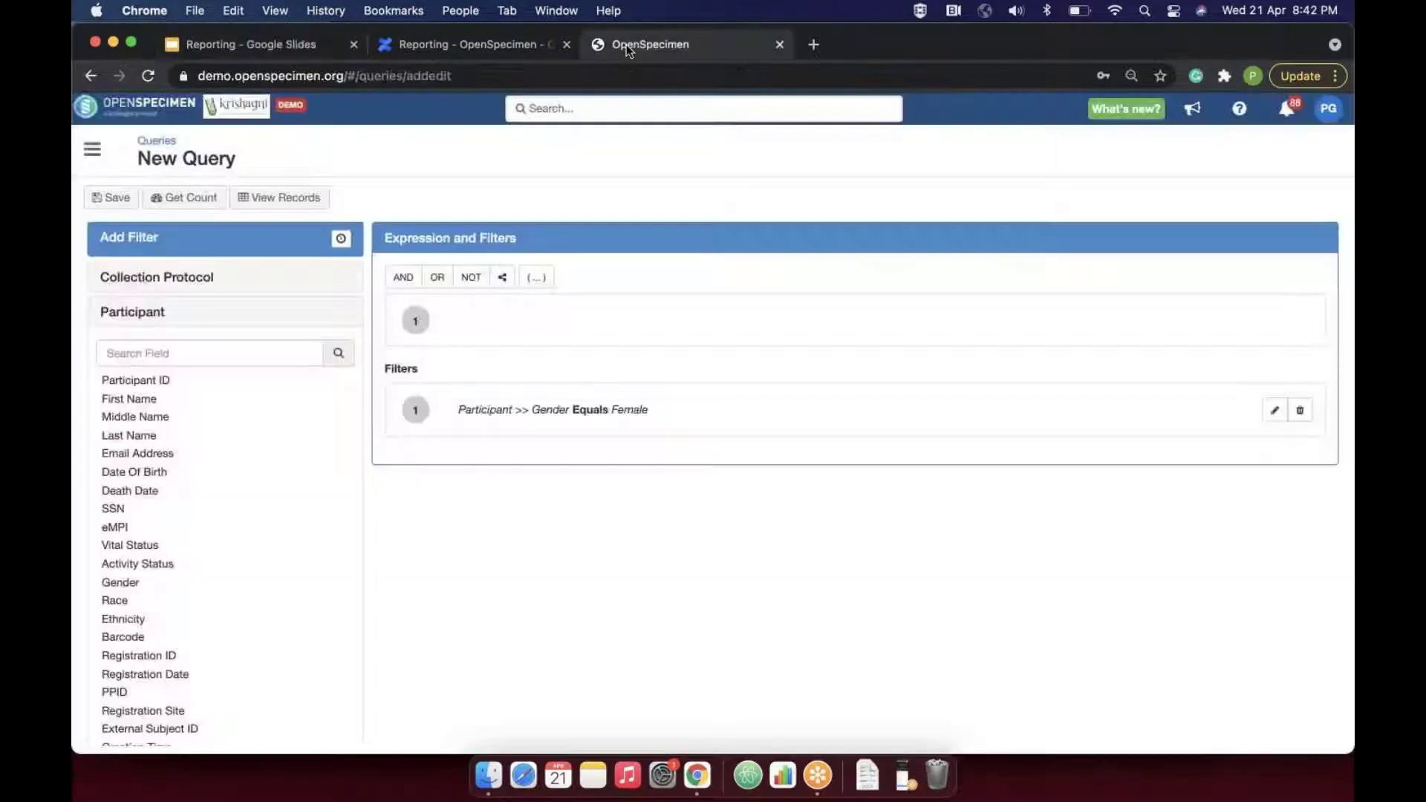
# - Start a filter on the Diagnosis field of the Visit category's Clinical Diagnosis group with the operator Equals
pyautogui.click(148, 312)
pyautogui.click(113, 413)
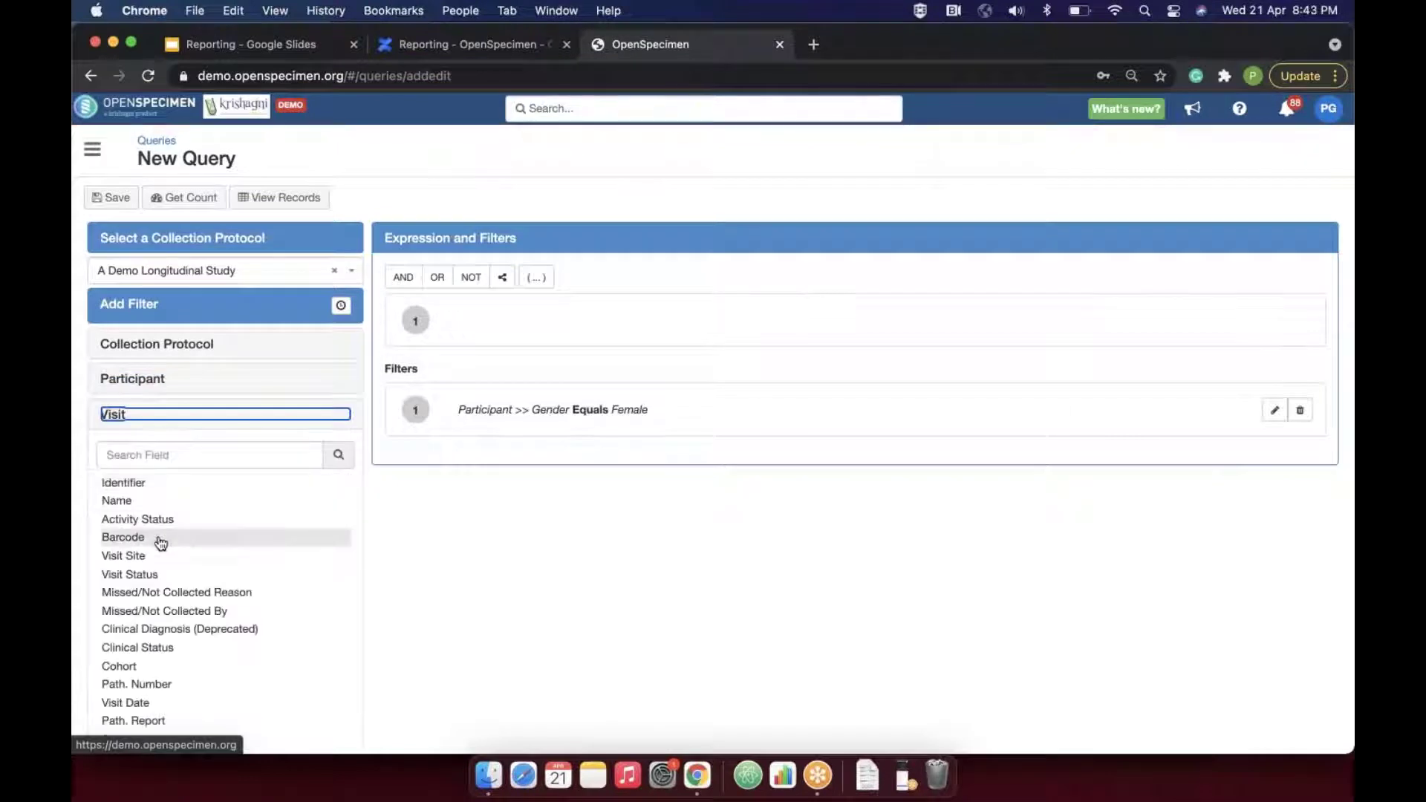
pyautogui.scroll(-3, 160, 531)
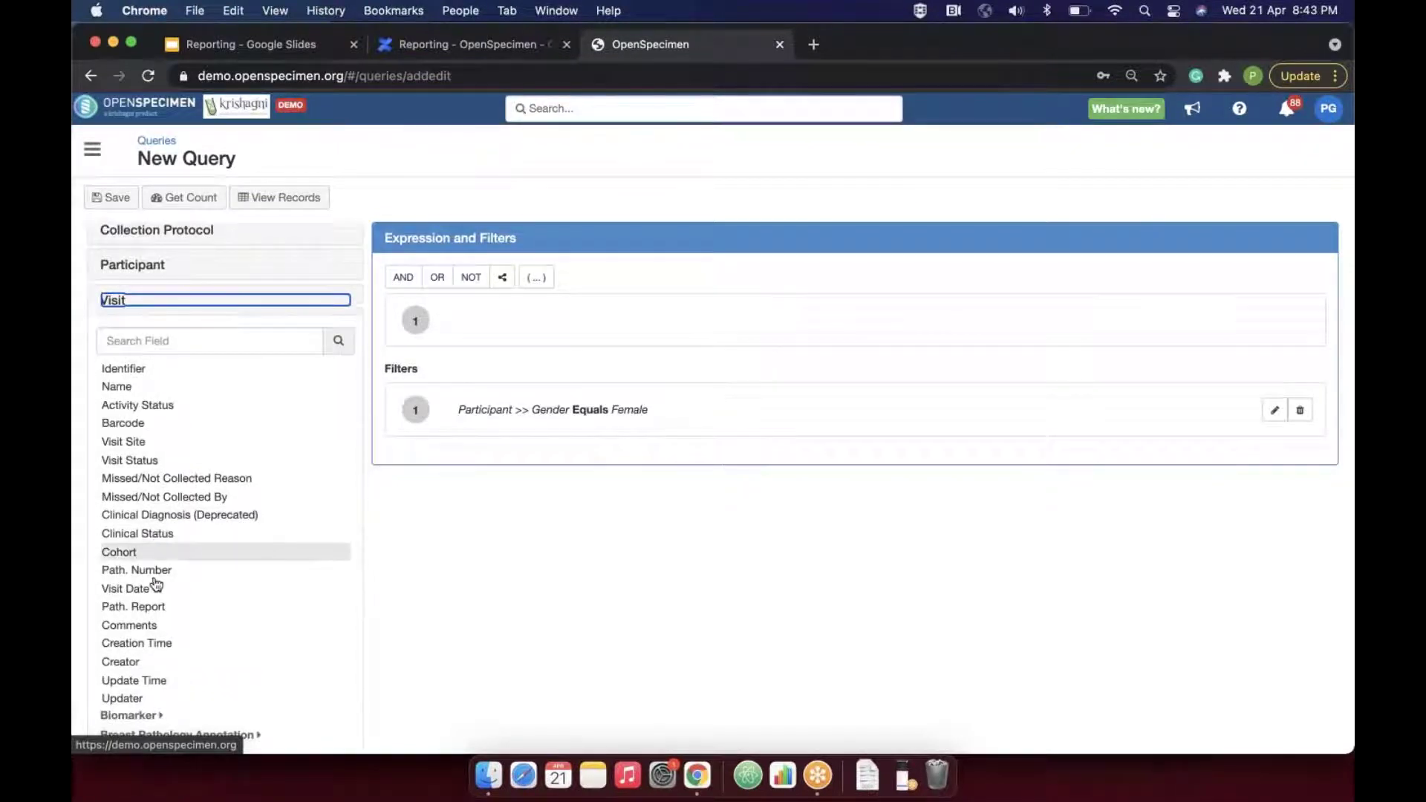
pyautogui.scroll(-5, 153, 579)
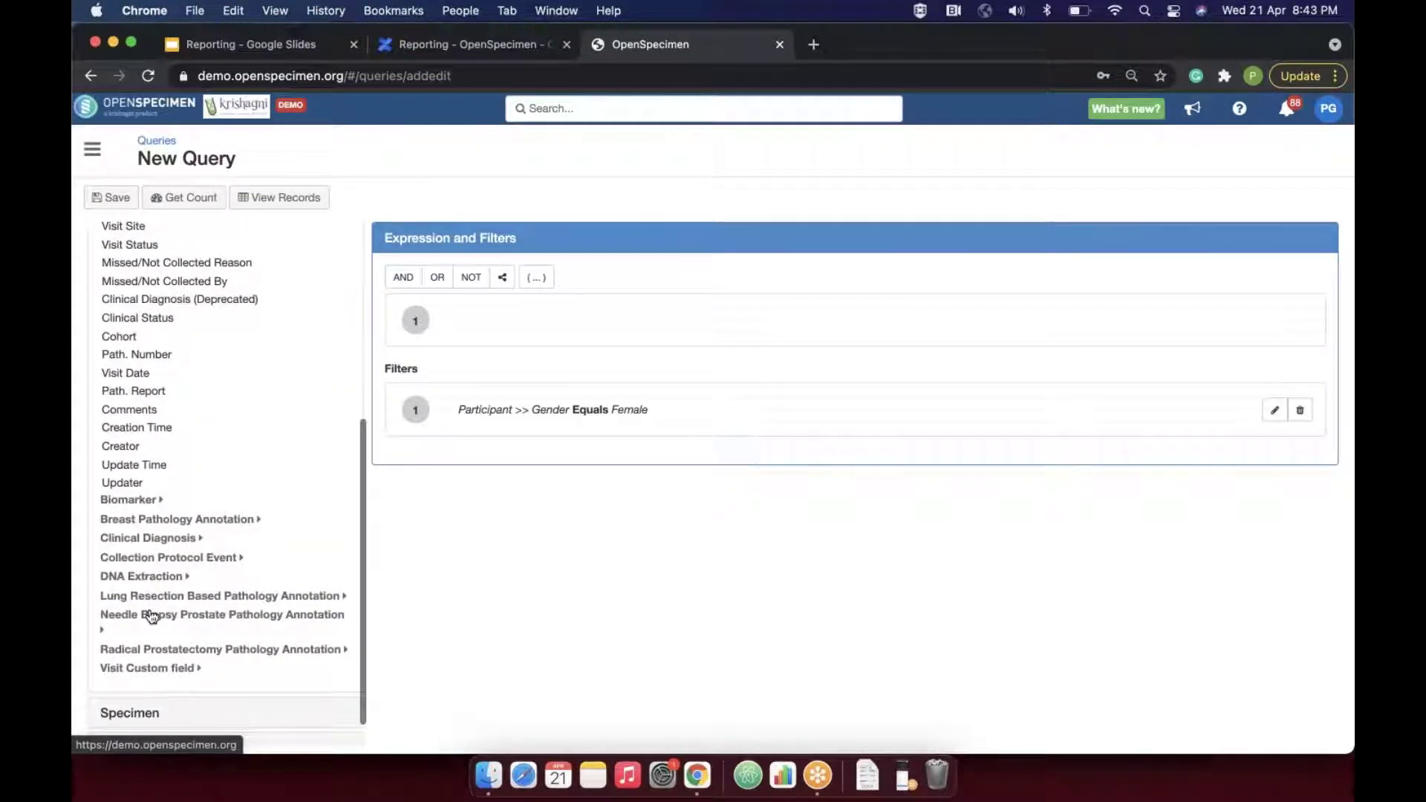
pyautogui.click(148, 538)
pyautogui.click(155, 557)
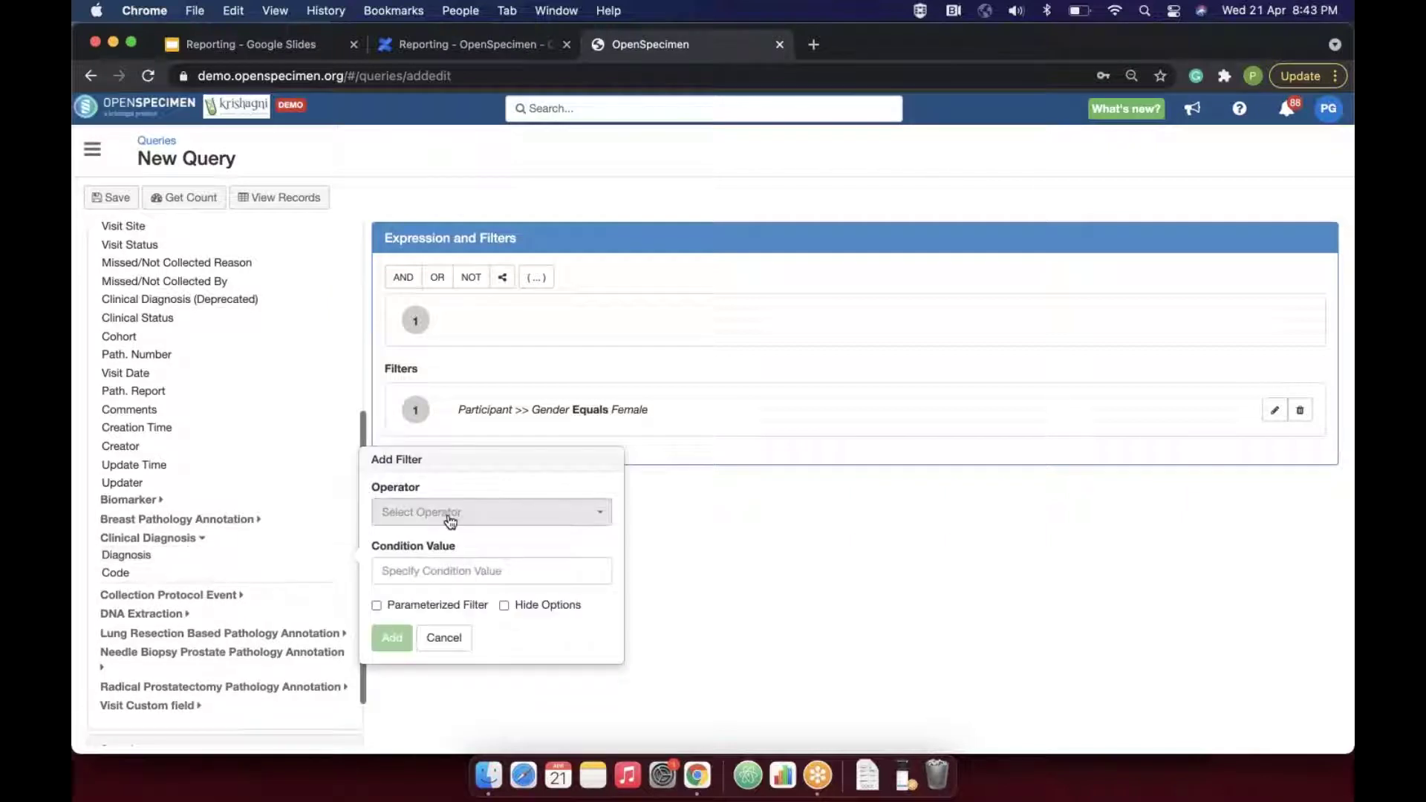
pyautogui.click(448, 513)
pyautogui.press('Return')
# - Set the diagnosis condition value to Adenocarcinoma of lung (disorder) and add the filter to the query
pyautogui.write('adenoca')
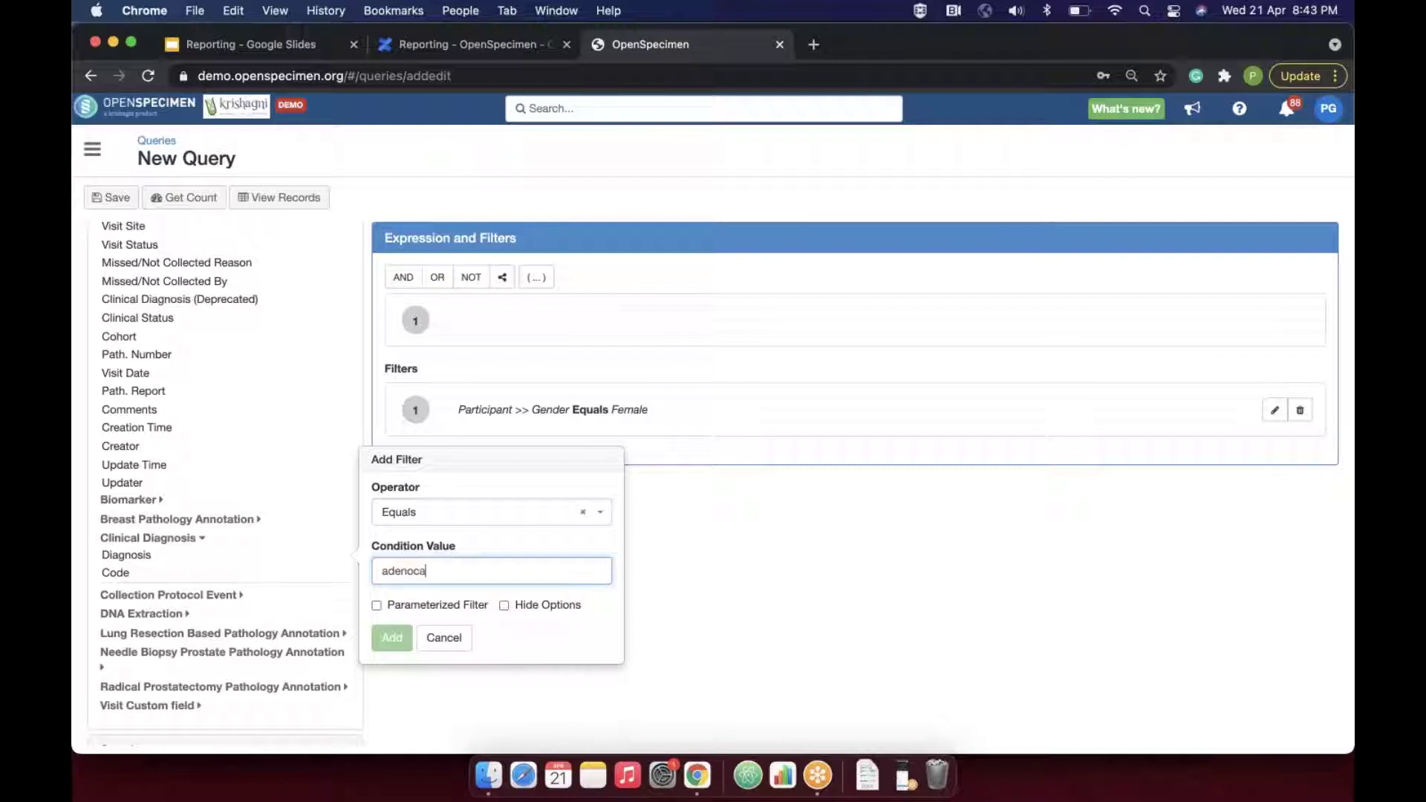
pyautogui.write('rci')
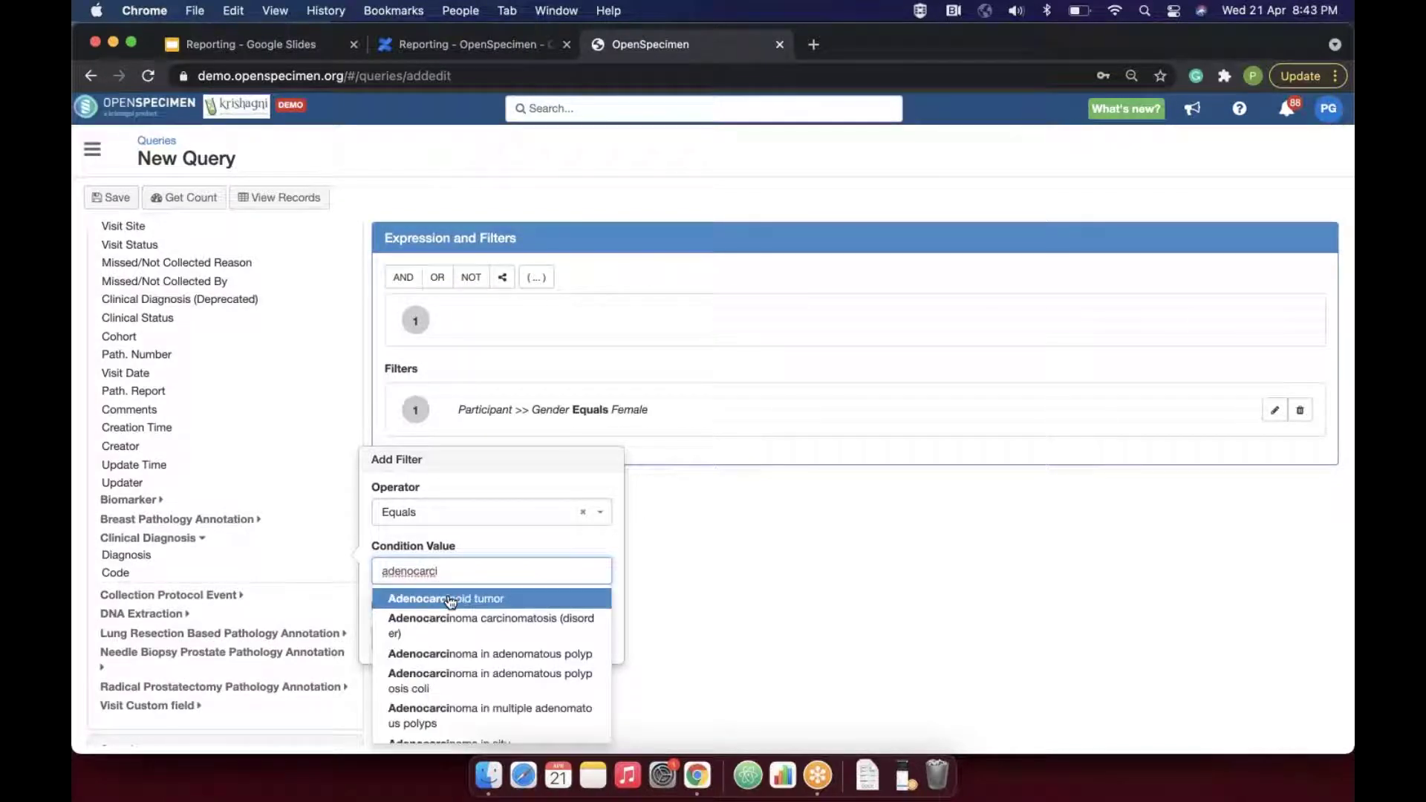
pyautogui.scroll(-3, 451, 623)
pyautogui.scroll(-2, 451, 624)
pyautogui.write('m')
pyautogui.press('BackSpace')
pyautogui.write('noma of ')
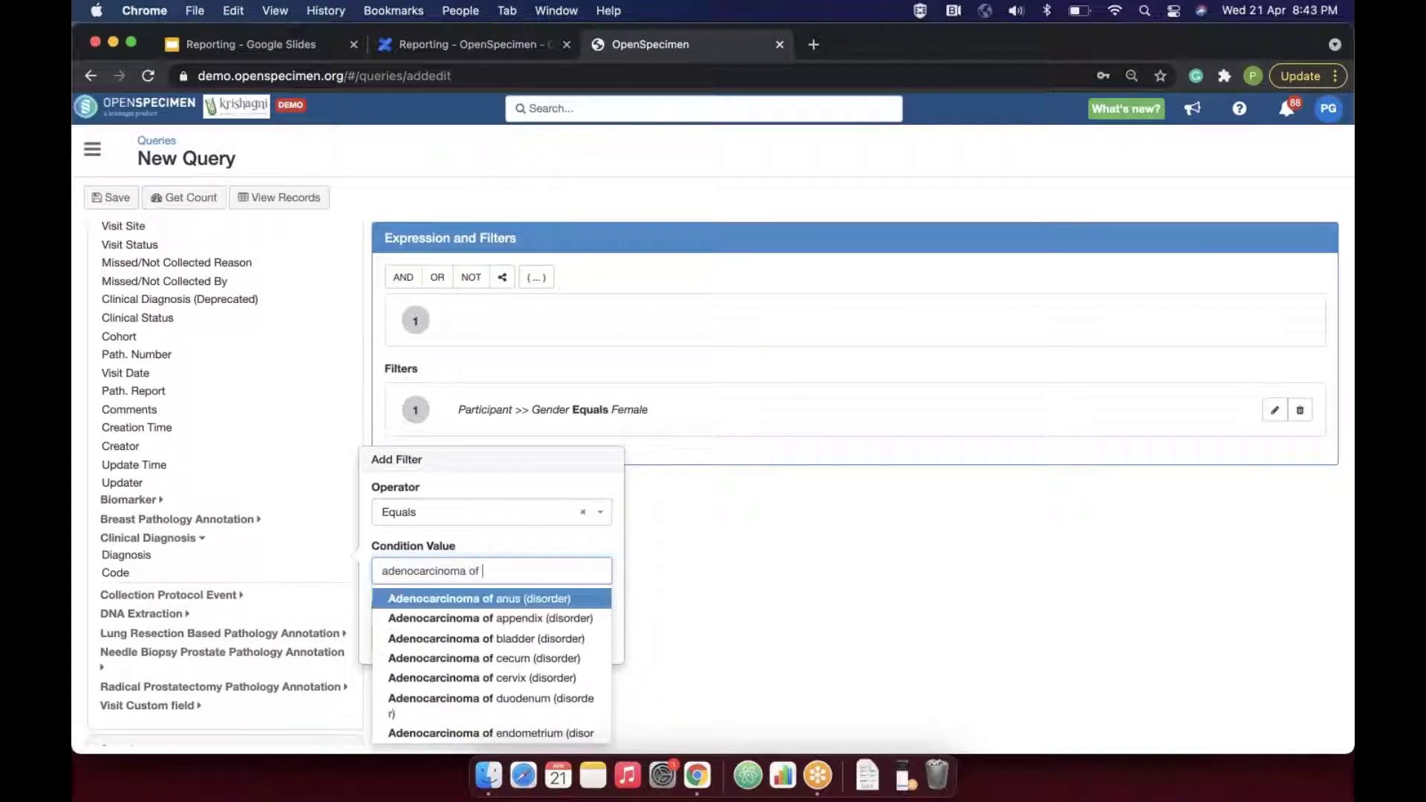
pyautogui.write('lun')
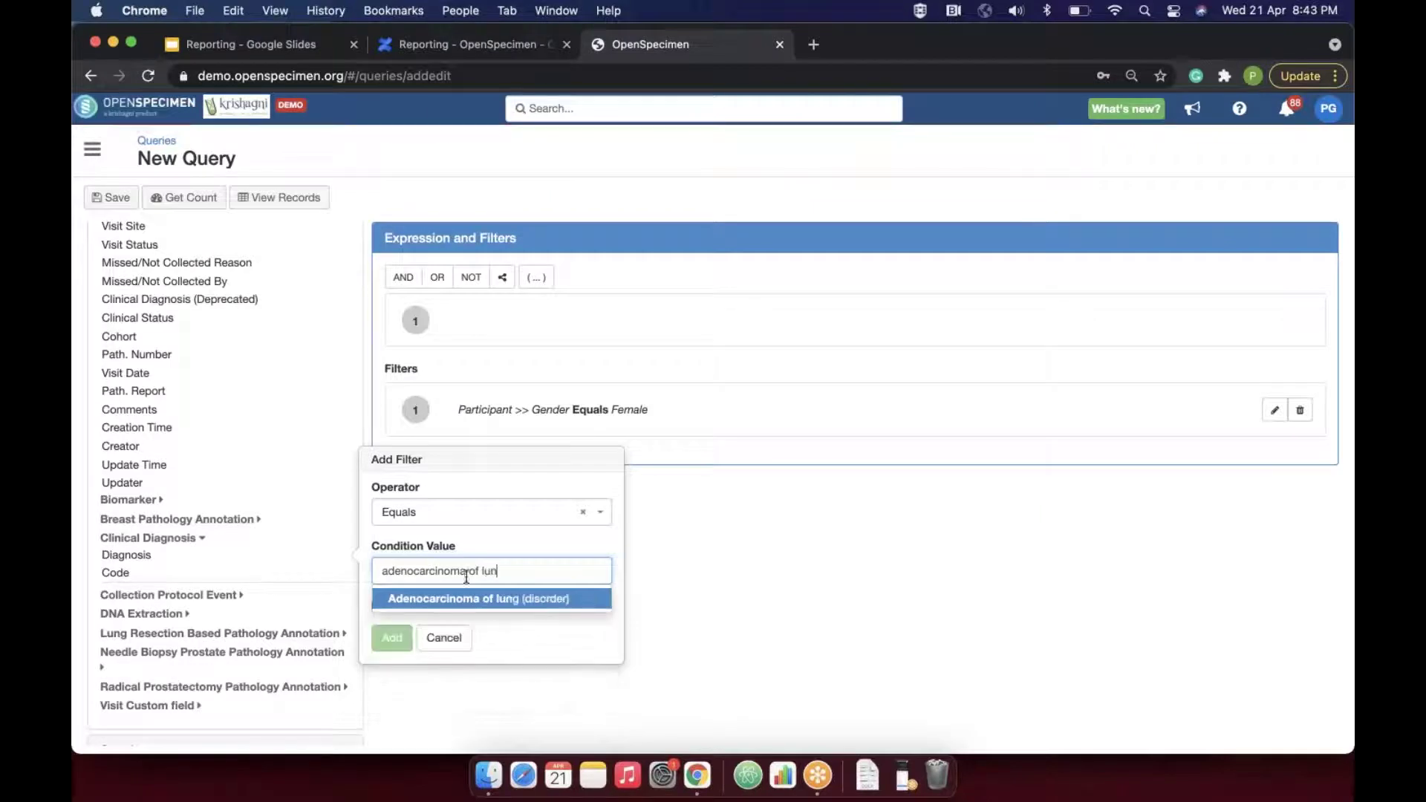
pyautogui.click(469, 599)
pyautogui.click(391, 637)
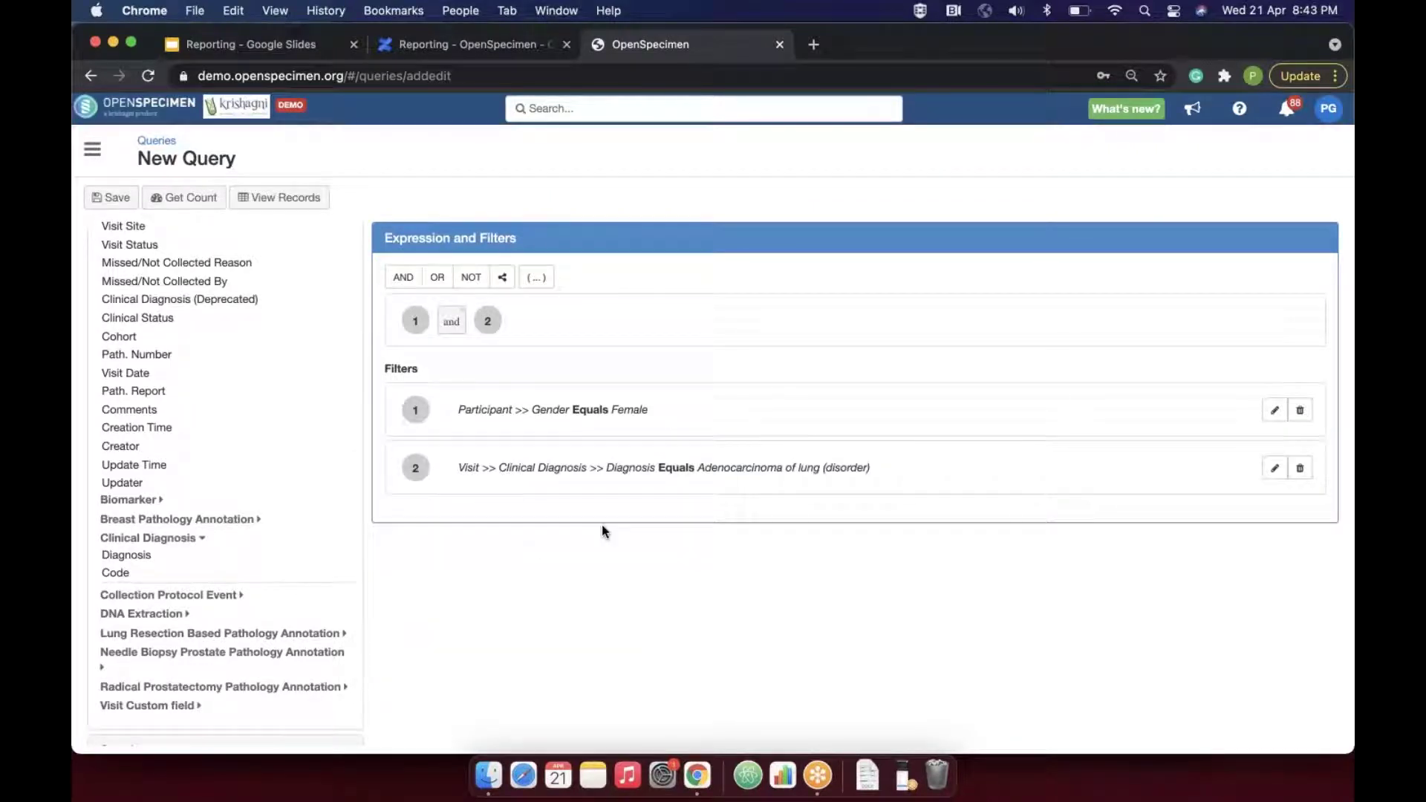
# - Start a filter on the Specimen category's Type field with the operator Is One Of
pyautogui.scroll(3, 186, 252)
pyautogui.click(113, 259)
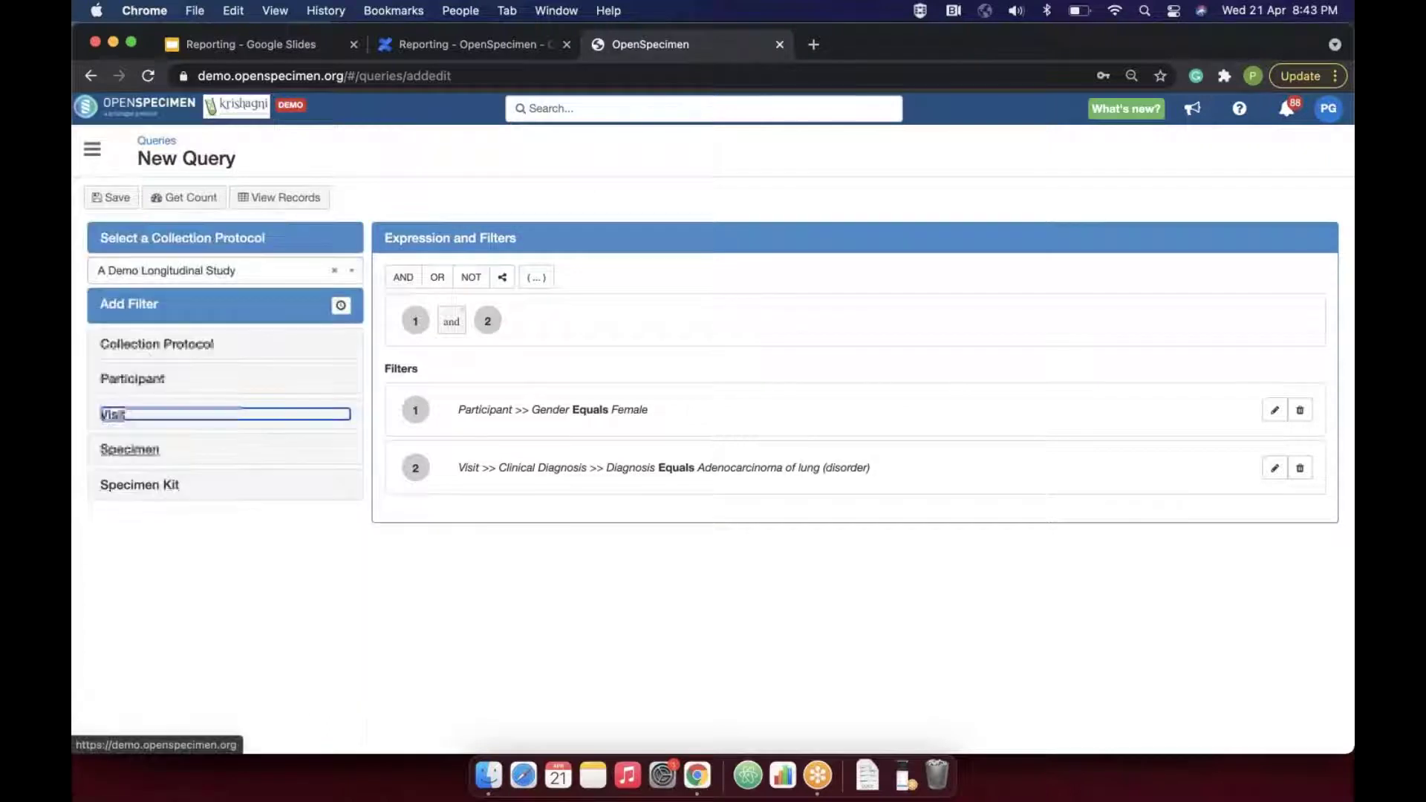
pyautogui.click(138, 451)
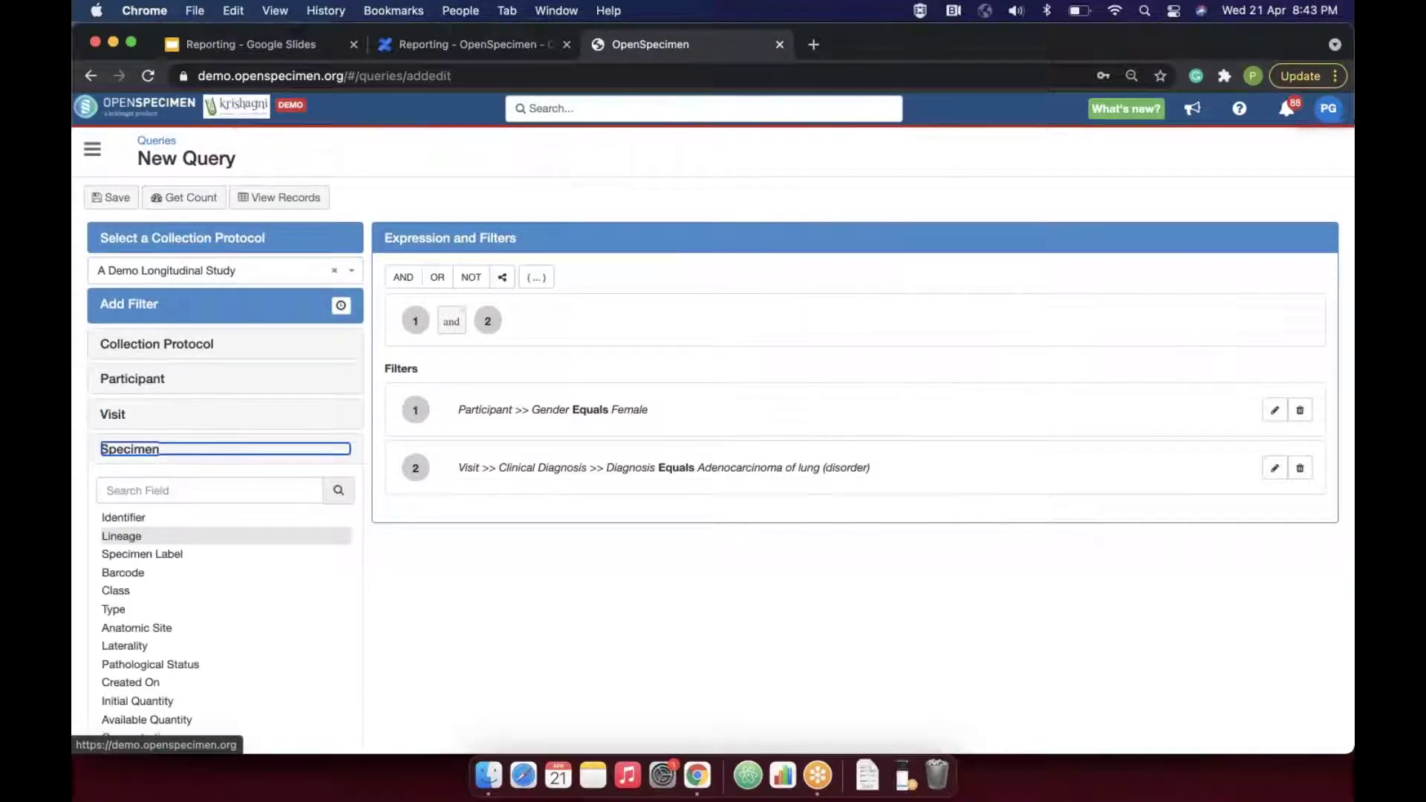
pyautogui.scroll(-2, 163, 505)
pyautogui.click(162, 506)
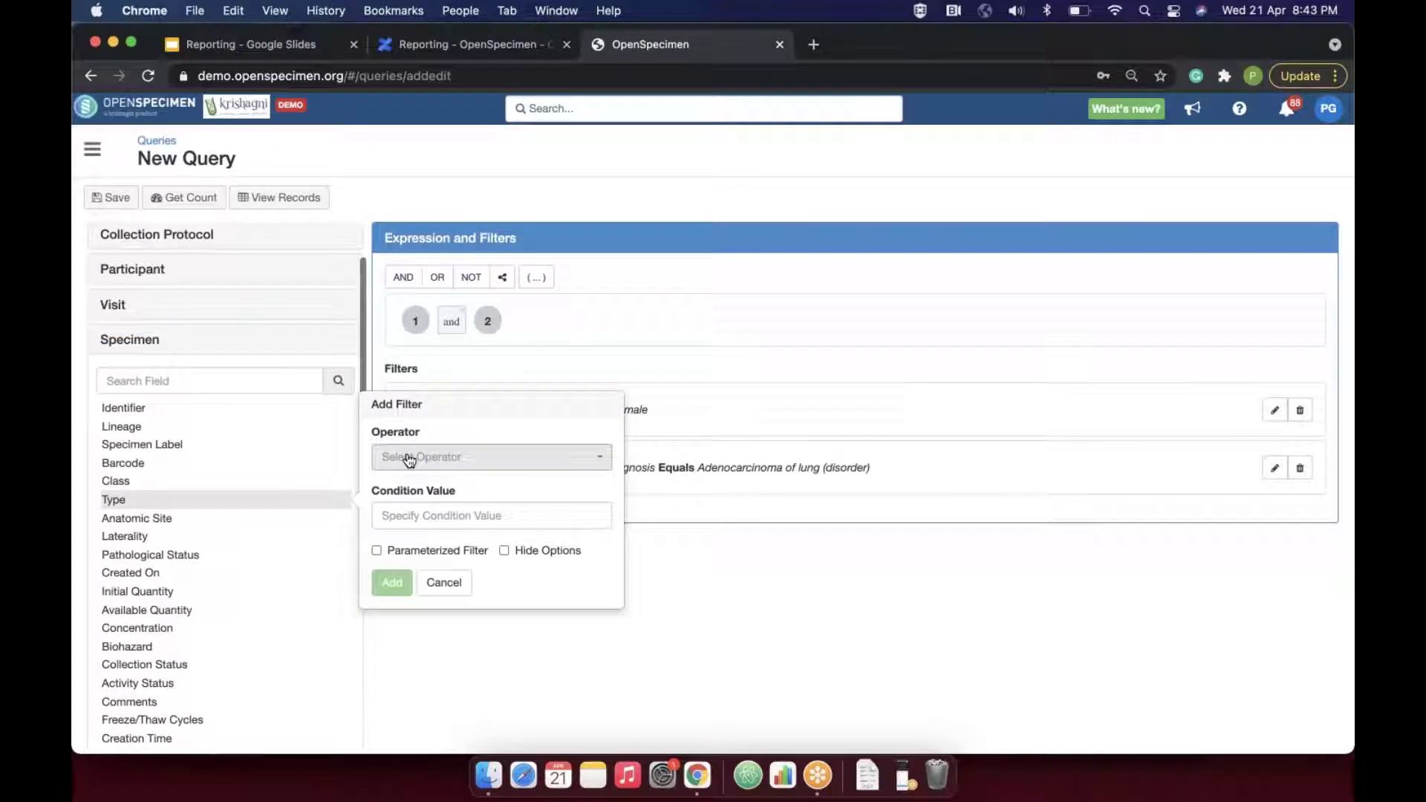
pyautogui.scroll(-2, 428, 524)
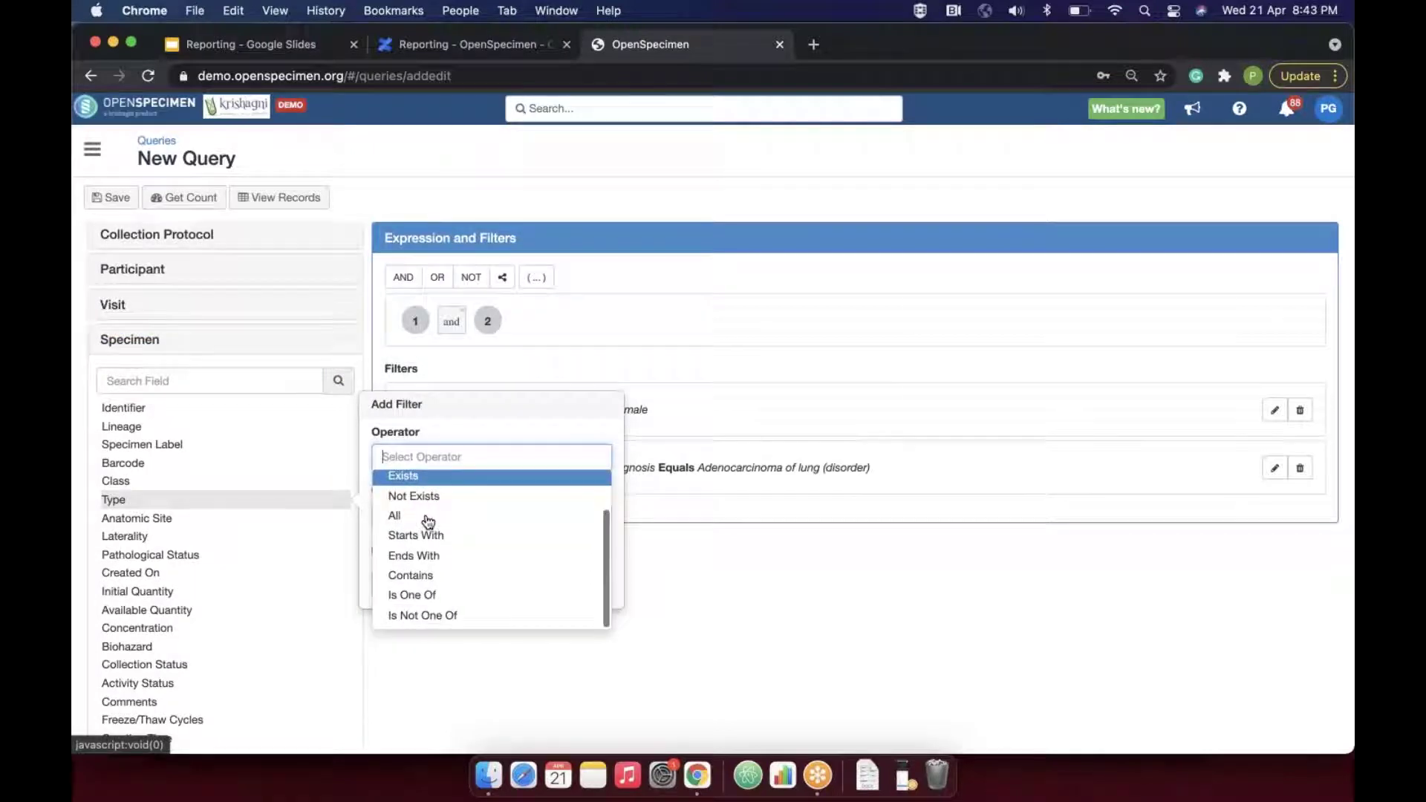
pyautogui.click(421, 601)
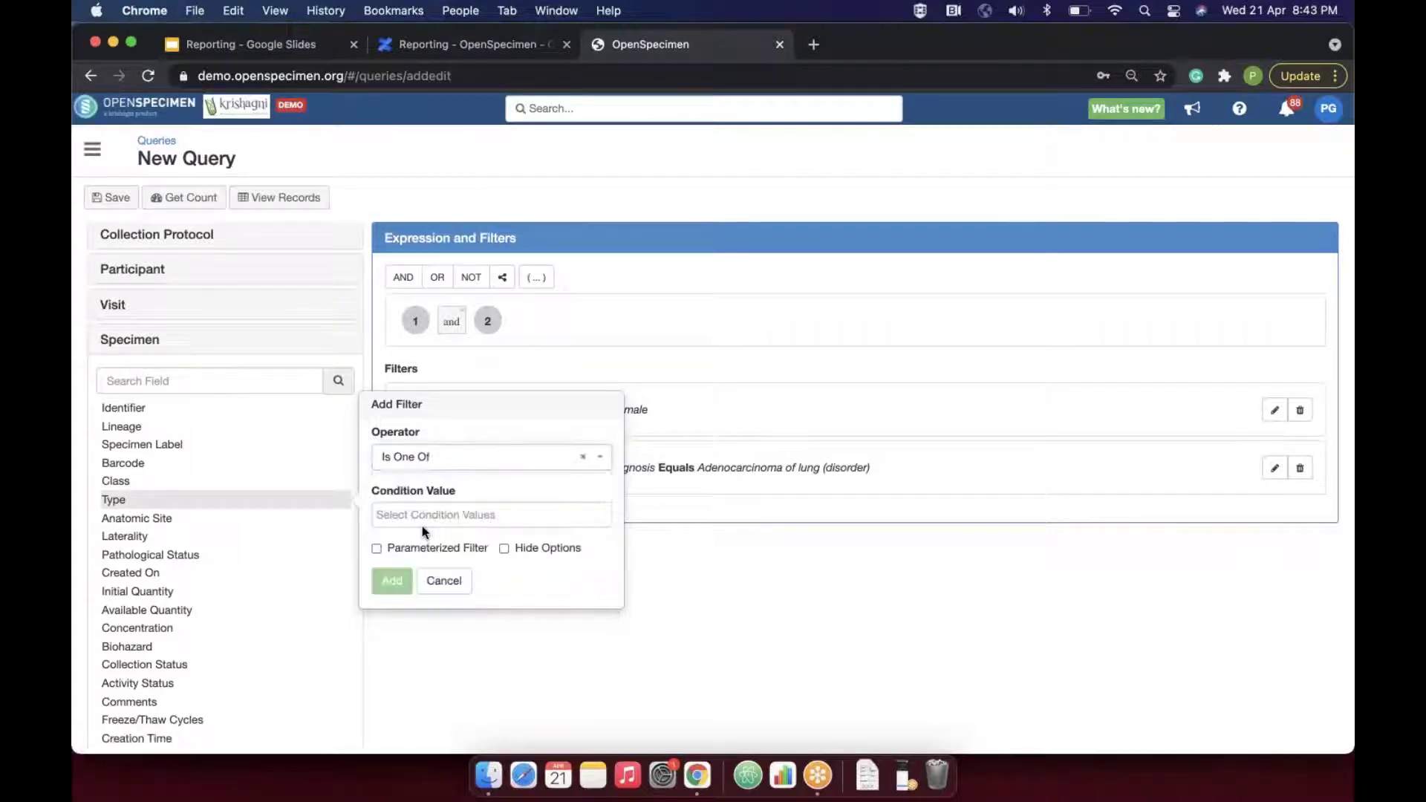
# - Choose Serum and Plasma as the specimen type values and add the filter to the query
pyautogui.click(423, 512)
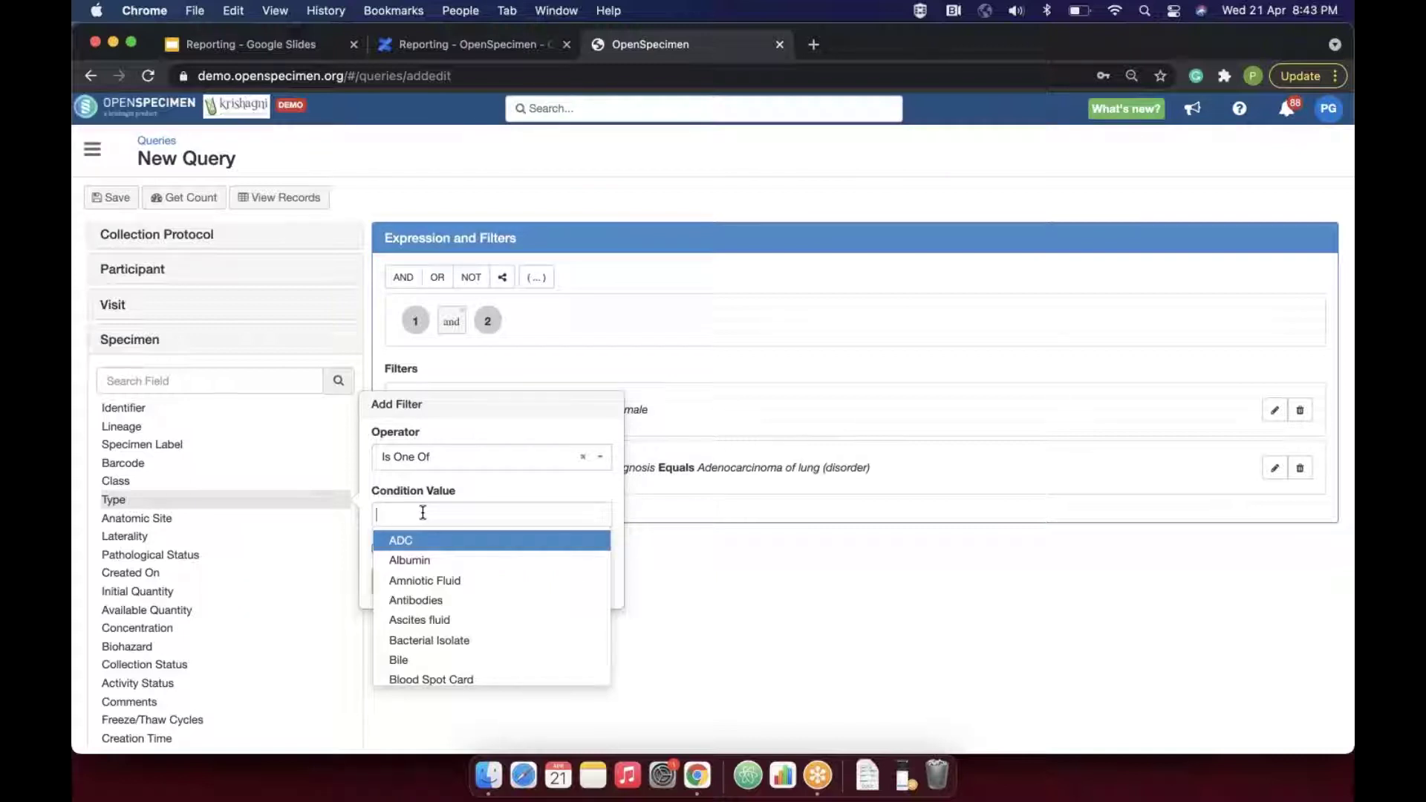
pyautogui.write('ser')
pyautogui.click(420, 542)
pyautogui.write('pla')
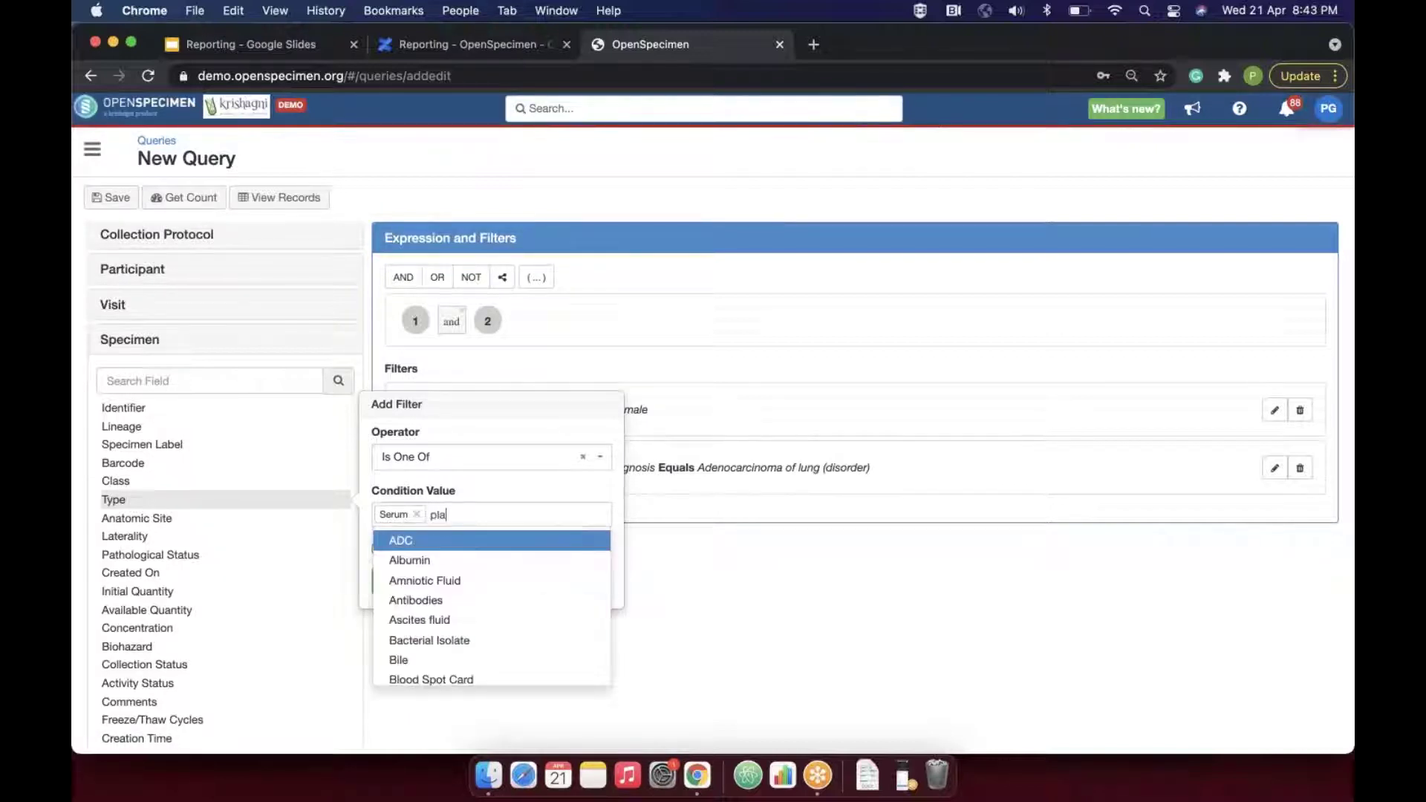
pyautogui.click(401, 580)
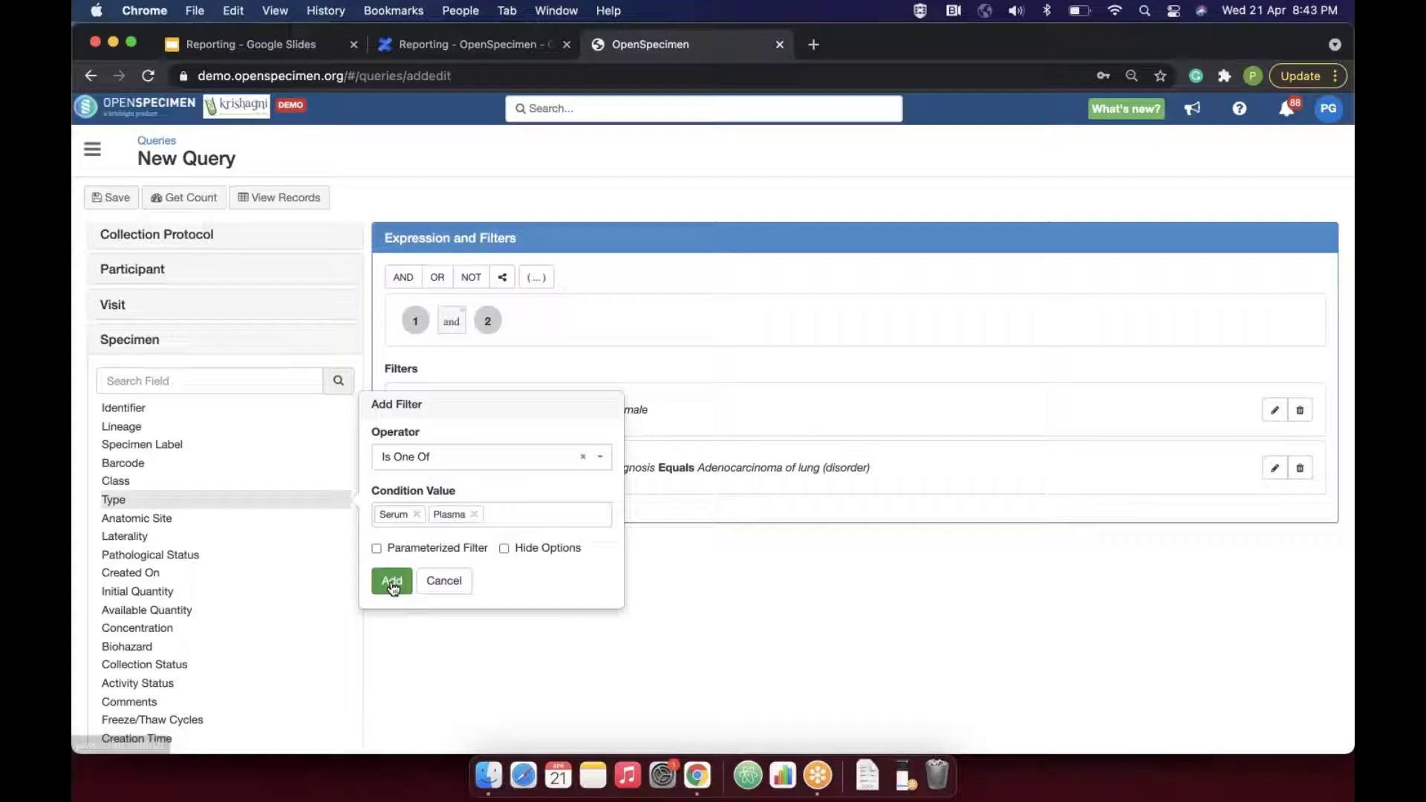
pyautogui.click(388, 580)
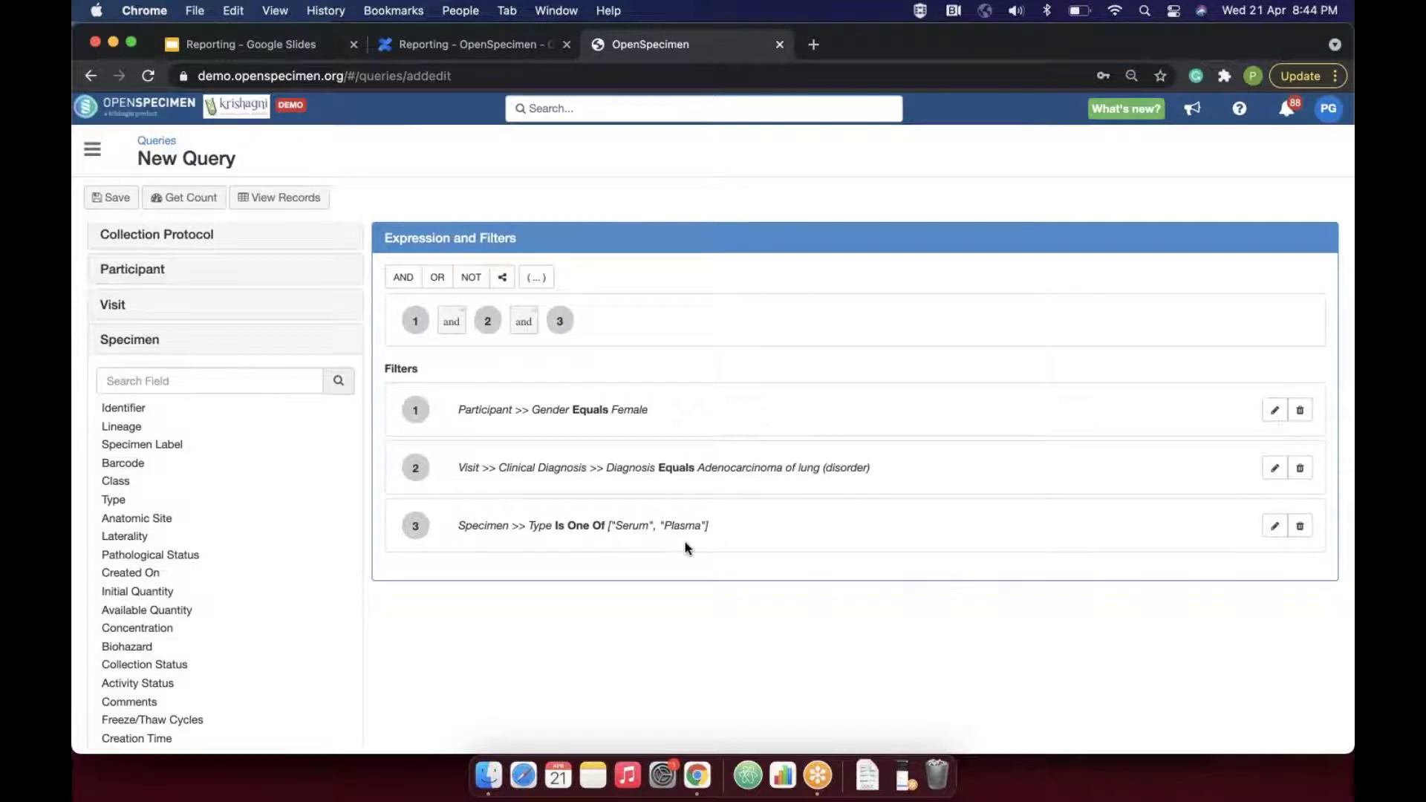
# - Add a Specimen filter requiring that Container Name under Container Details Exists
pyautogui.scroll(-3, 274, 588)
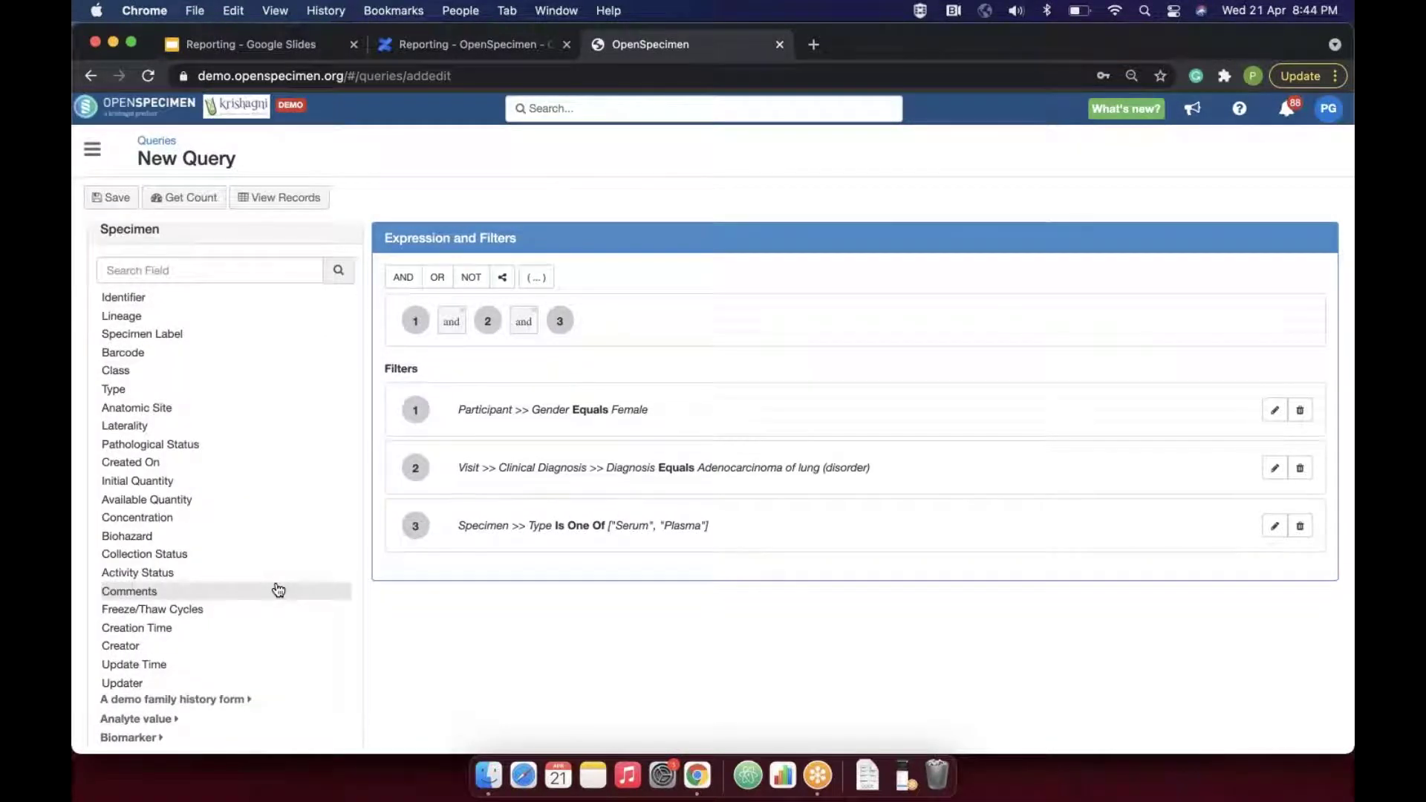
pyautogui.scroll(-4, 277, 589)
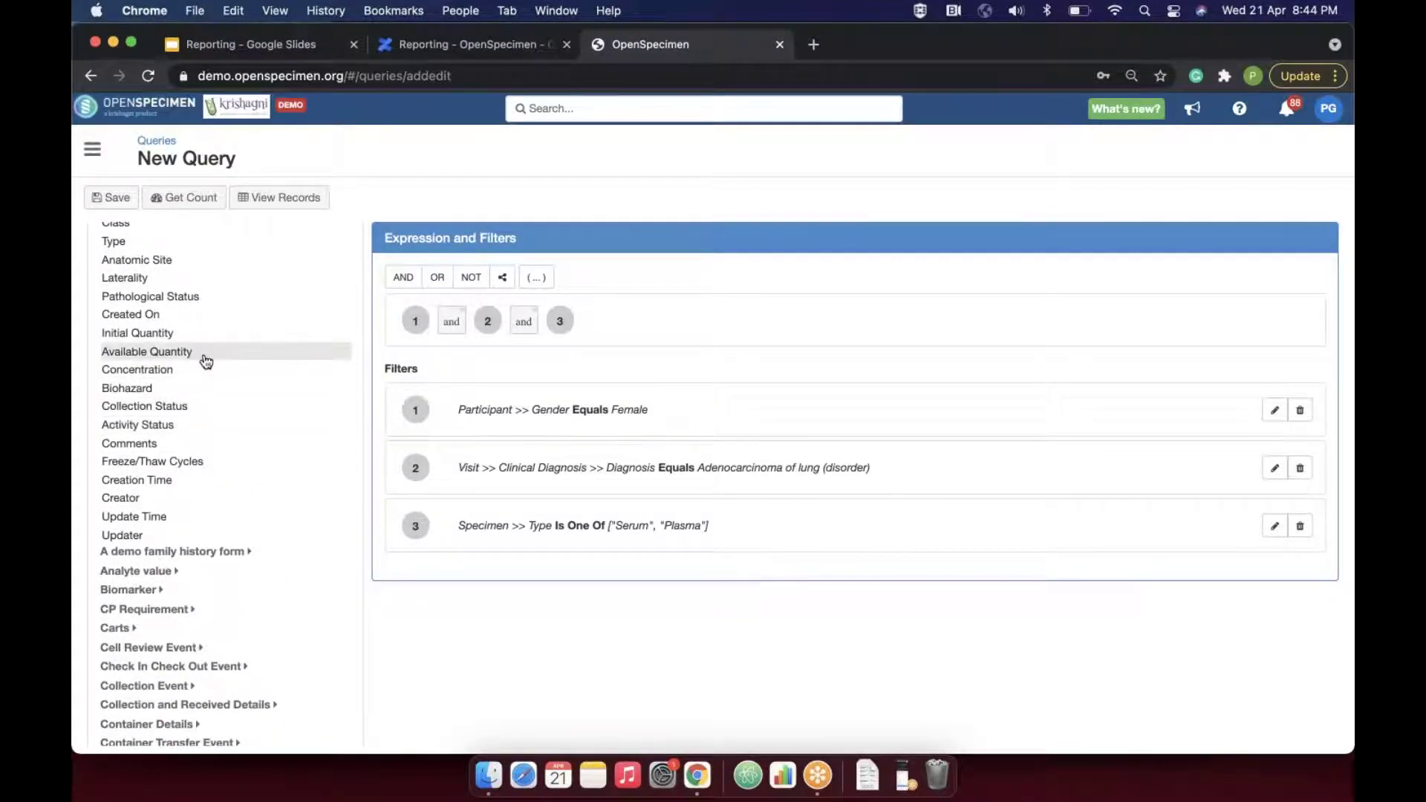
pyautogui.scroll(-3, 186, 520)
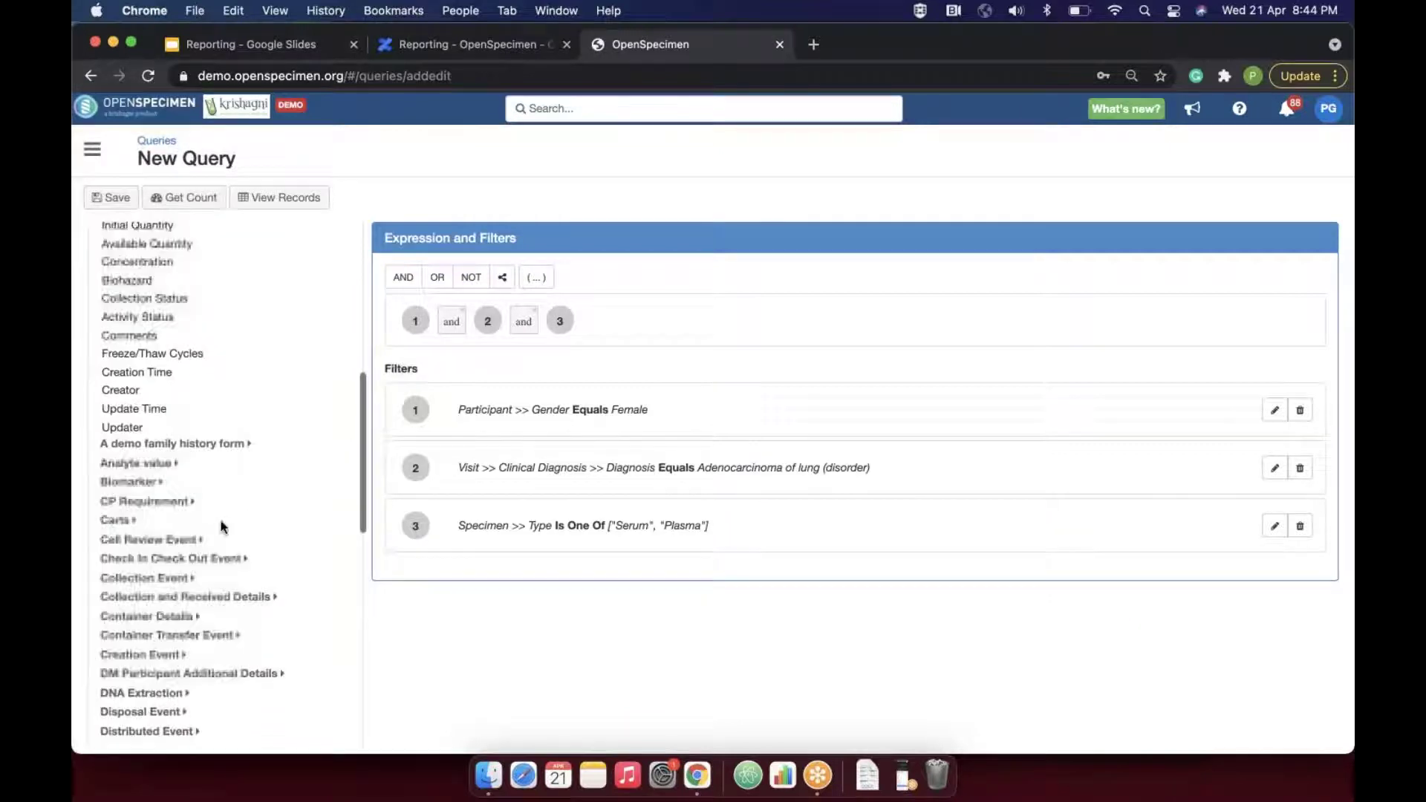
pyautogui.click(178, 620)
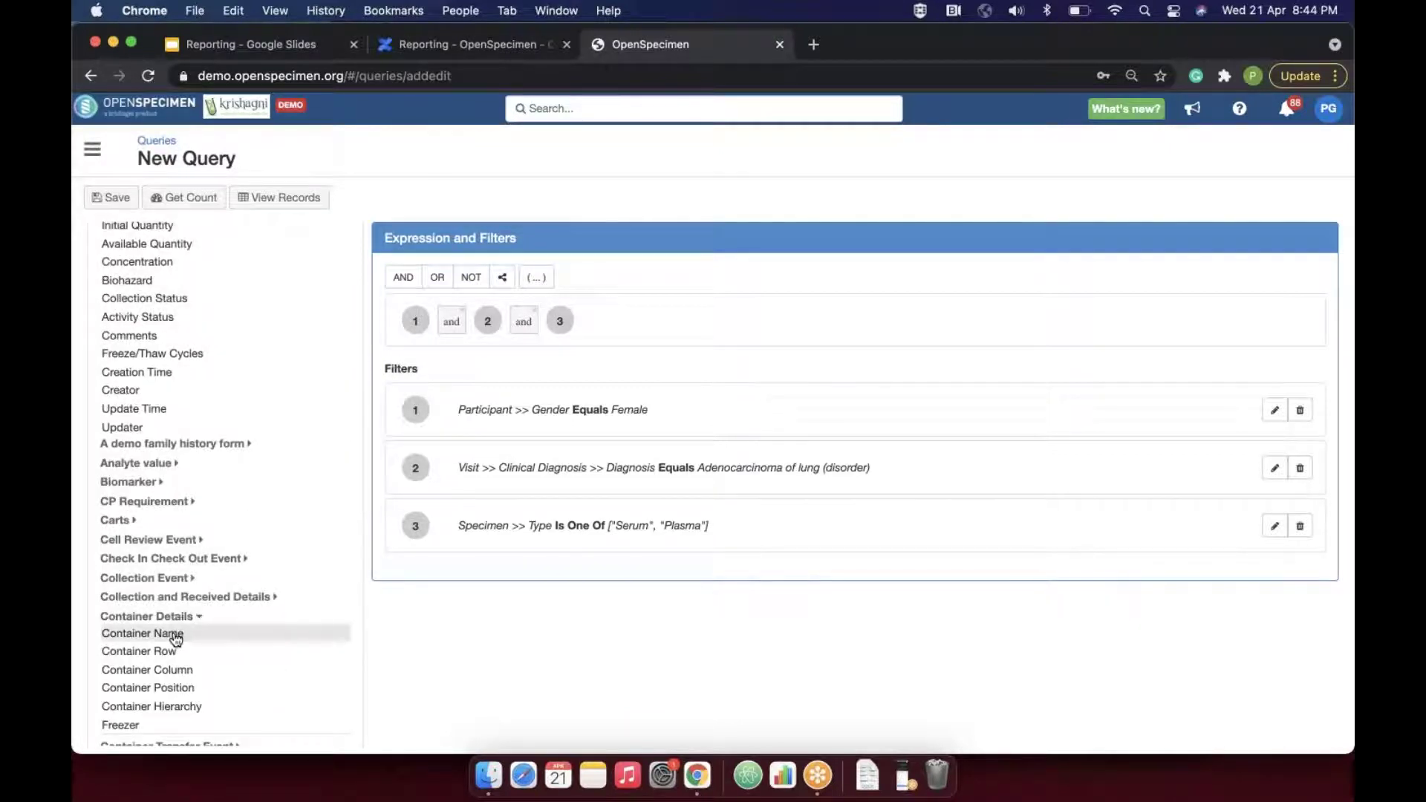
pyautogui.click(176, 635)
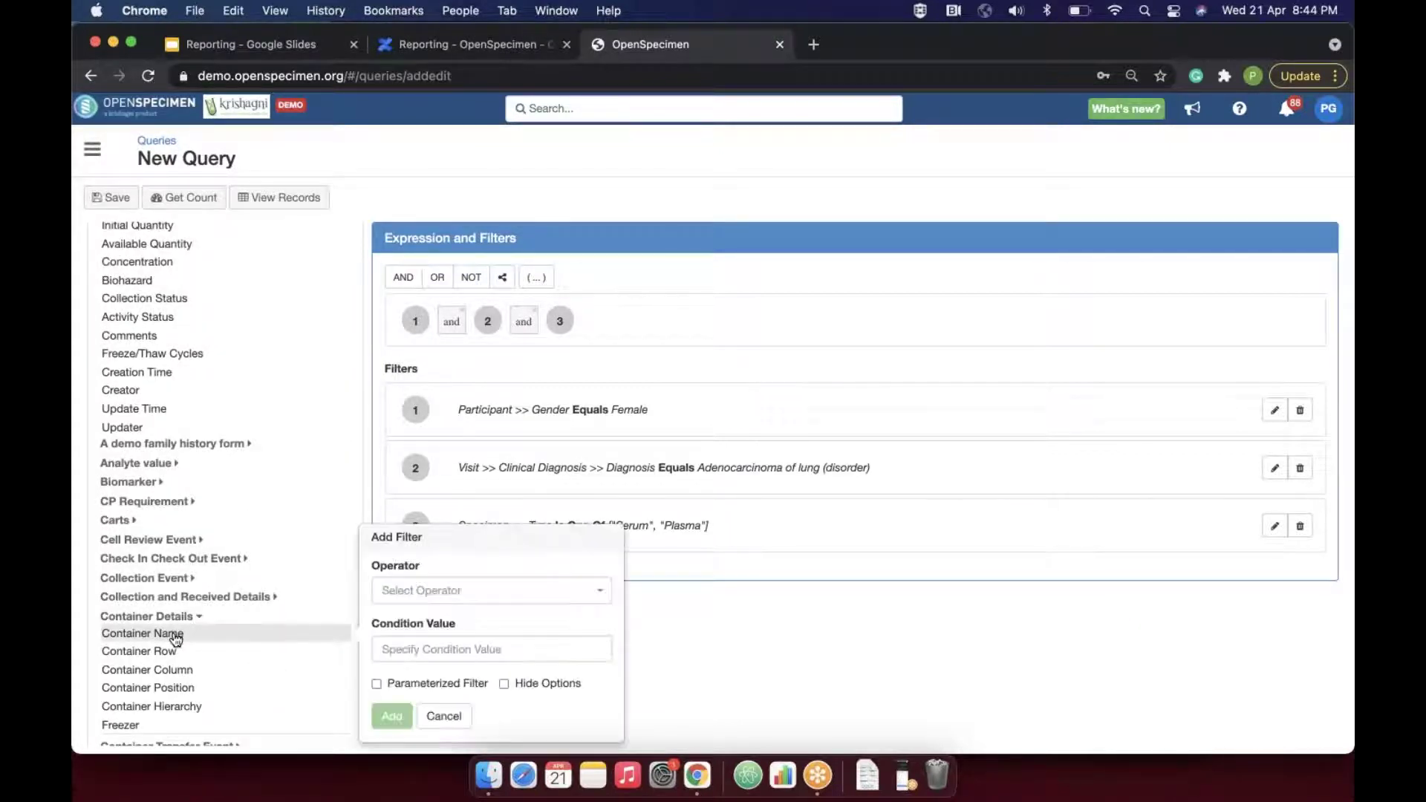
pyautogui.click(489, 598)
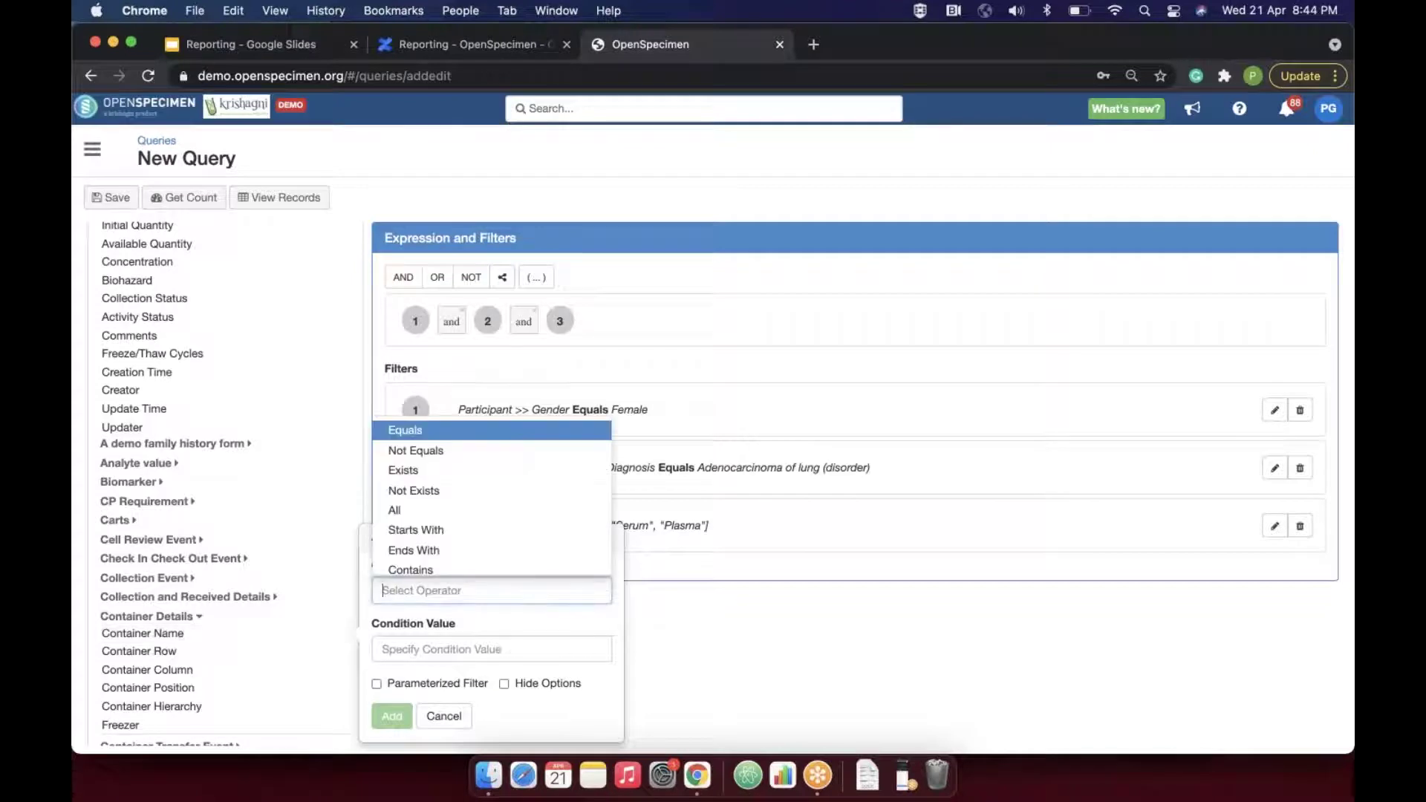
pyautogui.click(407, 470)
pyautogui.click(391, 658)
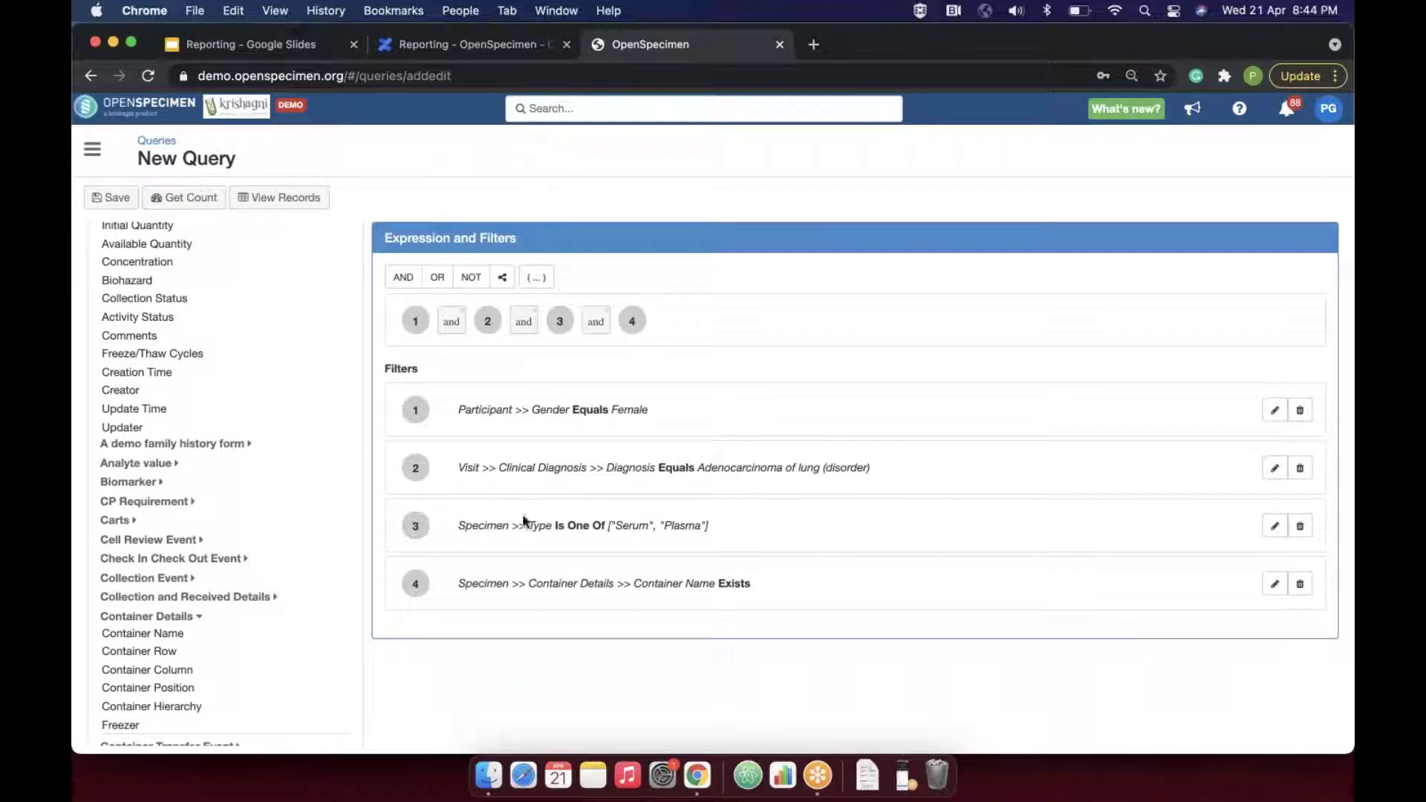
# - Get the participant, visit and specimen counts for the query, dismiss them, and view the matching records
pyautogui.click(453, 323)
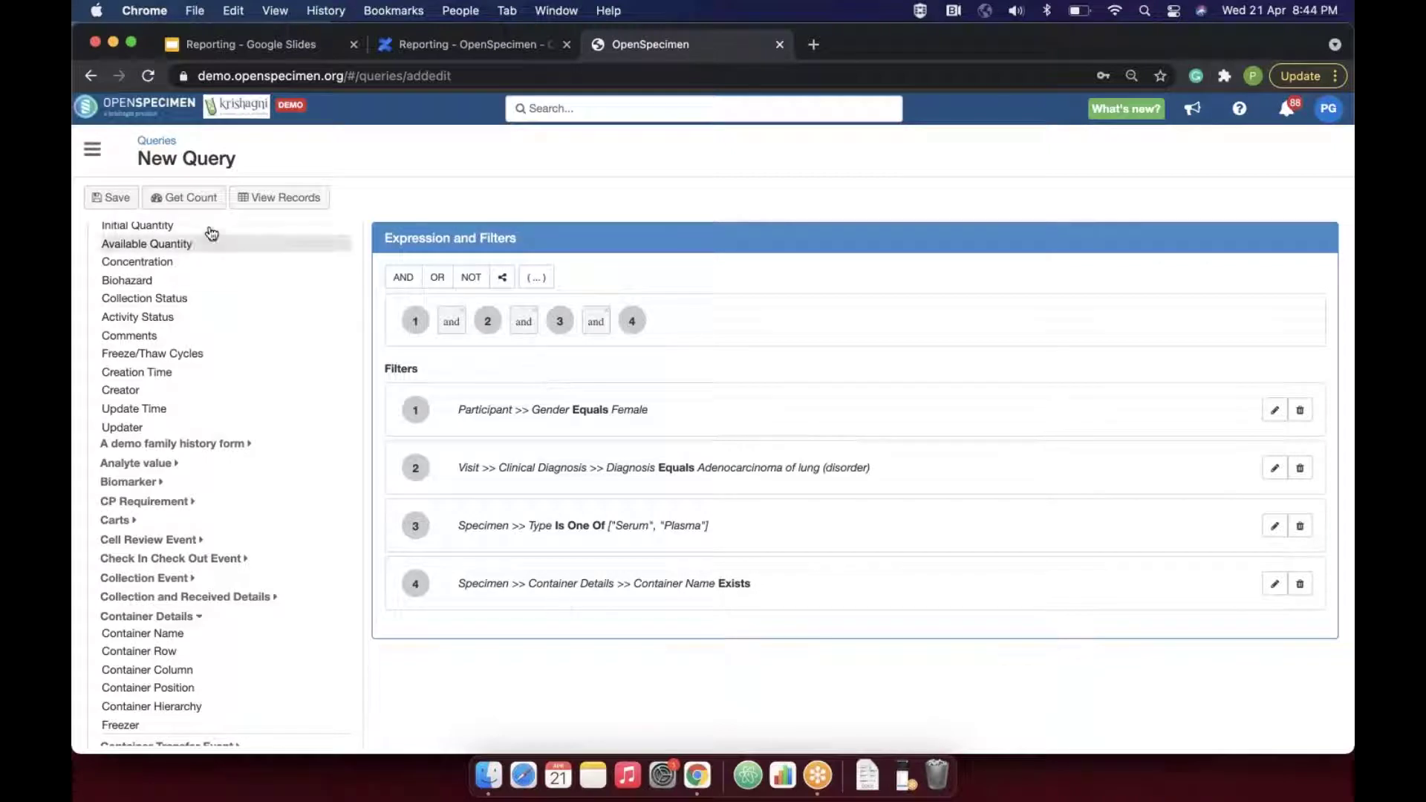
pyautogui.click(187, 197)
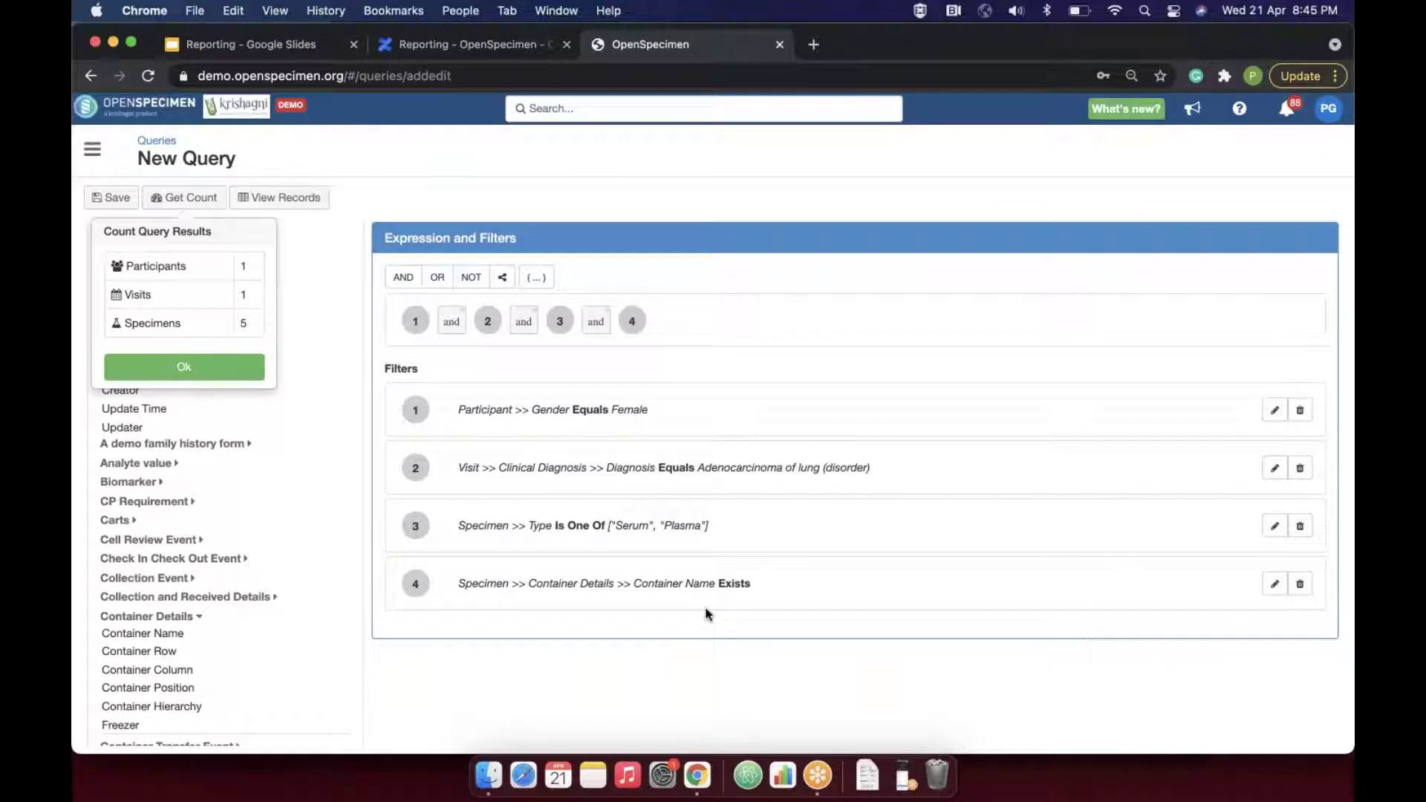
pyautogui.click(256, 371)
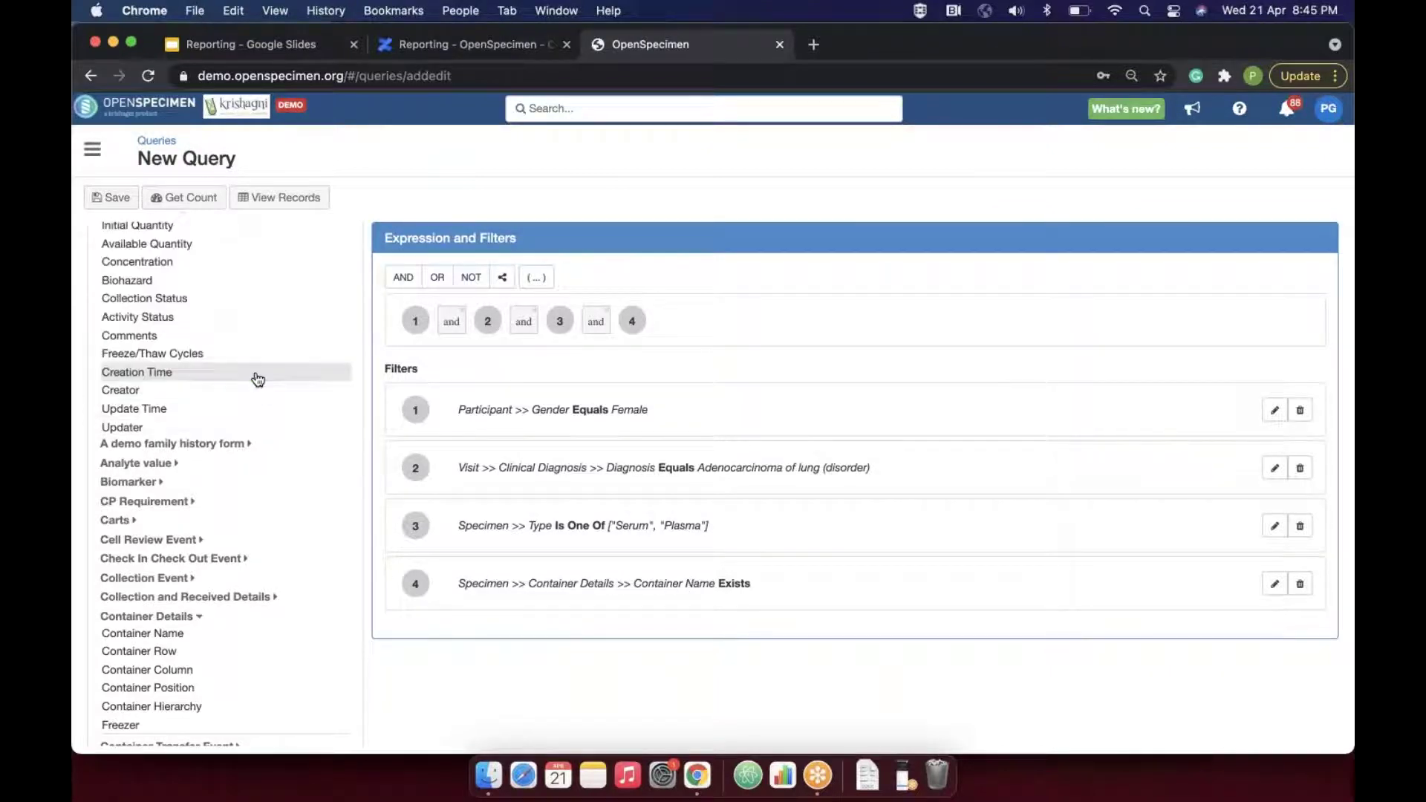
pyautogui.click(263, 197)
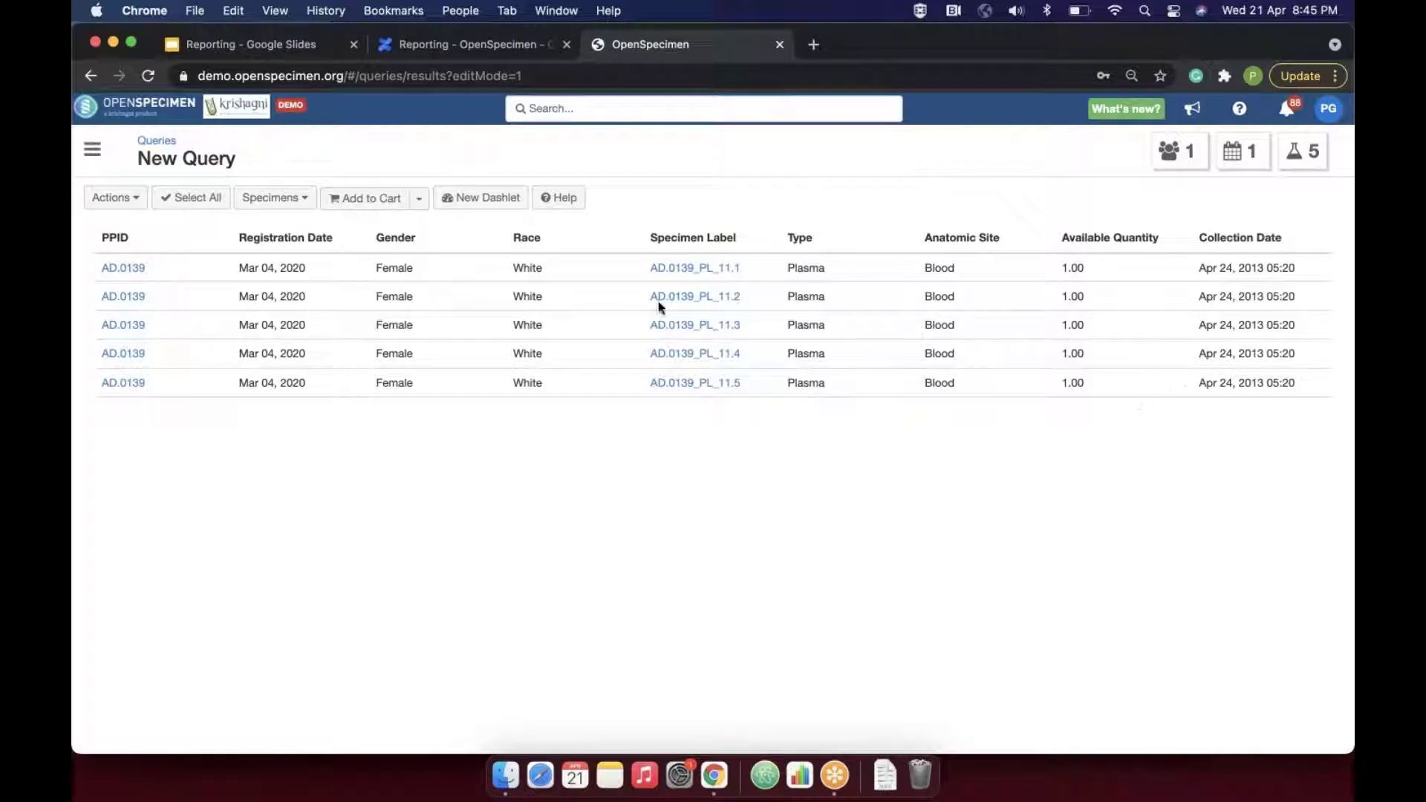
# - Add the participant's First Name and Last Name and all the specimen's Container Details fields to the result columns
pyautogui.click(117, 202)
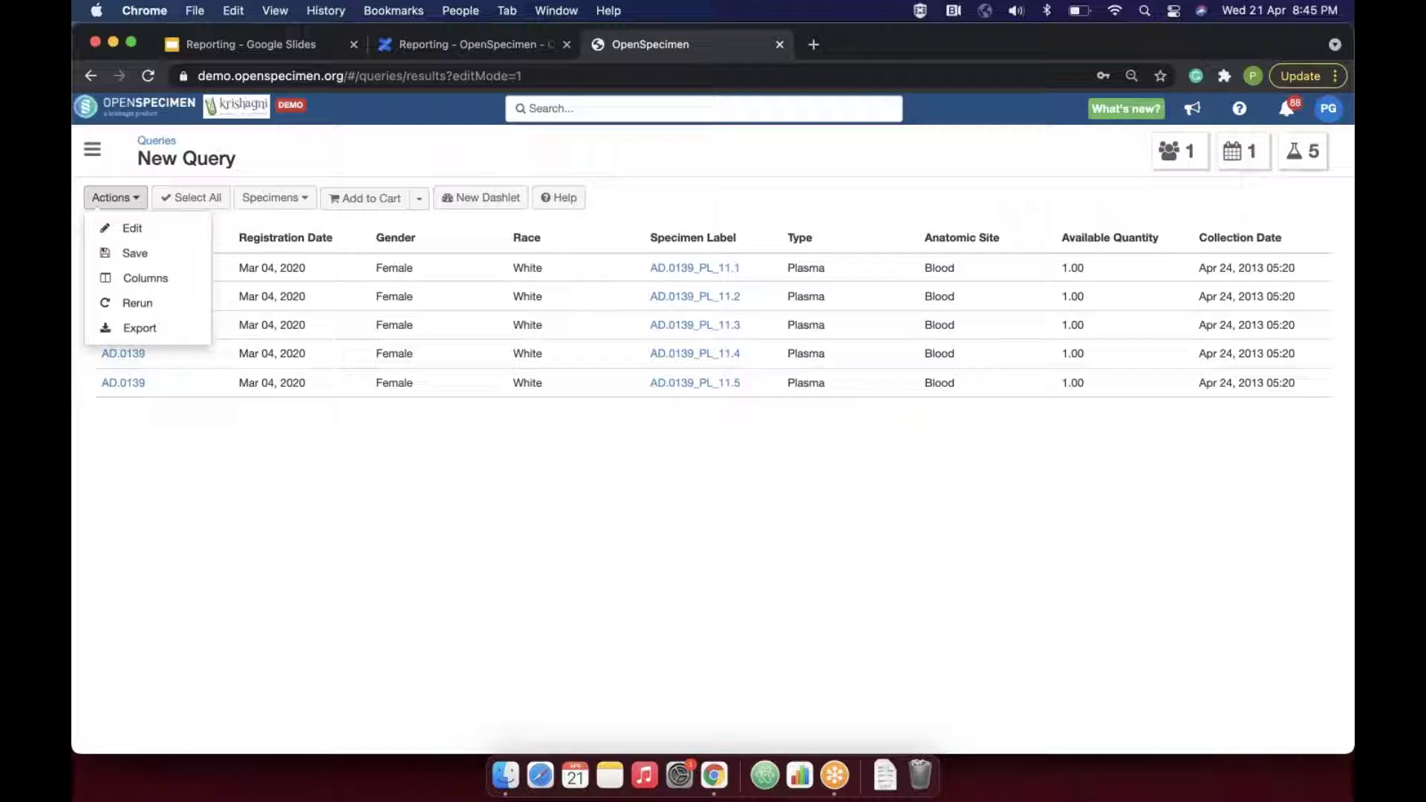
pyautogui.click(143, 278)
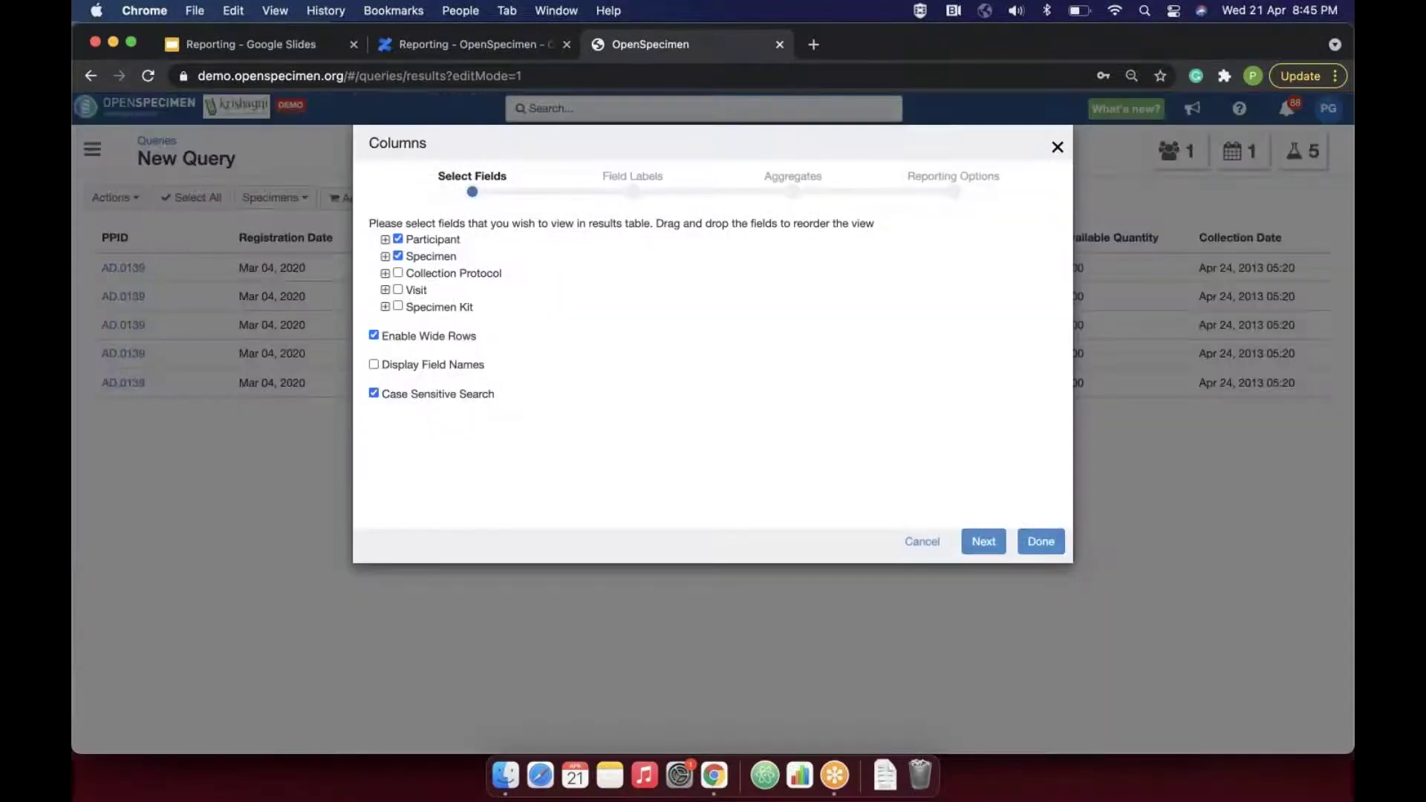
pyautogui.click(386, 240)
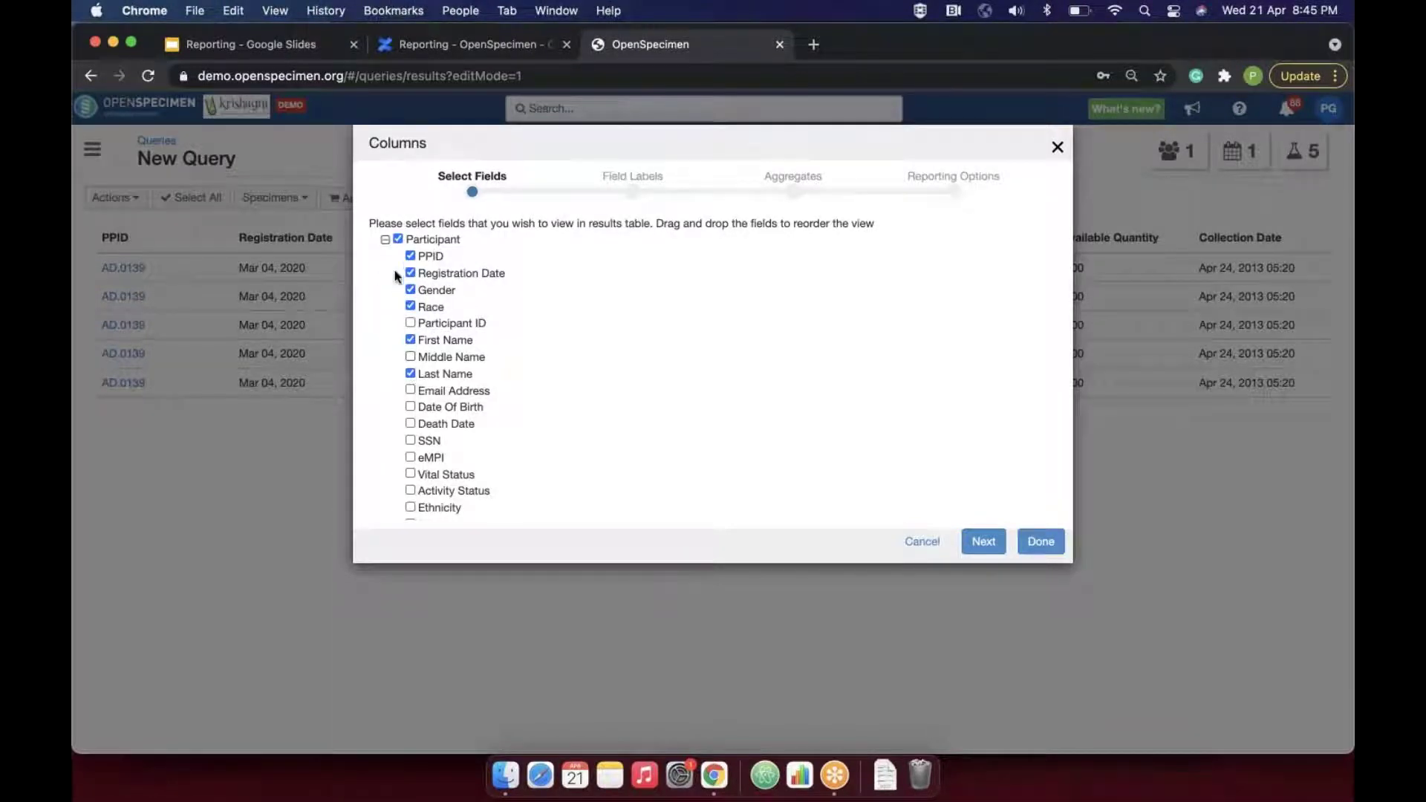
pyautogui.click(385, 240)
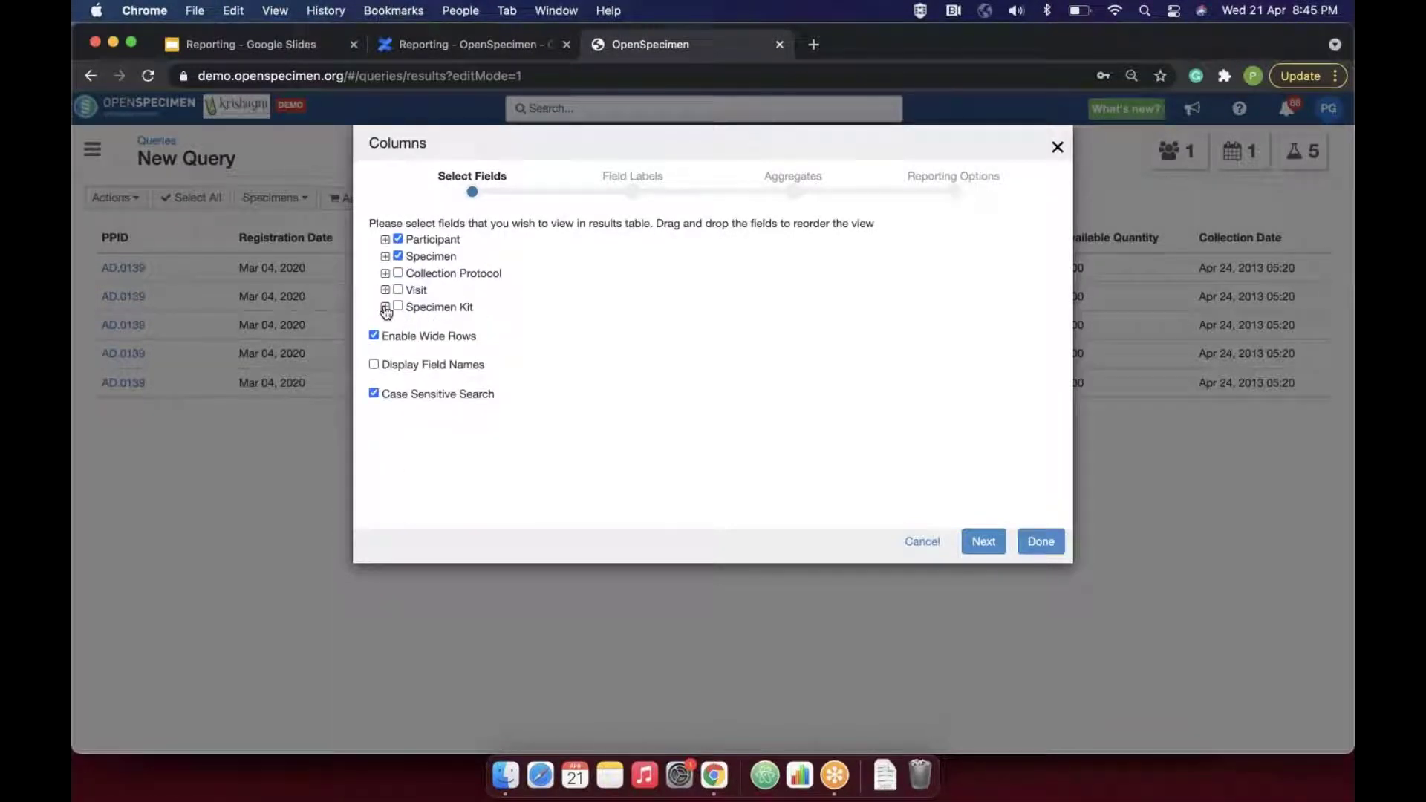
pyautogui.click(385, 256)
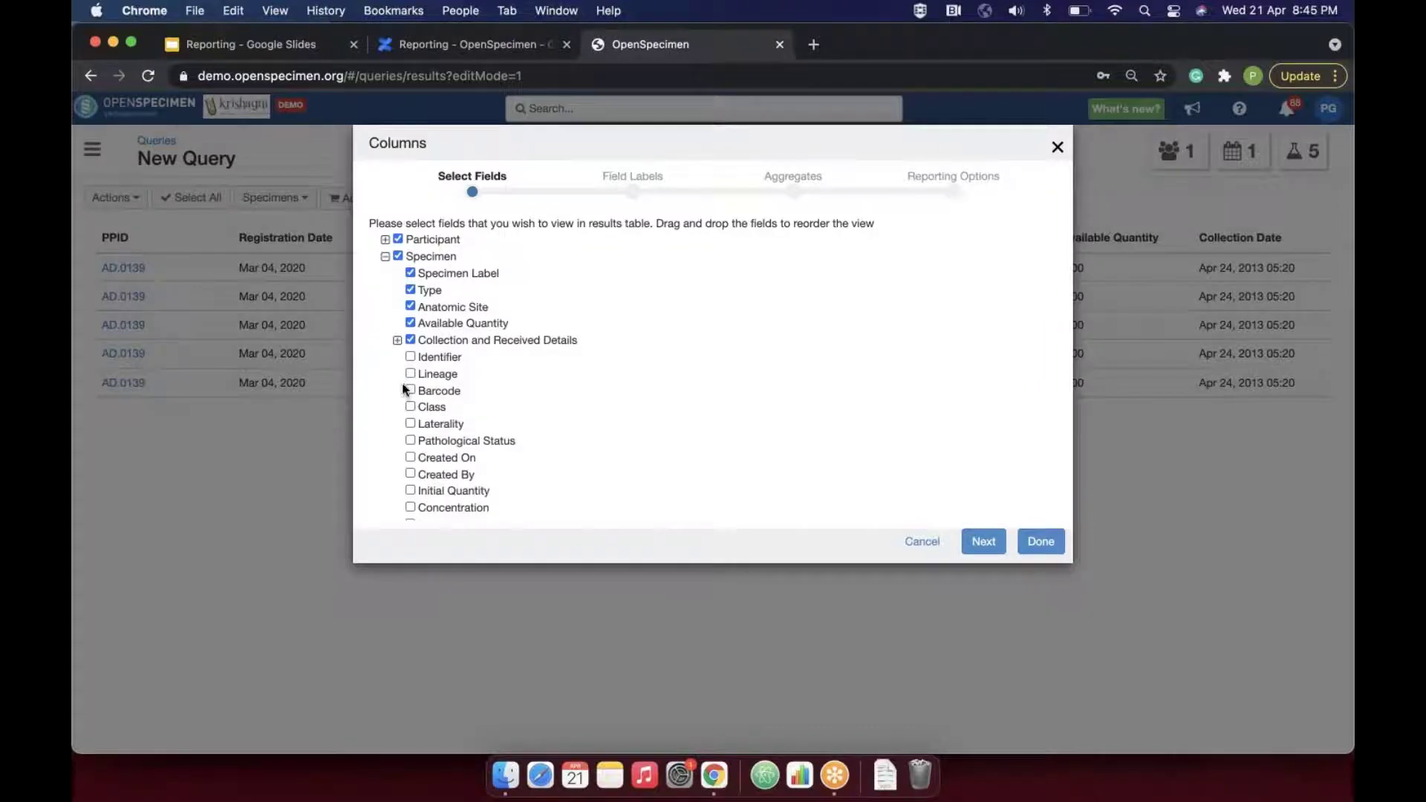
pyautogui.scroll(-7, 390, 364)
pyautogui.scroll(-4, 406, 394)
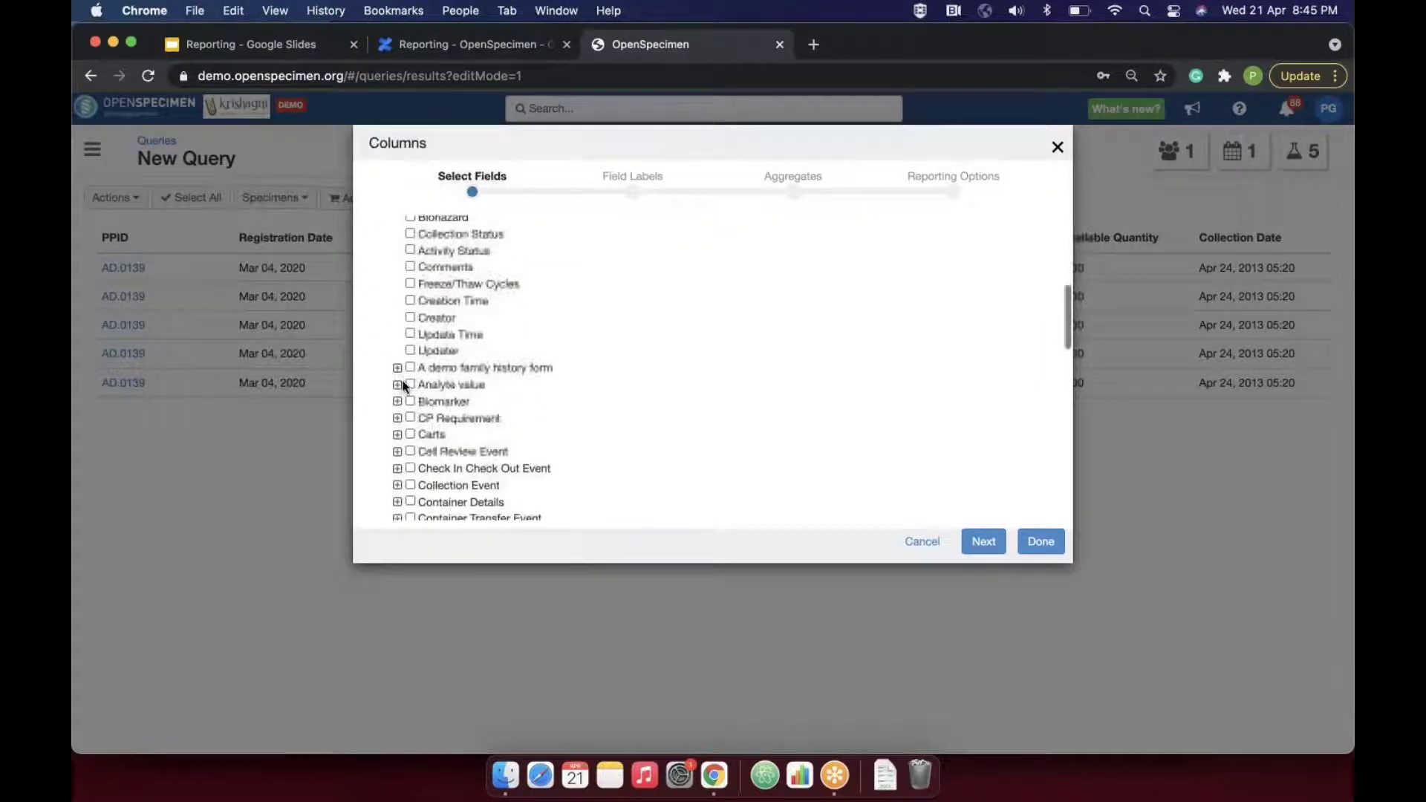
pyautogui.click(409, 422)
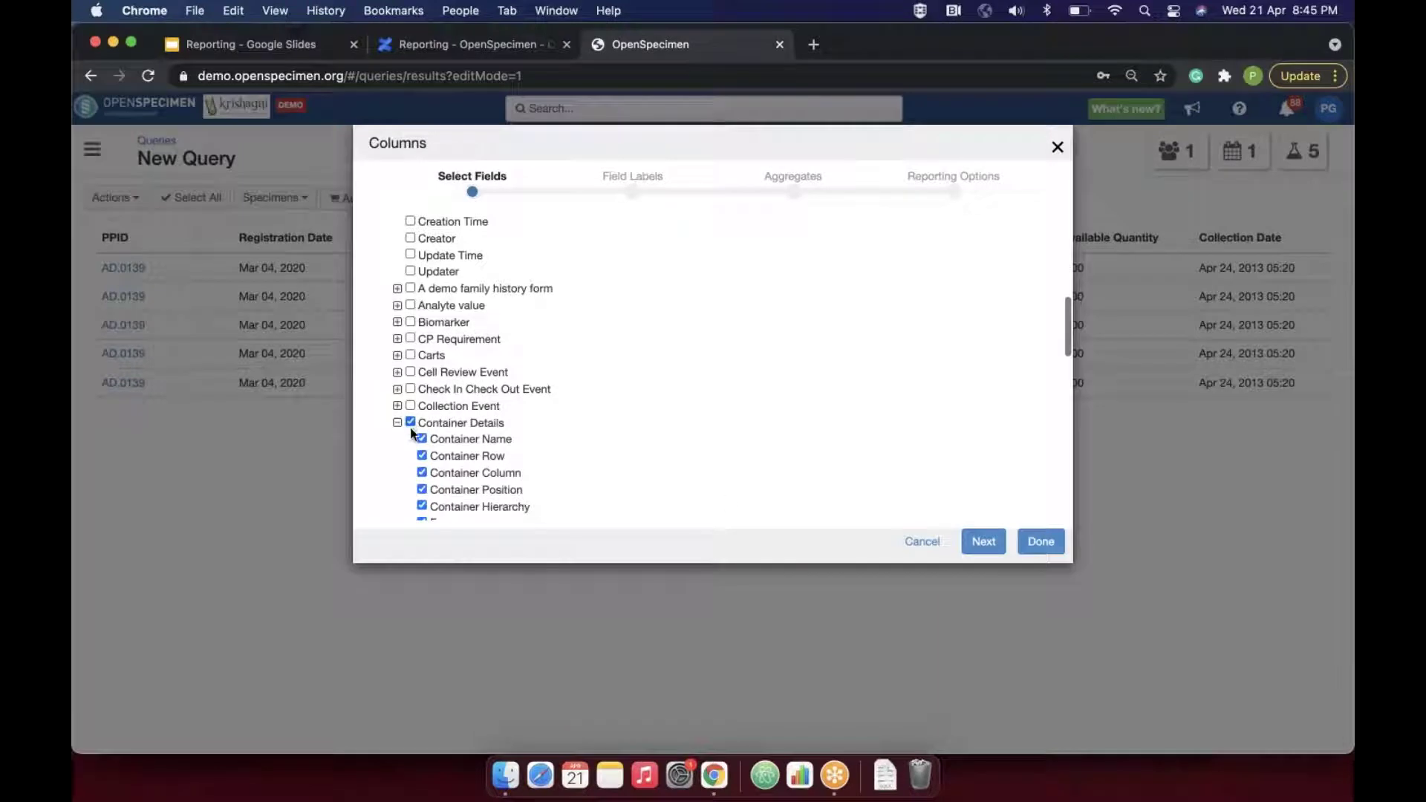
# - Label the Participant PPID column "Subject ID" and the Participant Gender column "Sex"
pyautogui.click(983, 541)
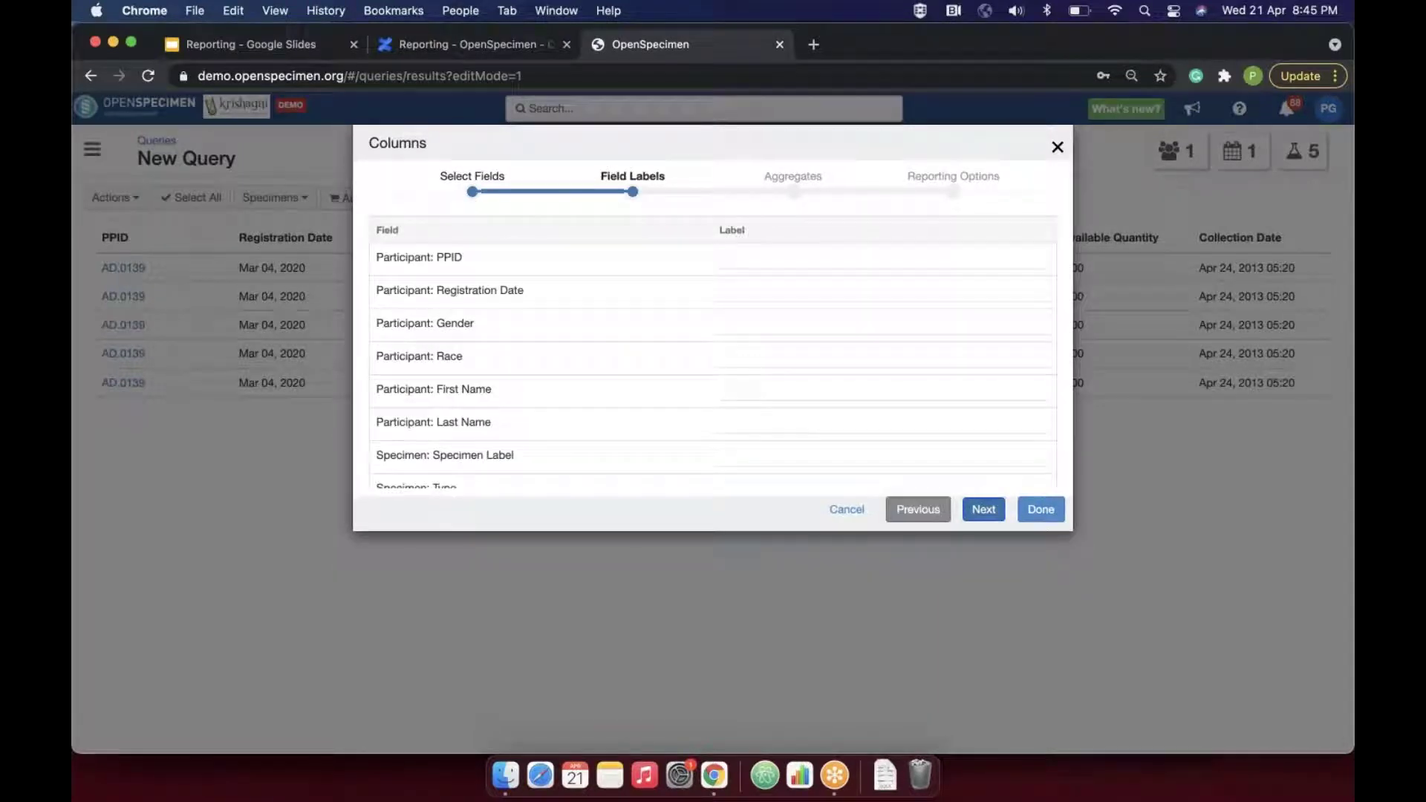
pyautogui.click(860, 258)
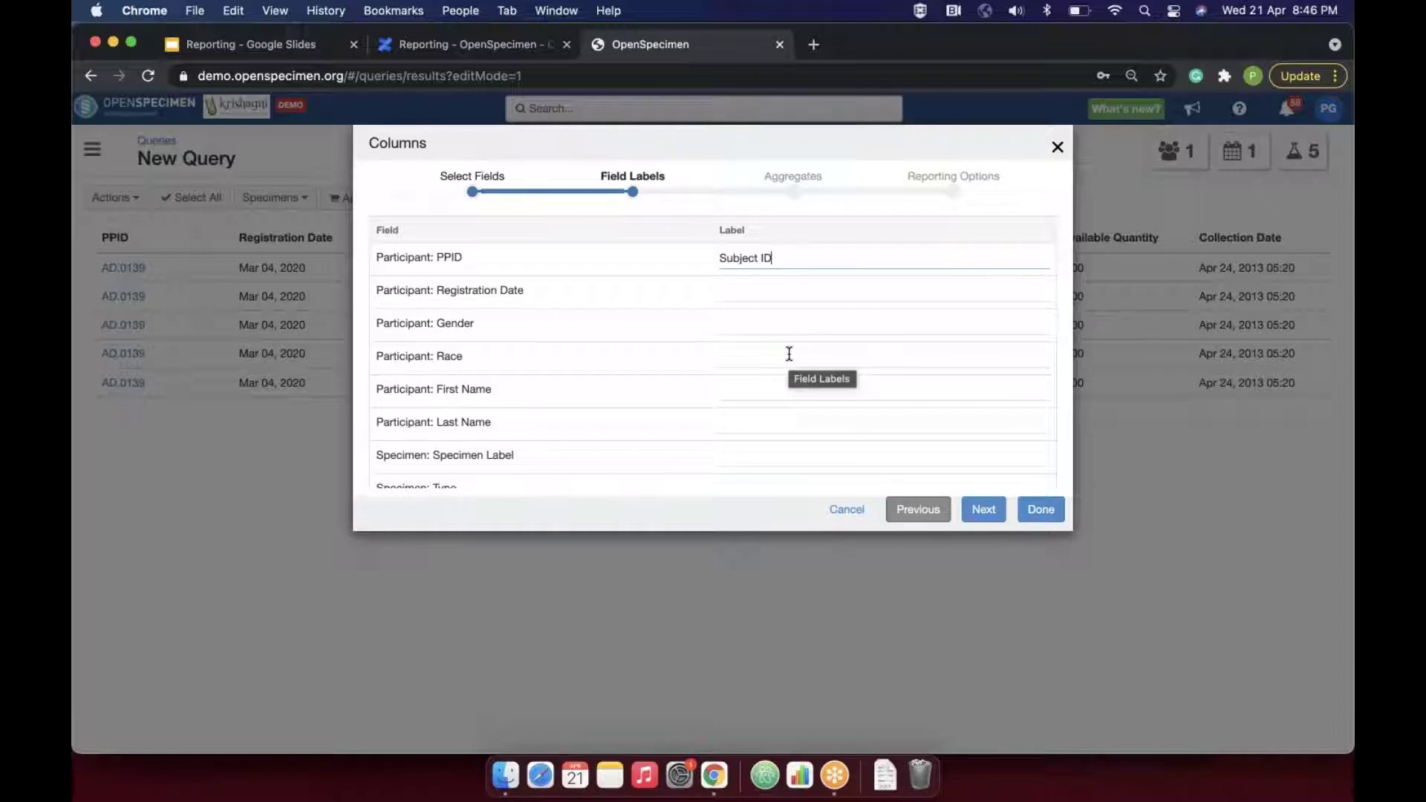
pyautogui.click(780, 320)
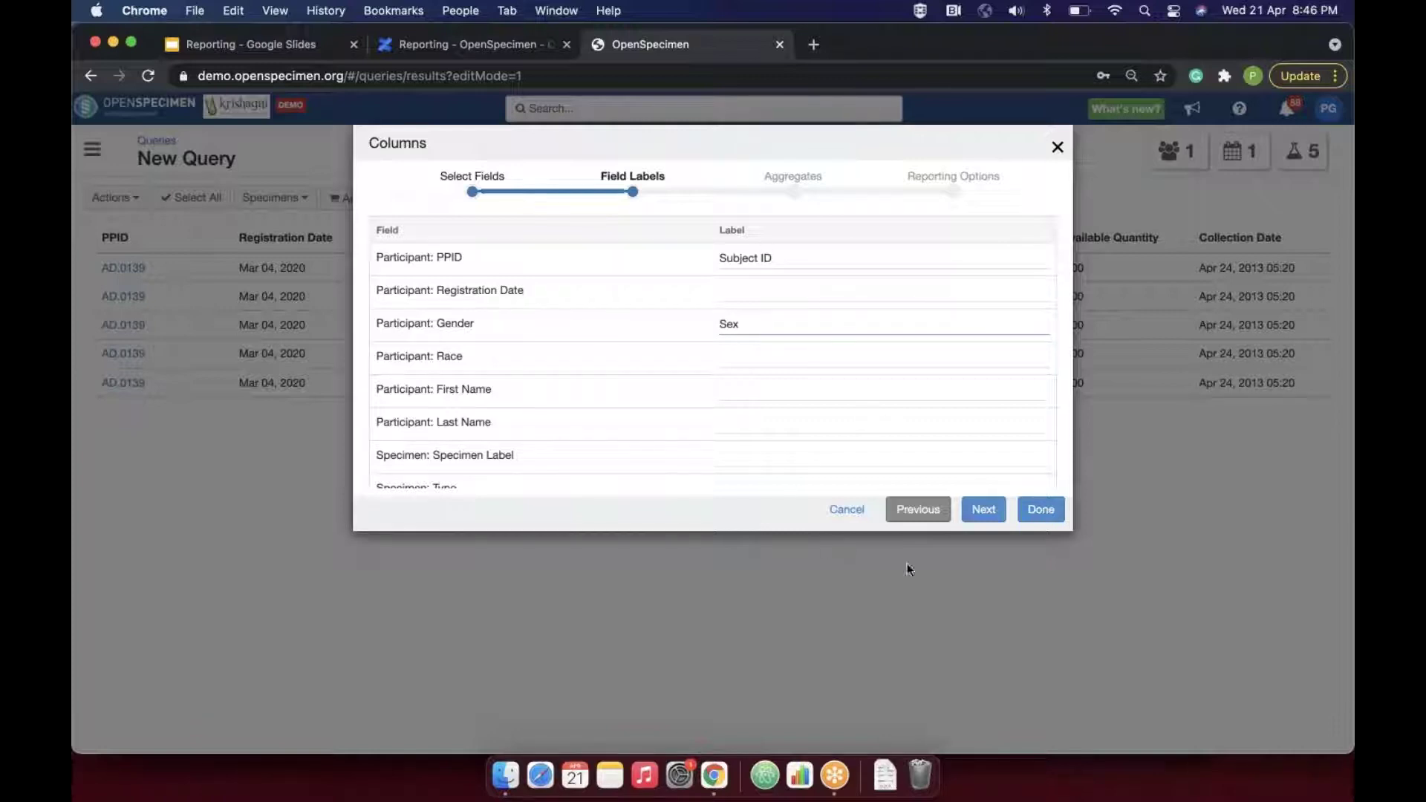
# - Return to the field selection, reorder the Participant fields so First Name and Last Name directly follow PPID, and apply the column settings
pyautogui.click(922, 511)
pyautogui.scroll(4, 537, 414)
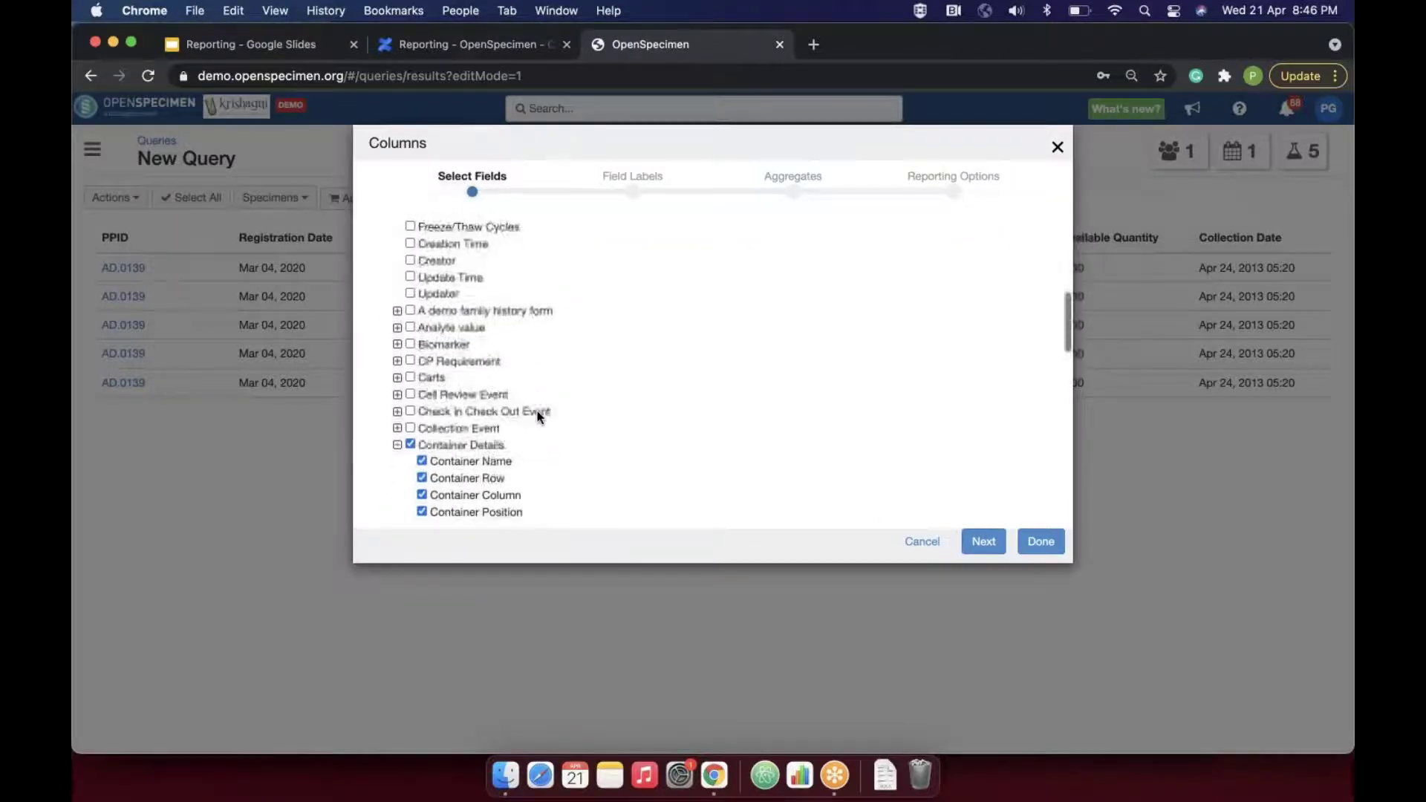
pyautogui.scroll(5, 537, 414)
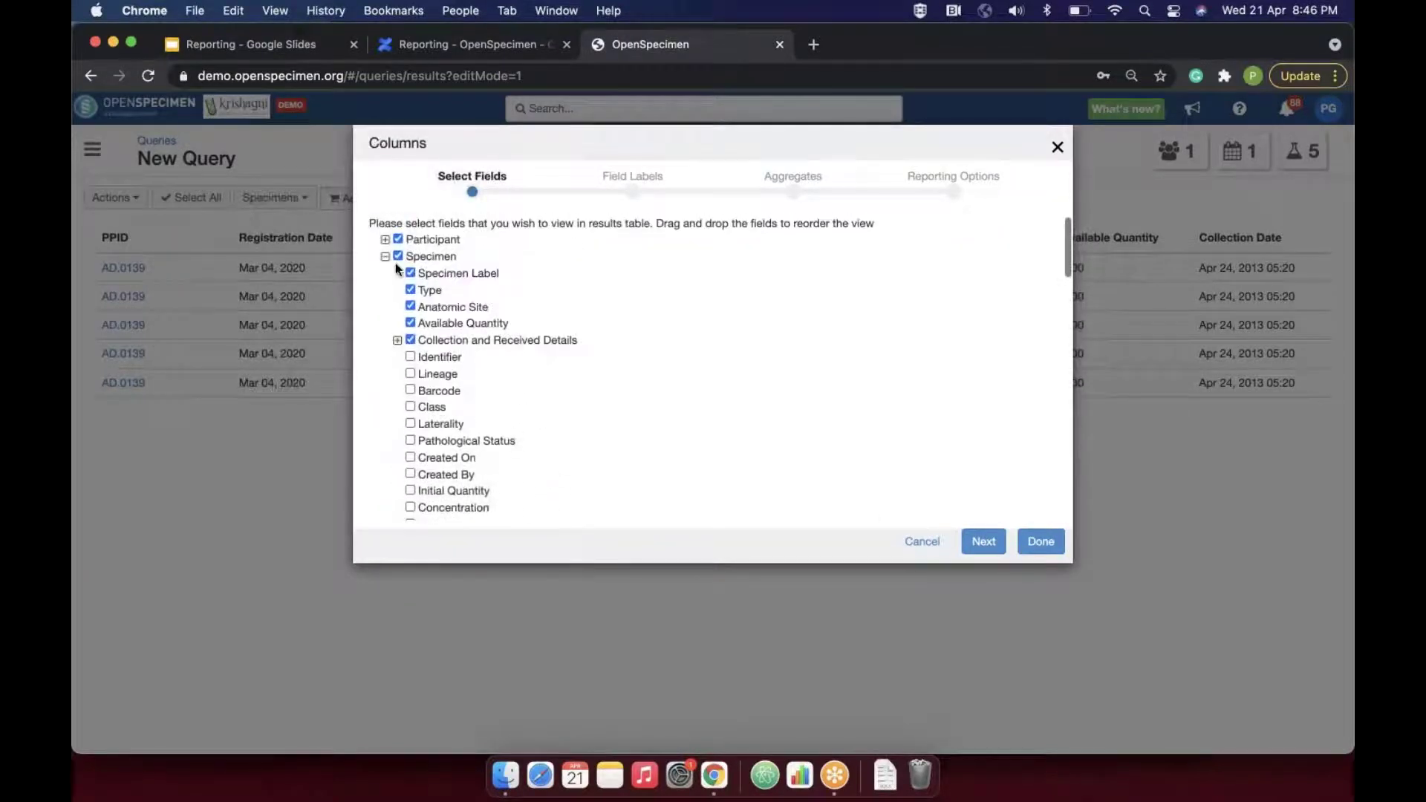
pyautogui.click(385, 257)
pyautogui.click(384, 240)
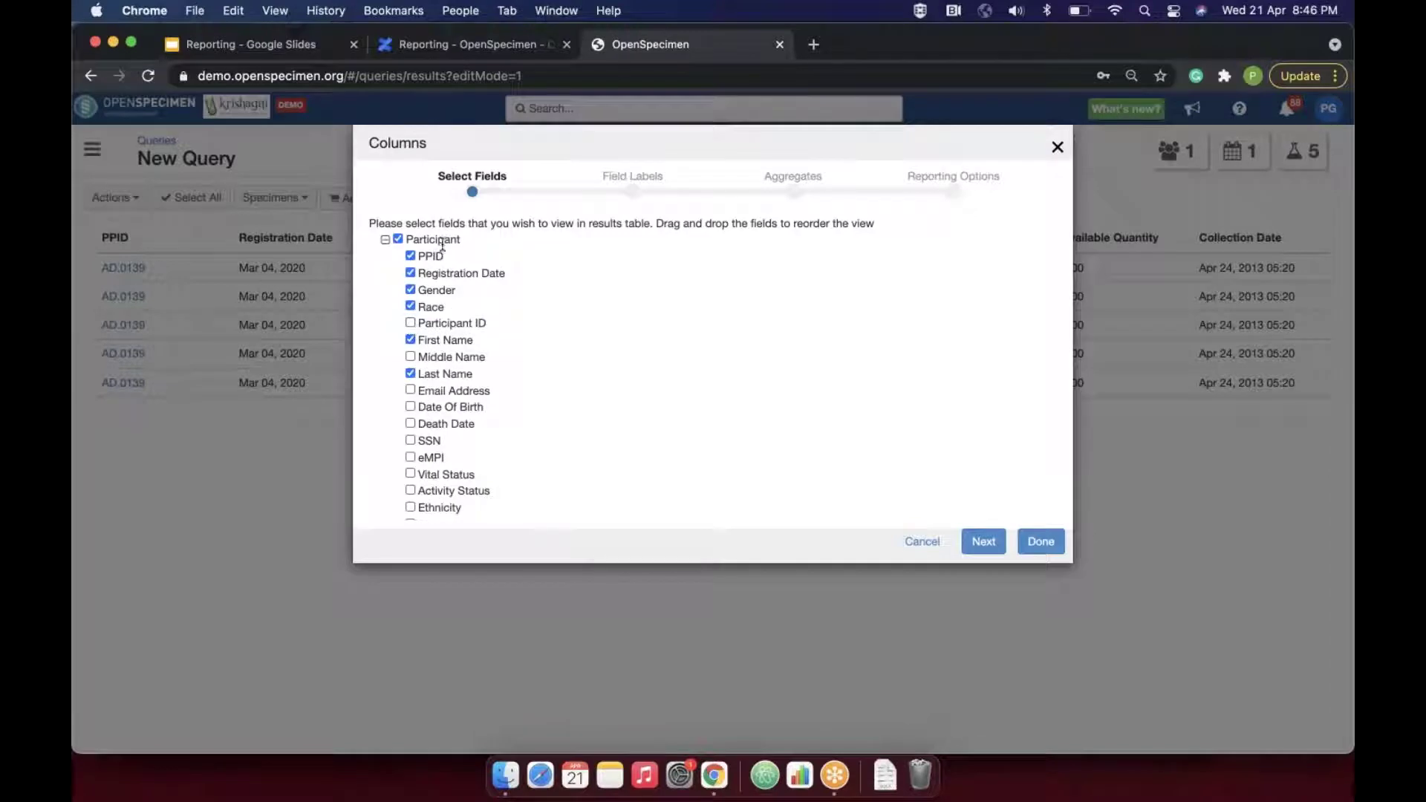
pyautogui.moveTo(449, 338); pyautogui.dragTo(454, 272)
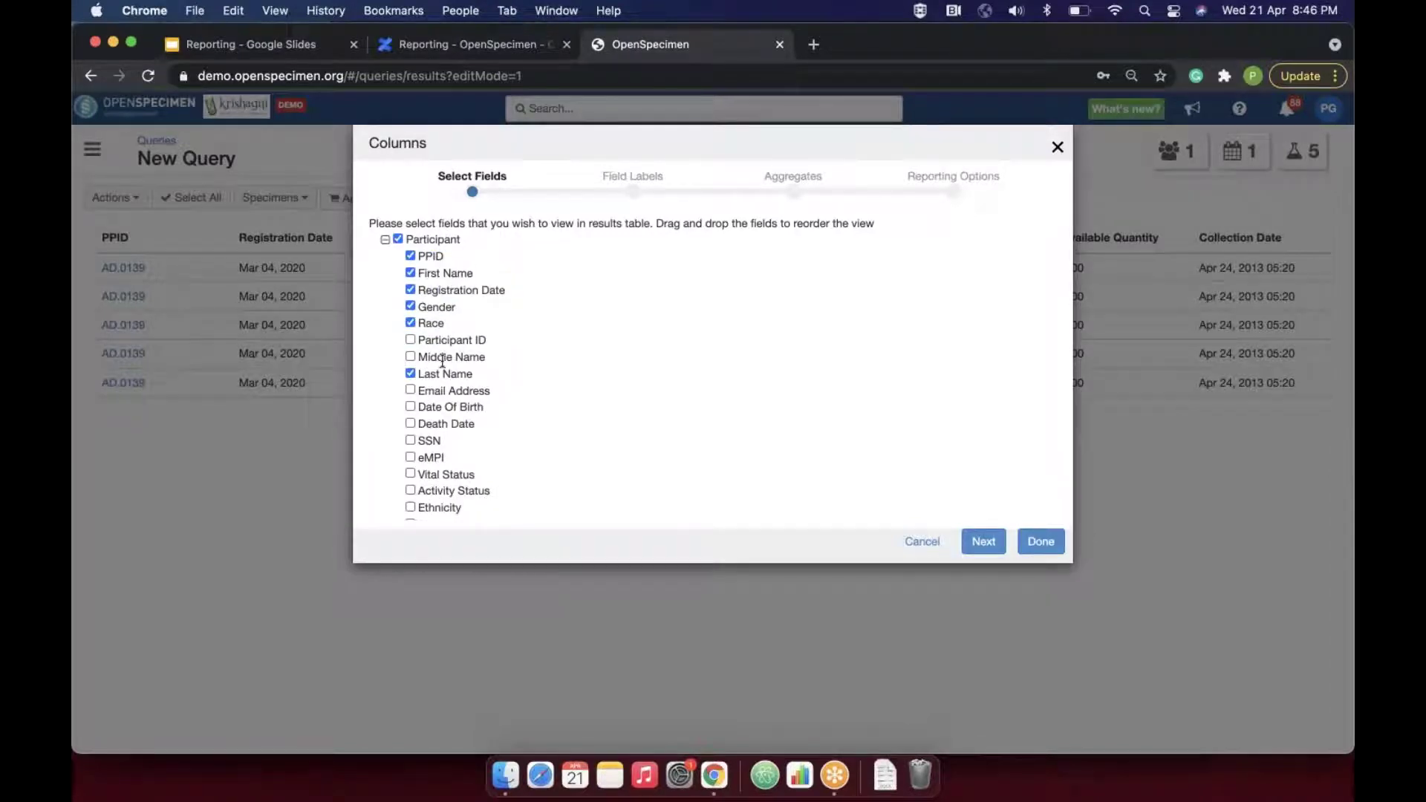
pyautogui.moveTo(441, 373); pyautogui.dragTo(442, 291)
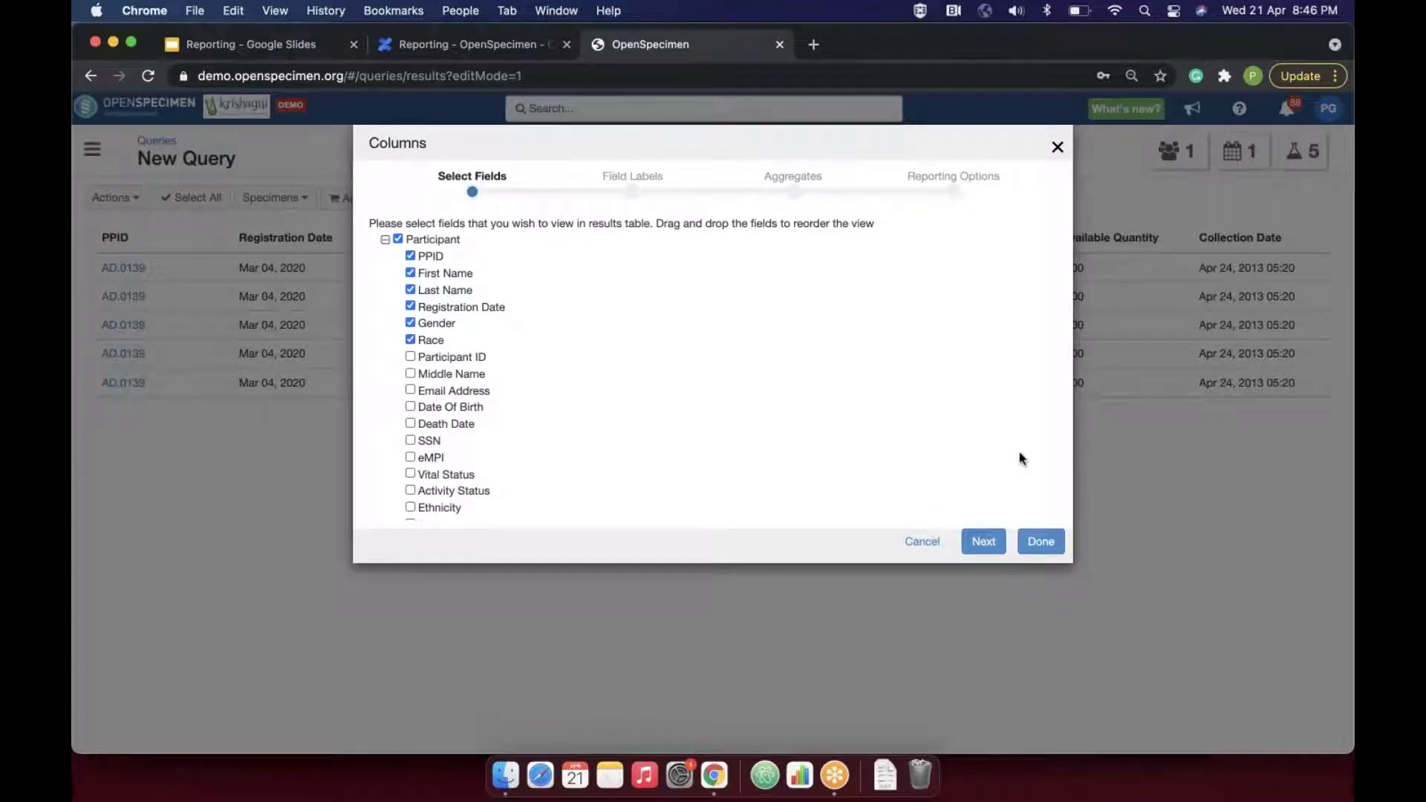
pyautogui.click(1047, 544)
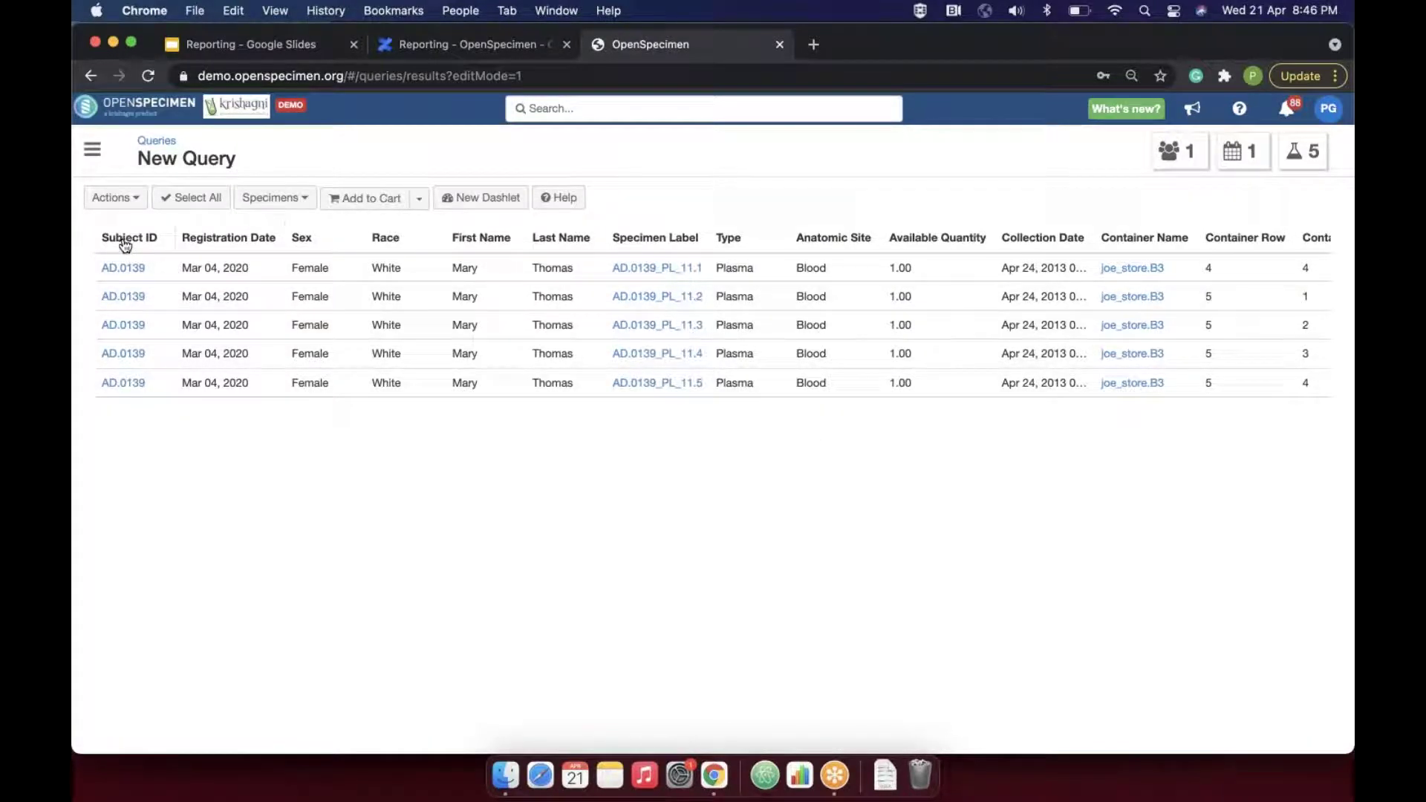
# - Review the customized result columns, export the query results, open QueryResults.csv, and return to the results in the browser
pyautogui.hscroll(5, 633, 377)
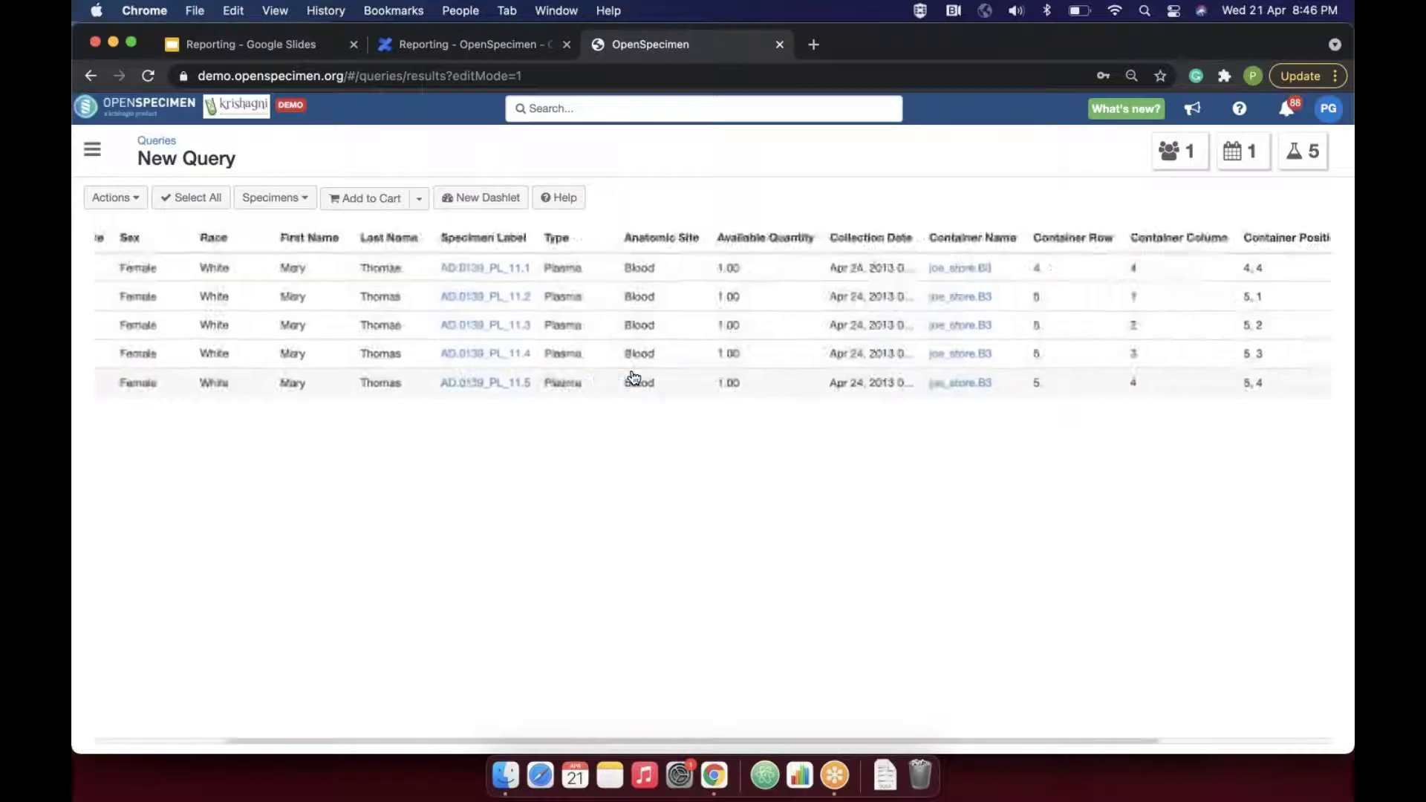
pyautogui.hscroll(5, 633, 377)
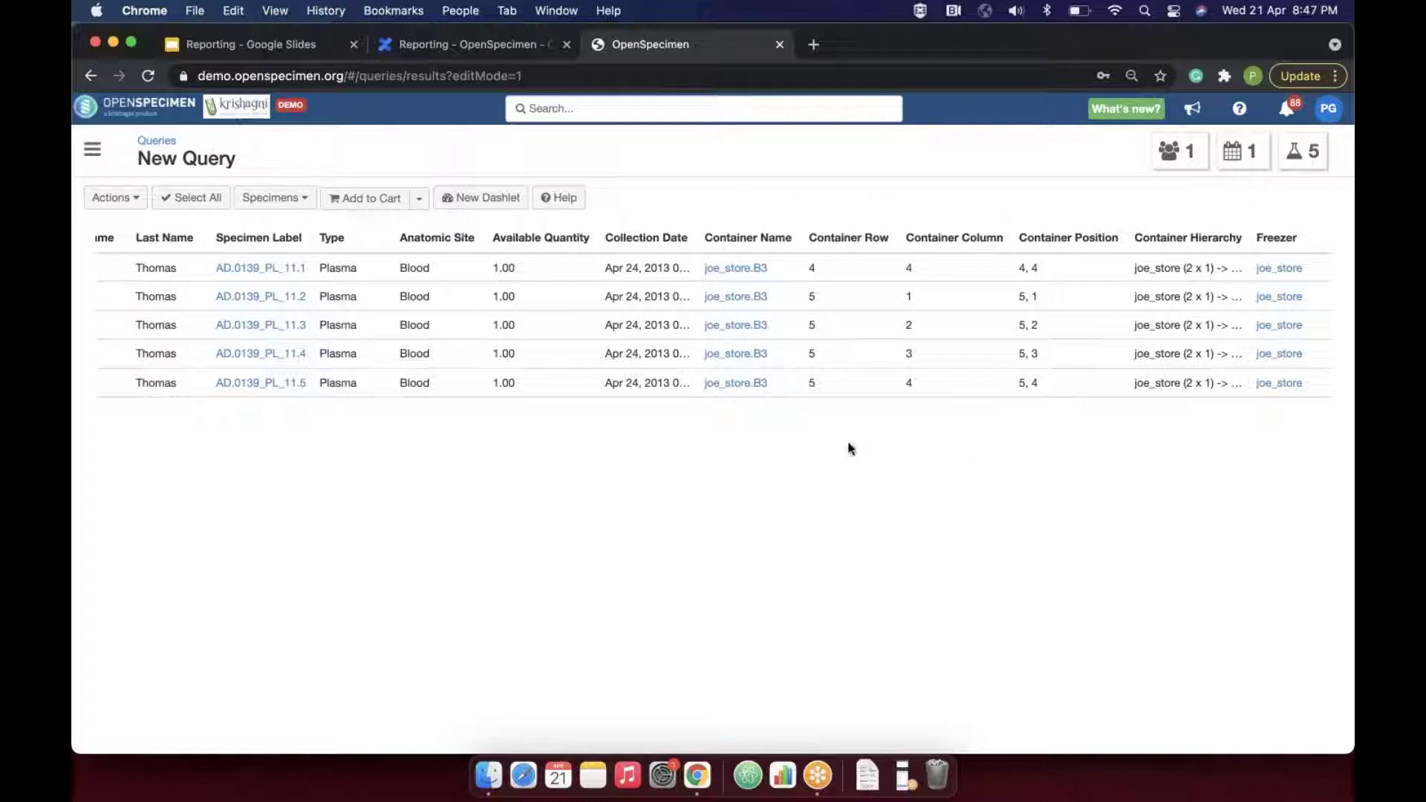
pyautogui.hscroll(-10, 576, 352)
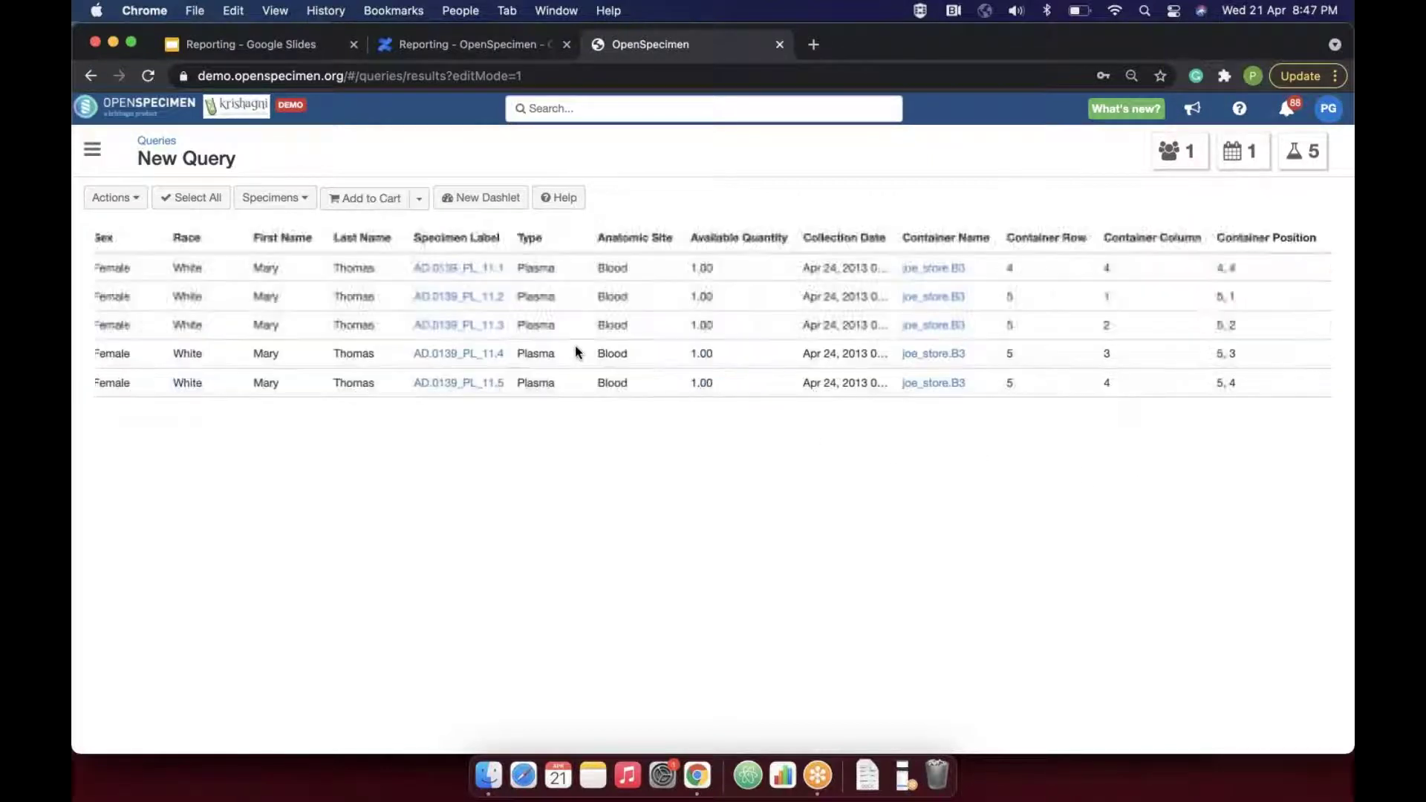
pyautogui.click(115, 198)
pyautogui.click(145, 335)
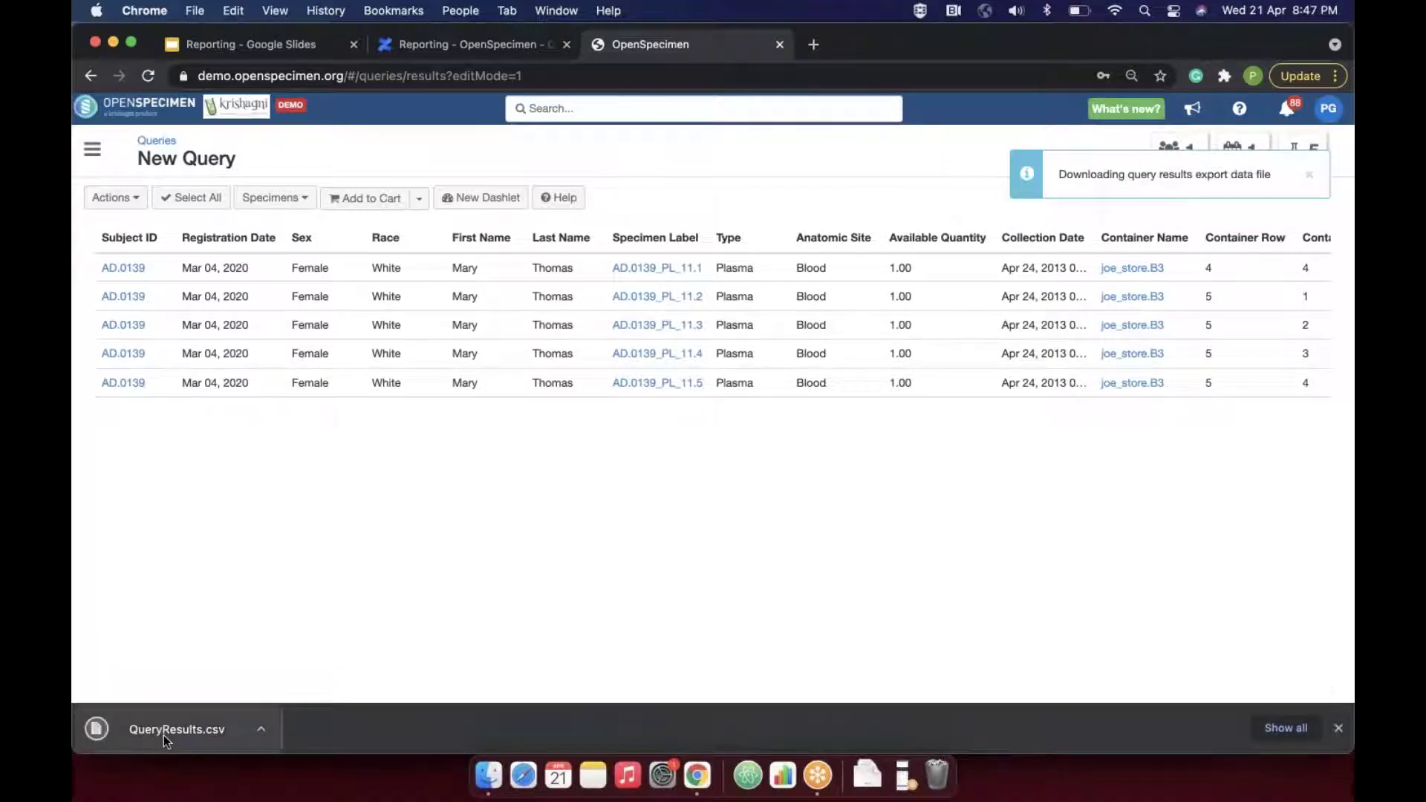
pyautogui.click(163, 733)
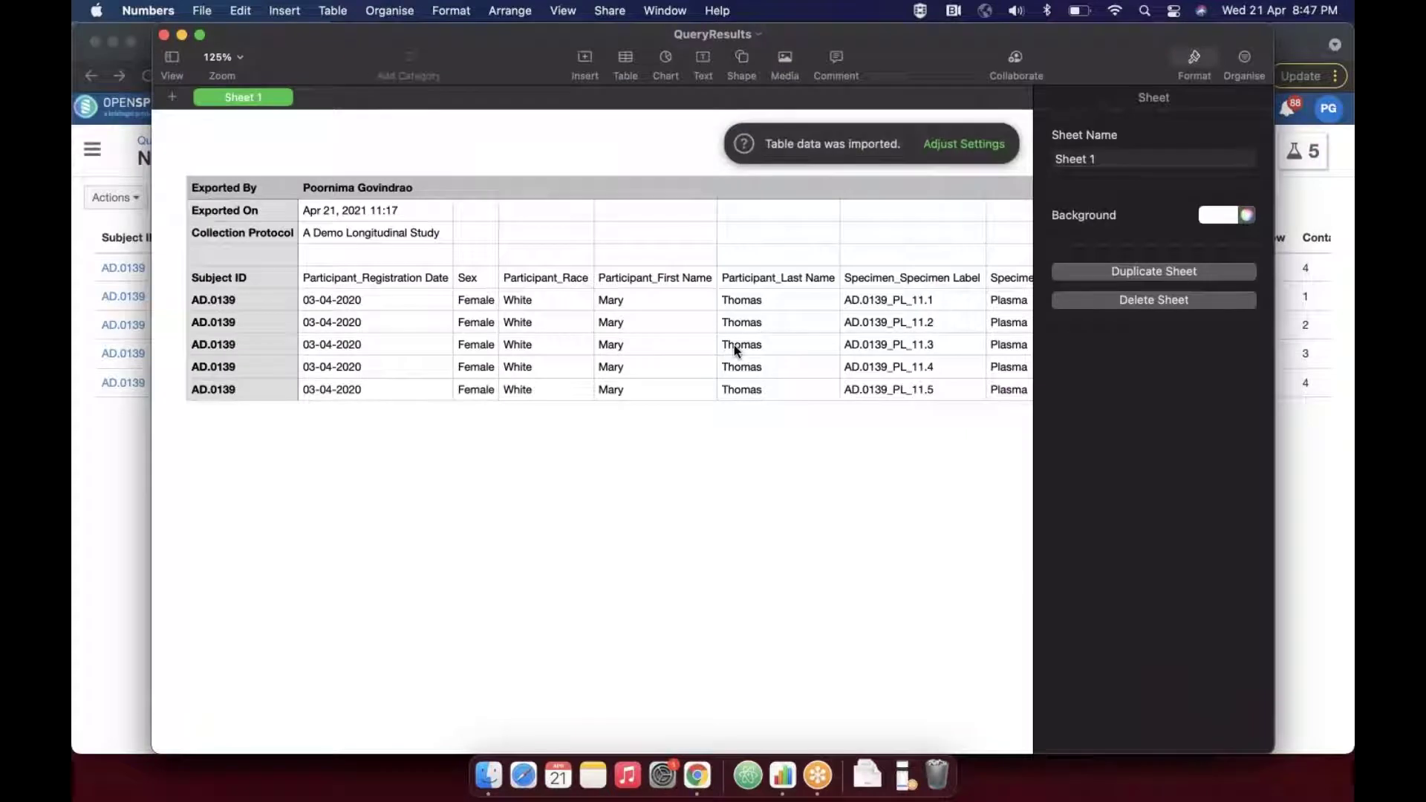
pyautogui.click(119, 479)
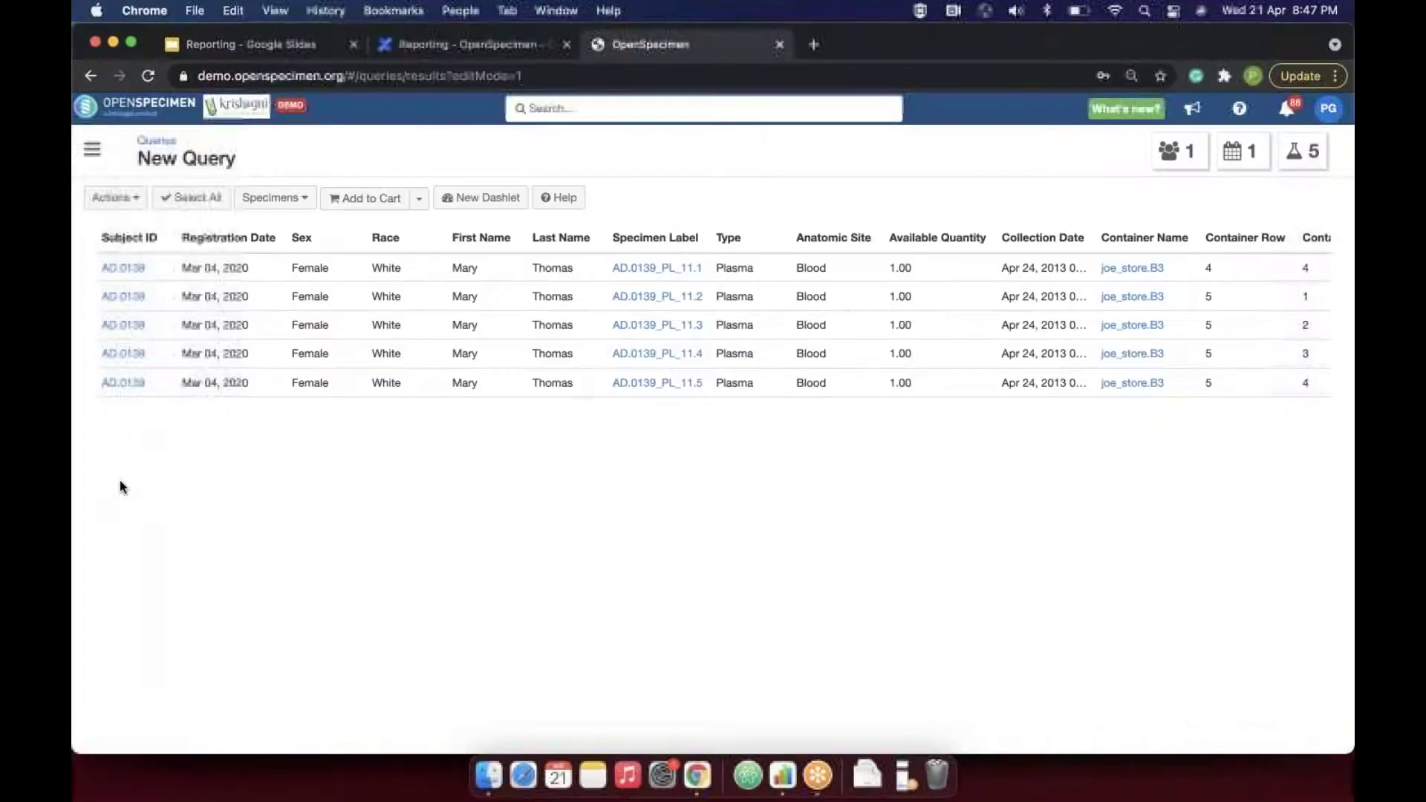
# - Reopen the query for editing and change the Clinical Diagnosis filter's operator to All
pyautogui.click(115, 197)
pyautogui.click(127, 229)
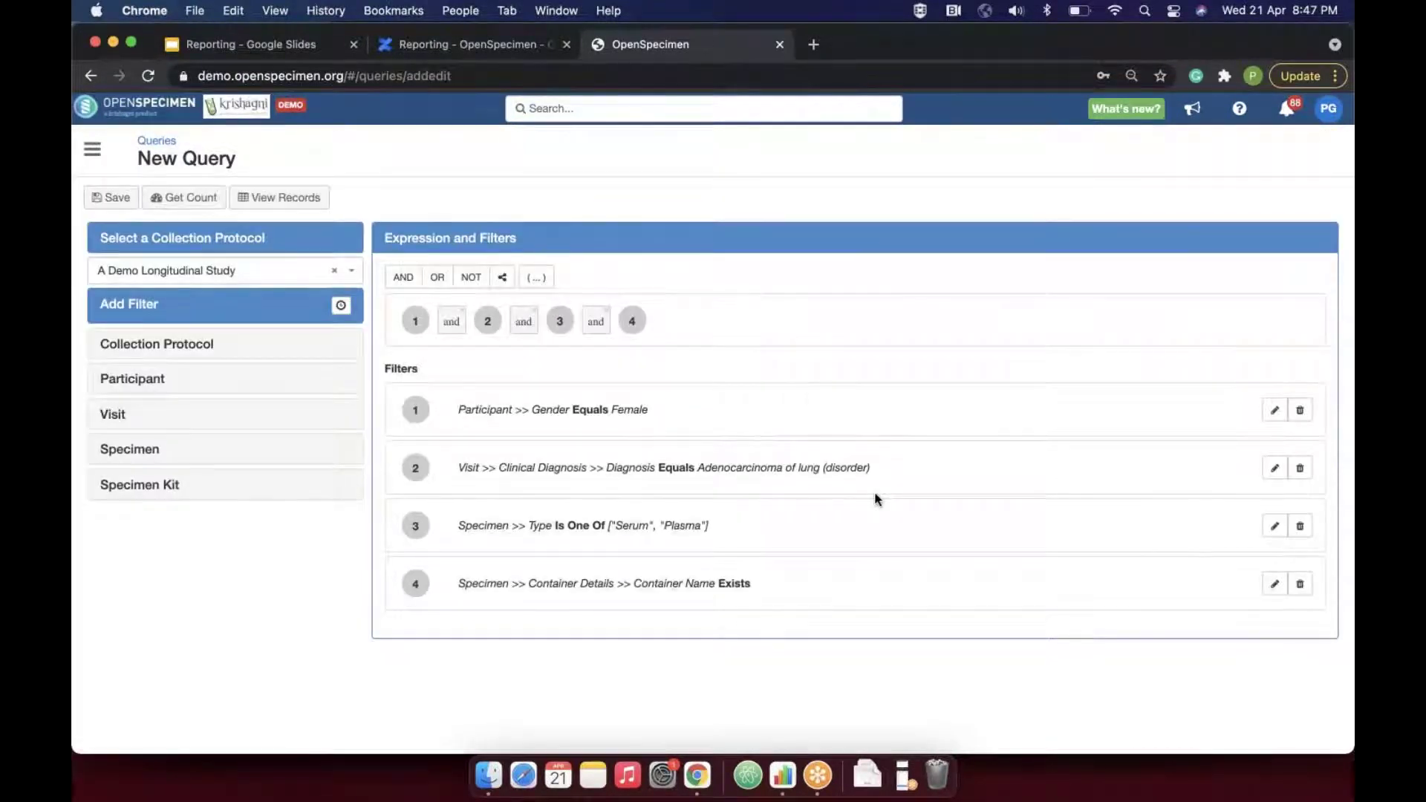
pyautogui.click(1274, 471)
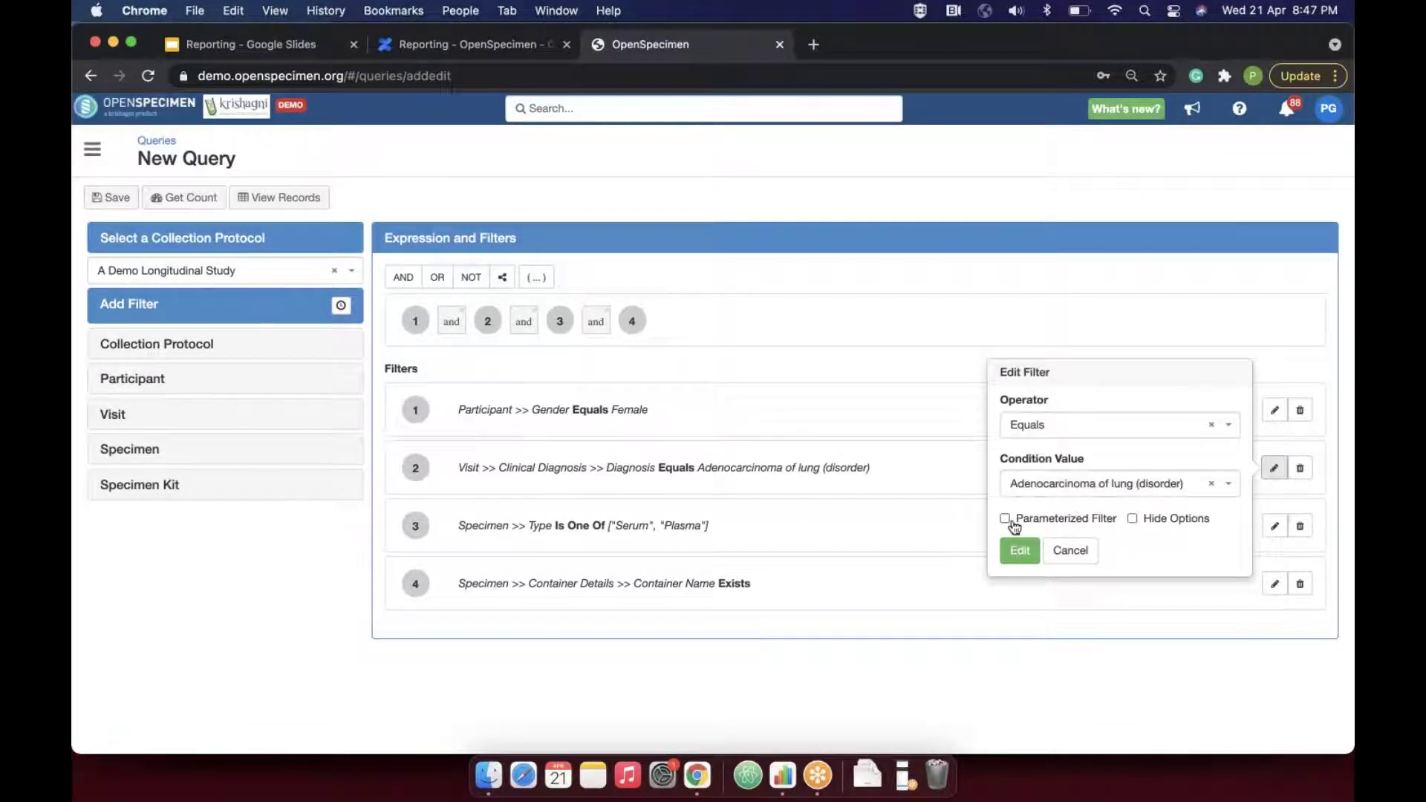
pyautogui.click(1211, 425)
pyautogui.click(1039, 425)
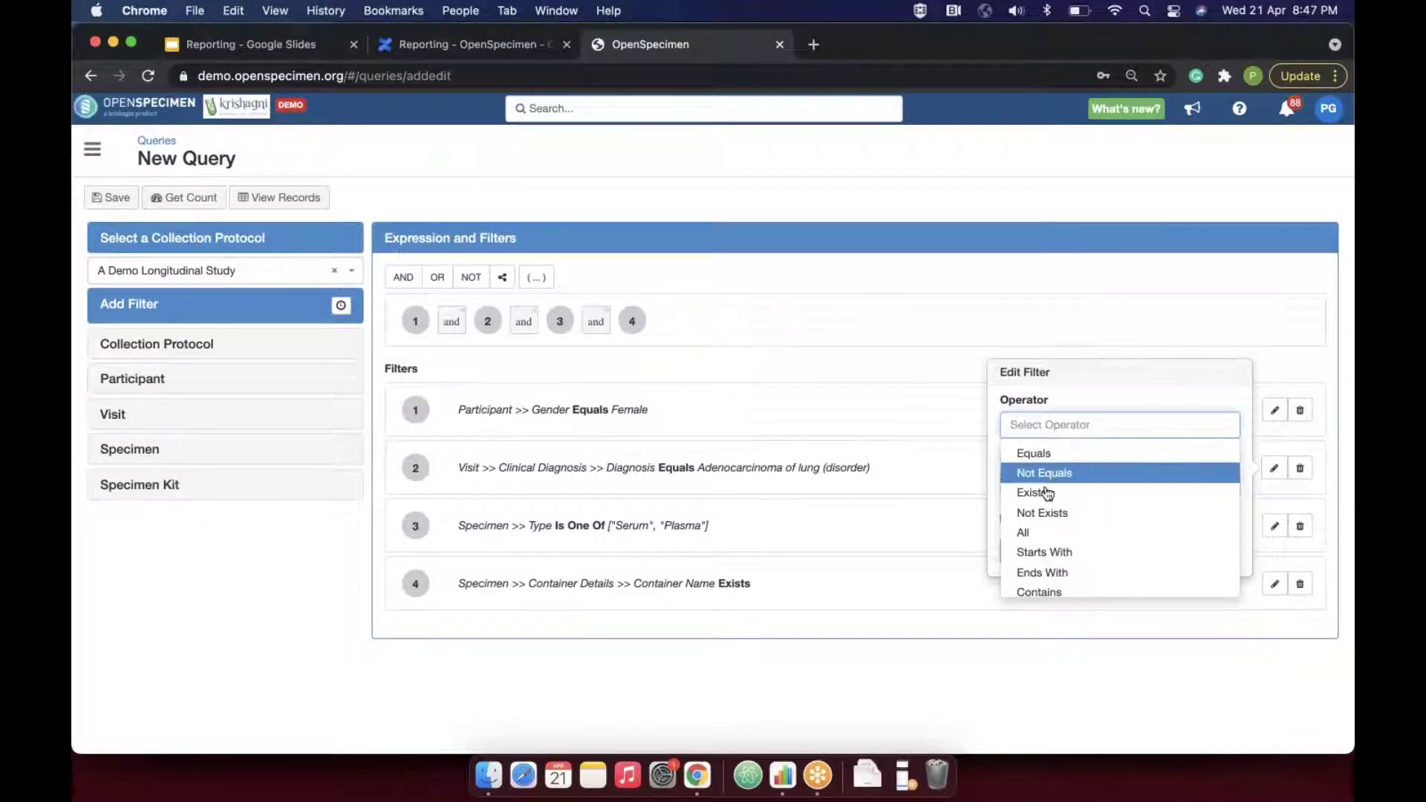
pyautogui.click(1035, 535)
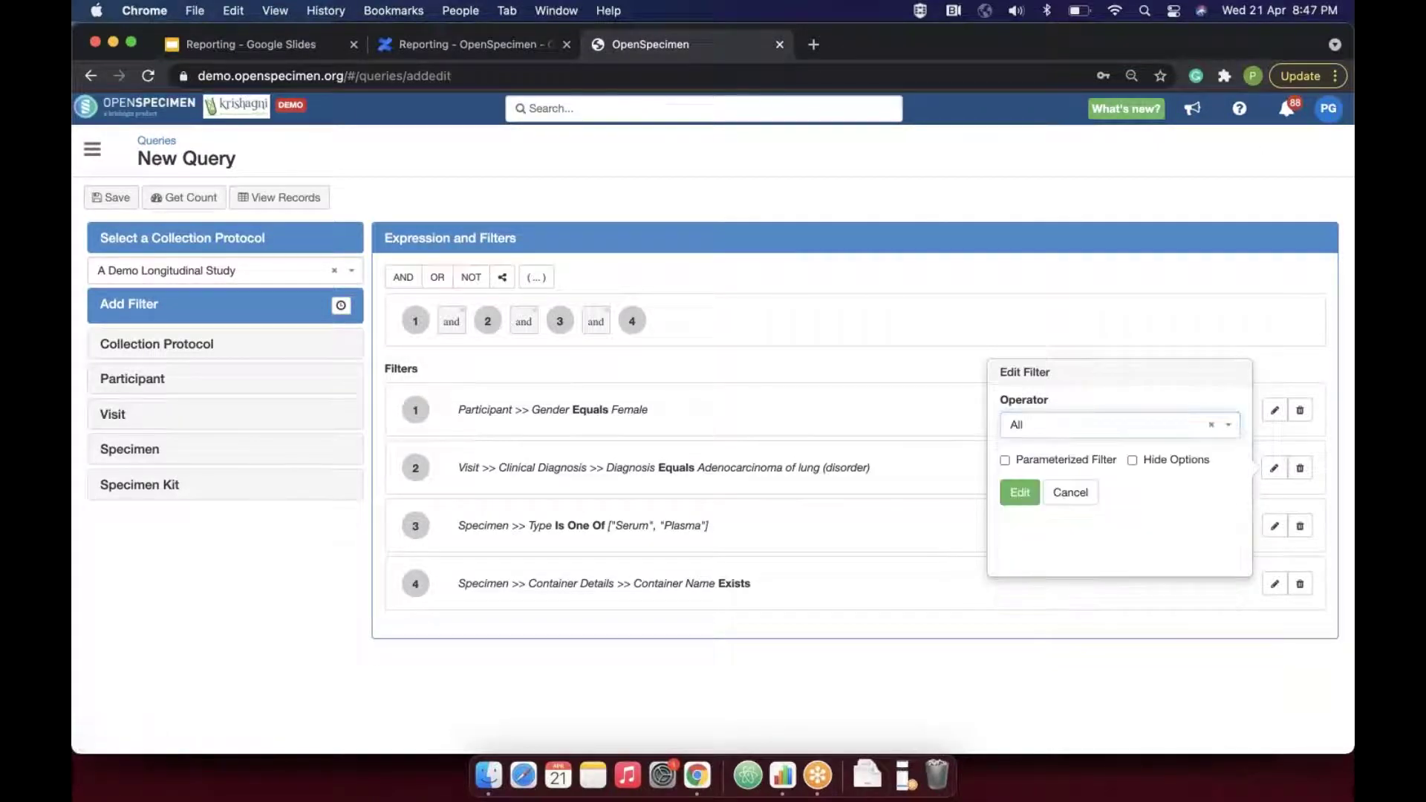
# - Make the Clinical Diagnosis filter parameterized with the description "Diagnosis" and save the filter change
pyautogui.click(1005, 461)
pyautogui.click(1038, 513)
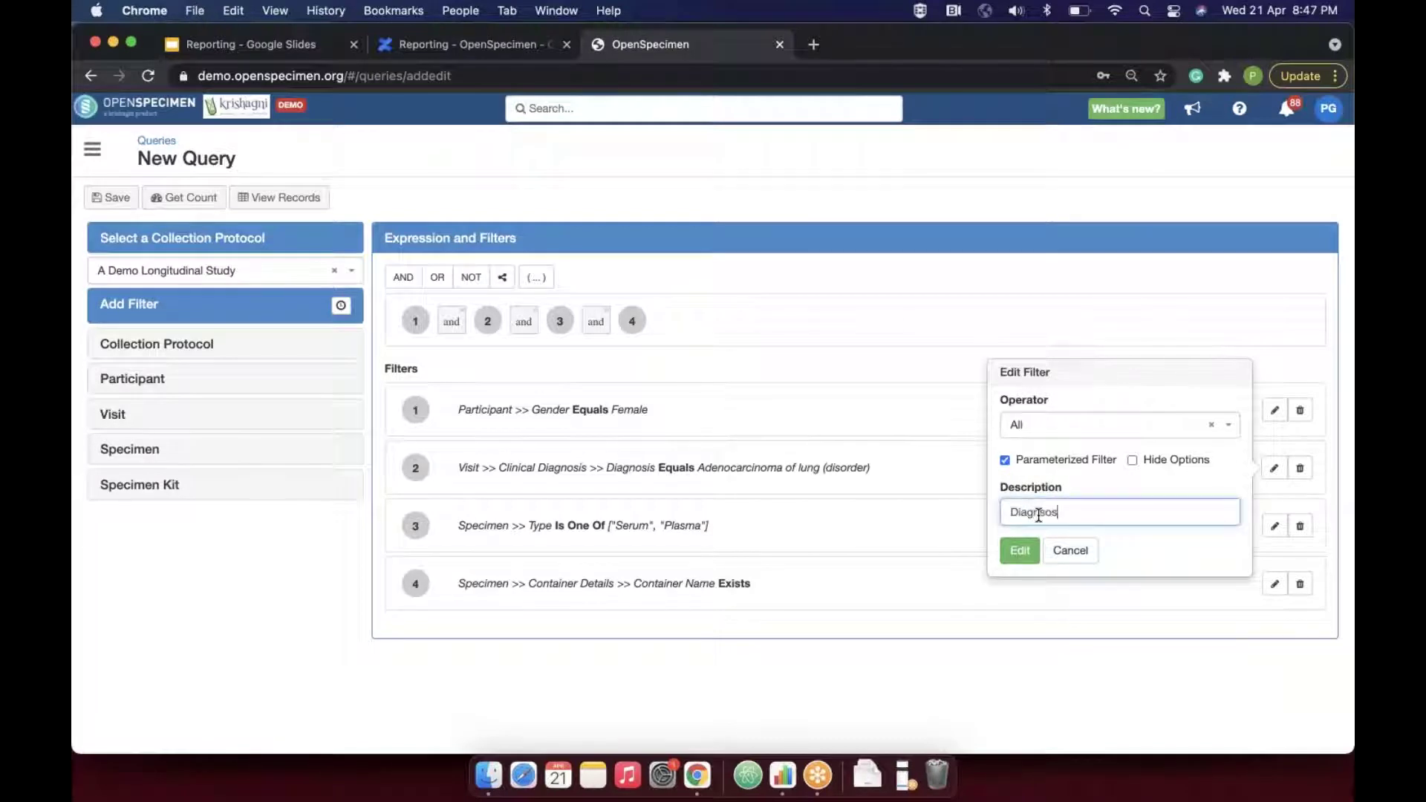
pyautogui.write('Diagnsos')
pyautogui.press('BackSpace')
pyautogui.press('BackSpace')
pyautogui.write('is')
pyautogui.click(1020, 552)
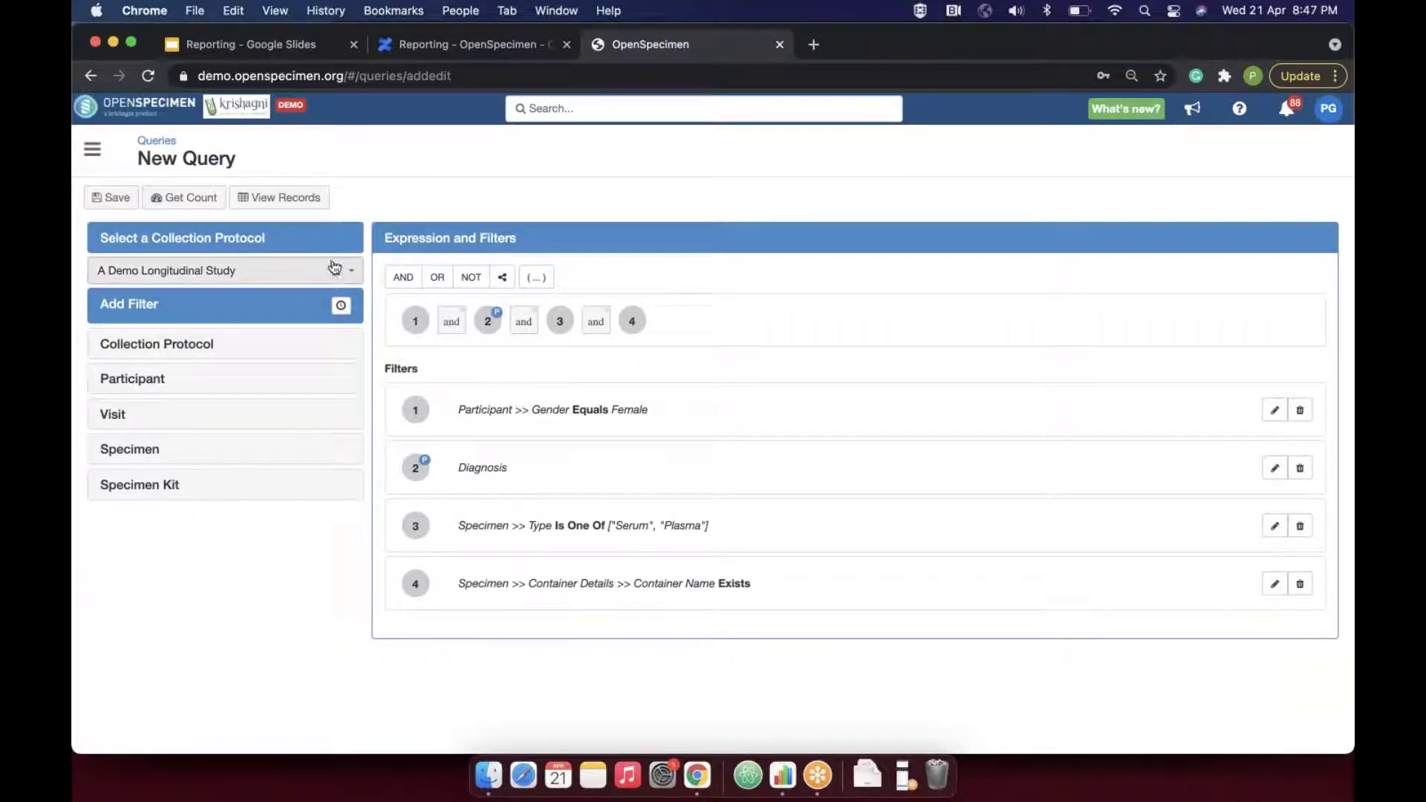
# - View the records of the edited query and expand the Diagnosis filter to browse its values
pyautogui.click(304, 200)
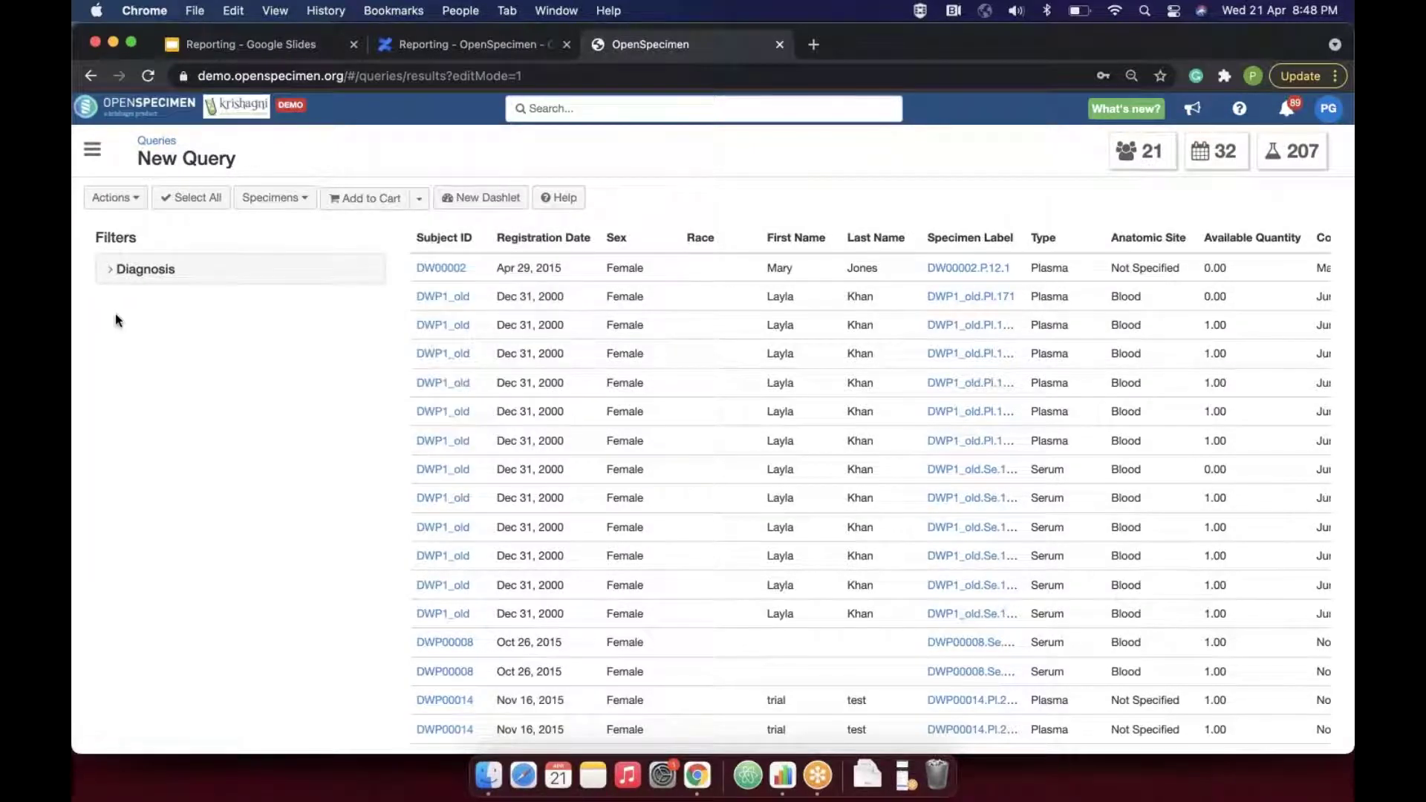
pyautogui.click(111, 271)
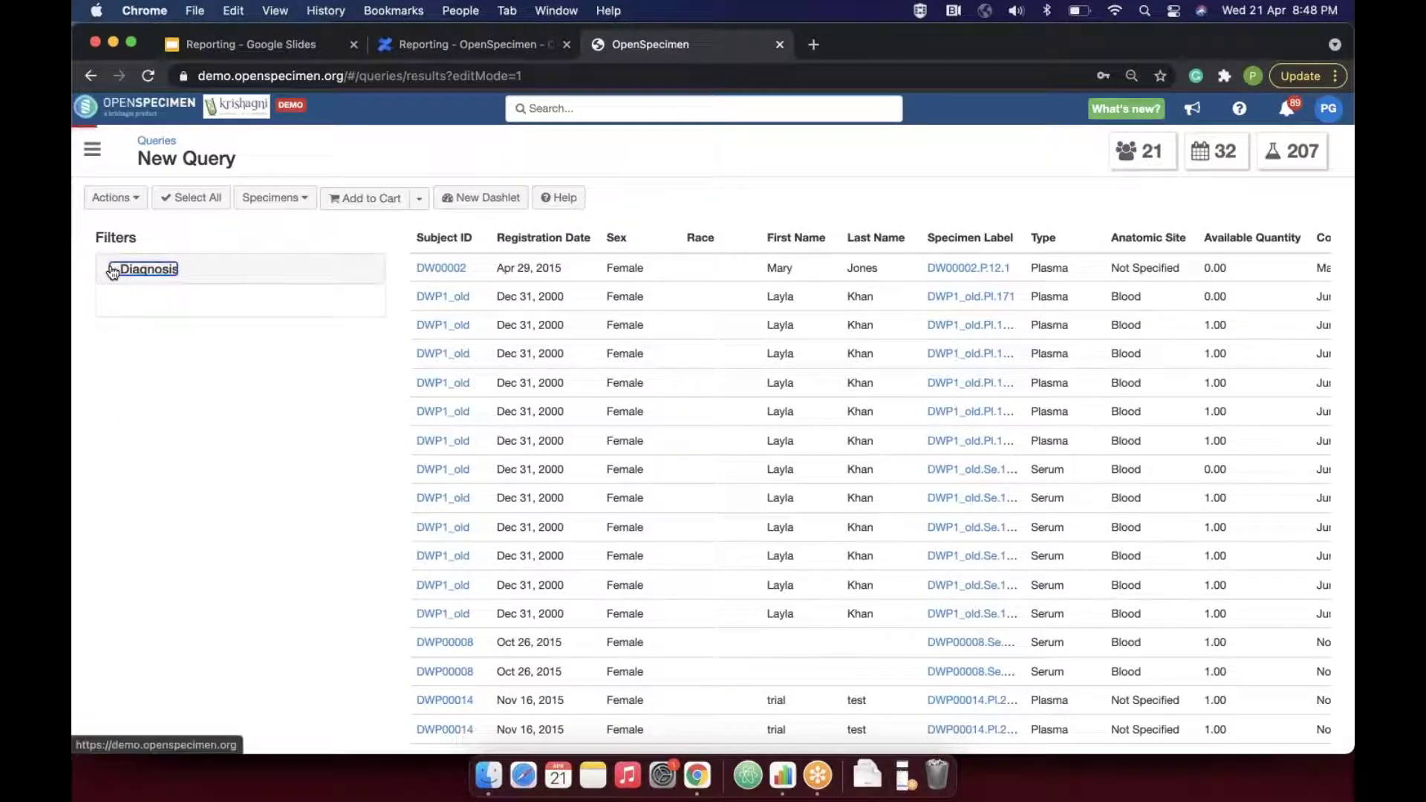
pyautogui.scroll(-1, 136, 397)
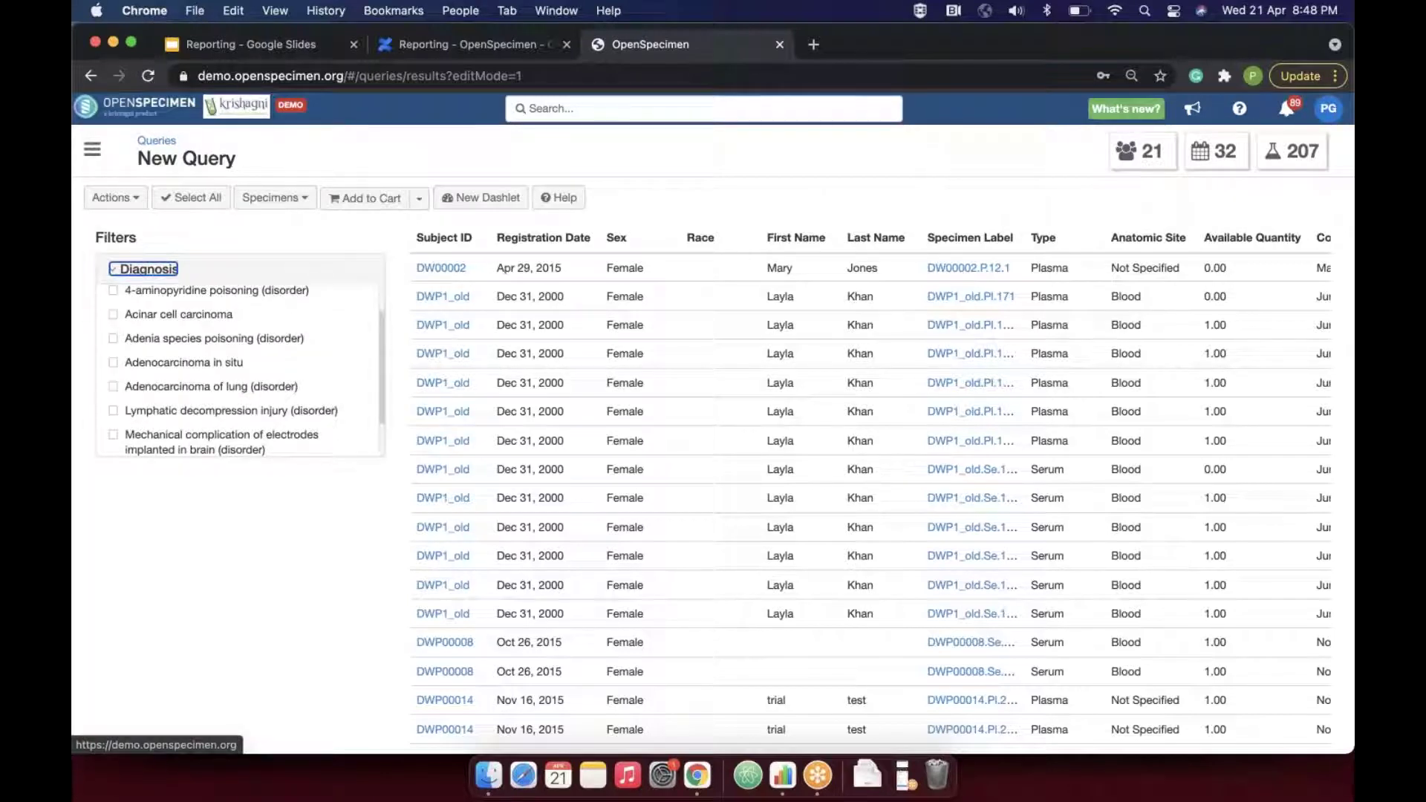
pyautogui.scroll(-1, 128, 374)
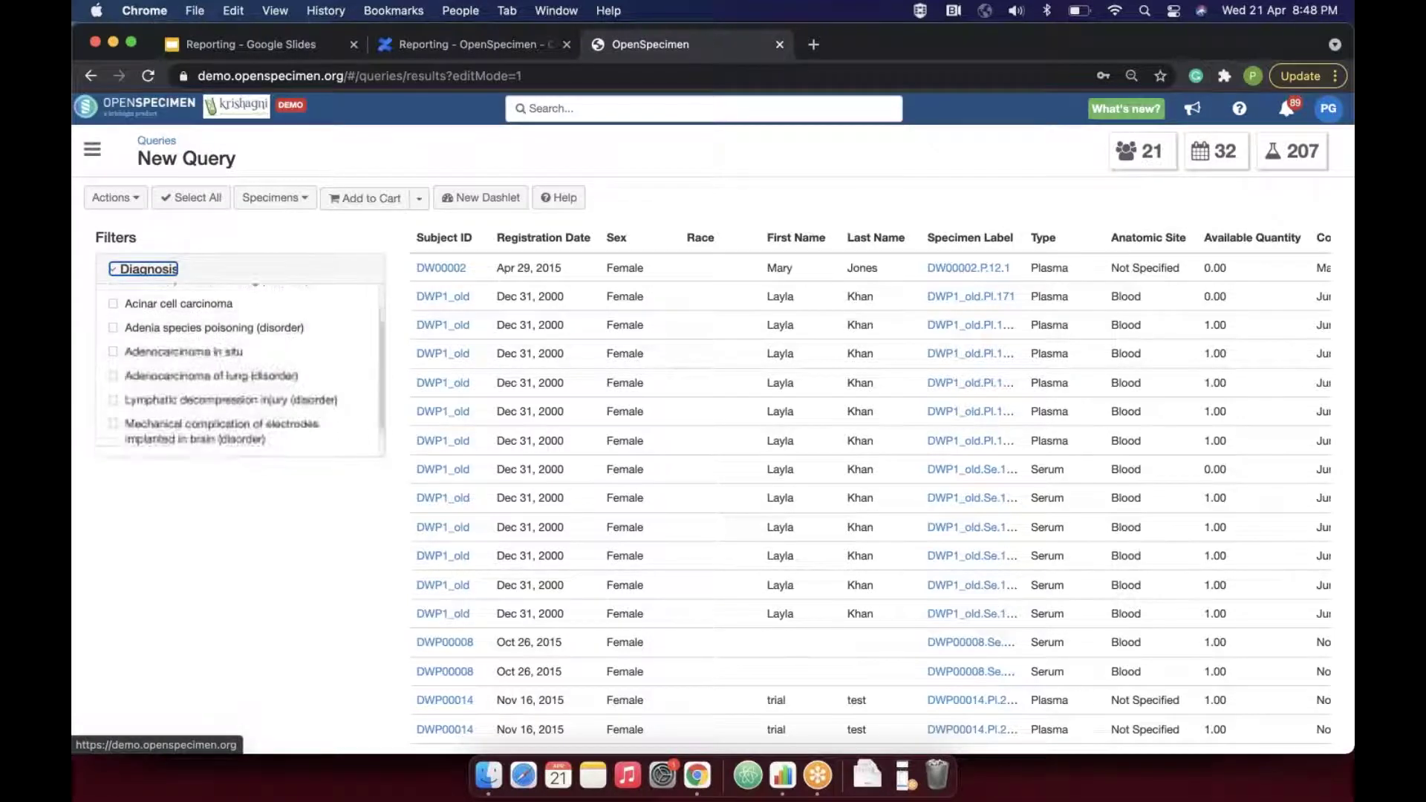
# - Filter the results by the diagnoses Adenocarcinoma in situ and Adenocarcinoma of lung (disorder), and clear both selections again
pyautogui.click(113, 344)
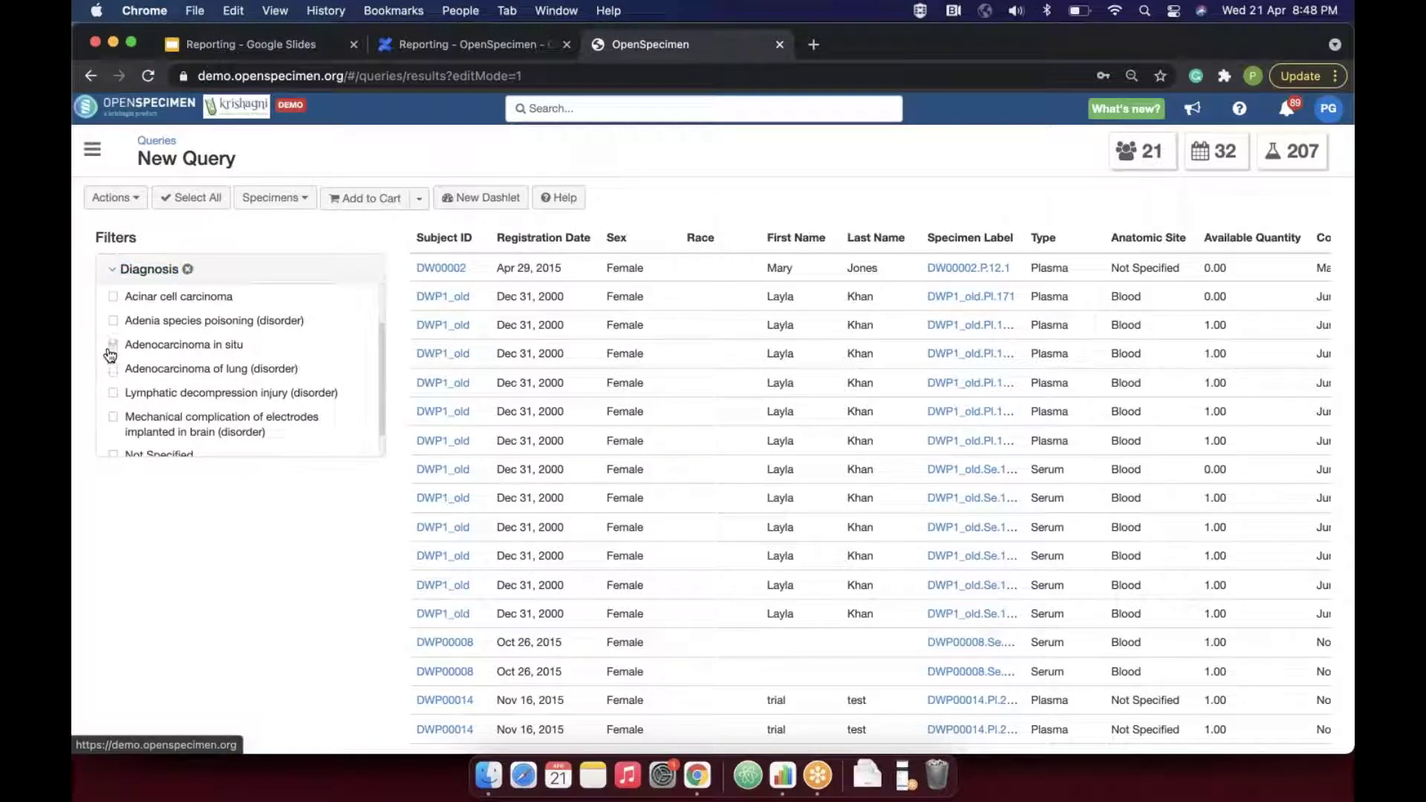
pyautogui.click(114, 369)
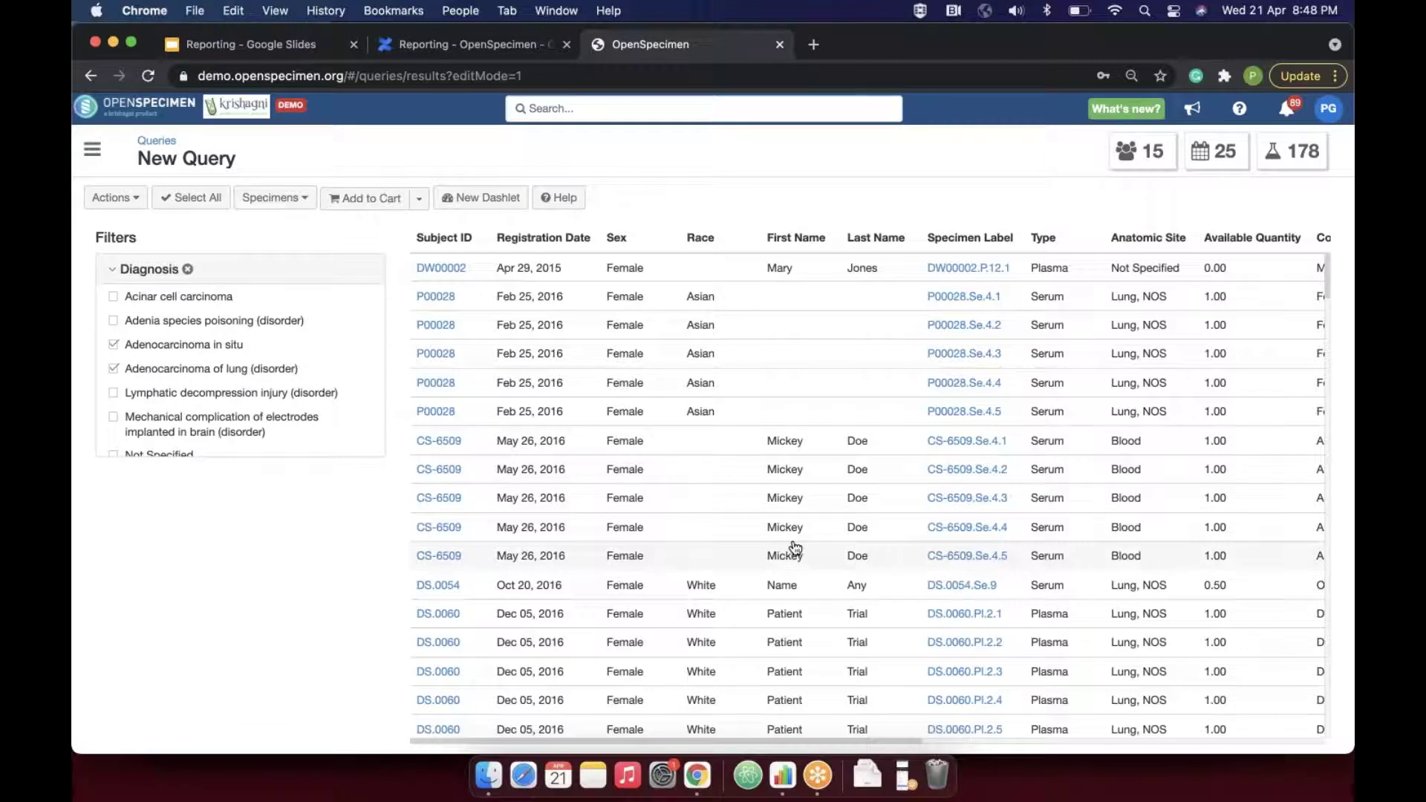
pyautogui.click(114, 368)
pyautogui.click(114, 345)
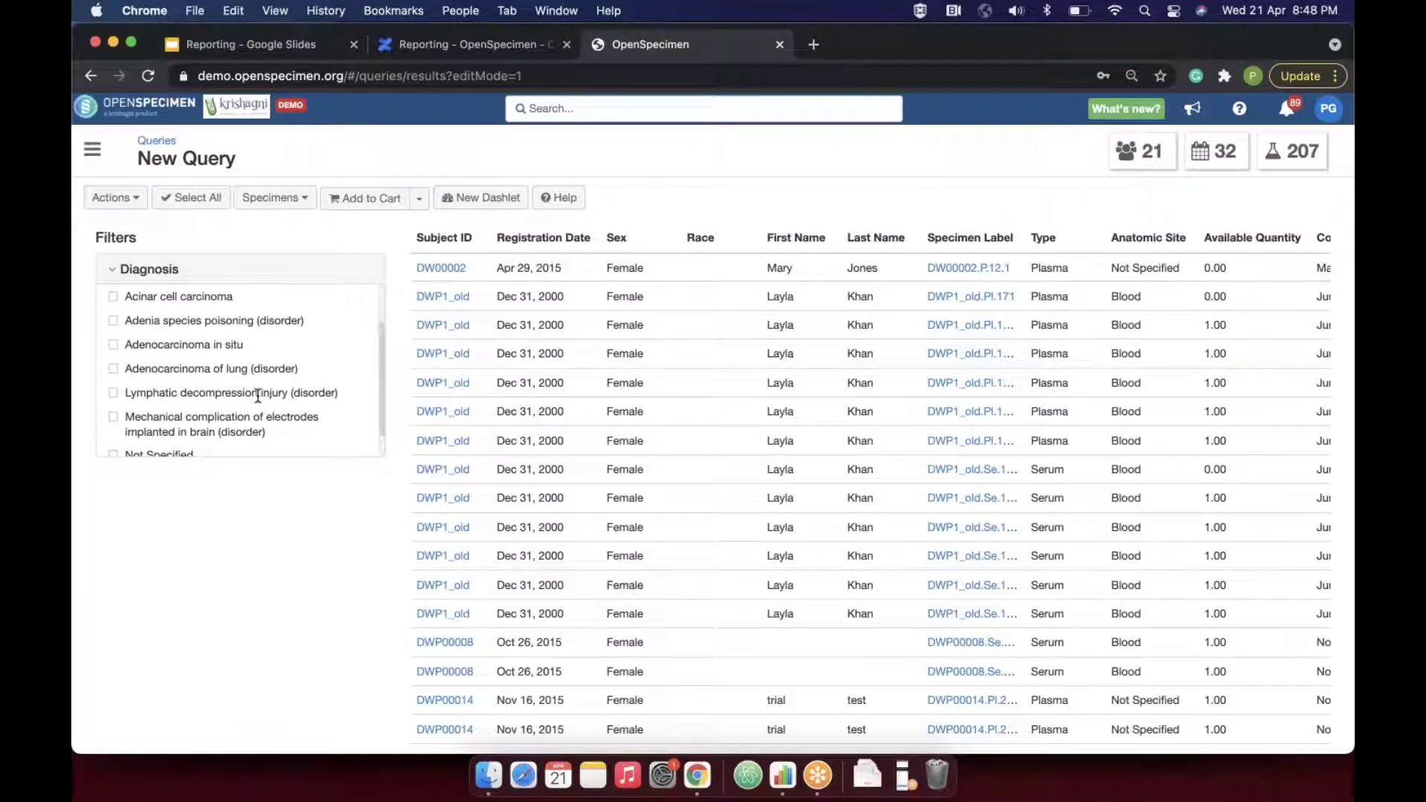
# - Save the query with the title "Serum or plasma from female gender patients"
pyautogui.click(105, 199)
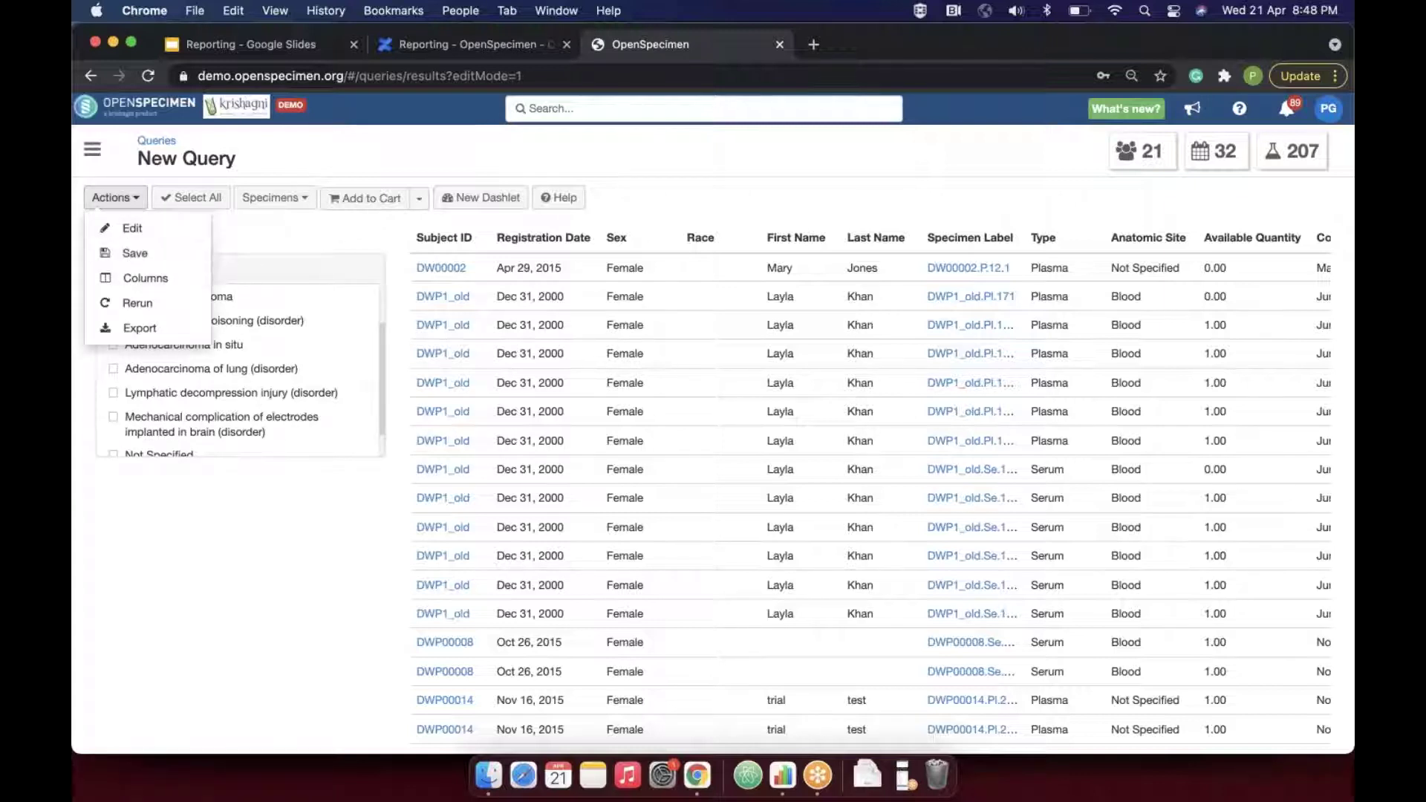
pyautogui.click(167, 256)
pyautogui.click(557, 201)
pyautogui.write('Serum cr plasma from female gender patients')
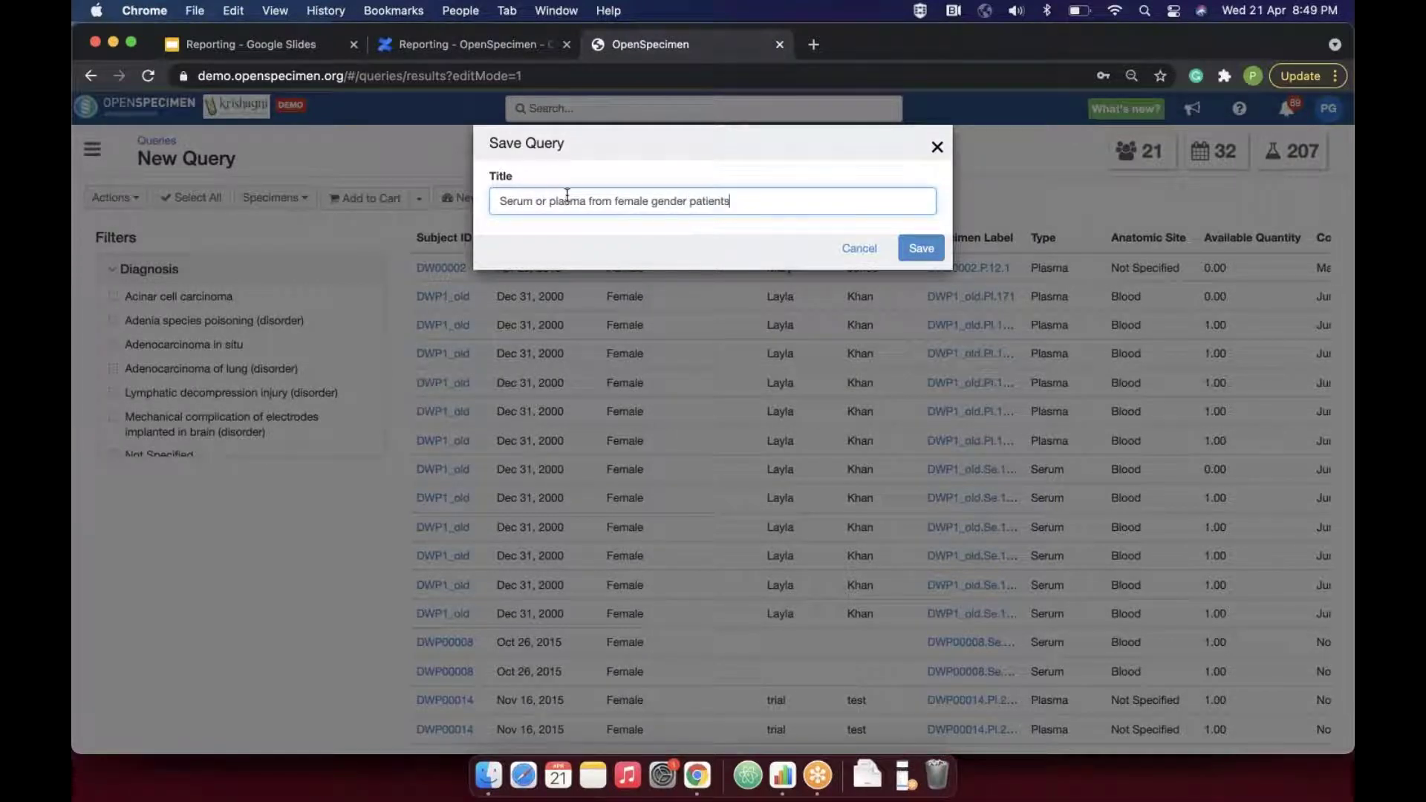
pyautogui.click(923, 250)
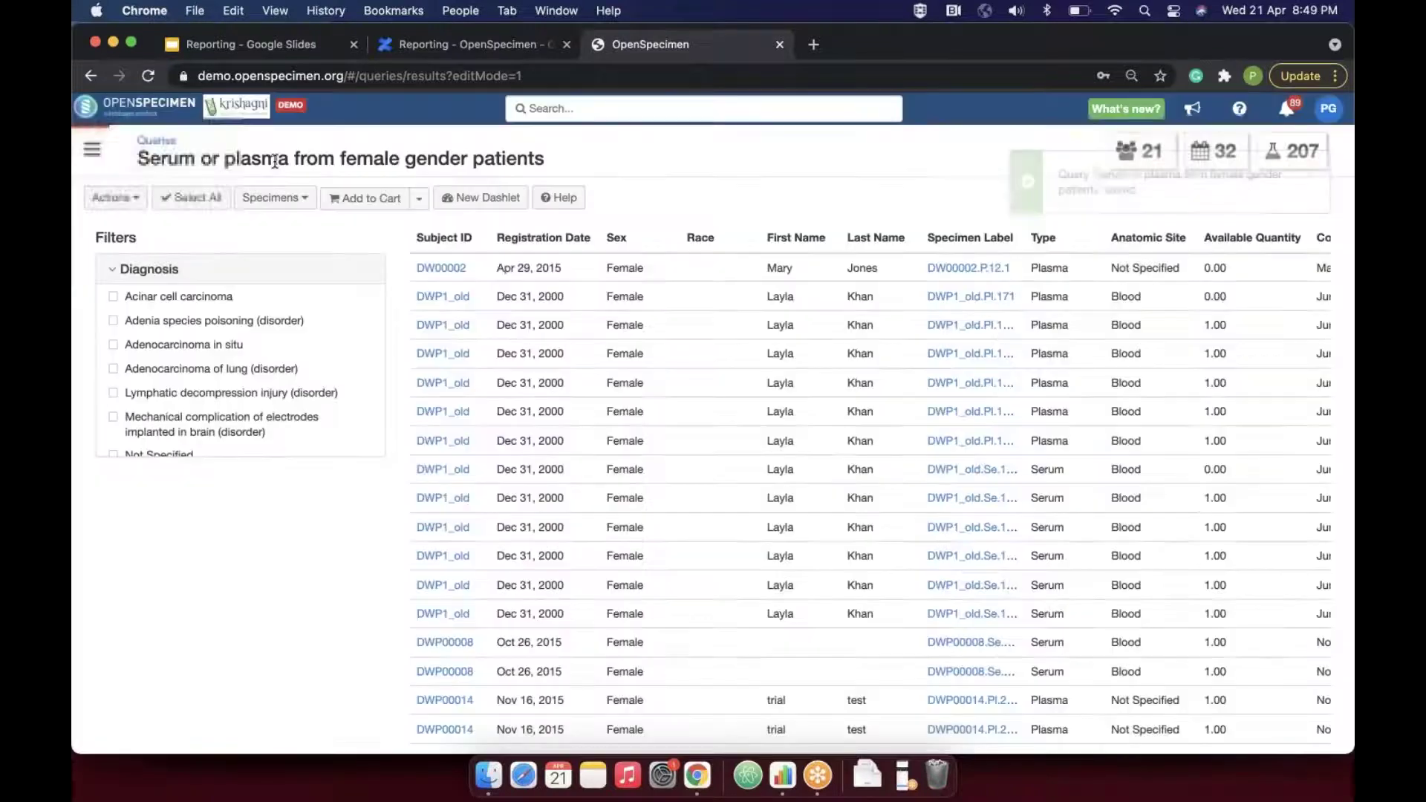
# - Return to the query list and assign the saved serum or plasma query to a new folder named "Webinar"
pyautogui.click(156, 144)
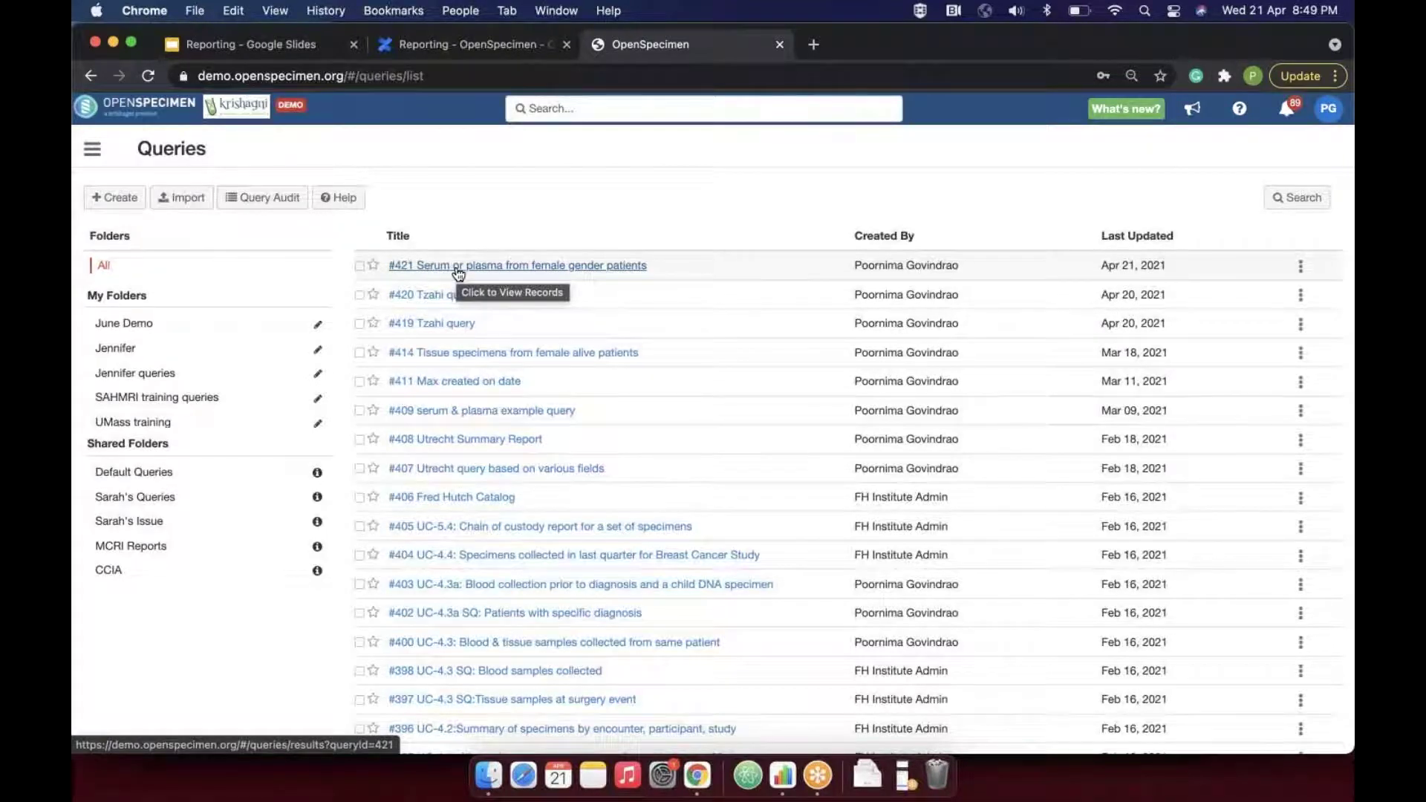
pyautogui.click(361, 269)
pyautogui.click(345, 206)
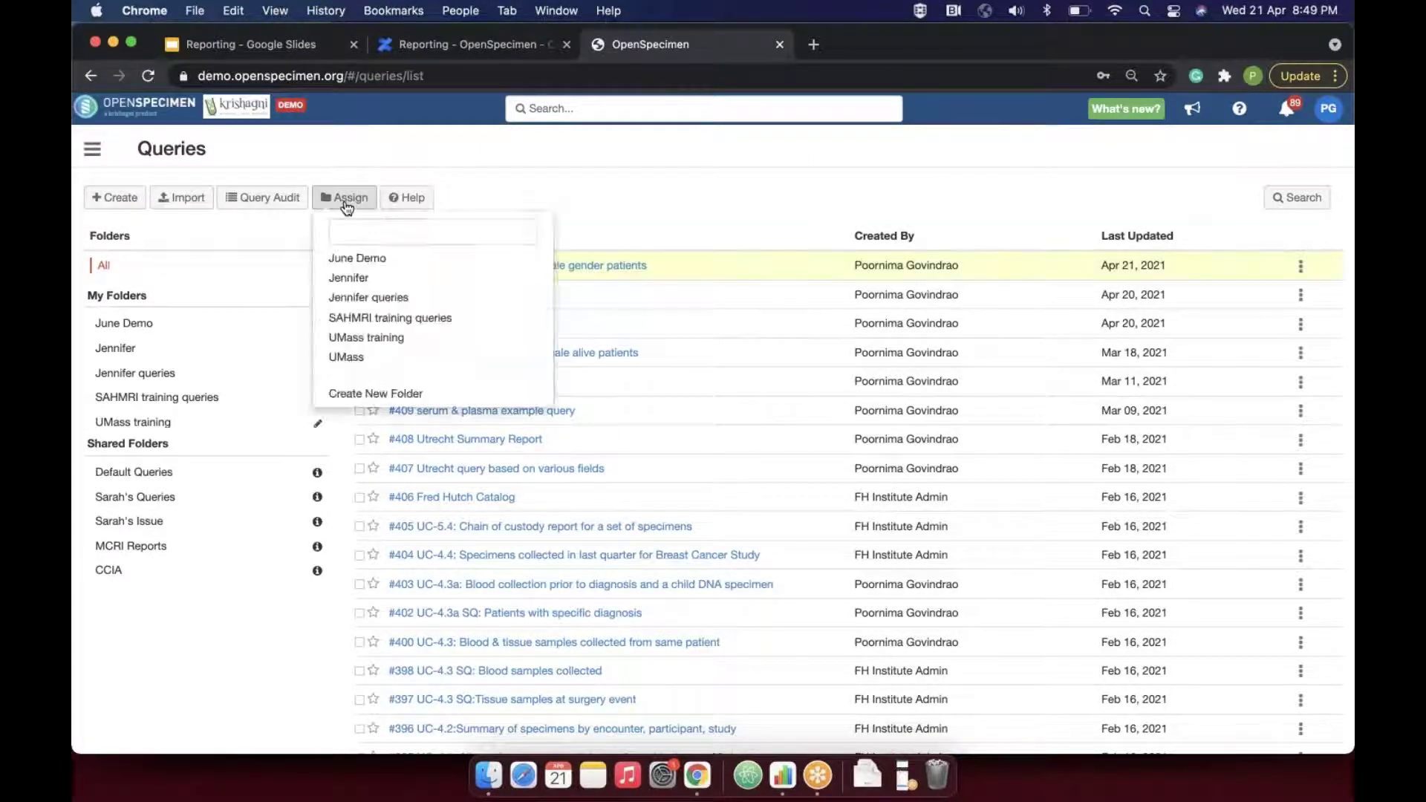
pyautogui.click(380, 390)
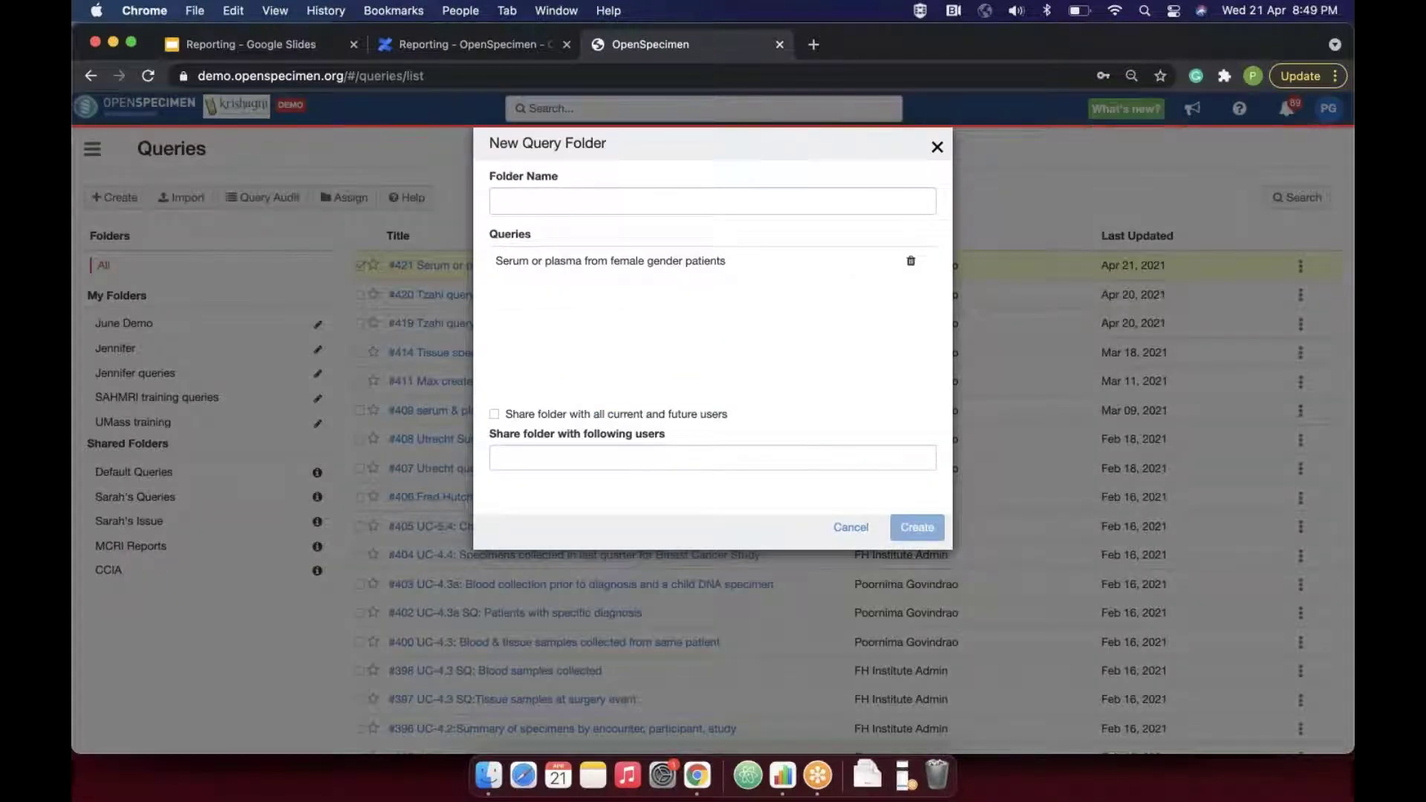
pyautogui.click(519, 202)
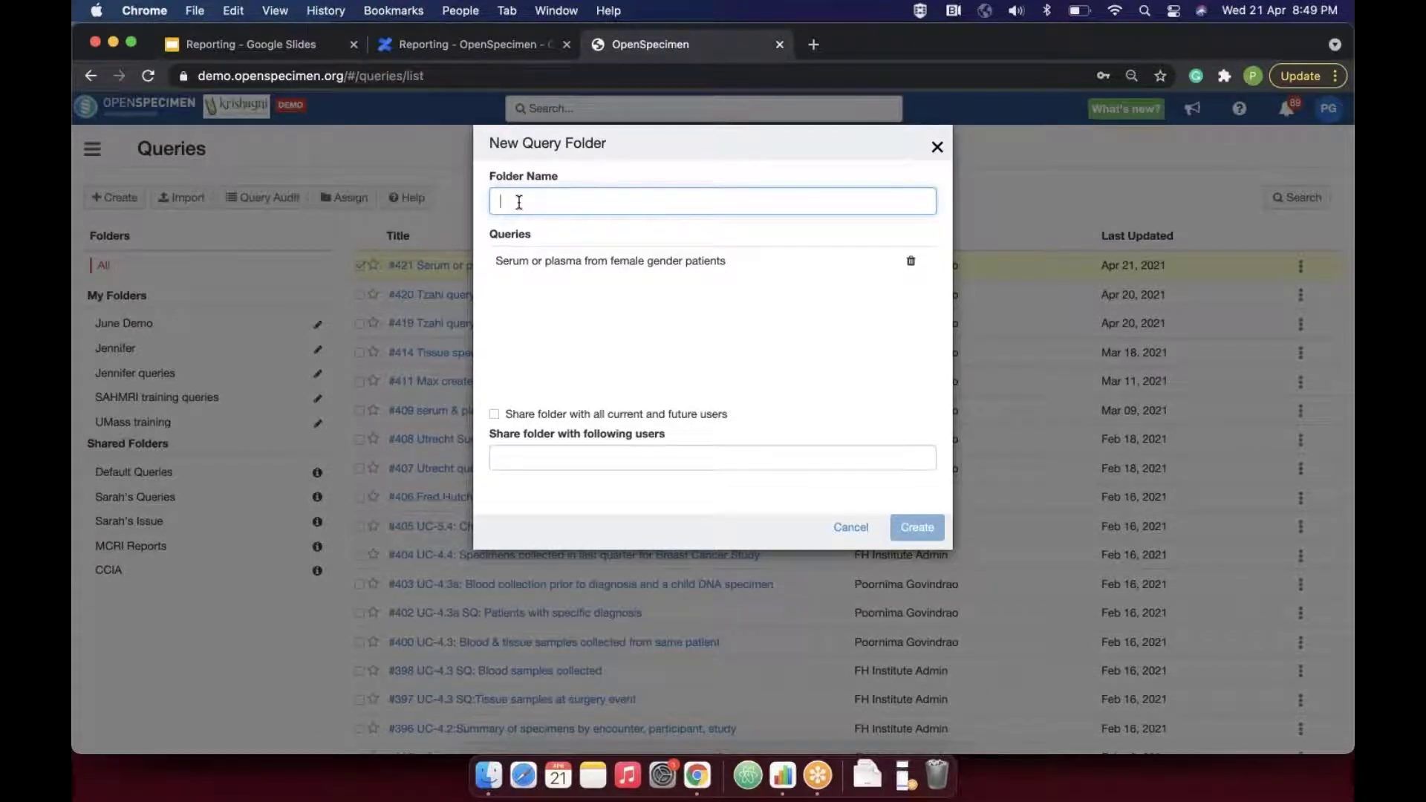
pyautogui.write('Webinar')
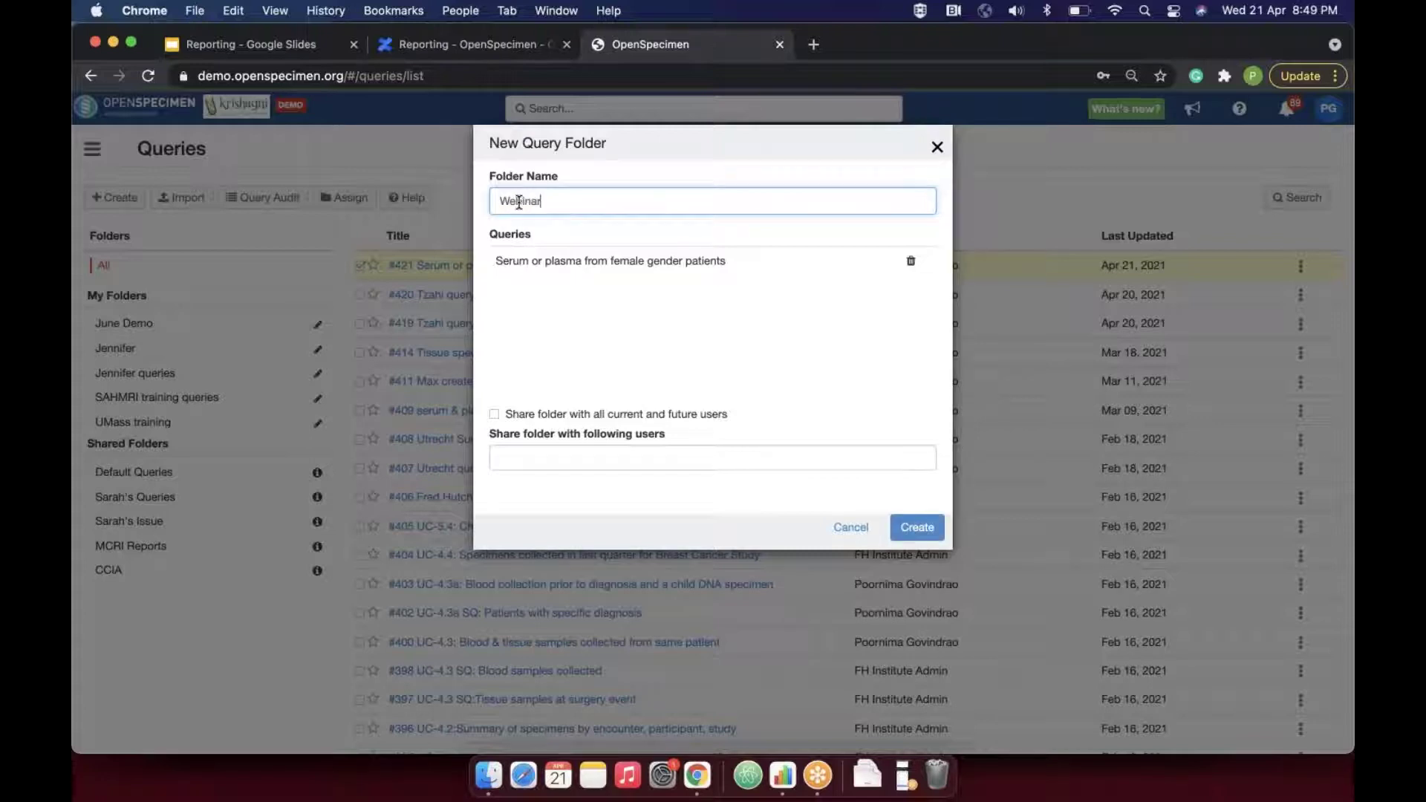
# - Share the new query folder with two specific users and create it
pyautogui.click(553, 458)
pyautogui.write('sri')
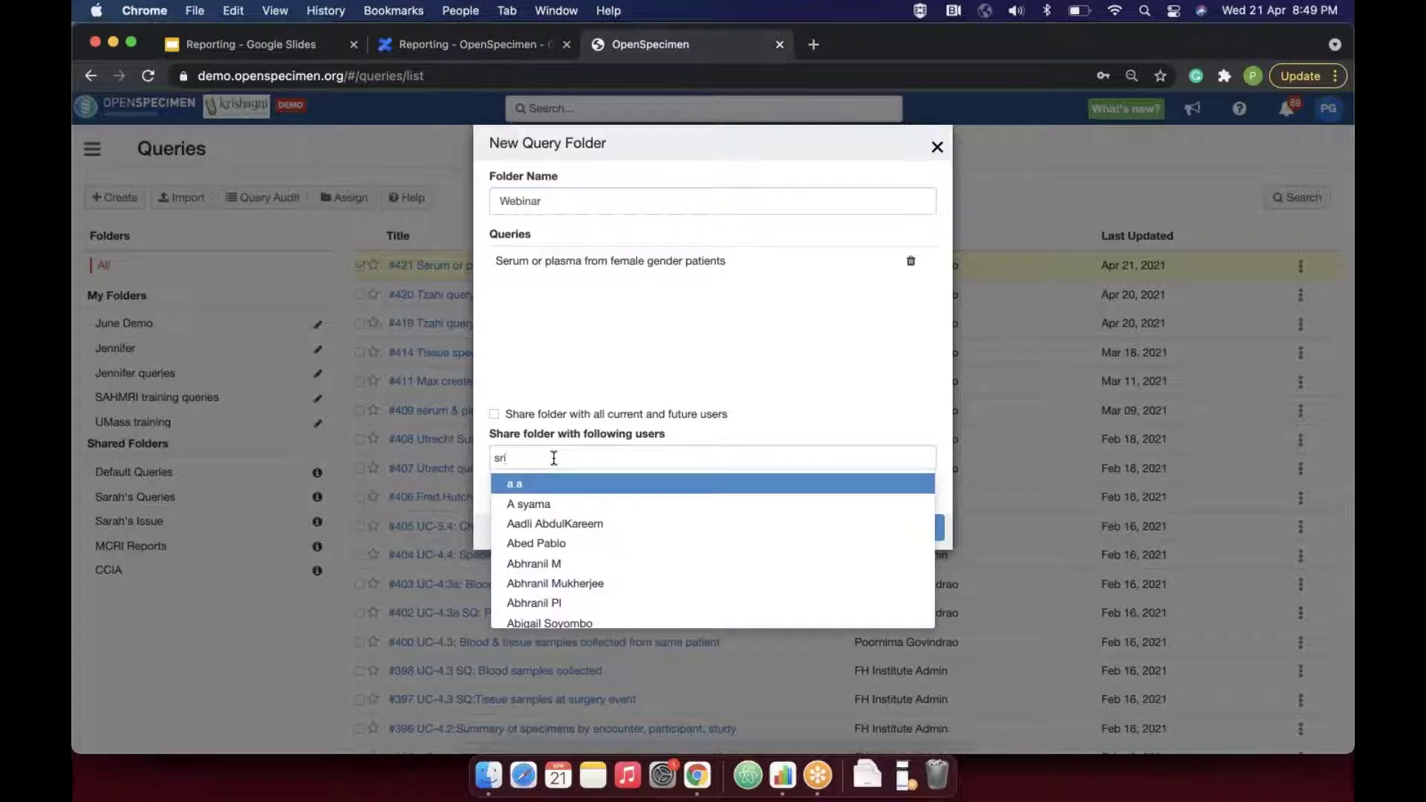
pyautogui.write('kan')
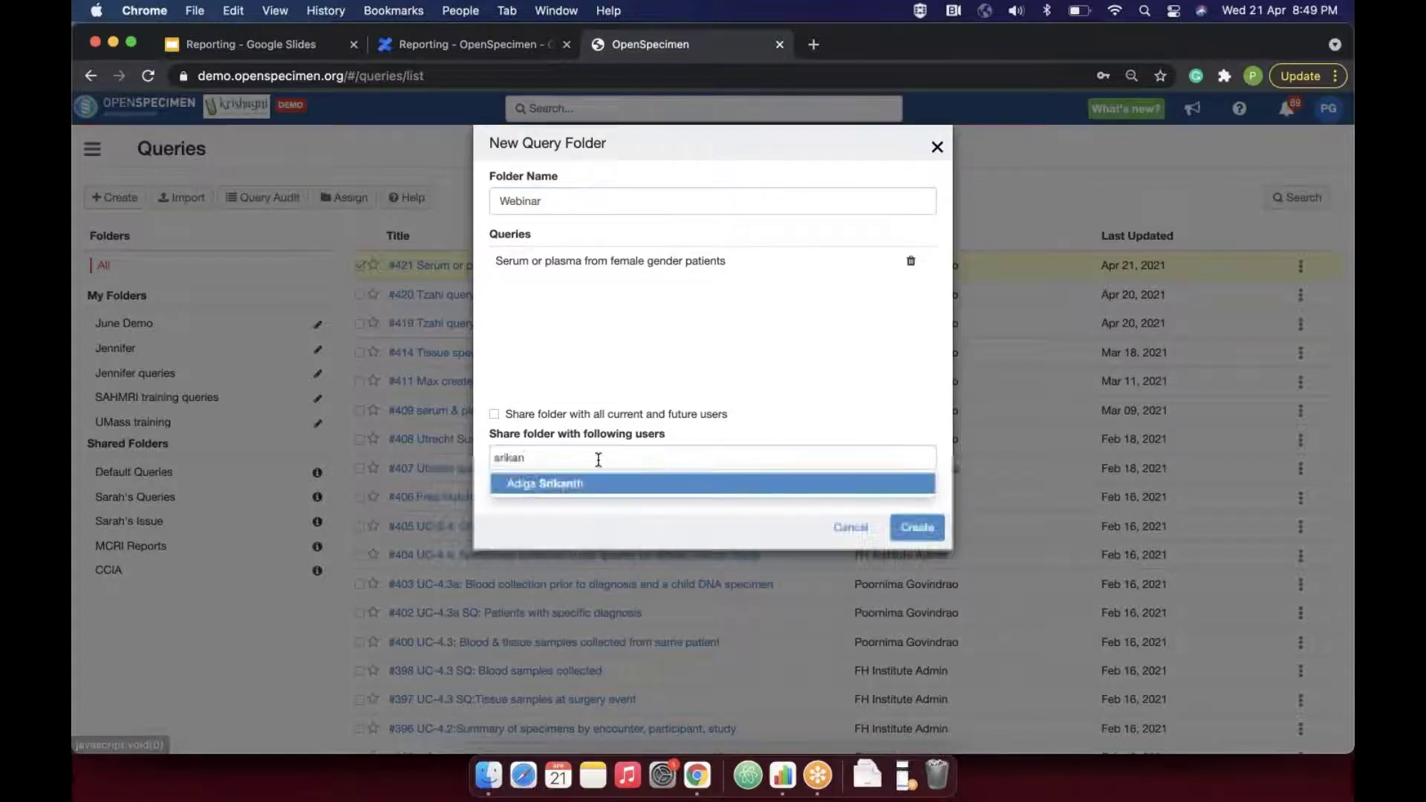
pyautogui.click(605, 483)
pyautogui.write('divy')
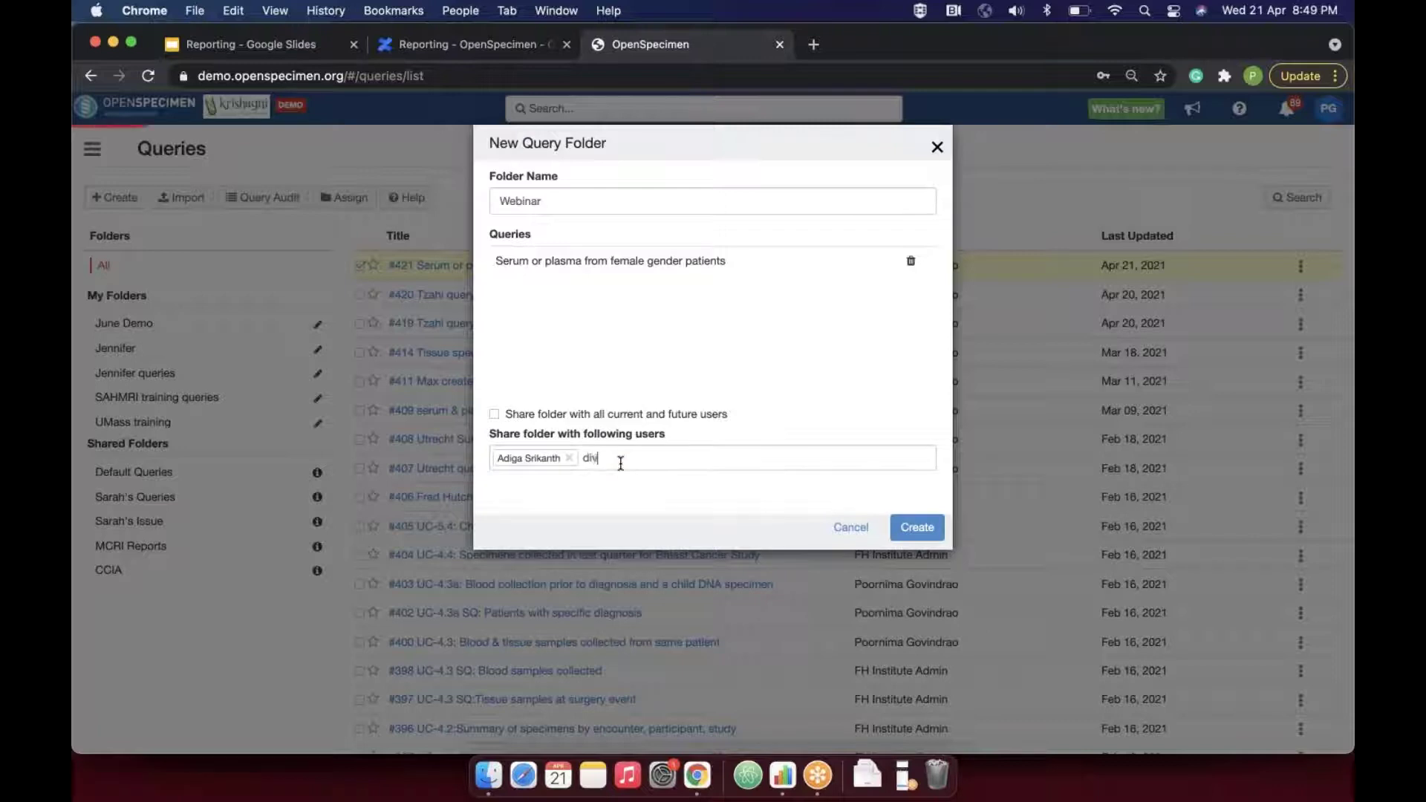
pyautogui.click(565, 483)
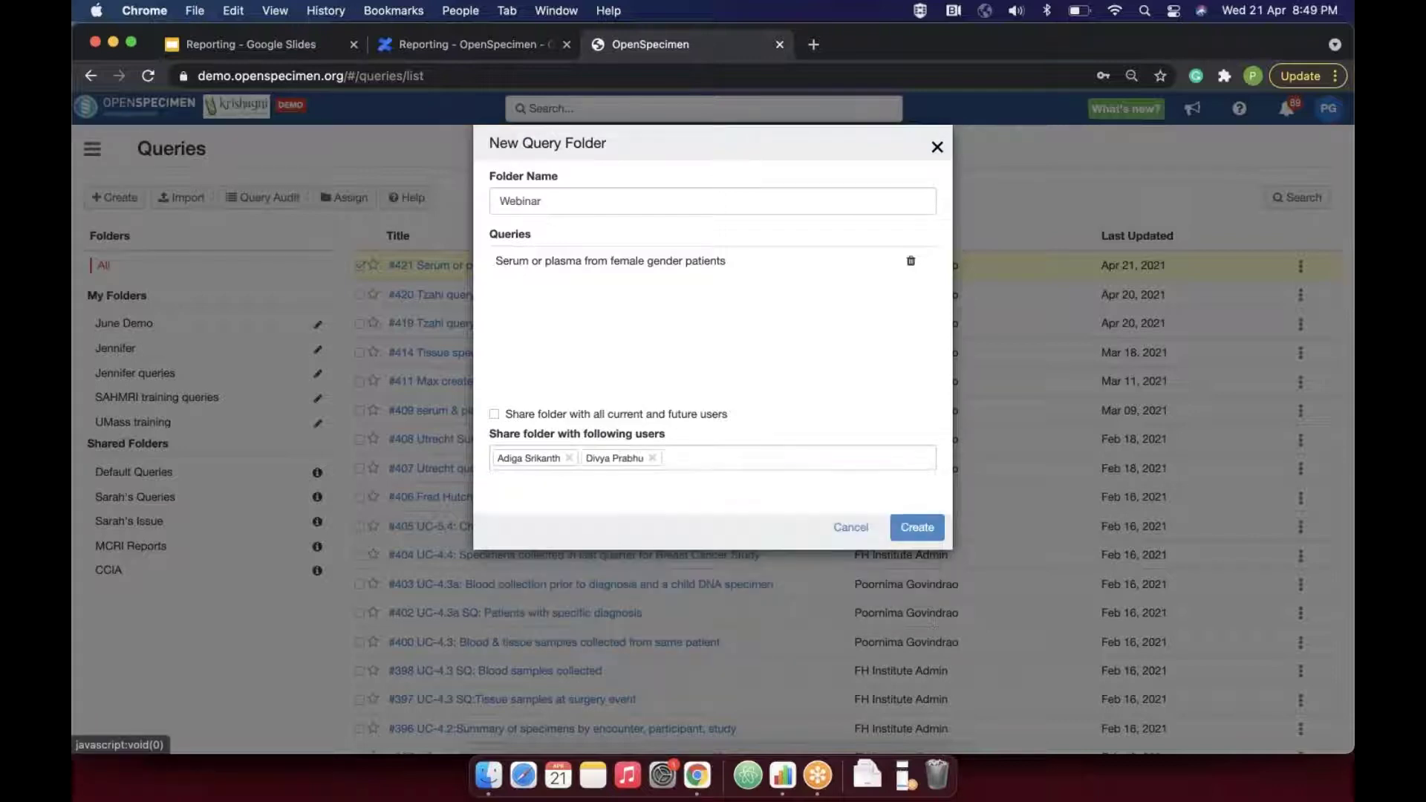
pyautogui.click(931, 533)
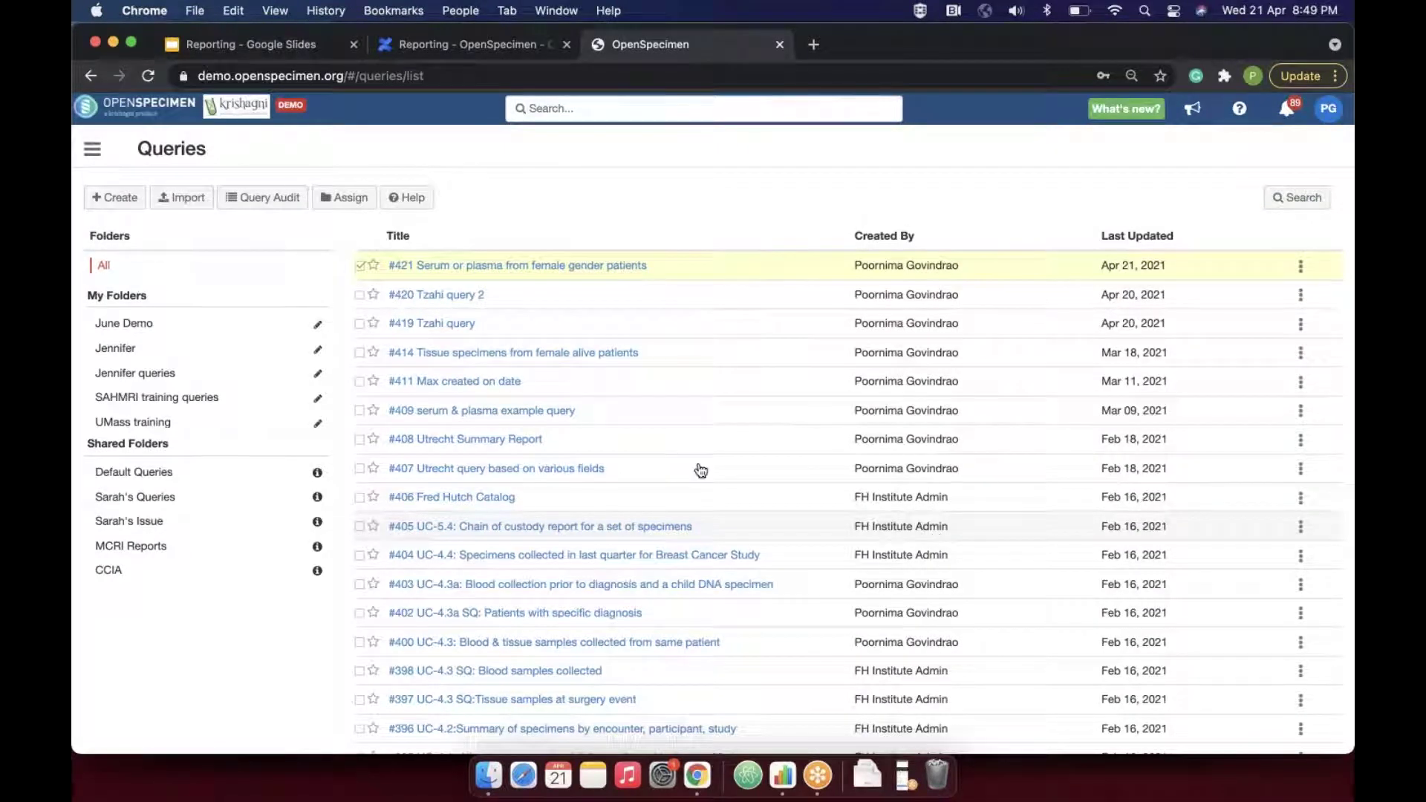
# - View the contents of the Webinar folder and switch to the Google Slides presentation
pyautogui.scroll(-5, 185, 369)
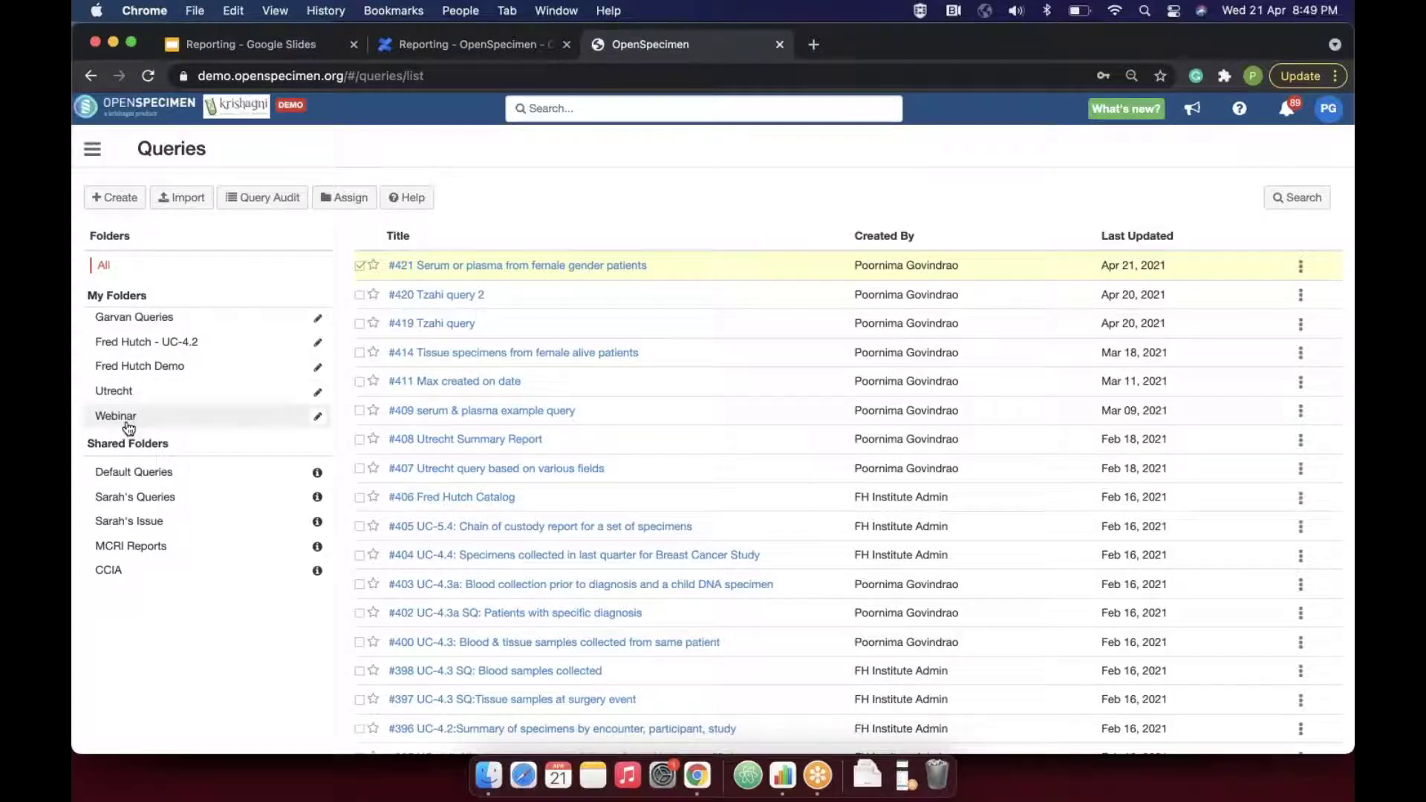
pyautogui.click(127, 414)
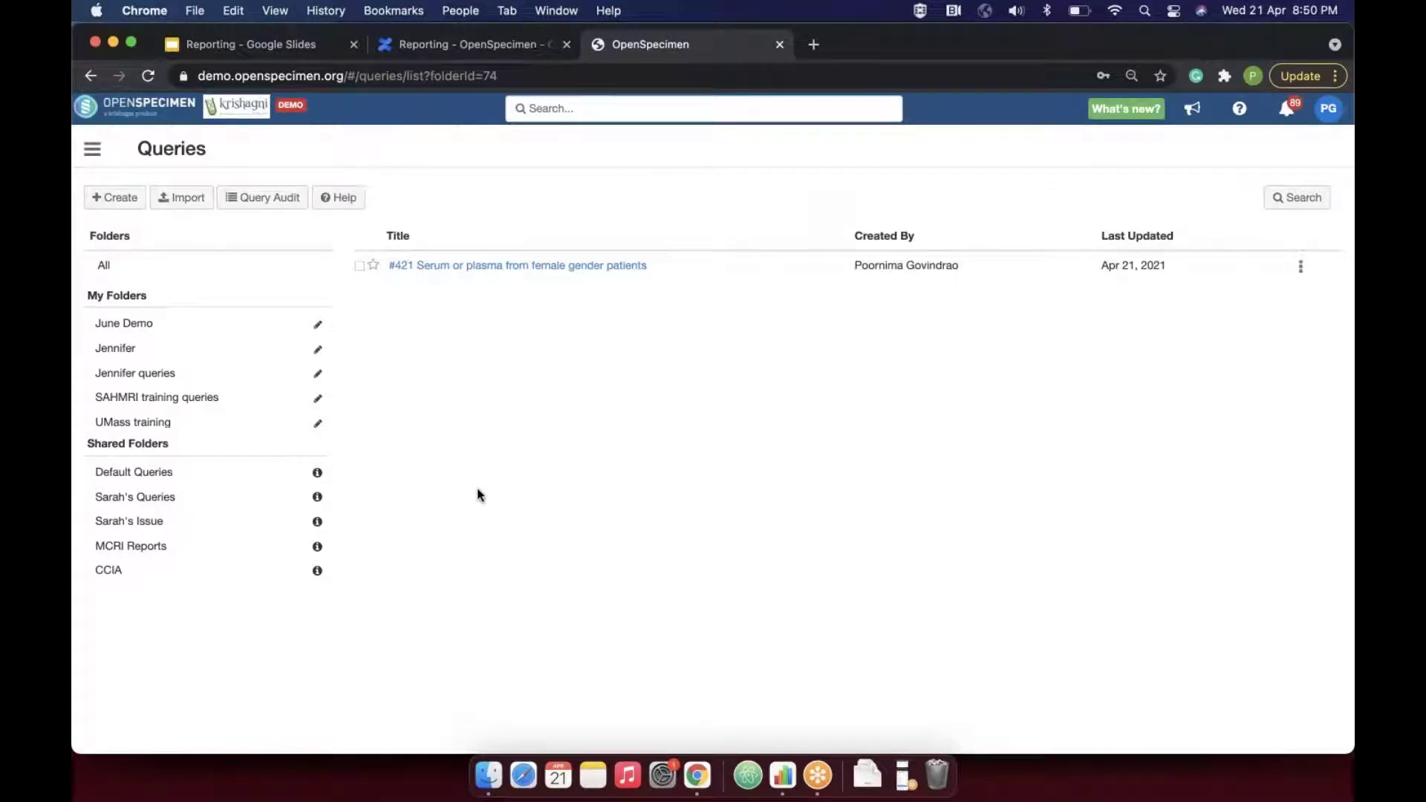
pyautogui.click(244, 40)
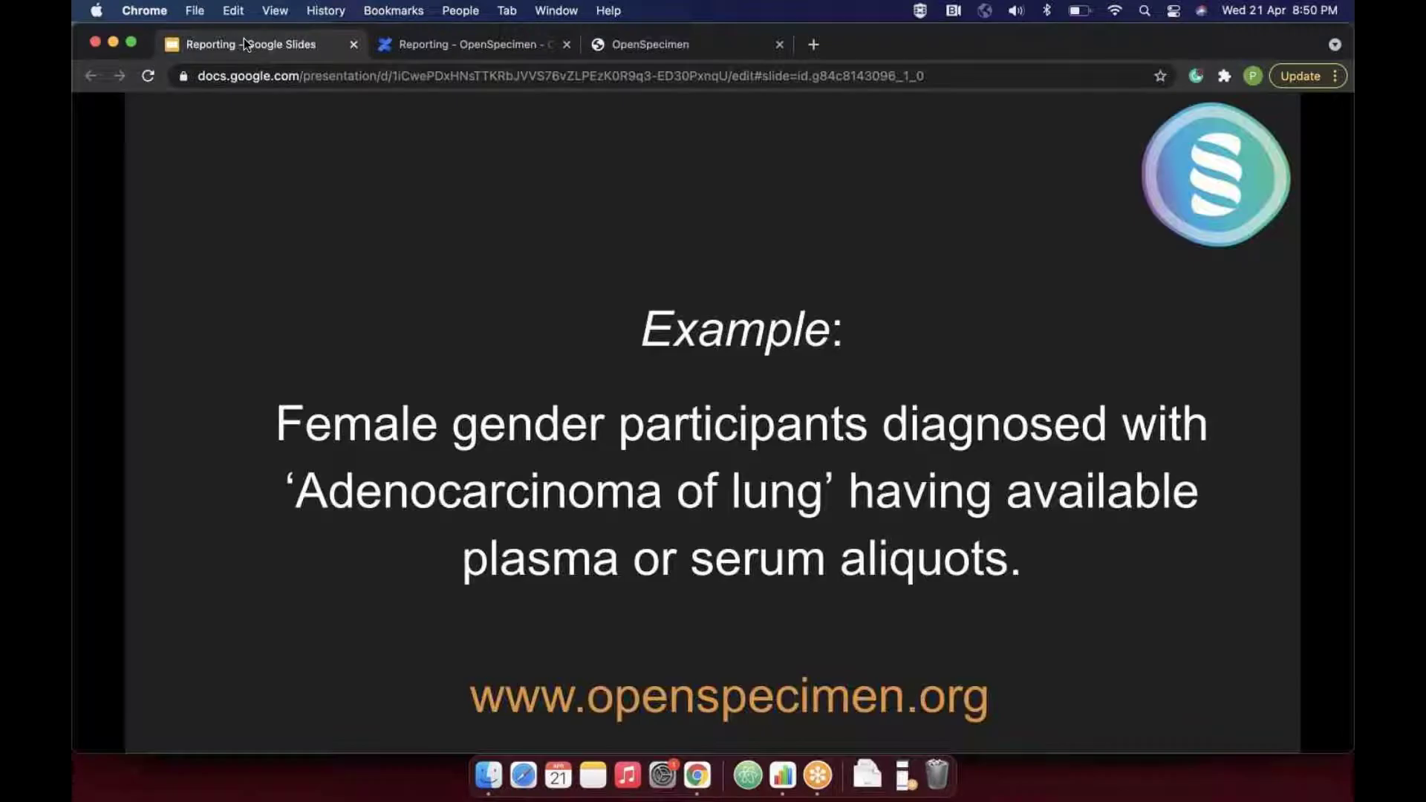
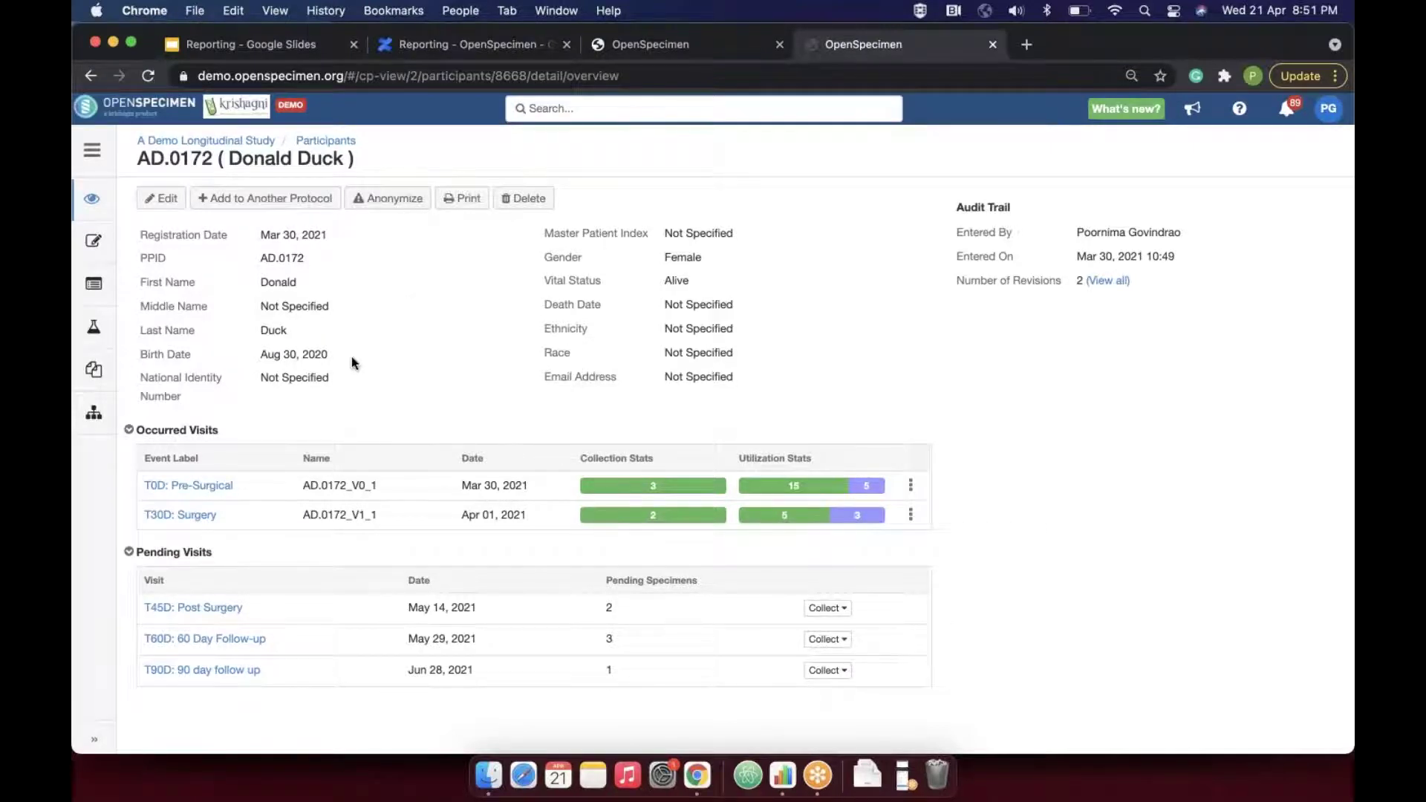
# - Open a blank Patient Smoking History record from the participant's forms to view its fields
pyautogui.click(95, 371)
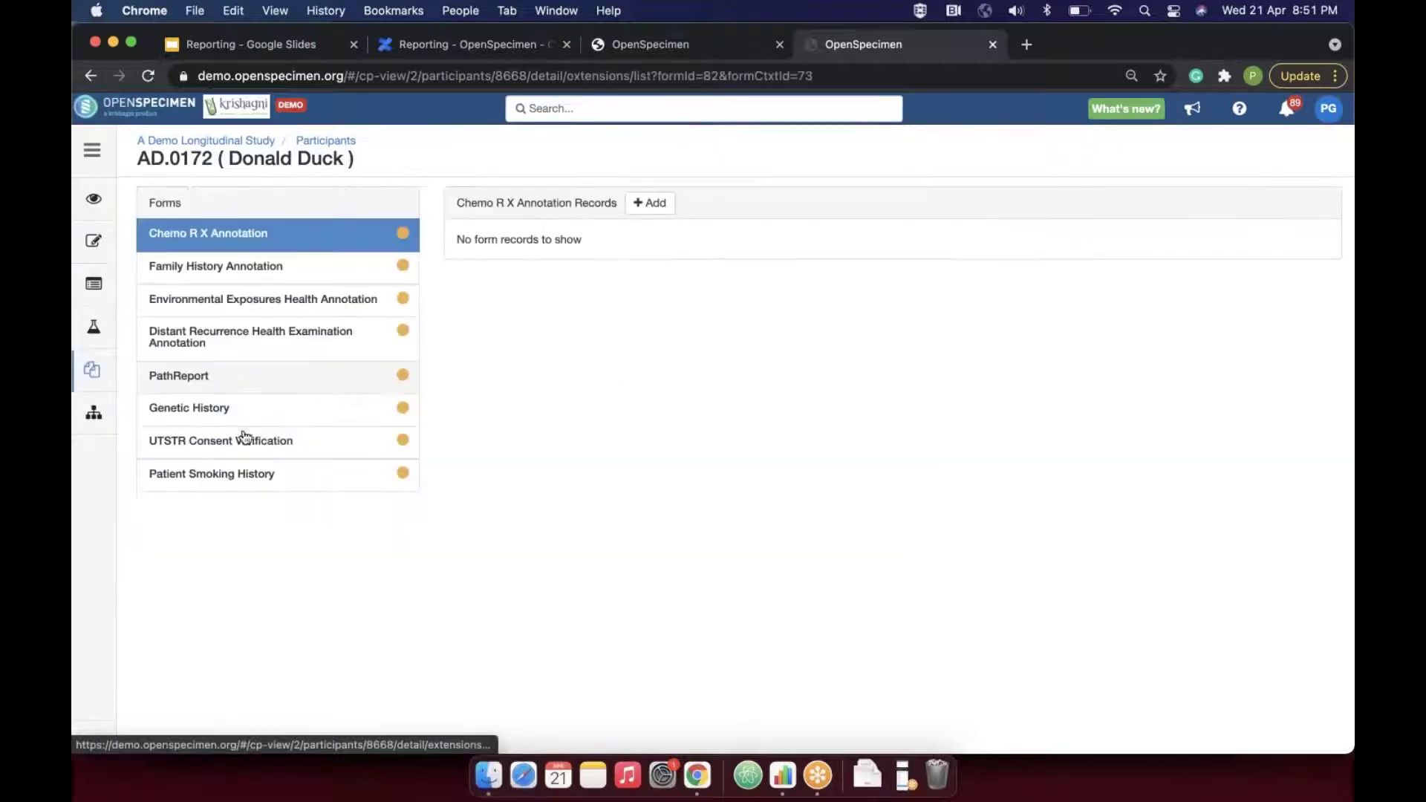
pyautogui.click(237, 480)
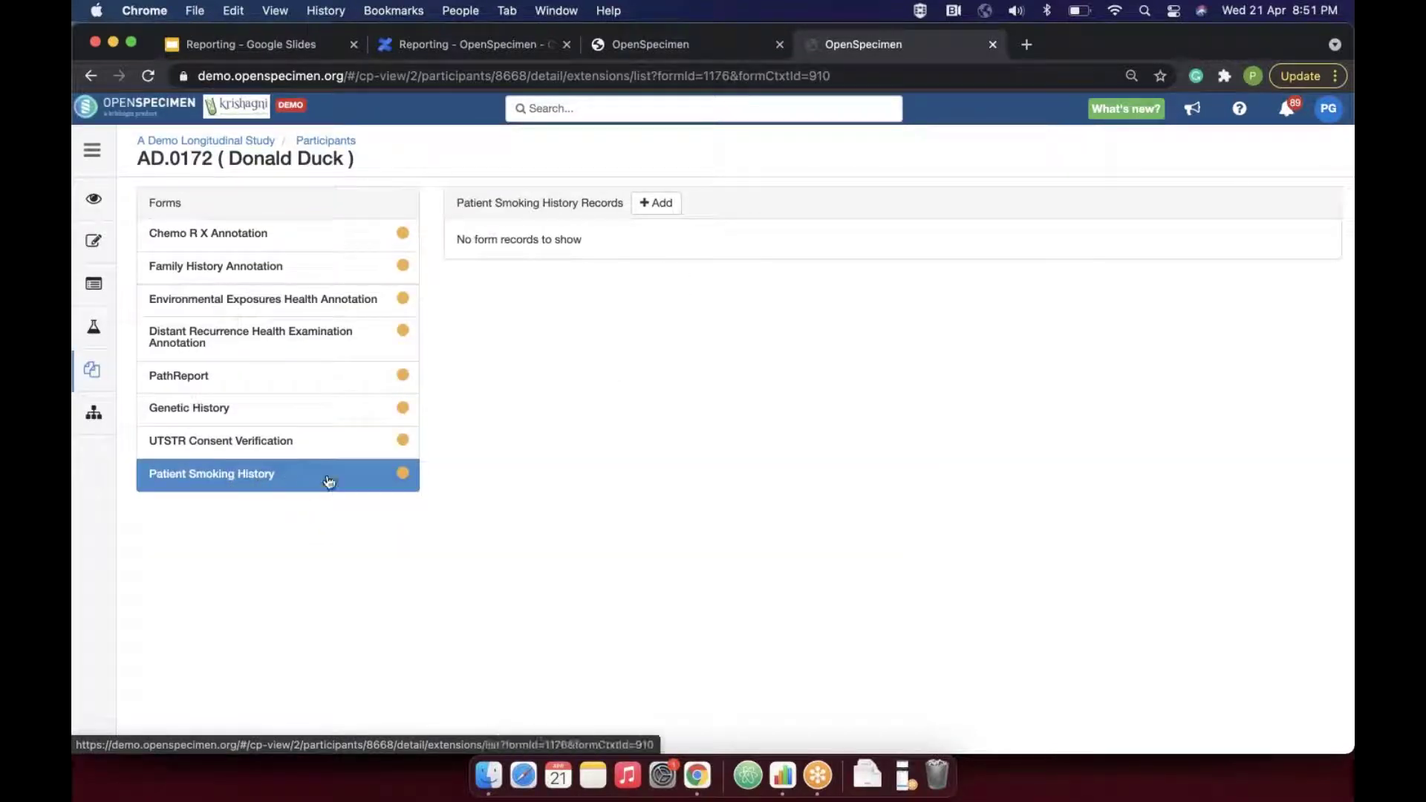
pyautogui.click(658, 201)
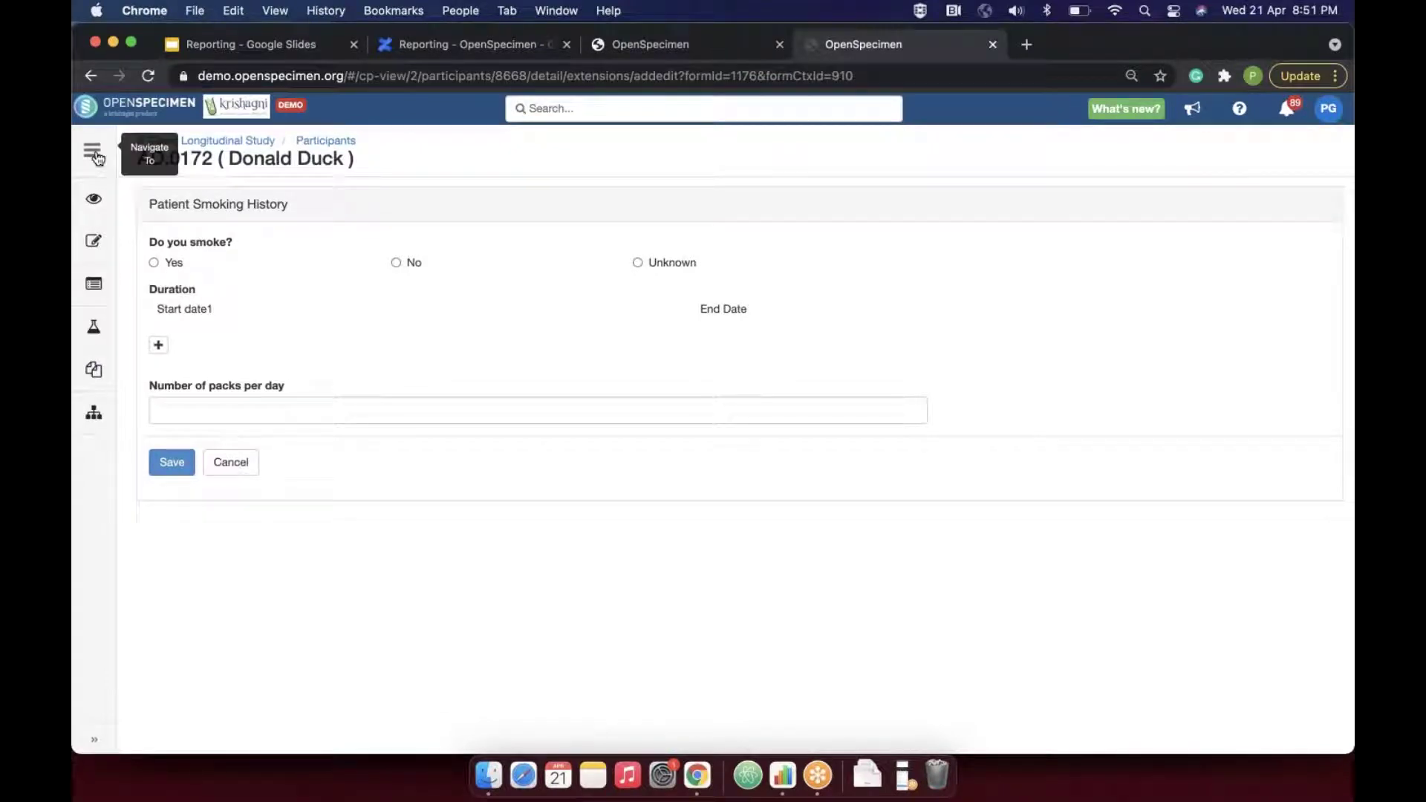
# - Return to the query list and create a new query for the collection protocol "A Demo Longitudinal Study"
pyautogui.click(609, 46)
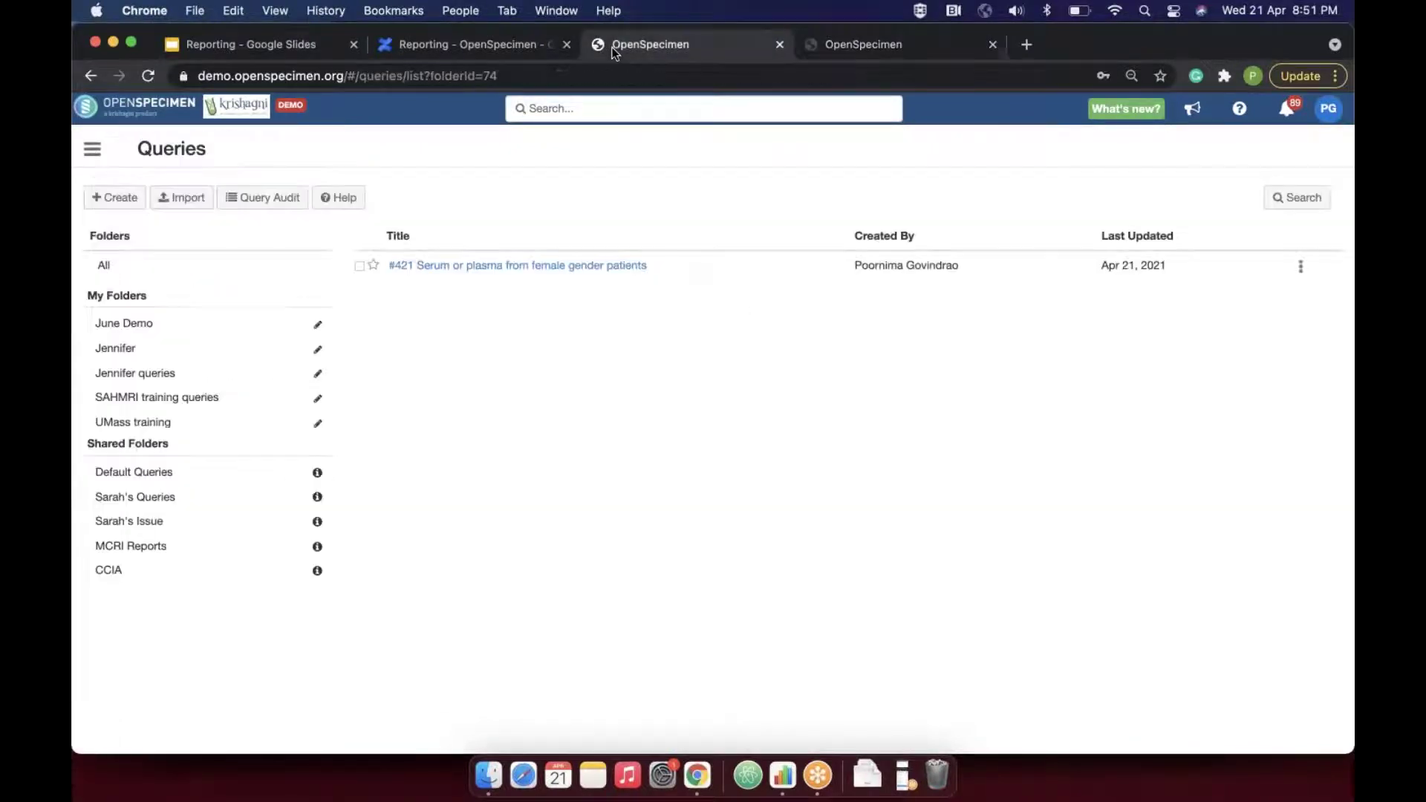
pyautogui.click(96, 197)
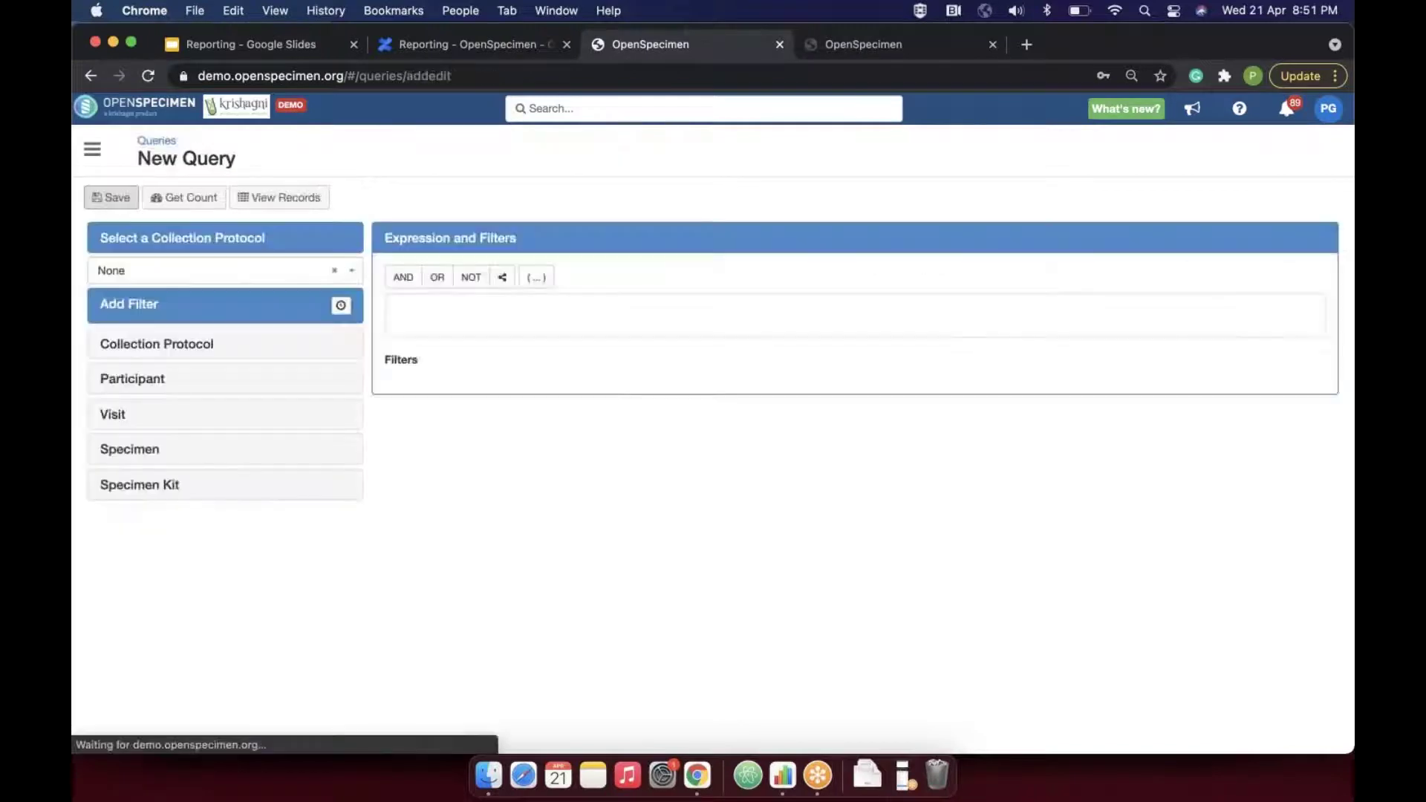
pyautogui.click(155, 277)
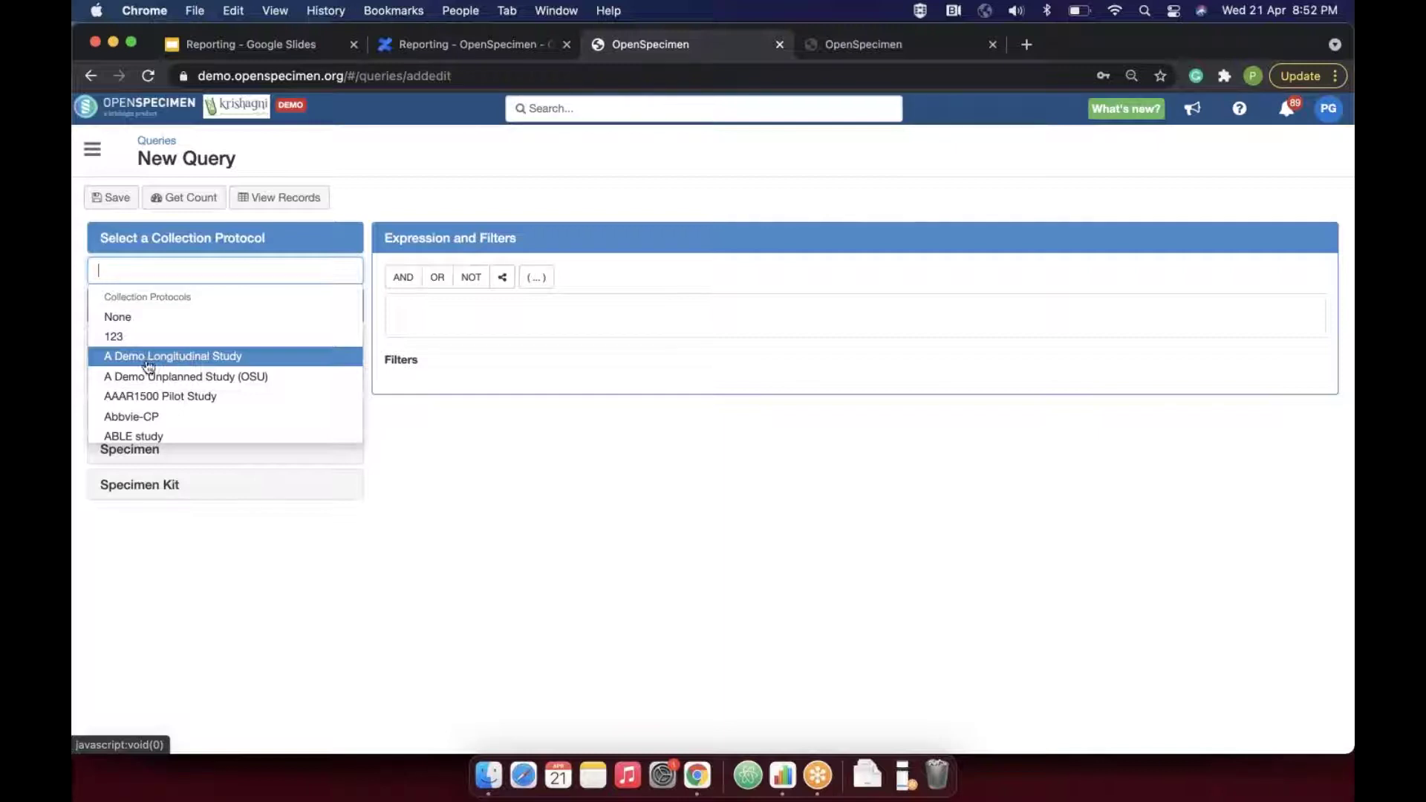
pyautogui.click(176, 363)
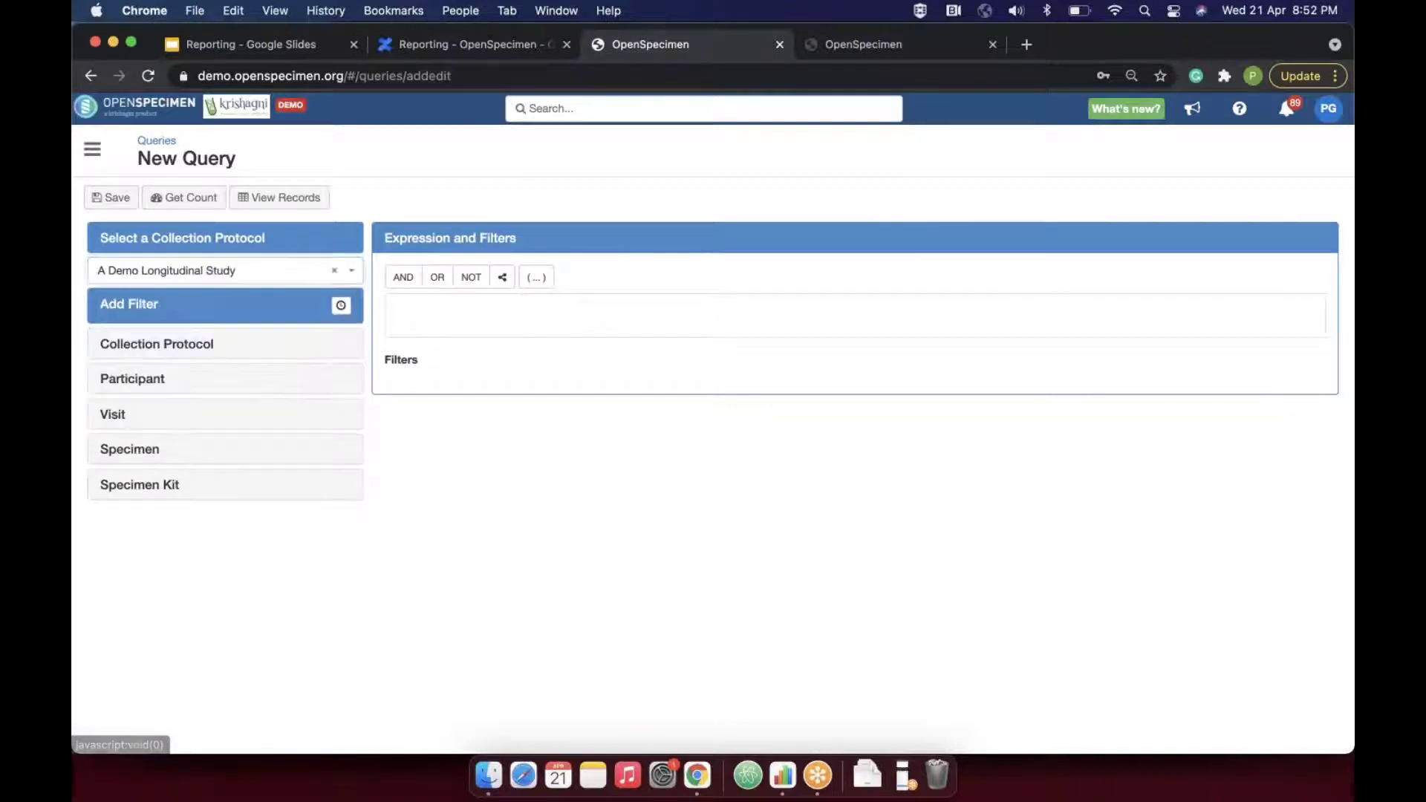
# - Add a participant filter from Patient Smoking History with Number of packs per day Greater than 1
pyautogui.click(145, 382)
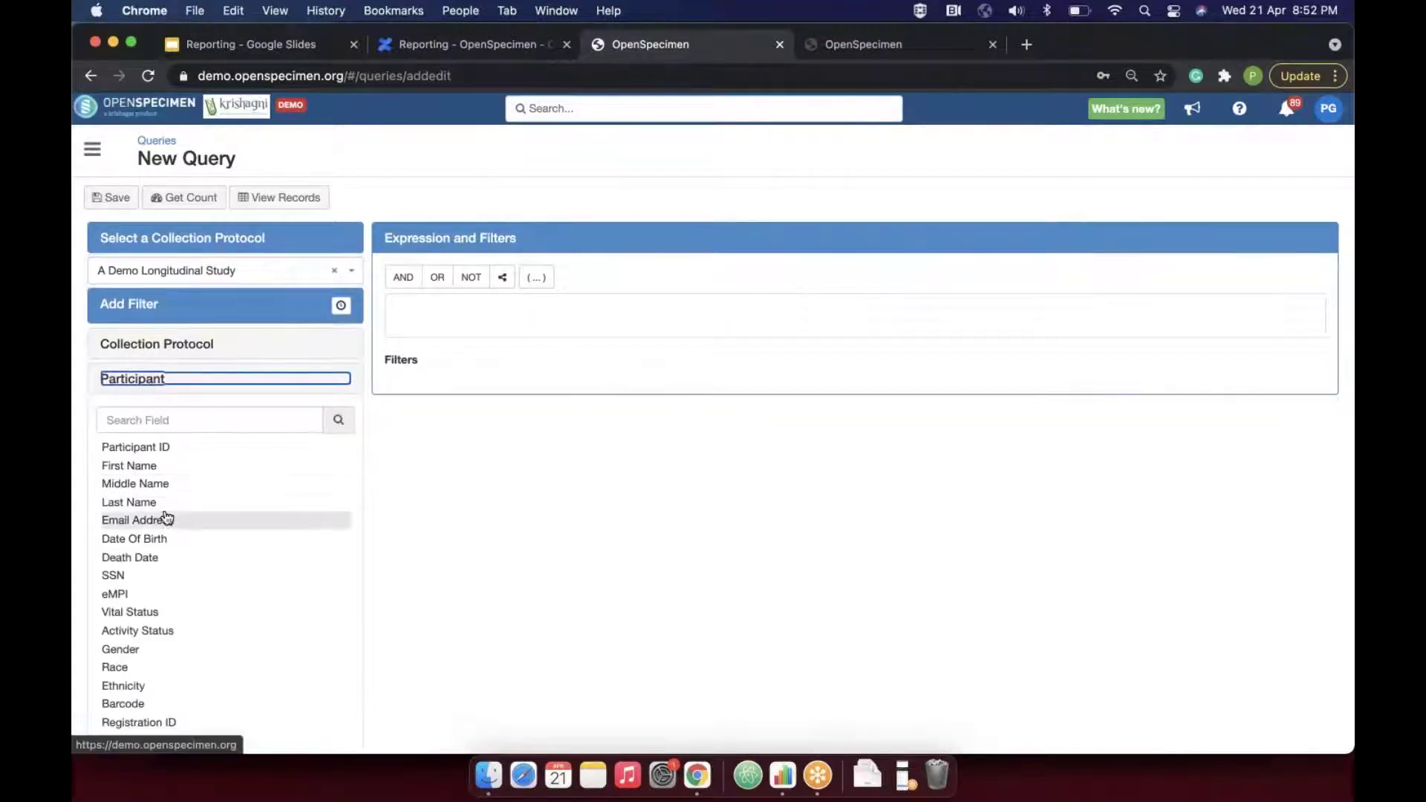
pyautogui.scroll(-6, 165, 516)
pyautogui.scroll(-2, 165, 513)
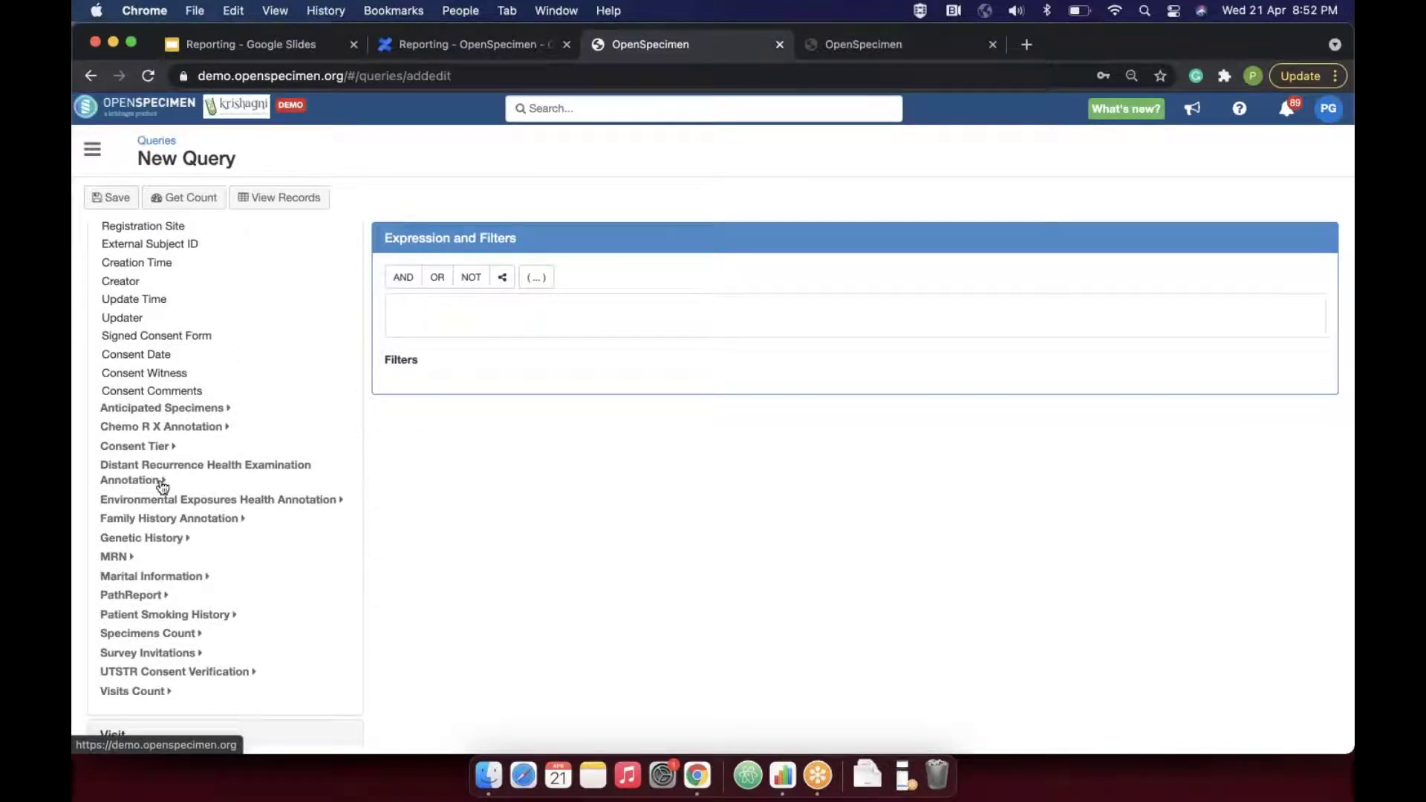
pyautogui.scroll(3, 145, 312)
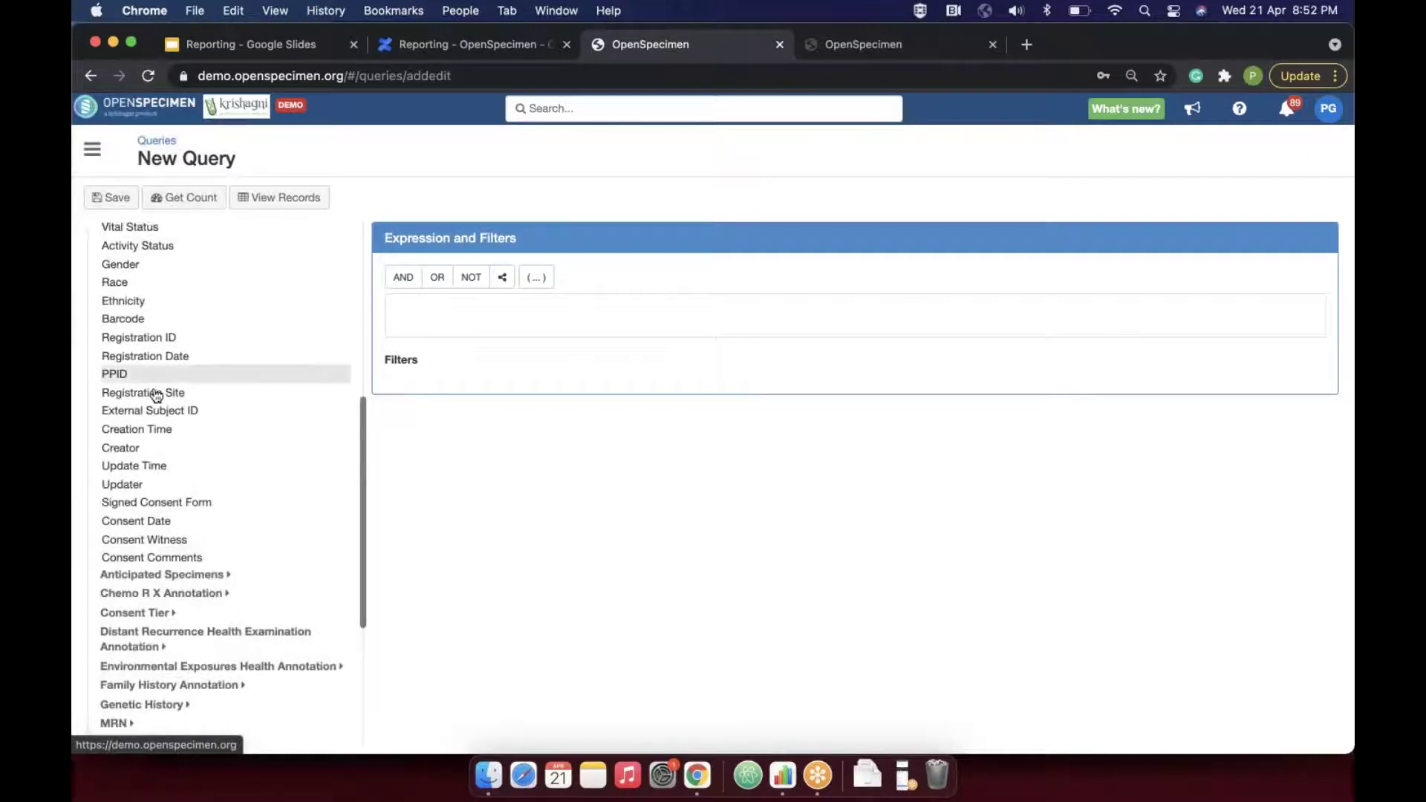
pyautogui.scroll(-4, 118, 592)
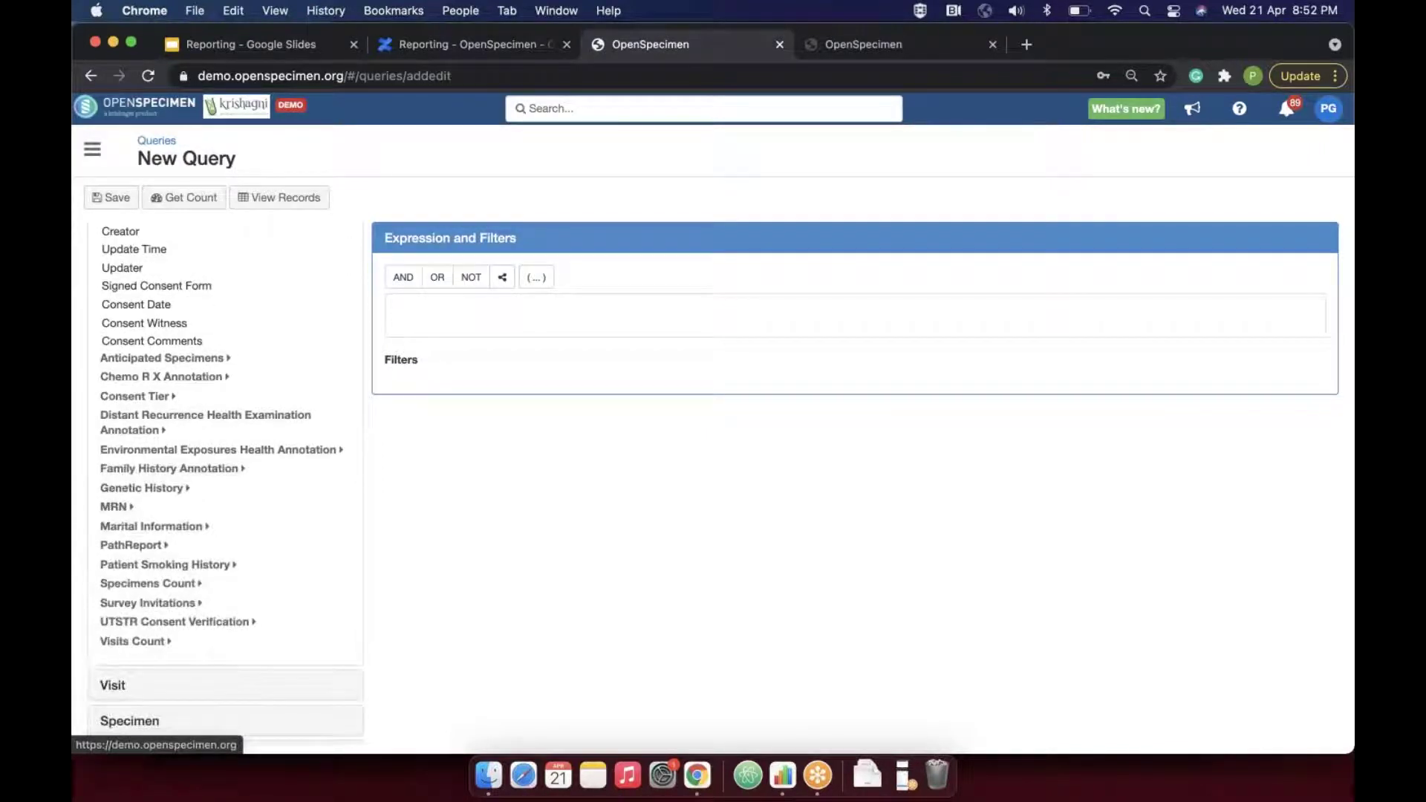
pyautogui.click(160, 570)
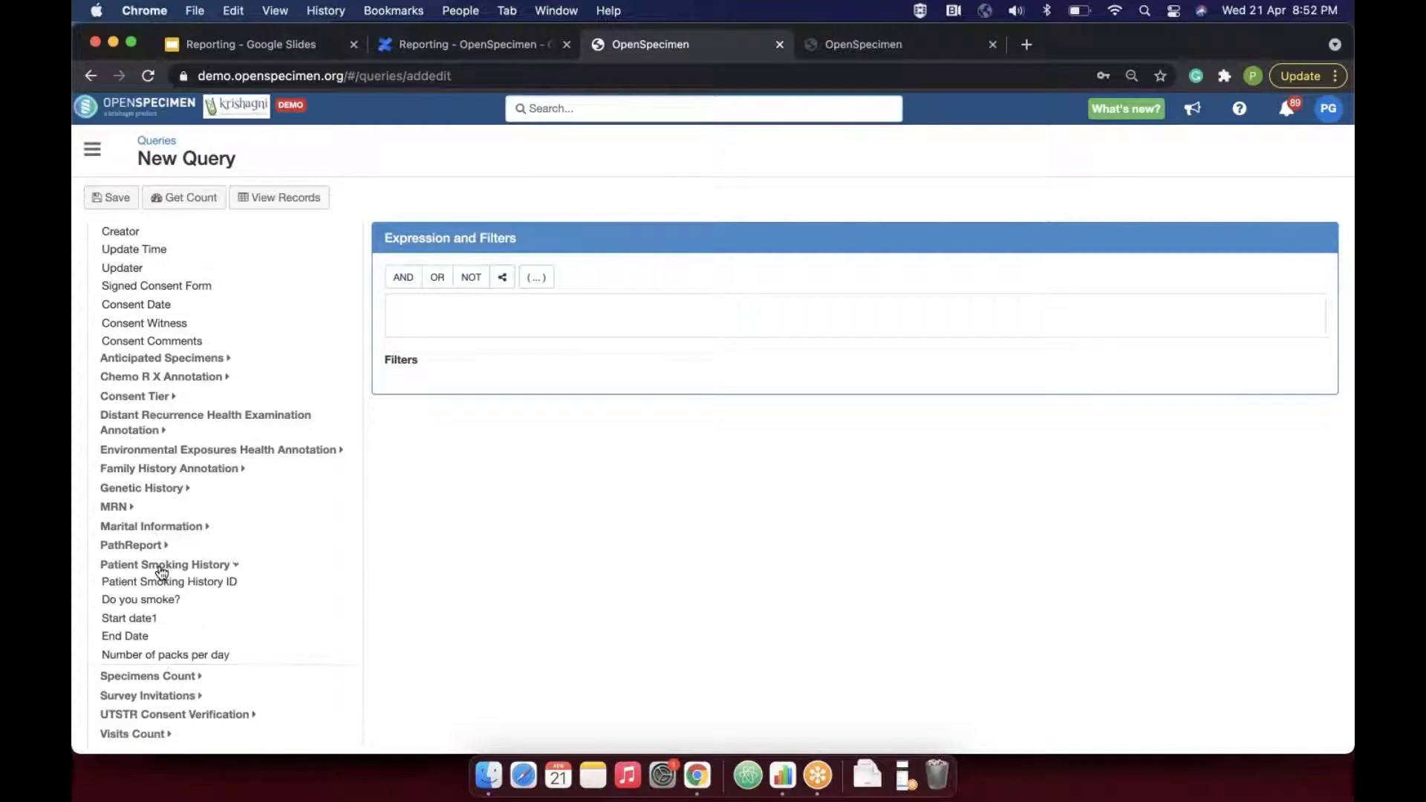
pyautogui.click(191, 655)
pyautogui.click(490, 612)
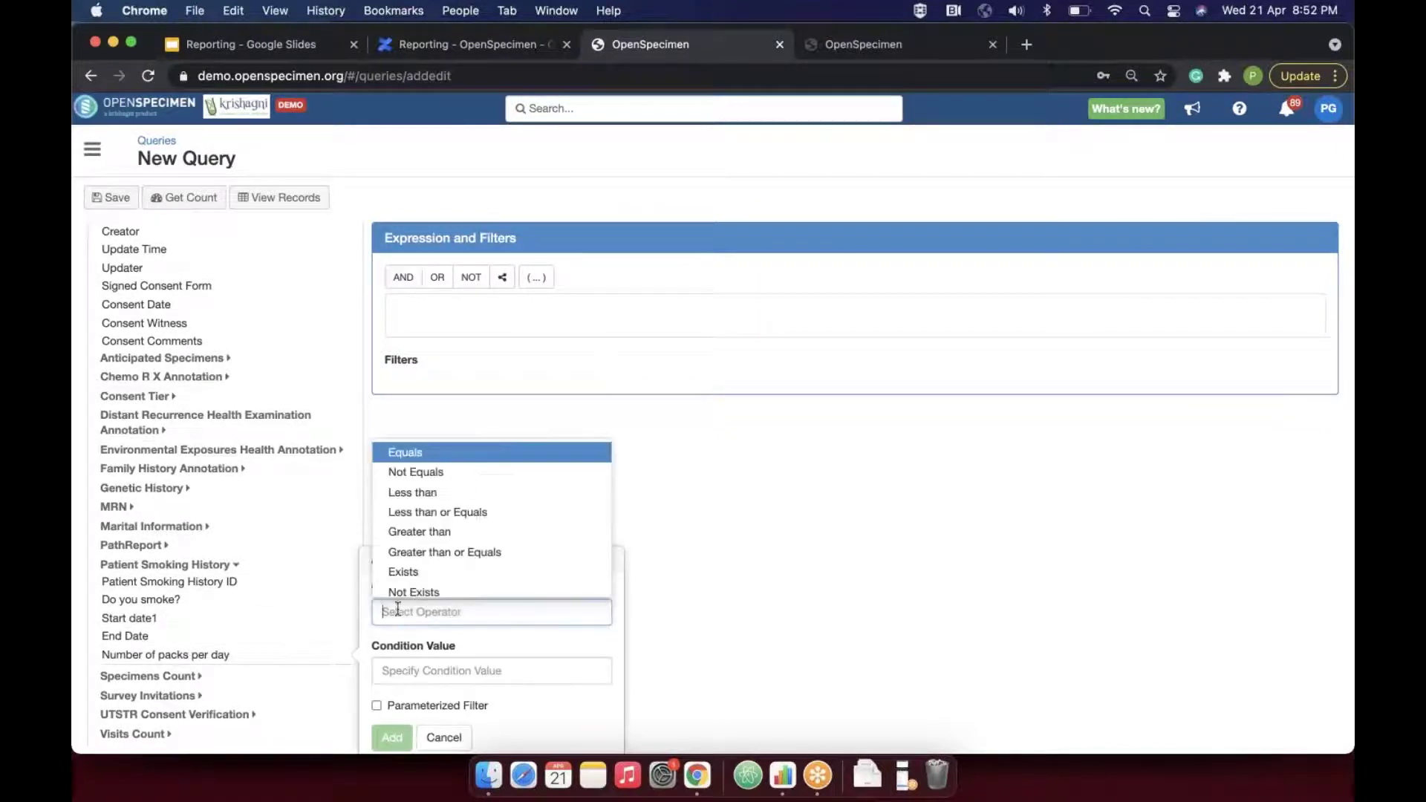
pyautogui.click(415, 531)
pyautogui.click(422, 671)
pyautogui.write('1')
pyautogui.click(392, 737)
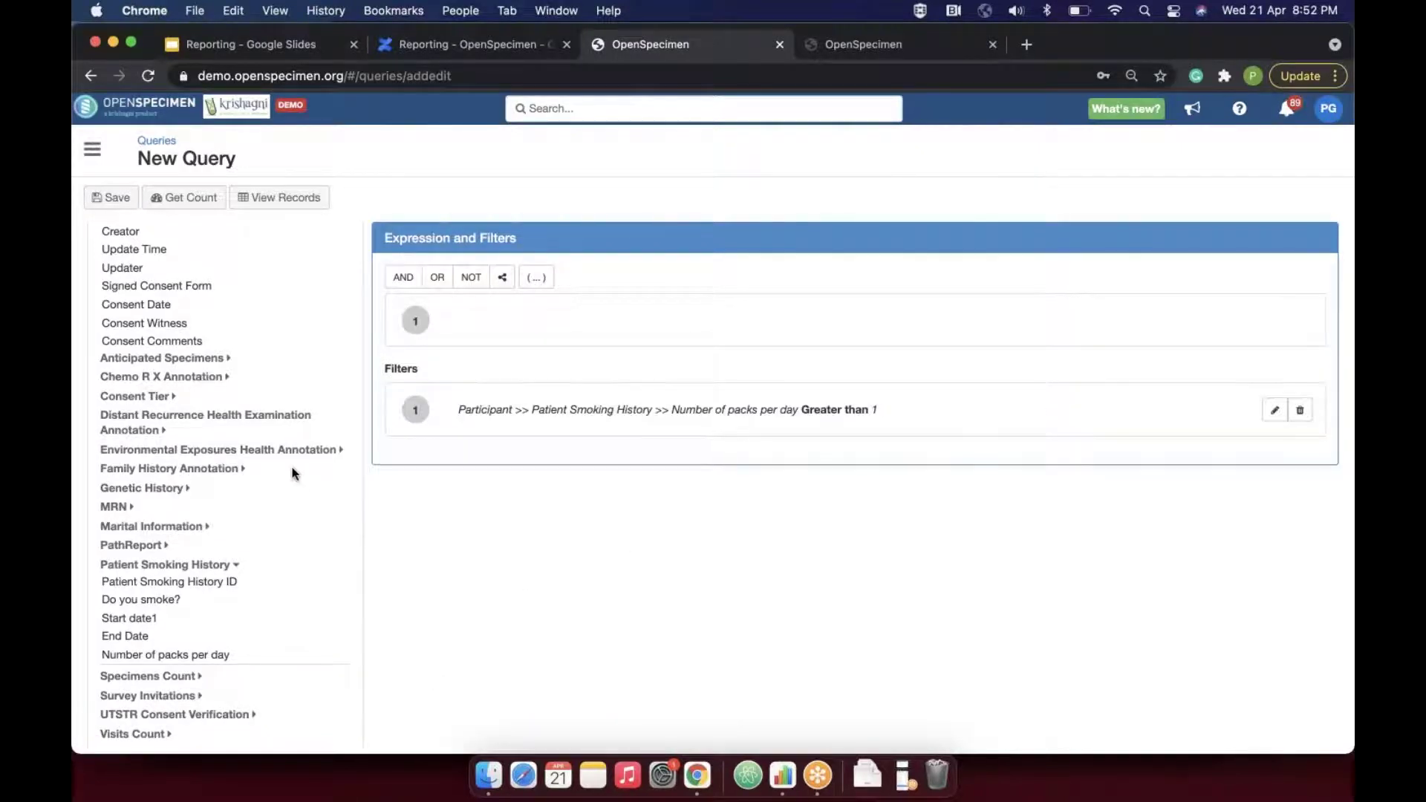
pyautogui.scroll(15, 292, 471)
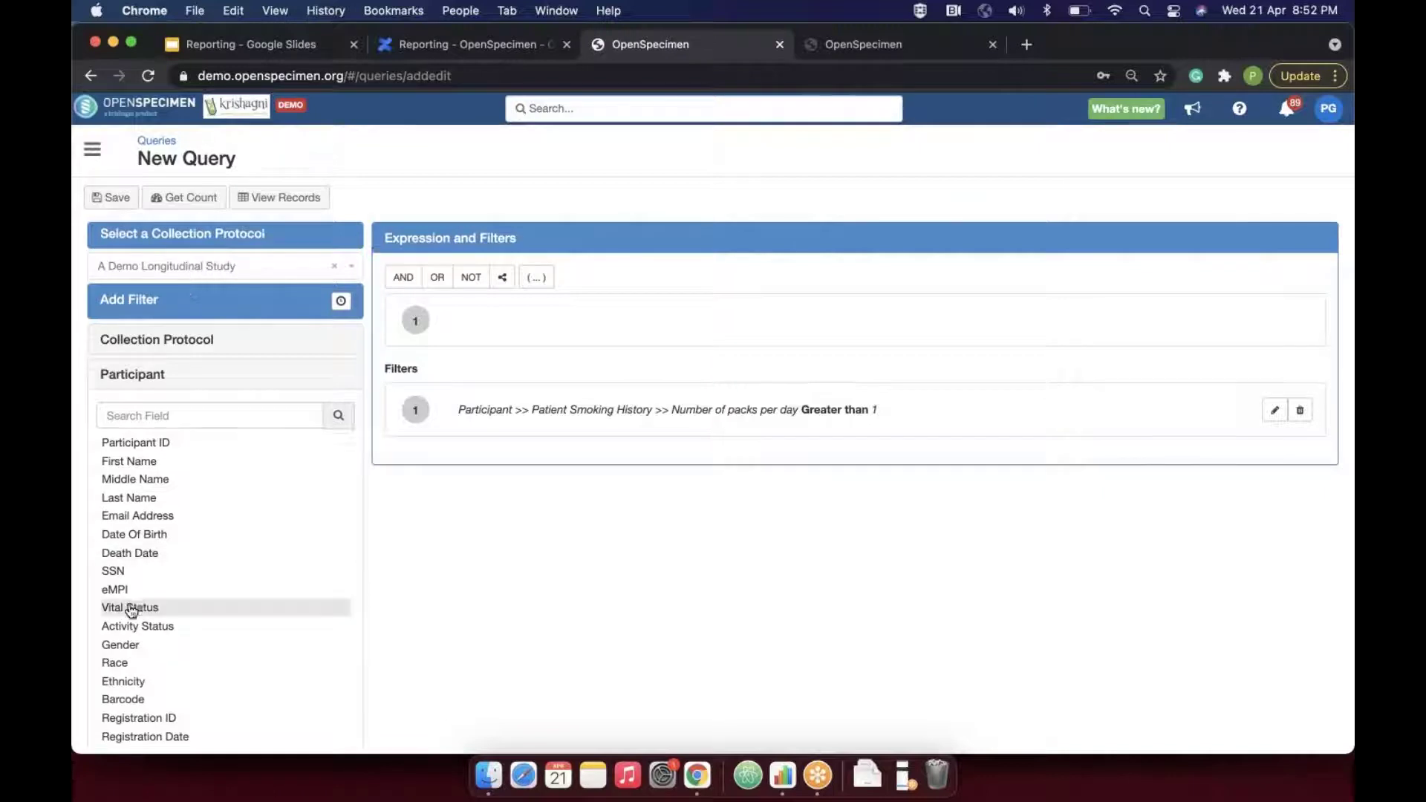
pyautogui.scroll(-5, 127, 609)
pyautogui.scroll(3, 127, 594)
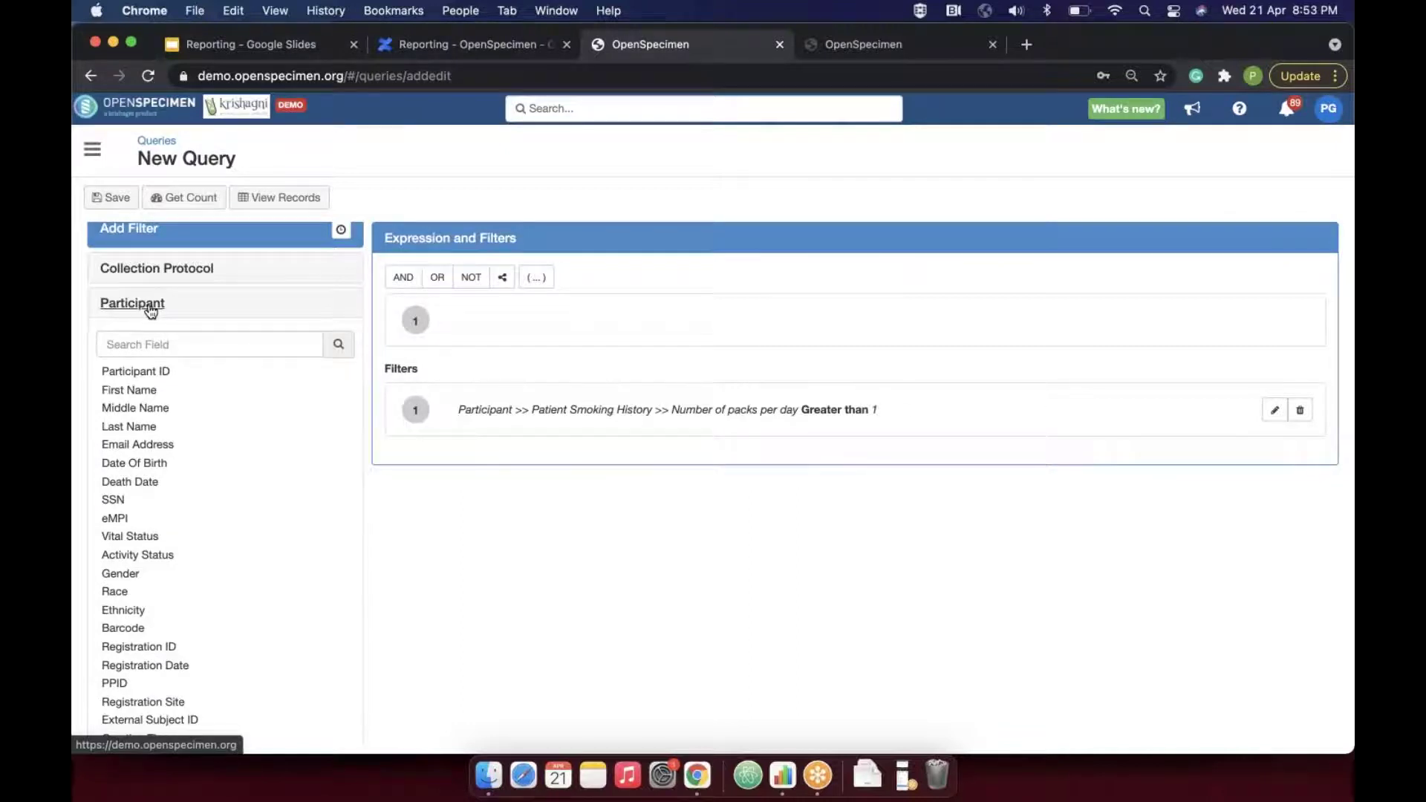
pyautogui.scroll(-5, 166, 442)
pyautogui.scroll(-6, 166, 444)
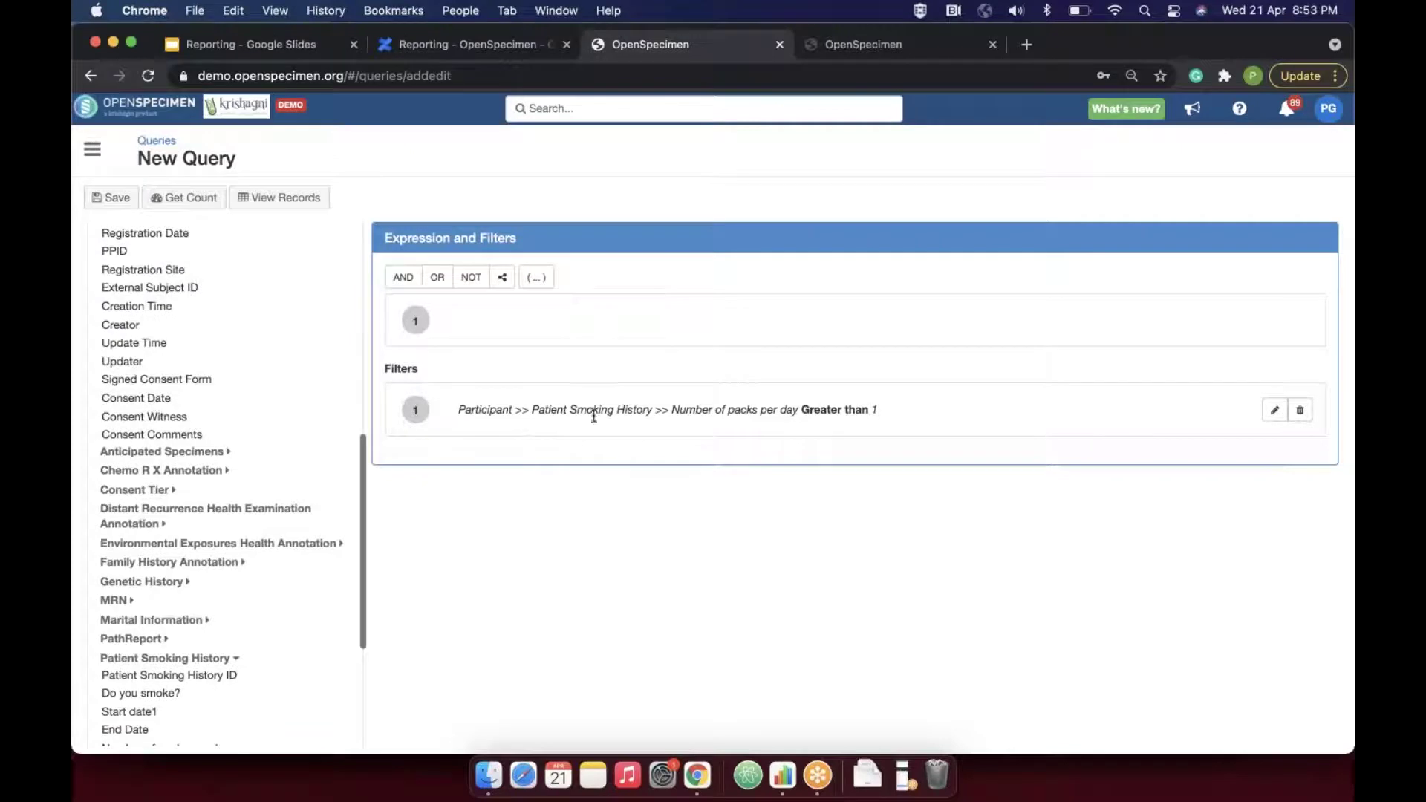
pyautogui.scroll(5, 178, 371)
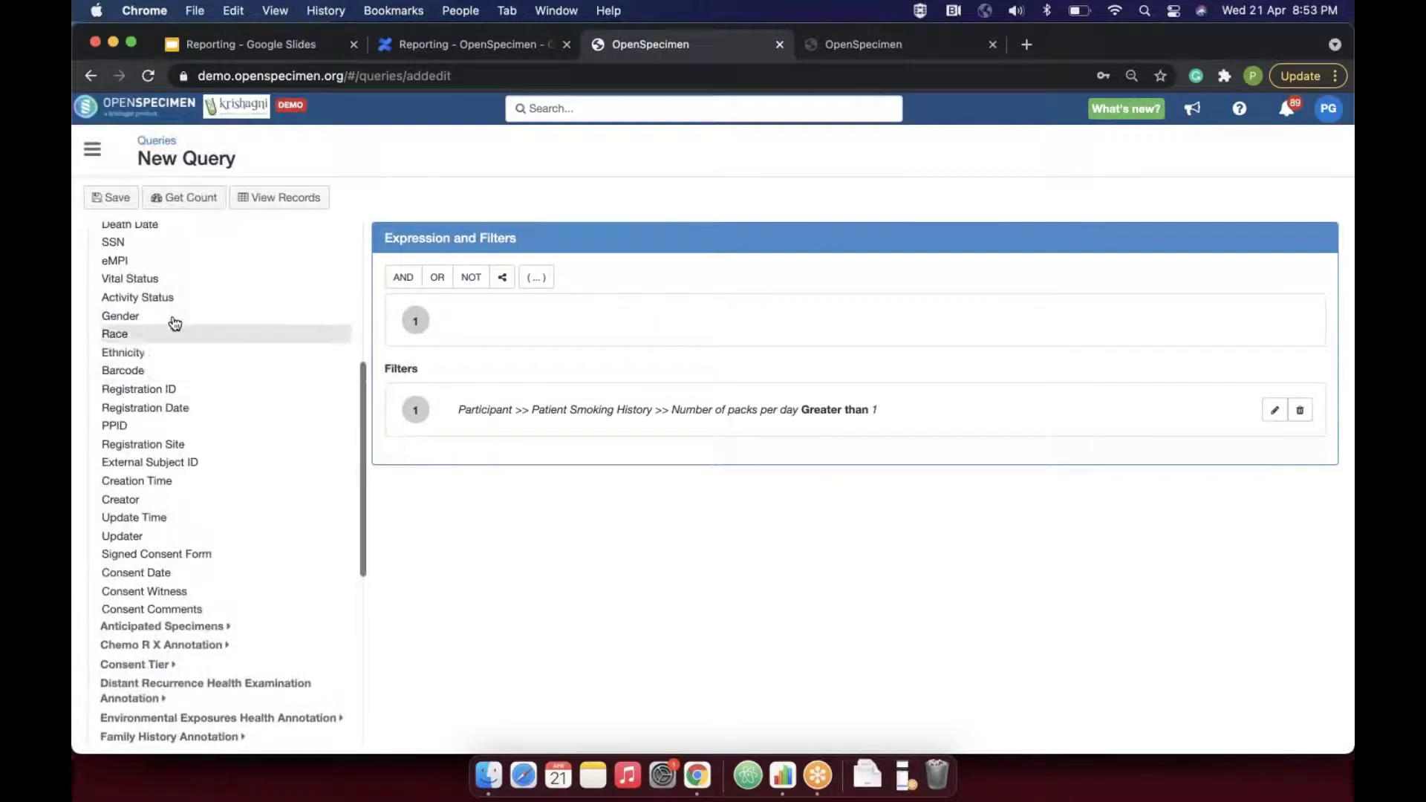
# - Add a participant filter with Gender Equals Female to the query
pyautogui.click(169, 319)
pyautogui.click(412, 276)
pyautogui.click(414, 303)
pyautogui.click(416, 343)
pyautogui.click(404, 359)
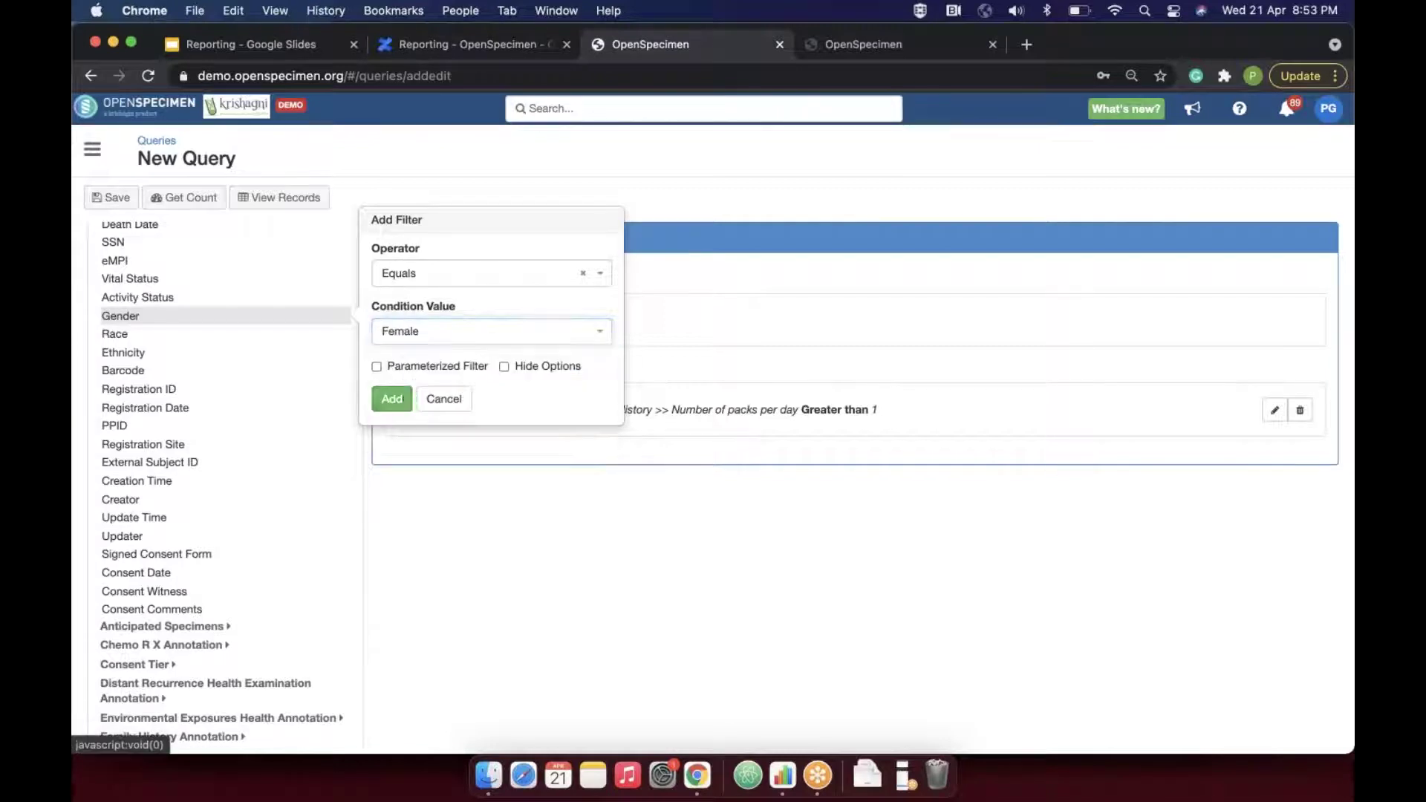
pyautogui.click(391, 399)
# - Get the query's participant, visit and specimen counts, and view its matching records
pyautogui.click(182, 197)
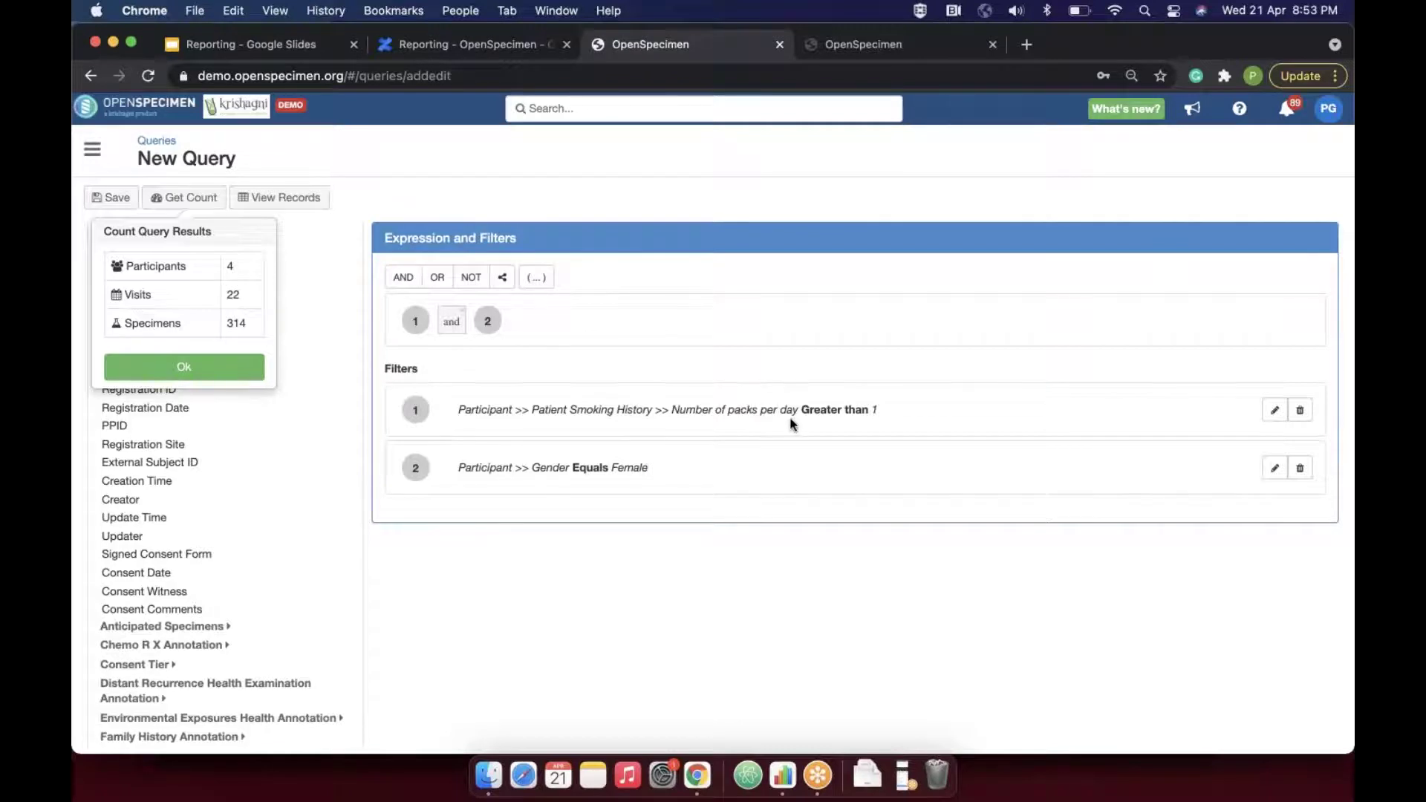
pyautogui.click(239, 371)
pyautogui.click(271, 199)
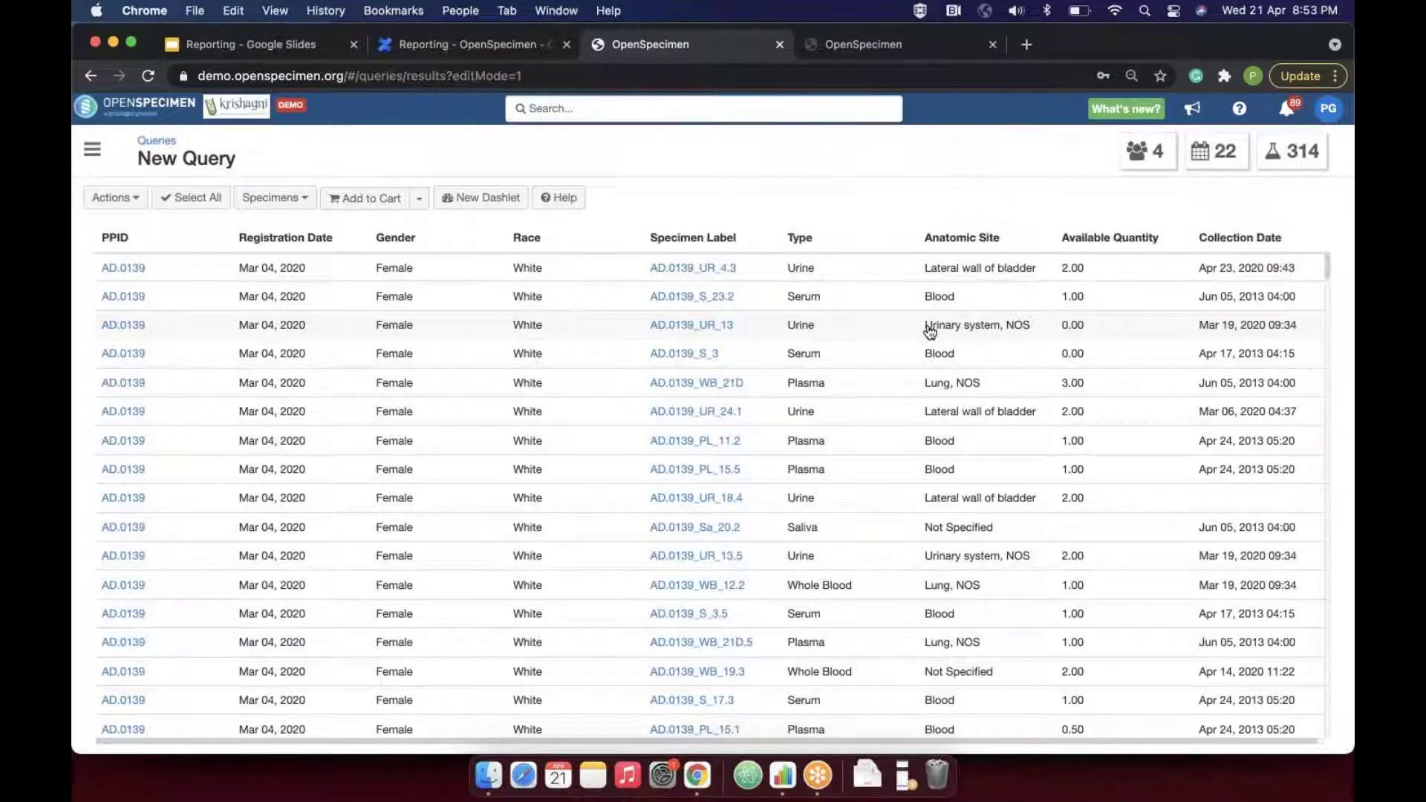
# - Add the Patient Smoking History fields "Do you smoke?" and "Number of packs per day" as columns in the results table
pyautogui.click(119, 197)
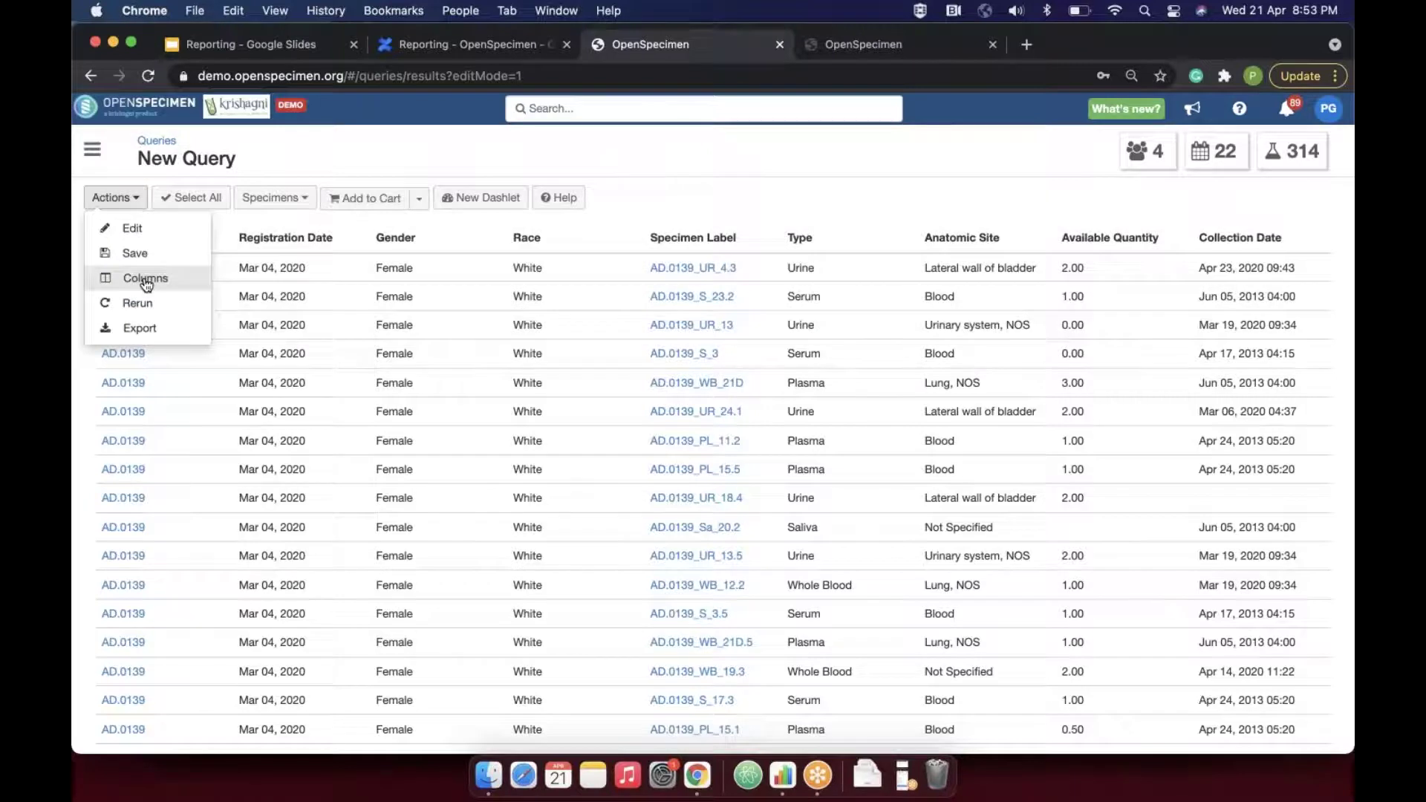
pyautogui.click(145, 279)
pyautogui.click(384, 239)
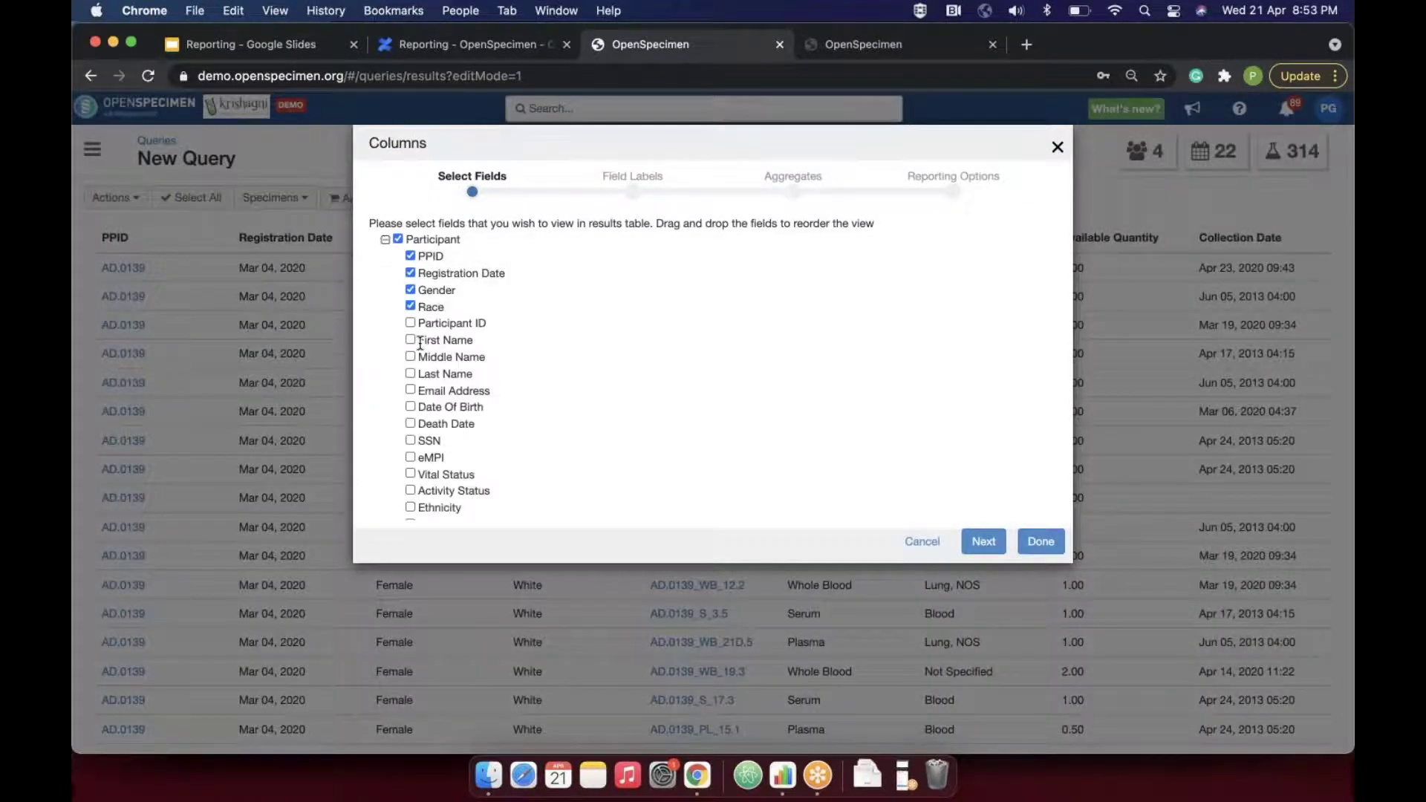
pyautogui.scroll(-15, 420, 343)
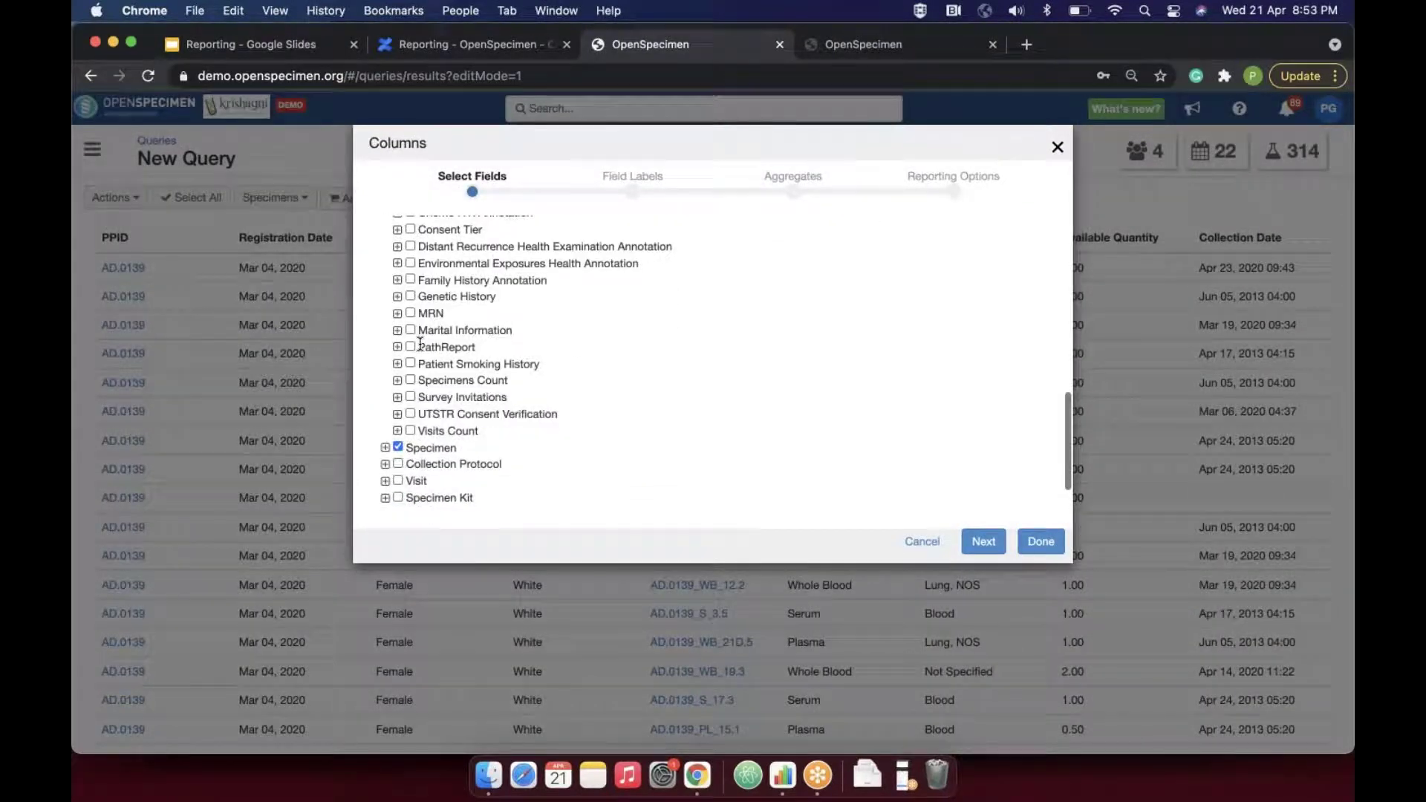
pyautogui.click(397, 364)
pyautogui.click(422, 398)
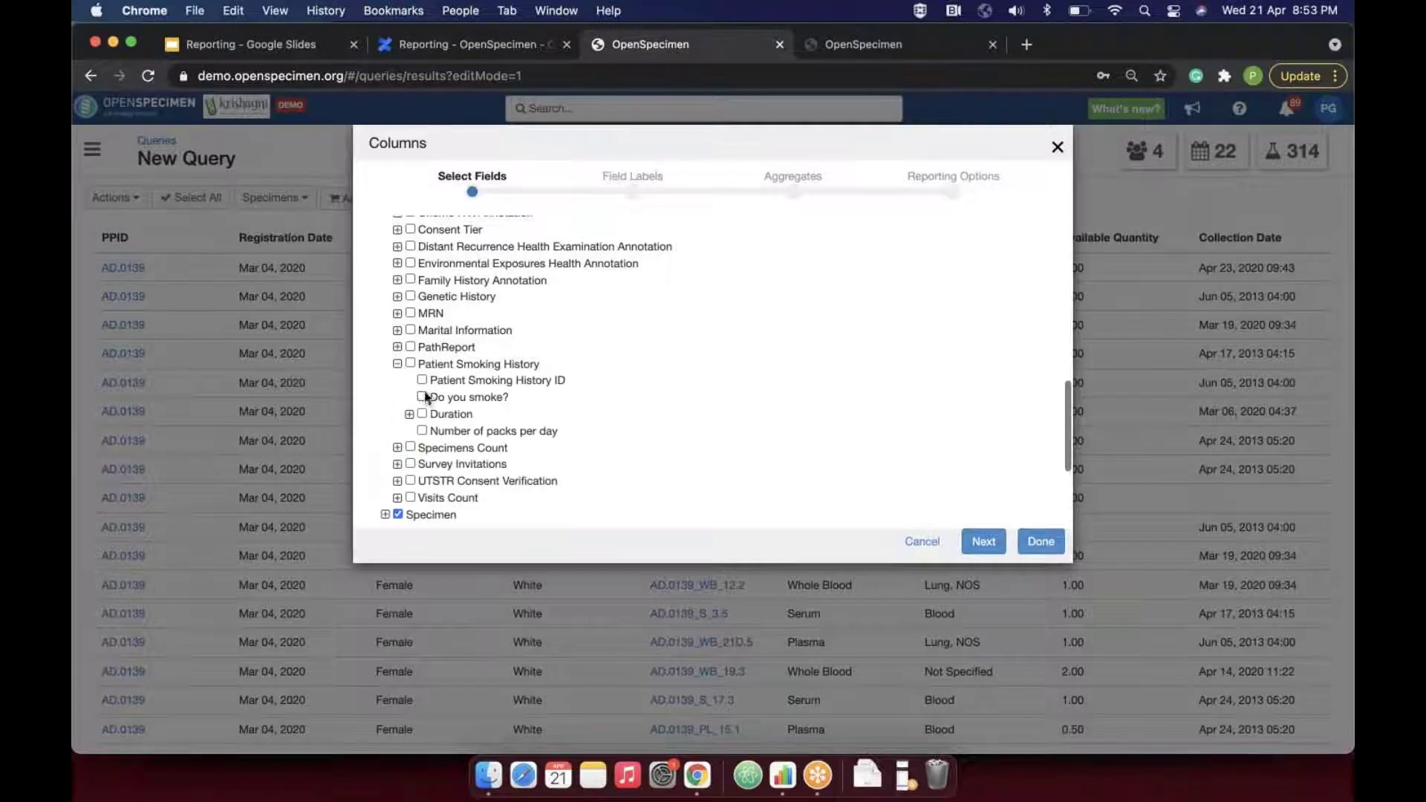
pyautogui.click(421, 430)
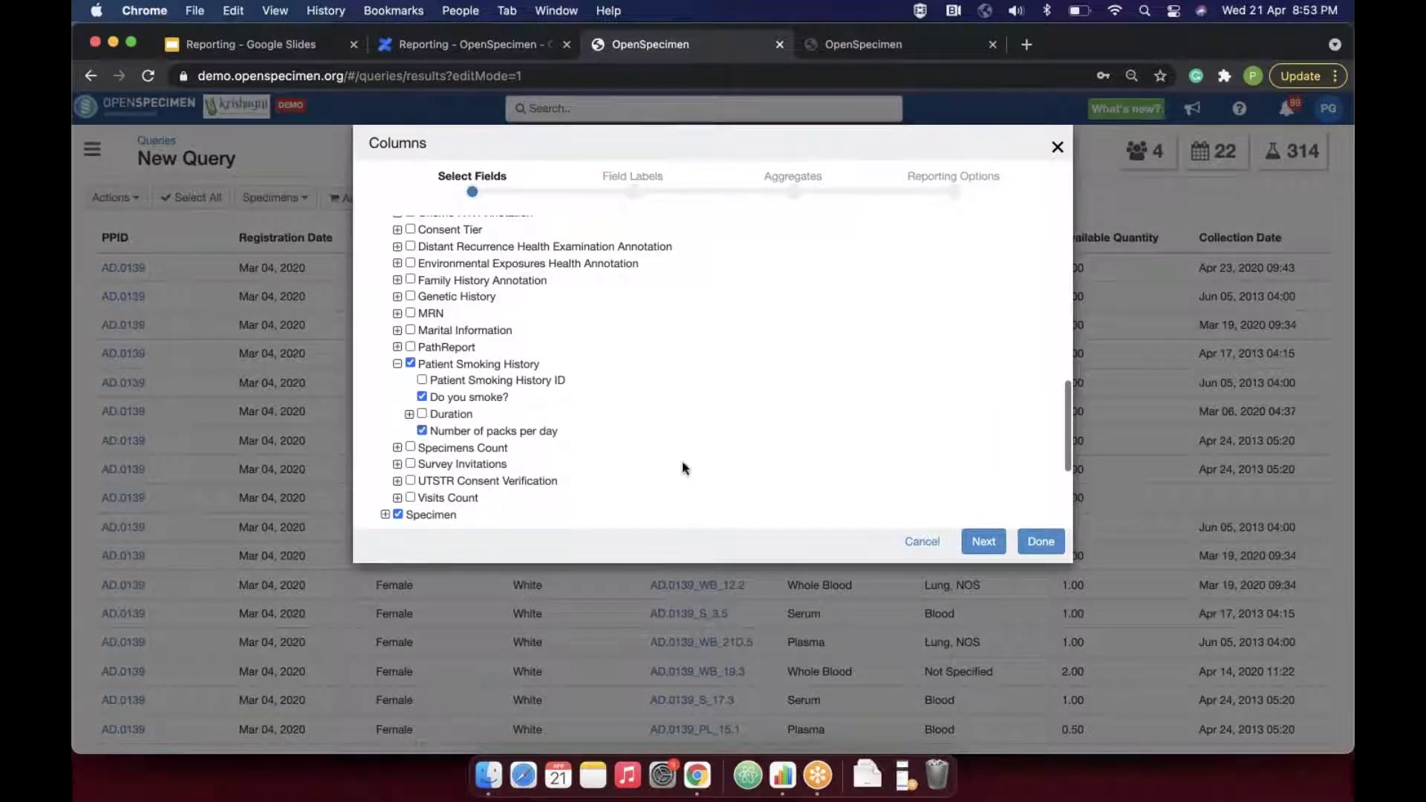
pyautogui.click(1041, 543)
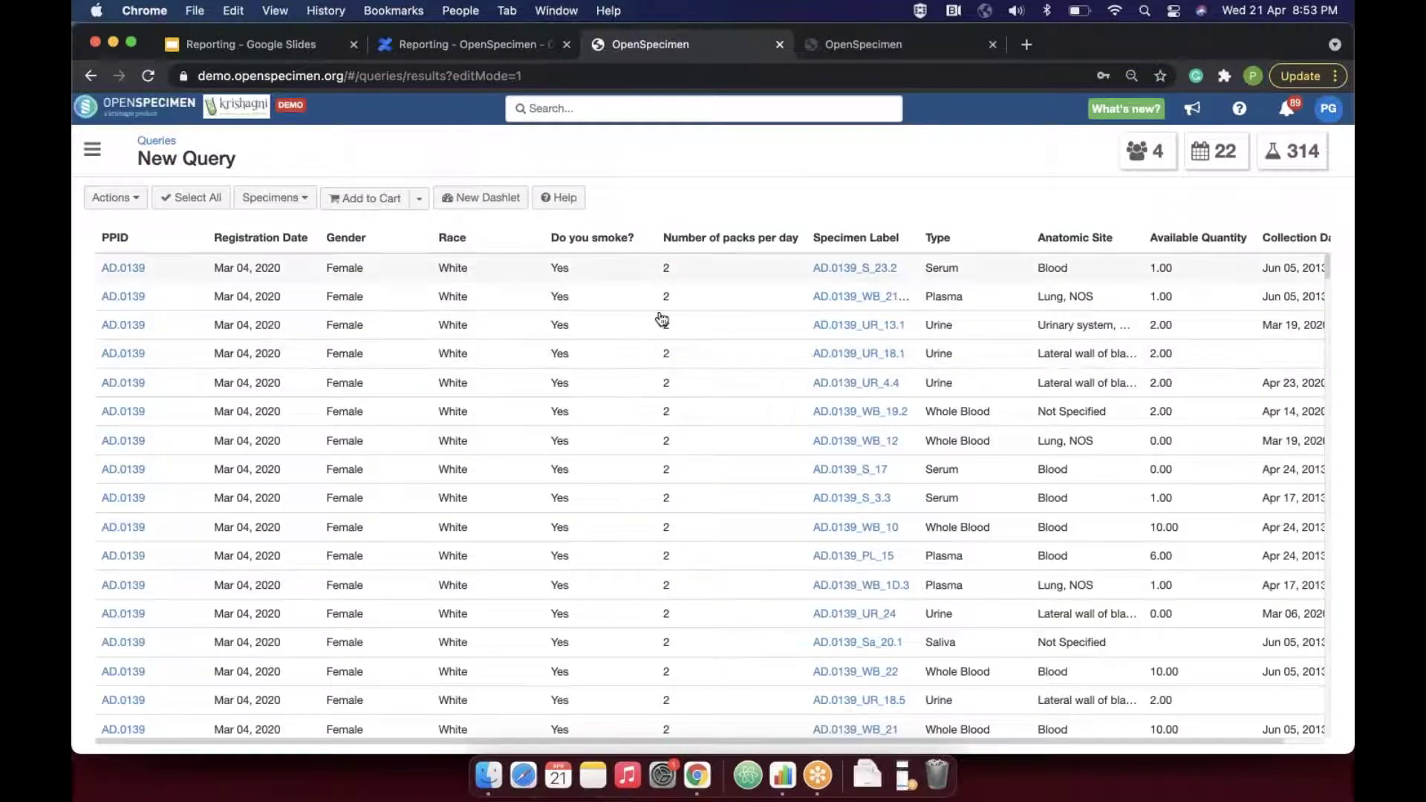
# - Look through the smoking values in the query results and switch to the Google Slides presentation at the "Scheduled Queries" slide
pyautogui.scroll(-10, 690, 533)
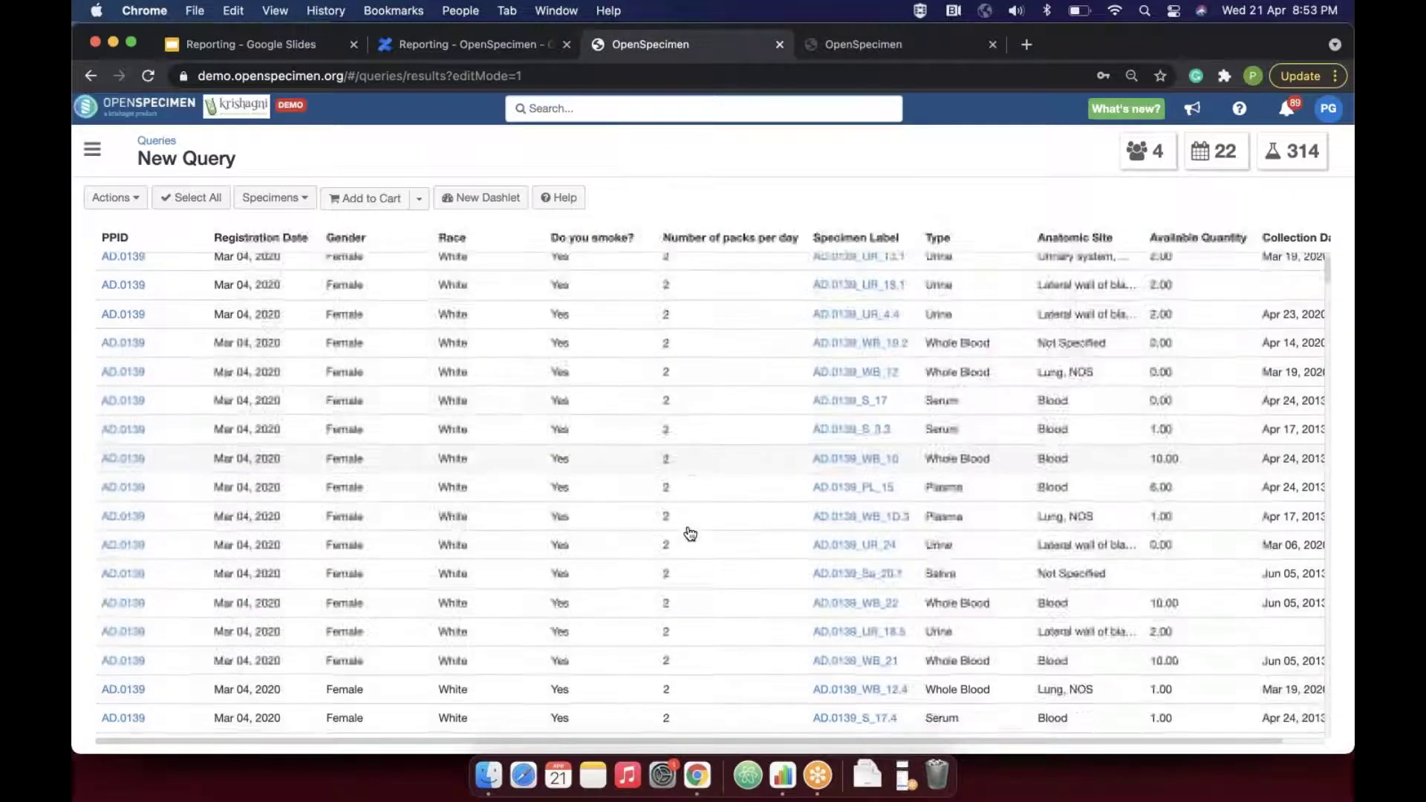
pyautogui.scroll(-15, 690, 533)
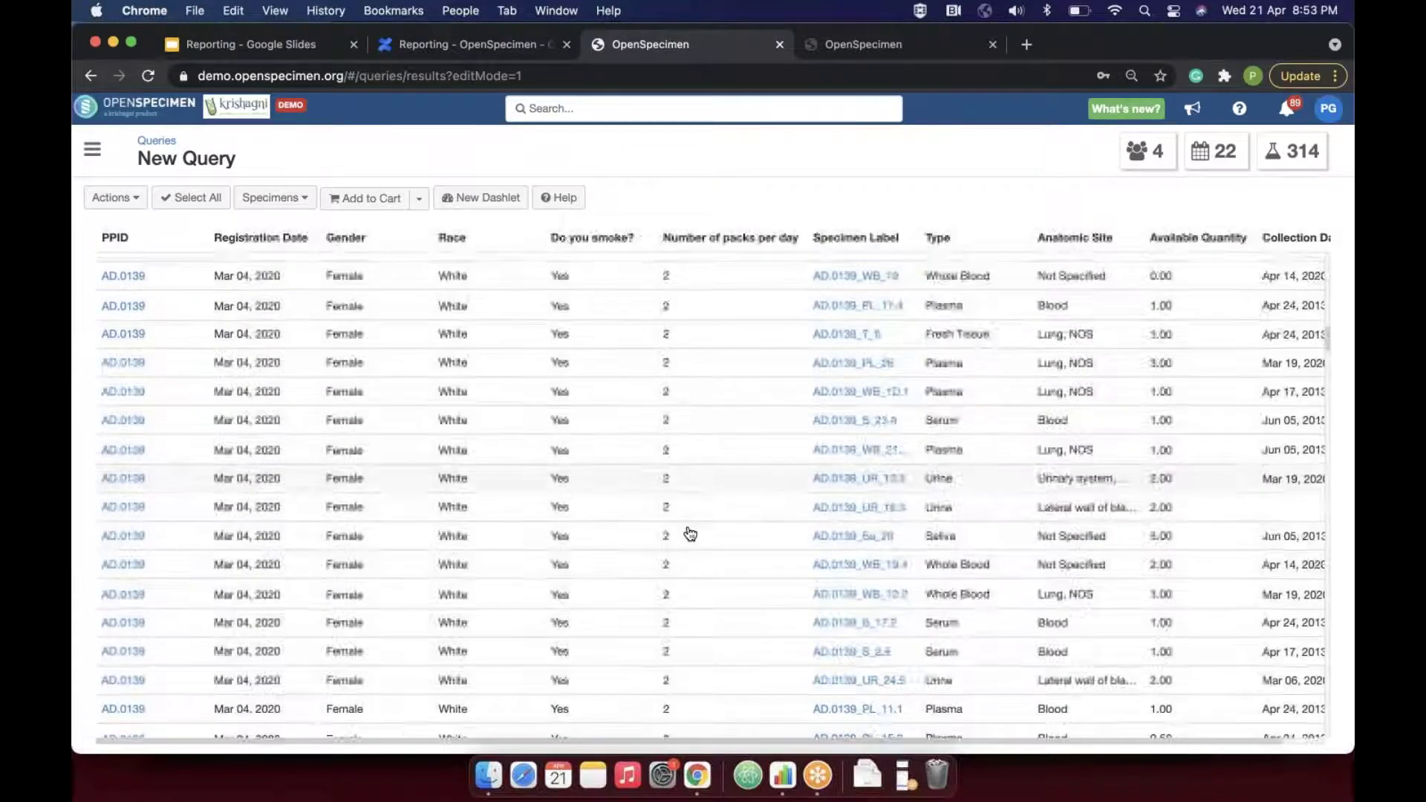
pyautogui.scroll(-10, 690, 533)
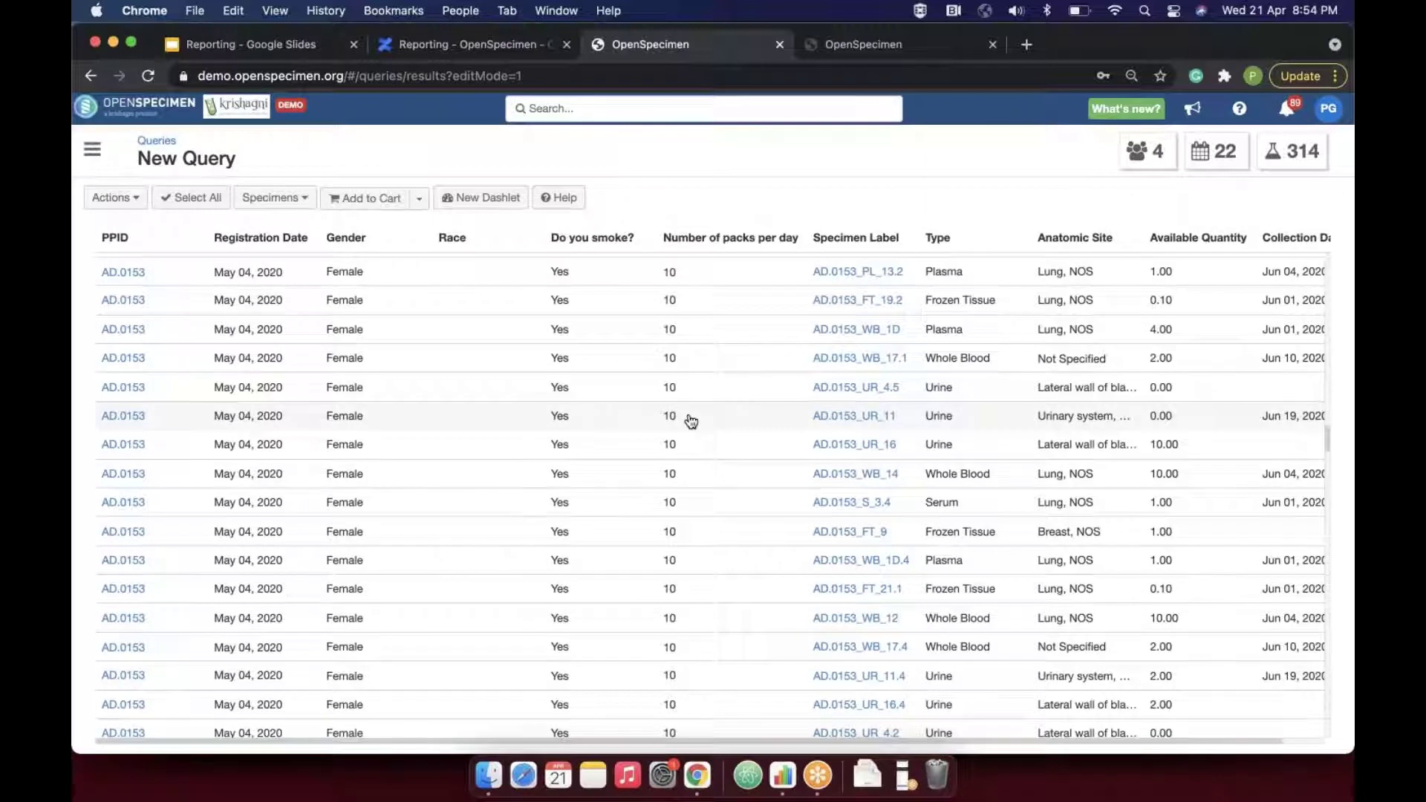
pyautogui.click(252, 45)
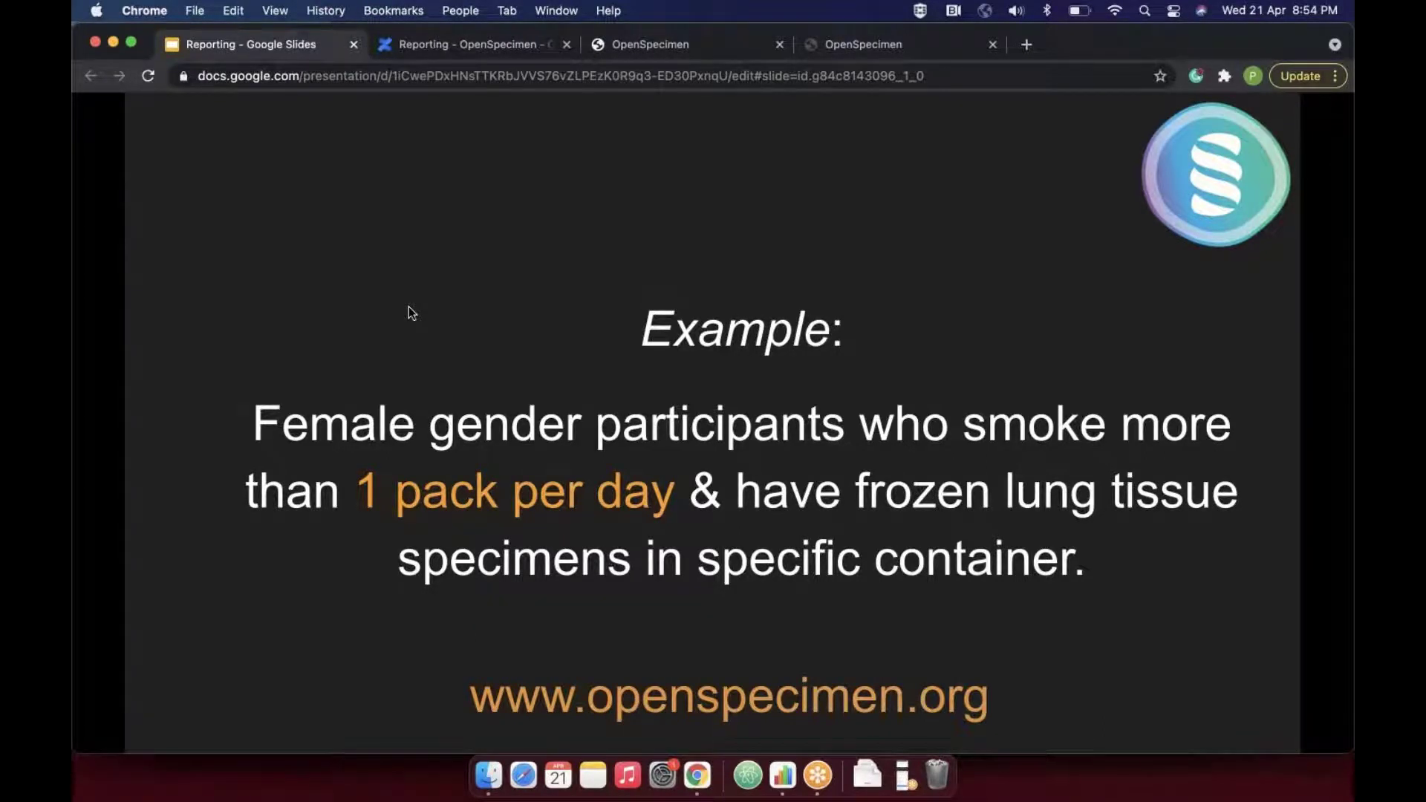
pyautogui.press('Right')
pyautogui.press('Right')
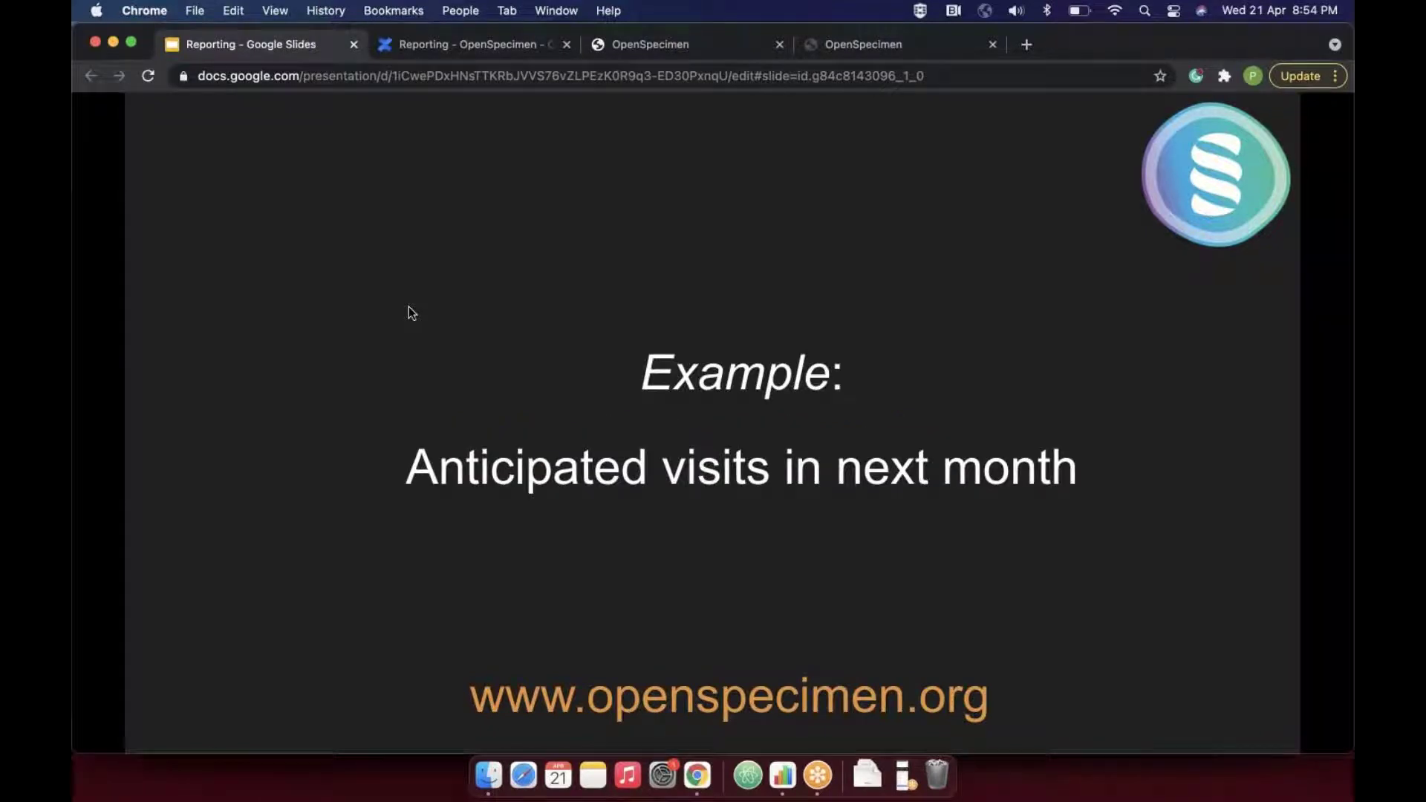
pyautogui.press('Left')
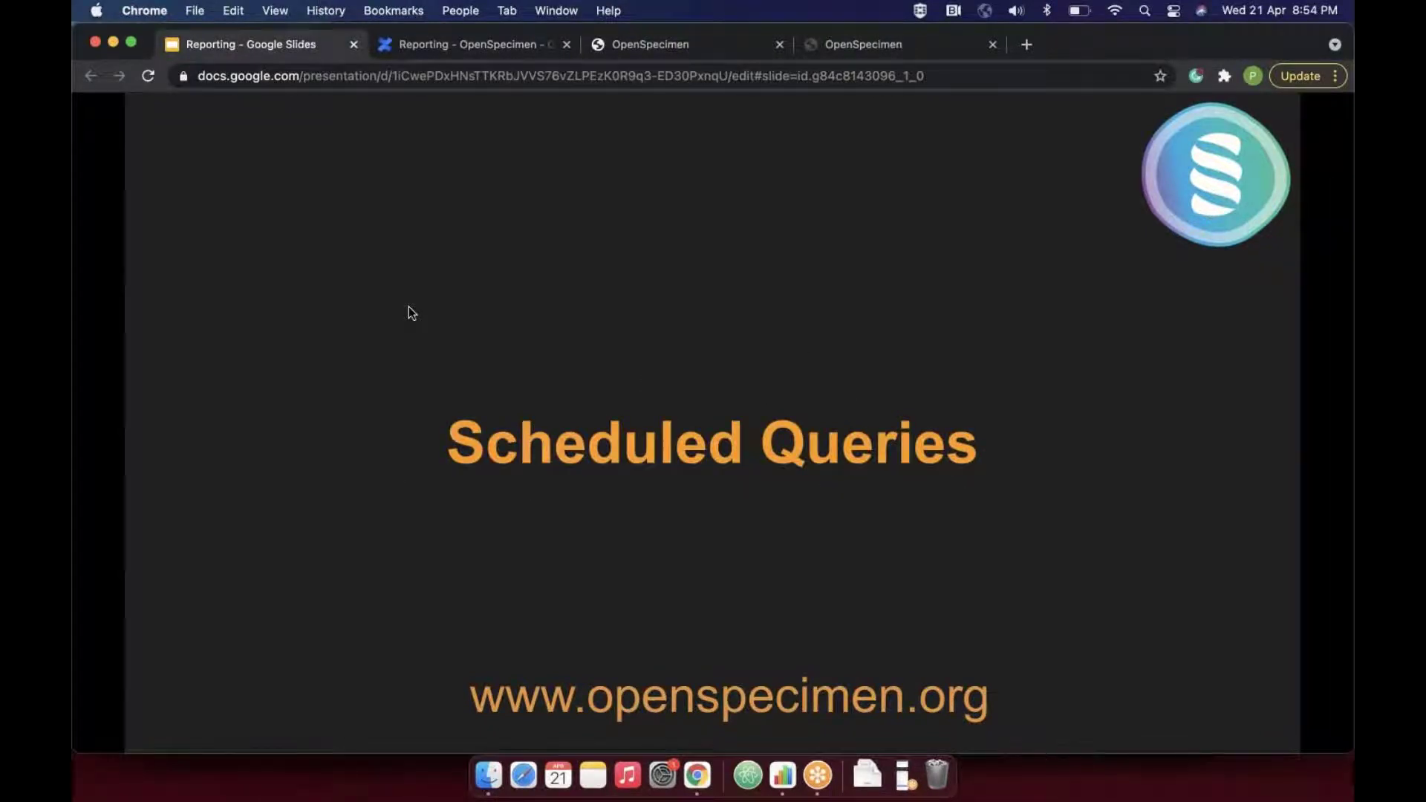
# - Return to the OpenSpecimen query list and open the scheduling form for the query "Serum or plasma from female gender patients"
pyautogui.click(646, 44)
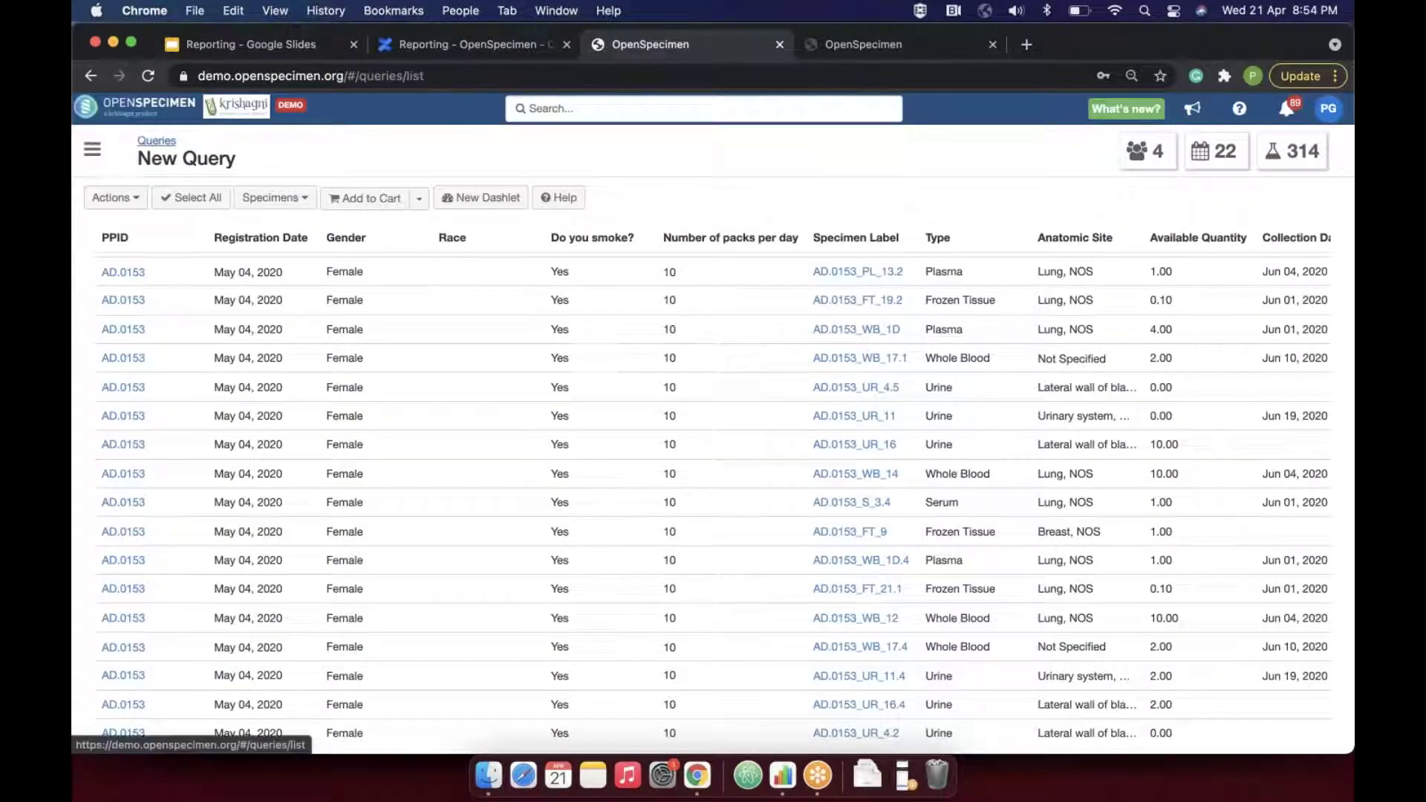
pyautogui.click(154, 141)
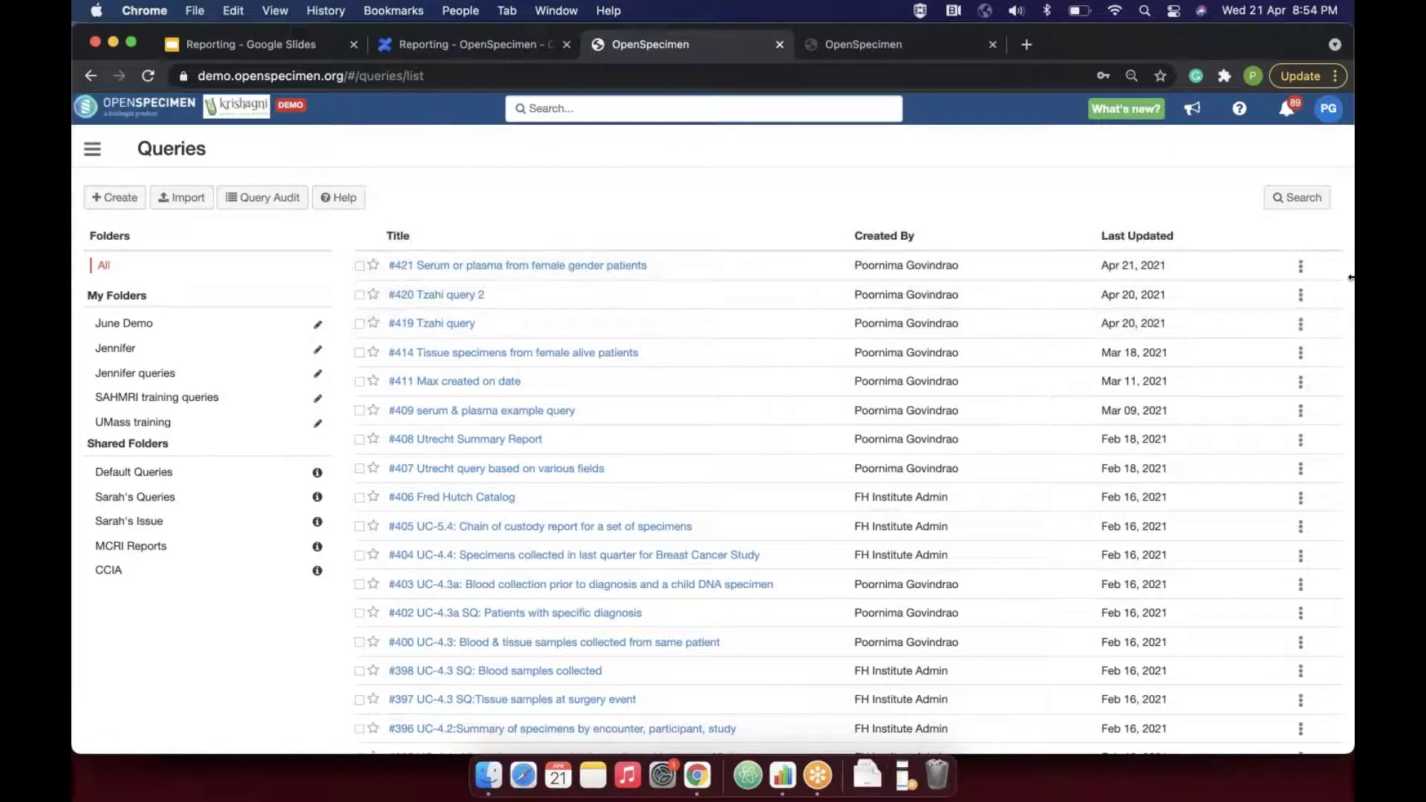
pyautogui.click(1300, 266)
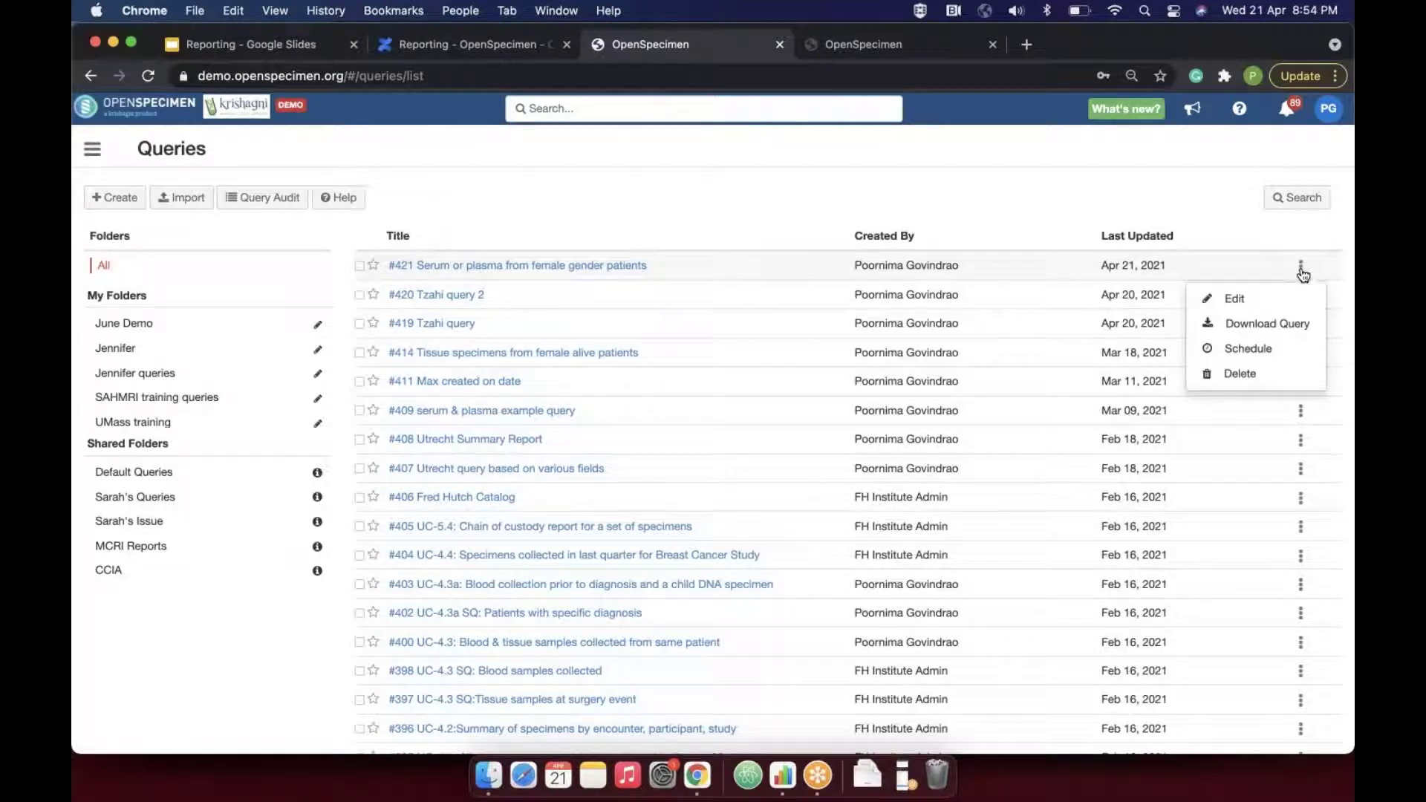
pyautogui.click(1230, 355)
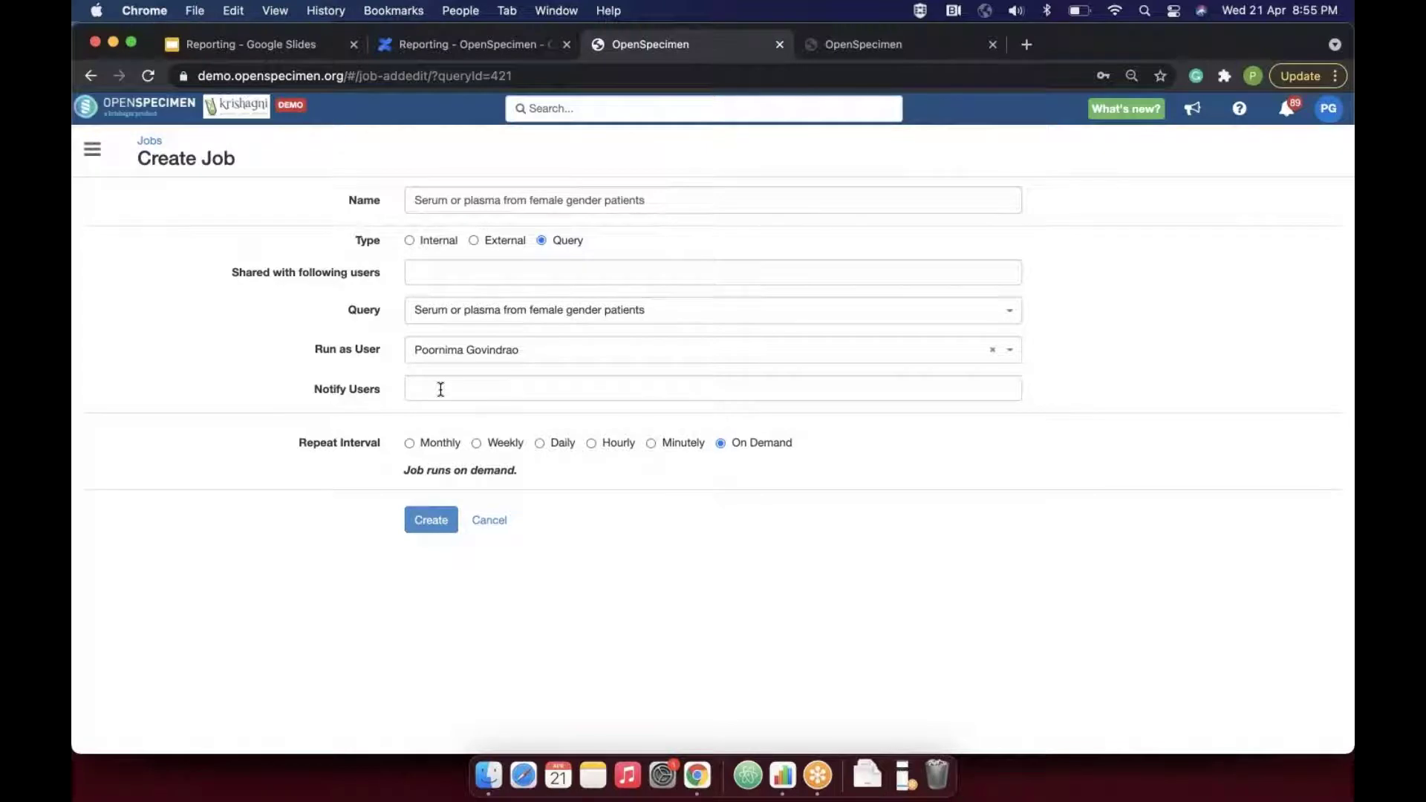
# - Switch to the Google Slides presentation and show the "Anticipated visits in next month" example slide
pyautogui.click(92, 148)
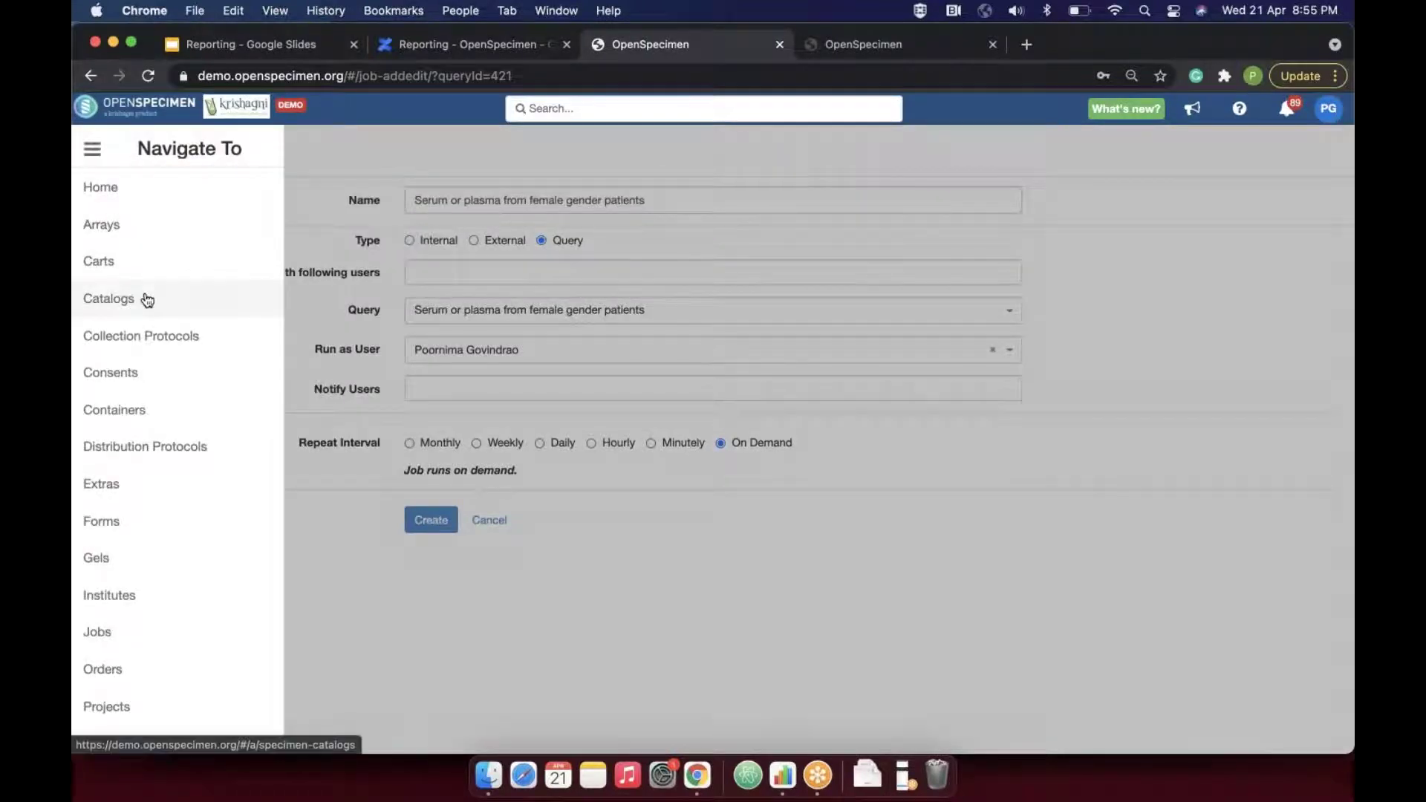
pyautogui.click(238, 44)
pyautogui.press('Right')
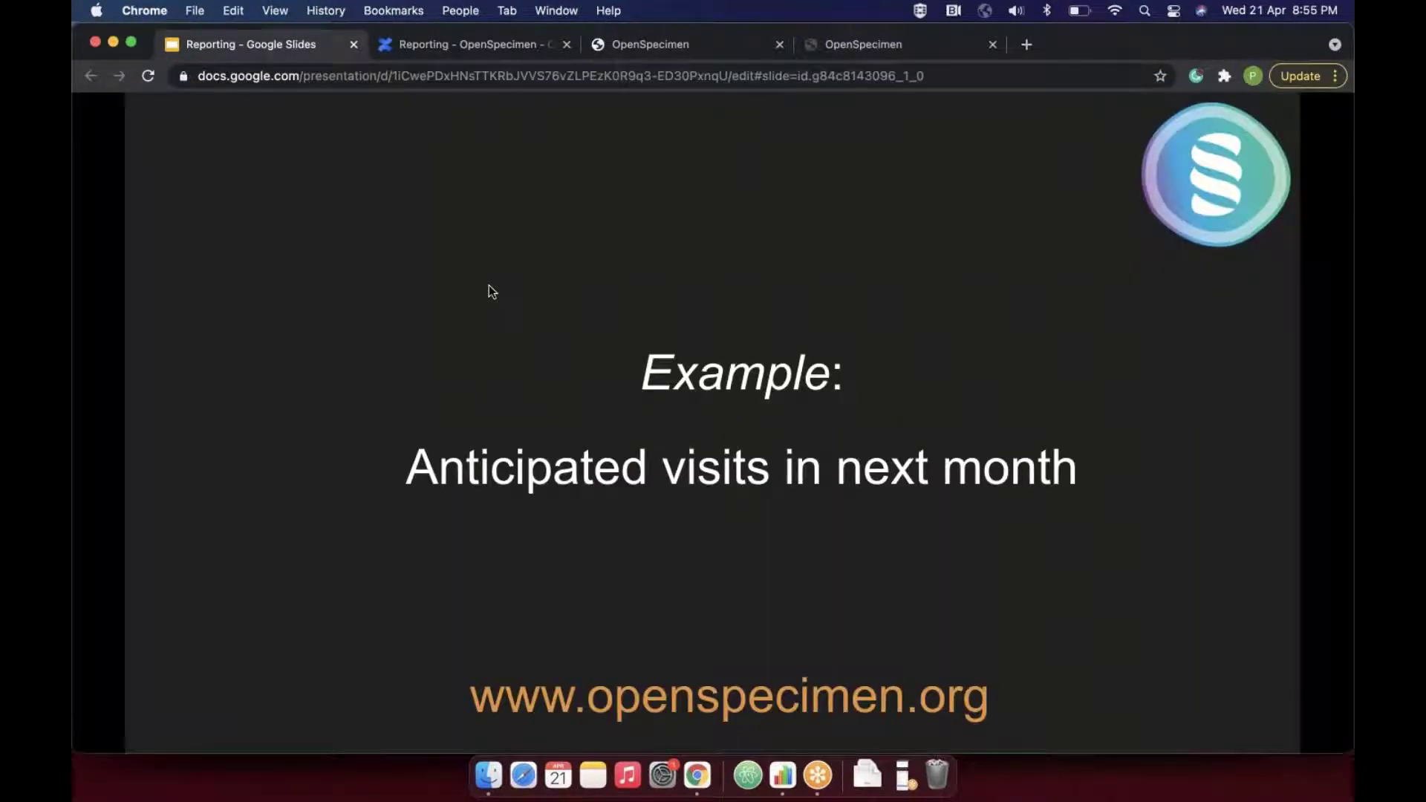
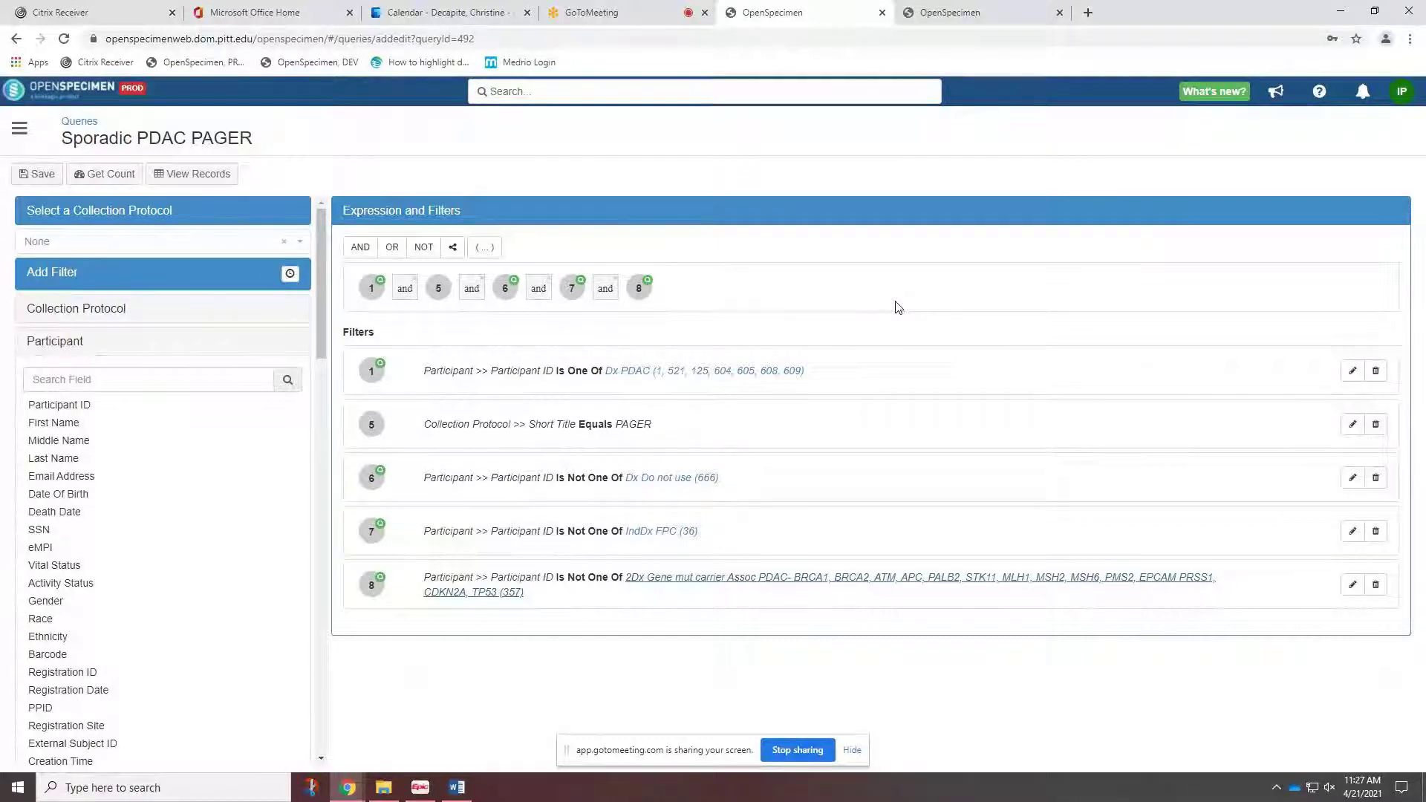
# - Inspect the settings of the Collection Protocol Short Title filter in the "Sporadic PDAC PAGER" query without changing them
pyautogui.moveTo(141, 136); pyautogui.dragTo(185, 131)
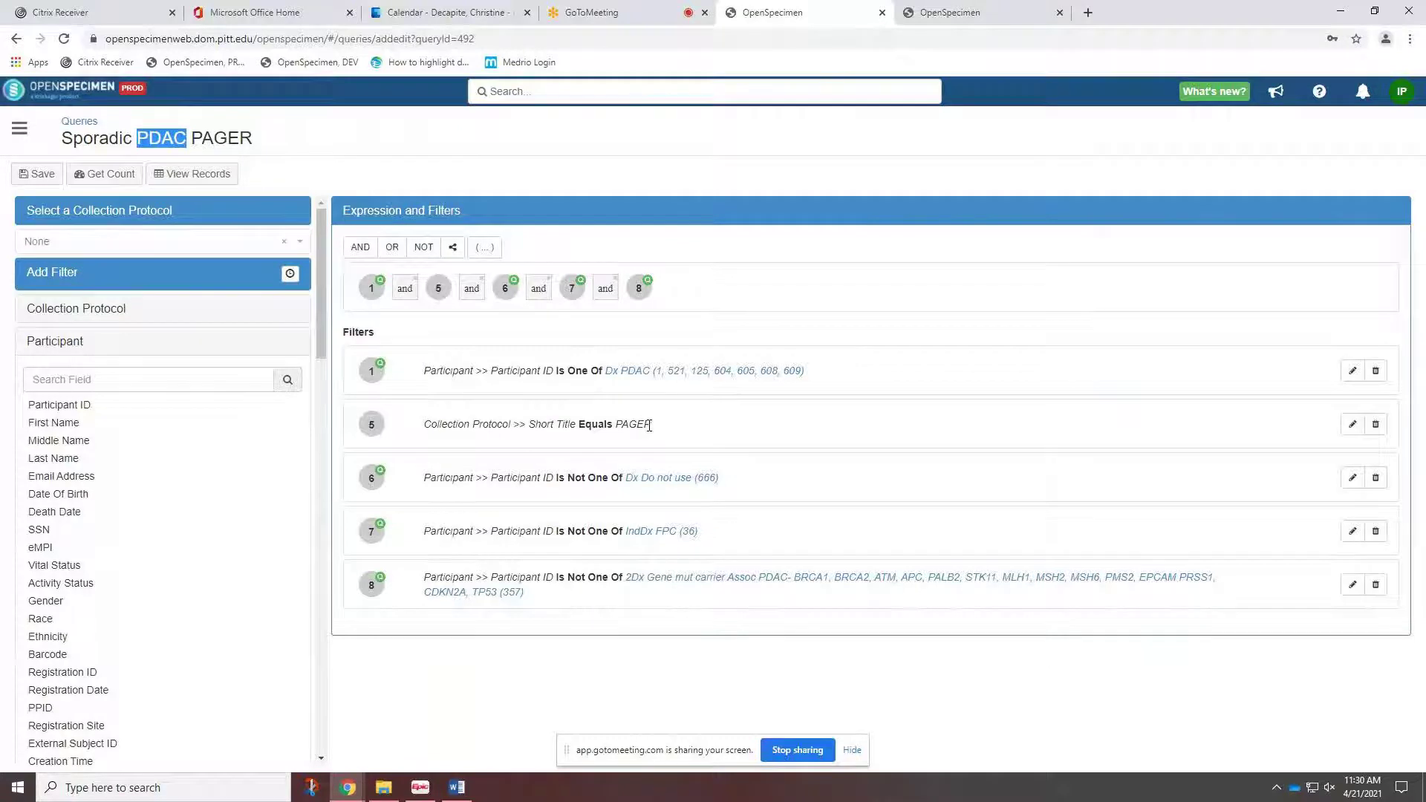
pyautogui.click(1348, 433)
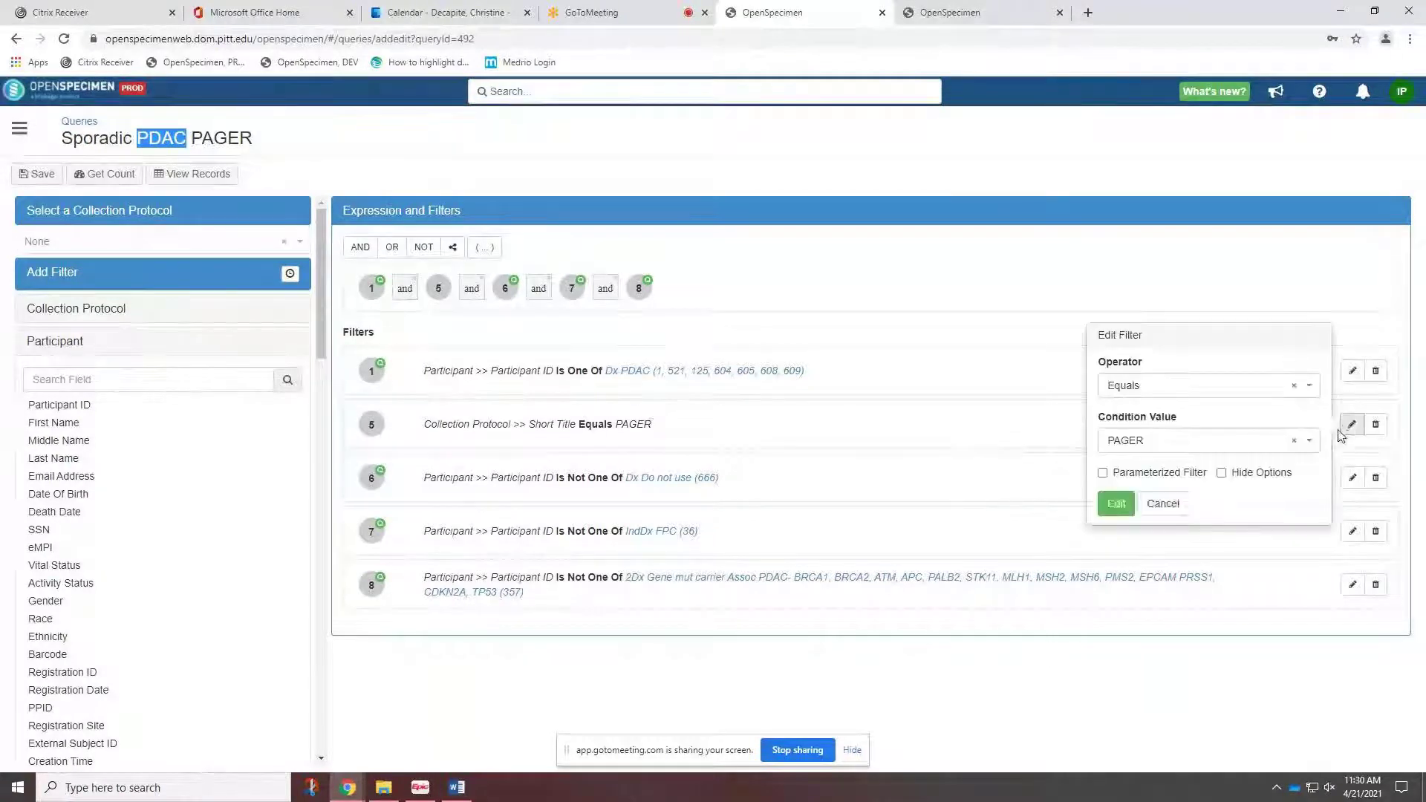
pyautogui.click(1163, 504)
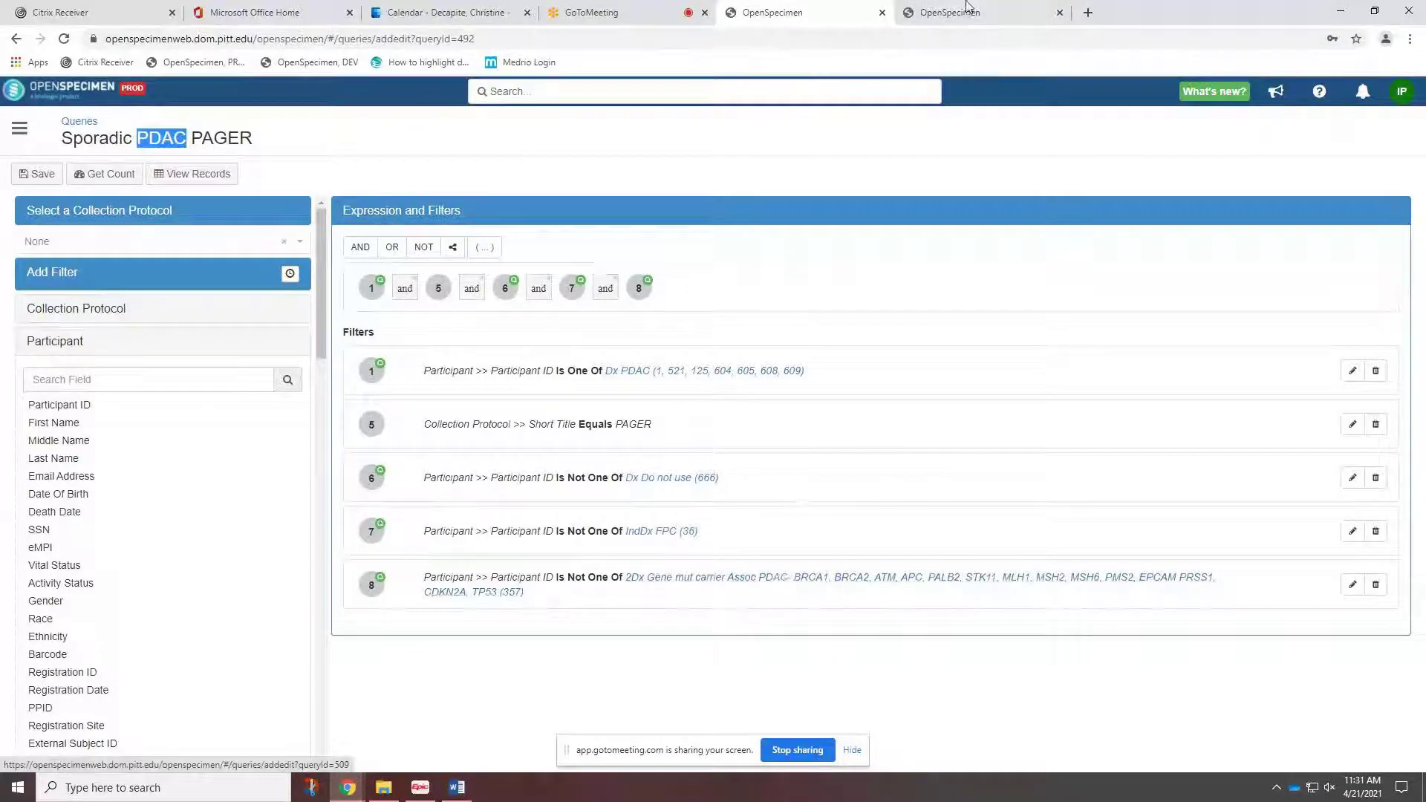
# - Open the "2Dx Gene mut carrier Assoc PDAC" subquery and examine its filters and the and/or expression combining them
pyautogui.click(783, 580)
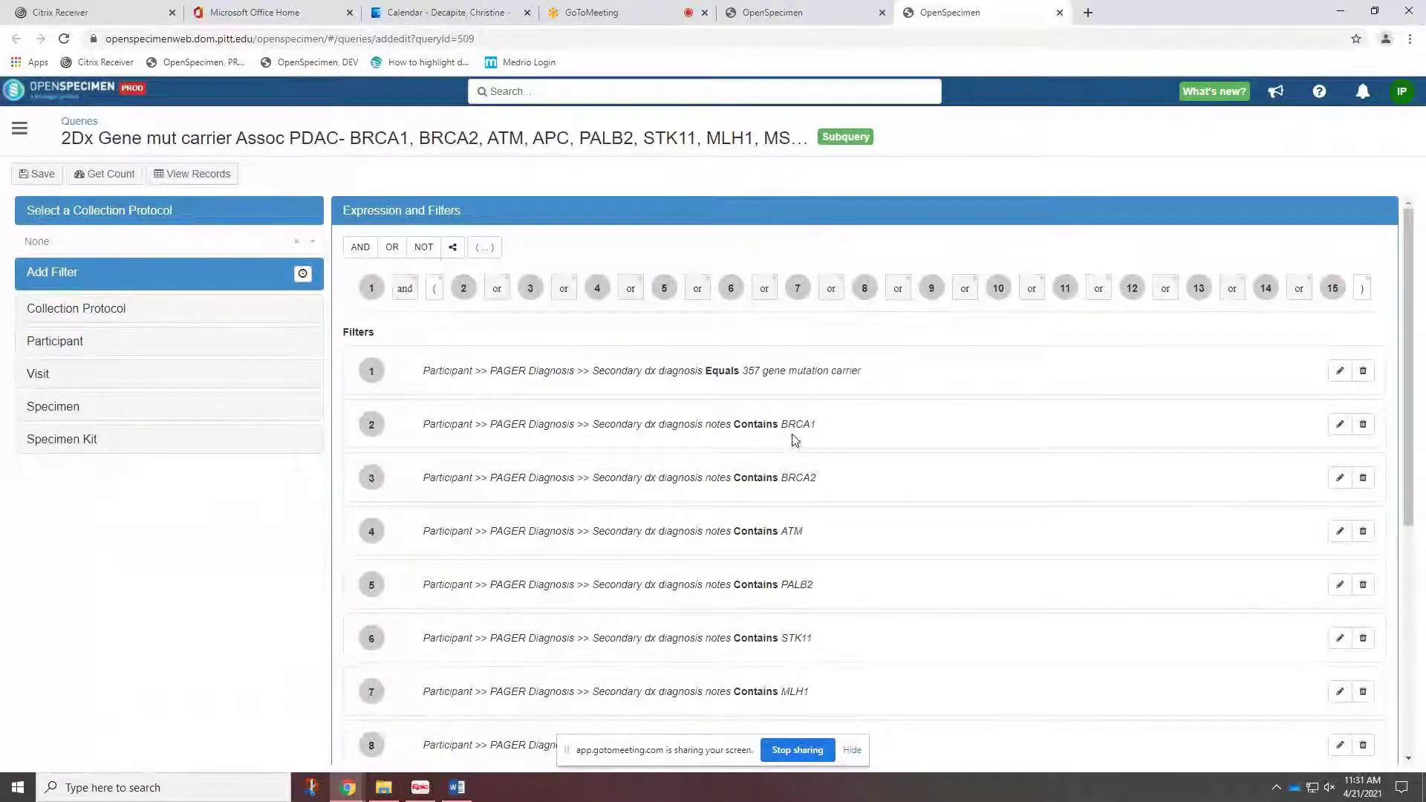
pyautogui.scroll(-4, 809, 445)
pyautogui.scroll(-1, 845, 476)
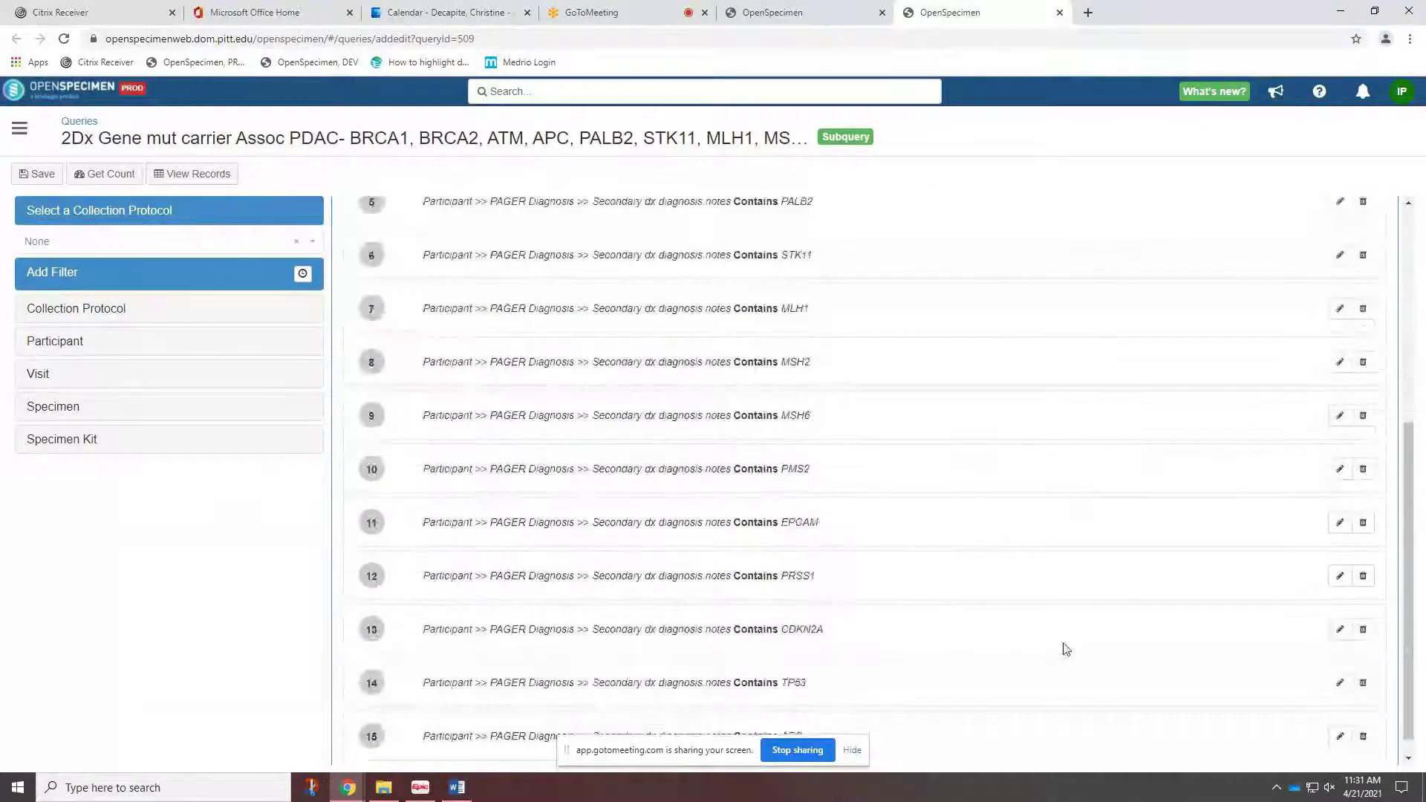
pyautogui.scroll(6, 1054, 646)
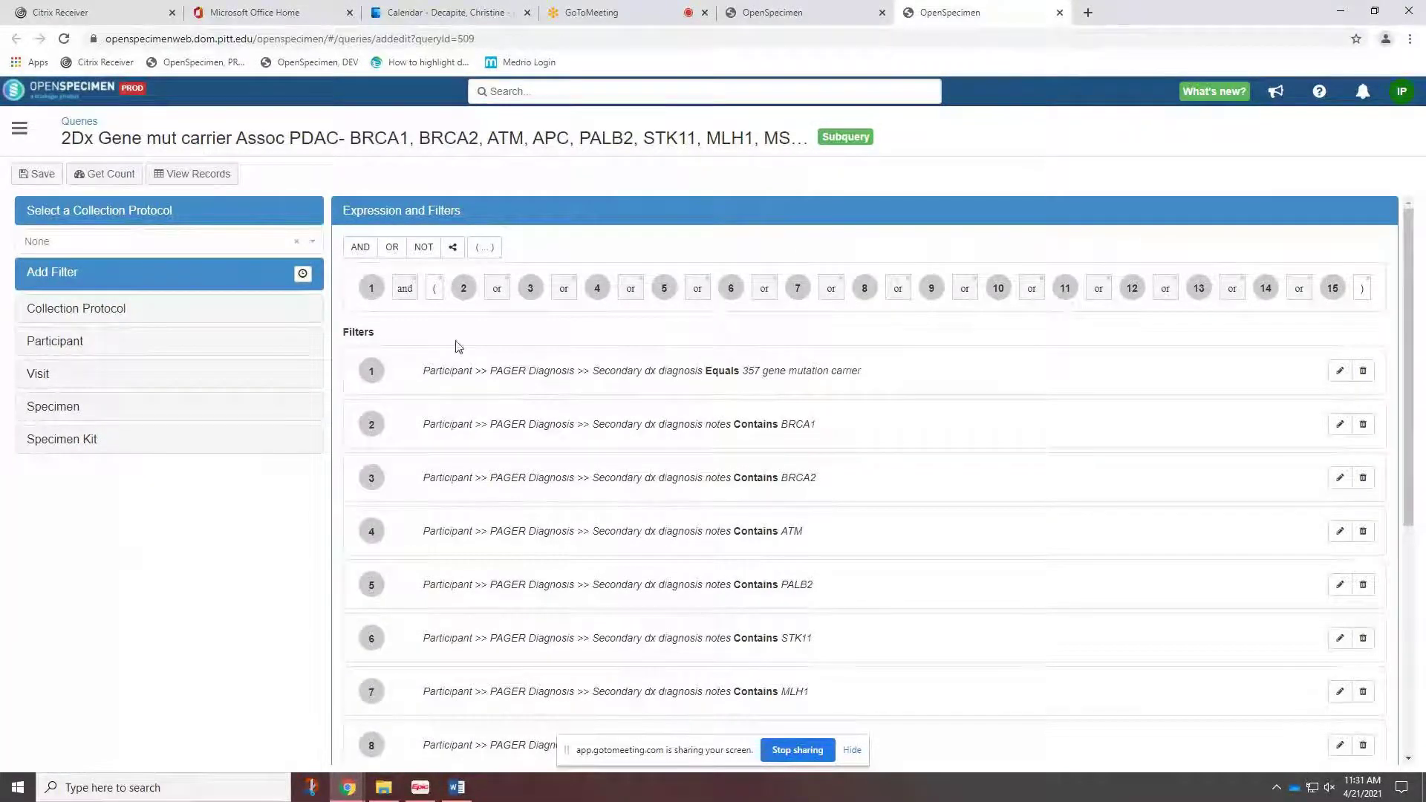
pyautogui.moveTo(374, 294)
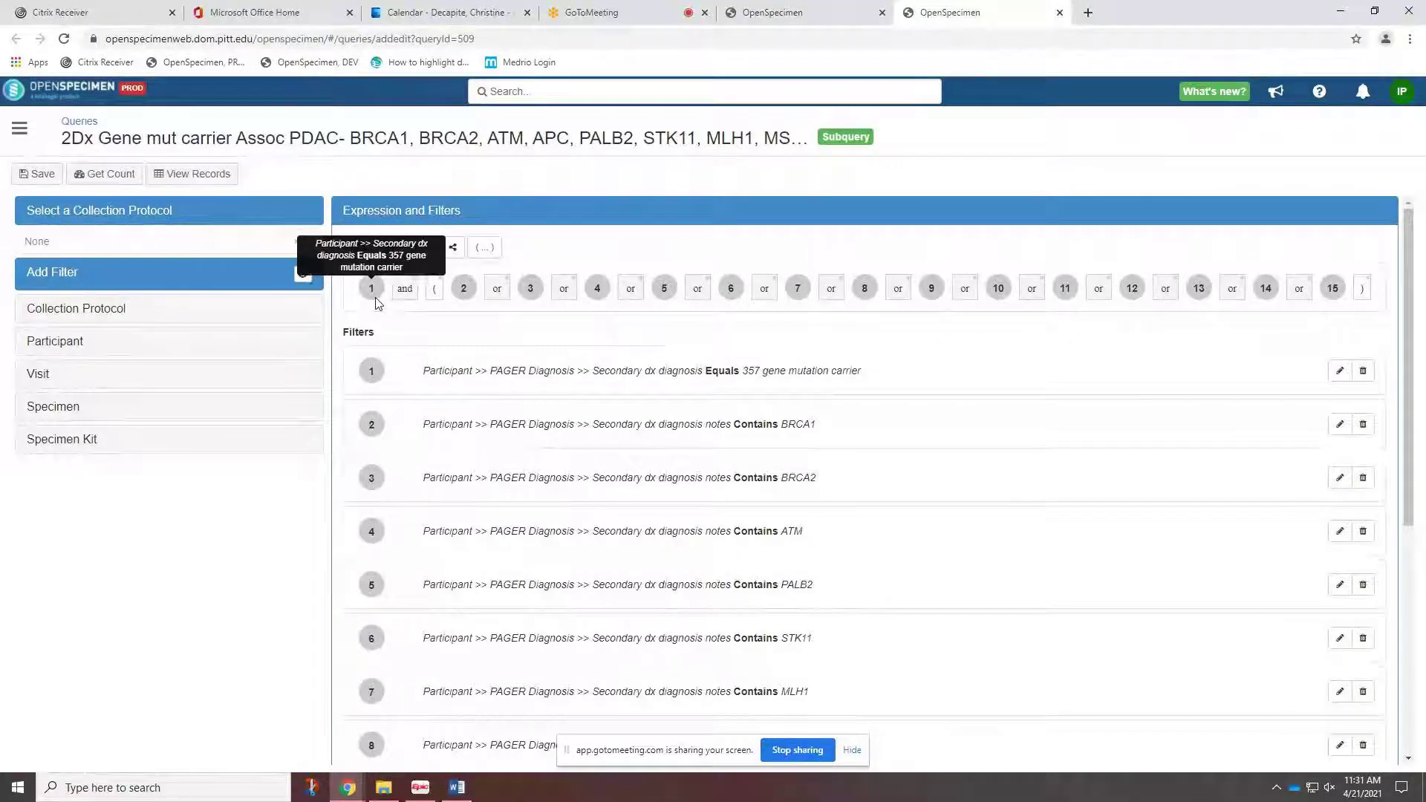
pyautogui.moveTo(463, 291)
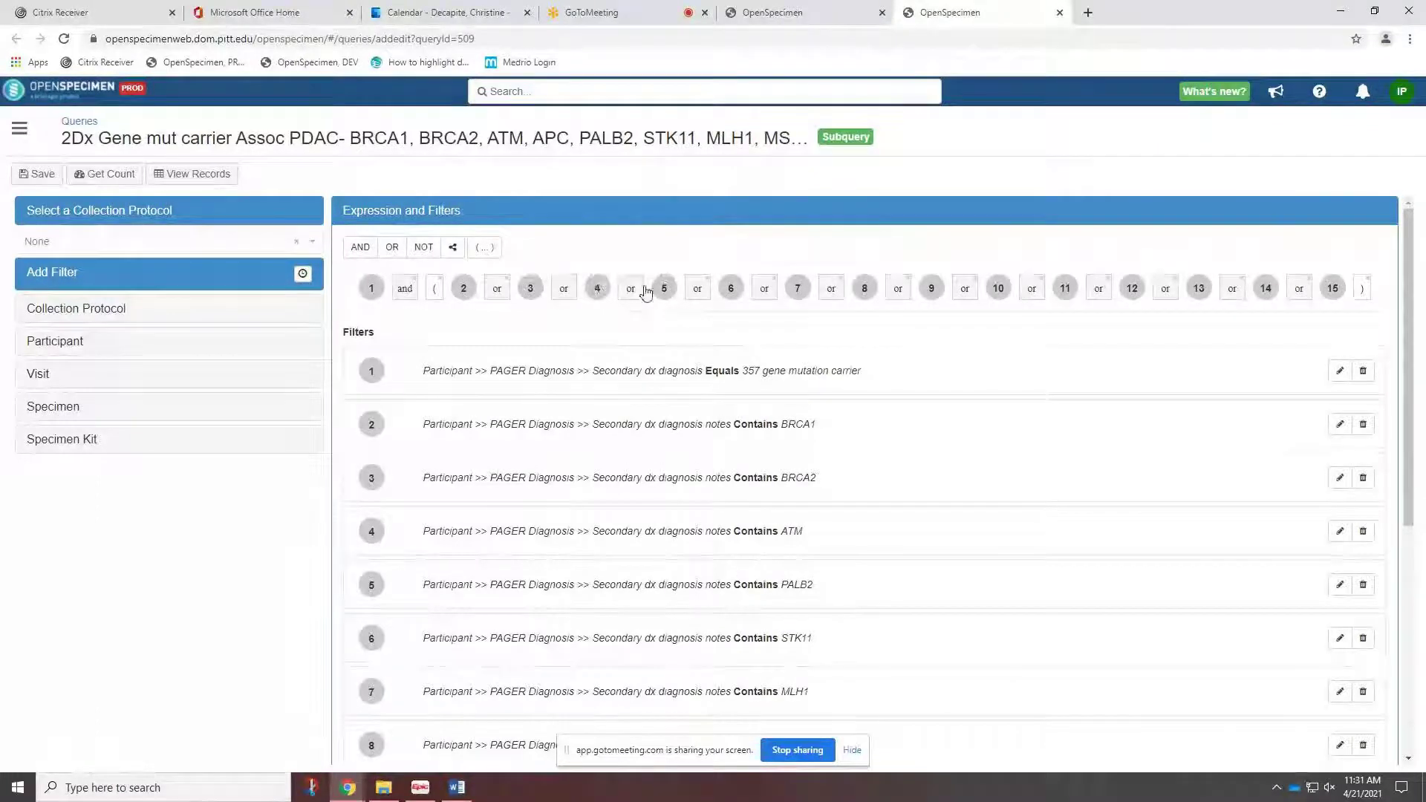
pyautogui.moveTo(737, 295)
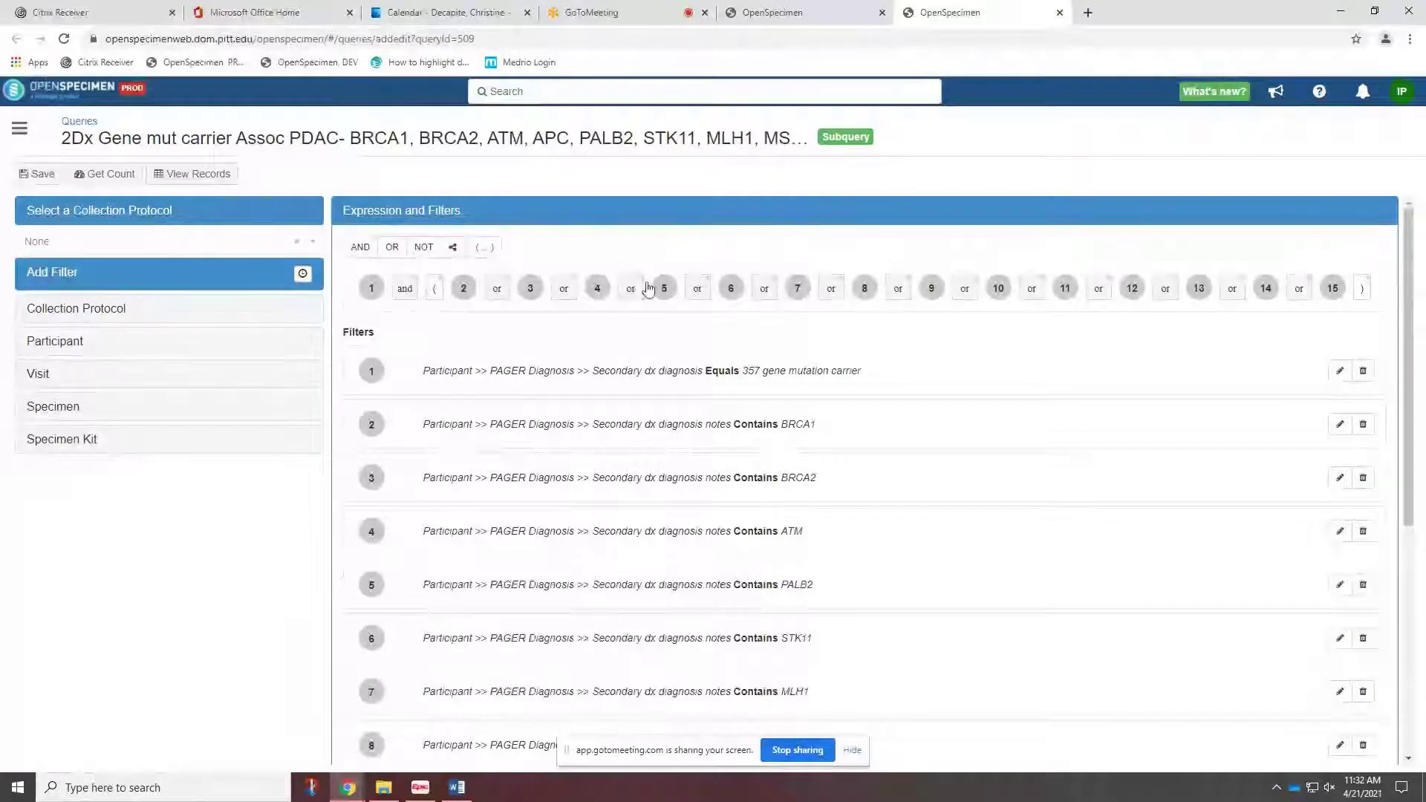
pyautogui.scroll(-1, 770, 318)
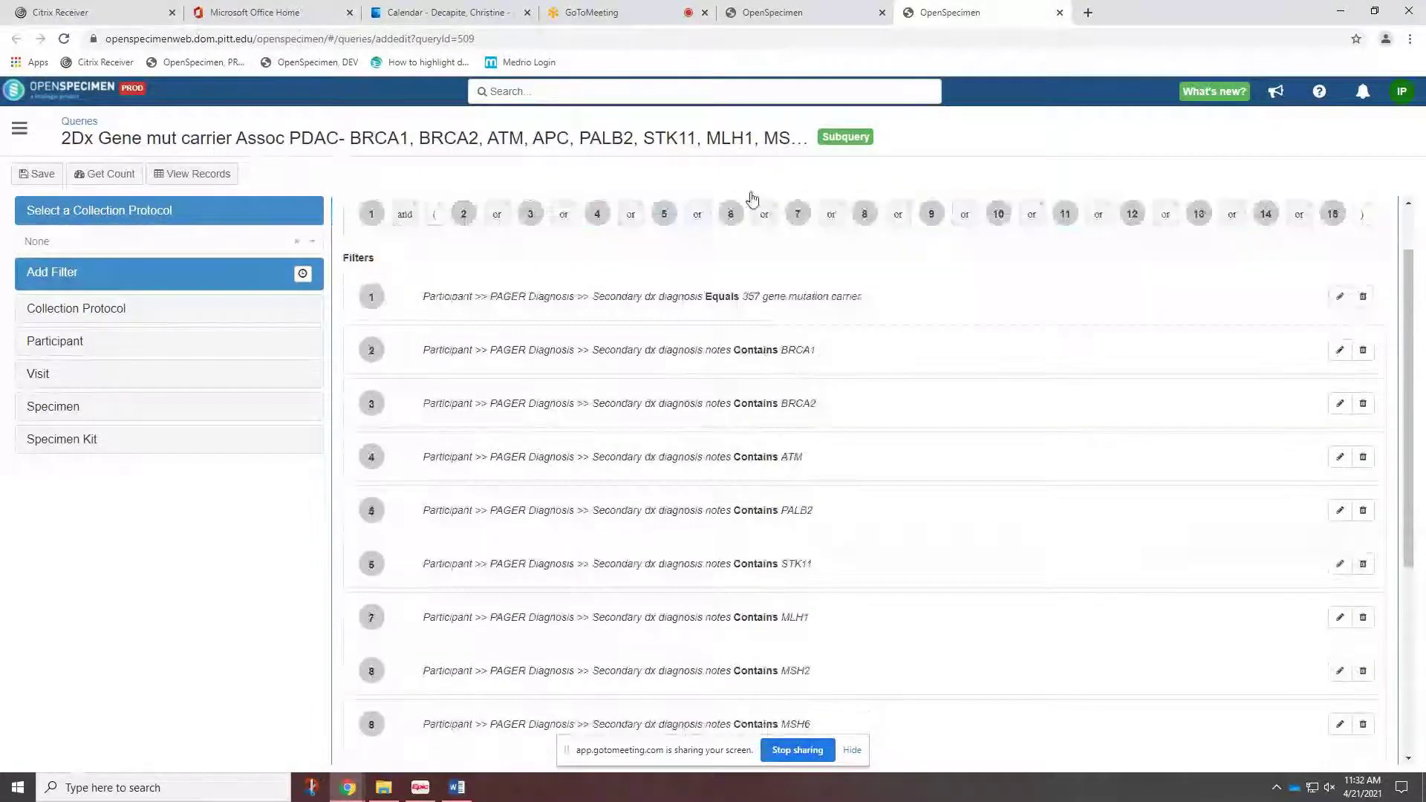
# - Return to the "Sporadic PDAC PAGER" query, open its "Dx Do not use (666)" subquery and view that subquery's records
pyautogui.click(793, 6)
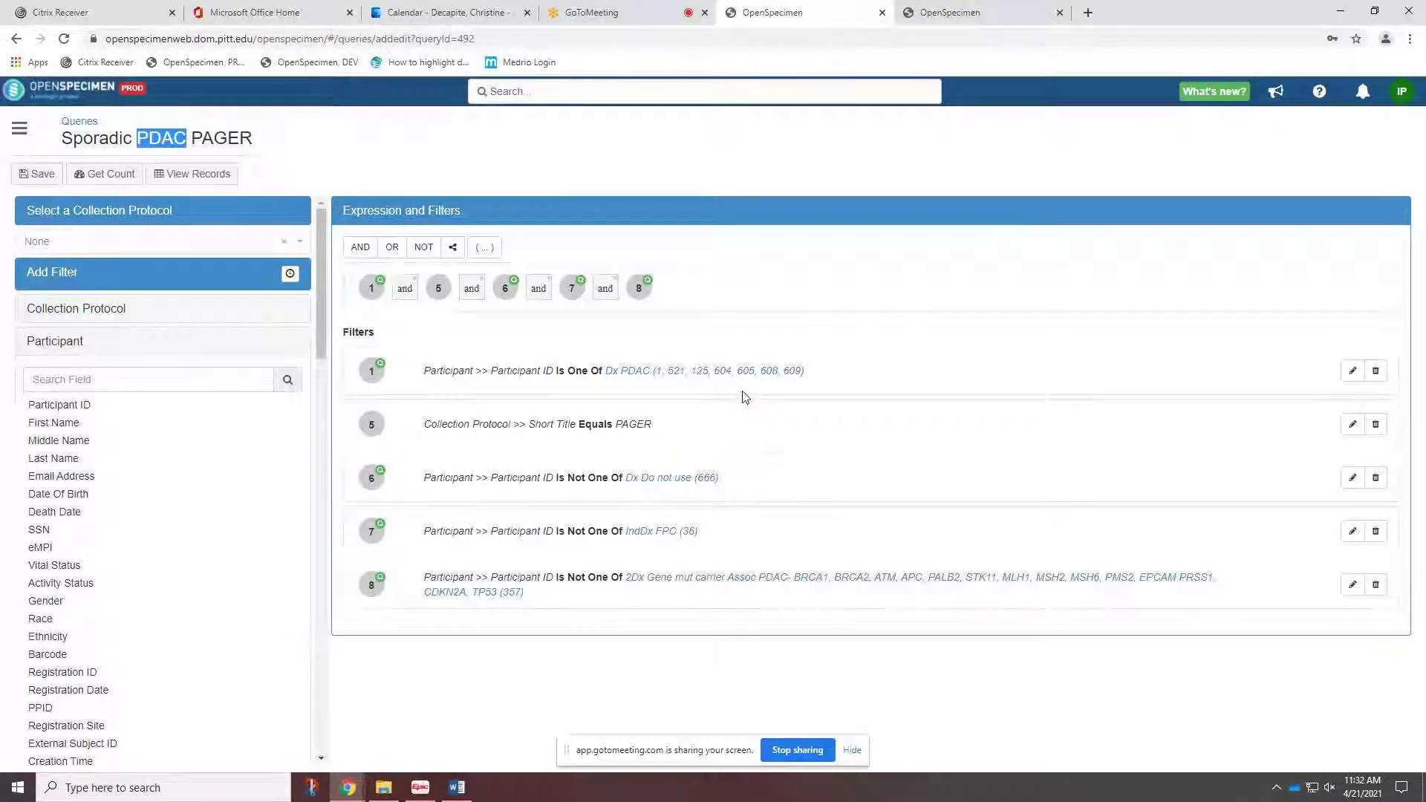
pyautogui.click(702, 478)
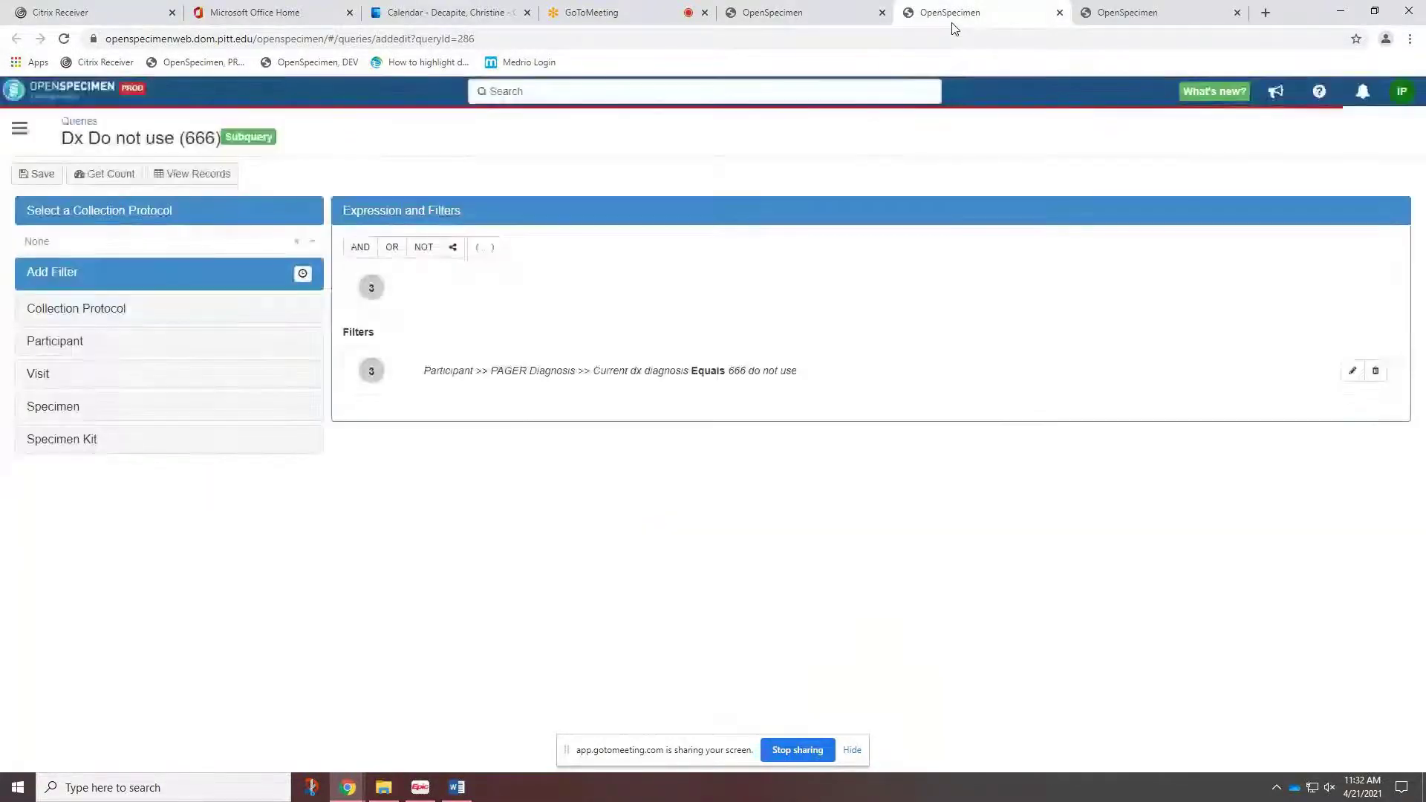
pyautogui.click(189, 174)
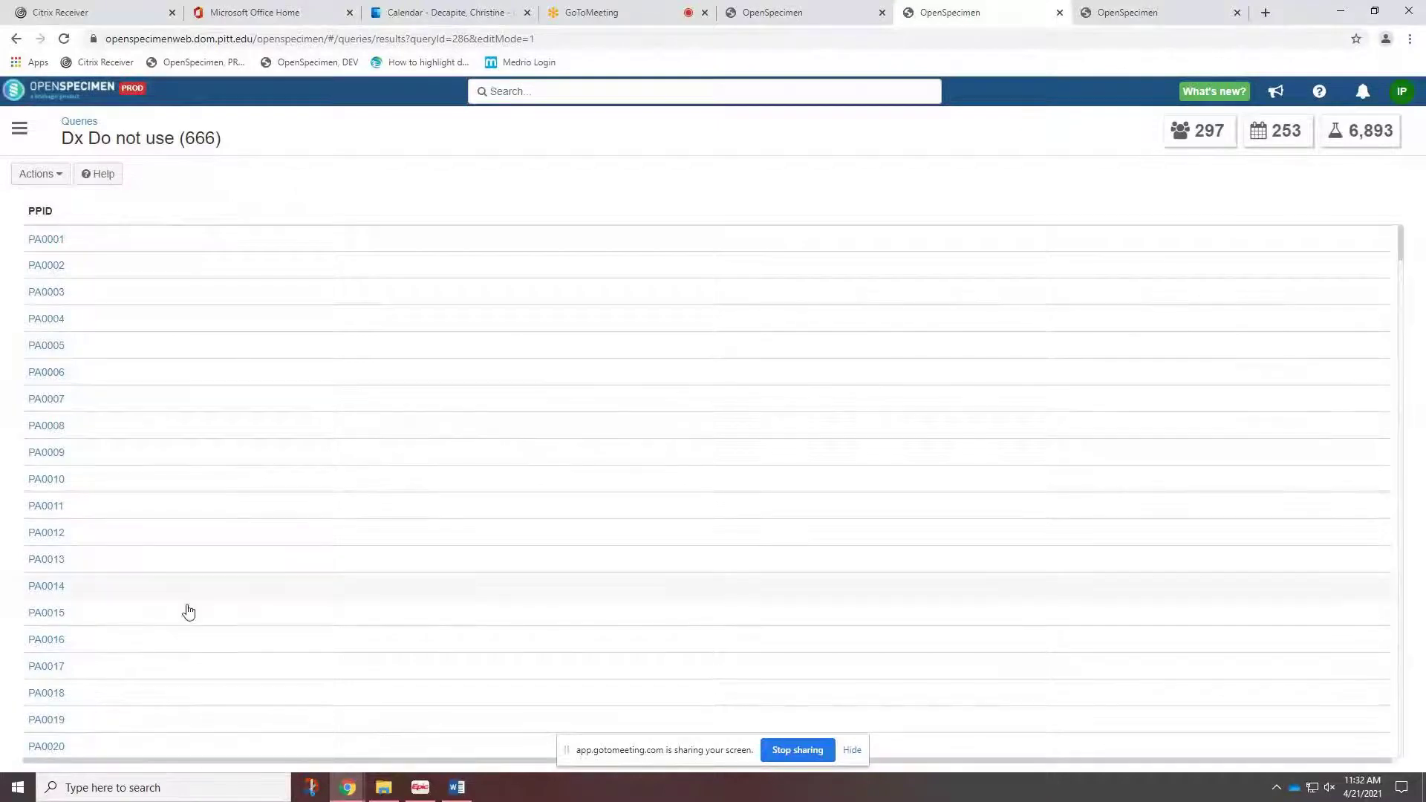
# - Open the sixteenth participant in the subquery results and display that participant's PAGER Diagnosis form
pyautogui.click(45, 645)
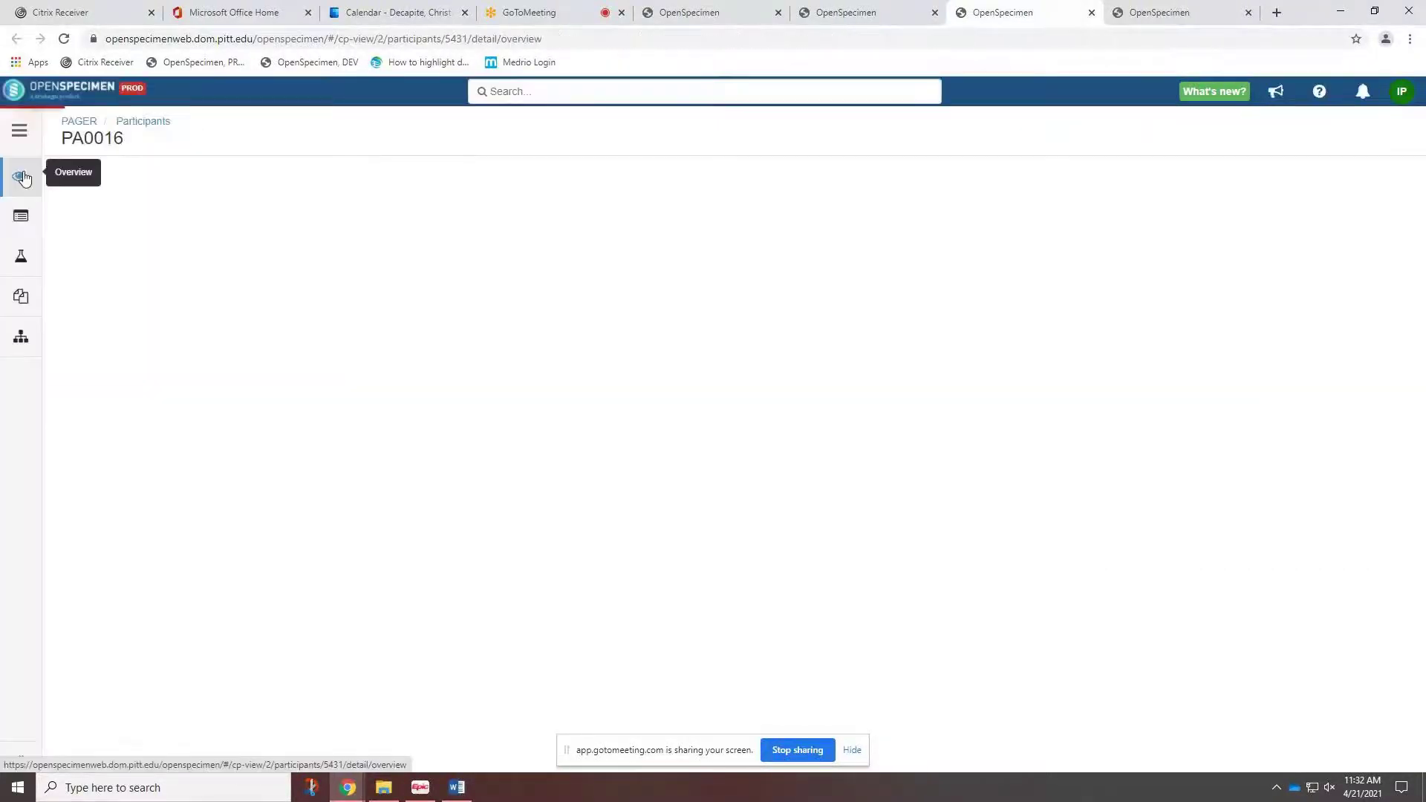
pyautogui.click(20, 296)
pyautogui.click(208, 393)
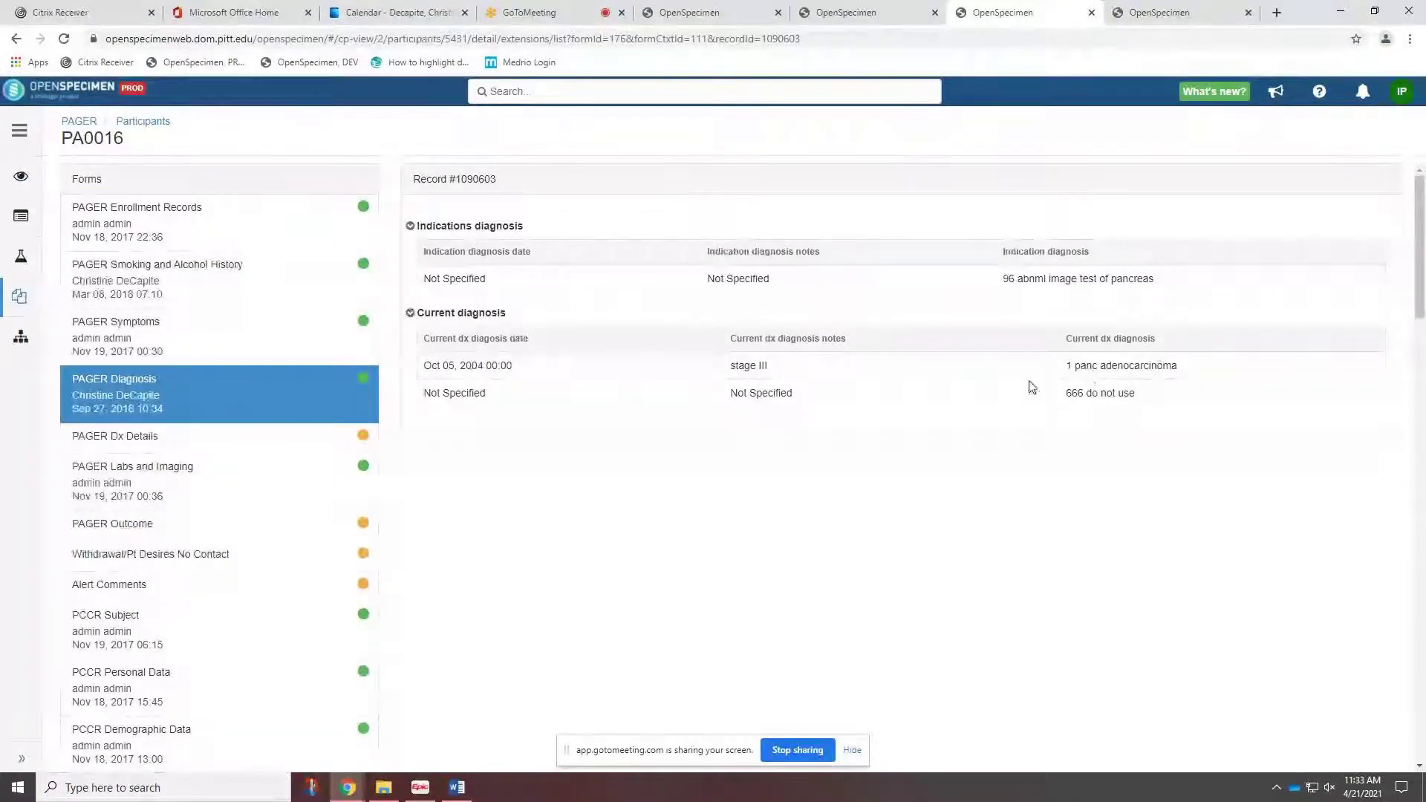
# - Examine the current diagnosis entries on the PAGER Diagnosis form, comparing their diagnosis dates and diagnosis codes
pyautogui.moveTo(1064, 368); pyautogui.dragTo(1181, 366)
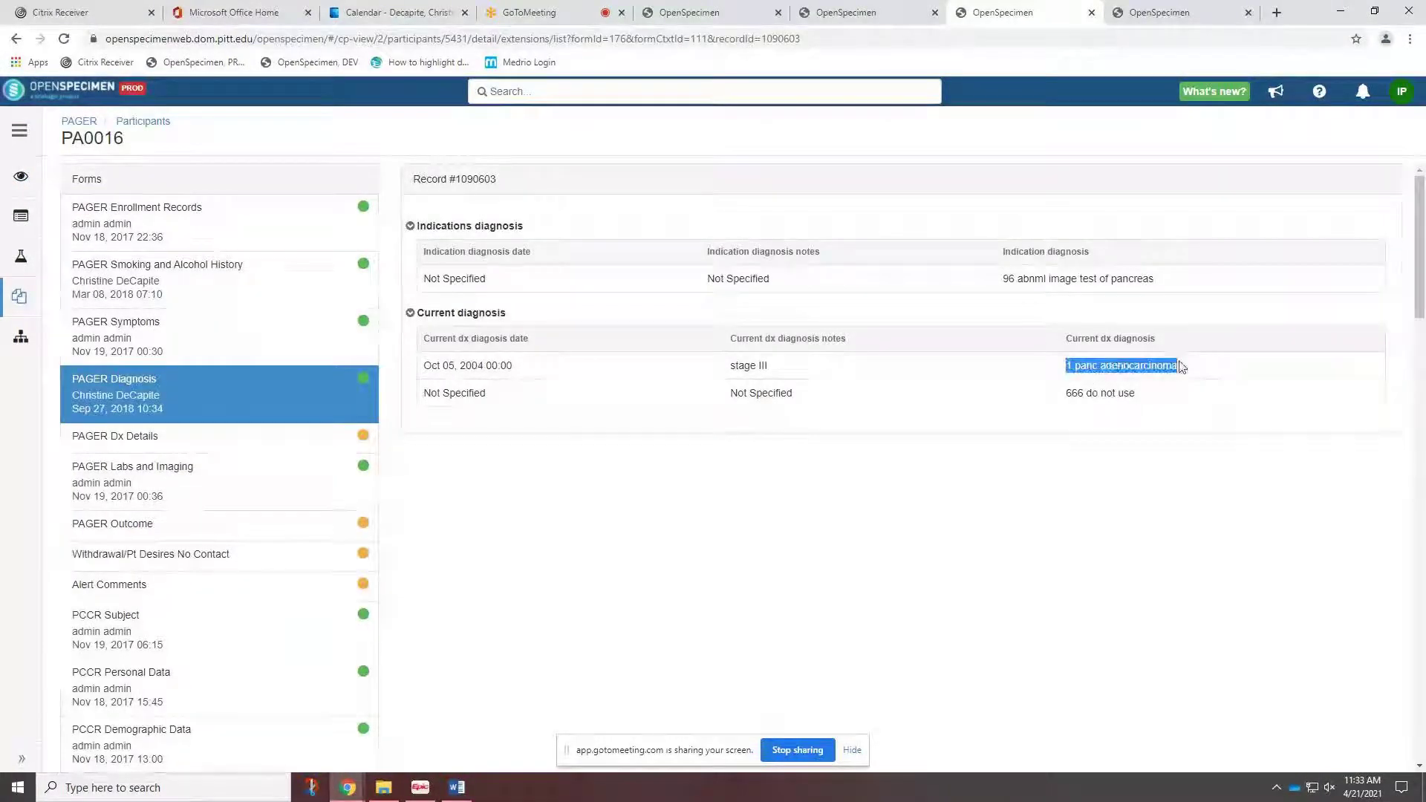
pyautogui.click(1154, 401)
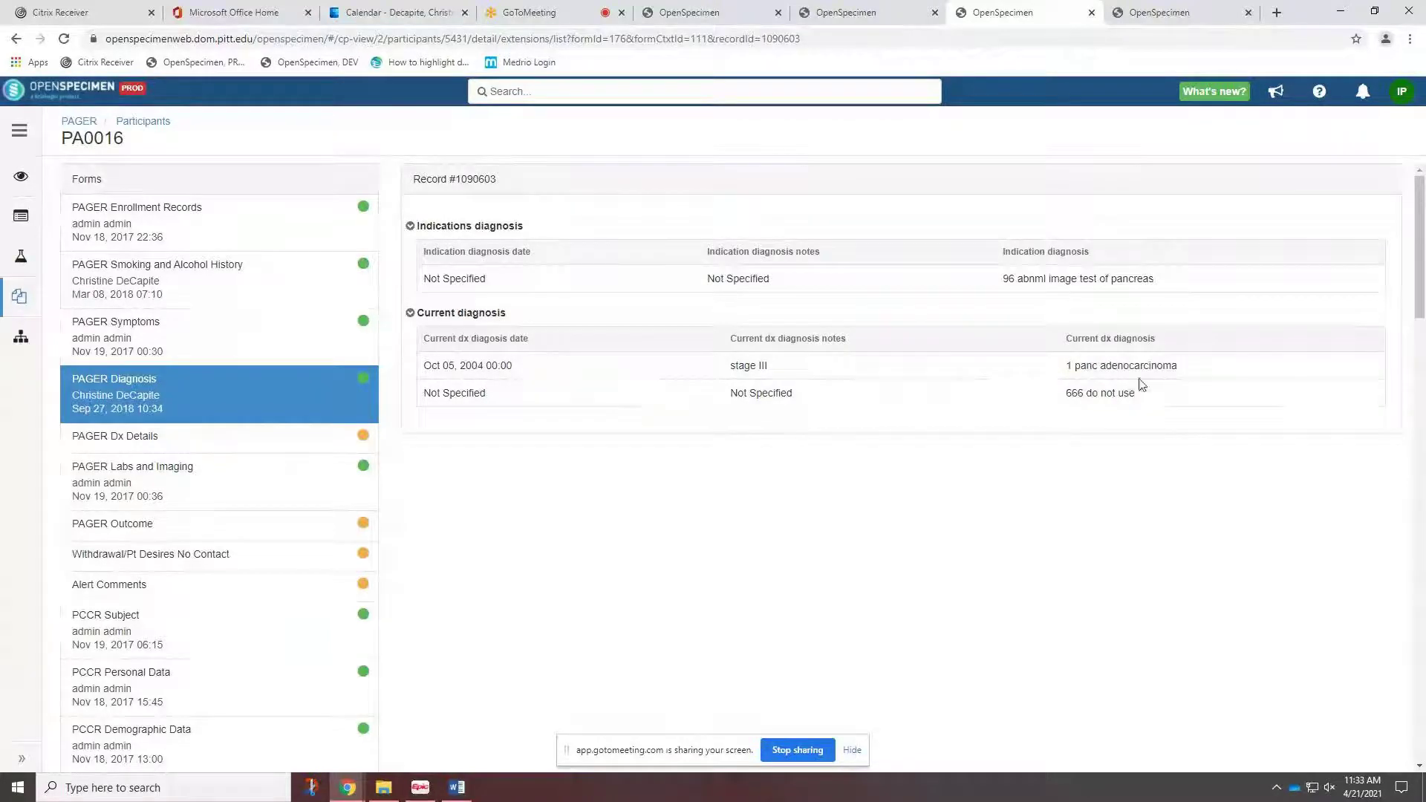
pyautogui.moveTo(486, 366); pyautogui.dragTo(424, 364)
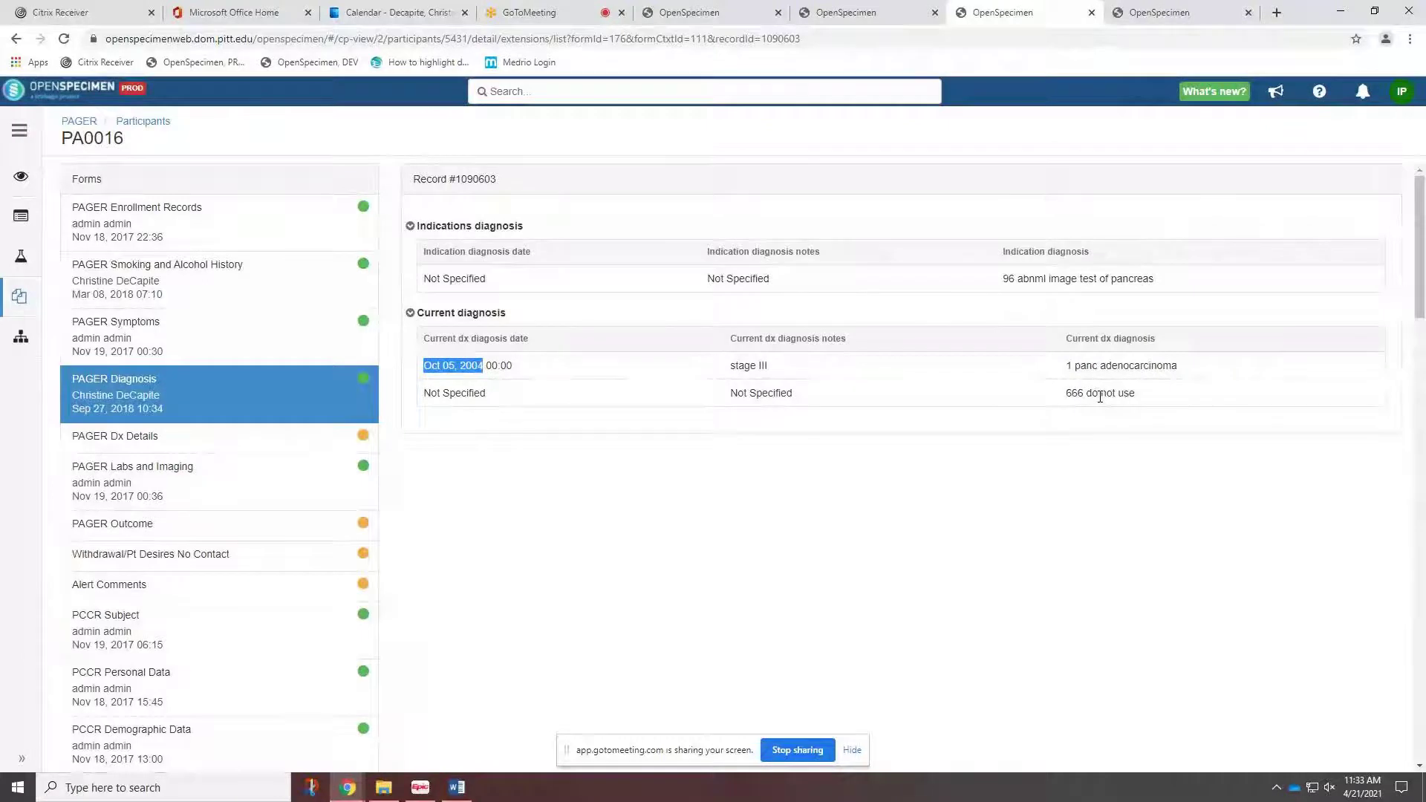
pyautogui.moveTo(1118, 365); pyautogui.dragTo(1179, 367)
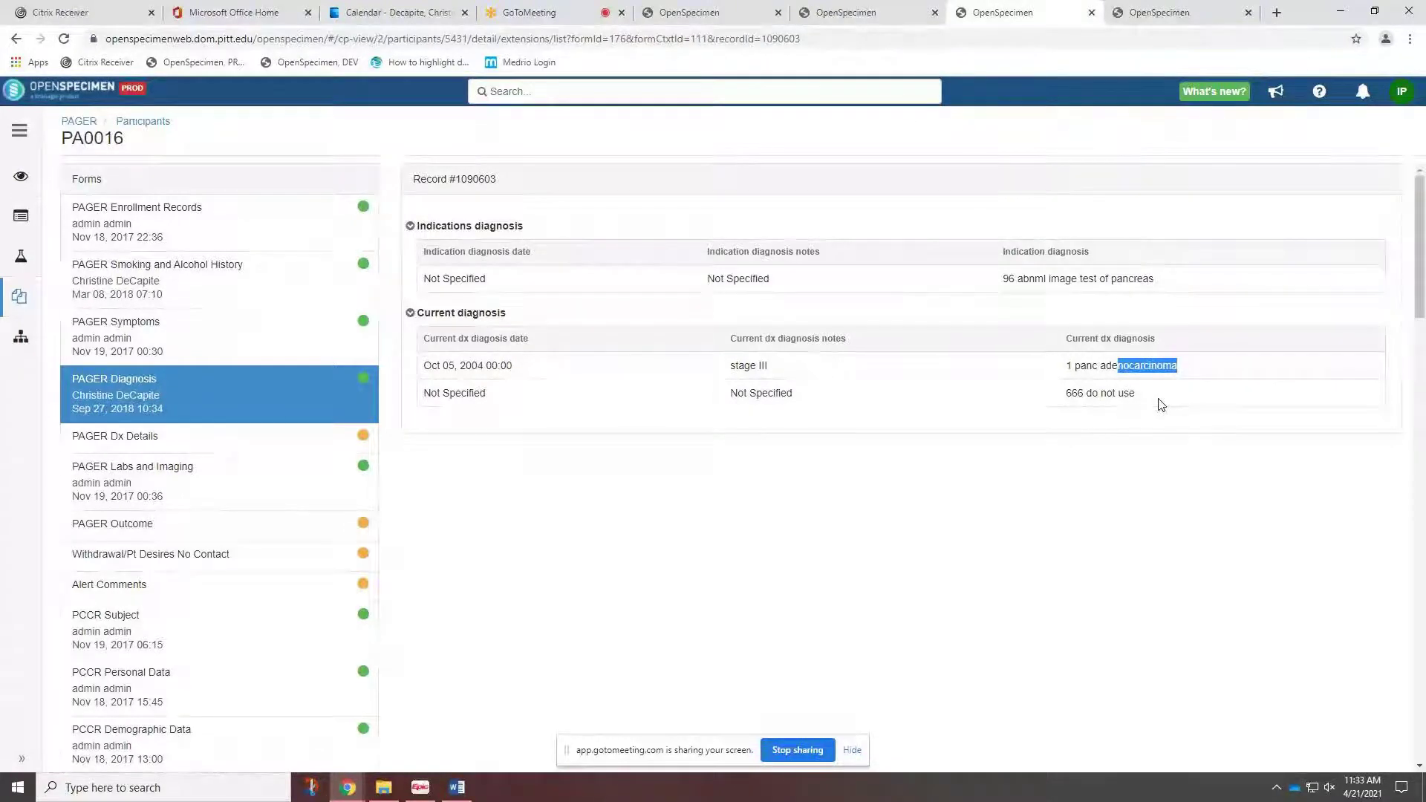
pyautogui.moveTo(1138, 393); pyautogui.dragTo(1049, 407)
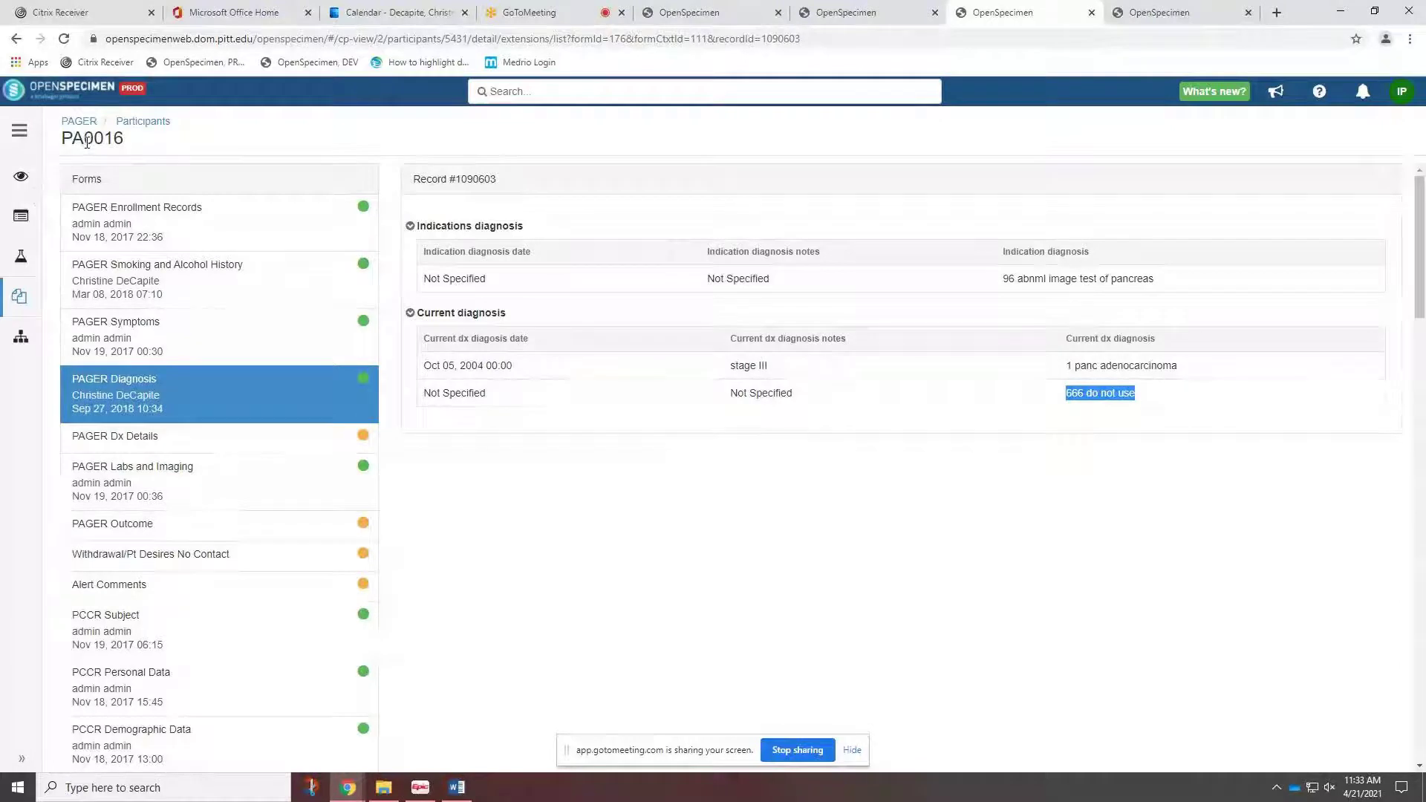
pyautogui.moveTo(1064, 365); pyautogui.dragTo(1118, 397)
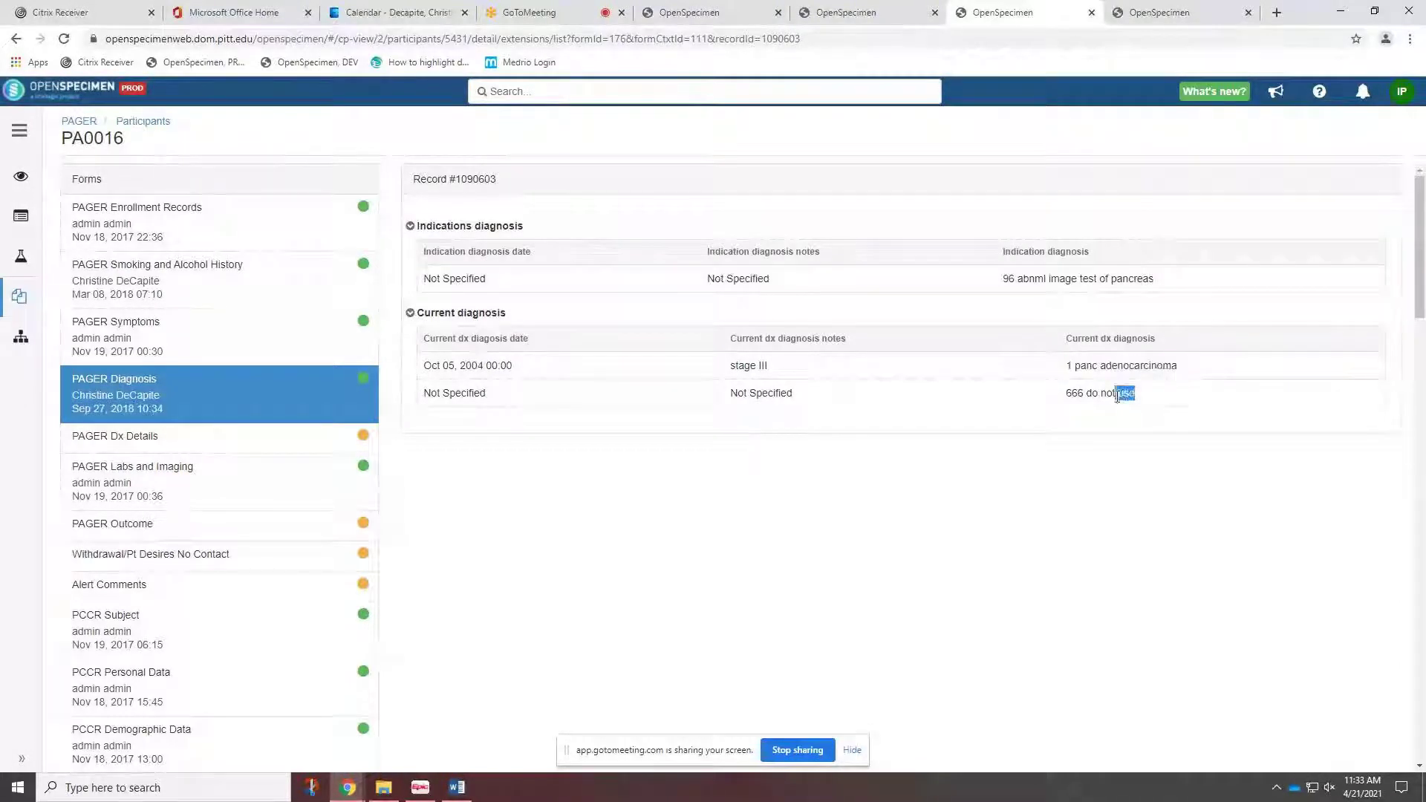
pyautogui.tripleClick(1118, 397)
pyautogui.click(1111, 469)
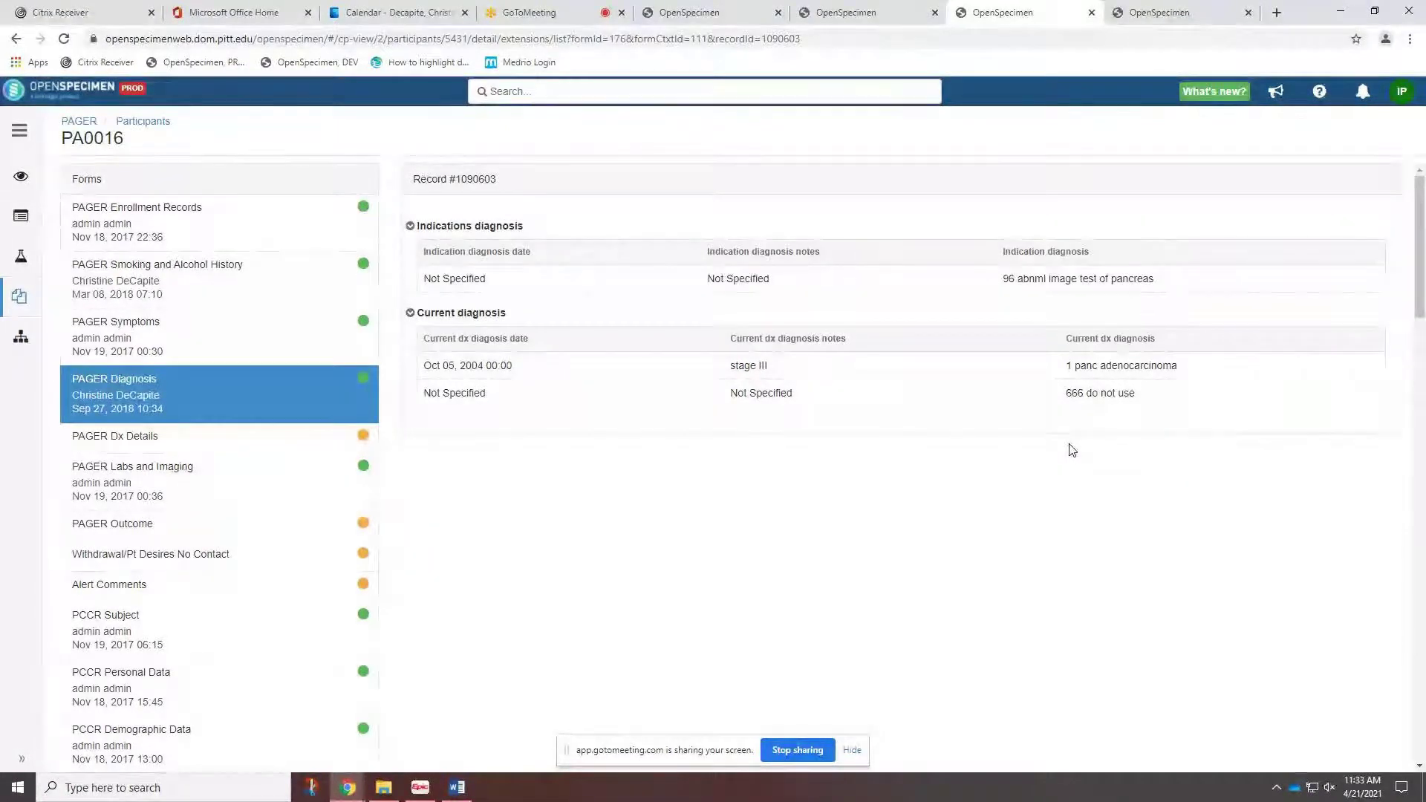
pyautogui.moveTo(1136, 395); pyautogui.dragTo(1056, 400)
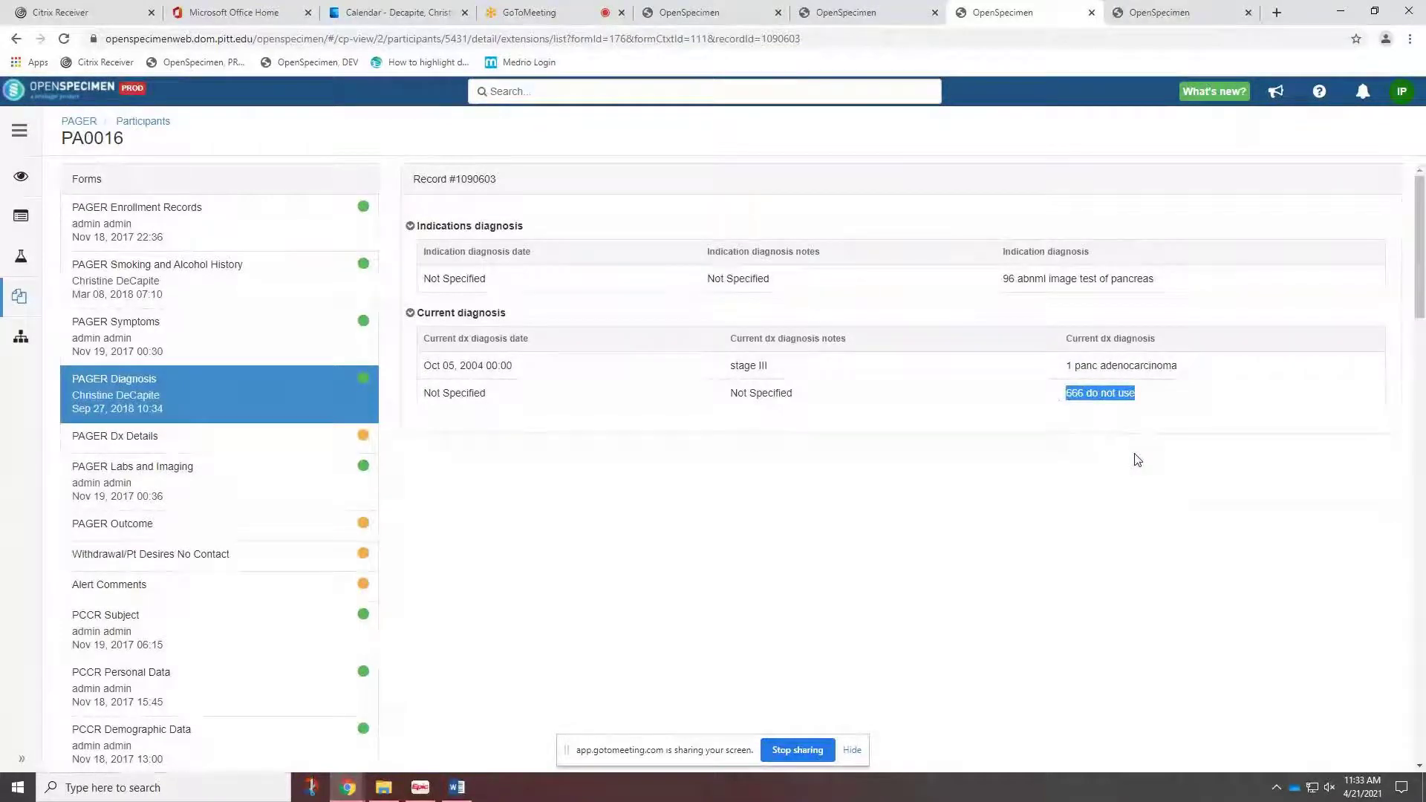
pyautogui.moveTo(1178, 366); pyautogui.dragTo(1070, 368)
pyautogui.click(1222, 349)
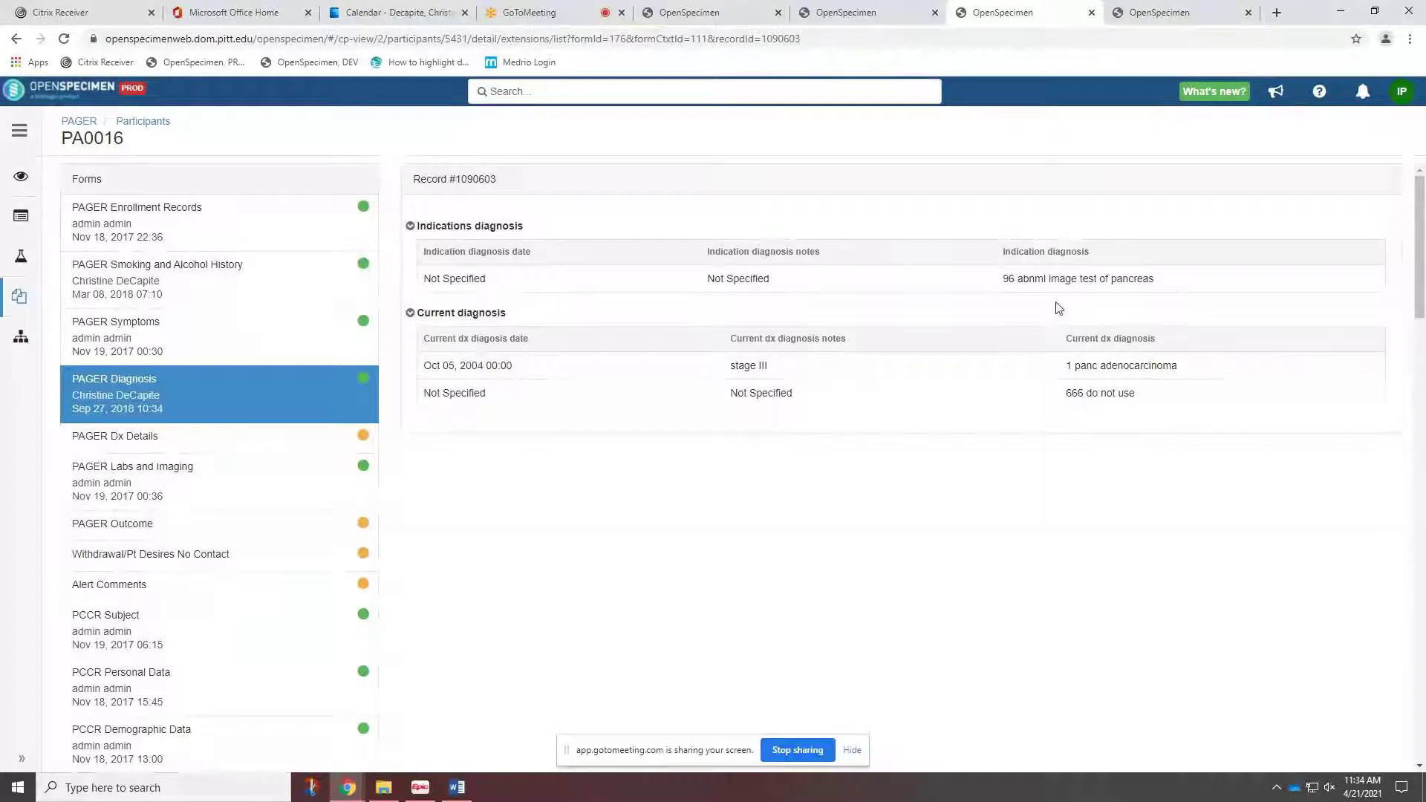
# - Return to the "Sporadic PDAC PAGER" query and review its list of subquery filters
pyautogui.click(870, 13)
pyautogui.click(724, 11)
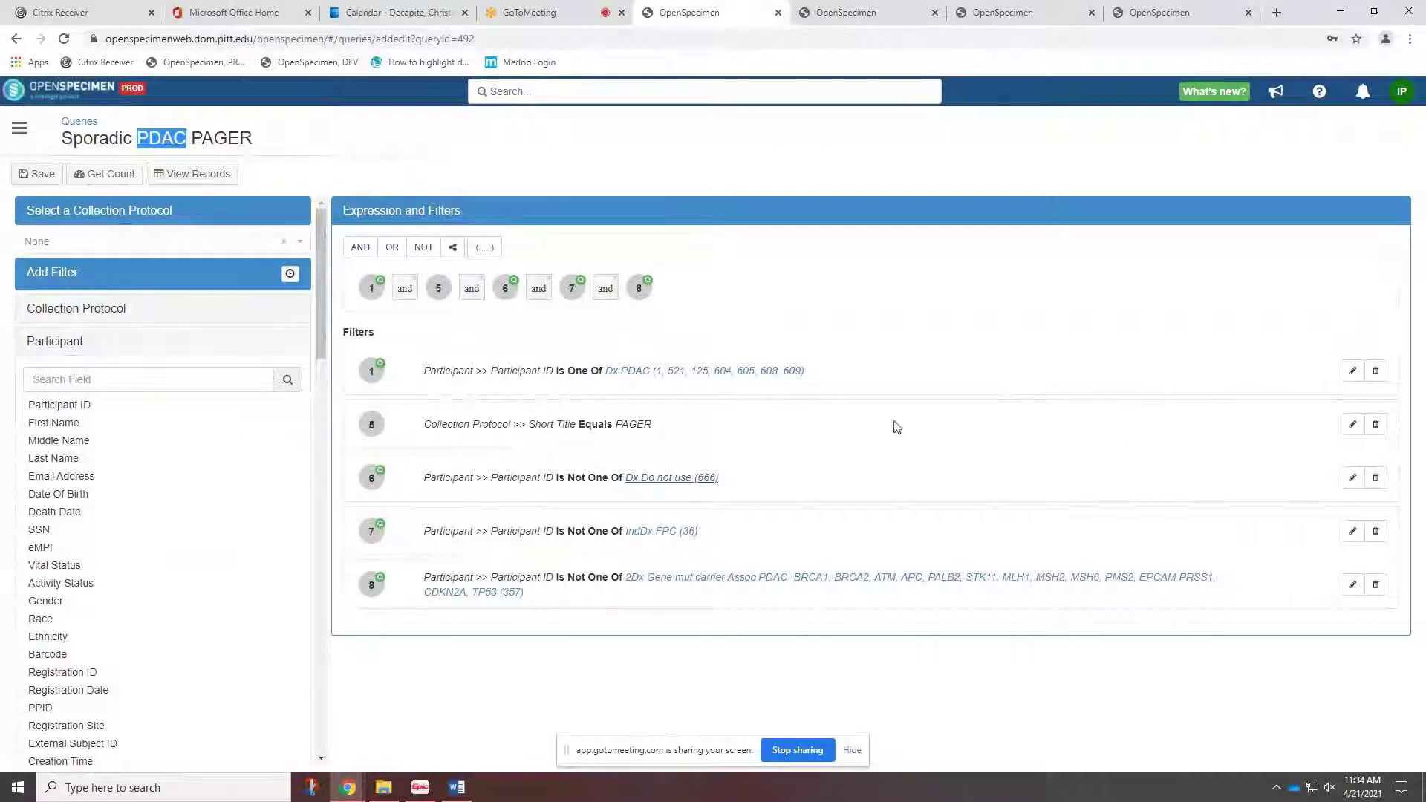
pyautogui.click(755, 436)
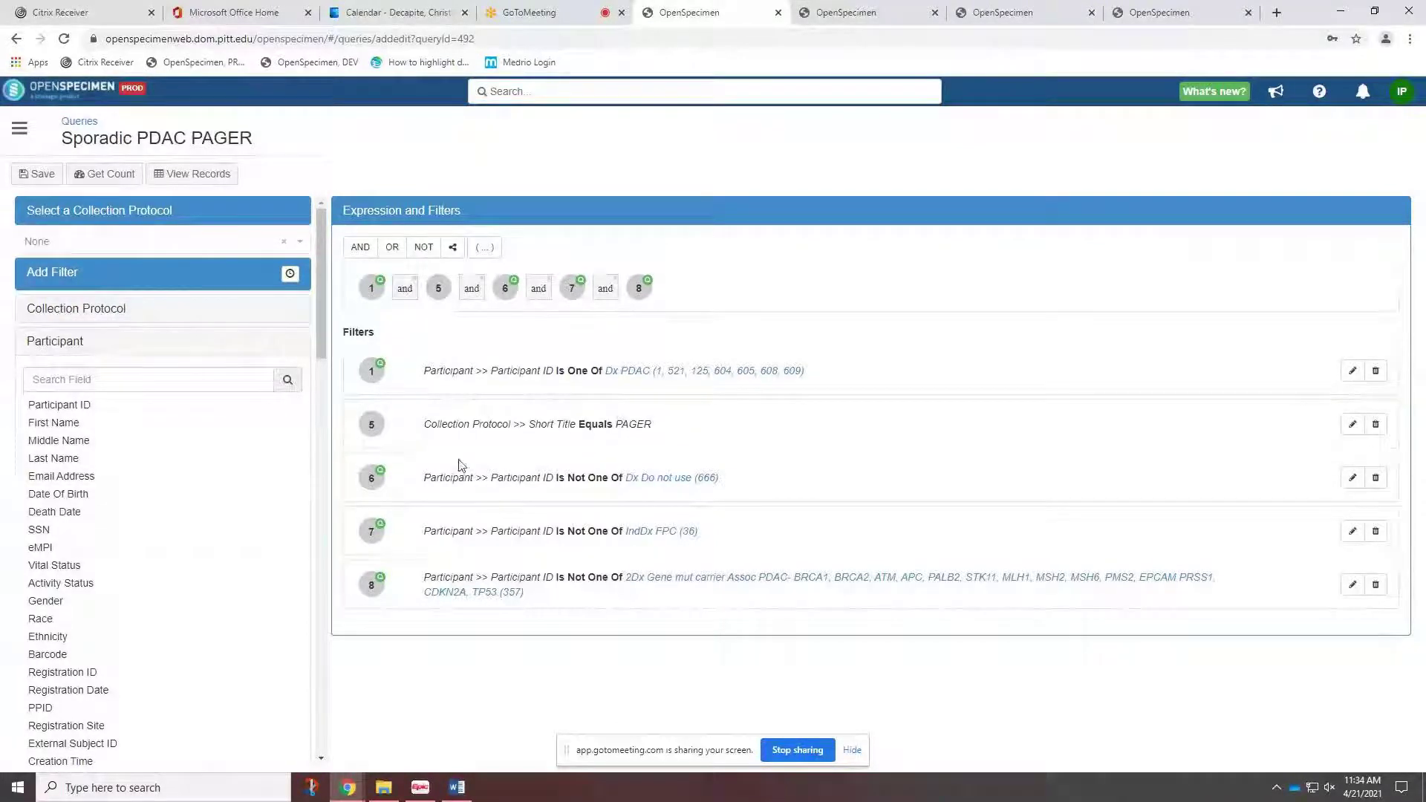
# - Start a Participant ID filter with the operator Is Not One Of, based on the records of another query
pyautogui.click(174, 410)
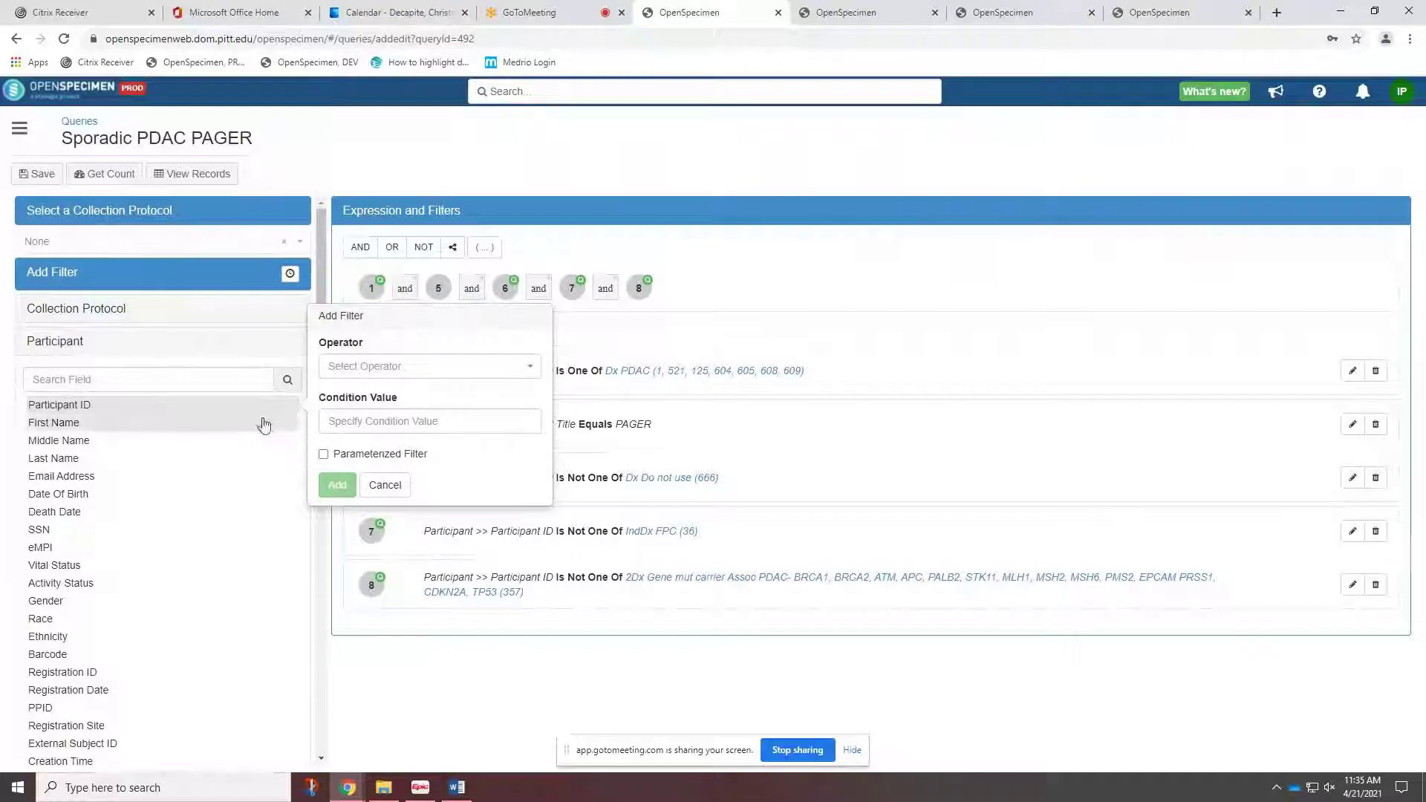
pyautogui.click(415, 366)
pyautogui.scroll(-2, 435, 468)
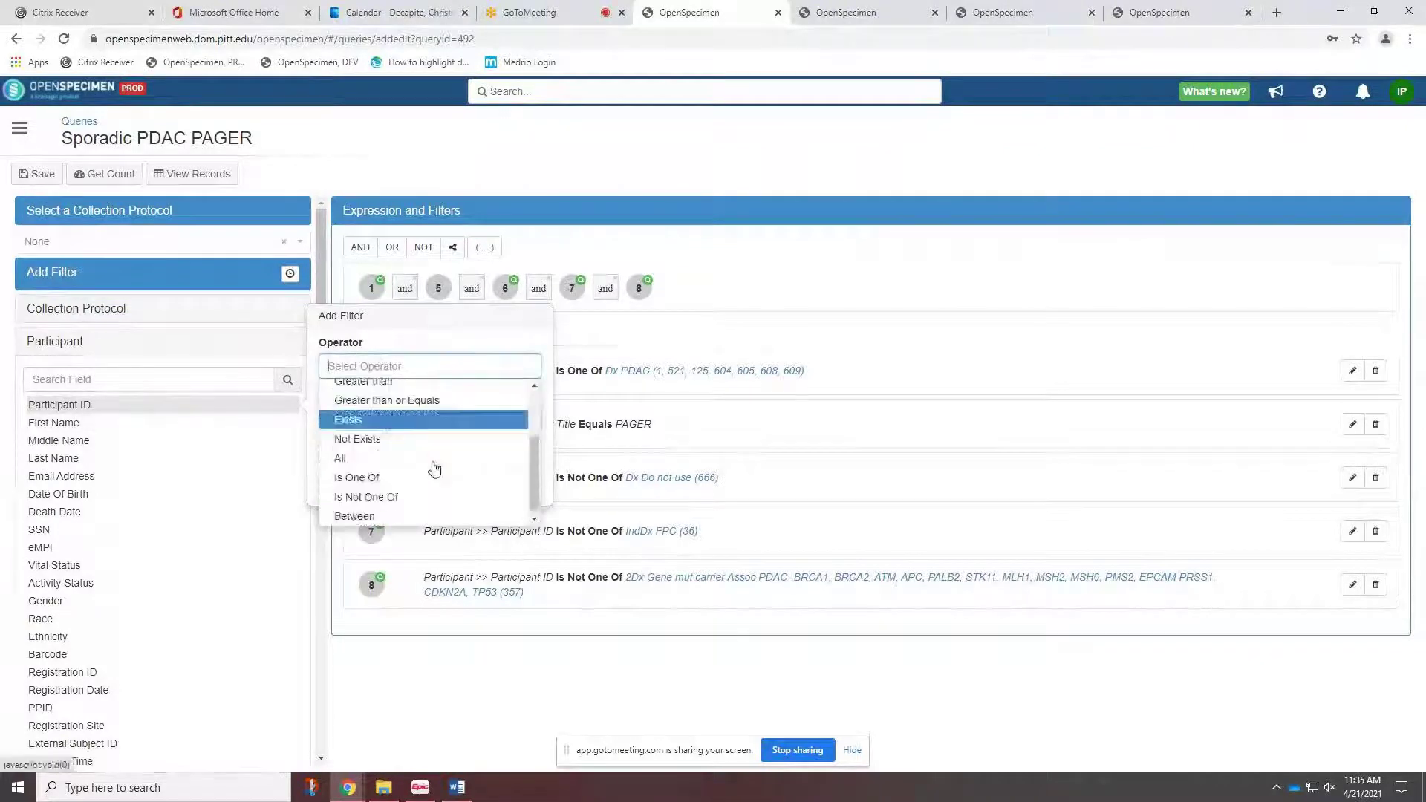
pyautogui.click(466, 496)
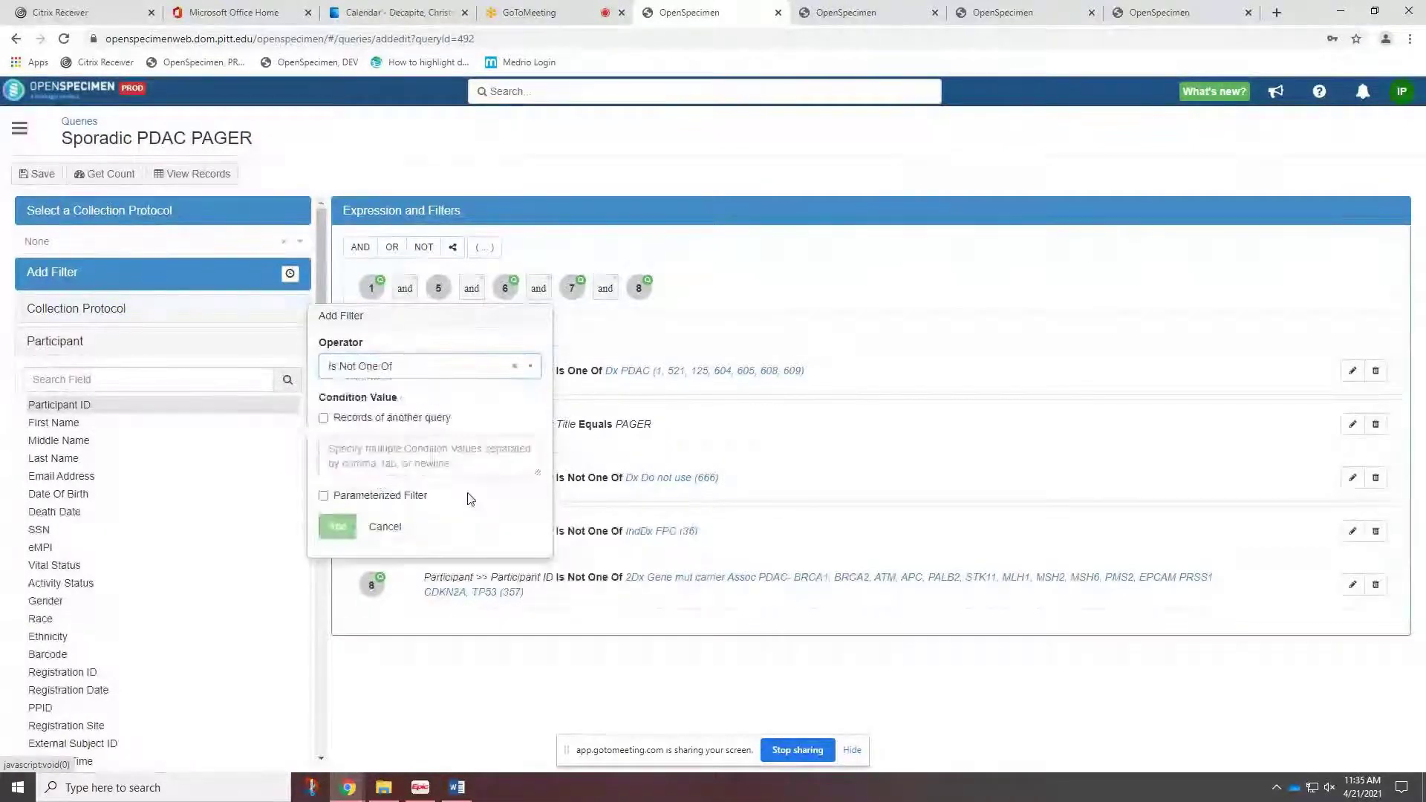
pyautogui.click(393, 418)
# - Choose the "Specimens sent to Bake Off 3" query as the condition value and add the filter
pyautogui.click(482, 449)
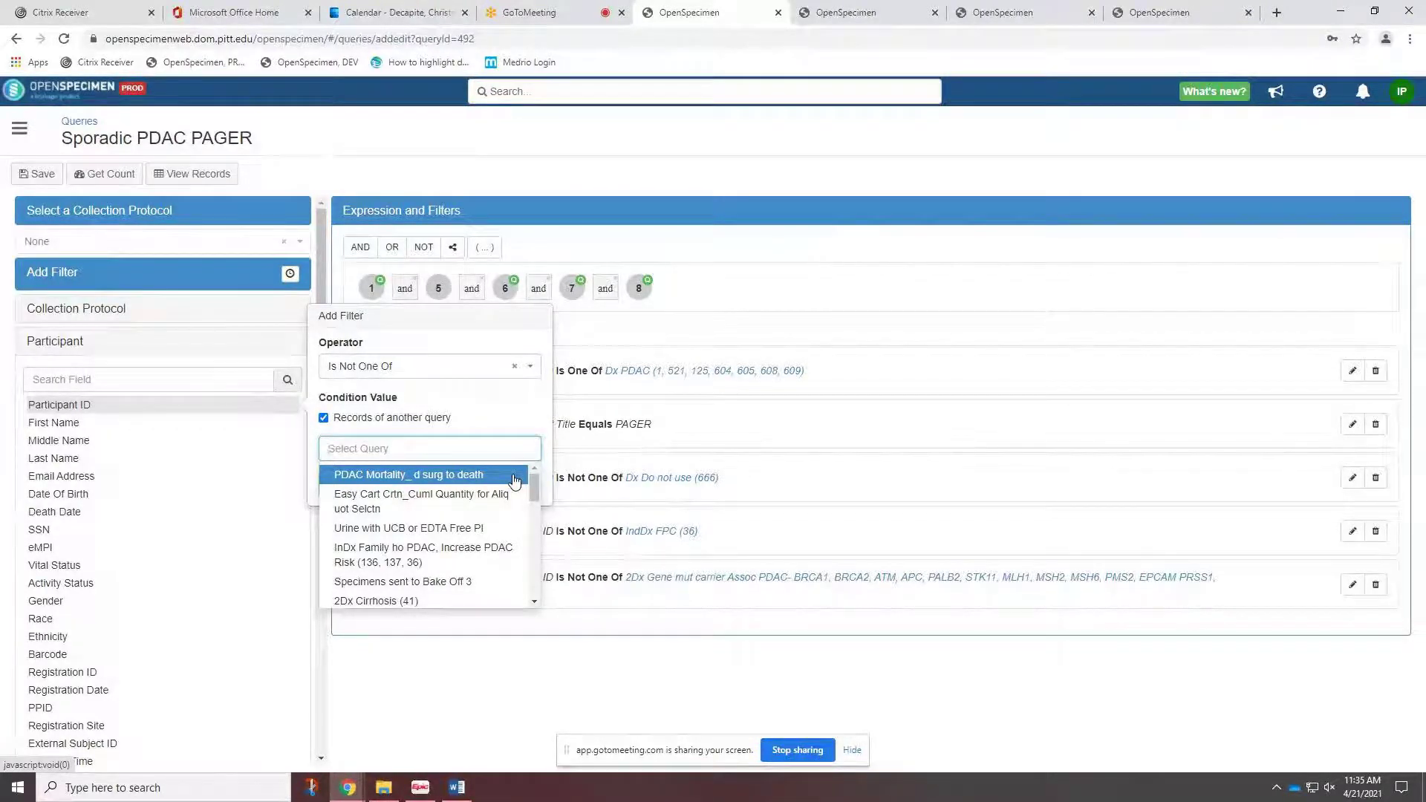
pyautogui.write('spe')
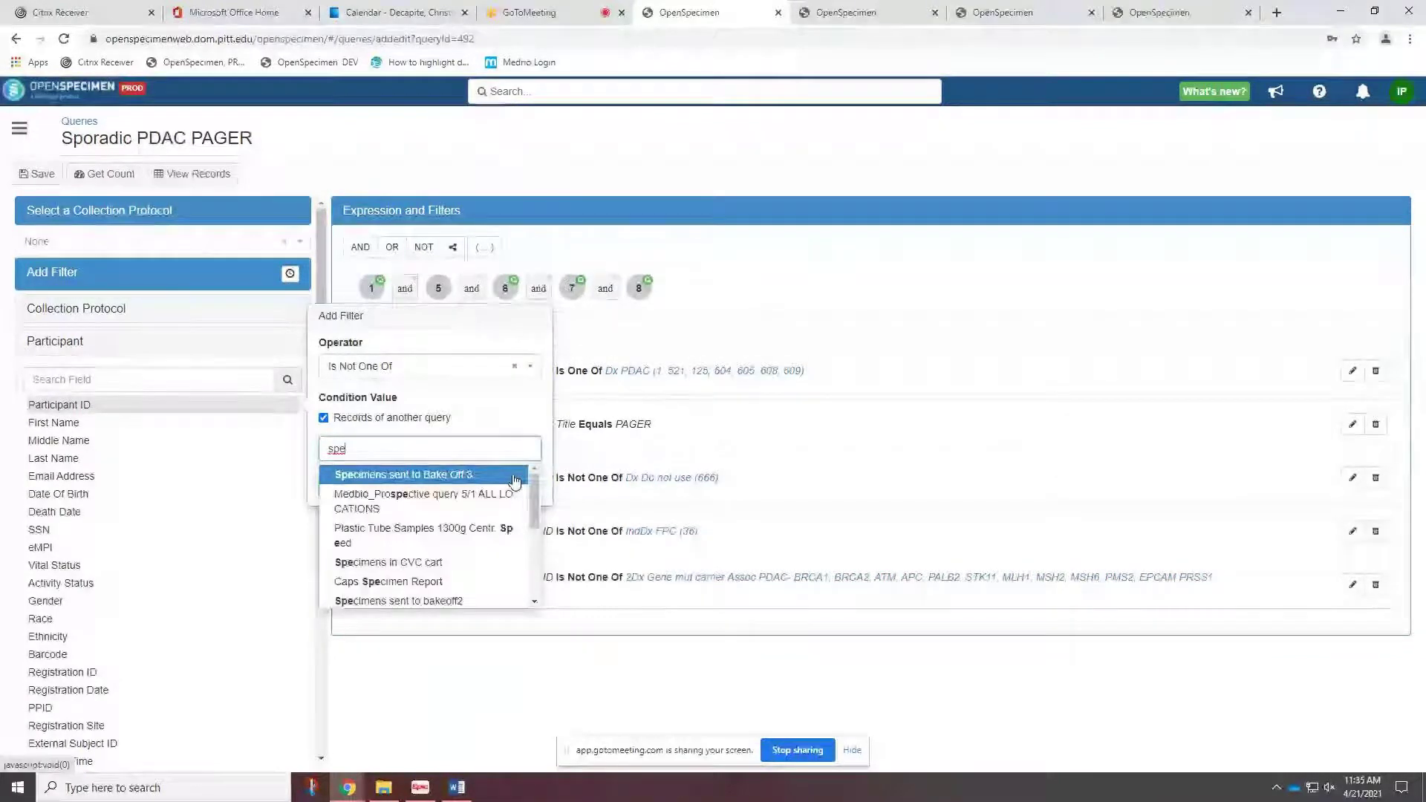
pyautogui.write('c')
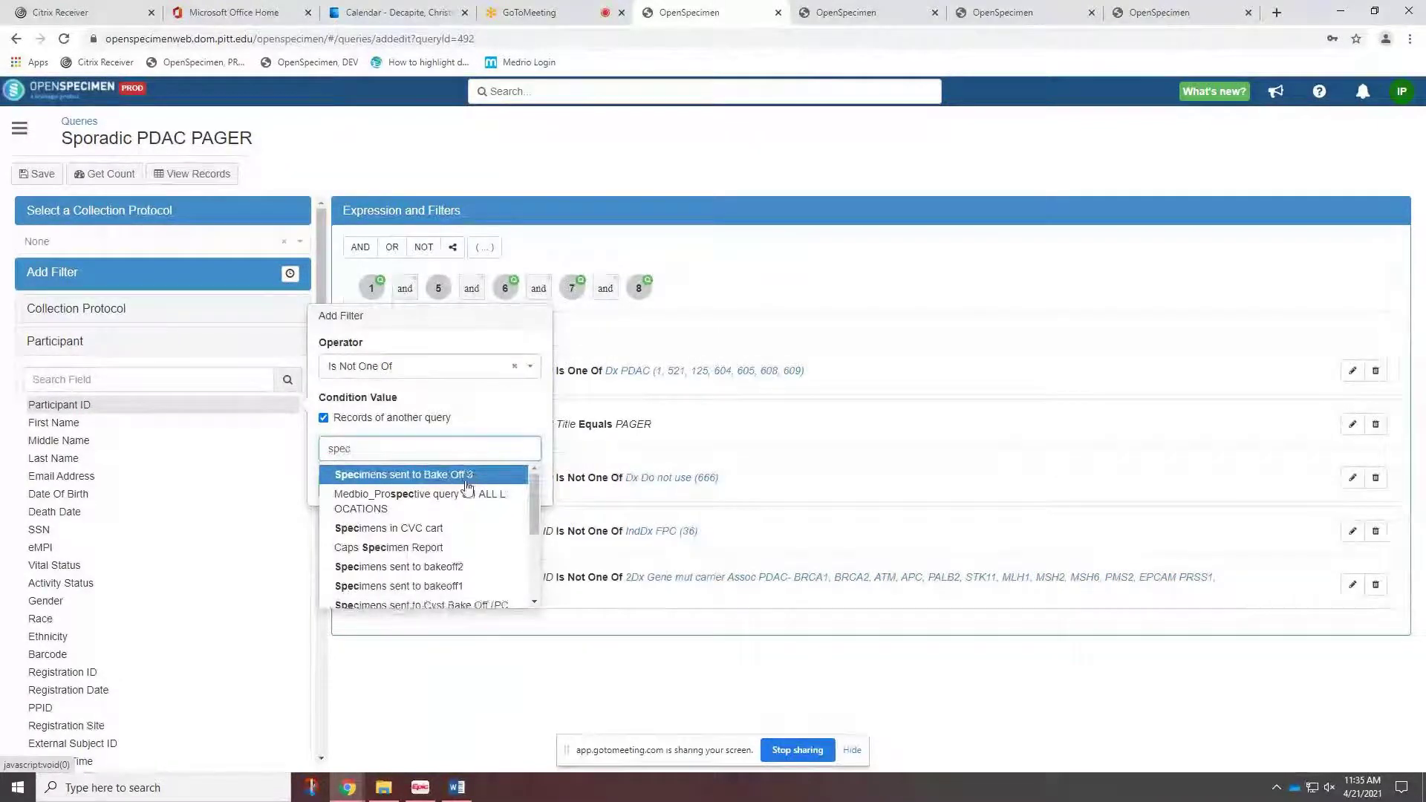
pyautogui.write('im')
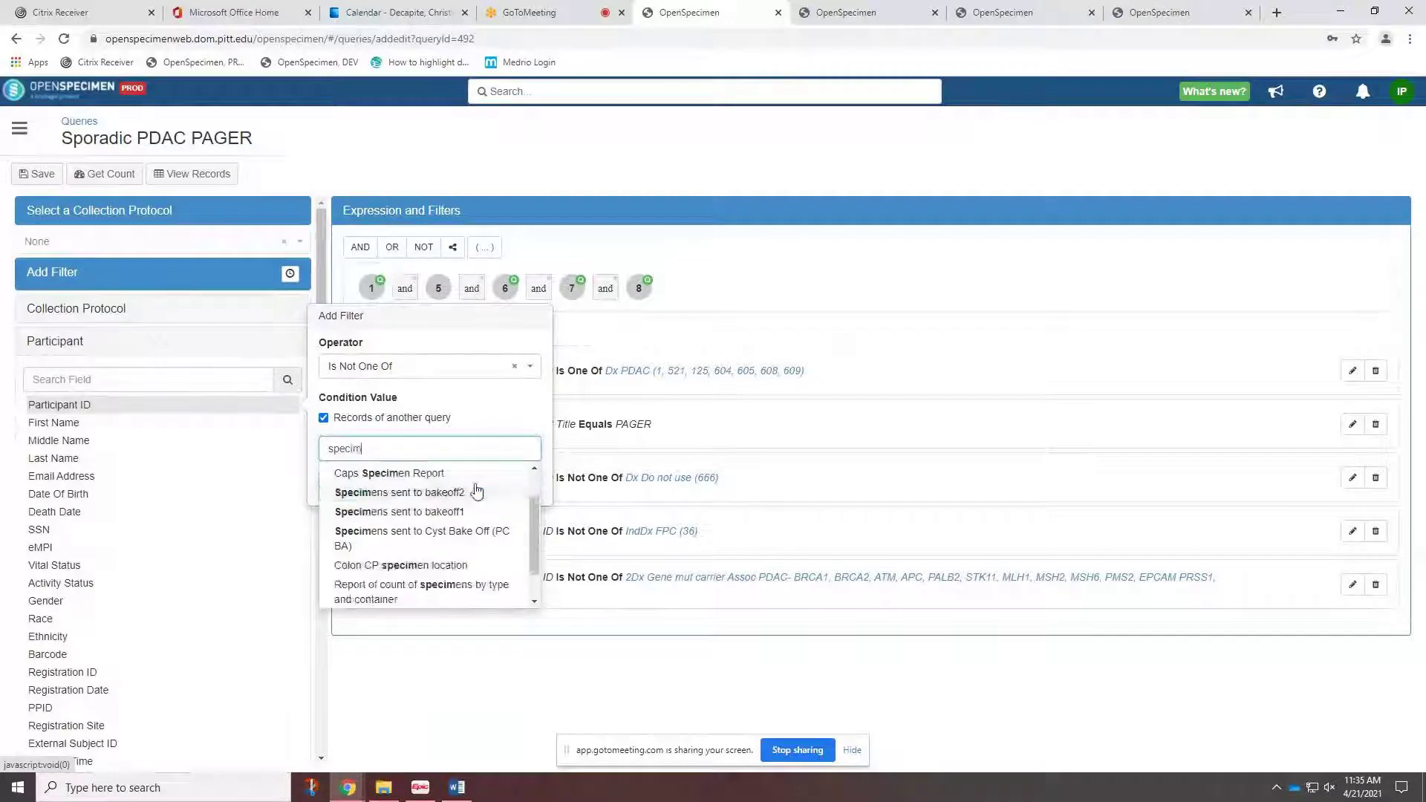
pyautogui.write('ens')
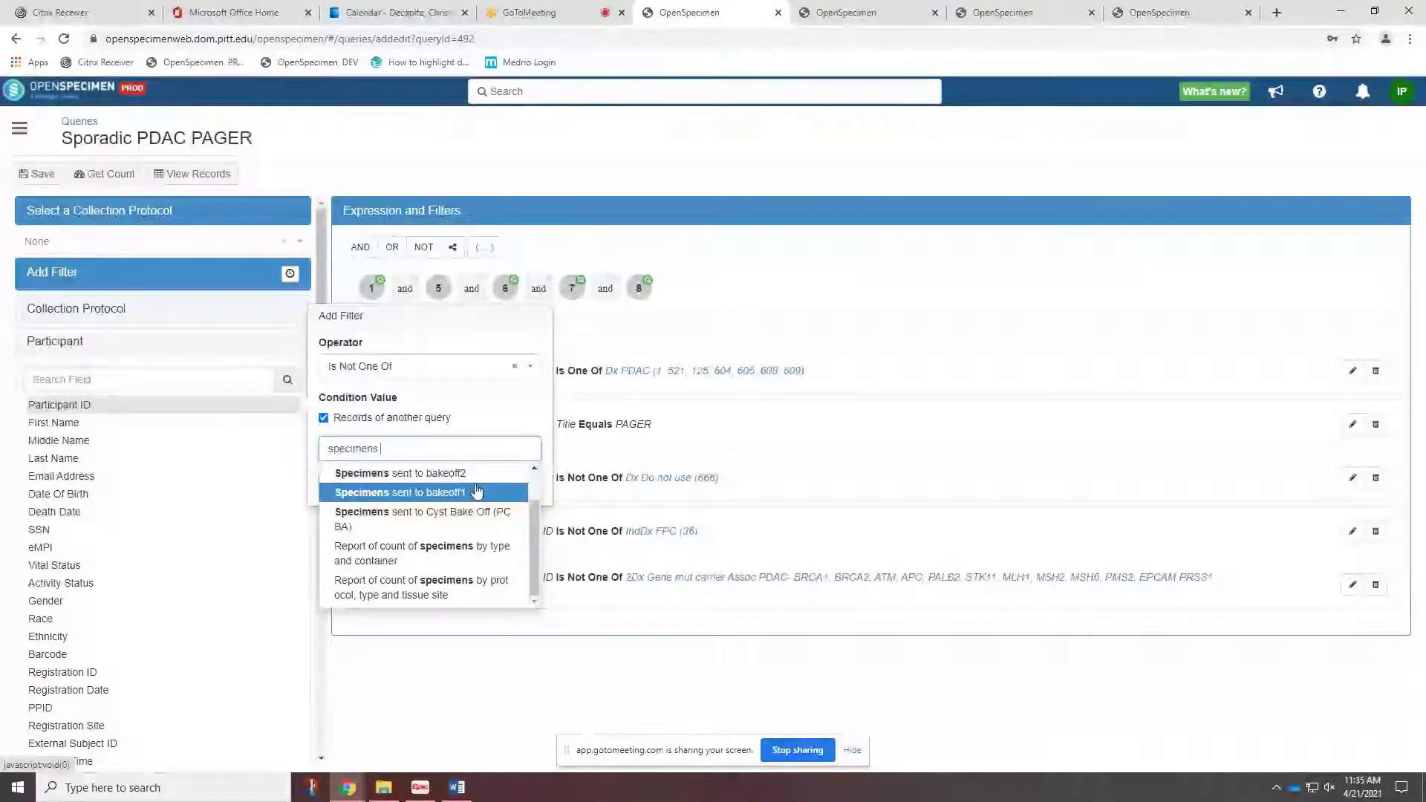
pyautogui.write(' sent to')
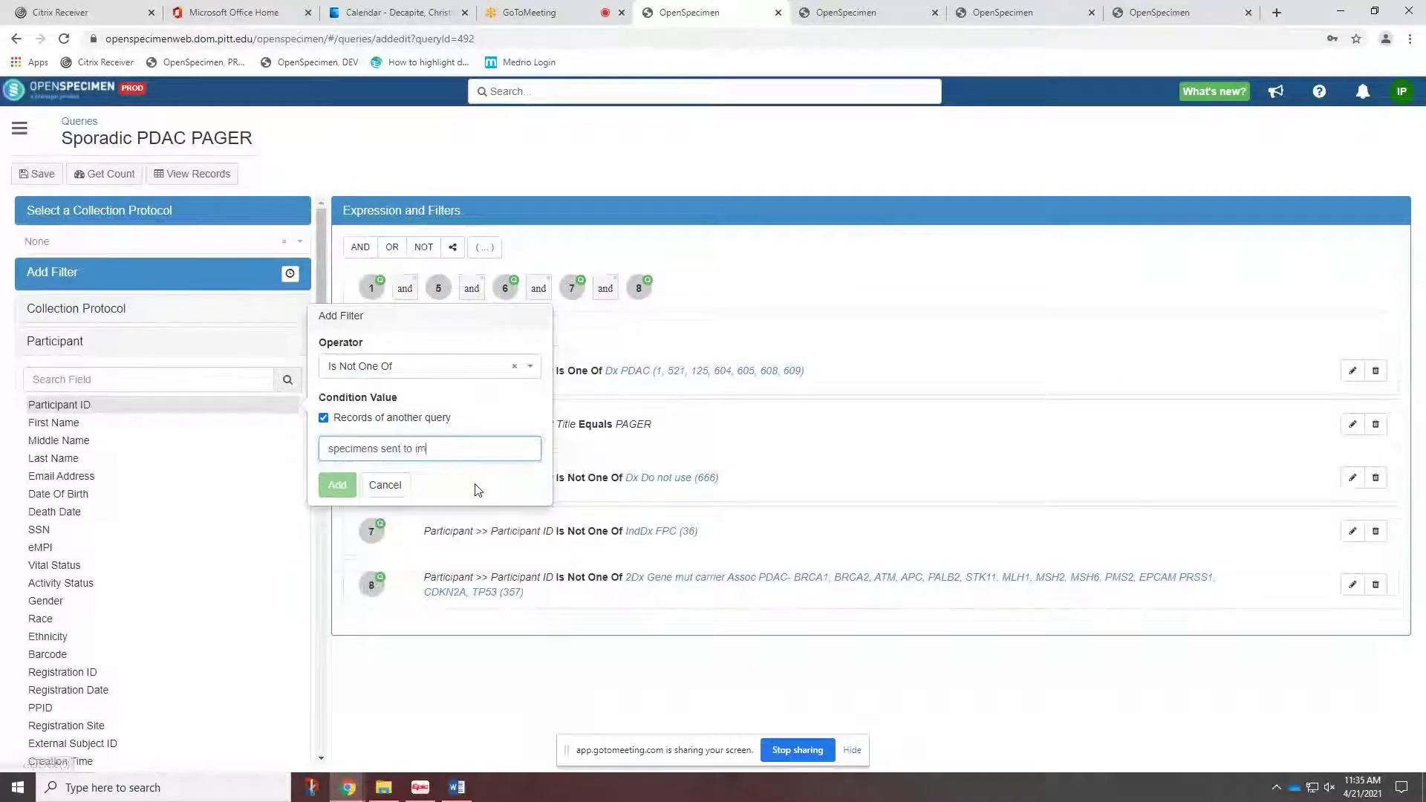
pyautogui.press('BackSpace')
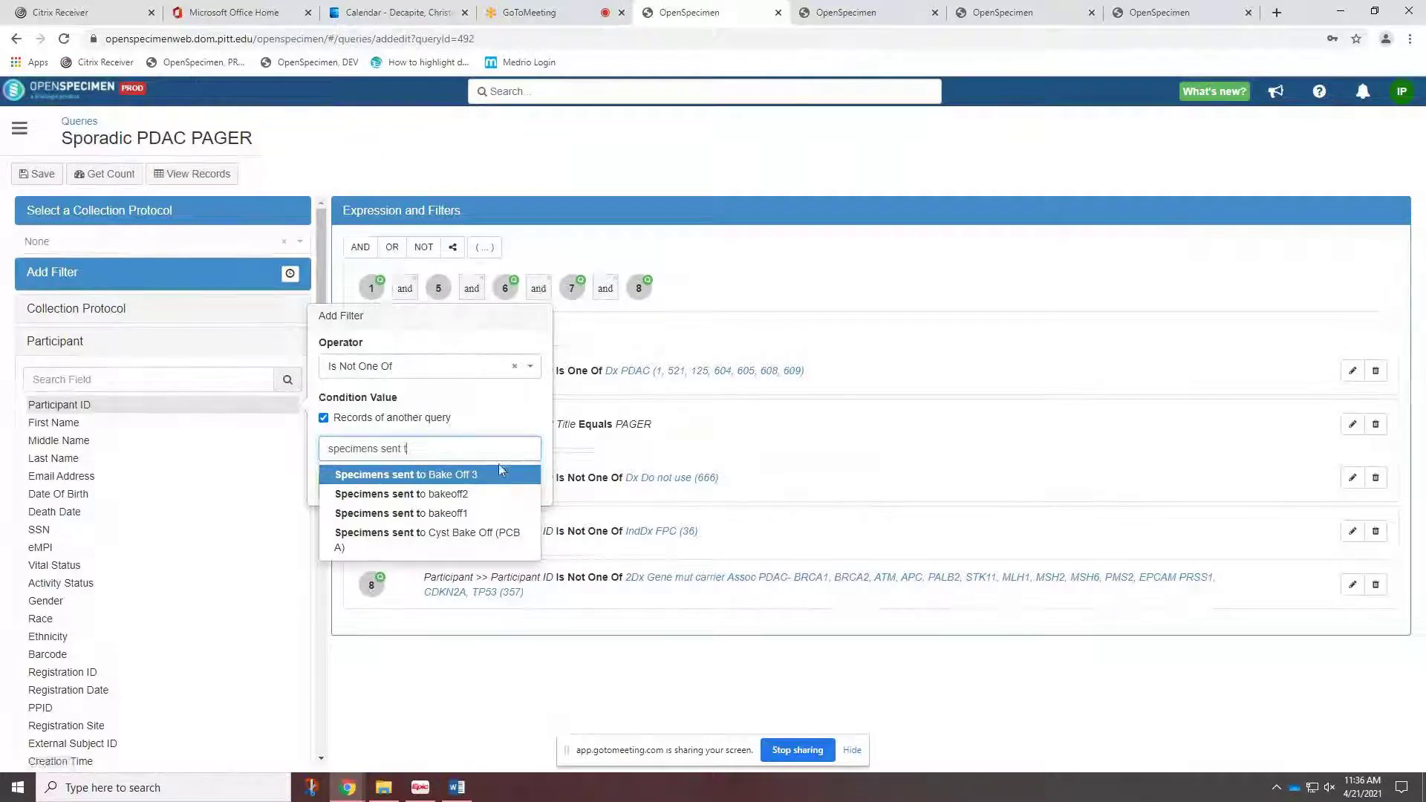
pyautogui.click(497, 472)
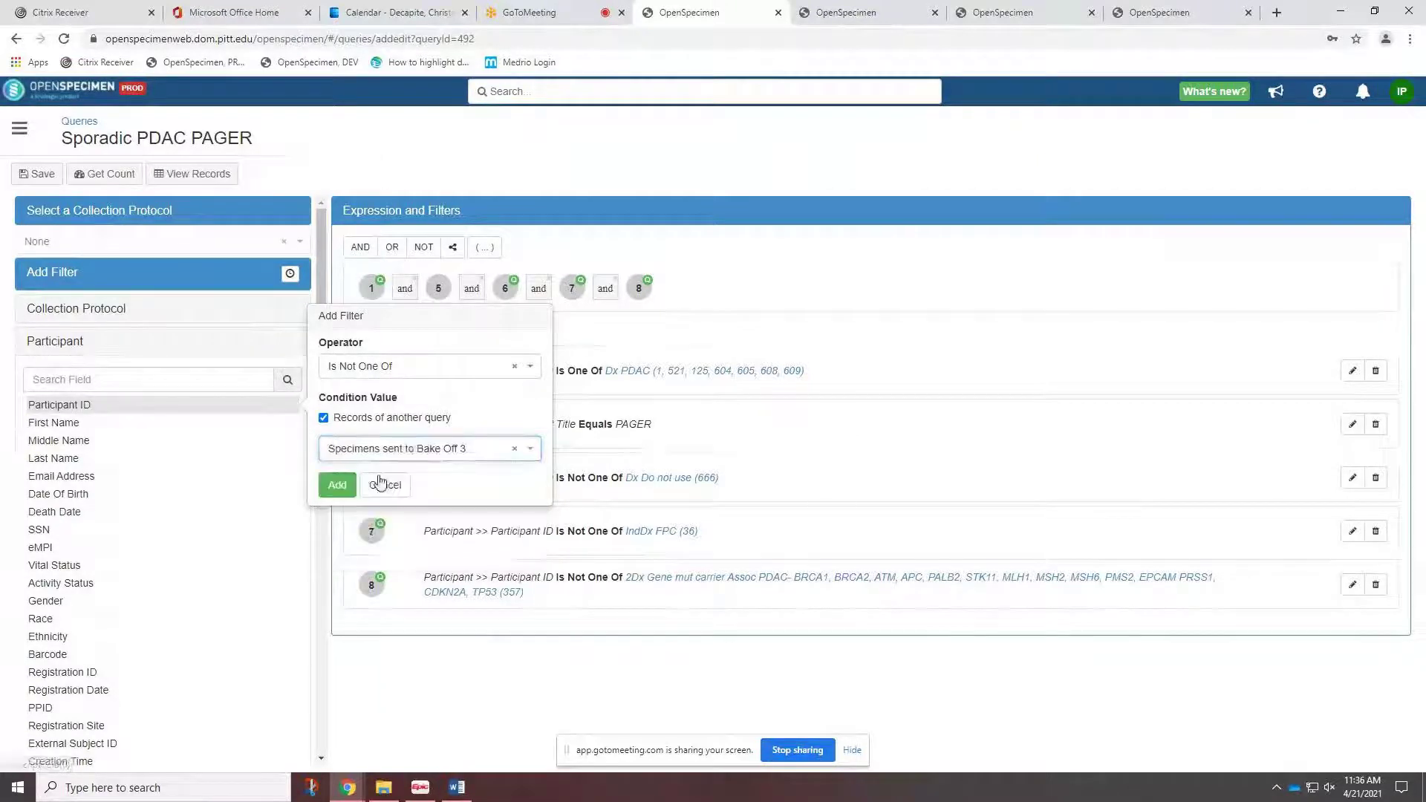
pyautogui.click(338, 486)
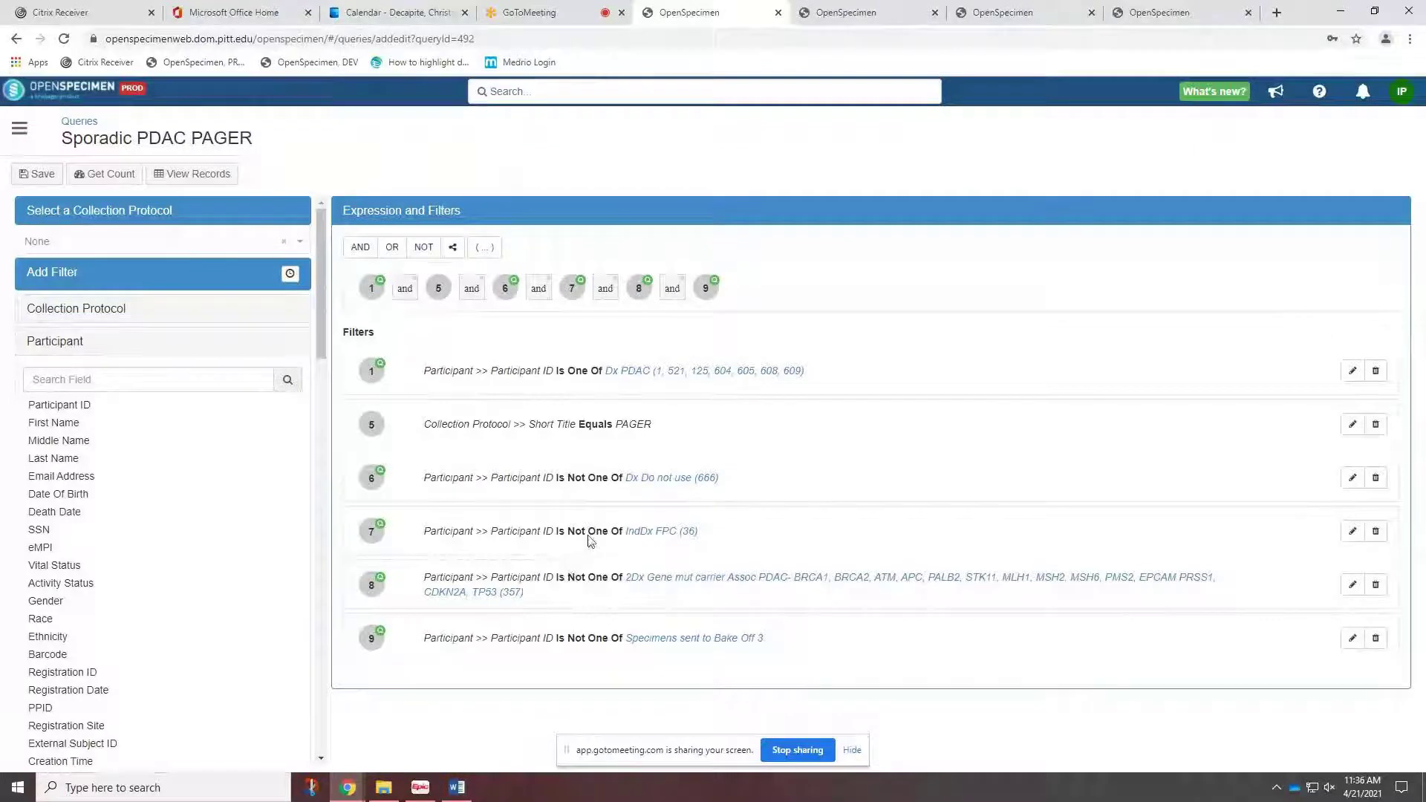
# - Review the Dx PDAC inclusion filter and view the records of the "Sporadic PDAC PAGER" query
pyautogui.moveTo(558, 370); pyautogui.dragTo(755, 384)
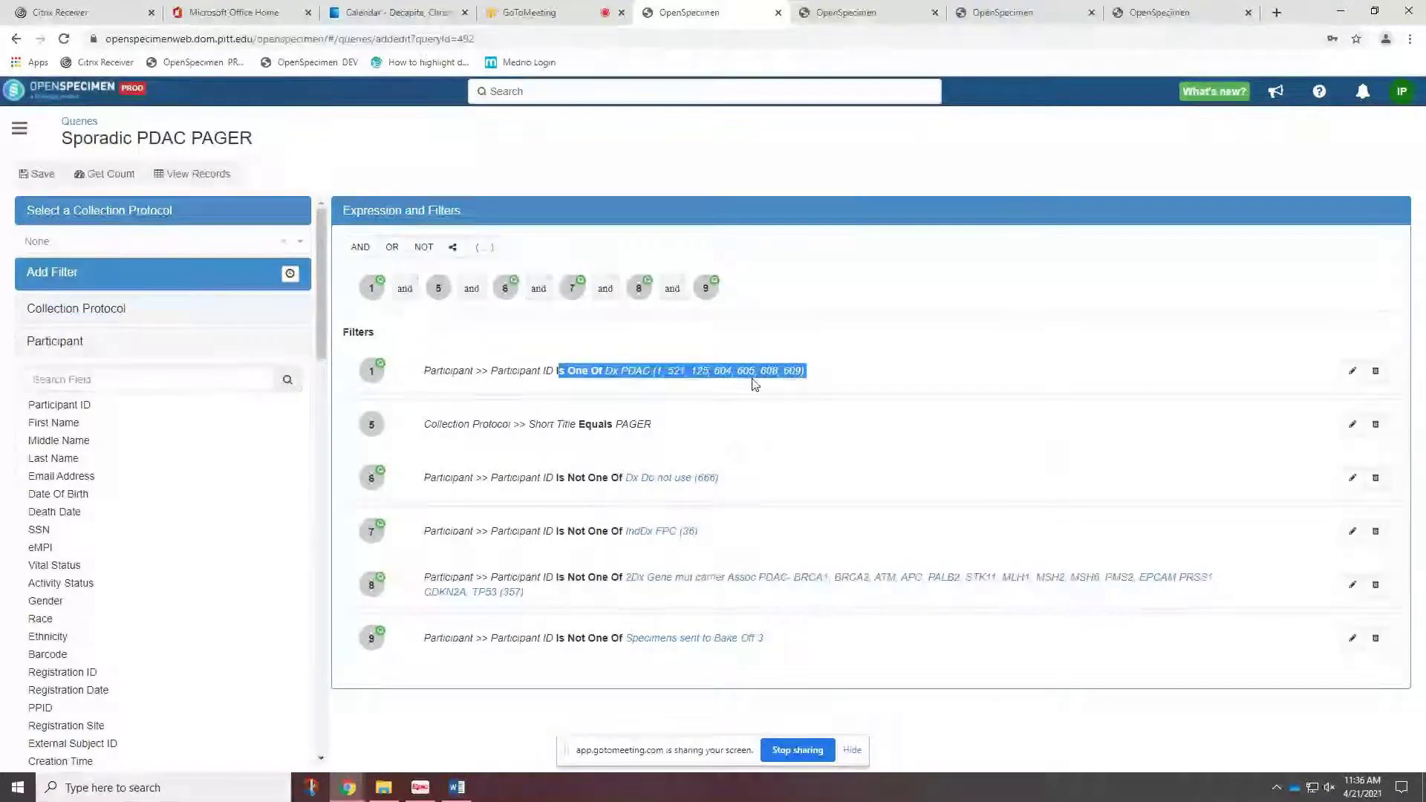
pyautogui.click(527, 502)
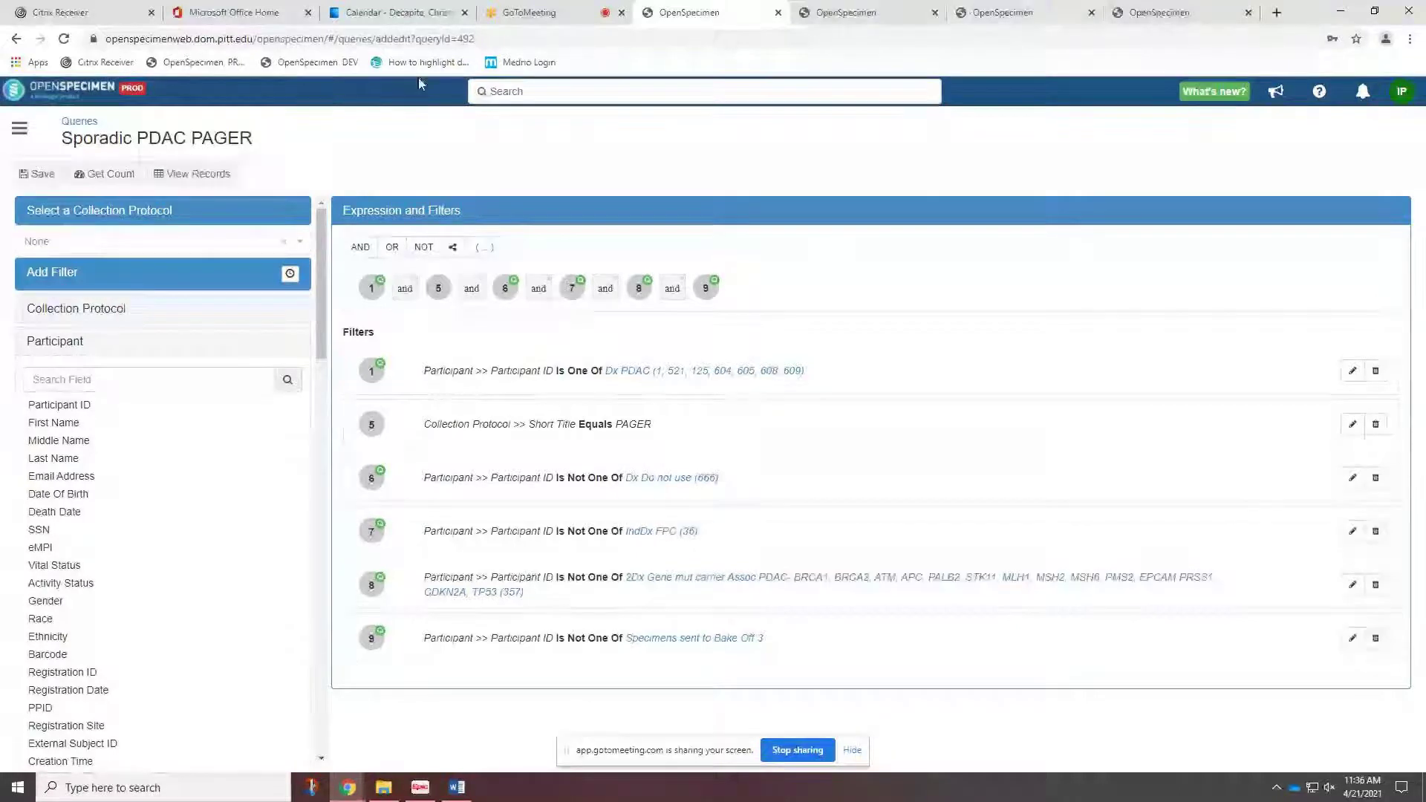
pyautogui.click(199, 174)
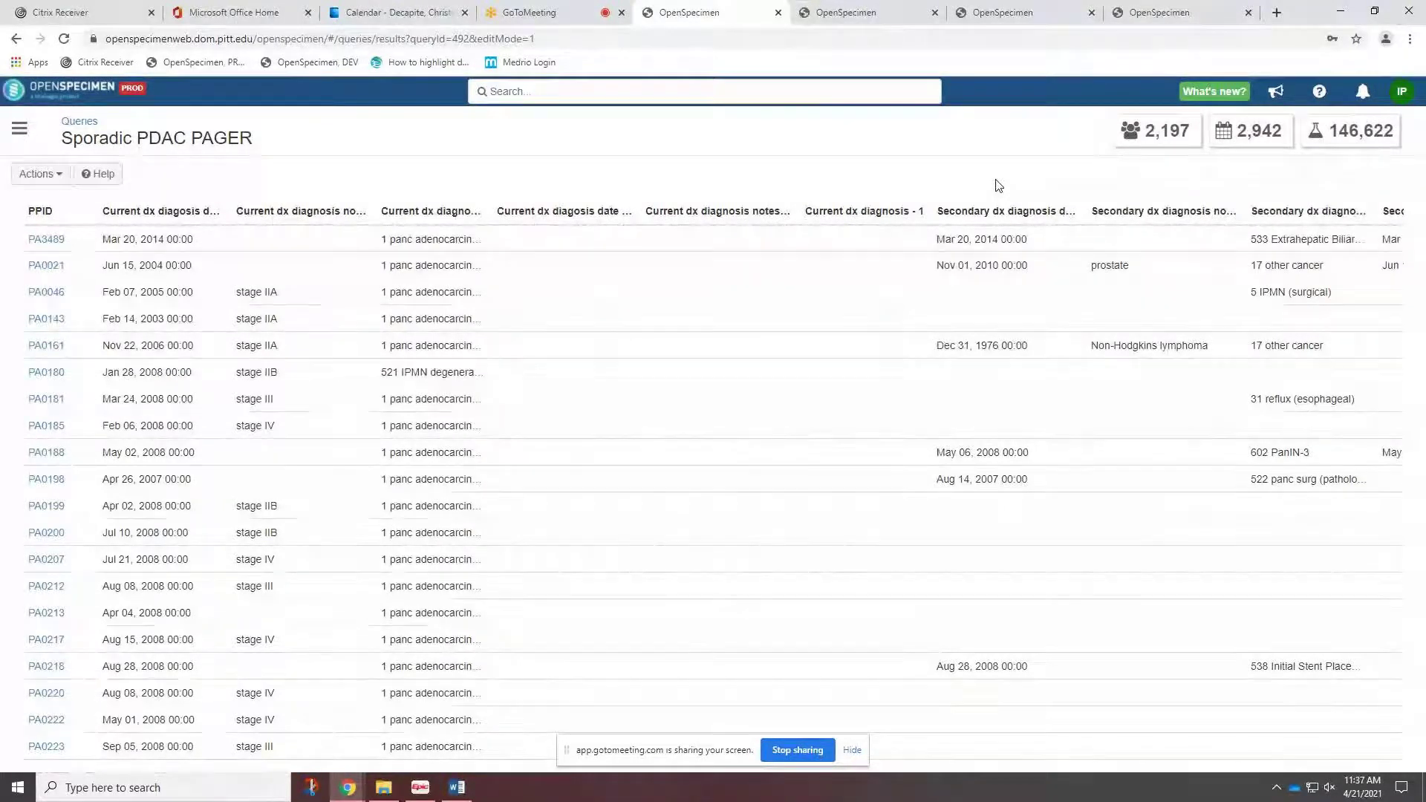
# - Close the three extra OpenSpecimen browser tabs, keeping only the "Sporadic PDAC PAGER" results open
pyautogui.click(933, 13)
pyautogui.click(934, 13)
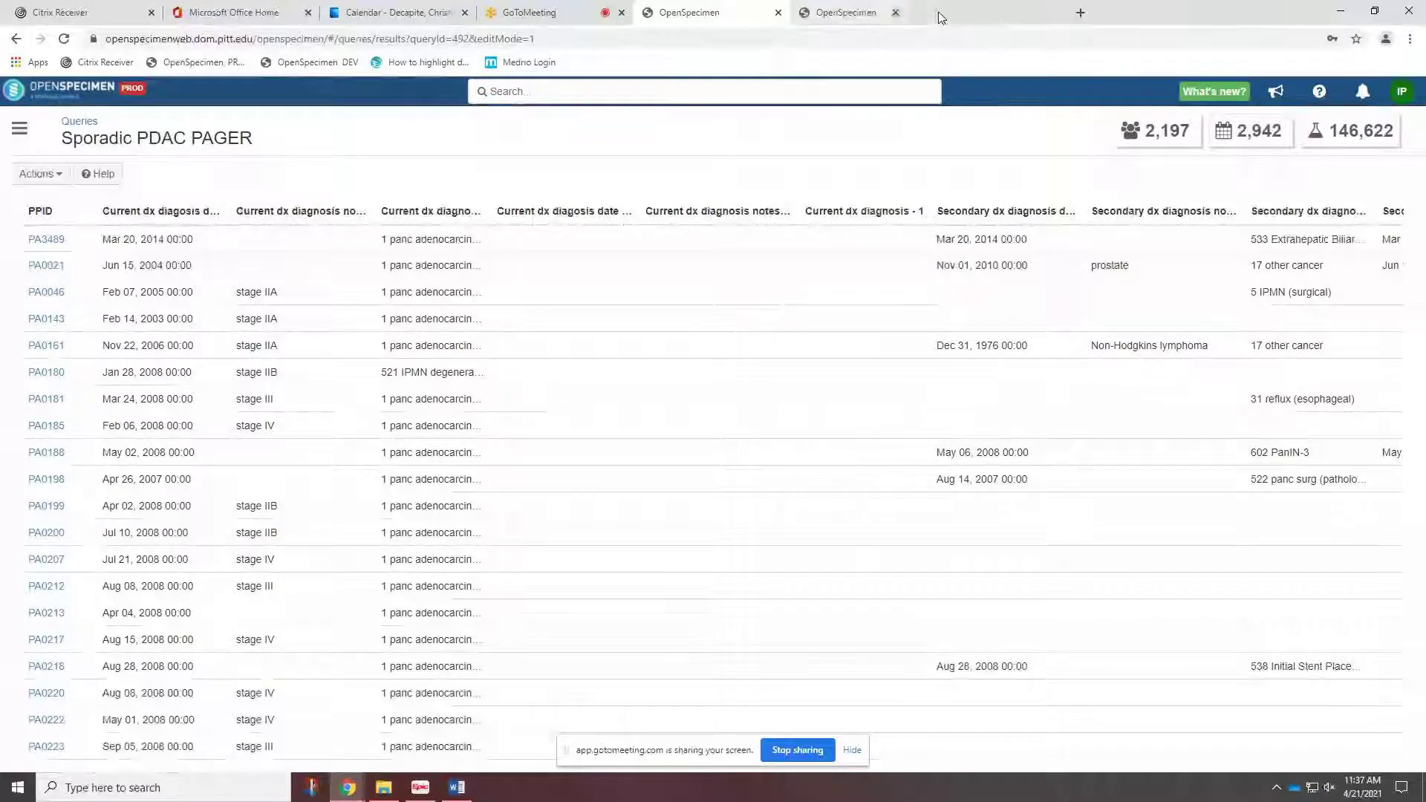
pyautogui.click(895, 13)
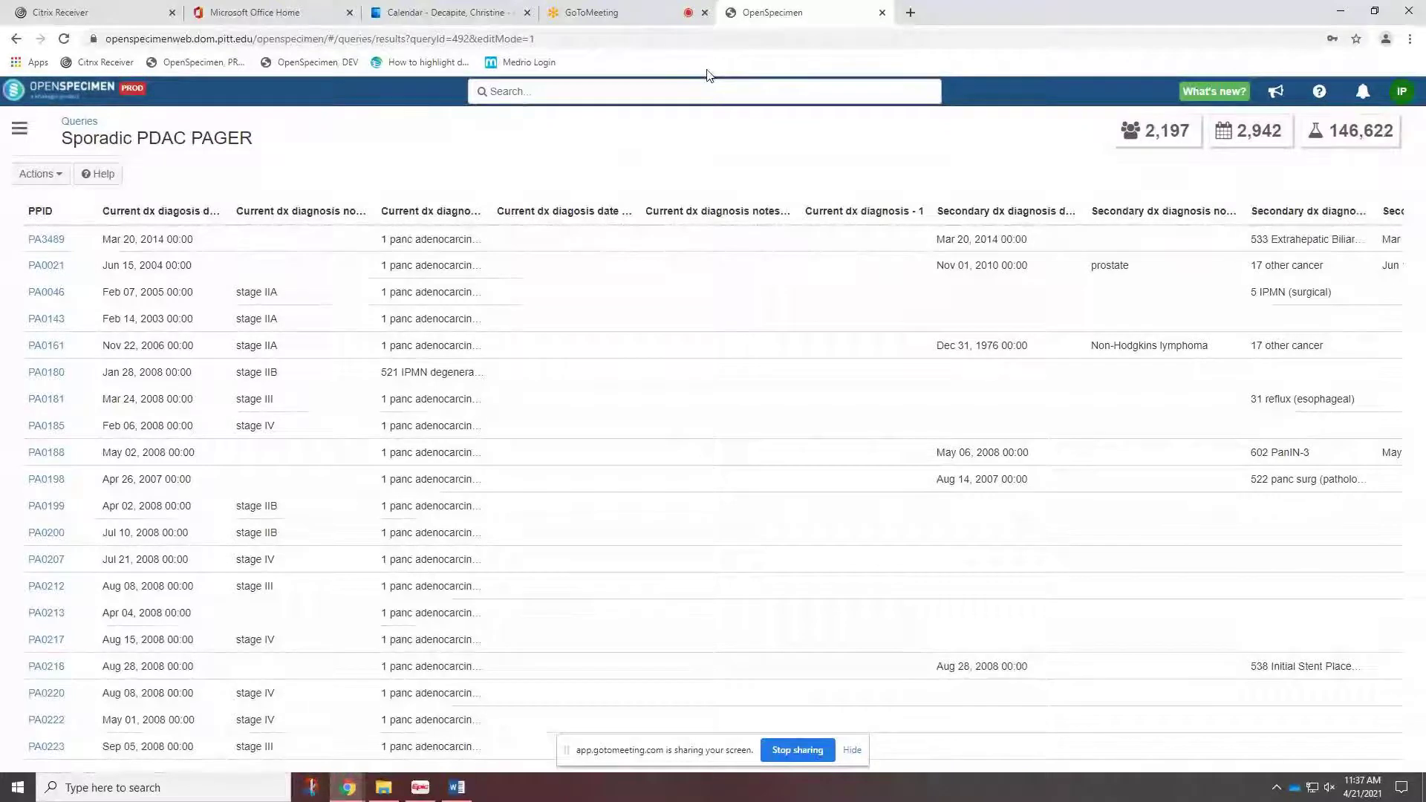
# - Go back to the query list and open the "Easy Cart Crtn_Cuml Quantity for Aliquot Selctn" query for editing
pyautogui.click(79, 121)
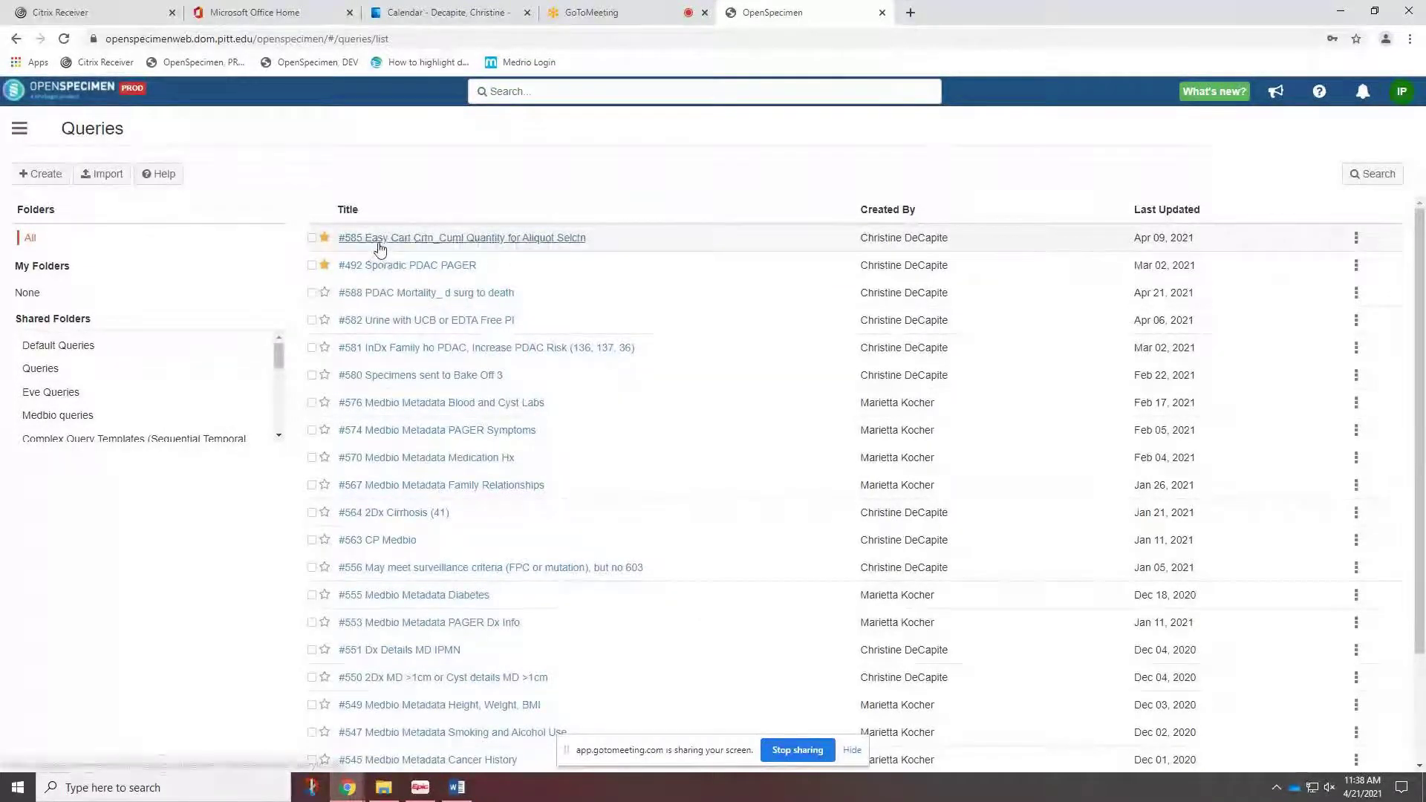
pyautogui.click(483, 239)
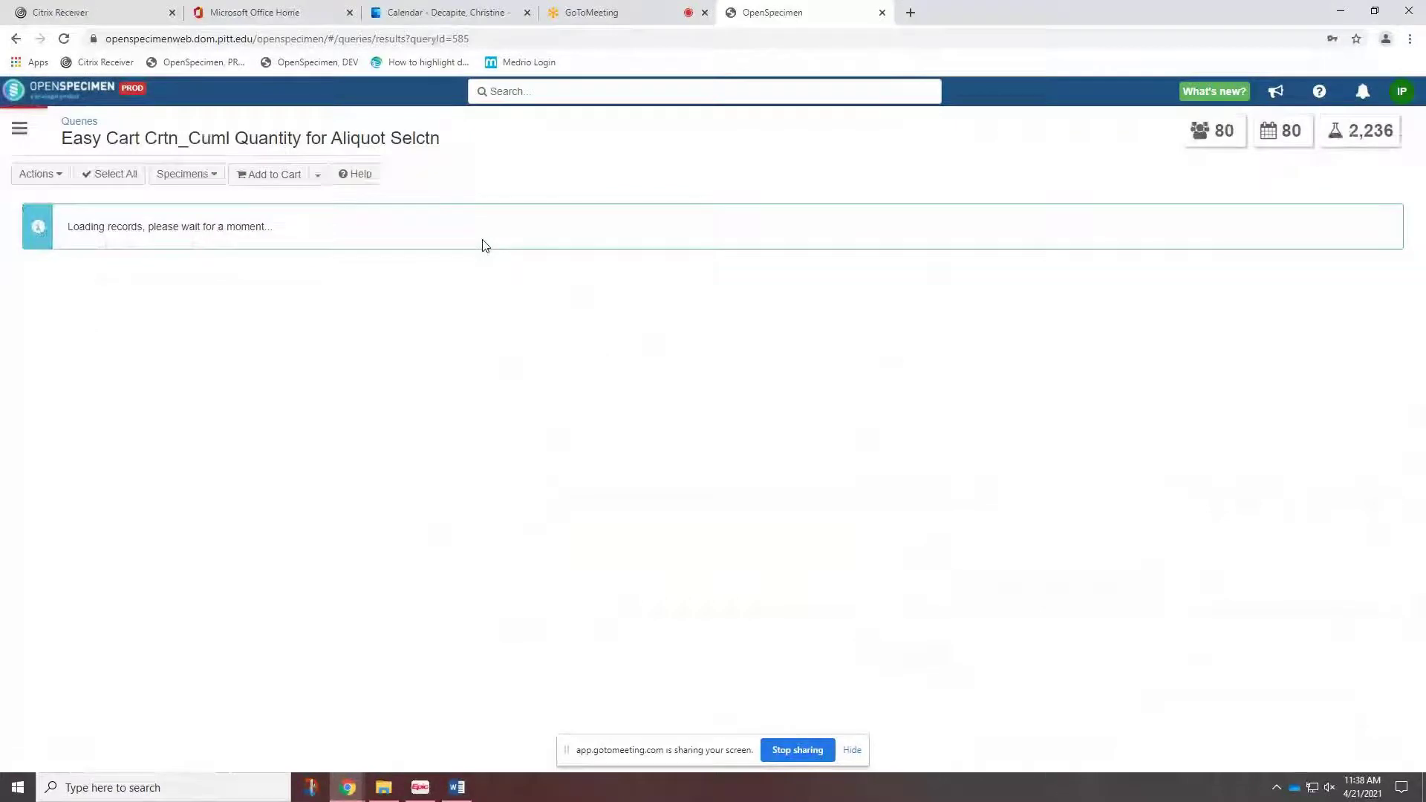
pyautogui.click(36, 174)
pyautogui.click(38, 194)
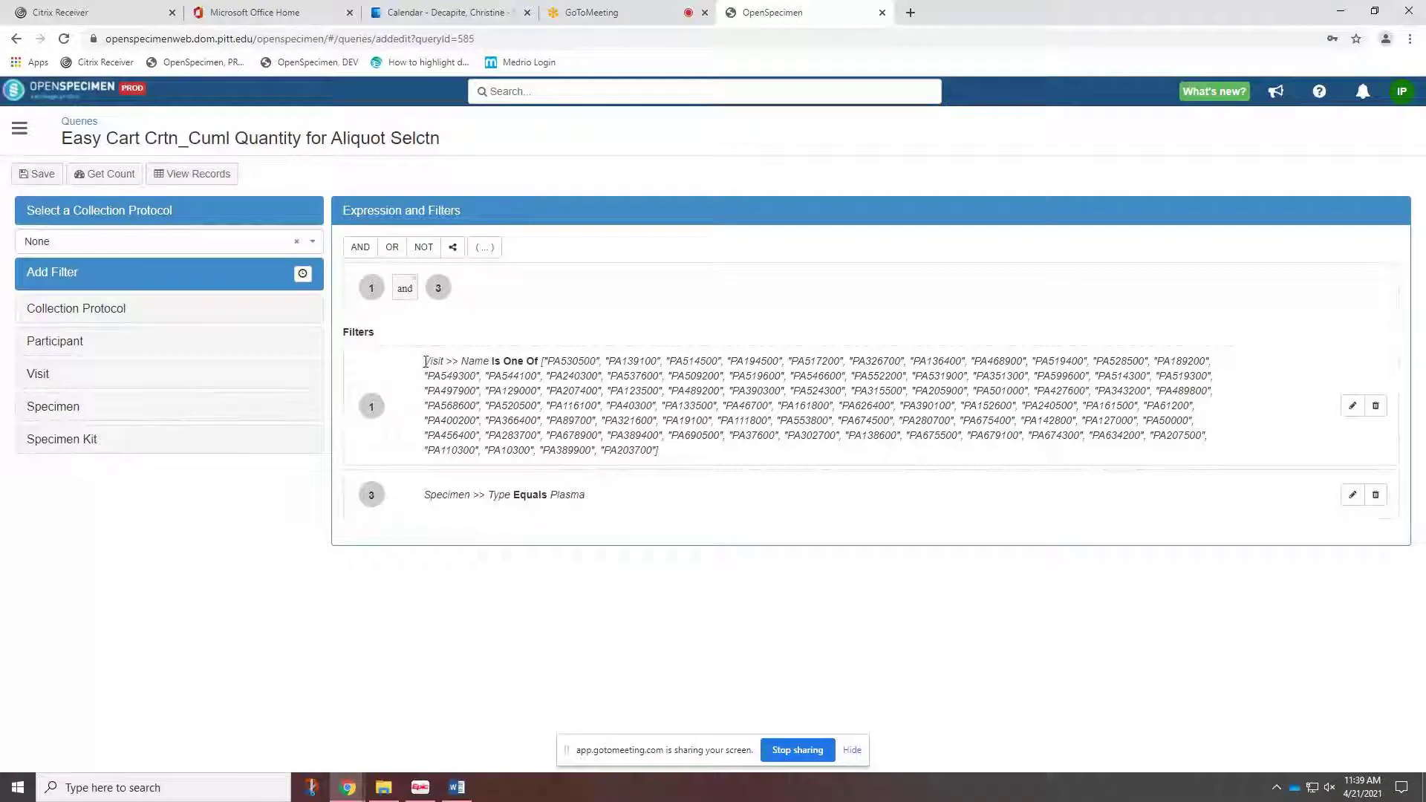
# - Examine the Visit Name filter's list of values and view the records of the aliquot selection query
pyautogui.moveTo(424, 361); pyautogui.dragTo(629, 401)
pyautogui.click(629, 401)
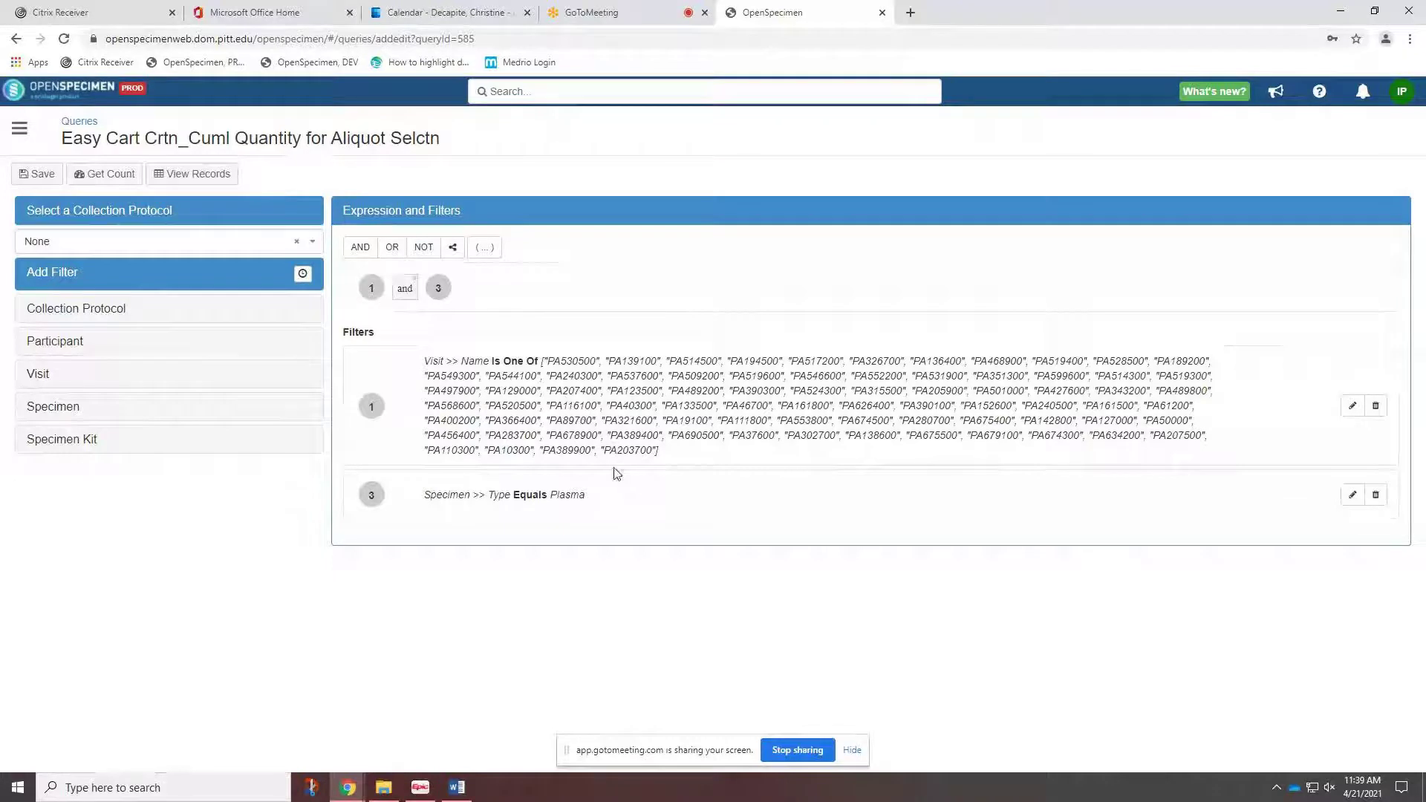
pyautogui.click(192, 174)
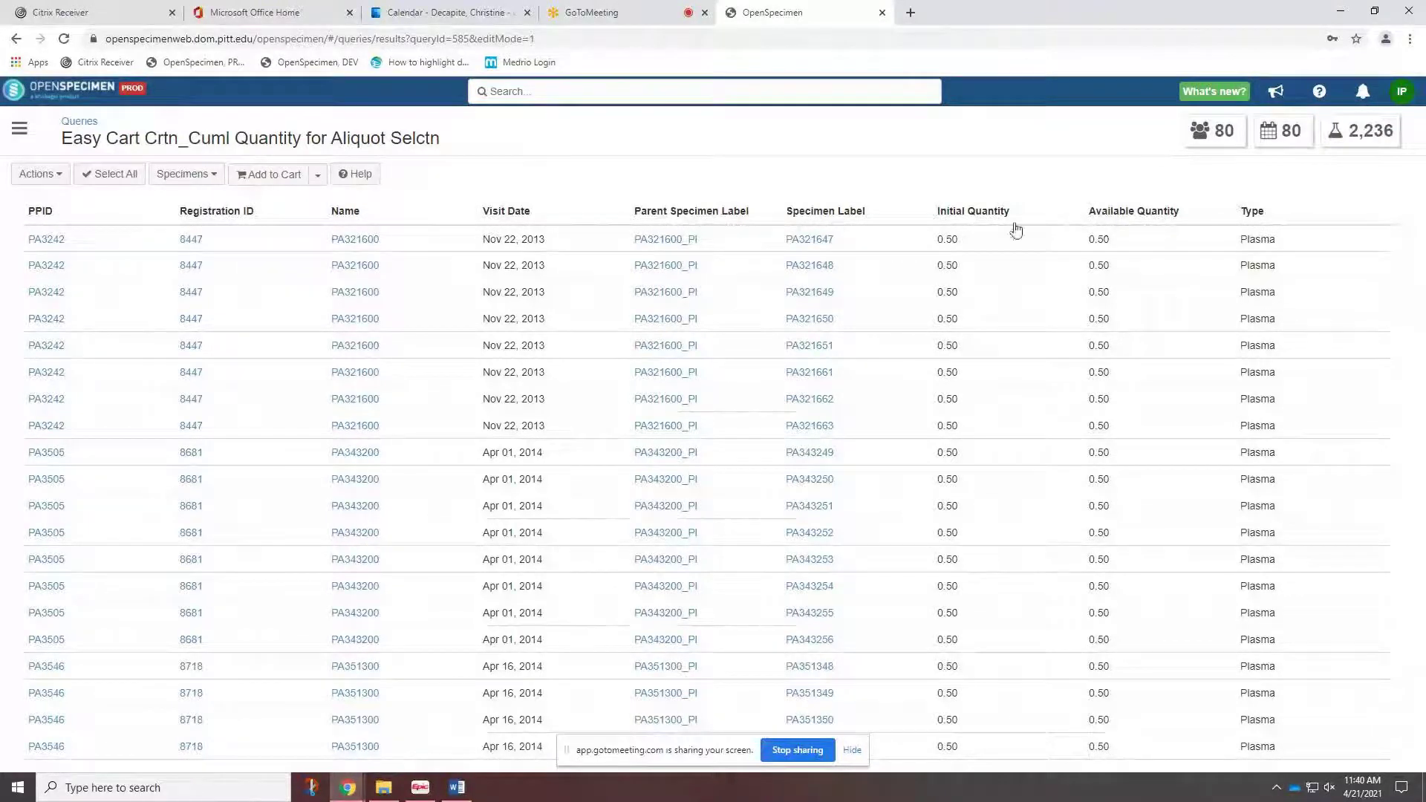
# - Set the query's report type to limit specimens by cumulative quantities per participant, with minimum and maximum quantities of 4
pyautogui.click(53, 182)
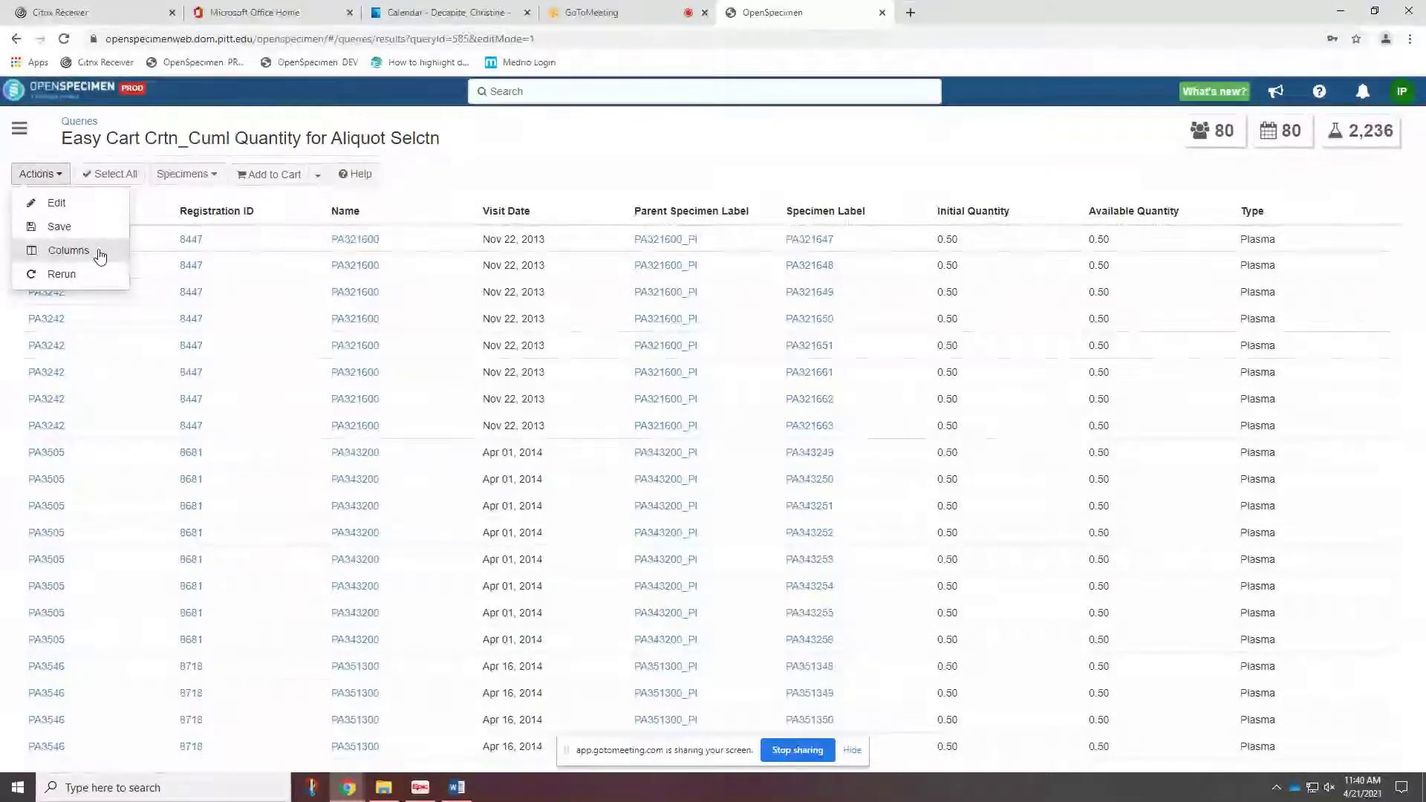
pyautogui.click(69, 250)
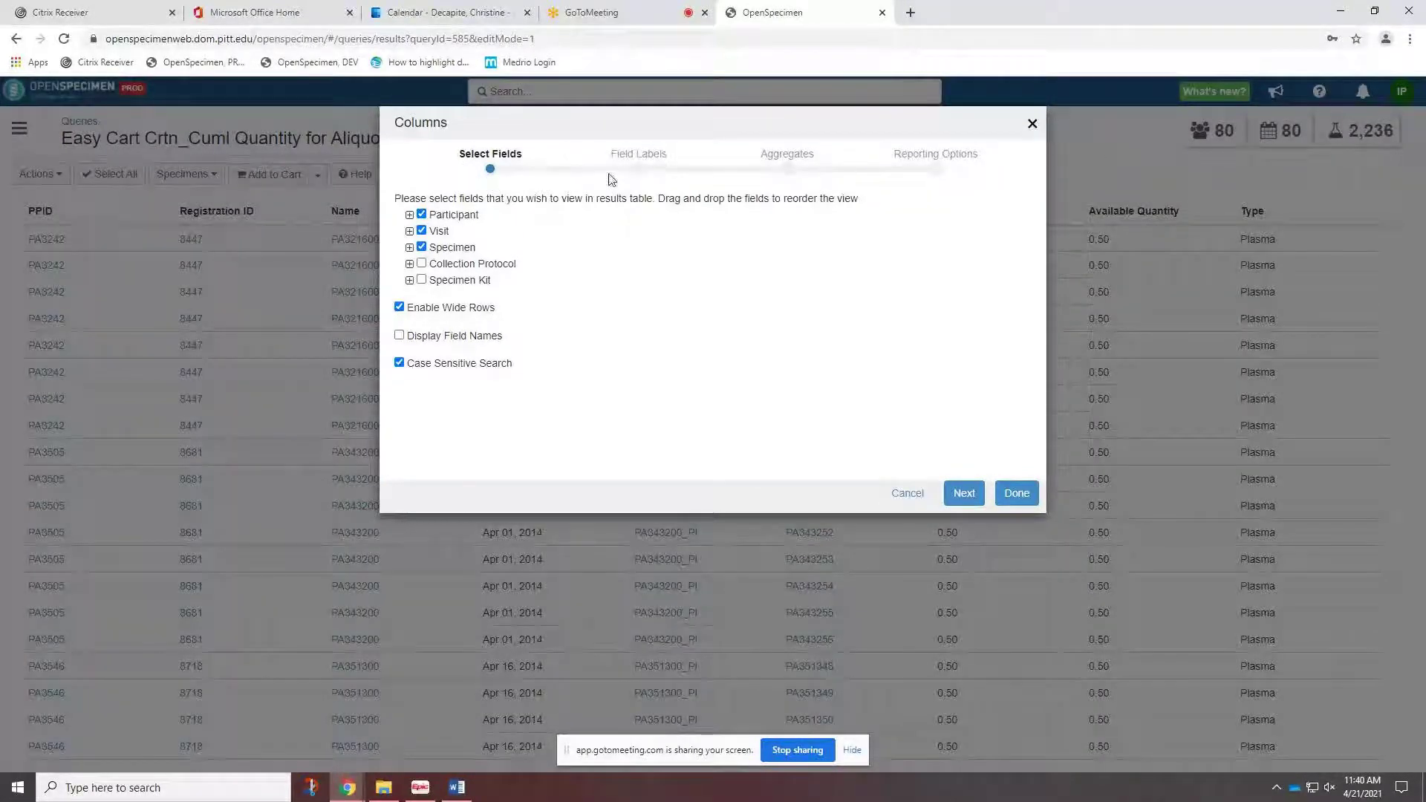
pyautogui.click(937, 170)
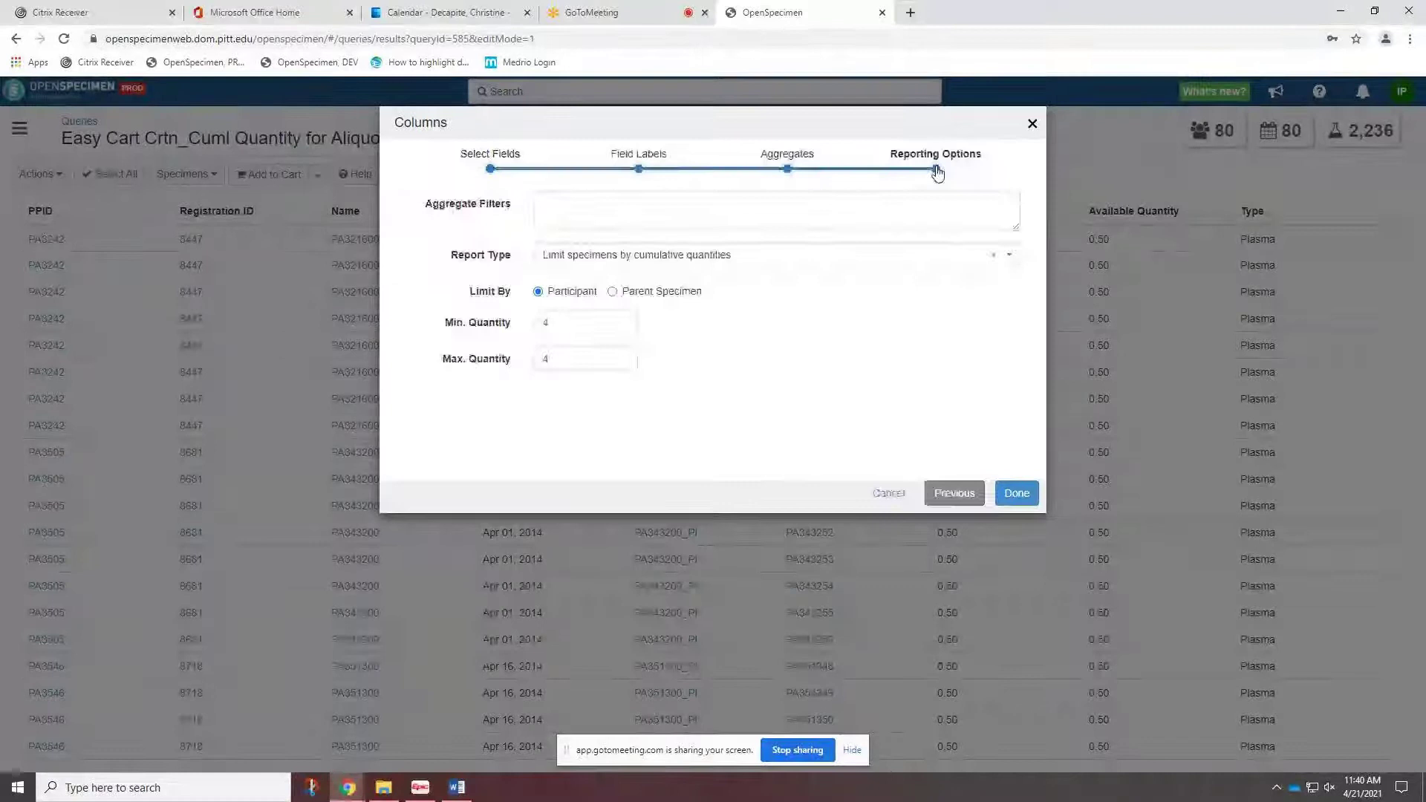
pyautogui.click(1004, 256)
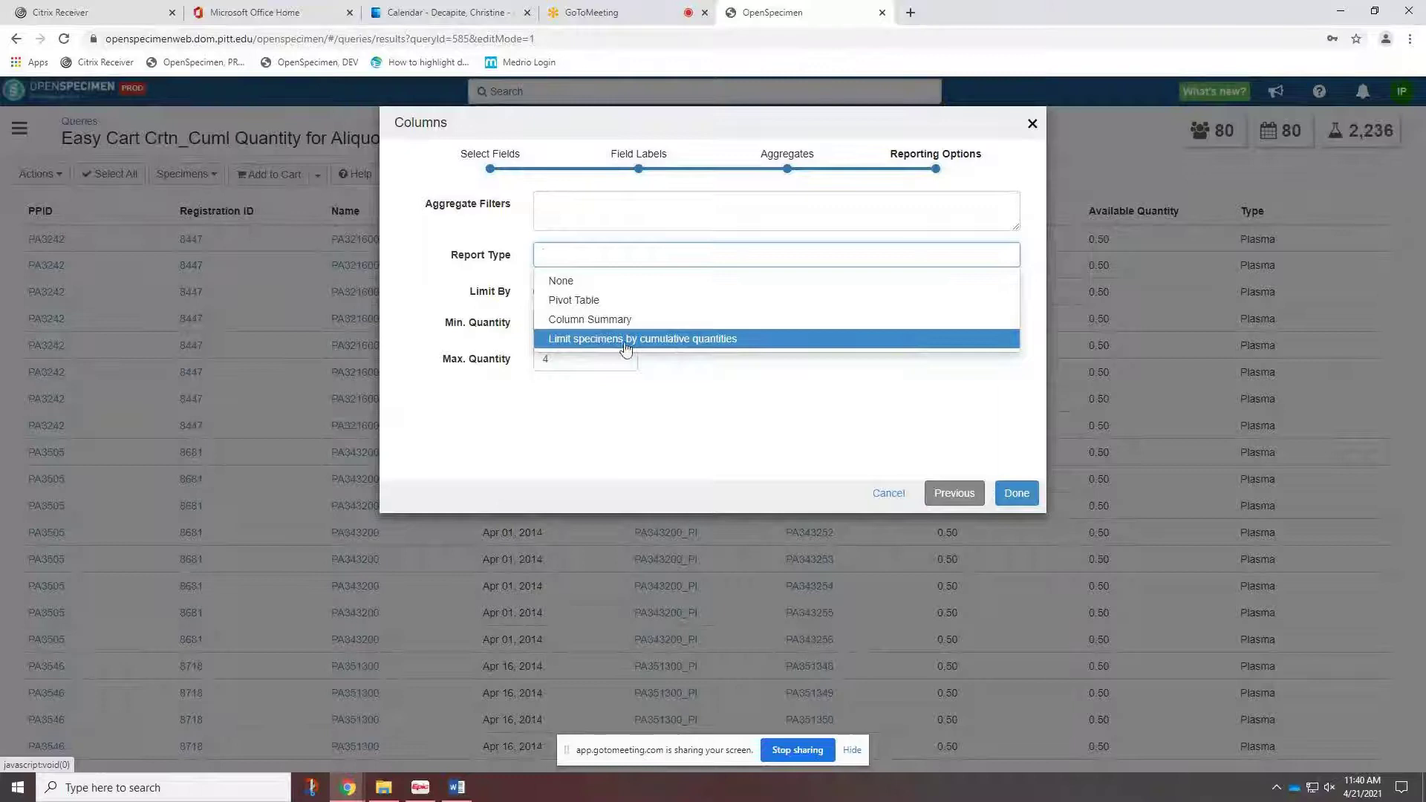
pyautogui.click(698, 339)
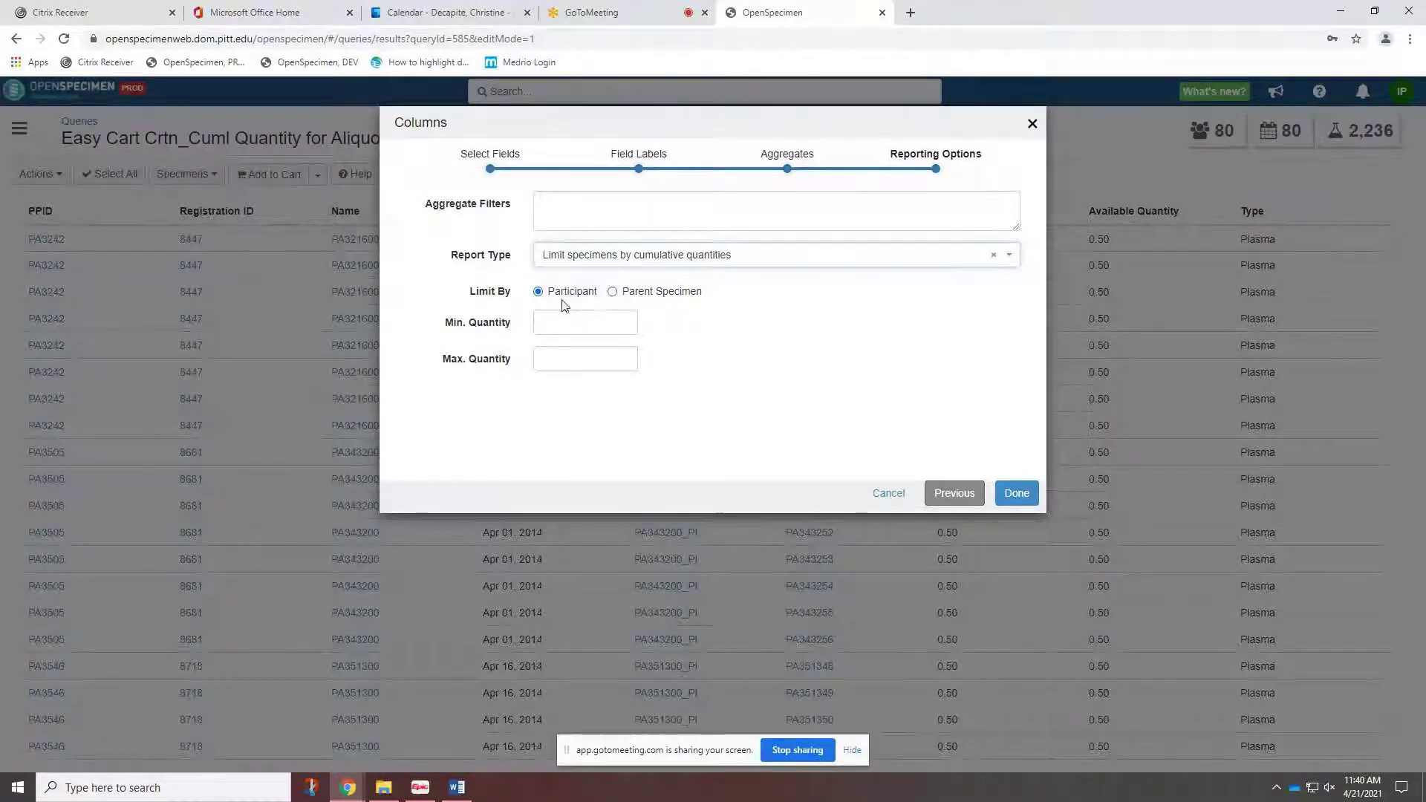
pyautogui.click(598, 324)
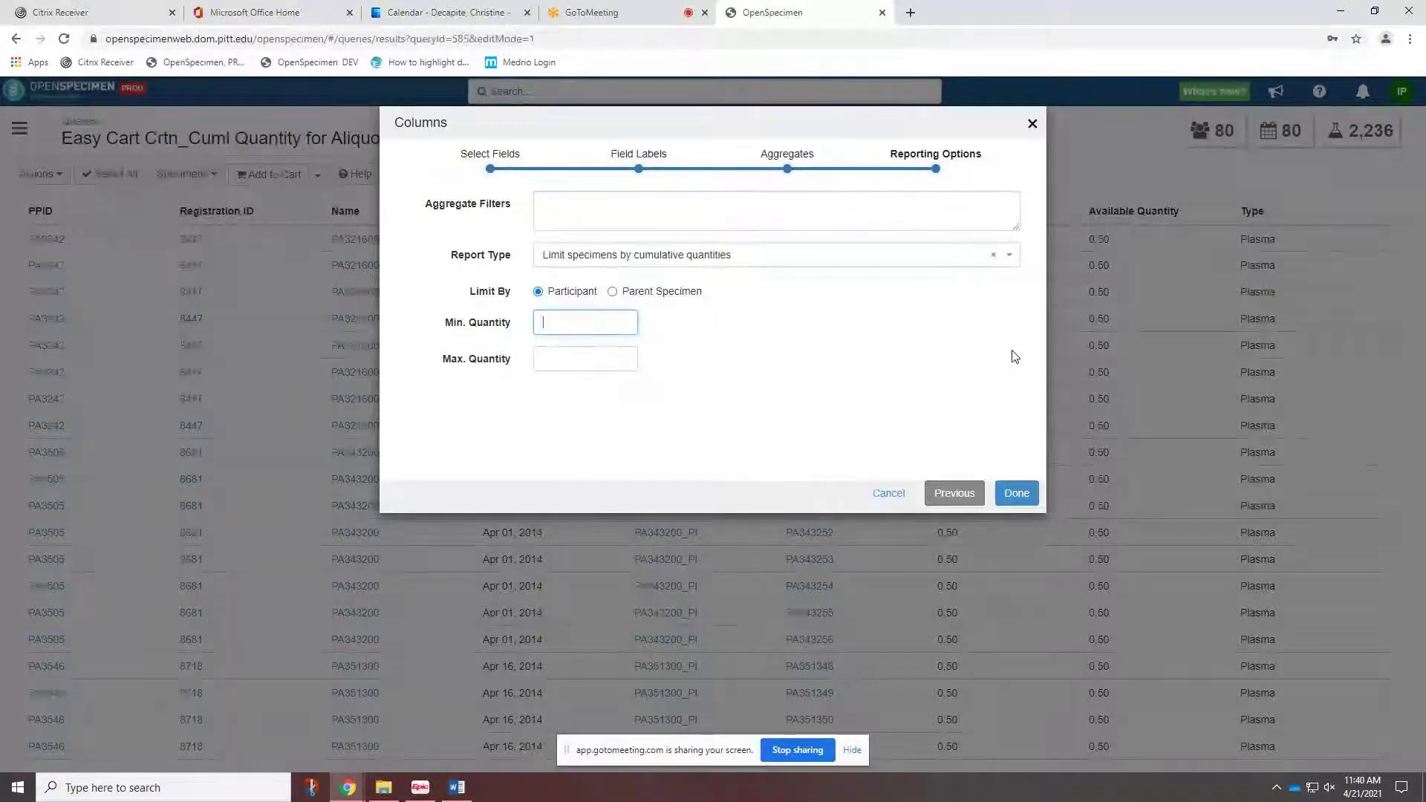
pyautogui.write('4')
pyautogui.click(592, 356)
pyautogui.write('4')
pyautogui.click(1016, 493)
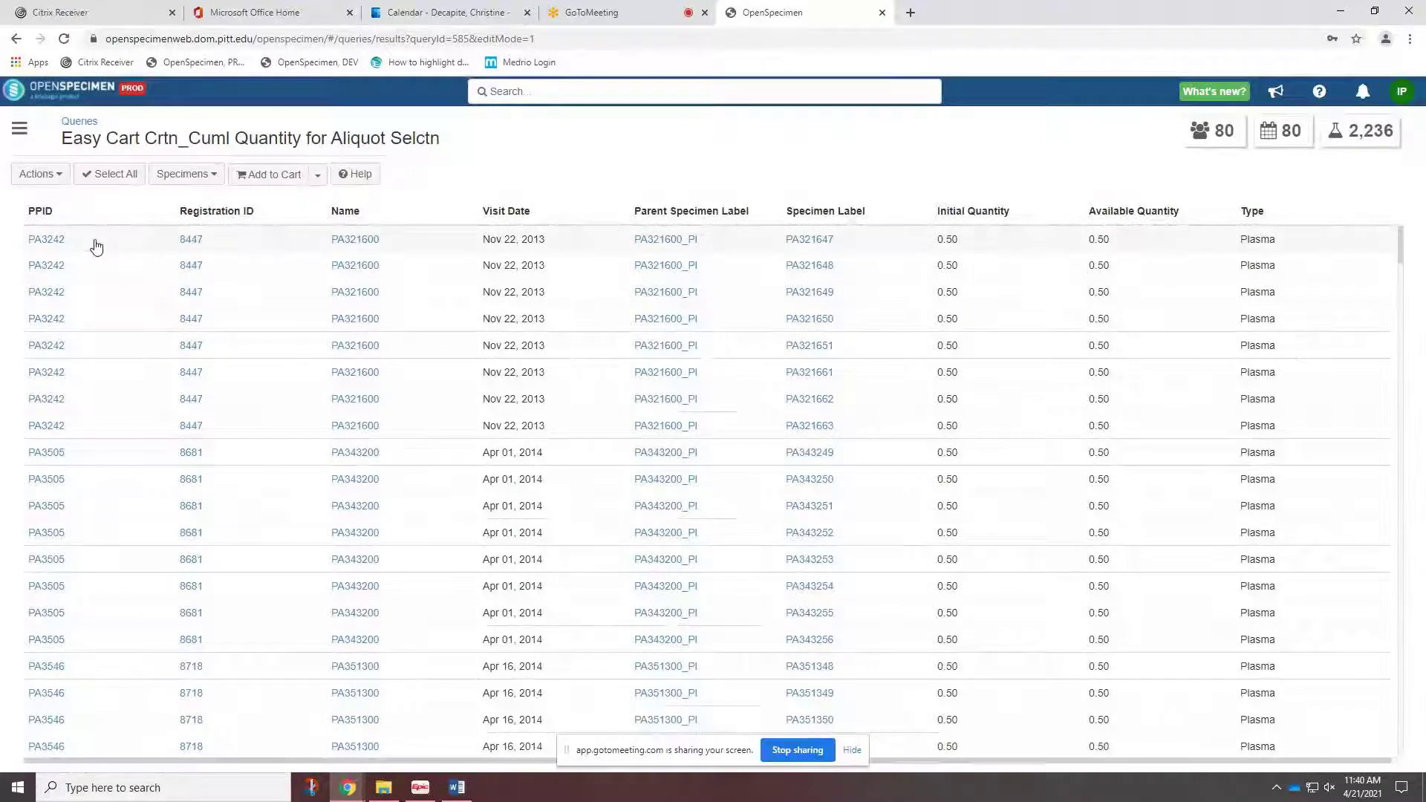
# - Select the first participant's eight specimen records in the results and open that participant's Blood Collection visit
pyautogui.moveTo(114, 245); pyautogui.dragTo(127, 439)
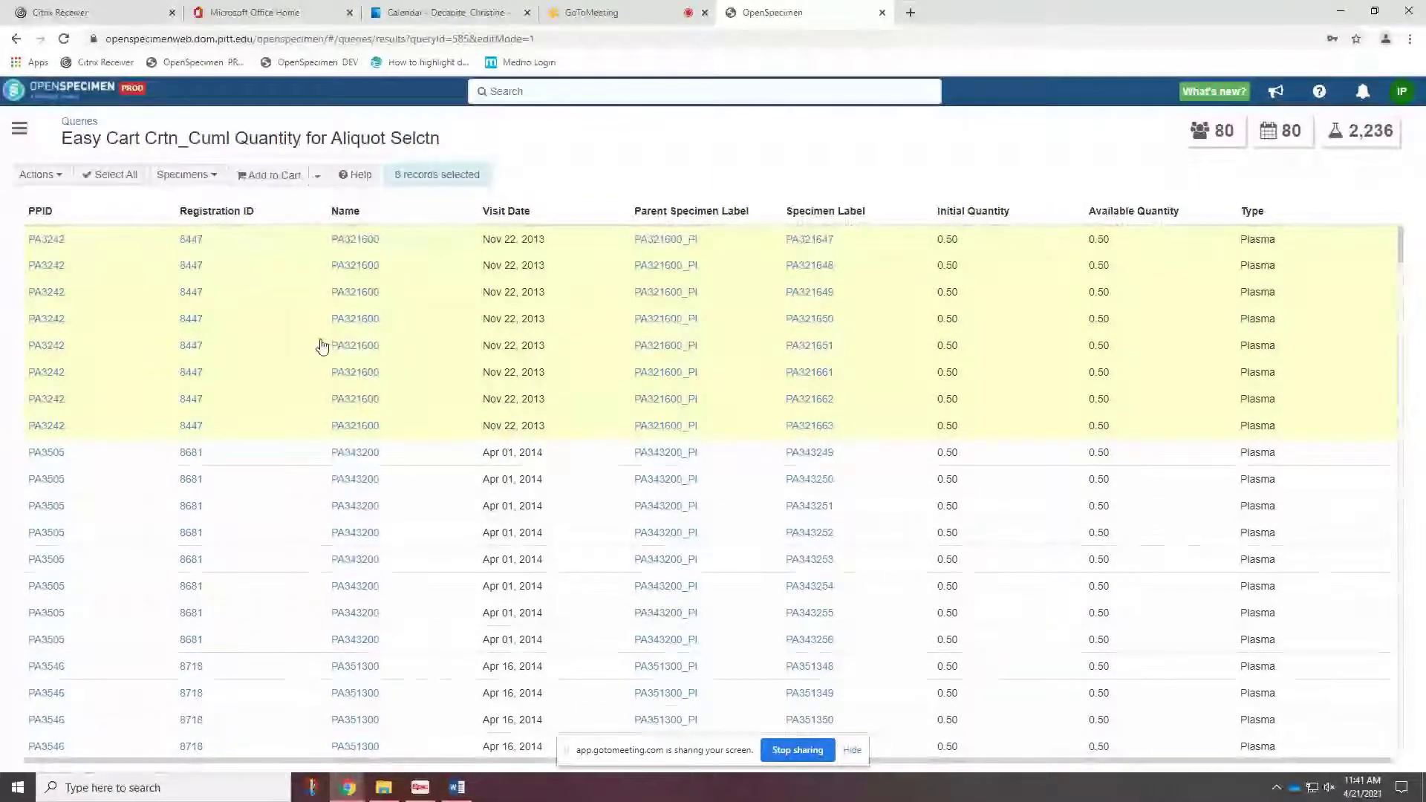
pyautogui.click(50, 243)
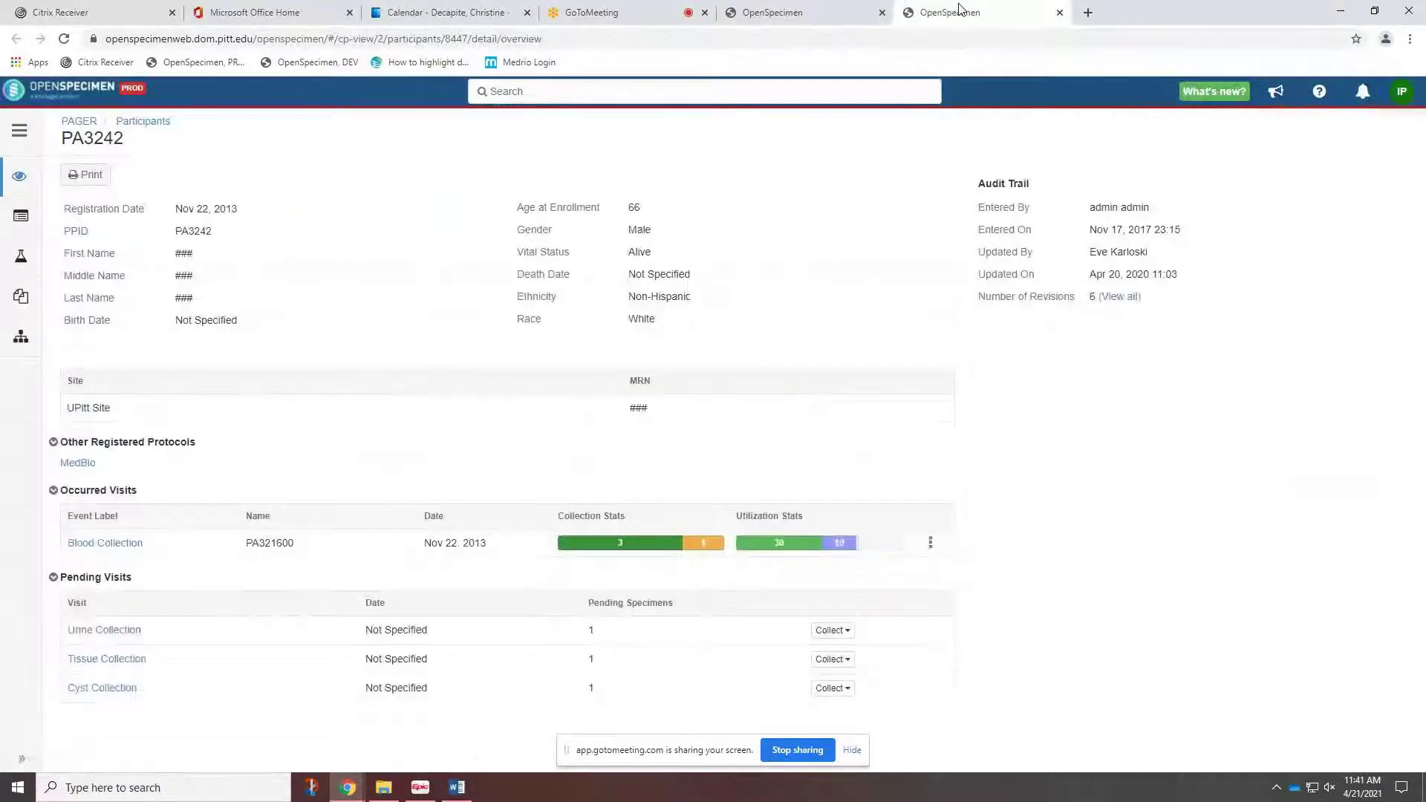
pyautogui.click(116, 549)
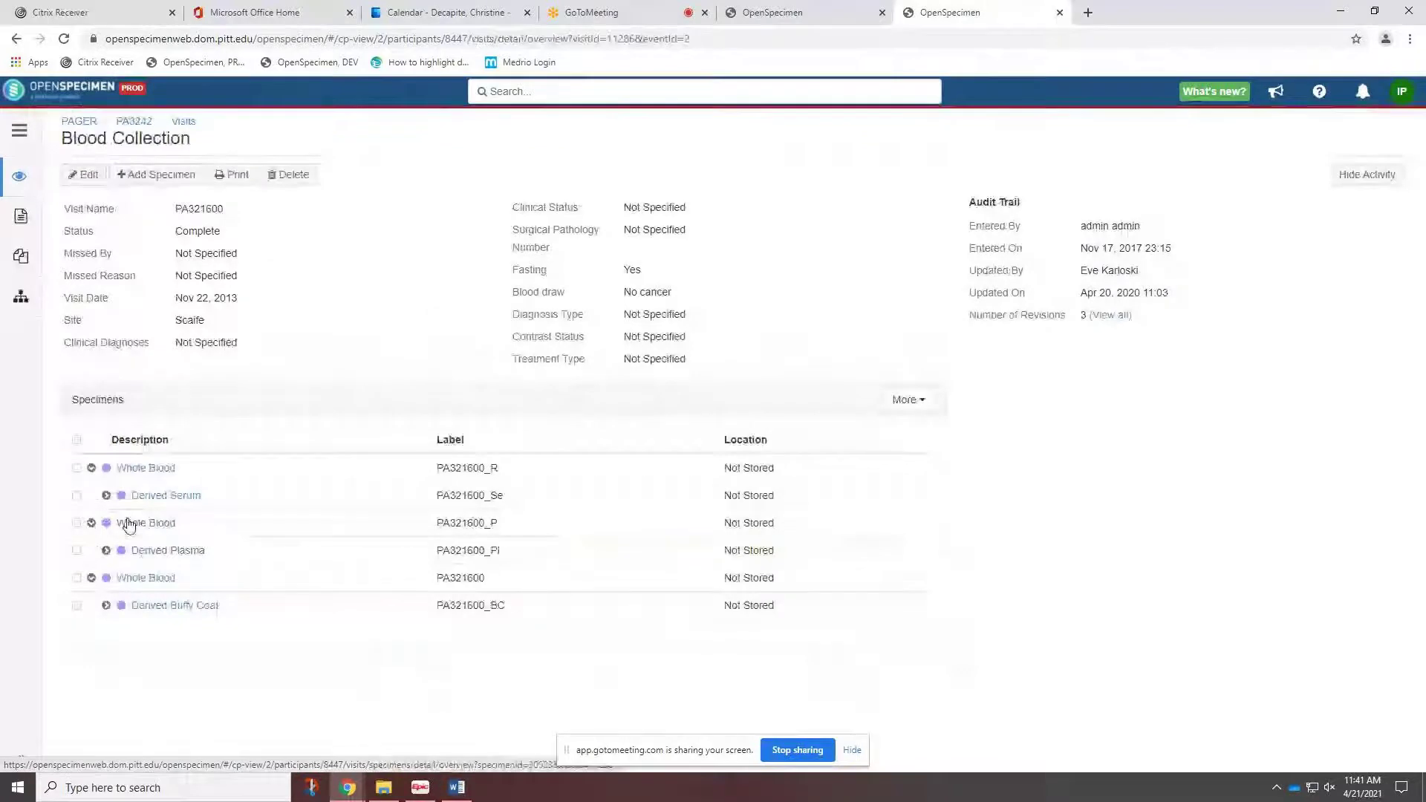
# - Expand the Derived Serum specimen and examine its aliquots' labels and storage locations, briefly selecting and deselecting one near the end of the list
pyautogui.click(106, 496)
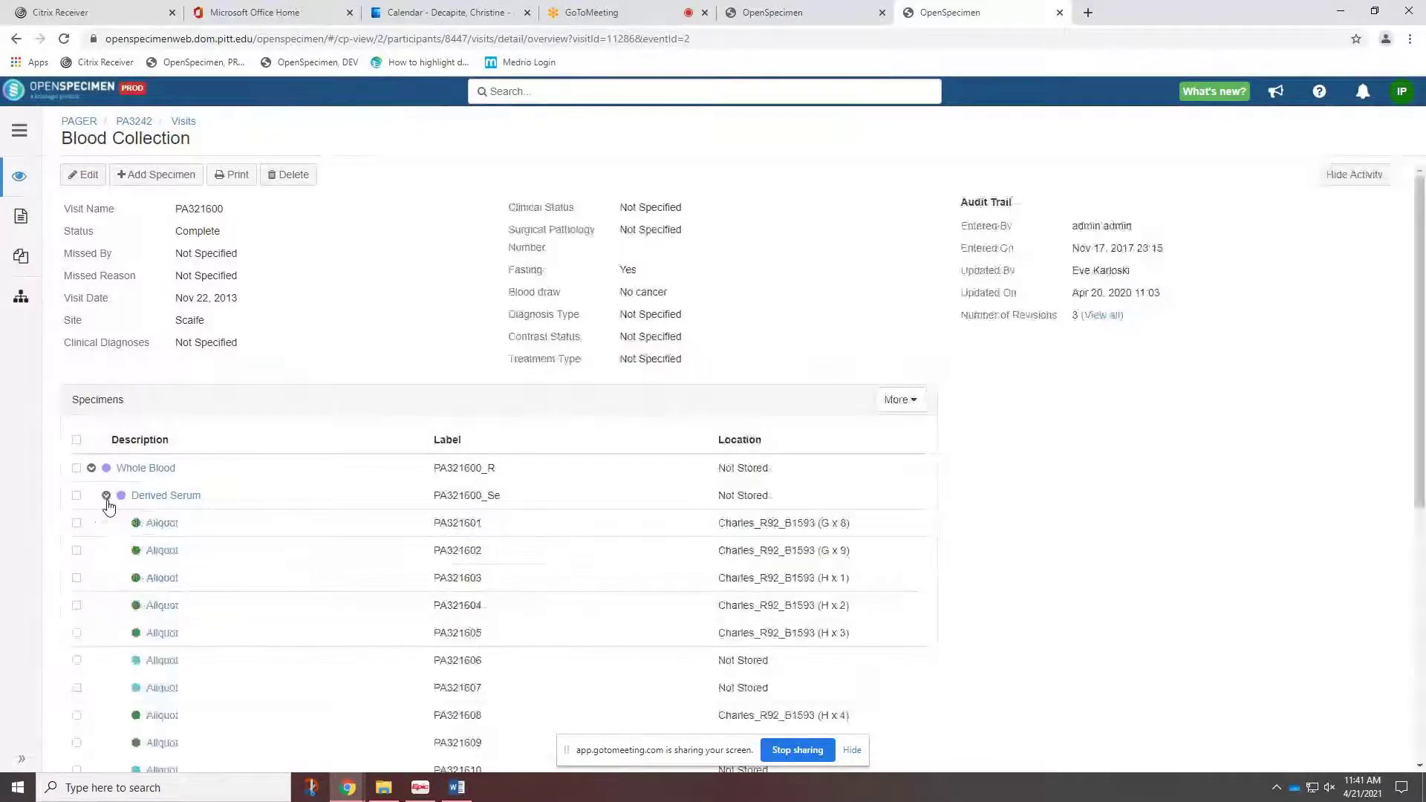
pyautogui.scroll(-3, 248, 564)
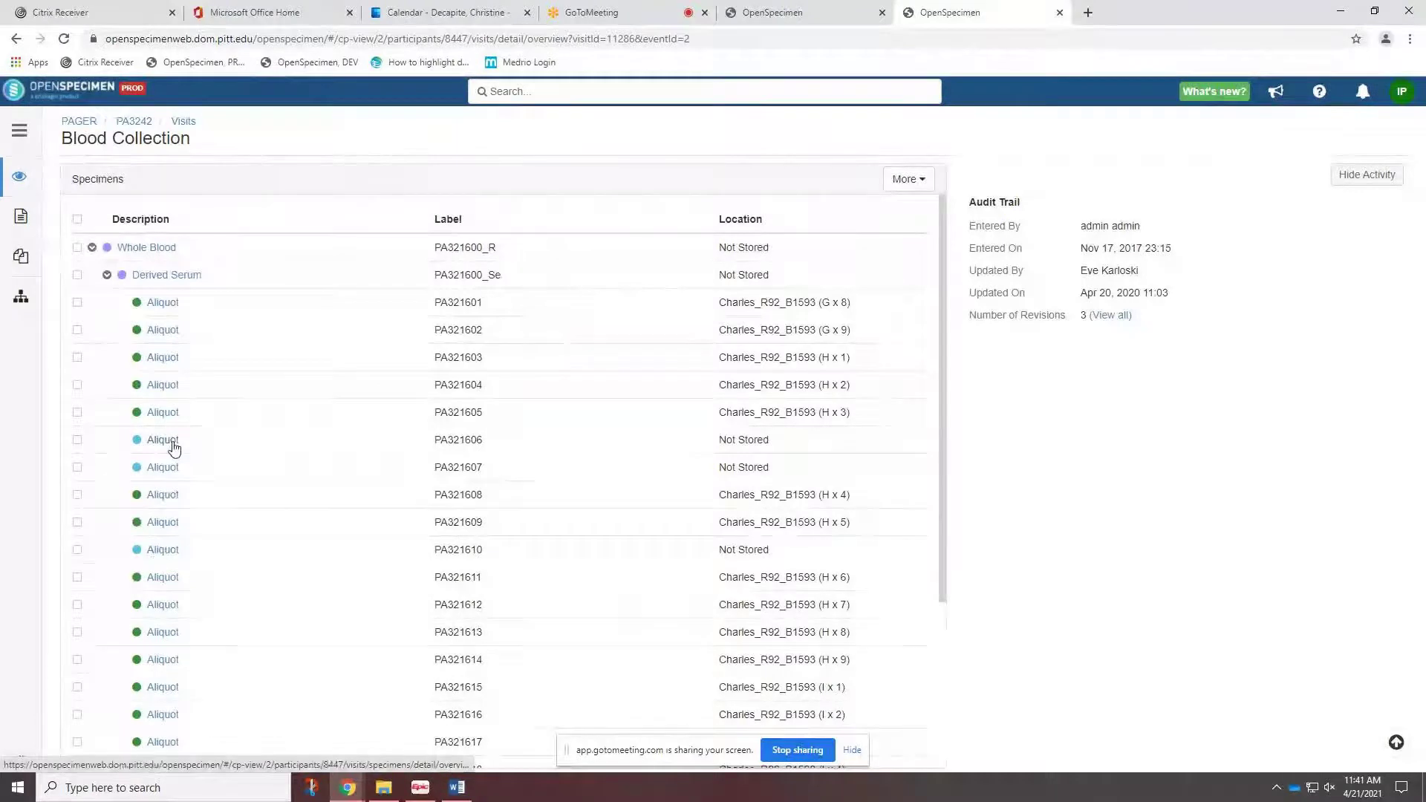
pyautogui.scroll(-2, 82, 693)
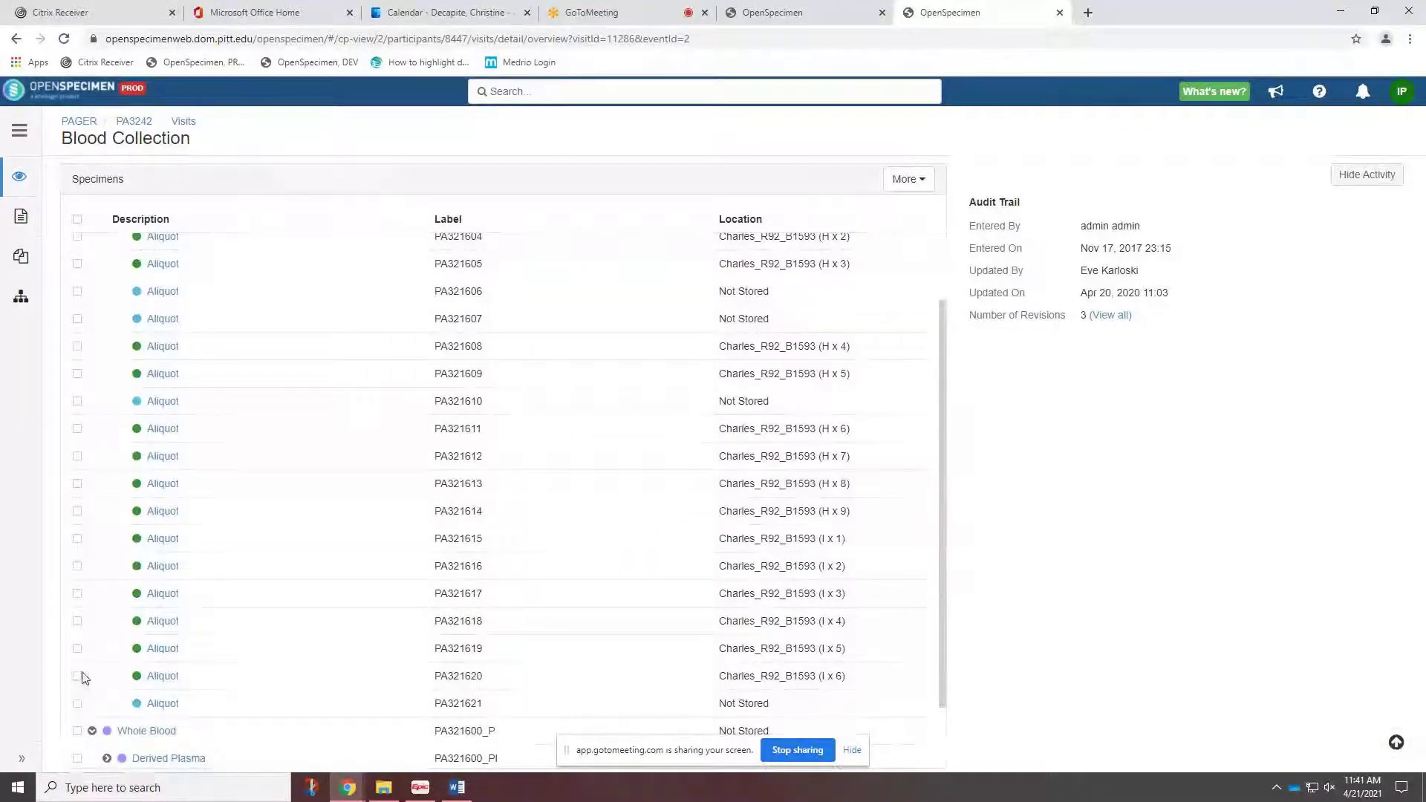
pyautogui.click(77, 677)
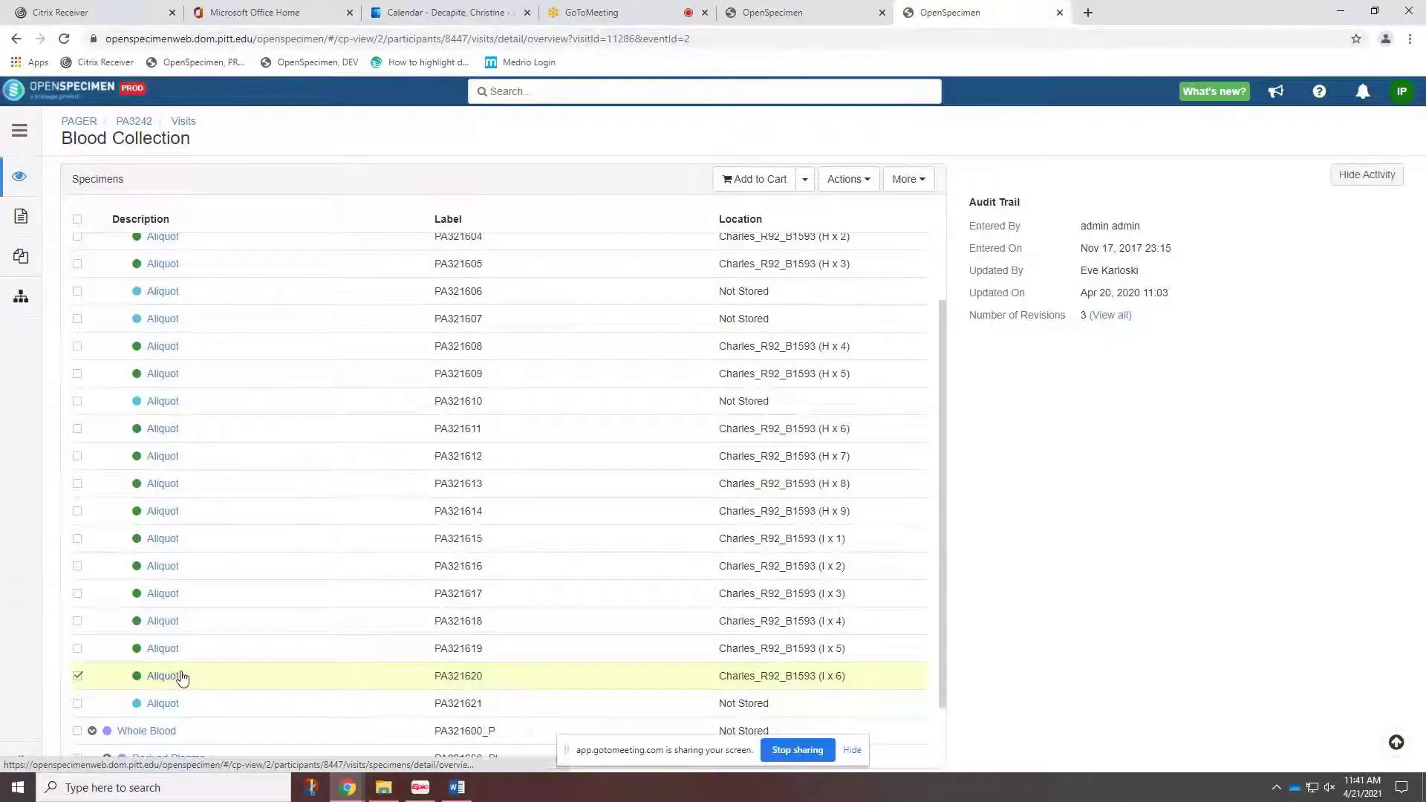
pyautogui.click(78, 675)
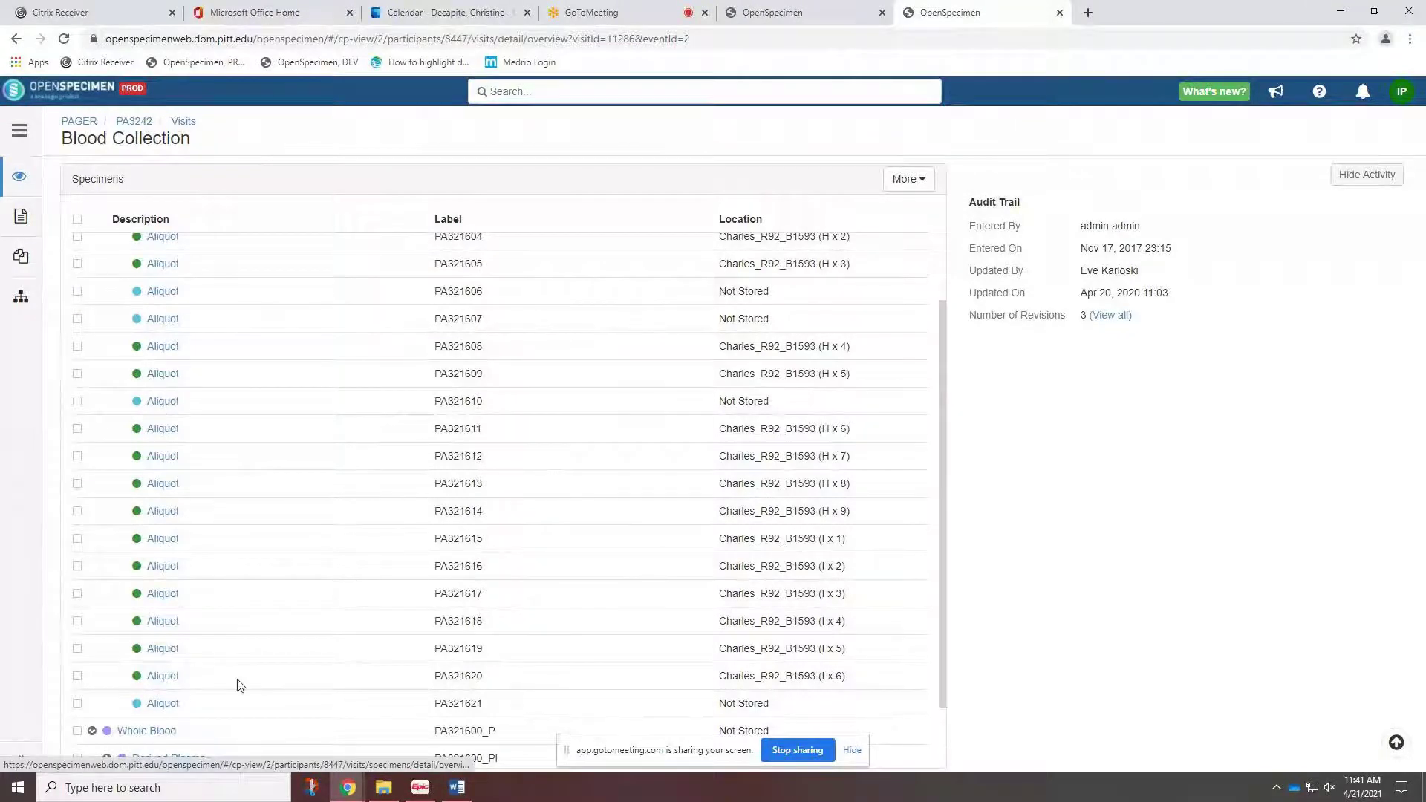
pyautogui.scroll(3, 141, 609)
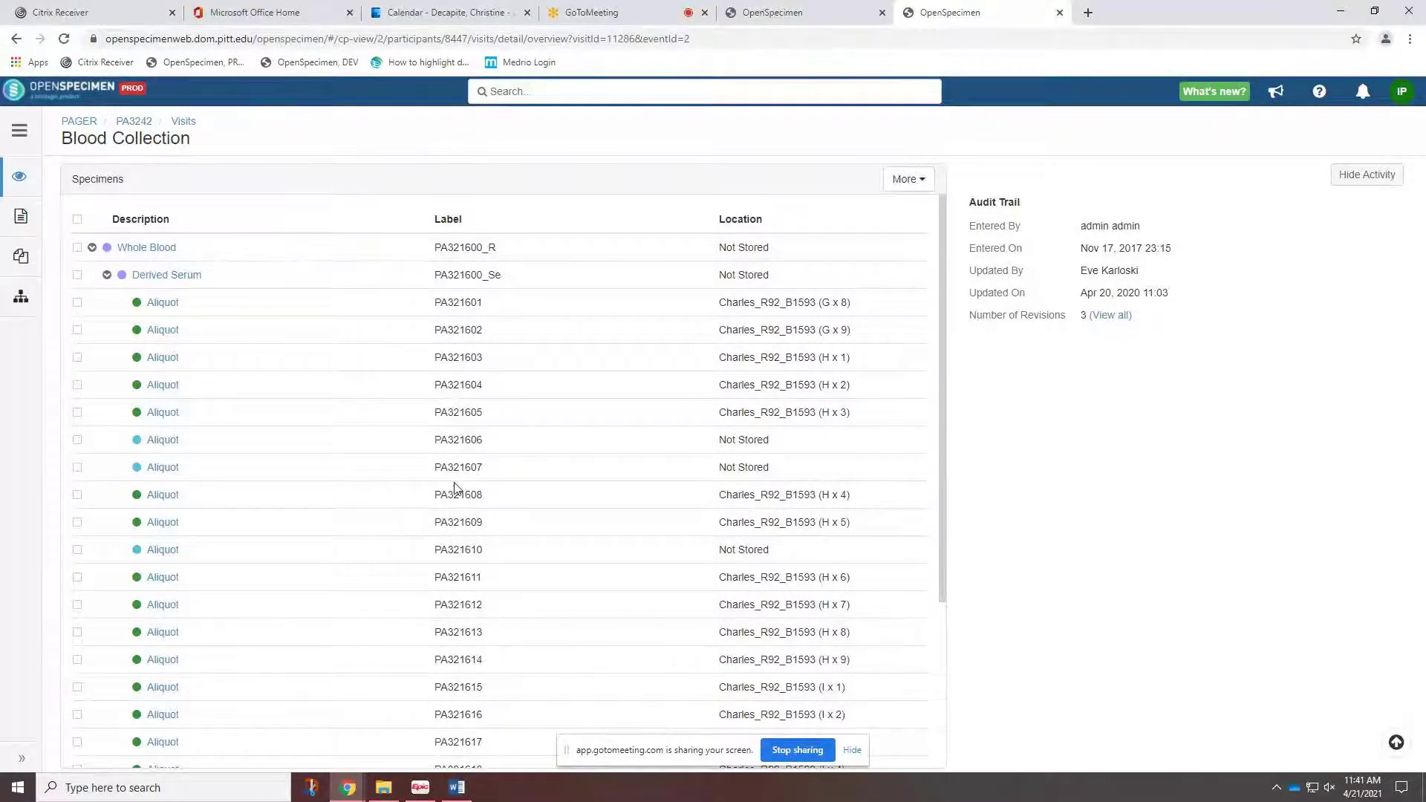
# - Return to the aliquot selection query results and view the cart options for the selected specimens
pyautogui.click(817, 10)
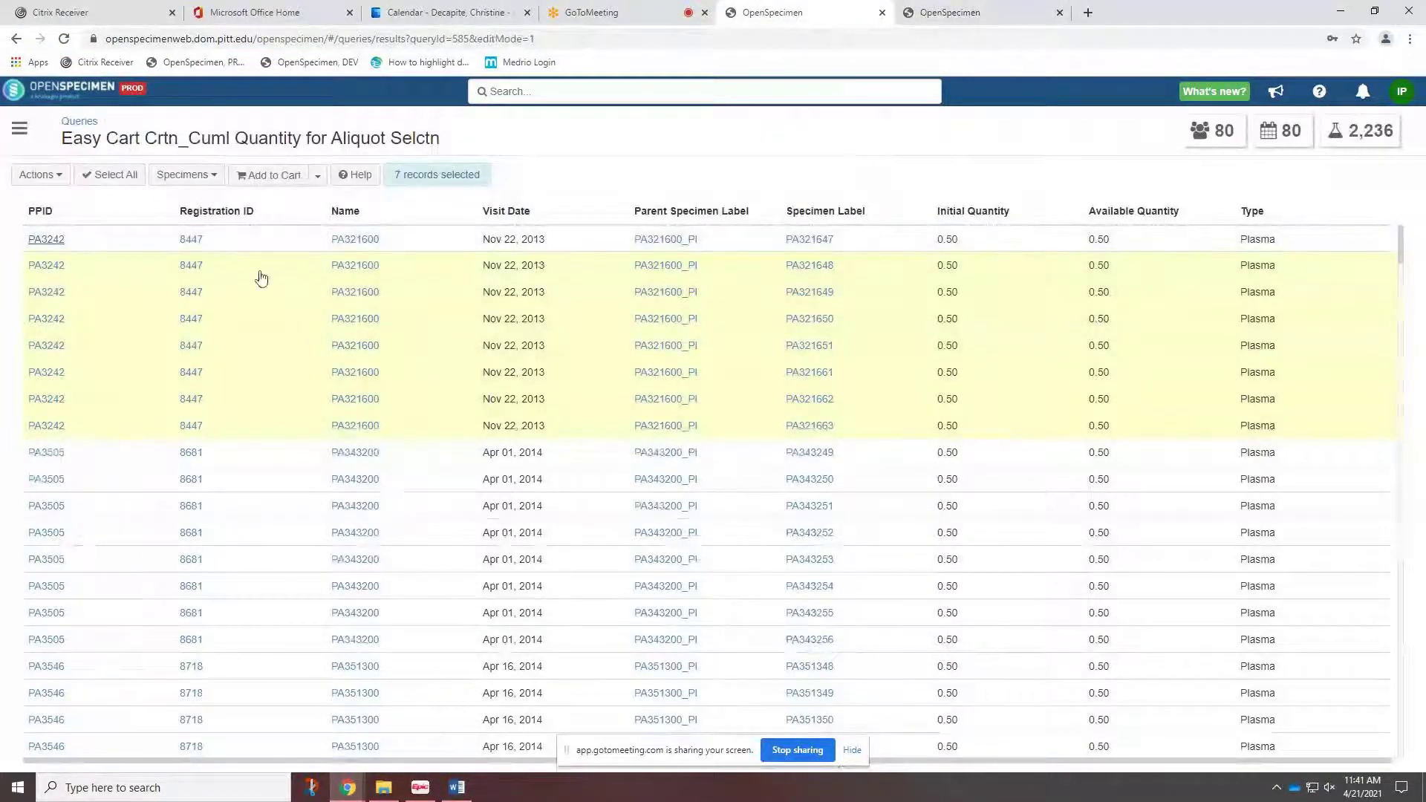
pyautogui.click(317, 176)
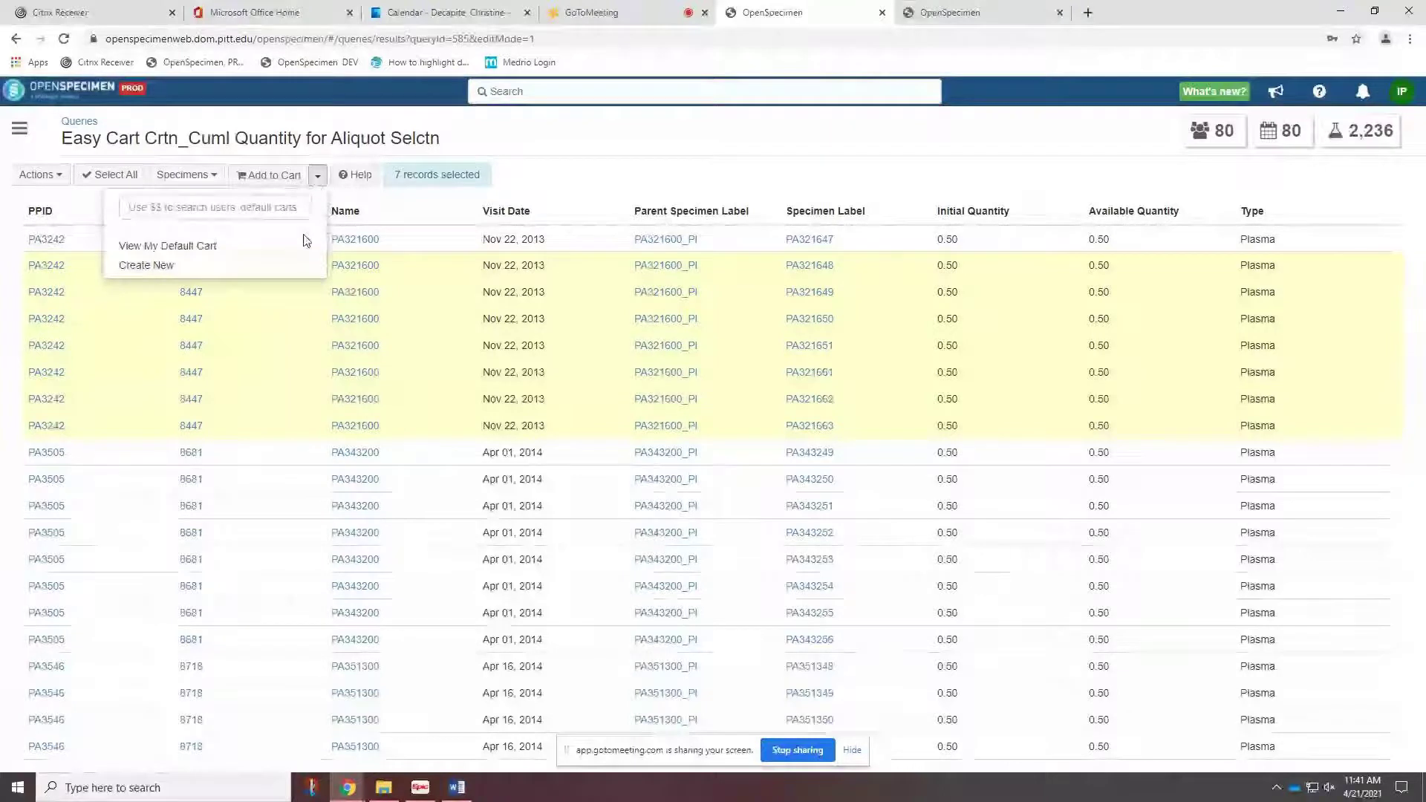
pyautogui.click(470, 199)
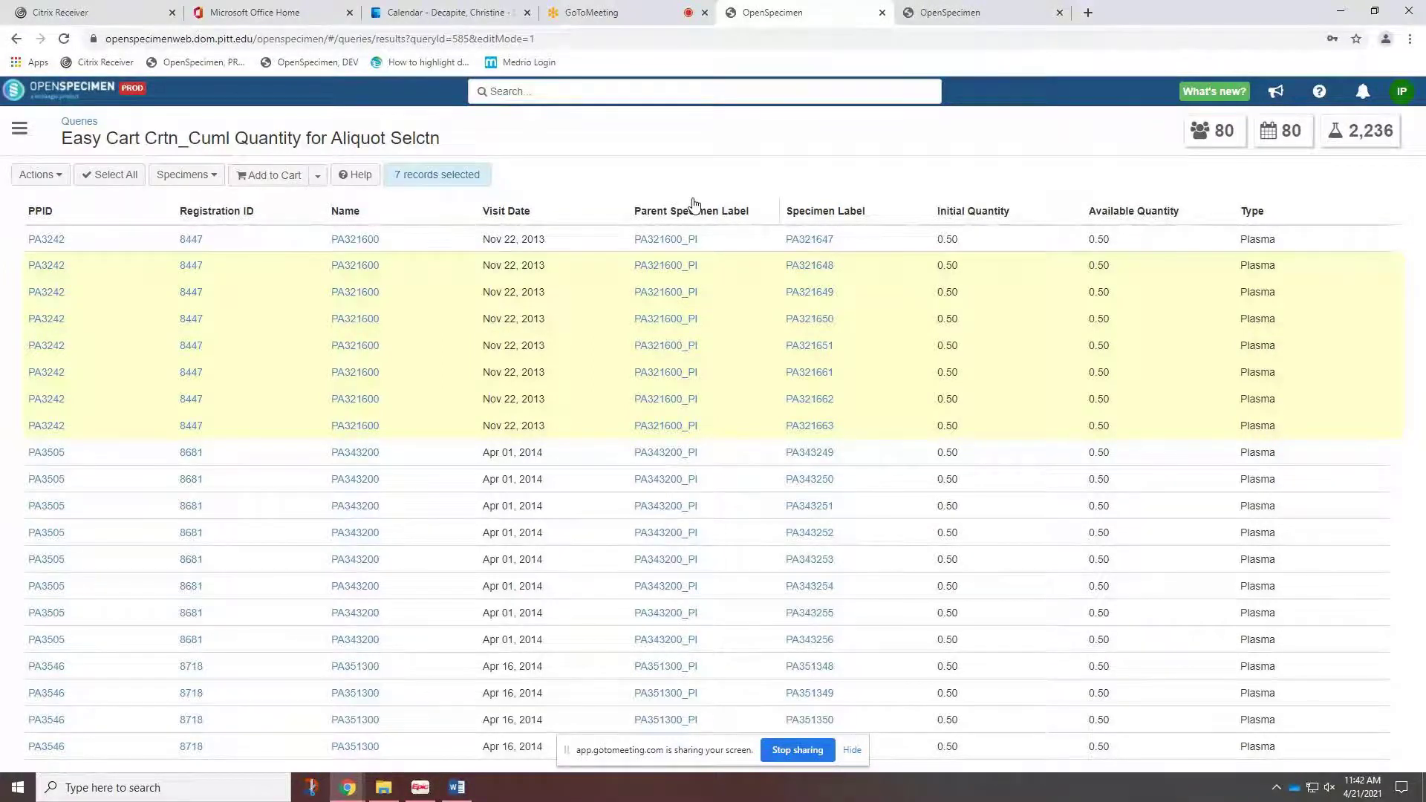
pyautogui.click(800, 752)
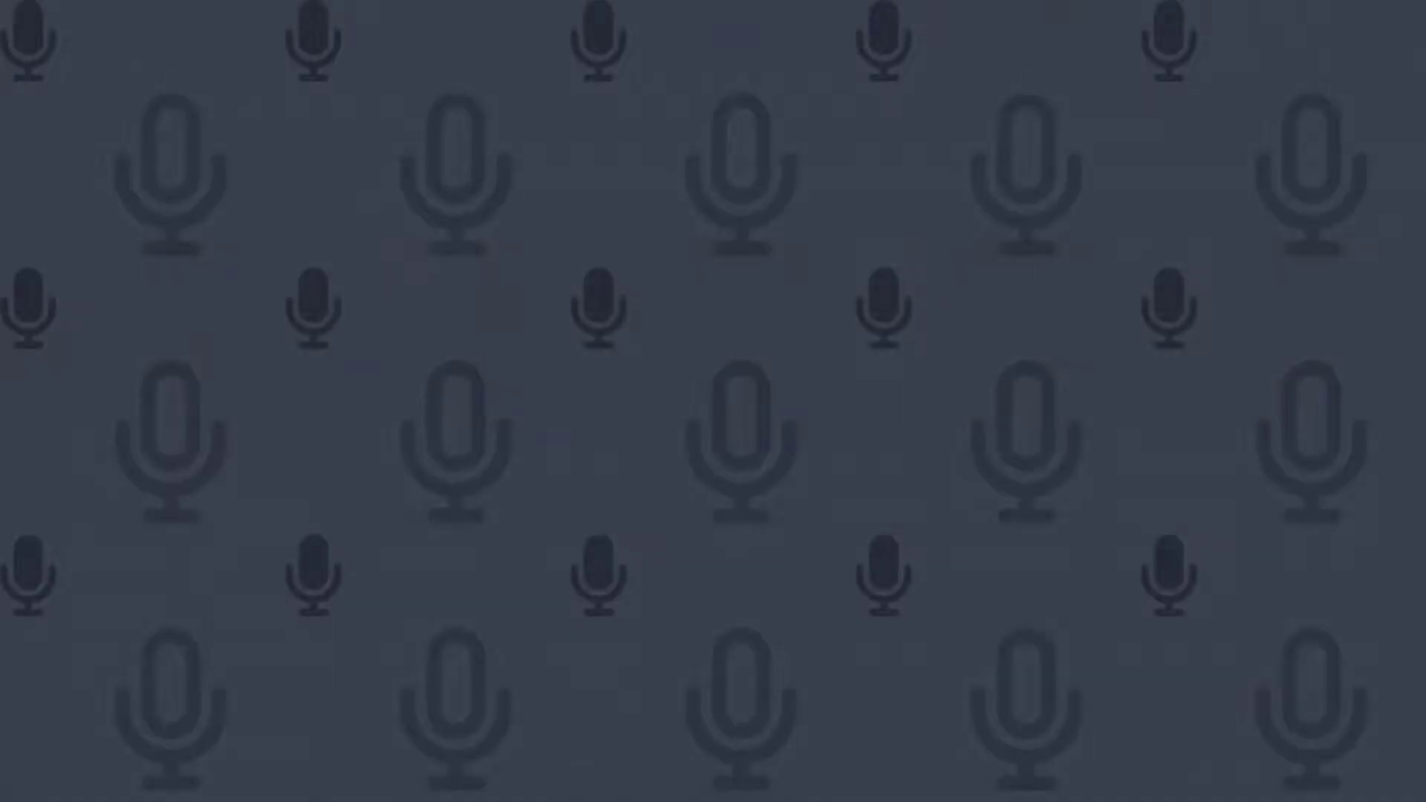
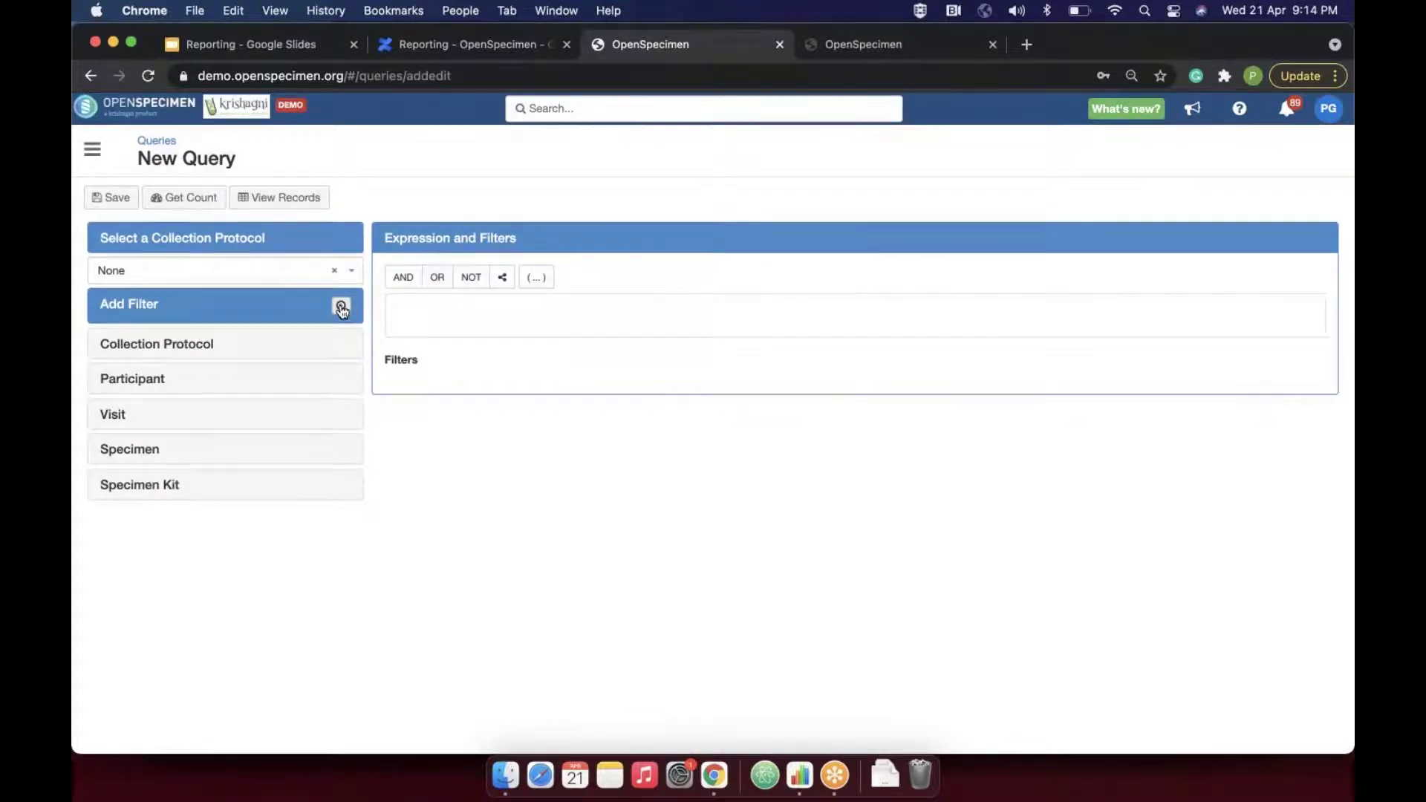
# - Open a new temporal expression filter for the new query
pyautogui.click(341, 311)
pyautogui.click(417, 256)
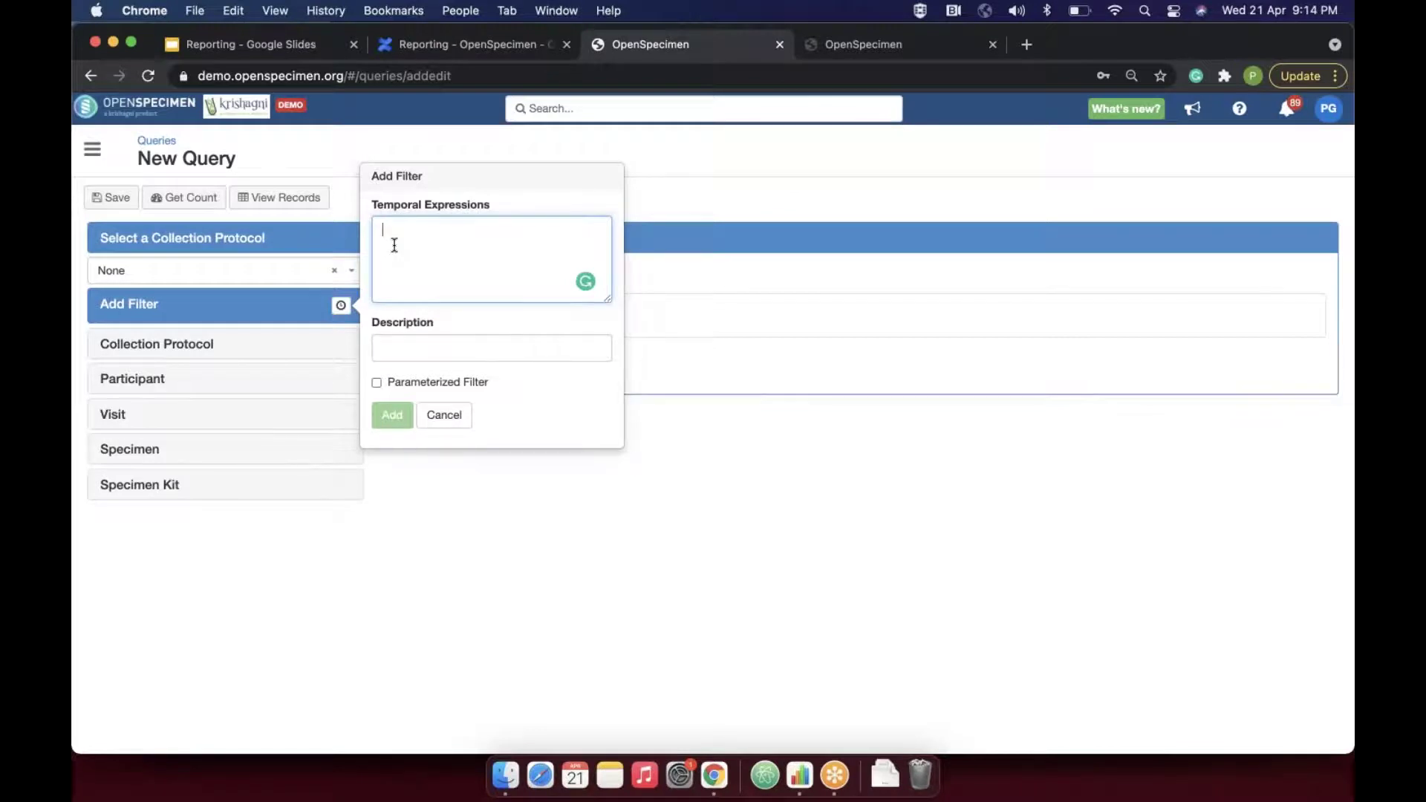
# - Open the Calculated fields (Temporal Queries) page of the Confluence Reporting manual and review how a new temporal query is created
pyautogui.click(454, 48)
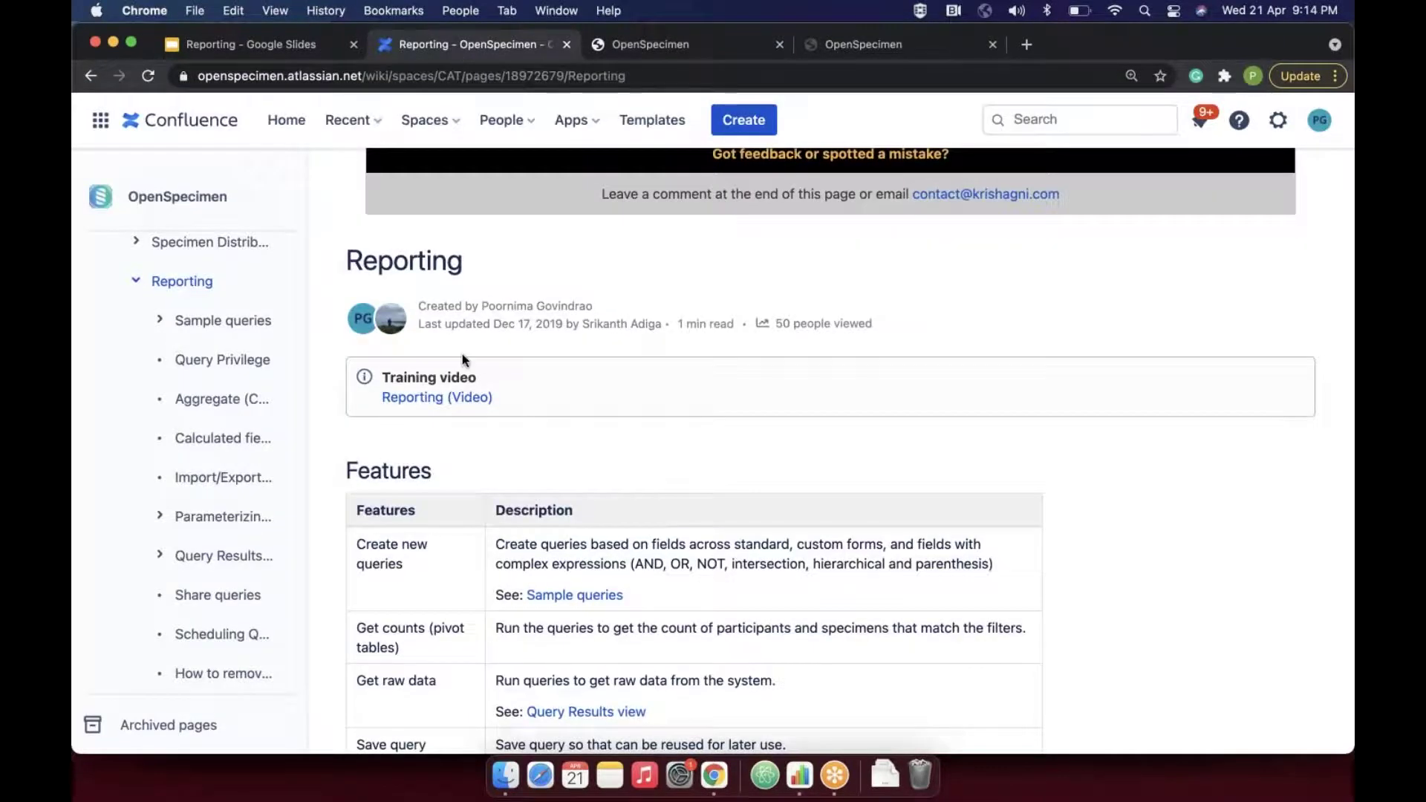
pyautogui.scroll(-5, 462, 353)
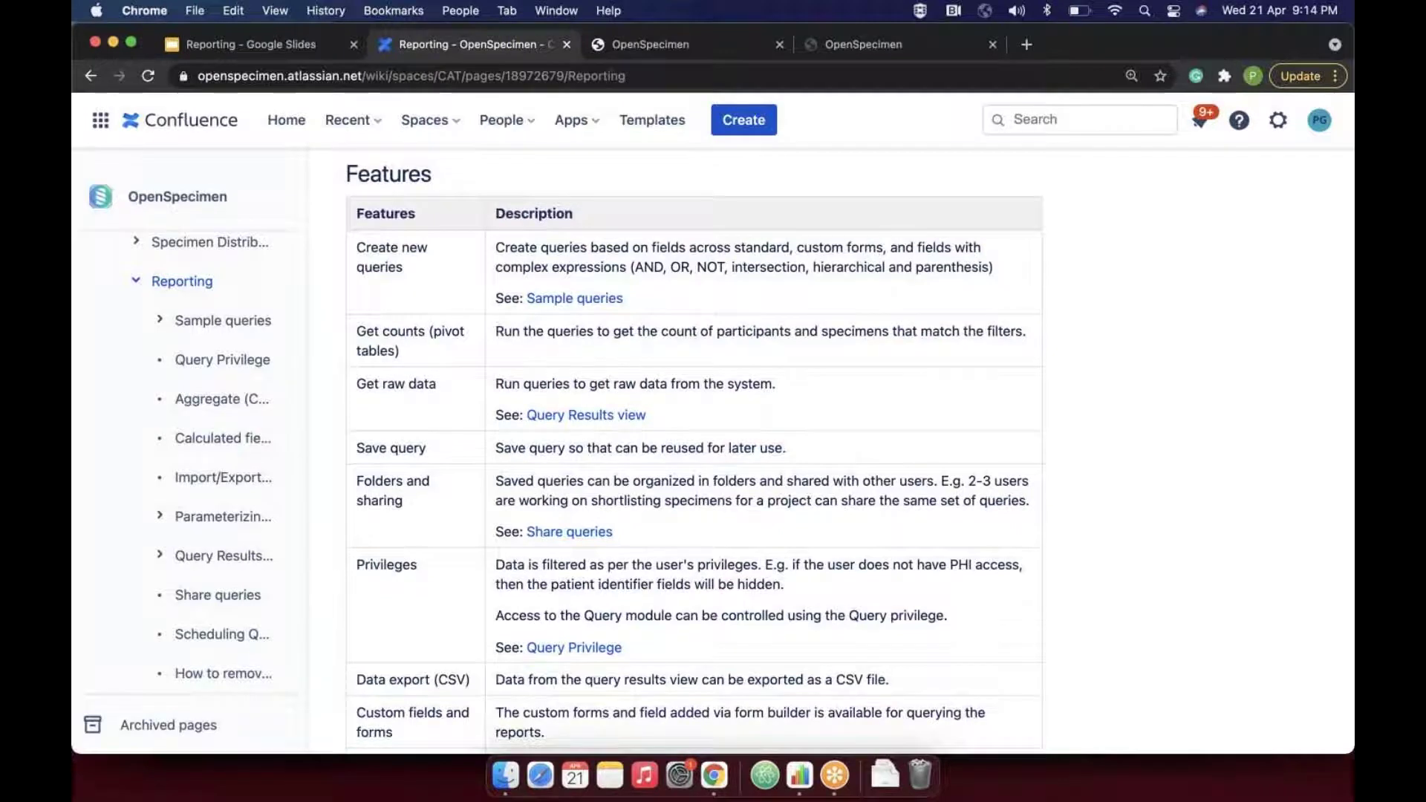
pyautogui.click(224, 438)
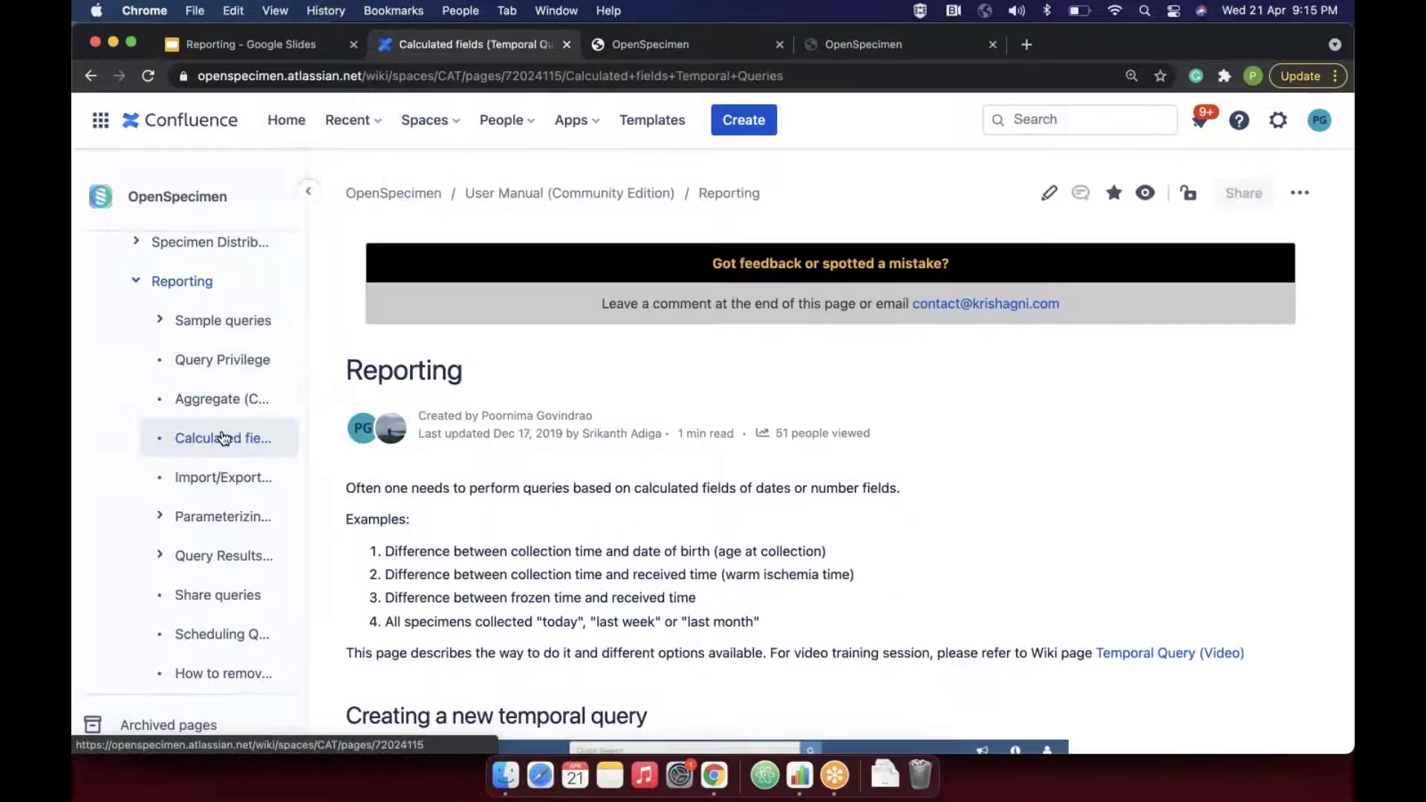
pyautogui.scroll(-2, 719, 505)
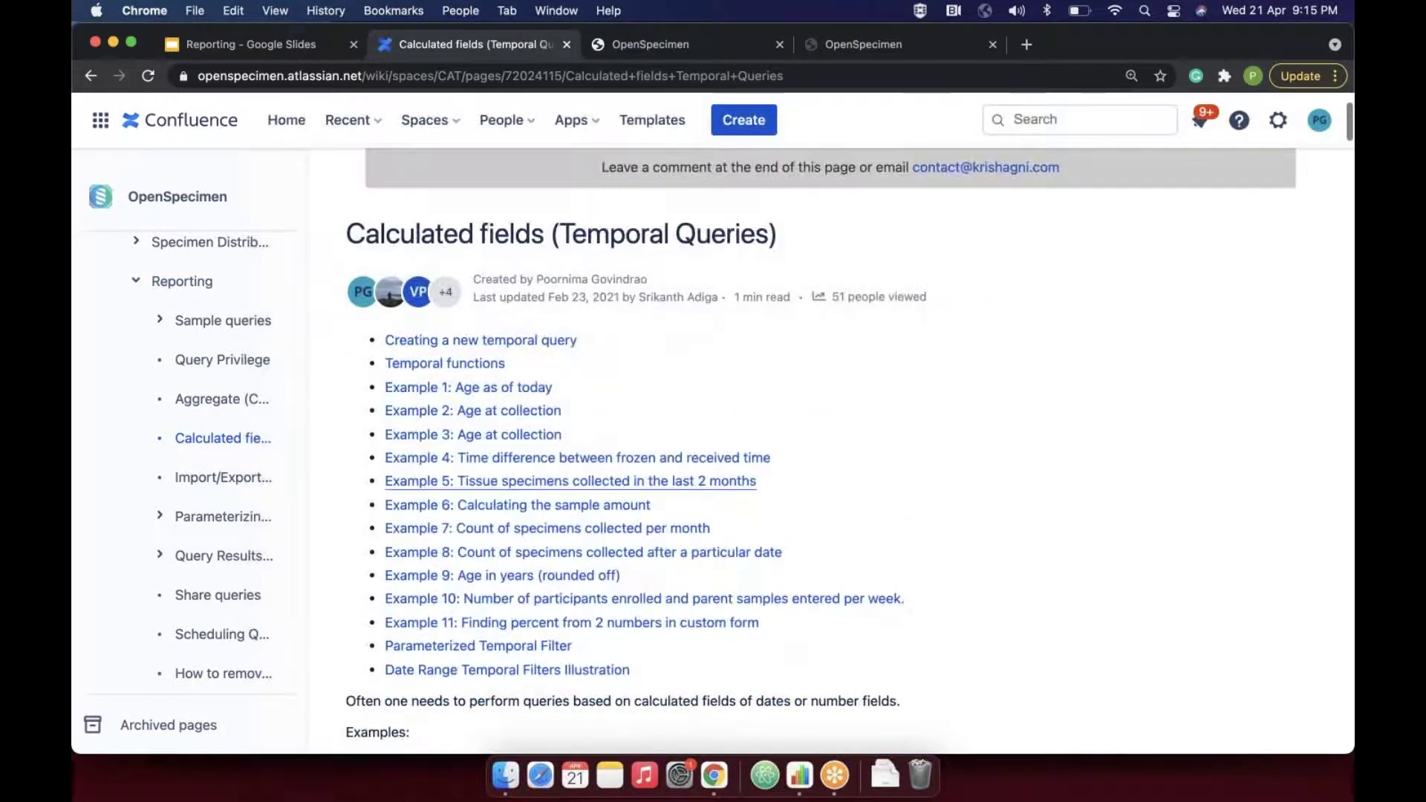
pyautogui.scroll(-4, 477, 724)
pyautogui.scroll(-5, 479, 646)
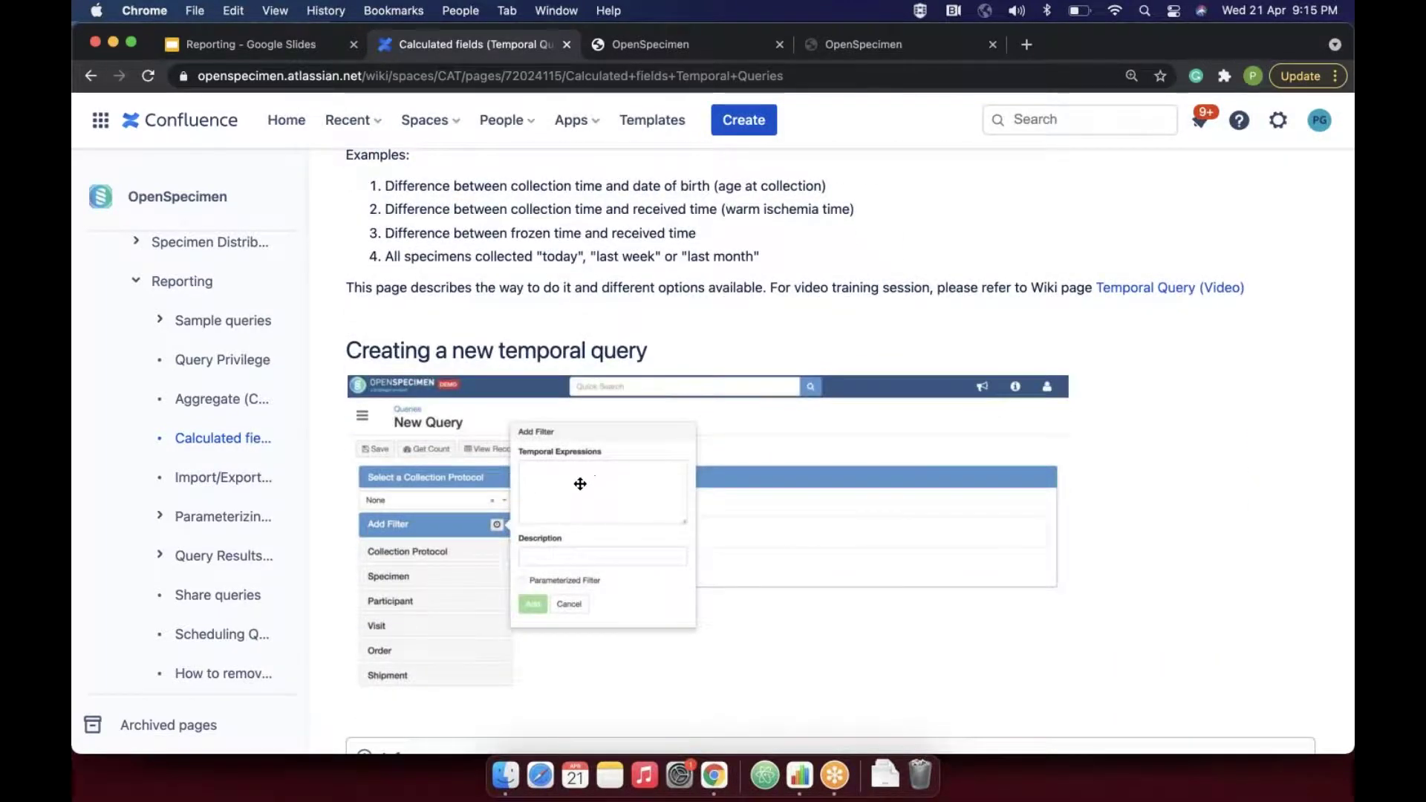
# - Examine the Temporal functions table, including the description of years_between
pyautogui.scroll(-7, 580, 484)
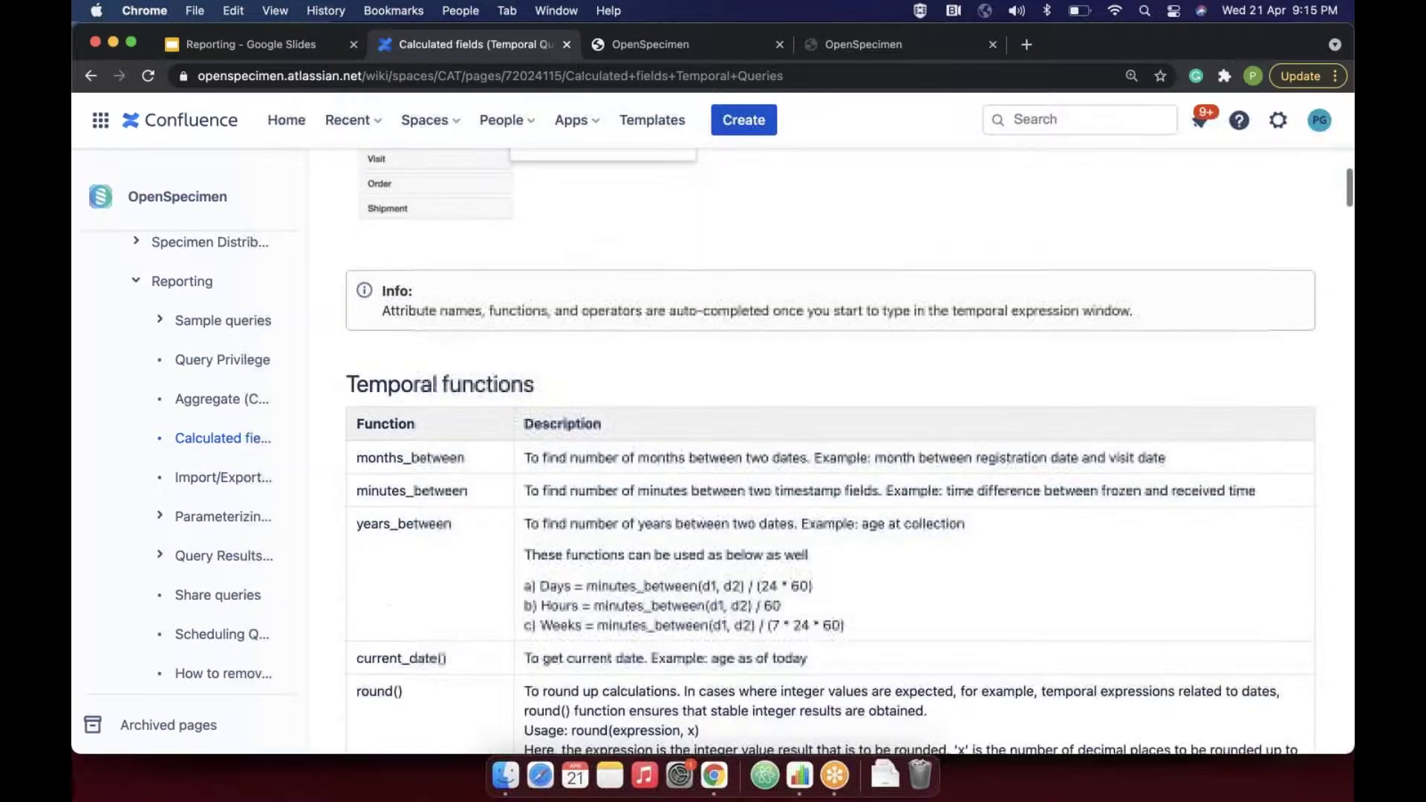
pyautogui.scroll(-1, 830, 445)
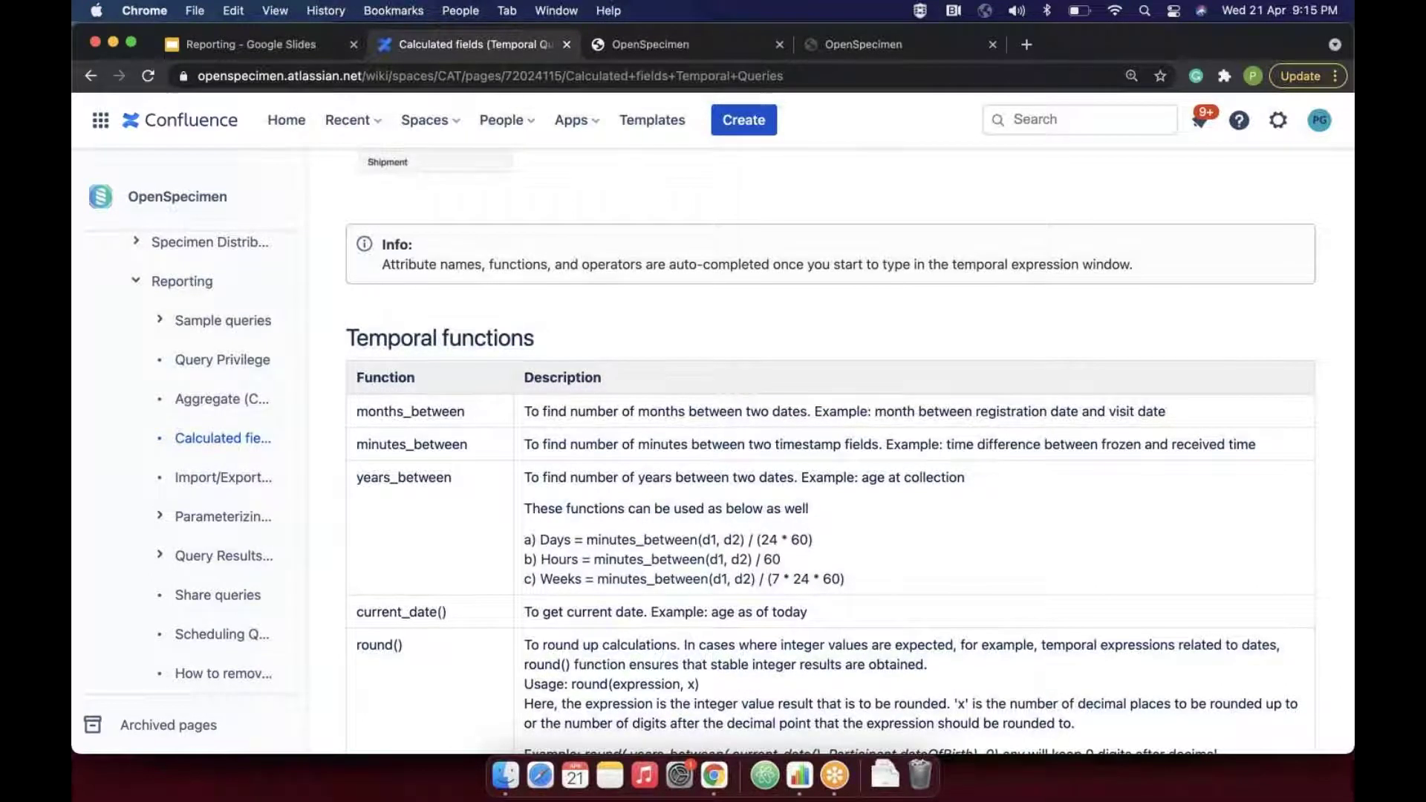
pyautogui.scroll(-3, 371, 314)
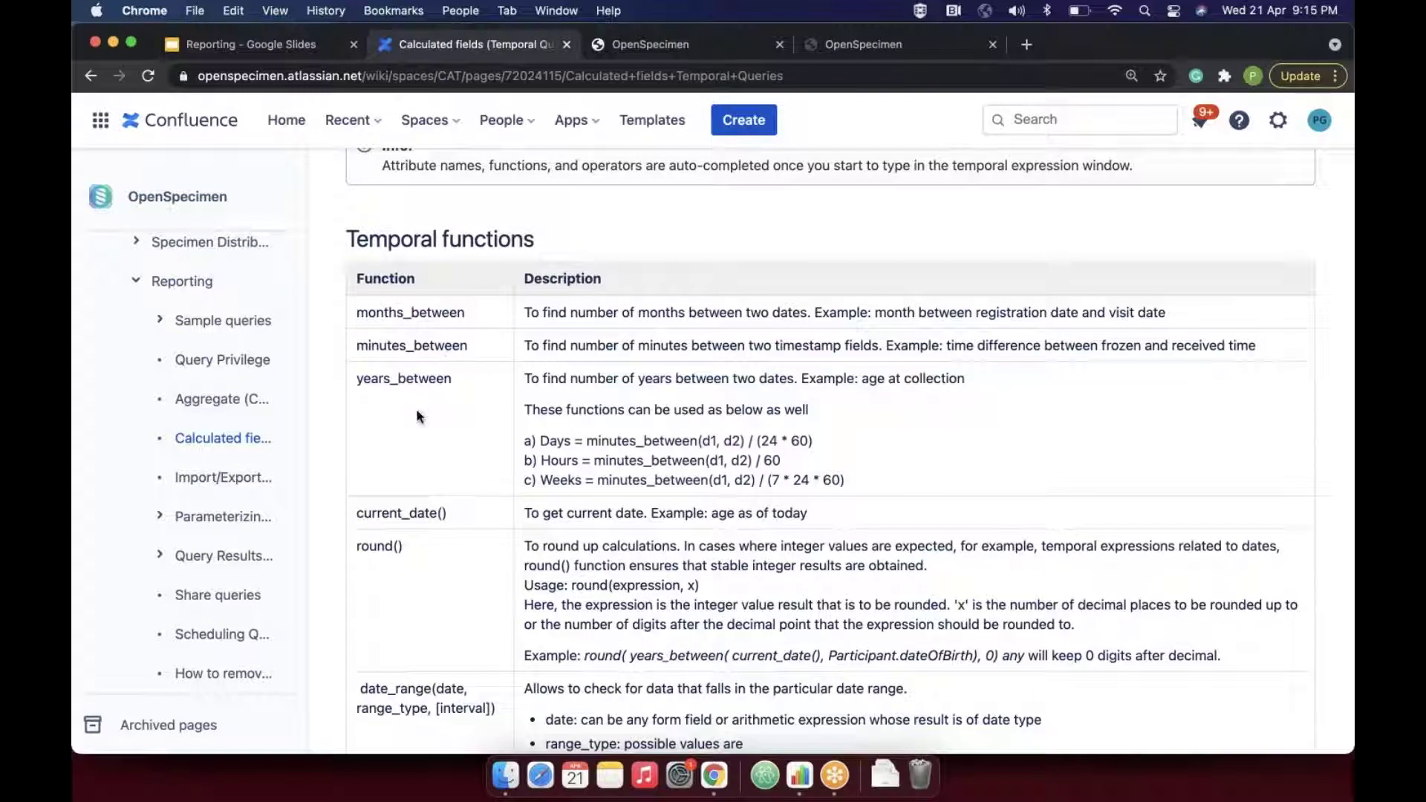
pyautogui.moveTo(363, 380); pyautogui.dragTo(468, 394)
pyautogui.click(469, 394)
pyautogui.click(640, 46)
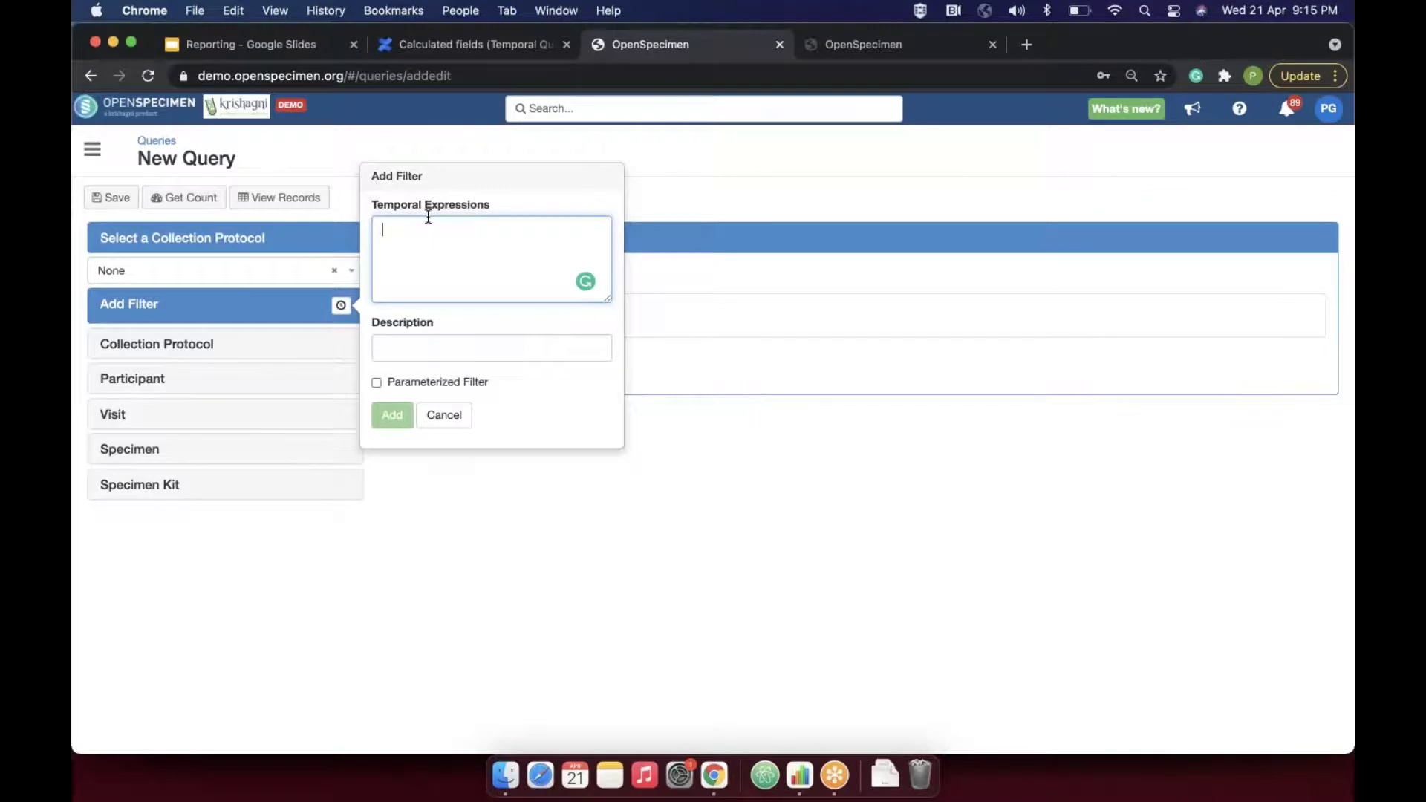
pyautogui.click(432, 47)
# - Back in OpenSpecimen's new filter, begin the temporal expression with minutes_between( and the Specimen field Frozen Event: Date and Time
pyautogui.click(636, 47)
pyautogui.write('mi')
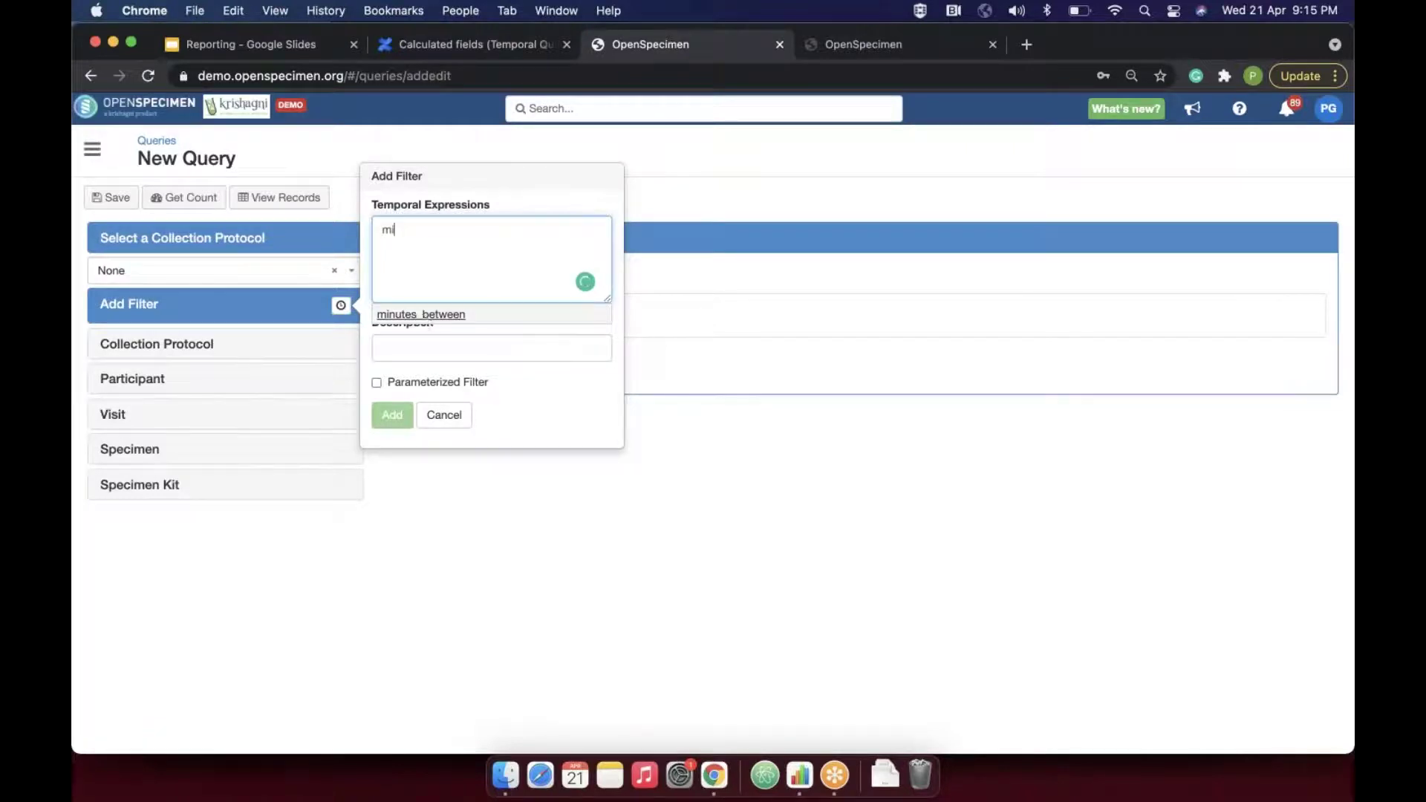
pyautogui.click(422, 316)
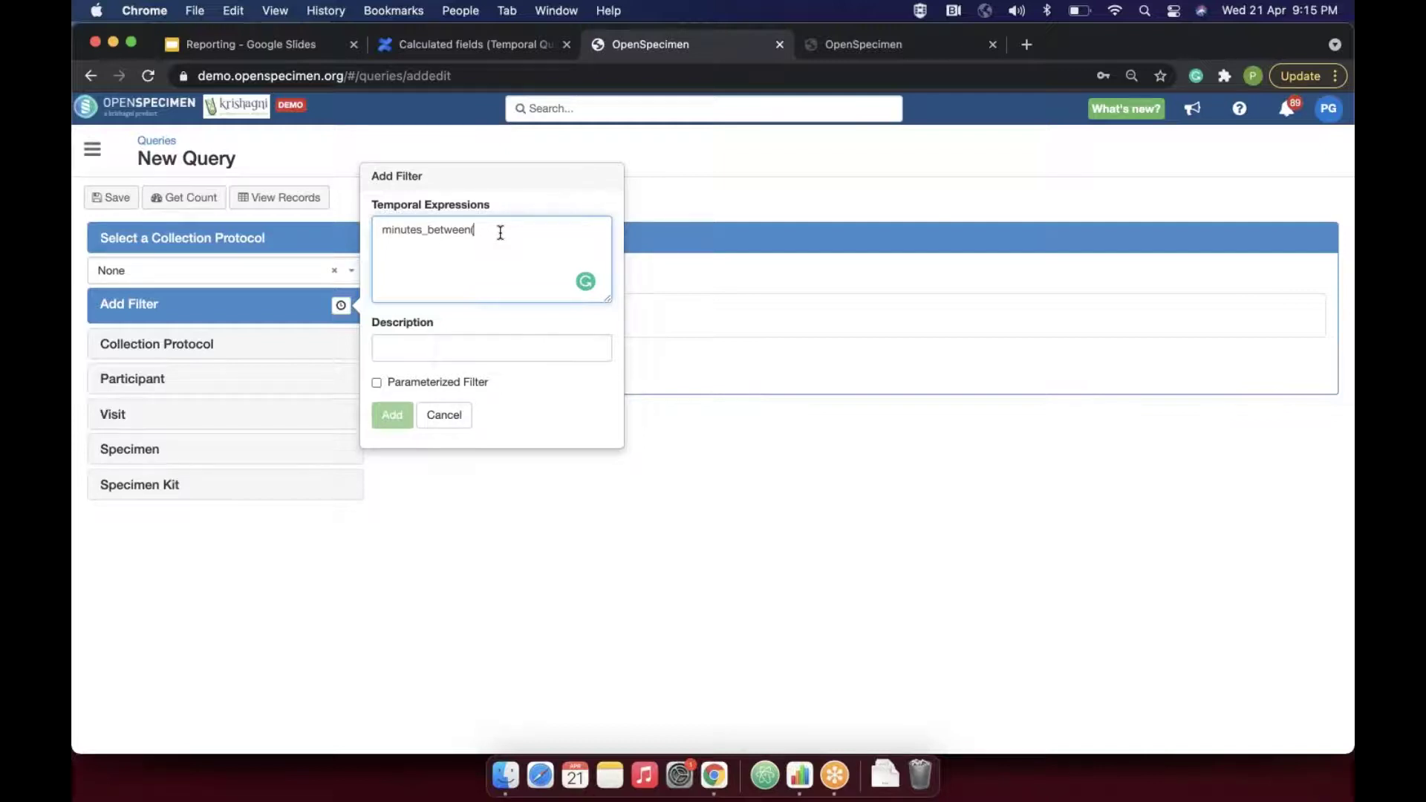
pyautogui.write('Sp')
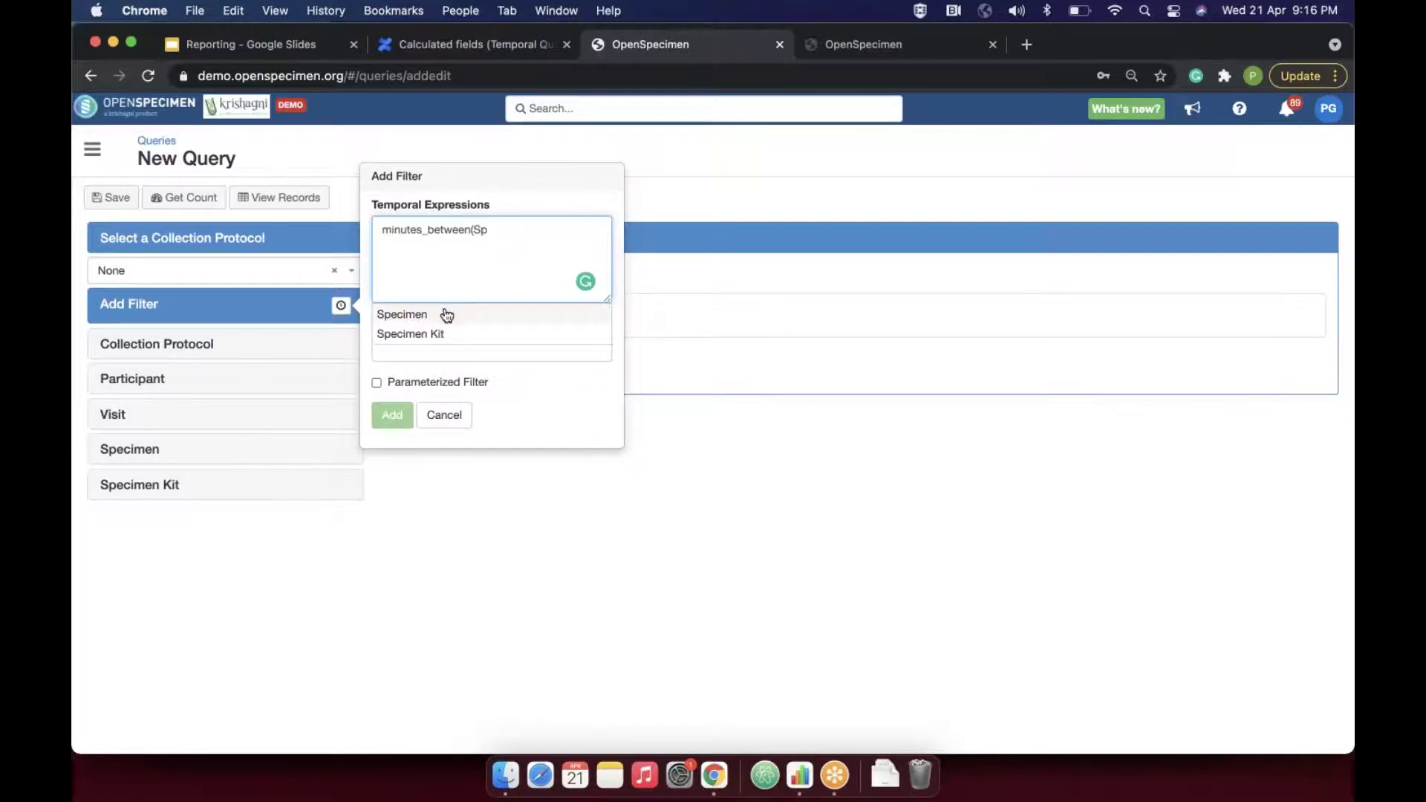
pyautogui.click(446, 315)
pyautogui.click(546, 236)
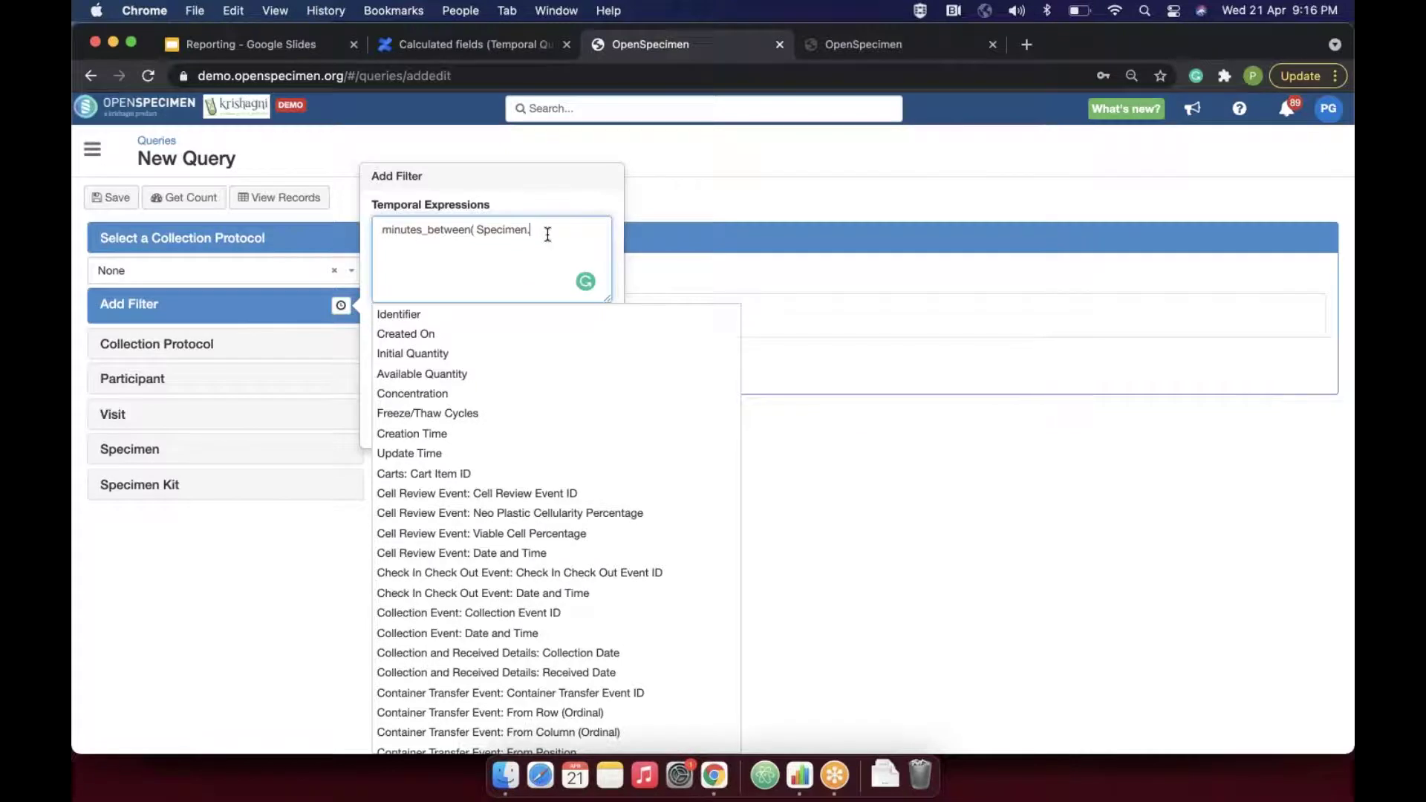
pyautogui.write('o')
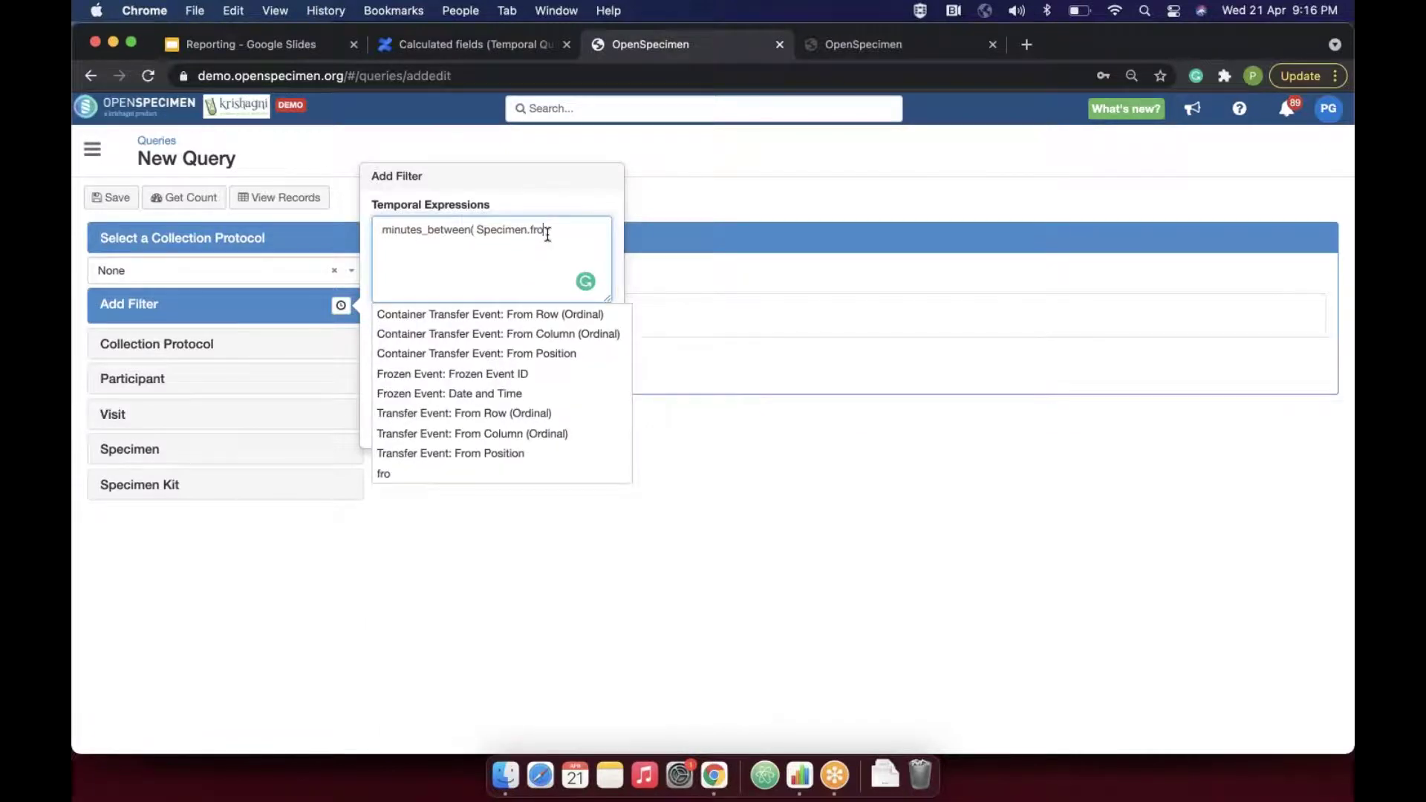
pyautogui.click(547, 392)
# - Add the Specimen field Collection and Received Details: Collection Date as the second argument and close the parenthesis
pyautogui.click(462, 265)
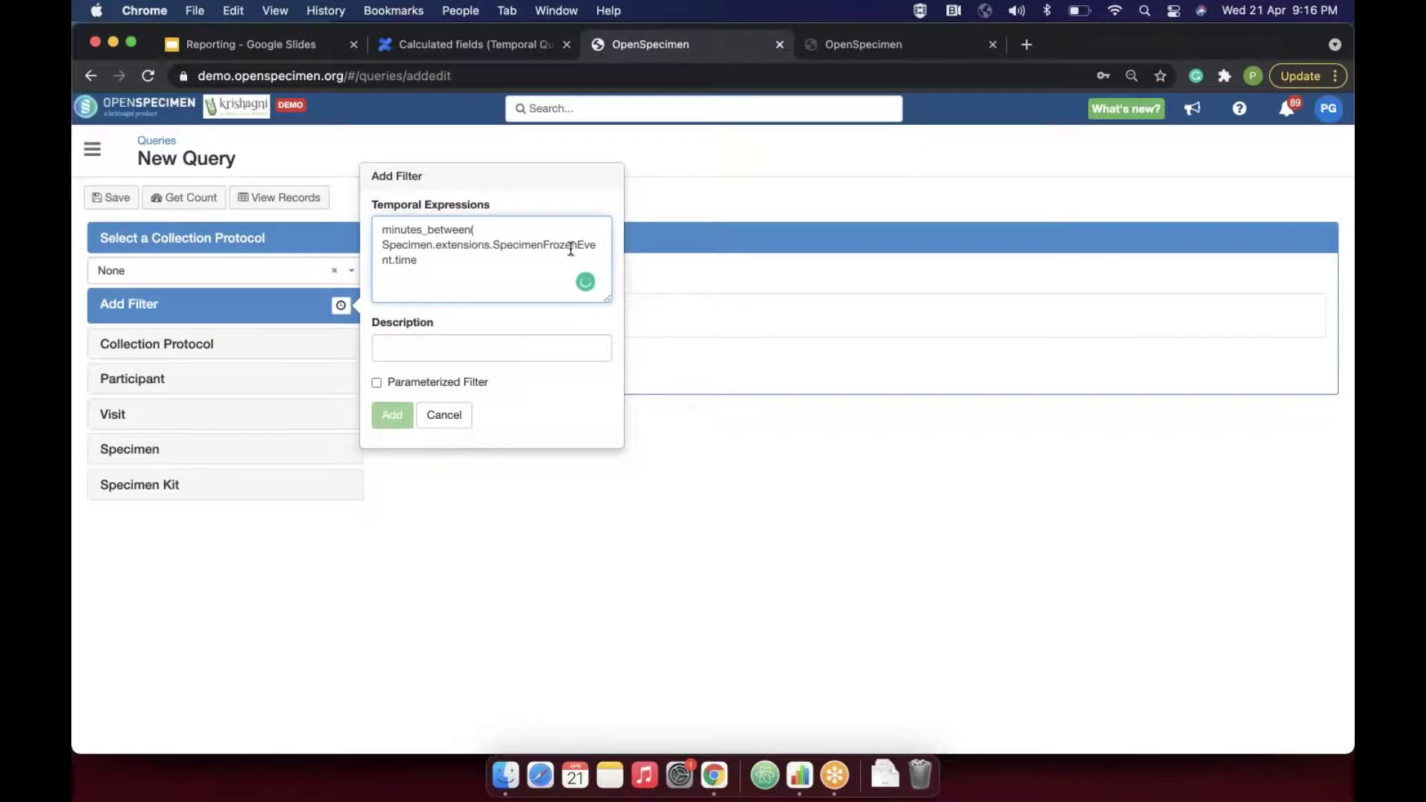
pyautogui.write(', ')
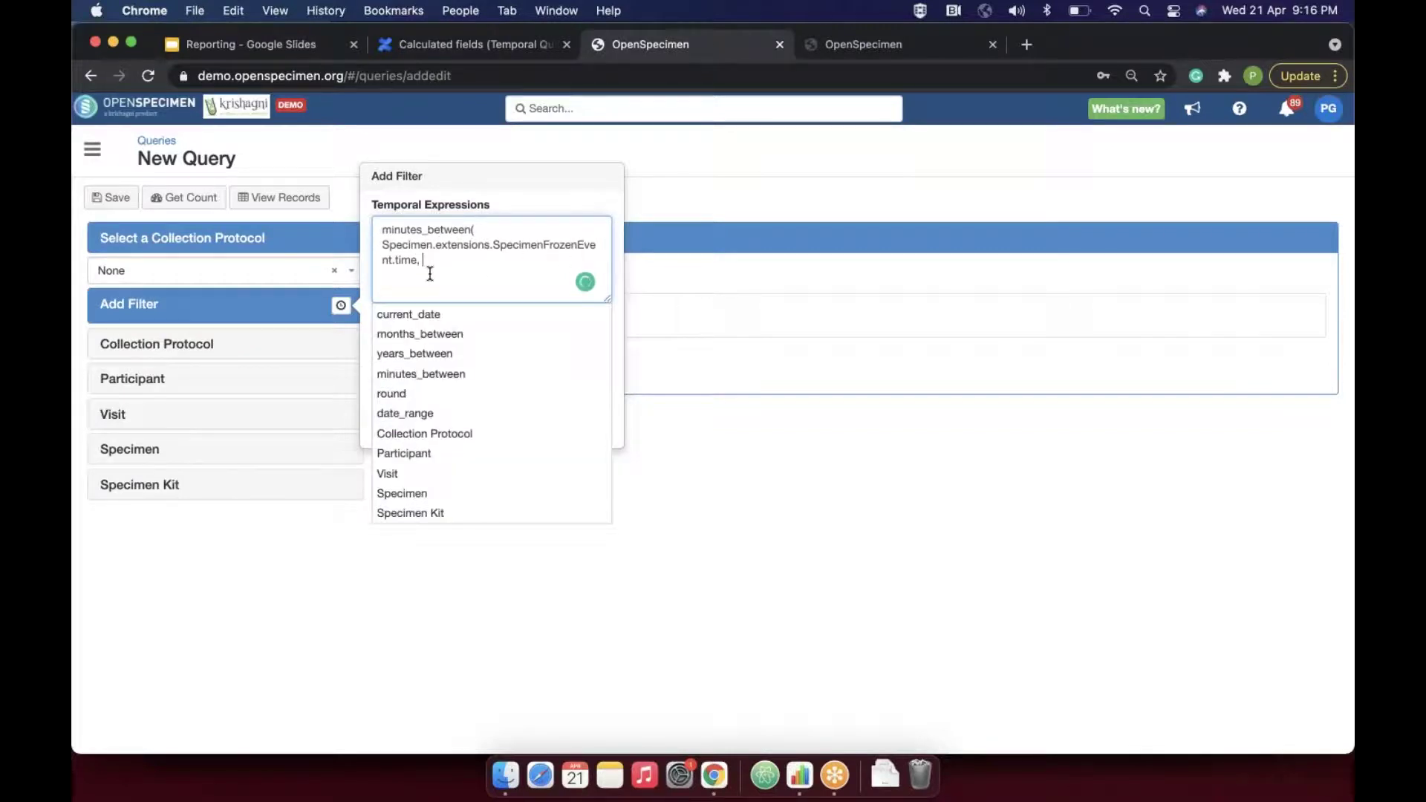
pyautogui.write('Spec')
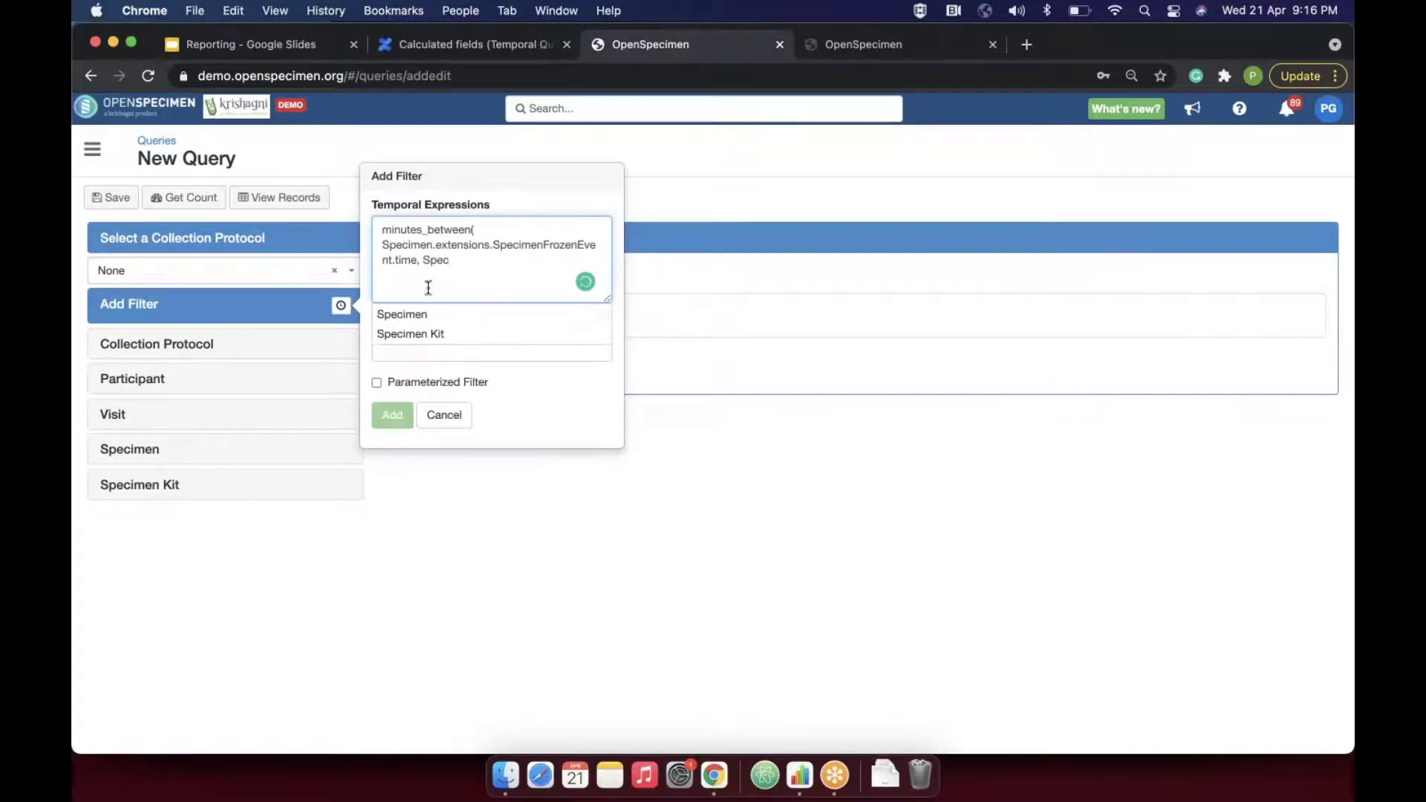
pyautogui.click(418, 316)
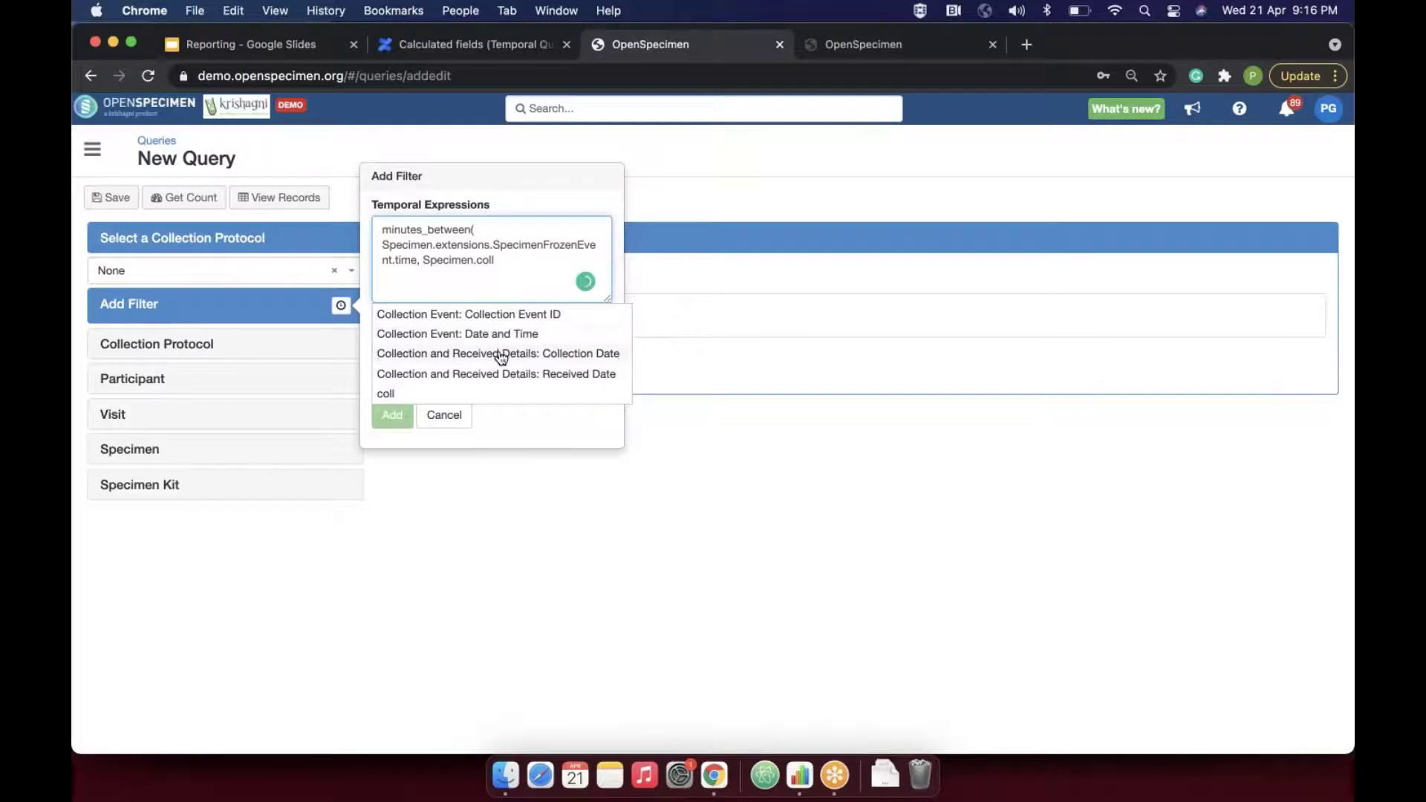
pyautogui.click(498, 354)
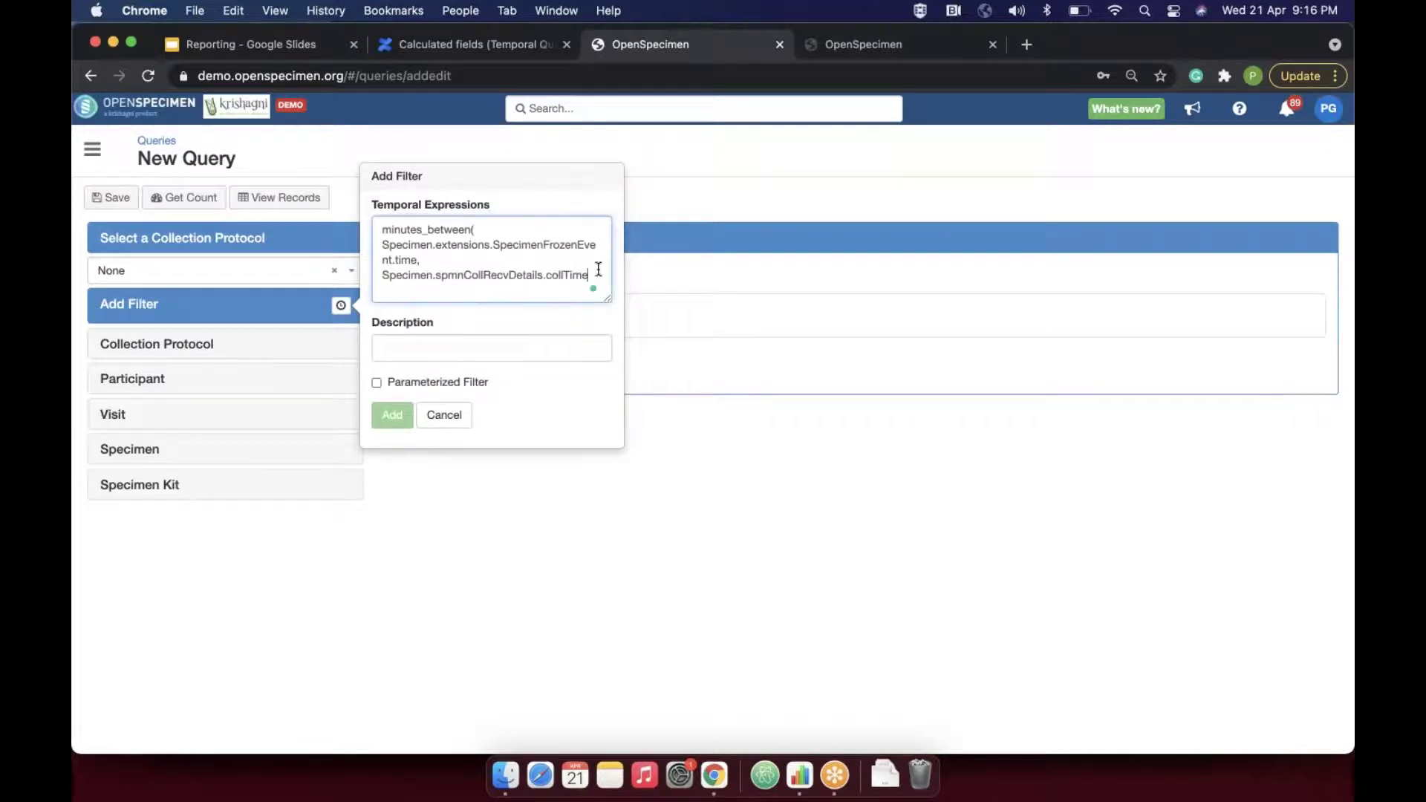
pyautogui.write(')')
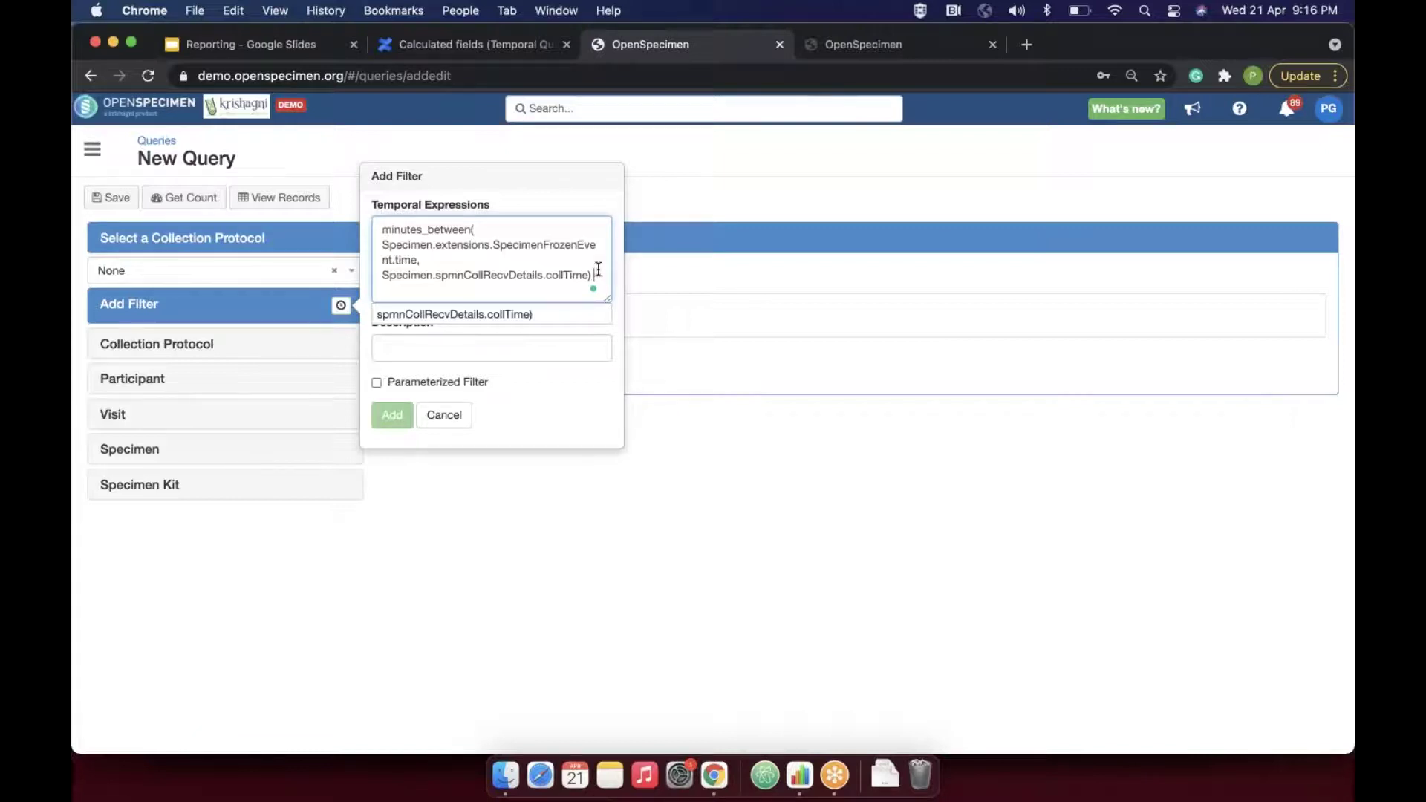
# - Add the comparison "> 15" to the end of the temporal expression and try to change its operator to "<"
pyautogui.write('>')
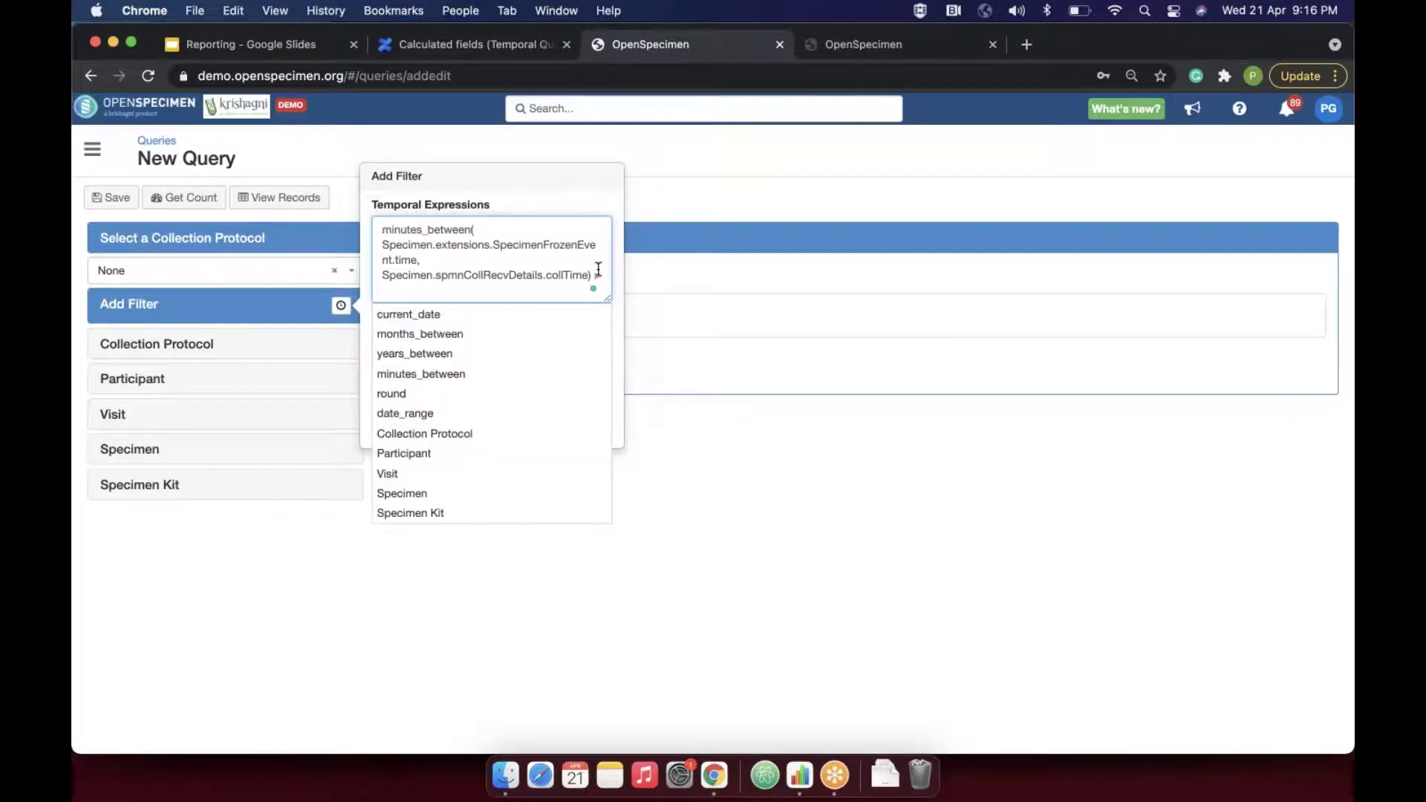
pyautogui.write(' 15')
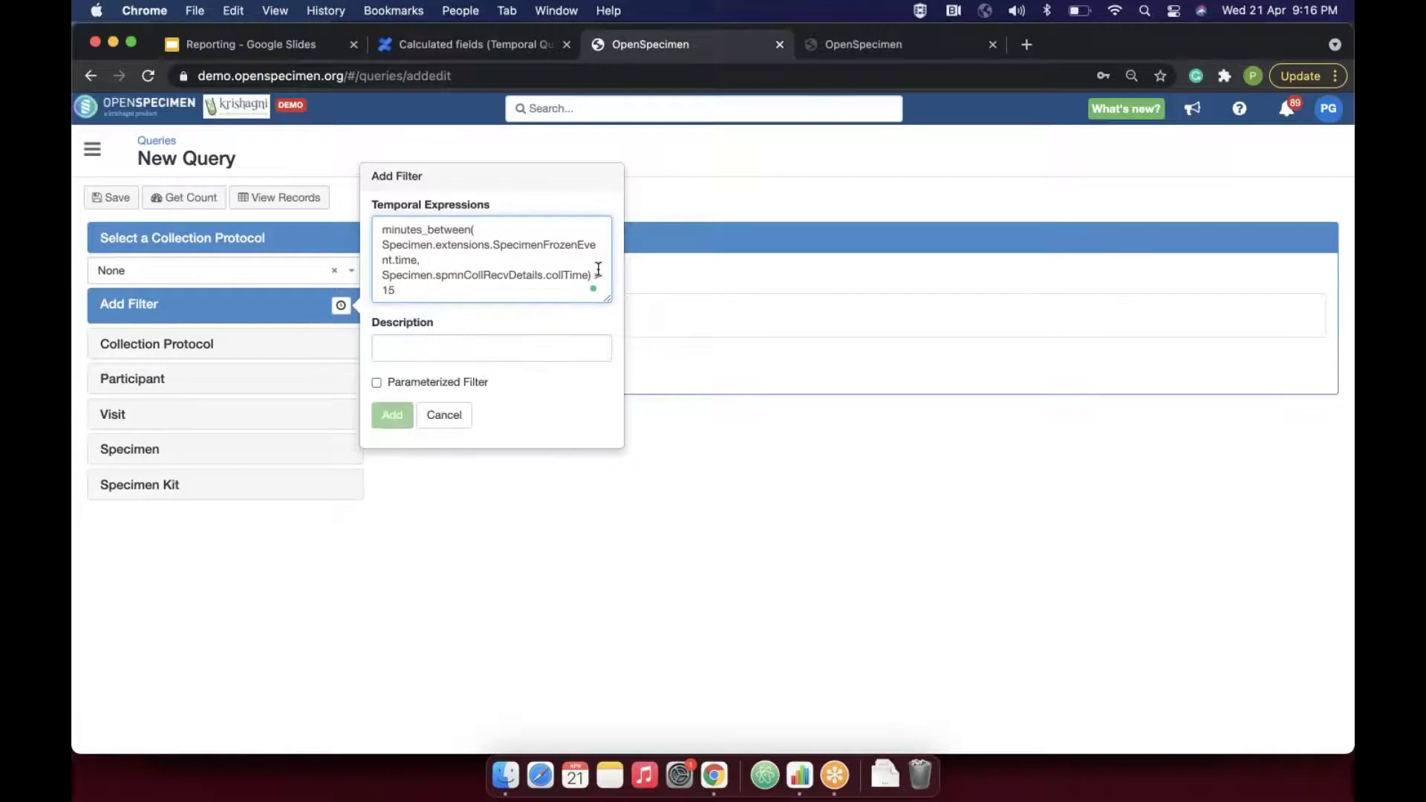
pyautogui.click(603, 270)
pyautogui.press('Delete')
pyautogui.write('<')
# - Describe the filter as "Frozen time diff" and add it to the query
pyautogui.click(501, 344)
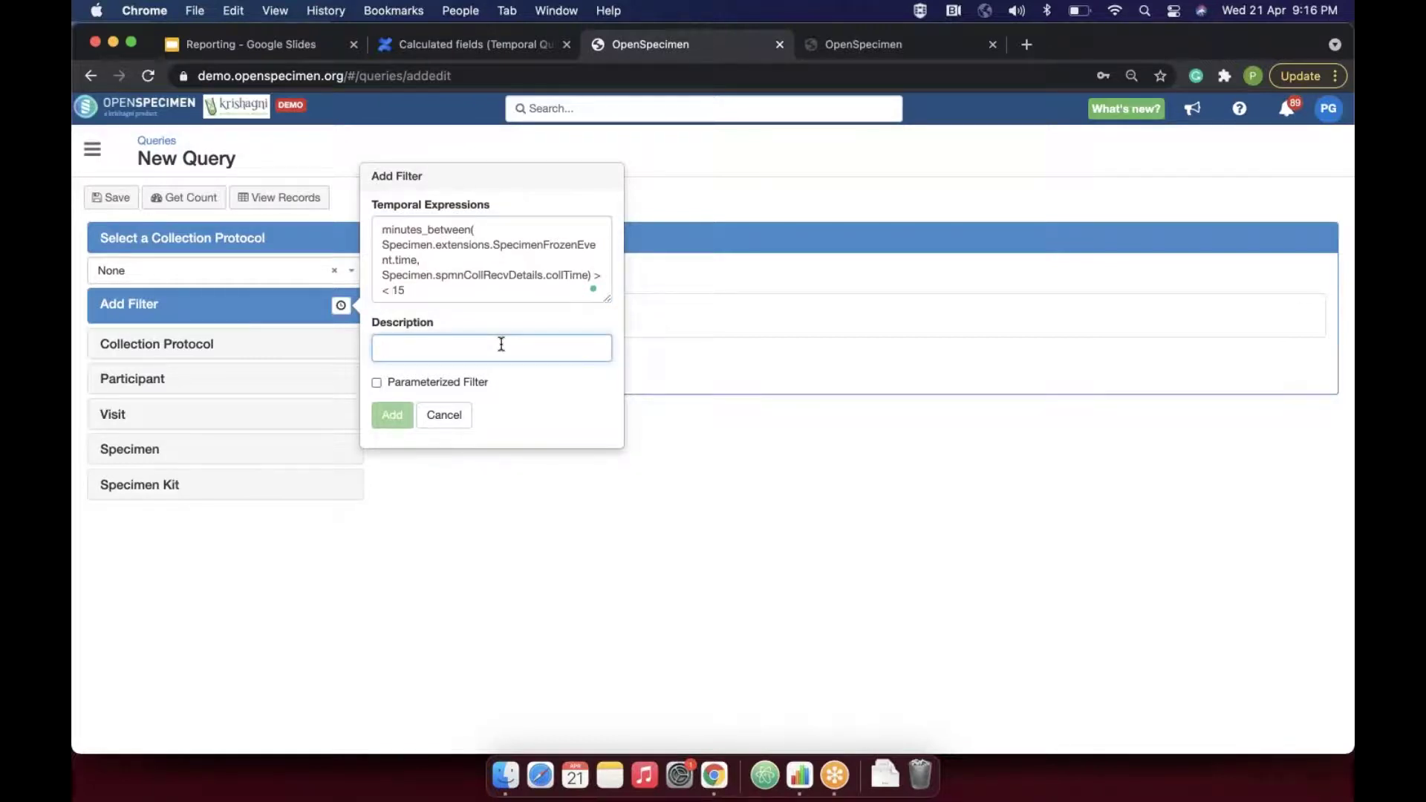
pyautogui.write('Frozen ')
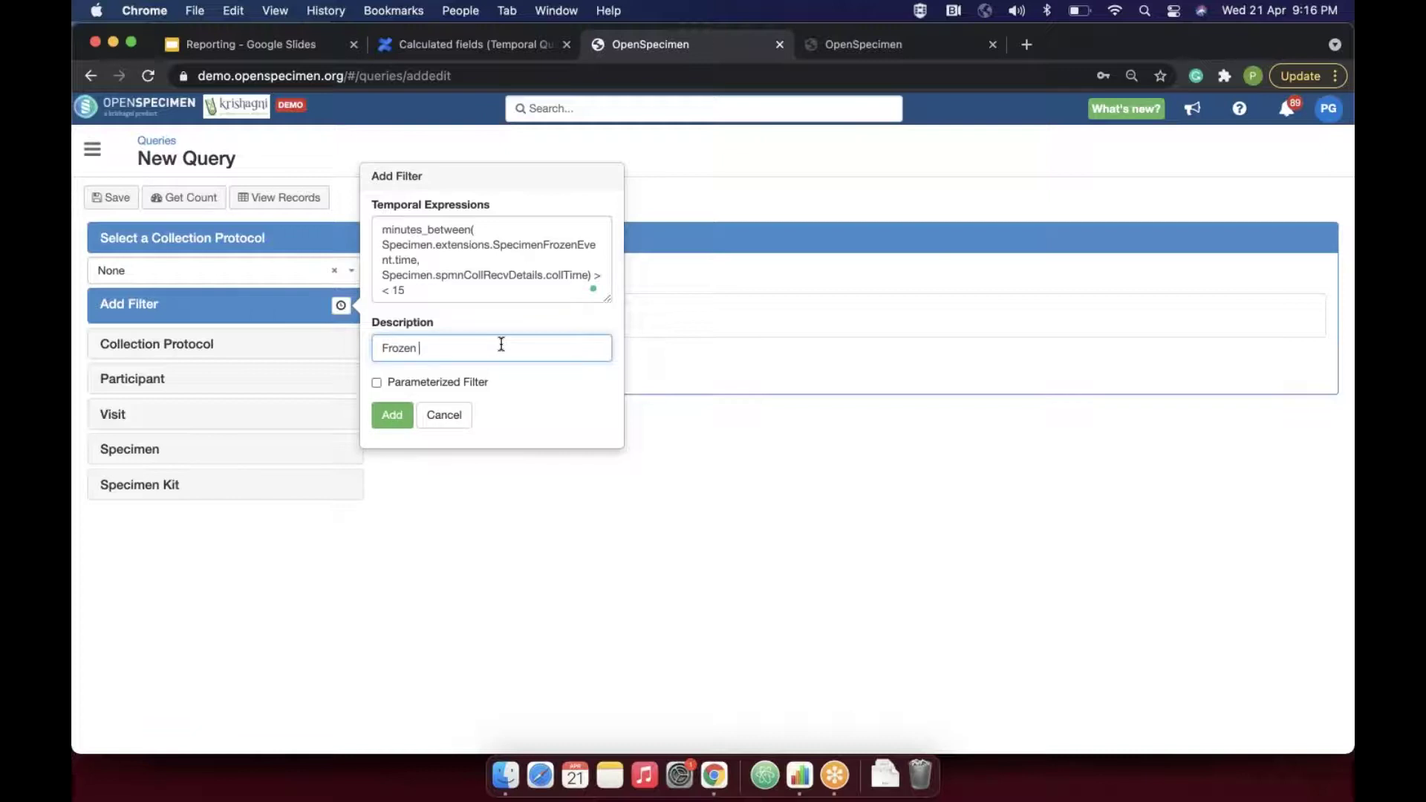
pyautogui.write('time diff')
pyautogui.click(393, 416)
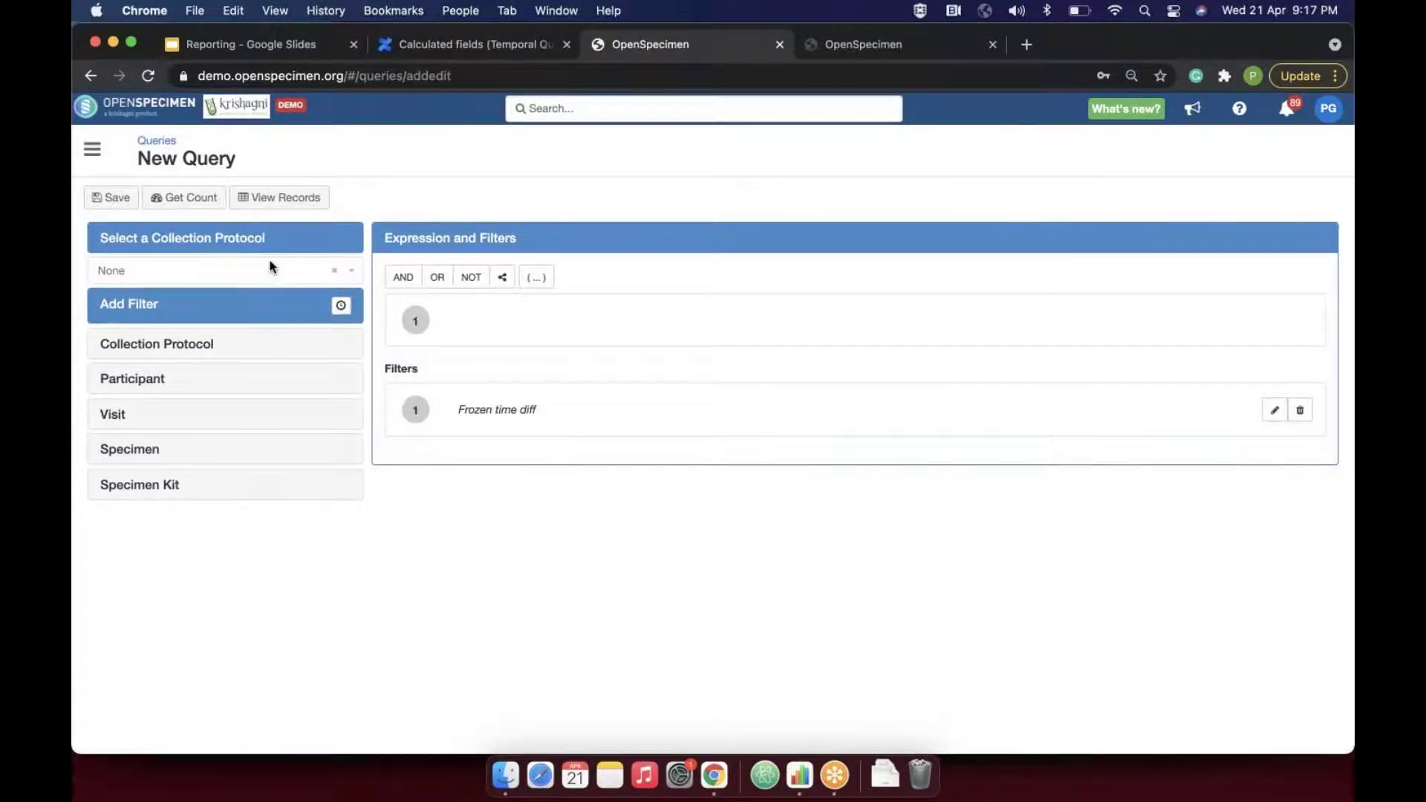
# - Try to count the participants and specimens that match the query
pyautogui.click(184, 197)
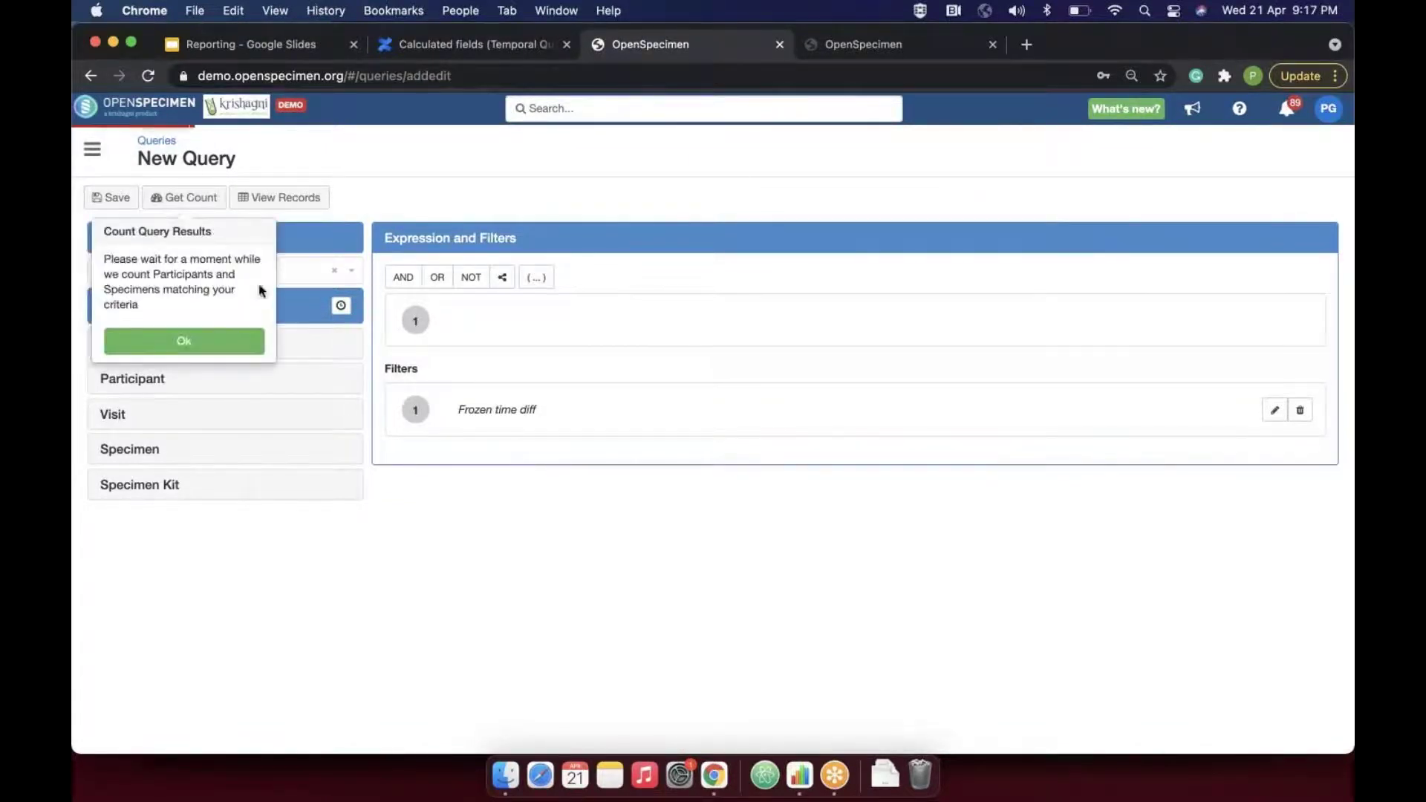
pyautogui.click(233, 323)
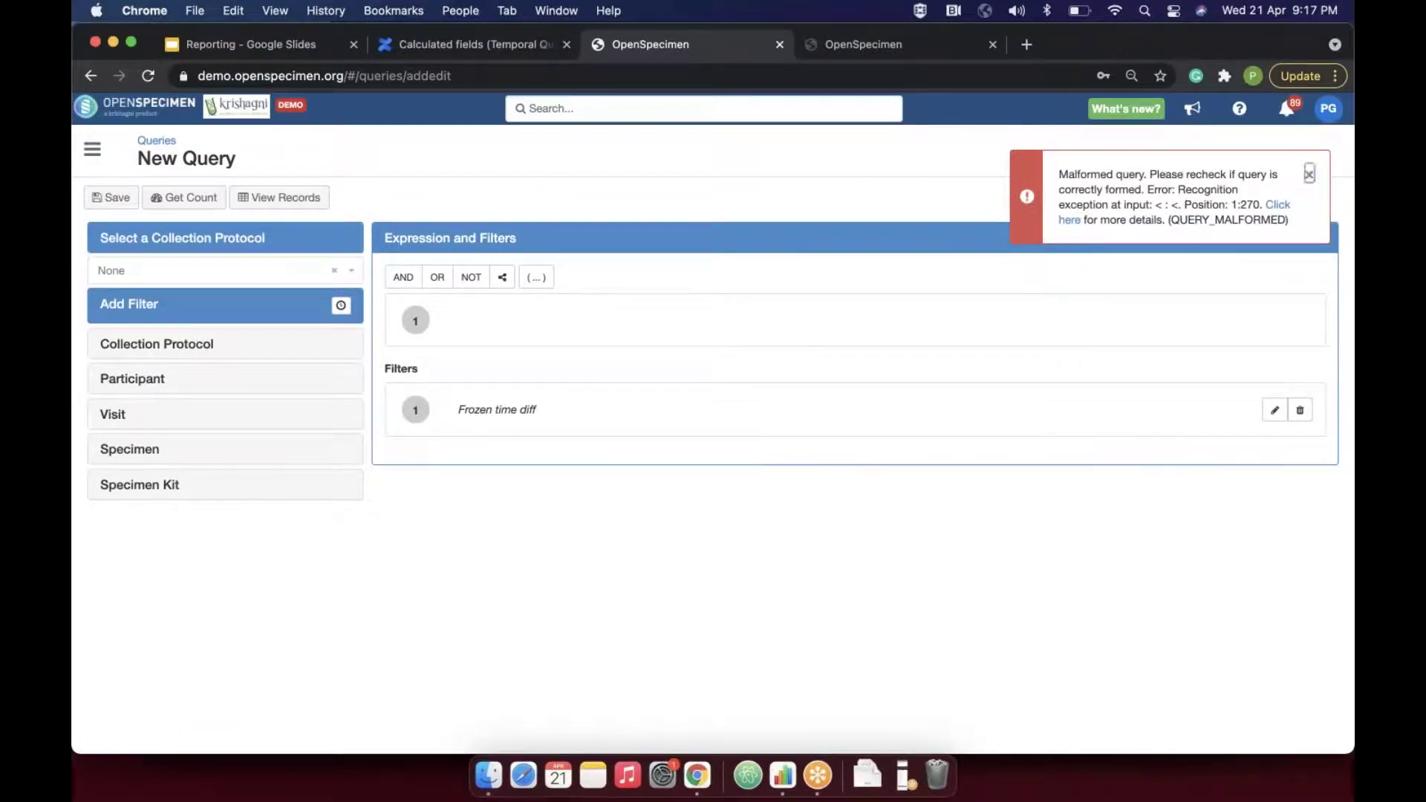
pyautogui.click(1308, 175)
# - Edit the Frozen time diff filter to remove the stray ">" so the expression compares only with "< 15"
pyautogui.click(1273, 413)
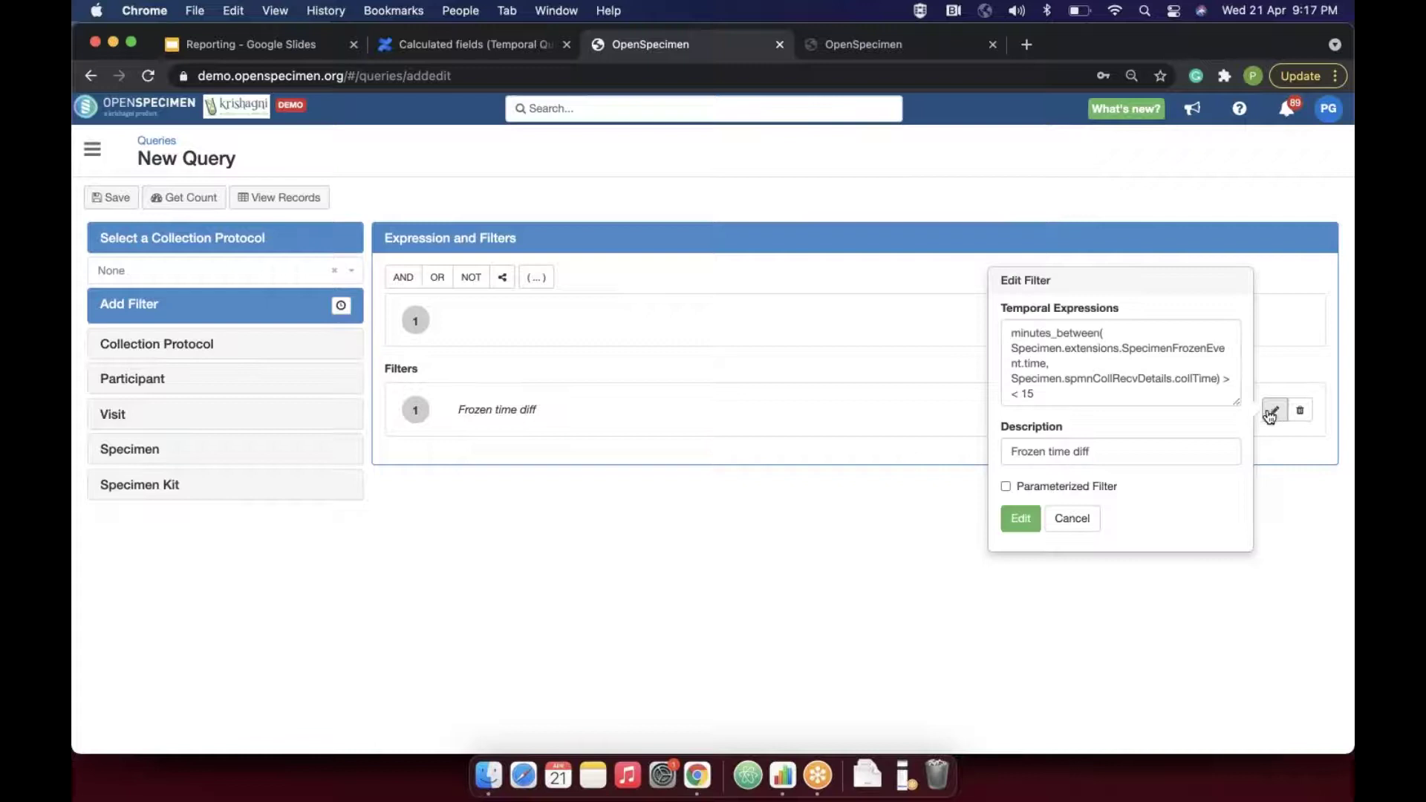
pyautogui.click(1229, 379)
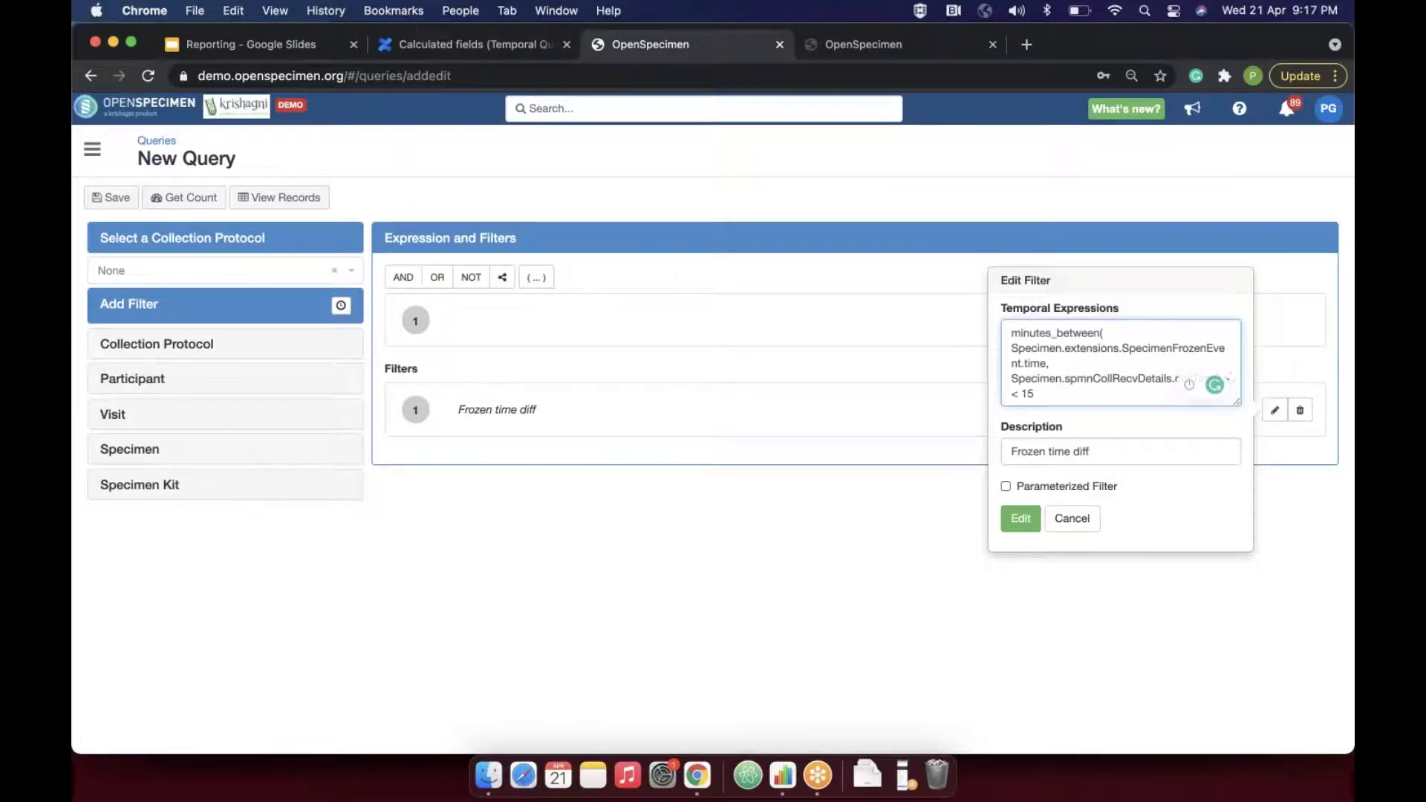
pyautogui.click(1020, 518)
# - Count the results of the corrected query and view its matching records
pyautogui.click(185, 197)
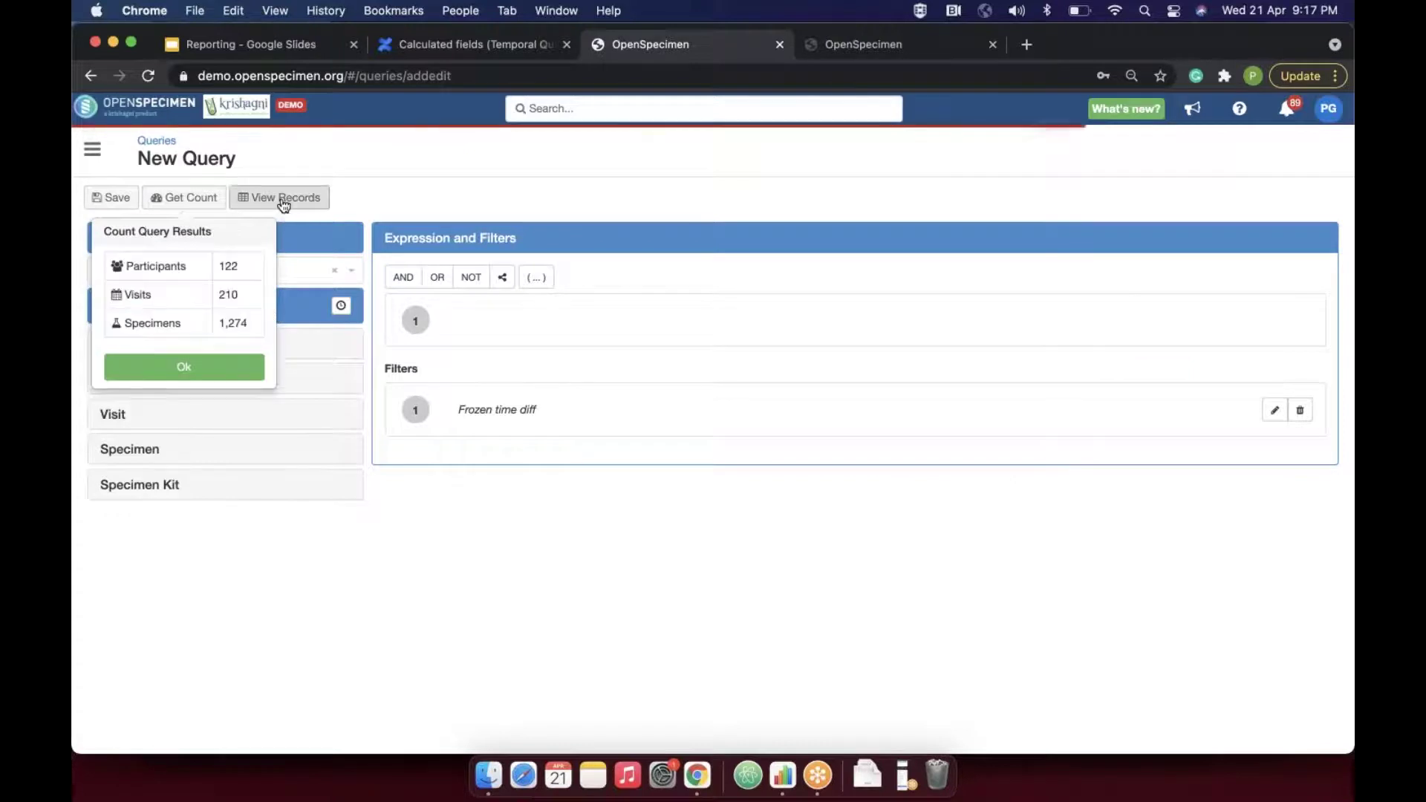
pyautogui.click(283, 199)
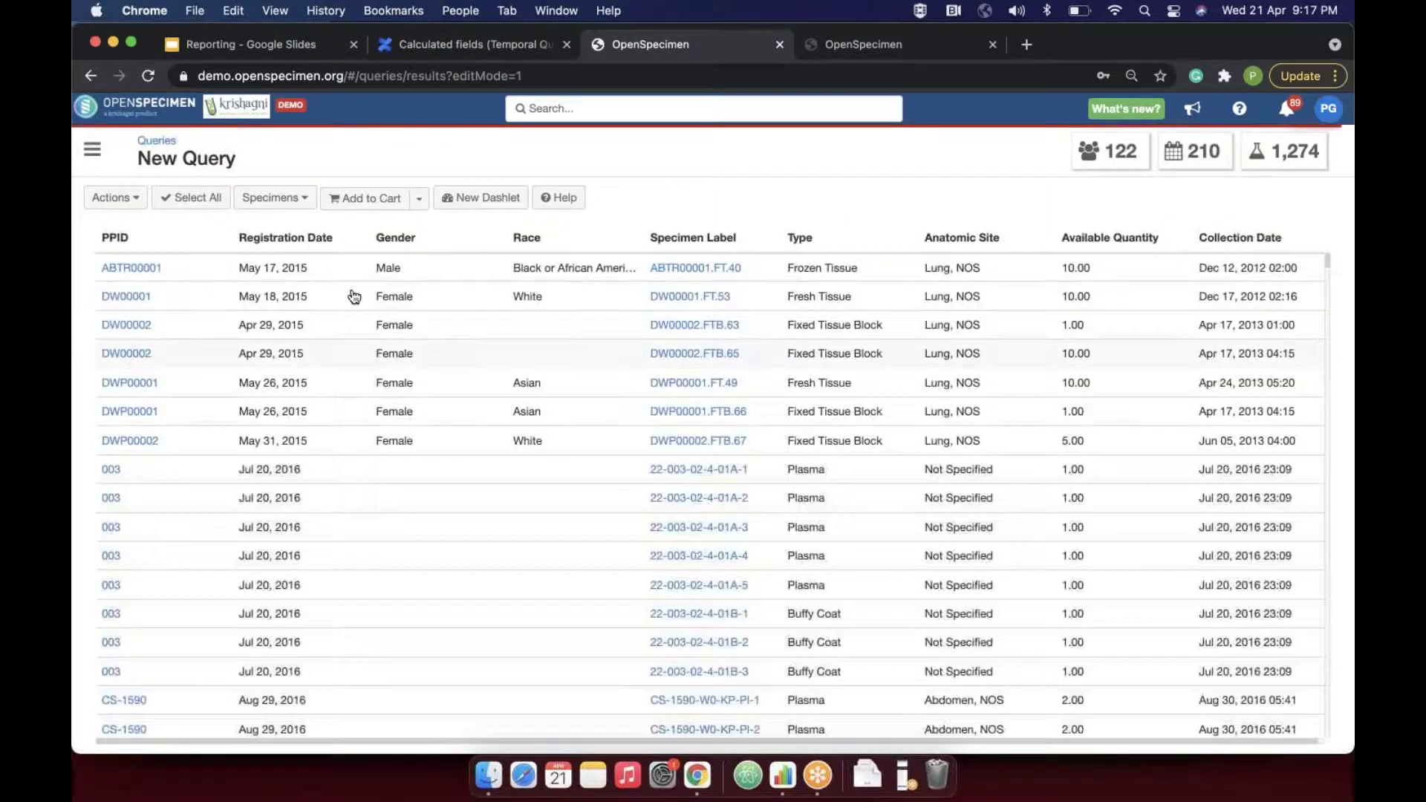
# - Add the Frozen time diff field as a column of the results table and review its values across the records
pyautogui.click(131, 199)
pyautogui.click(119, 274)
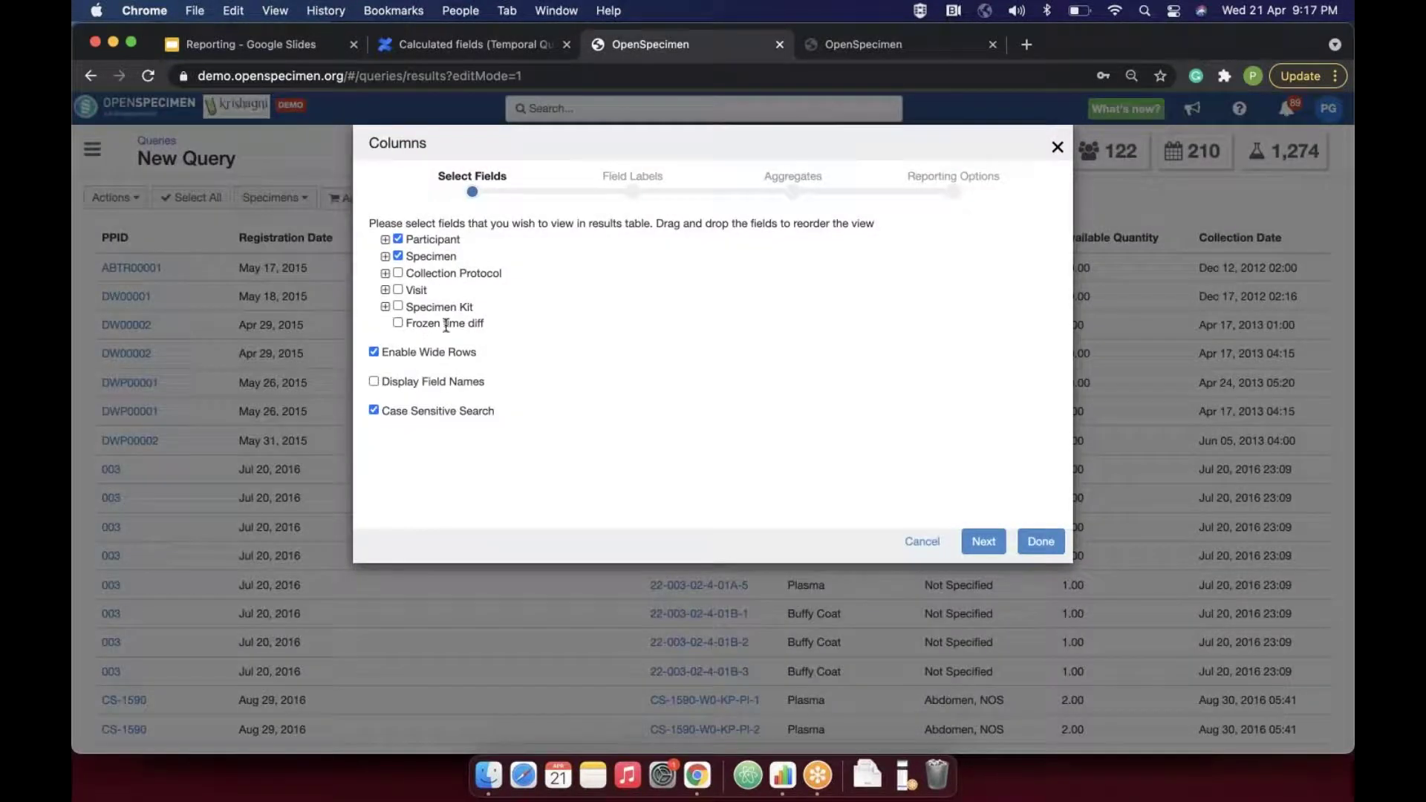
pyautogui.click(397, 323)
pyautogui.click(1040, 541)
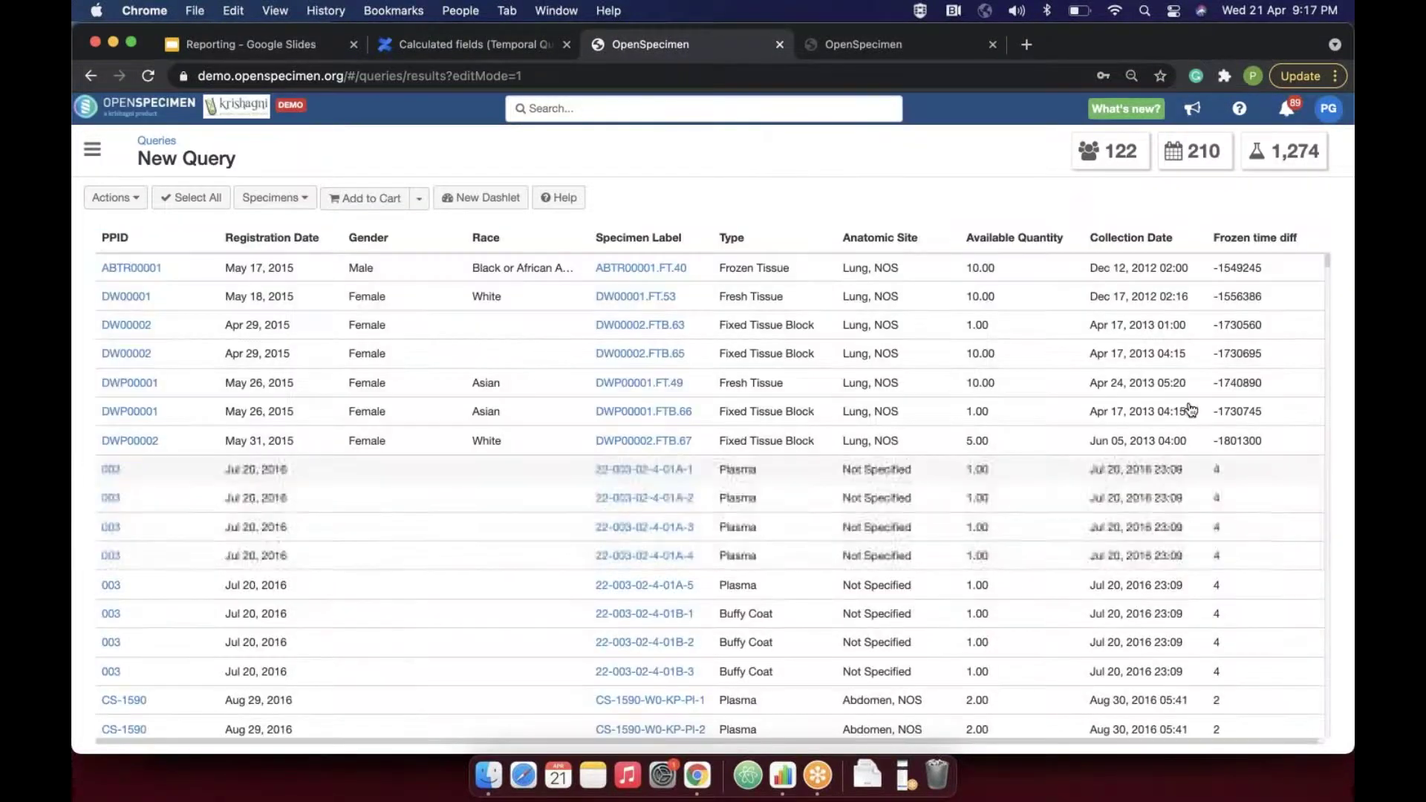
pyautogui.scroll(-5, 1223, 538)
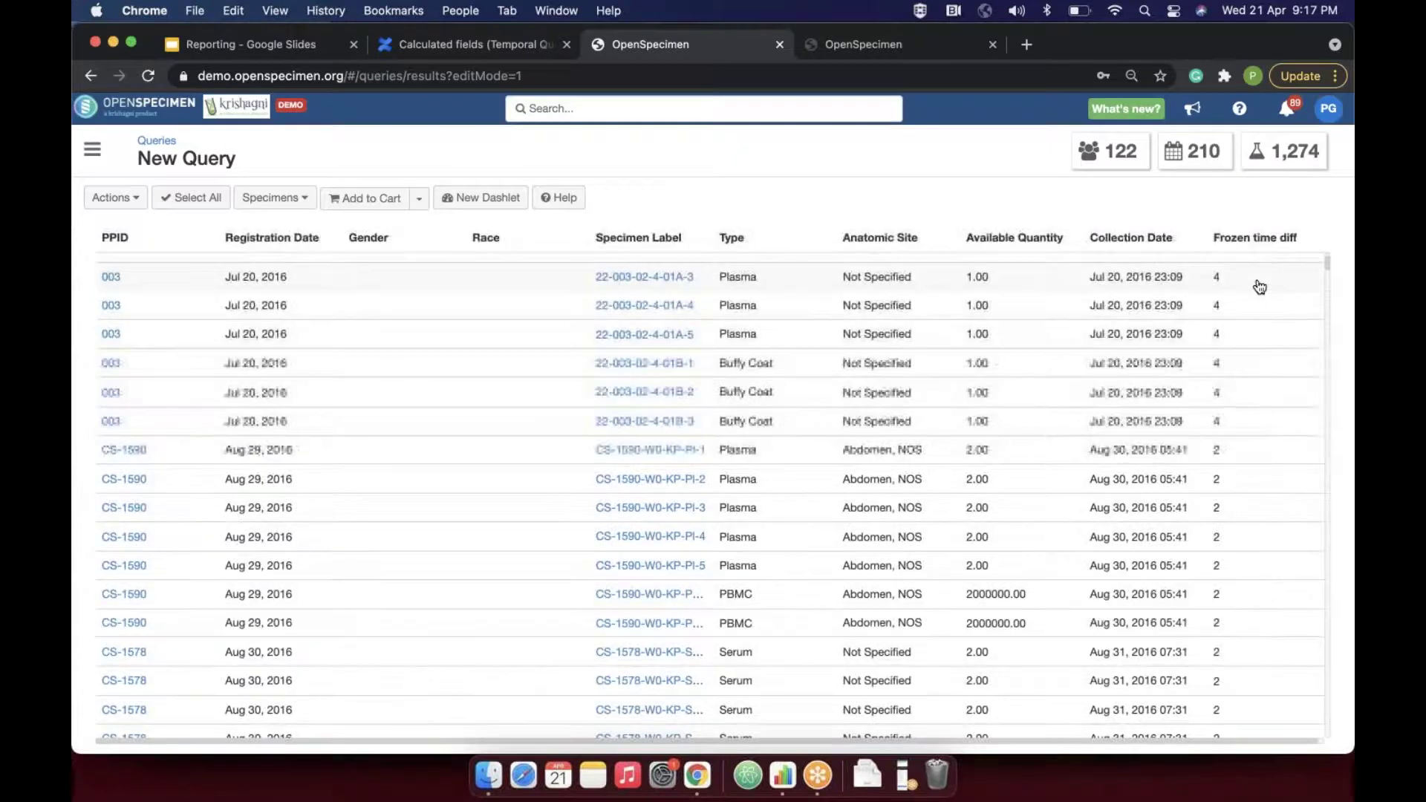
pyautogui.scroll(-4, 1263, 612)
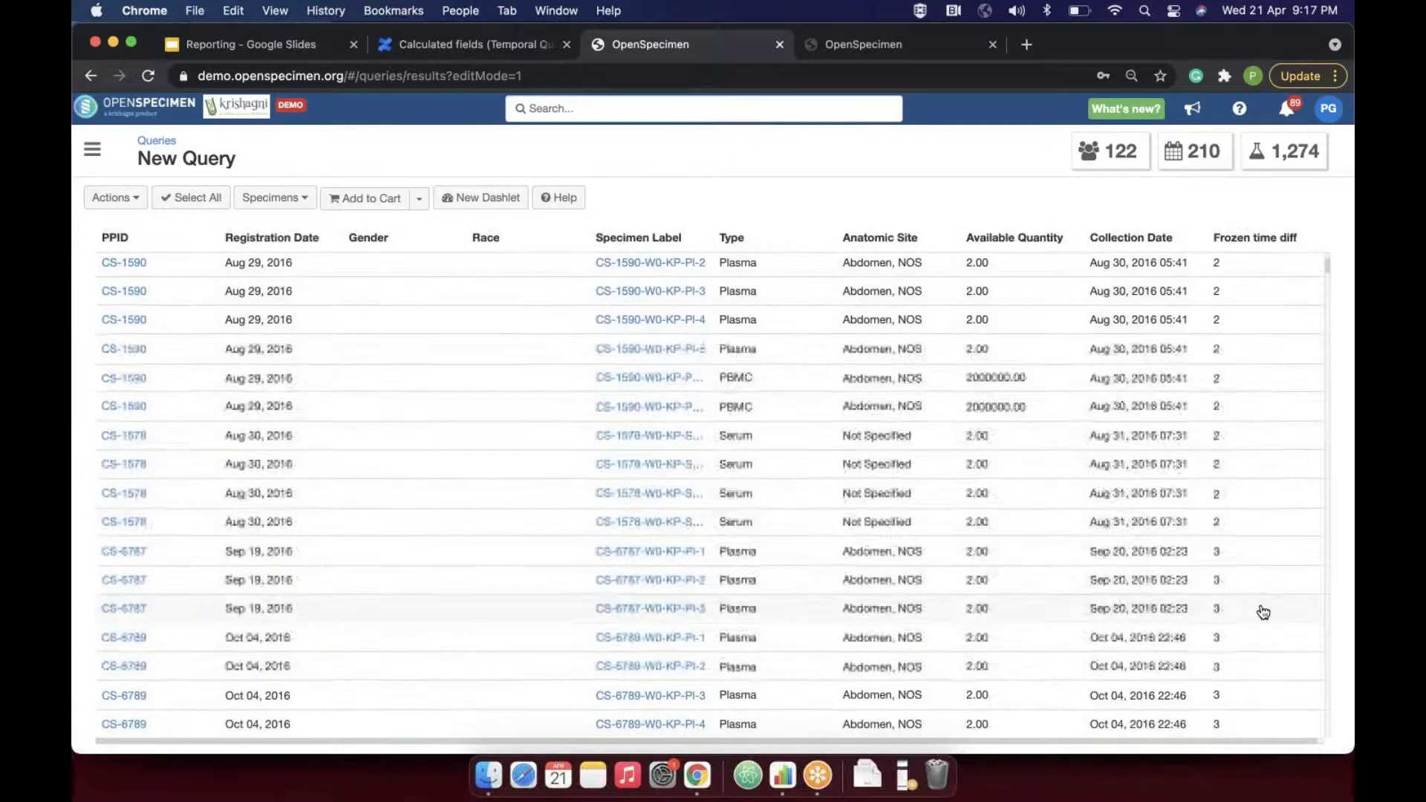
# - Examine the Frozen time diff values further down the query results
pyautogui.scroll(-10, 1246, 455)
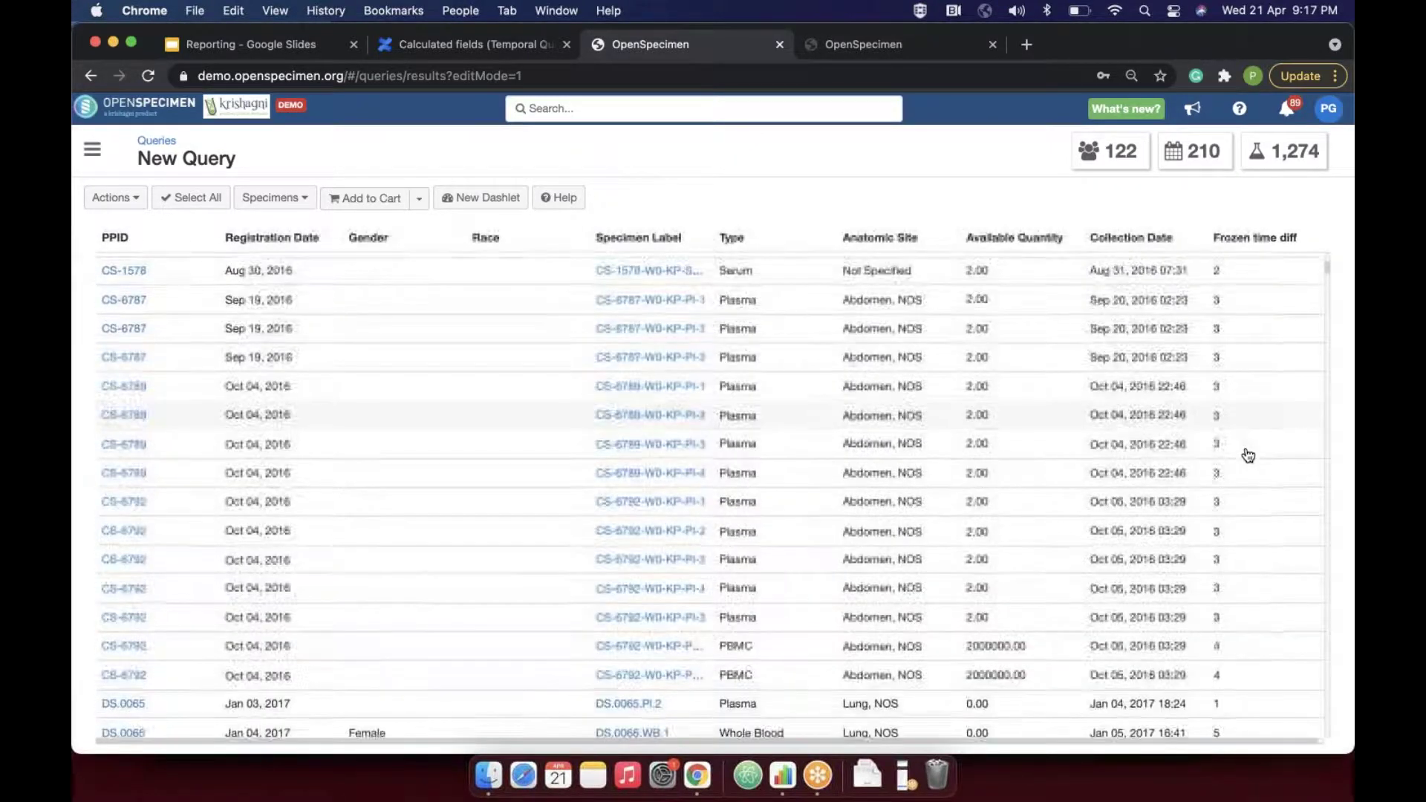
pyautogui.scroll(-10, 1247, 455)
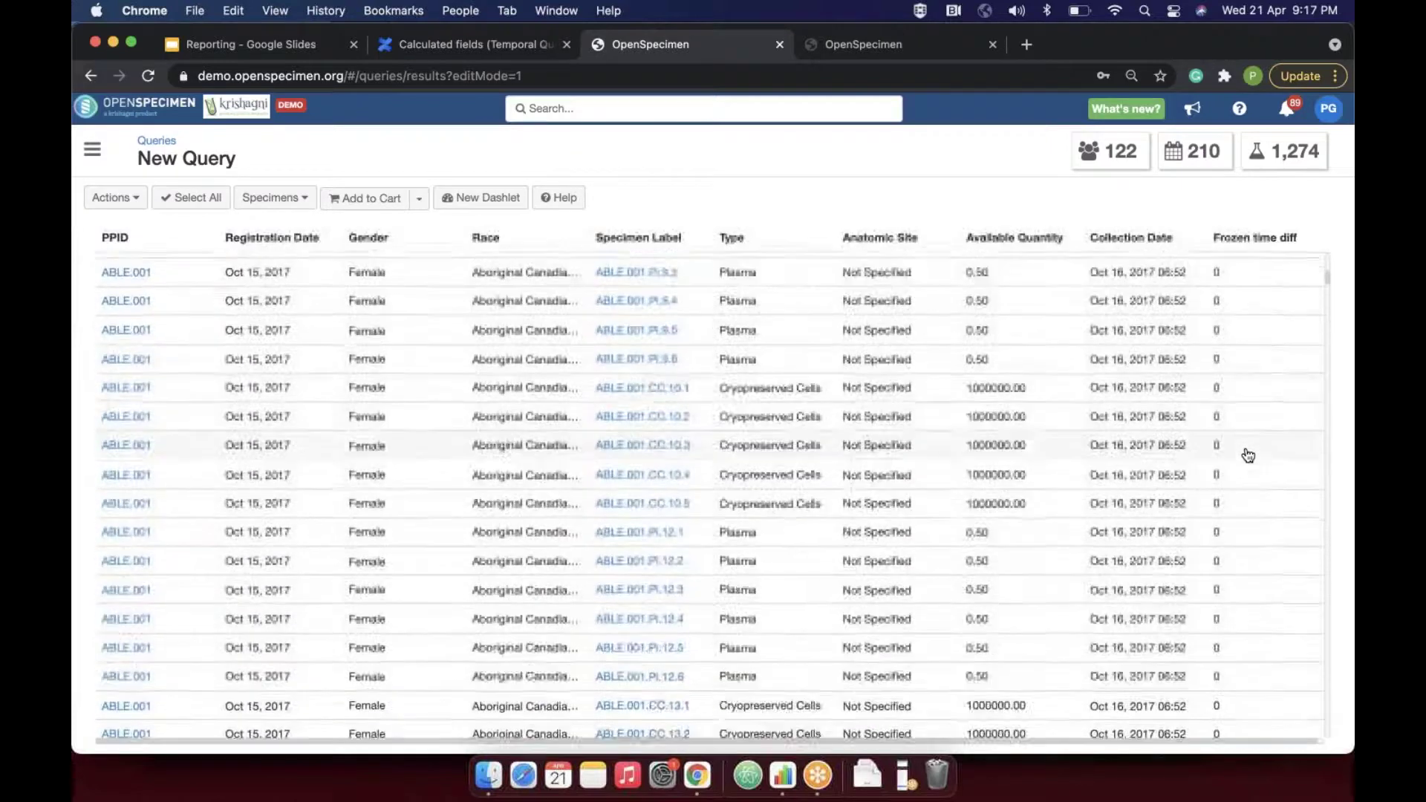
pyautogui.scroll(9, 1248, 455)
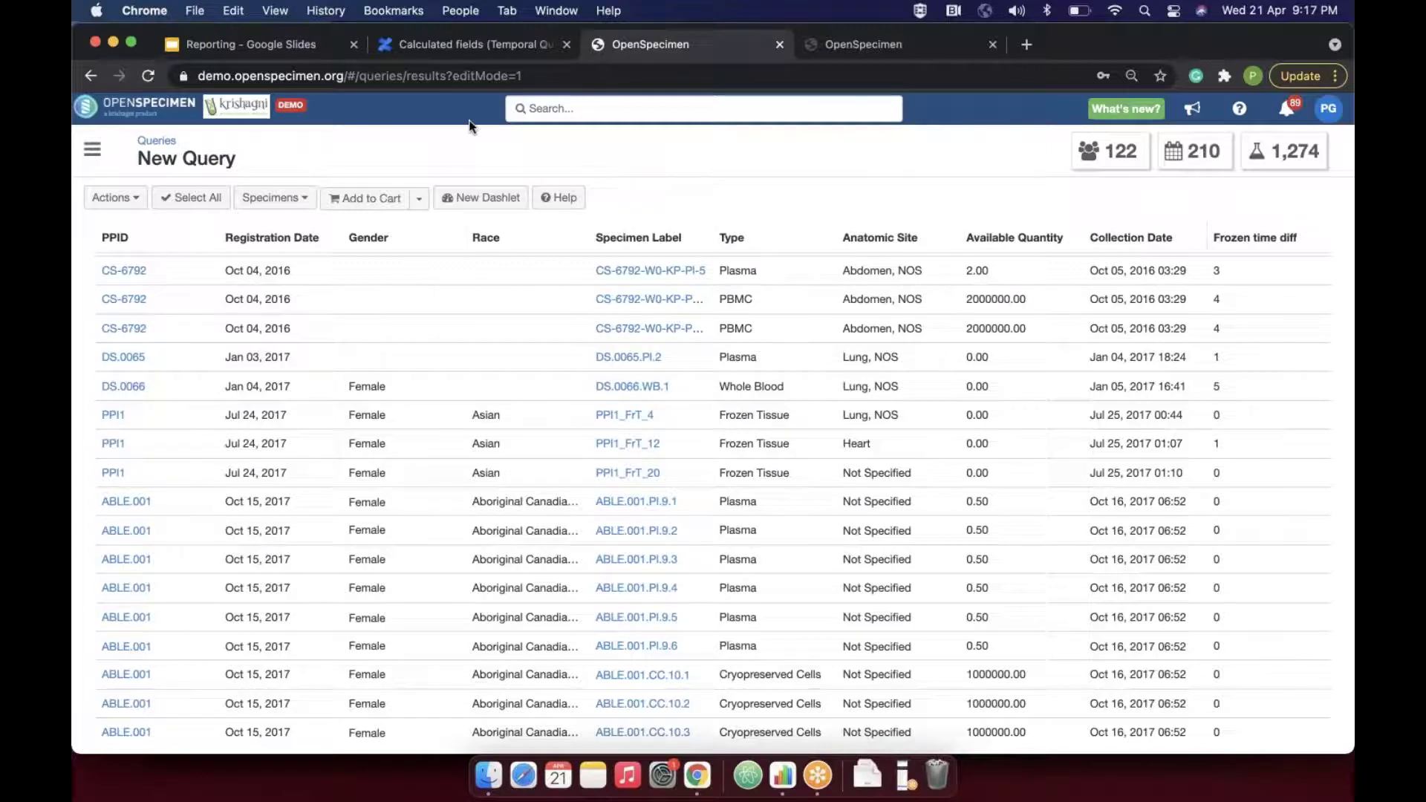
# - Switch to the Calculated fields wiki page and examine Example 1, Age as of today, enlarged, and Example 2, Age at collection
pyautogui.click(464, 45)
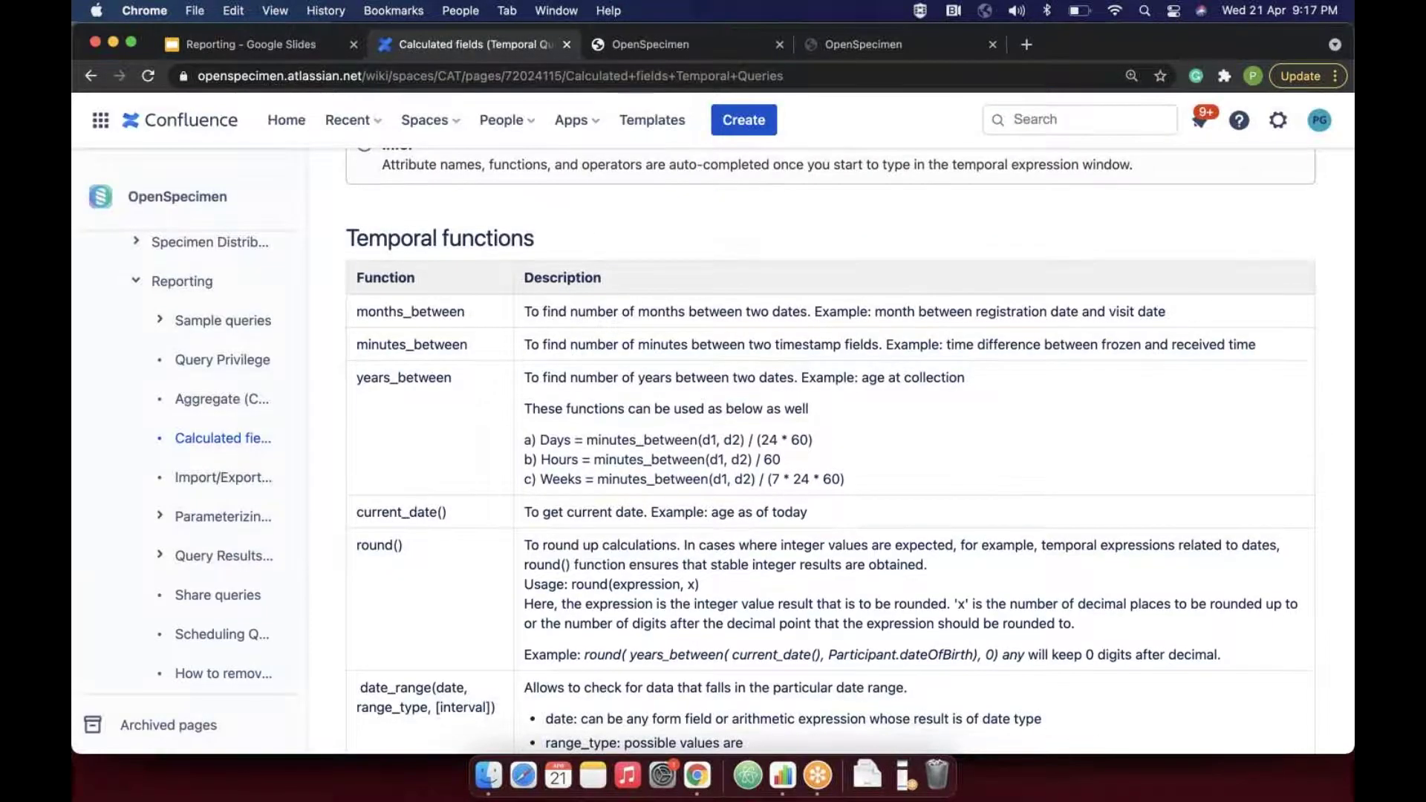
pyautogui.scroll(-20, 698, 567)
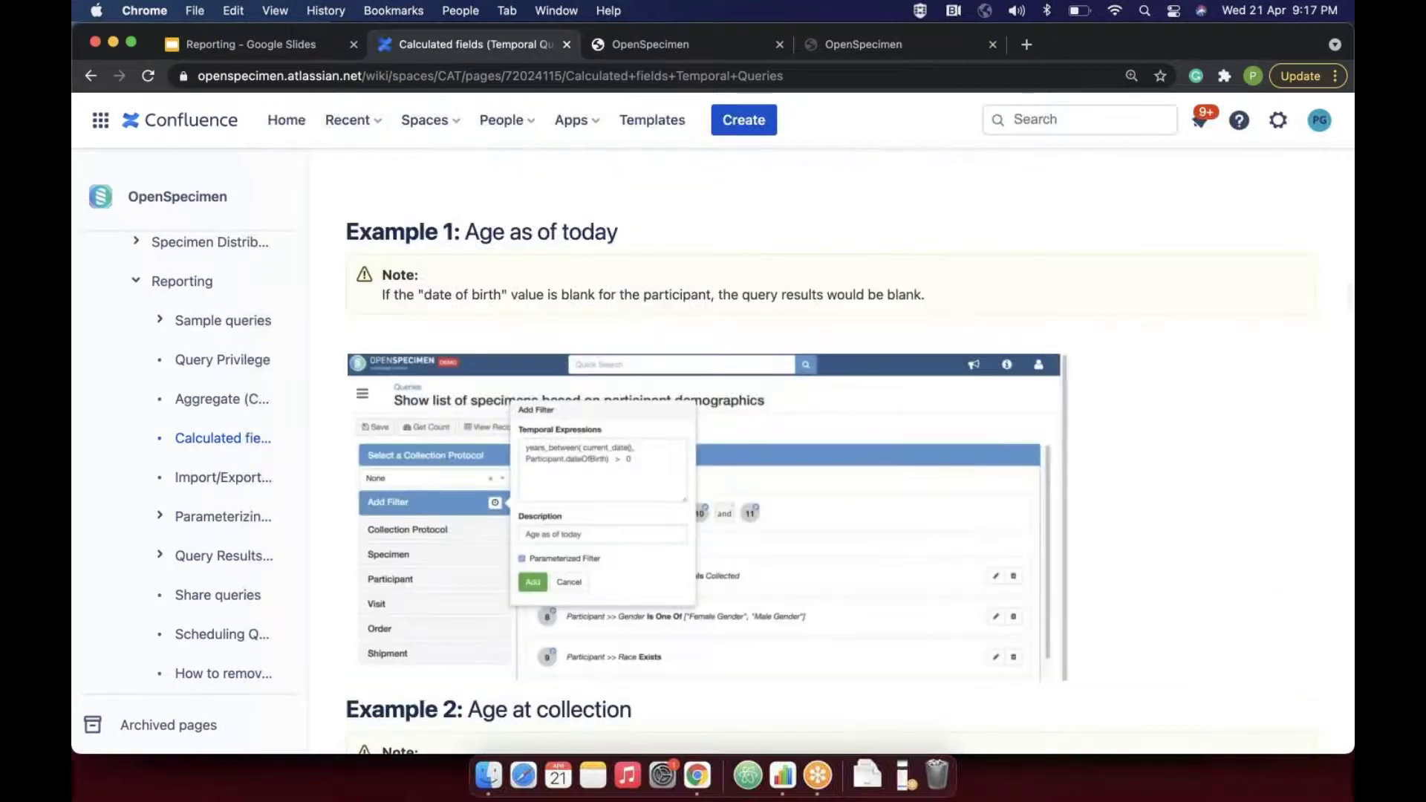
pyautogui.click(600, 463)
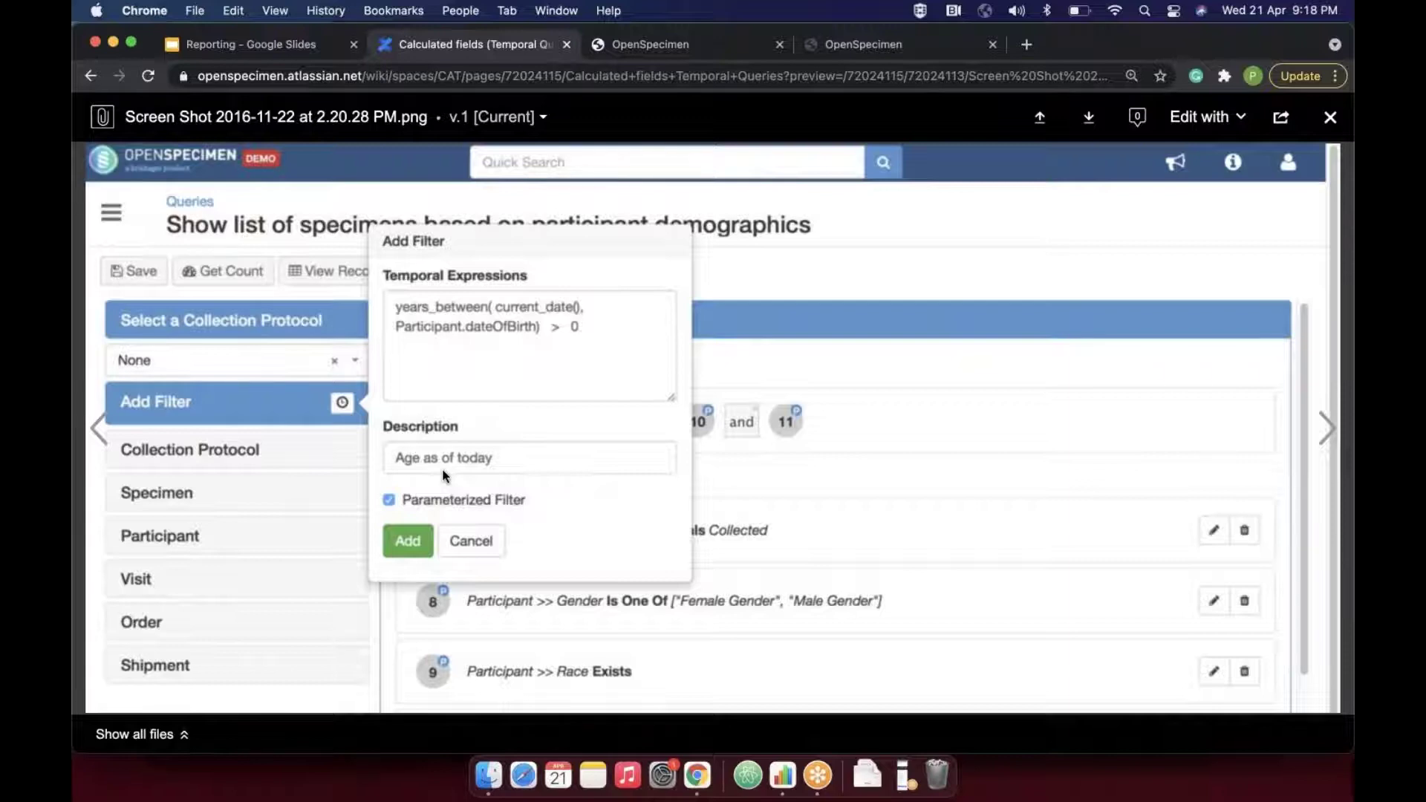
pyautogui.press('Escape')
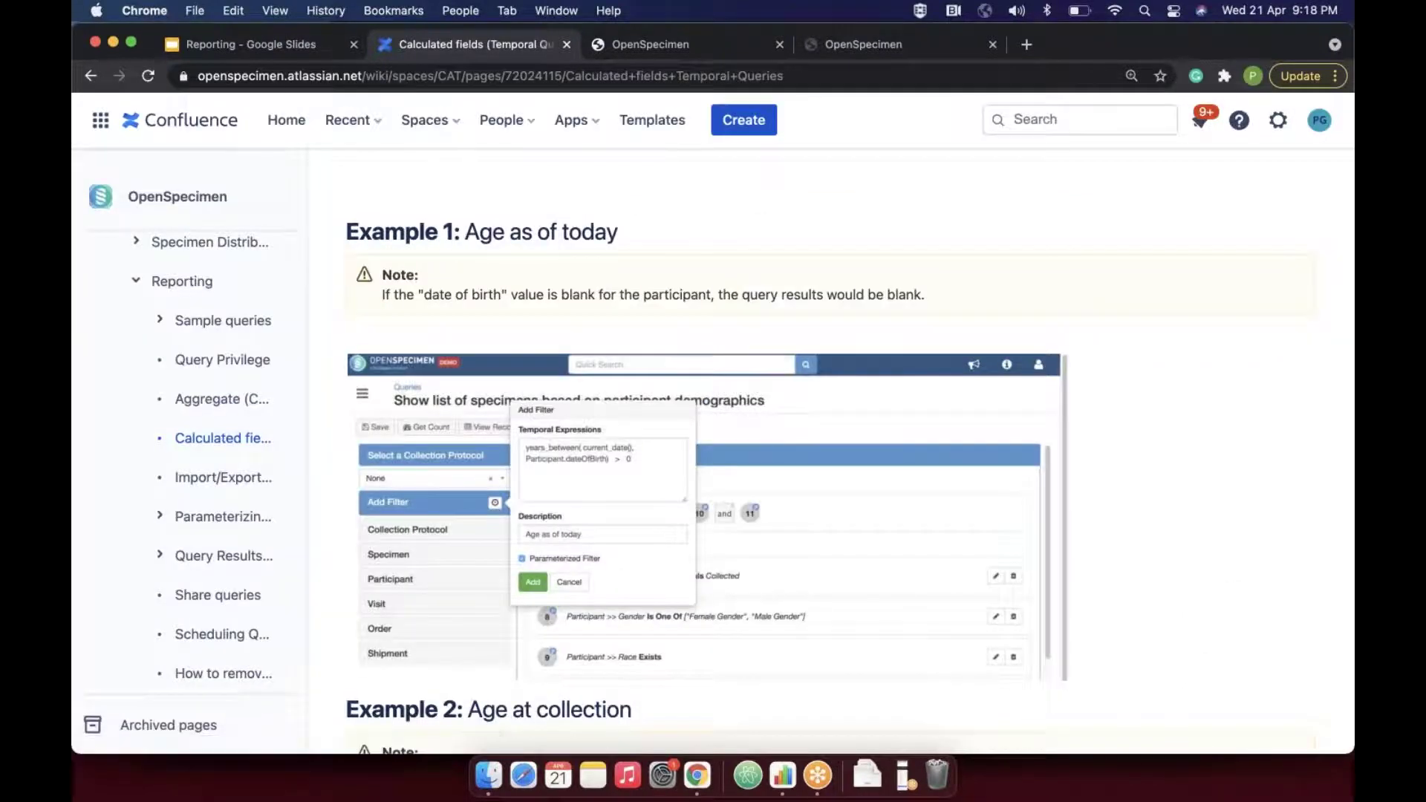
pyautogui.scroll(-10, 819, 423)
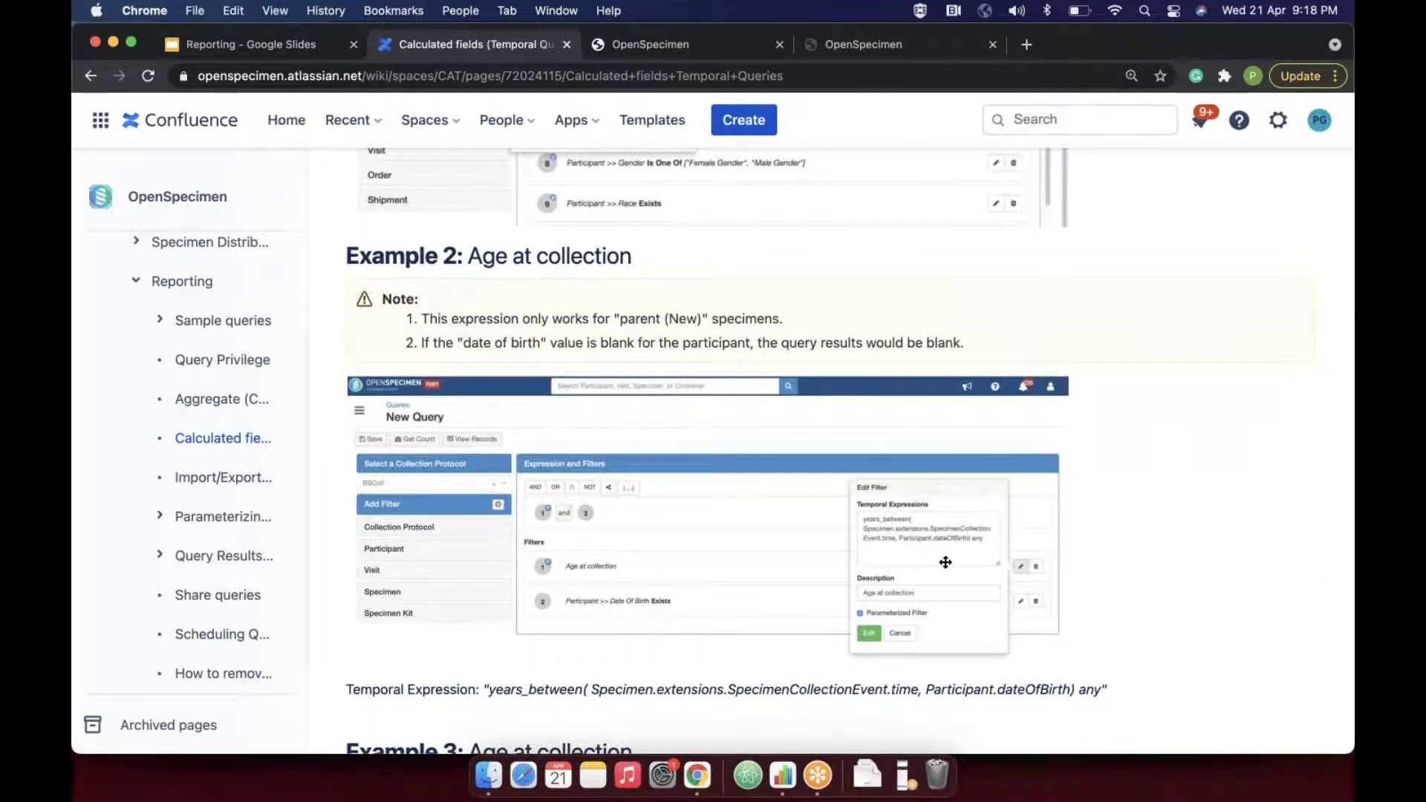
pyautogui.scroll(-3, 924, 566)
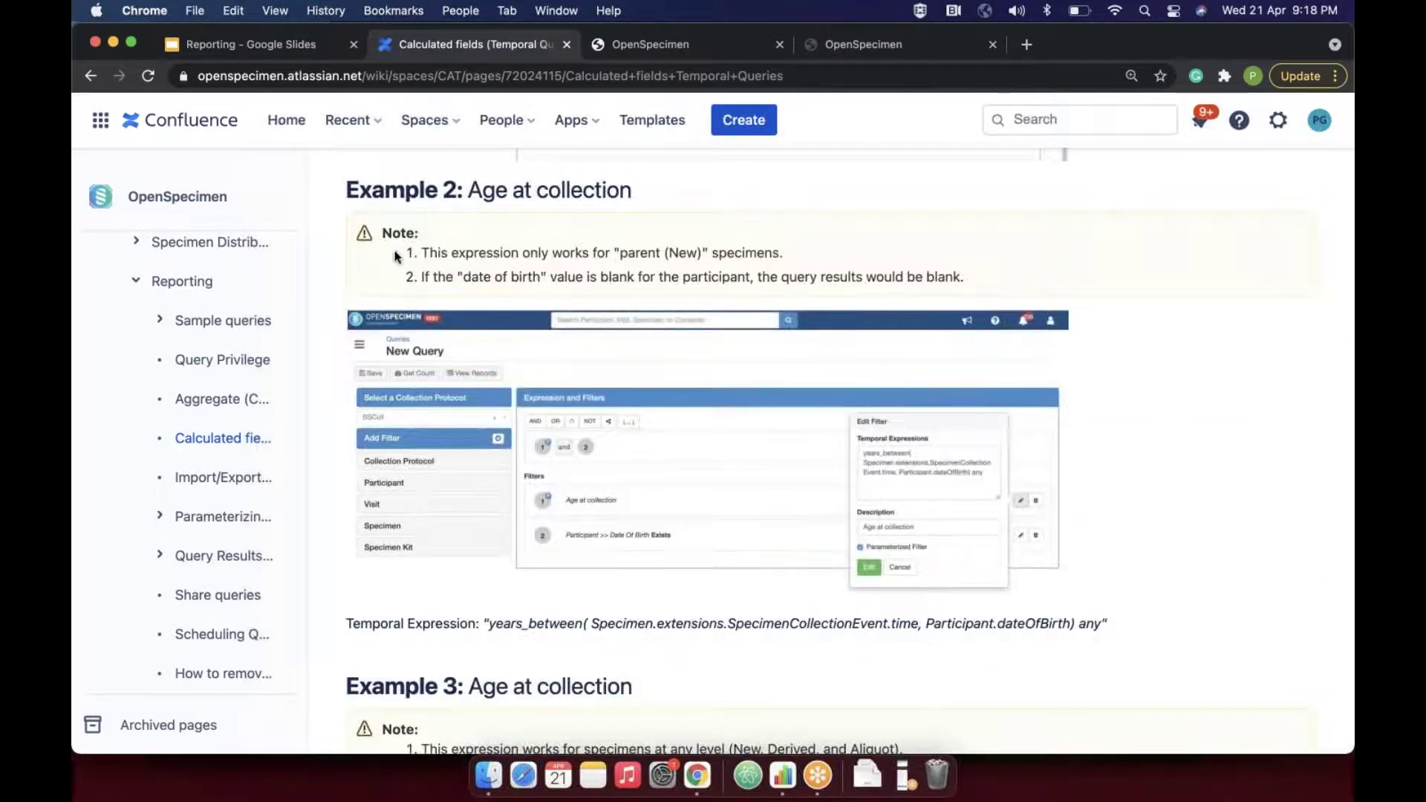
# - Switch to the Reporting presentation and advance to the example slide on finding percent based on 2 numeric custom fields
pyautogui.click(285, 46)
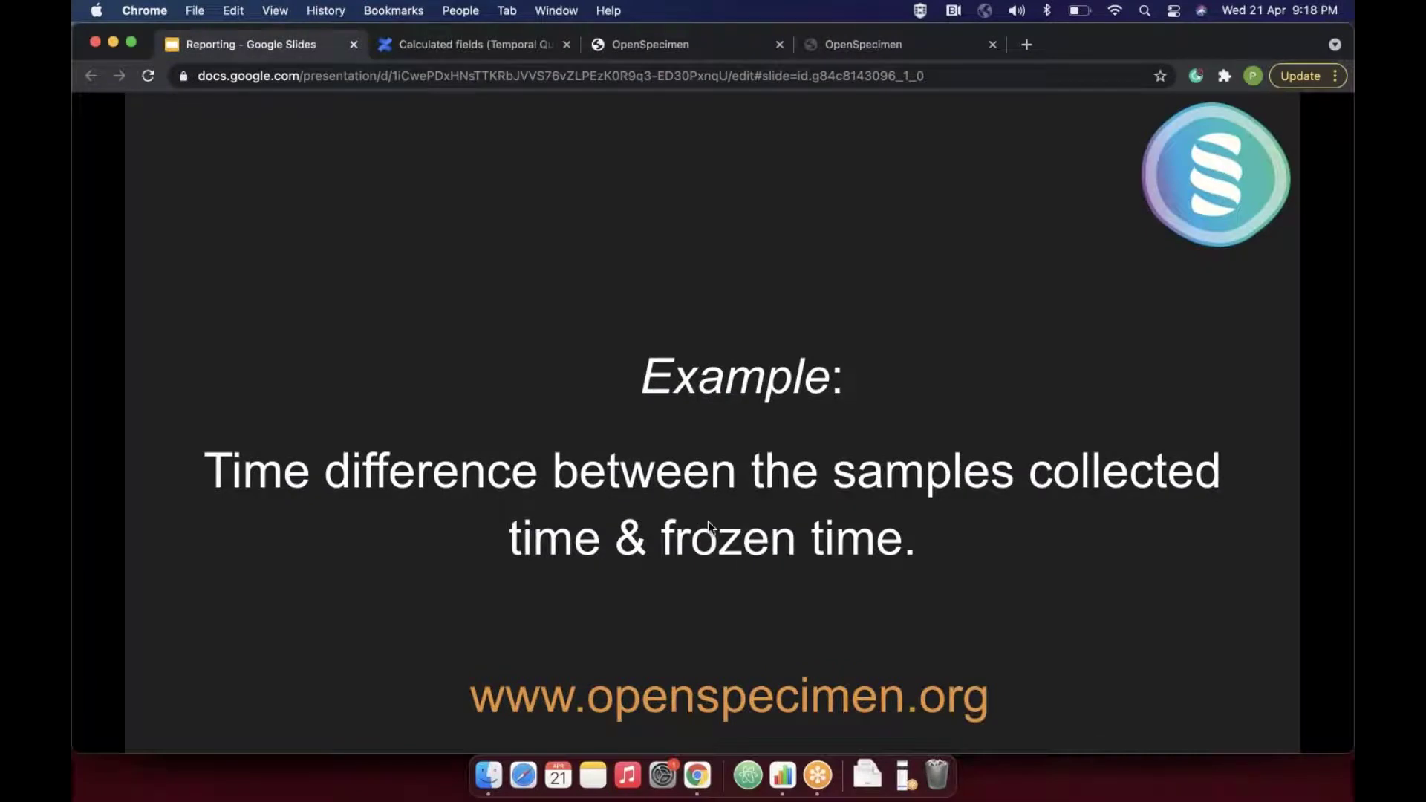
pyautogui.press('Right')
pyautogui.press('Right')
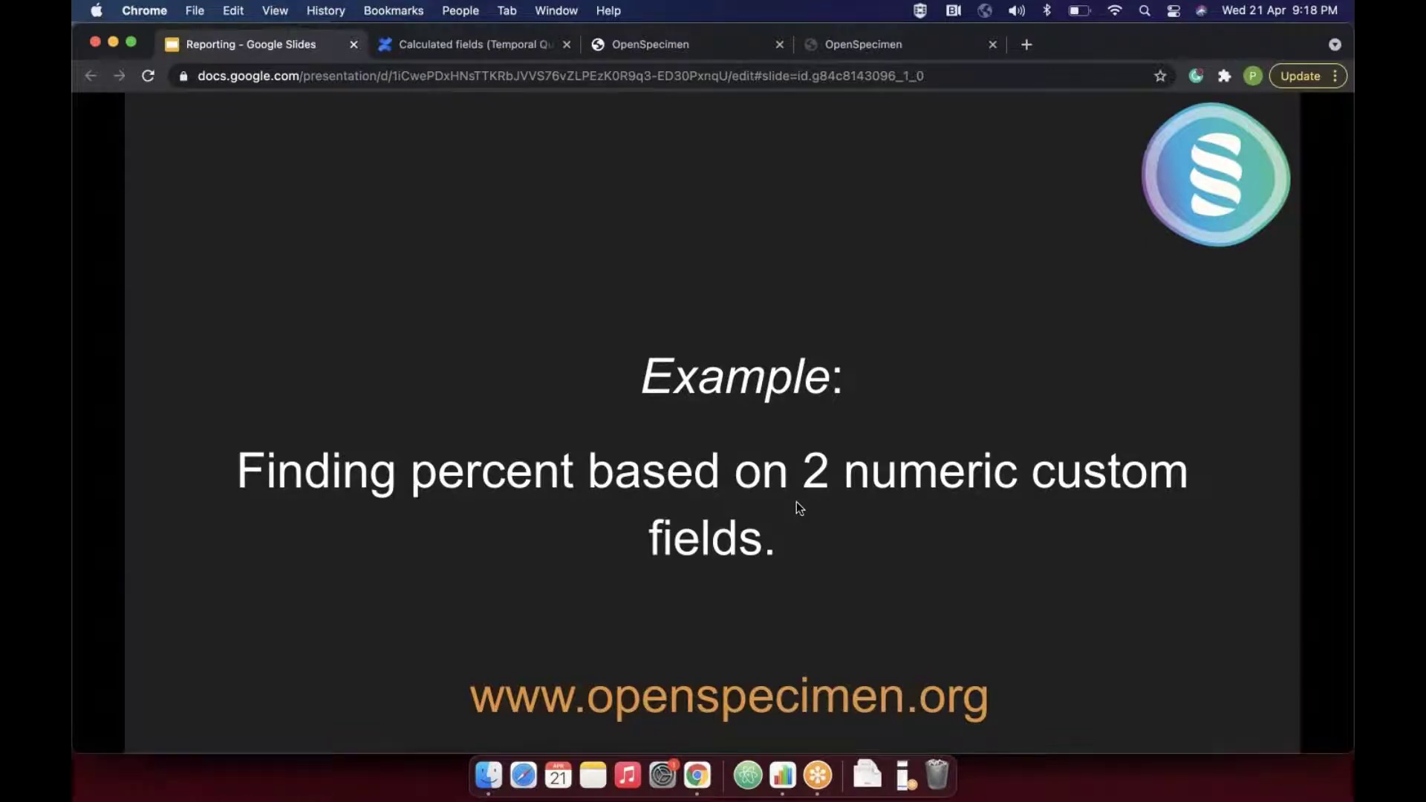
# - Return to the Calculated fields wiki page and look through the temporal query examples from Example 3 to Example 10
pyautogui.click(499, 46)
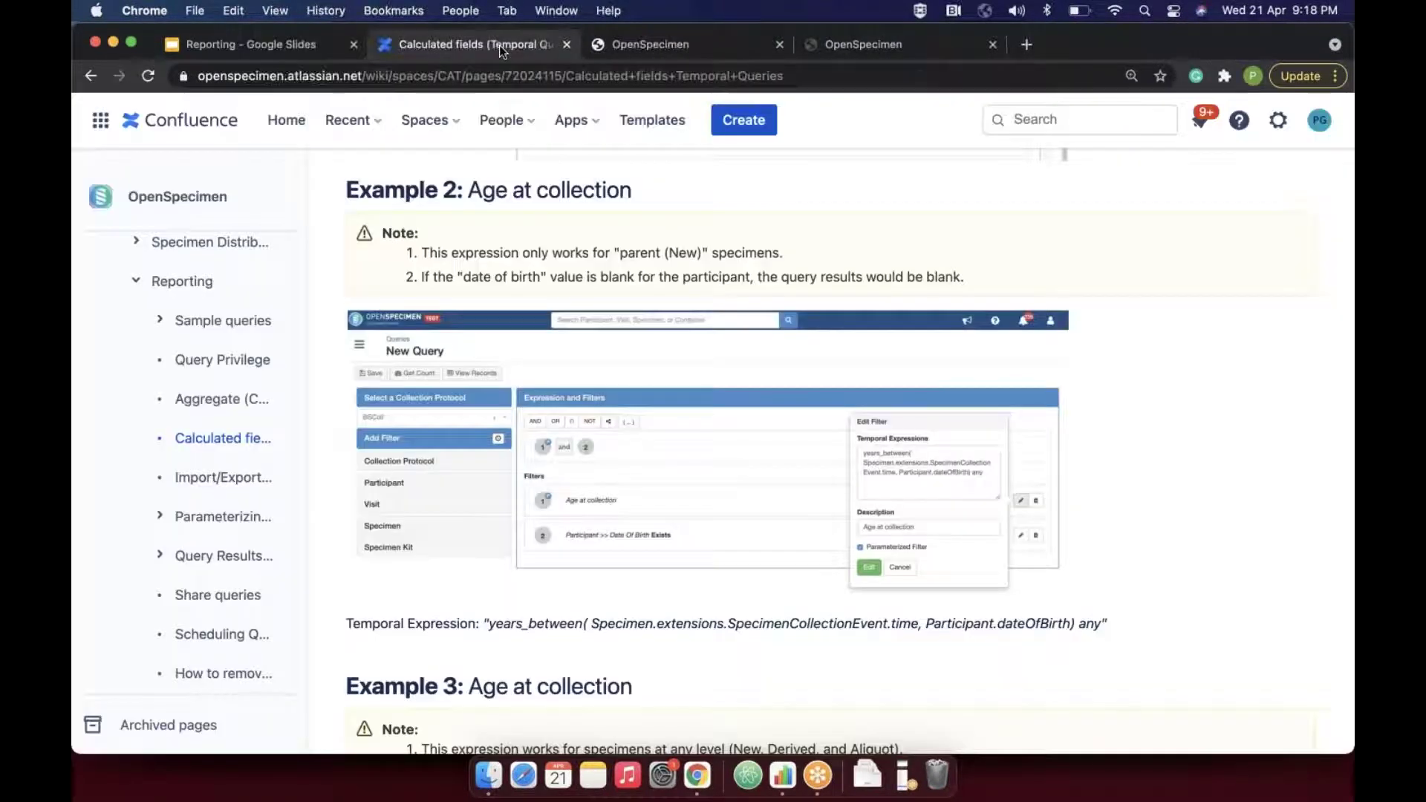
pyautogui.scroll(-5, 654, 376)
pyautogui.scroll(-2, 654, 377)
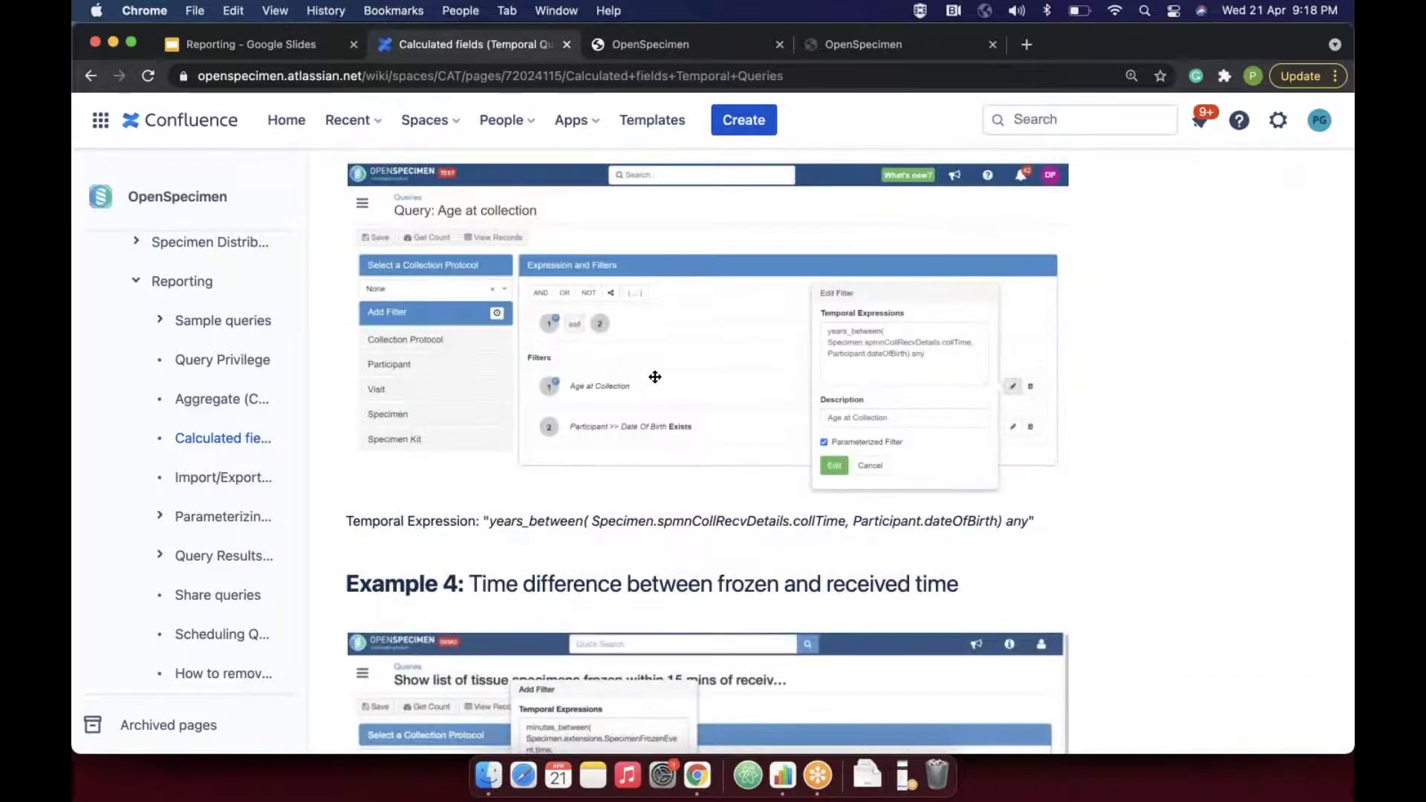
pyautogui.scroll(-6, 654, 377)
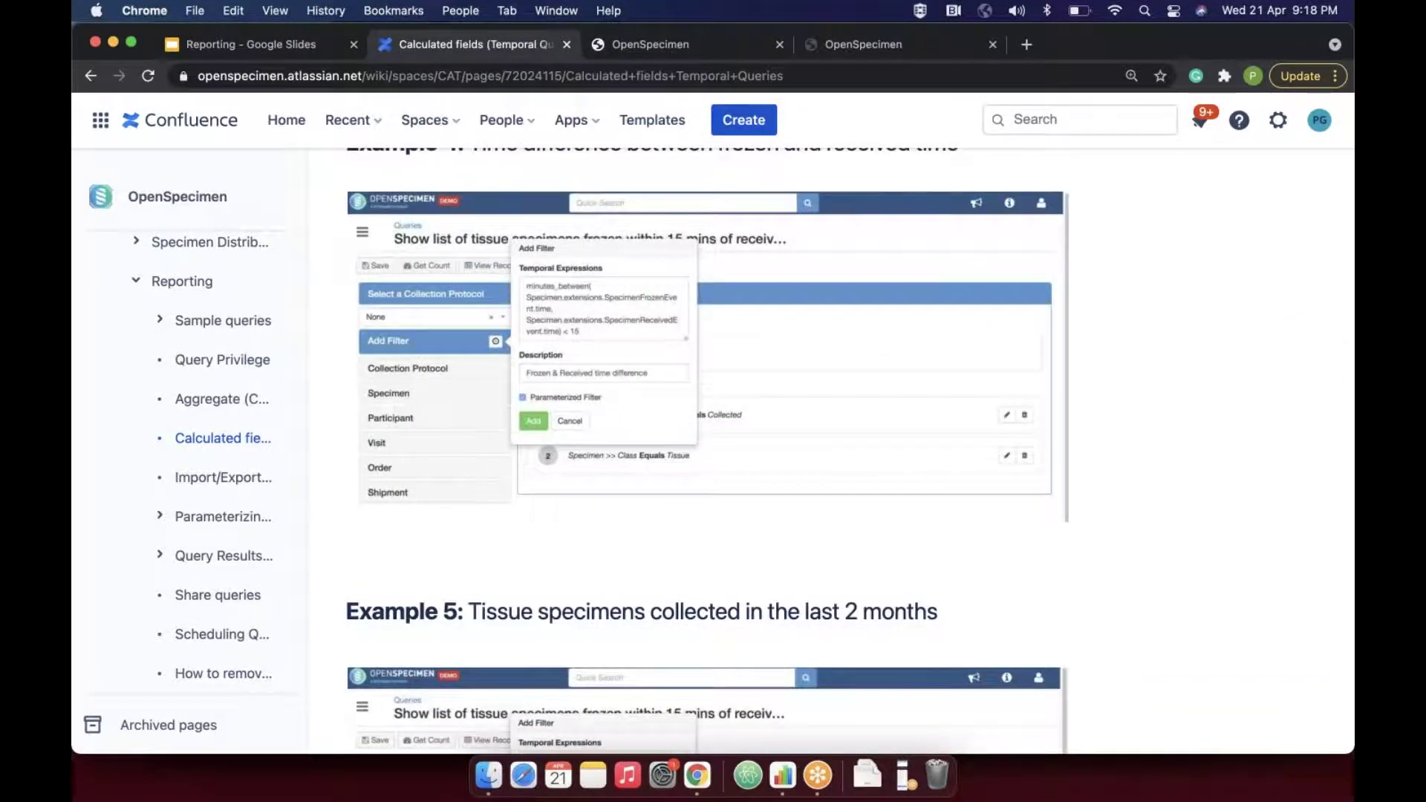
pyautogui.scroll(-7, 655, 376)
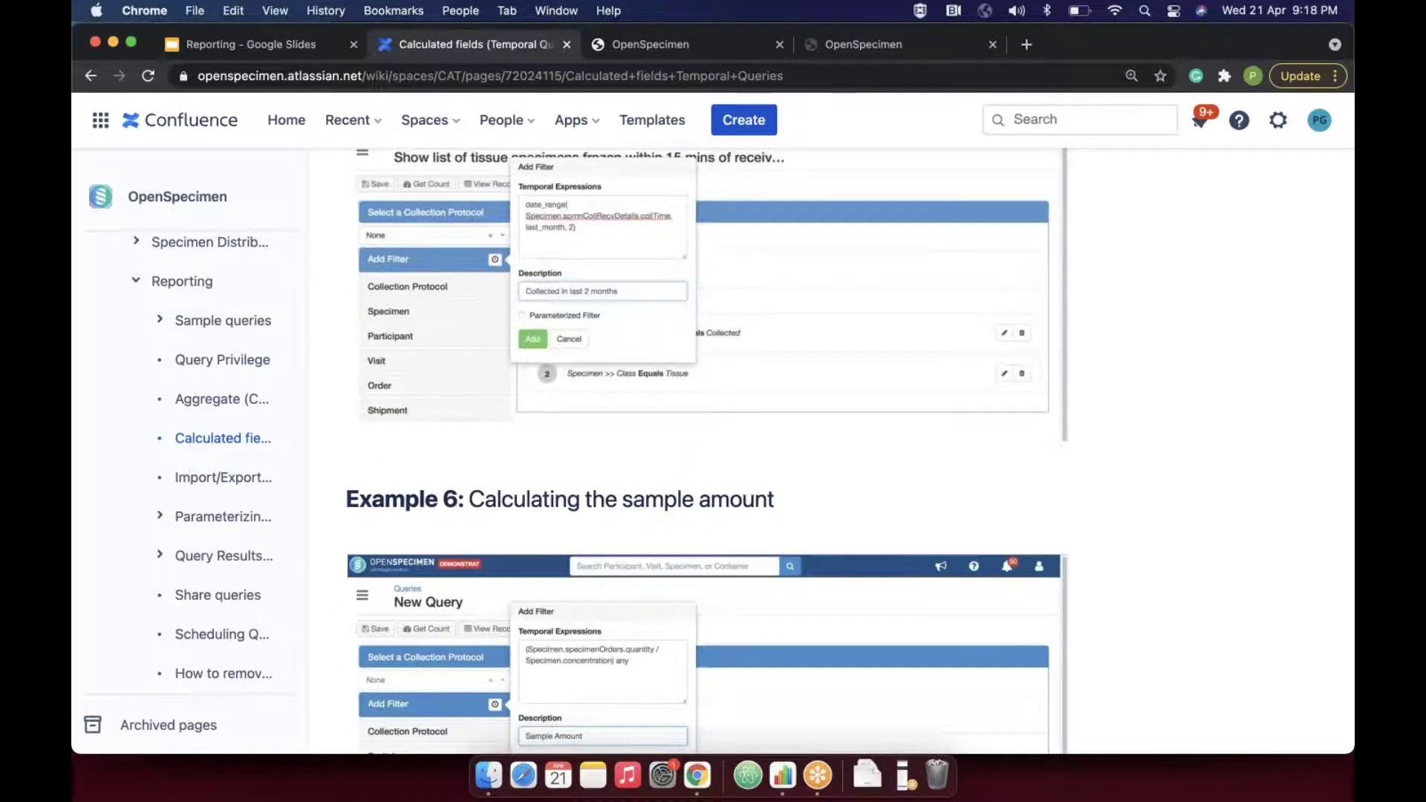
pyautogui.scroll(-7, 701, 450)
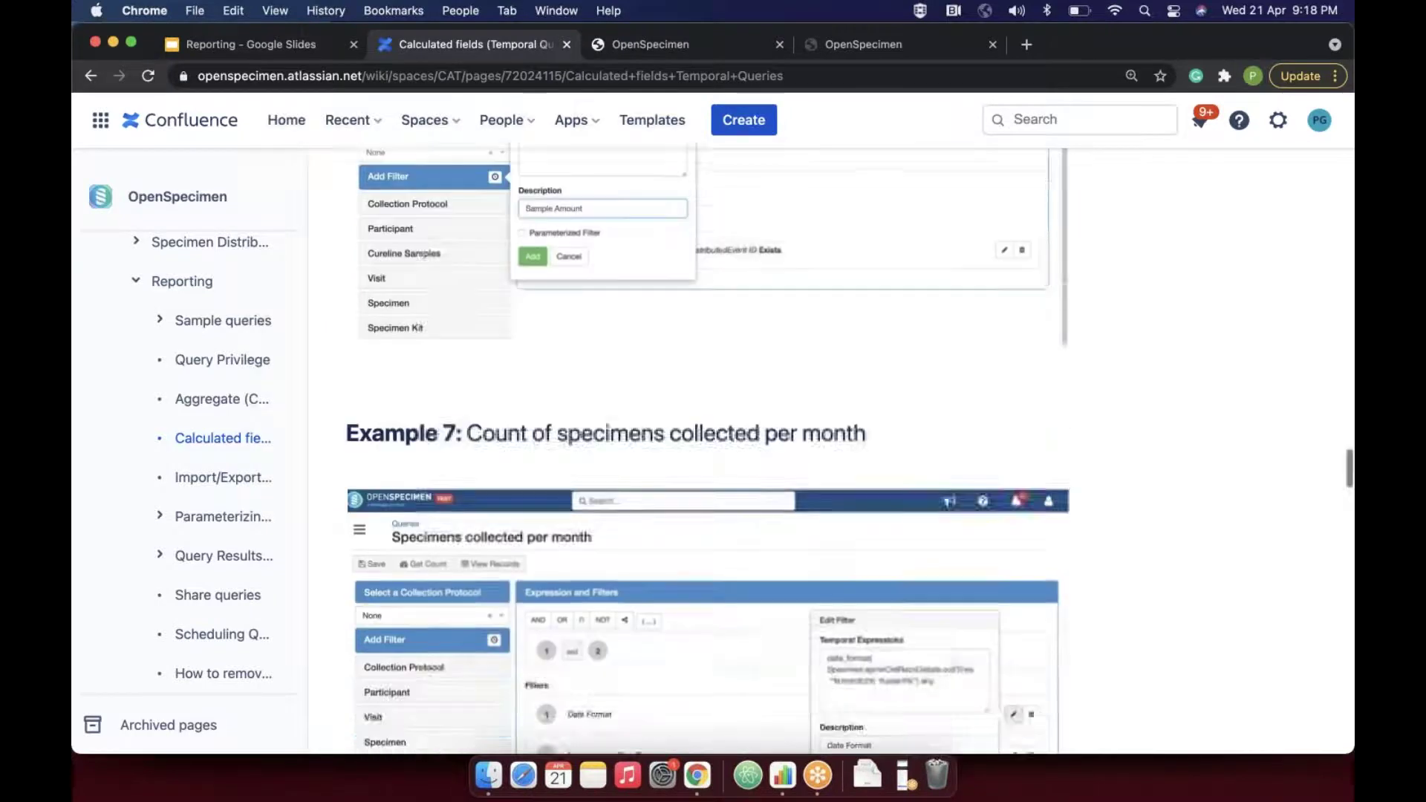
pyautogui.scroll(-2, 814, 443)
pyautogui.scroll(-18, 813, 442)
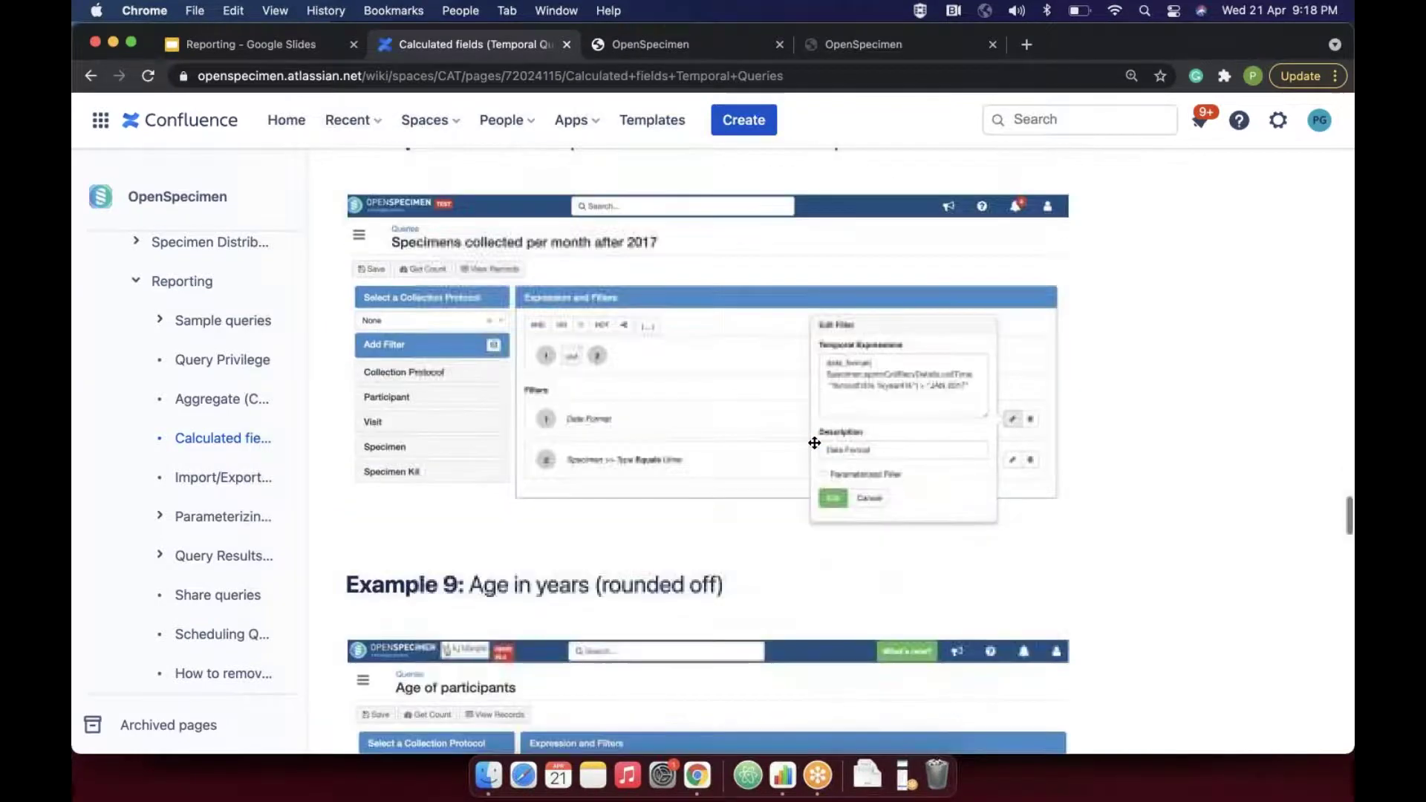
pyautogui.scroll(-4, 814, 442)
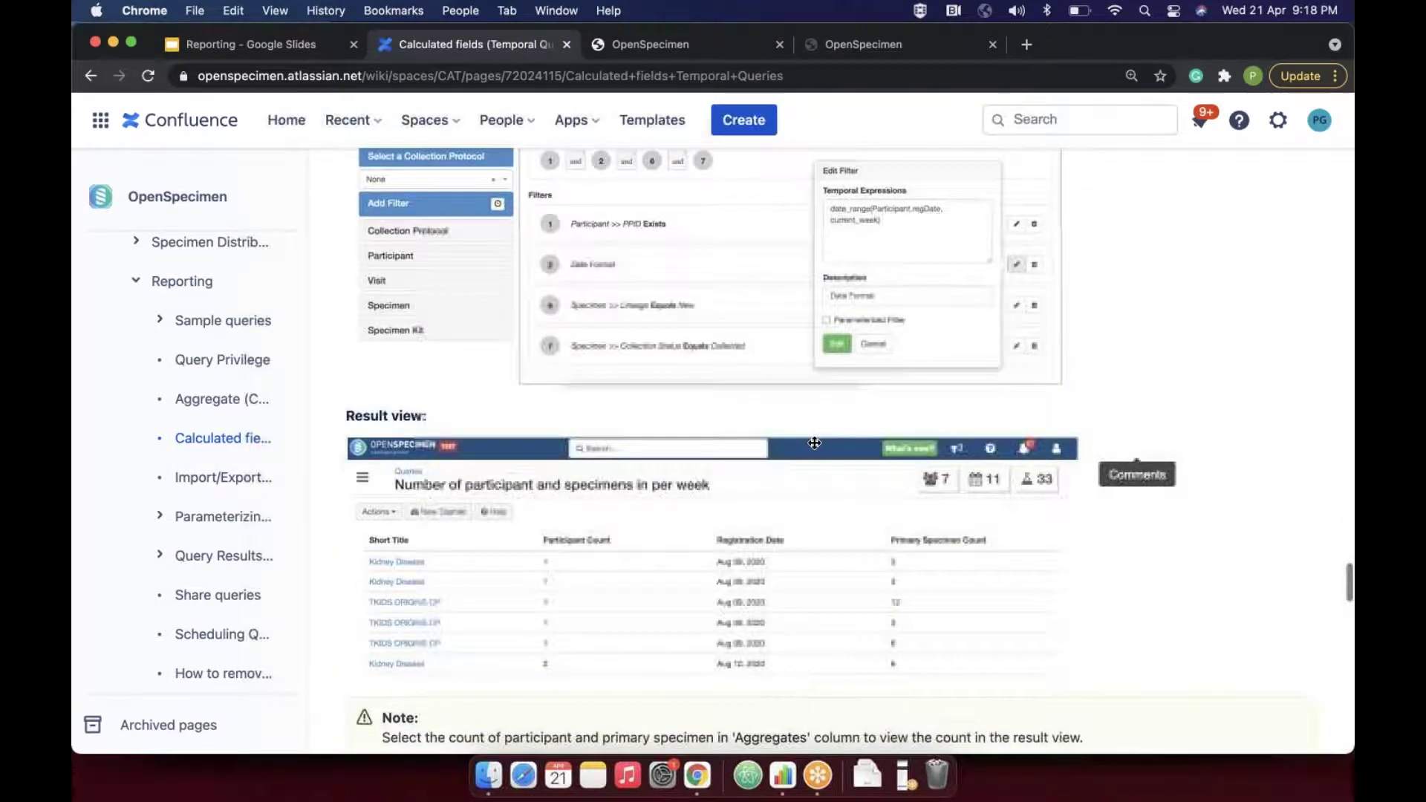
# - Search the wiki page for "percen", go to Example 11 on finding percent, and examine its temporal expression in the enlarged screenshot
pyautogui.press('super+f')
pyautogui.write('percen')
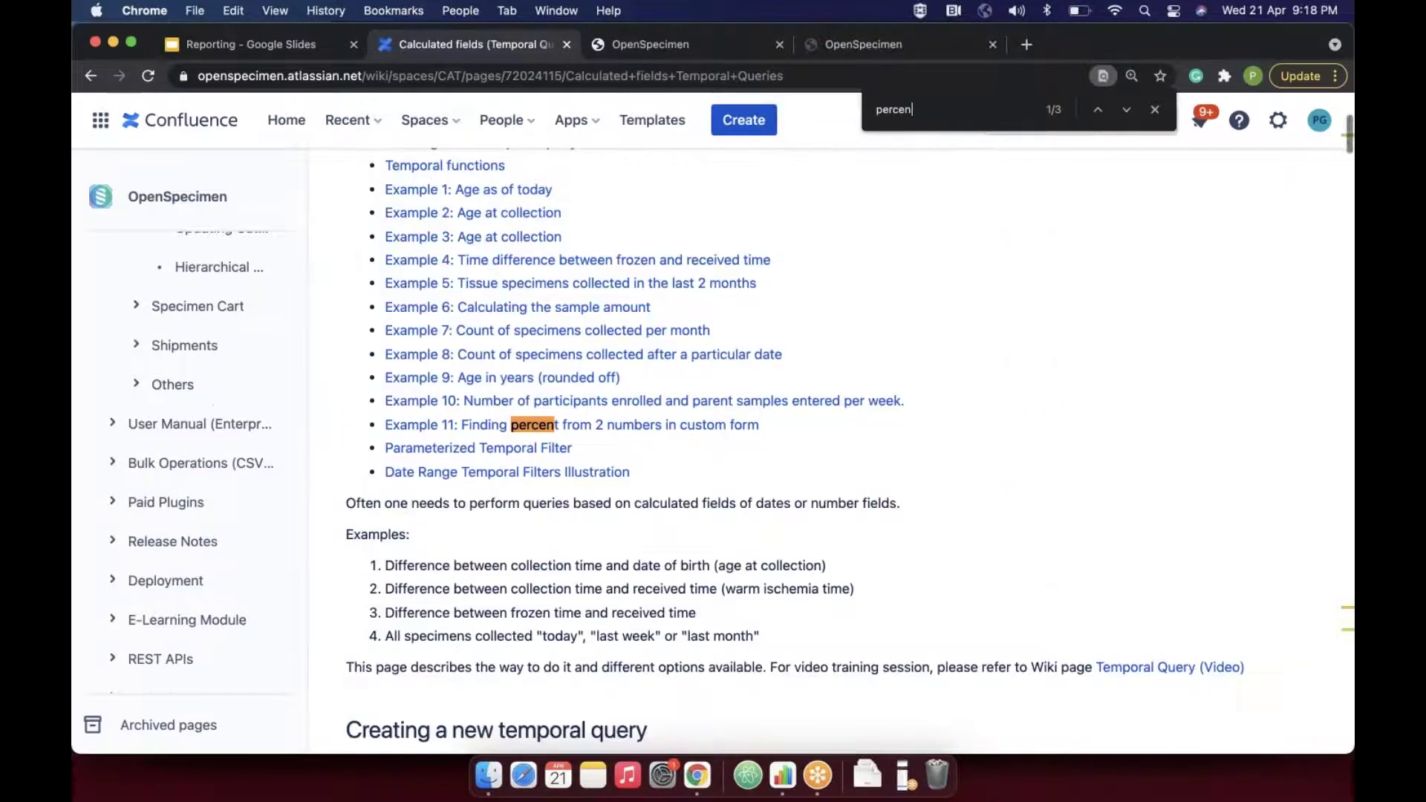
pyautogui.hotkey('ctrl', 'Return')
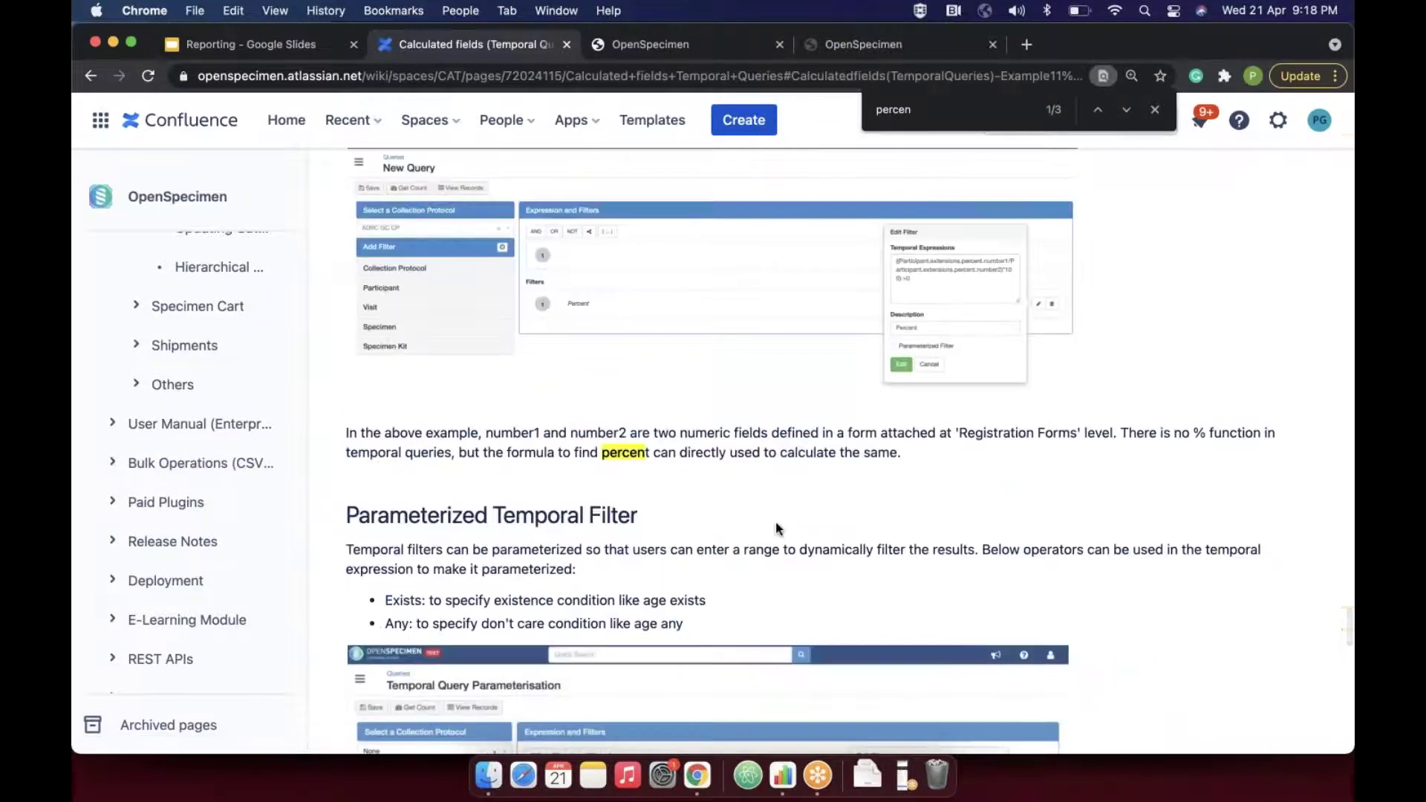
pyautogui.click(721, 287)
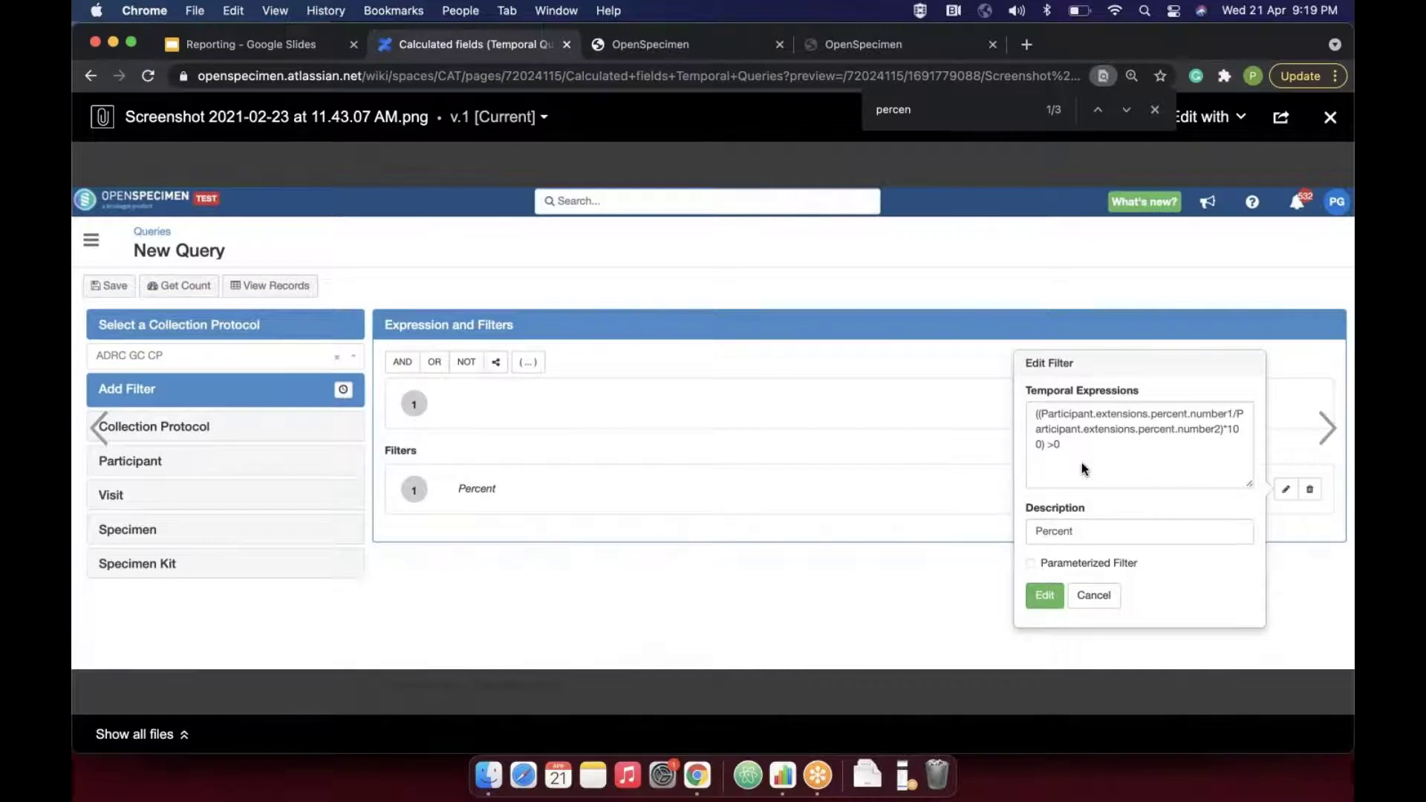
pyautogui.press('Escape')
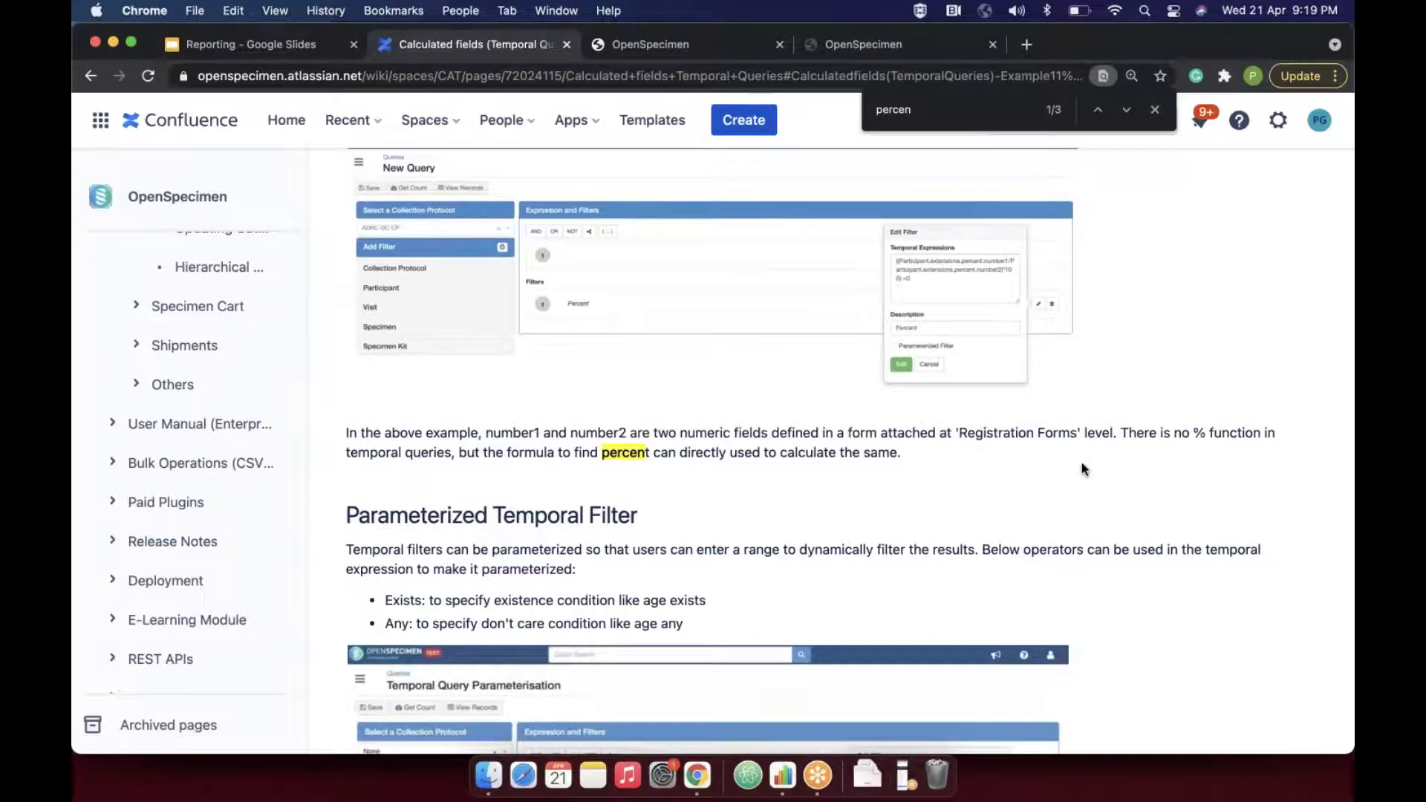
# - Go back through the examples to the Temporal functions table and examine the date_range function's description
pyautogui.scroll(10, 1081, 469)
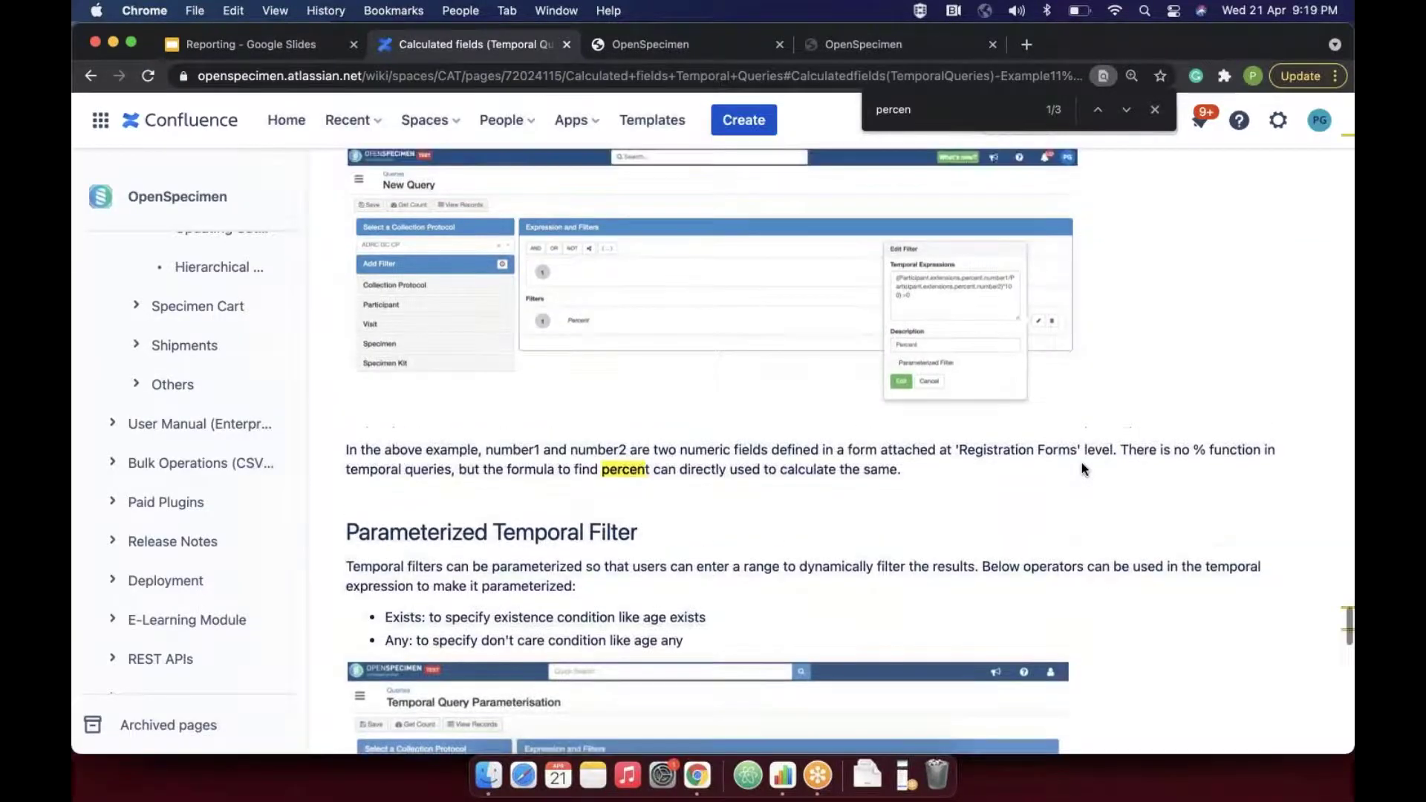
pyautogui.scroll(6, 1035, 474)
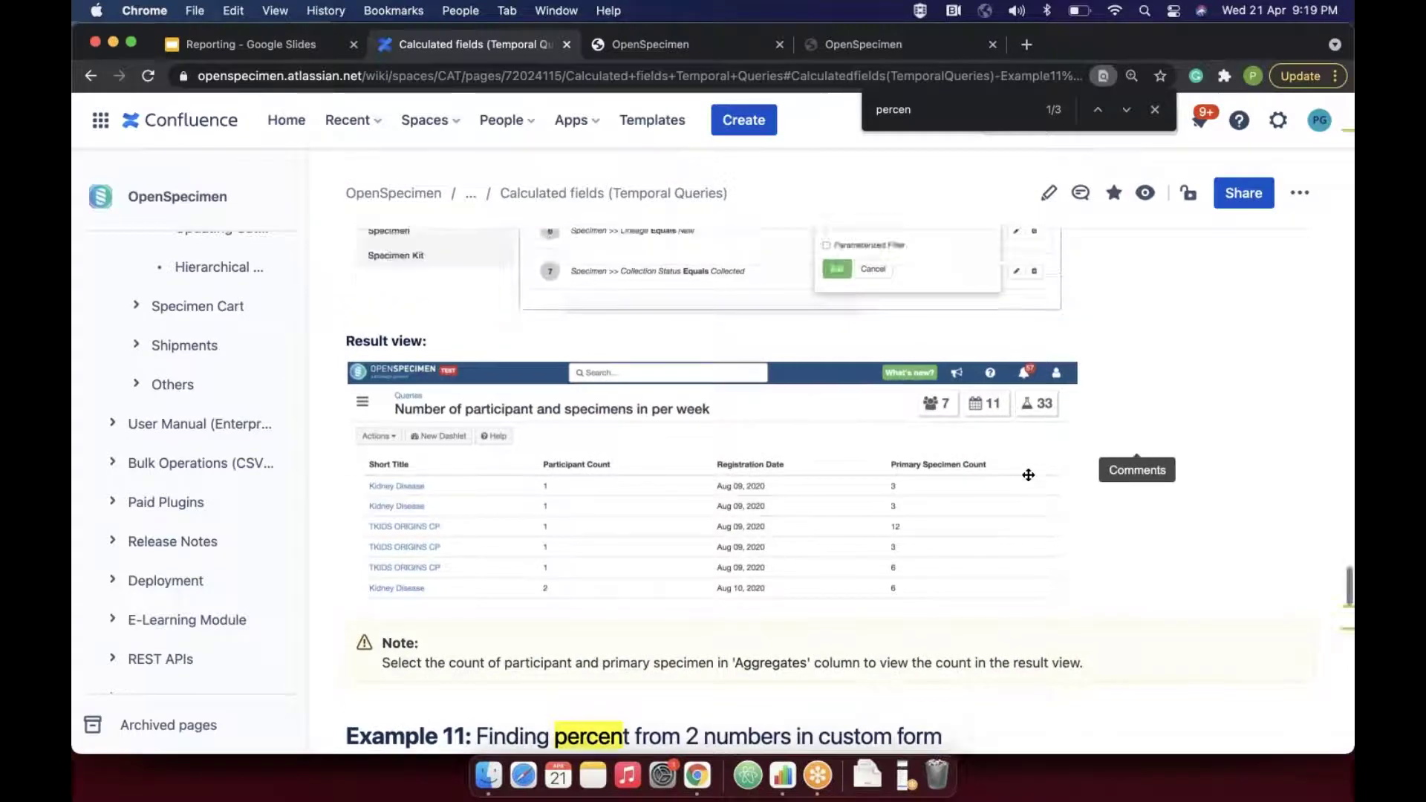
pyautogui.scroll(3, 1027, 475)
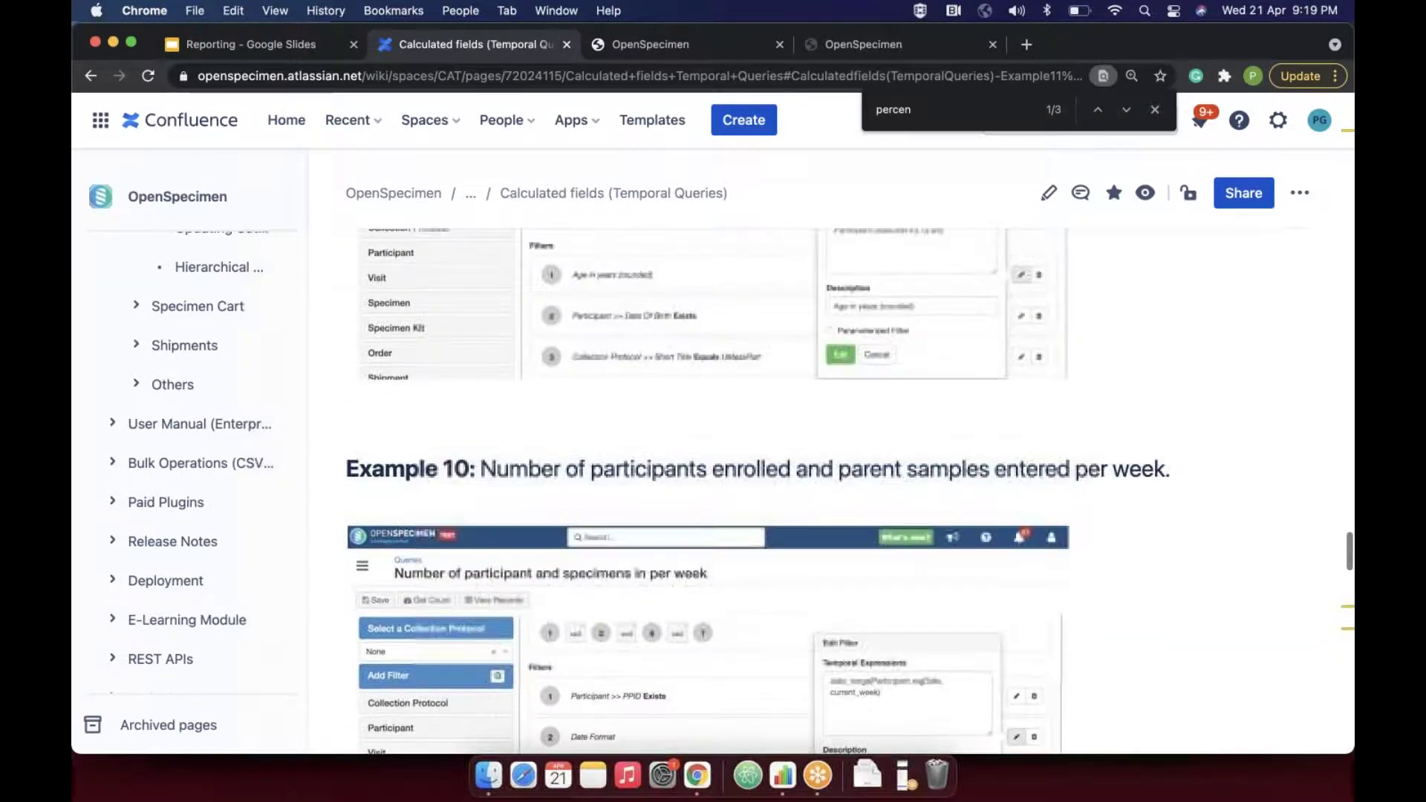
pyautogui.scroll(8, 1027, 474)
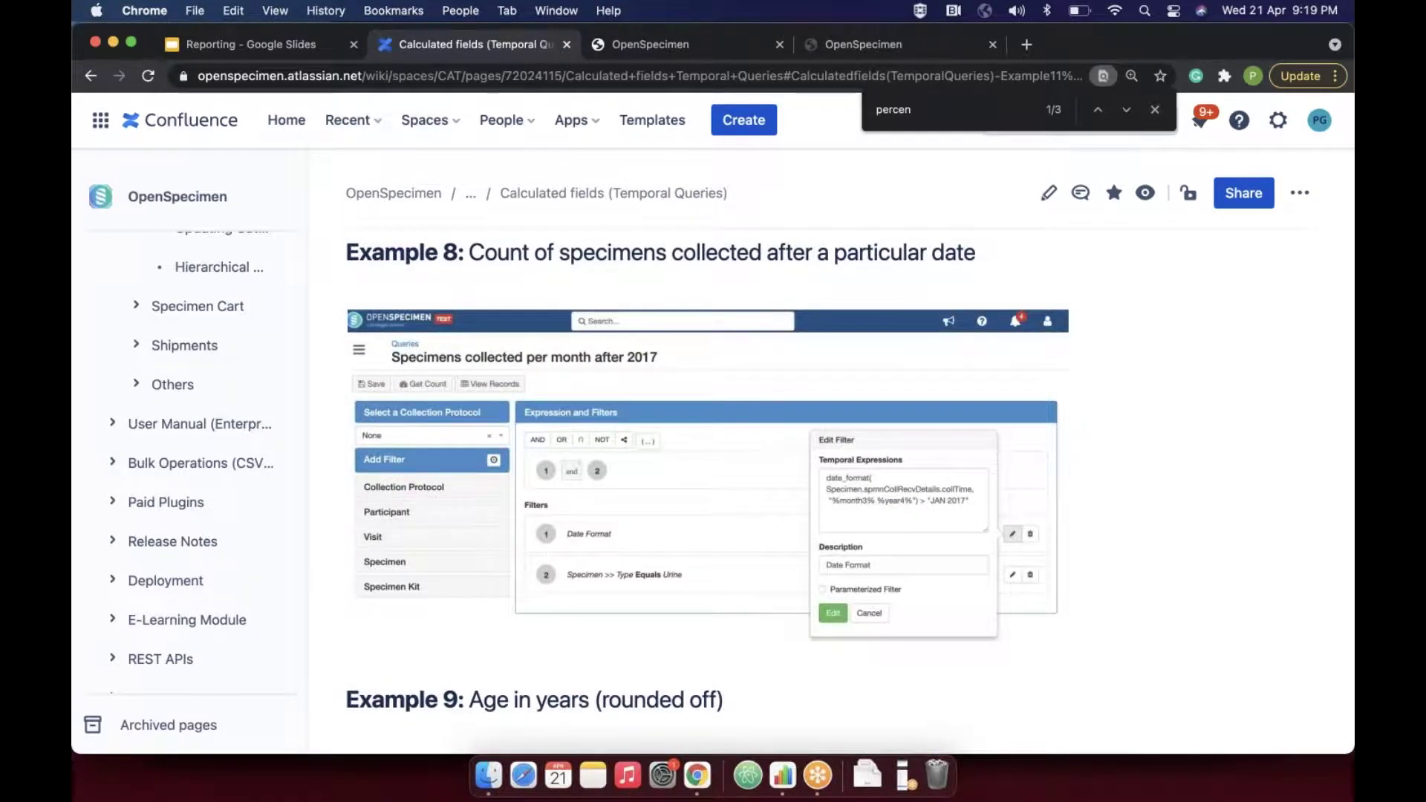
pyautogui.scroll(20, 883, 422)
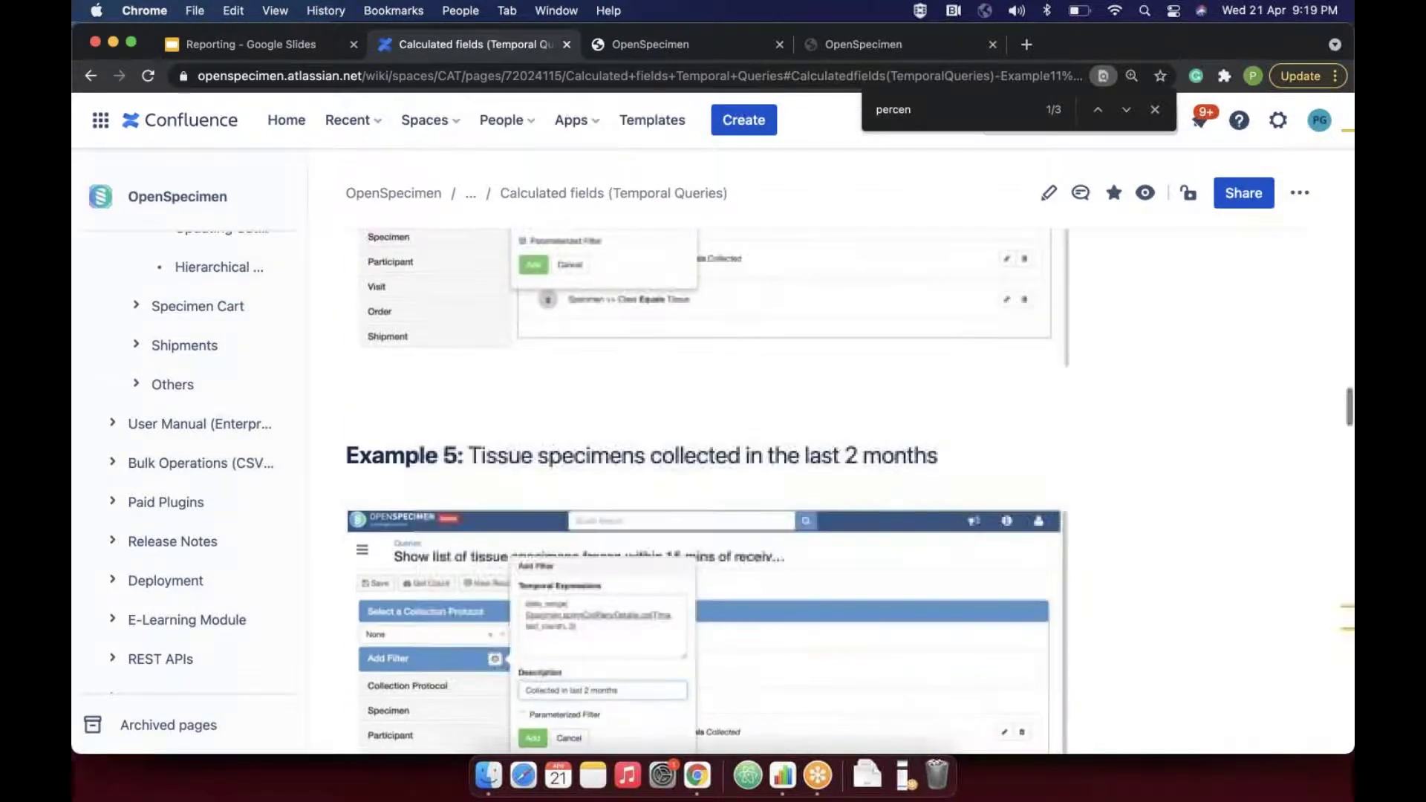
pyautogui.scroll(20, 706, 490)
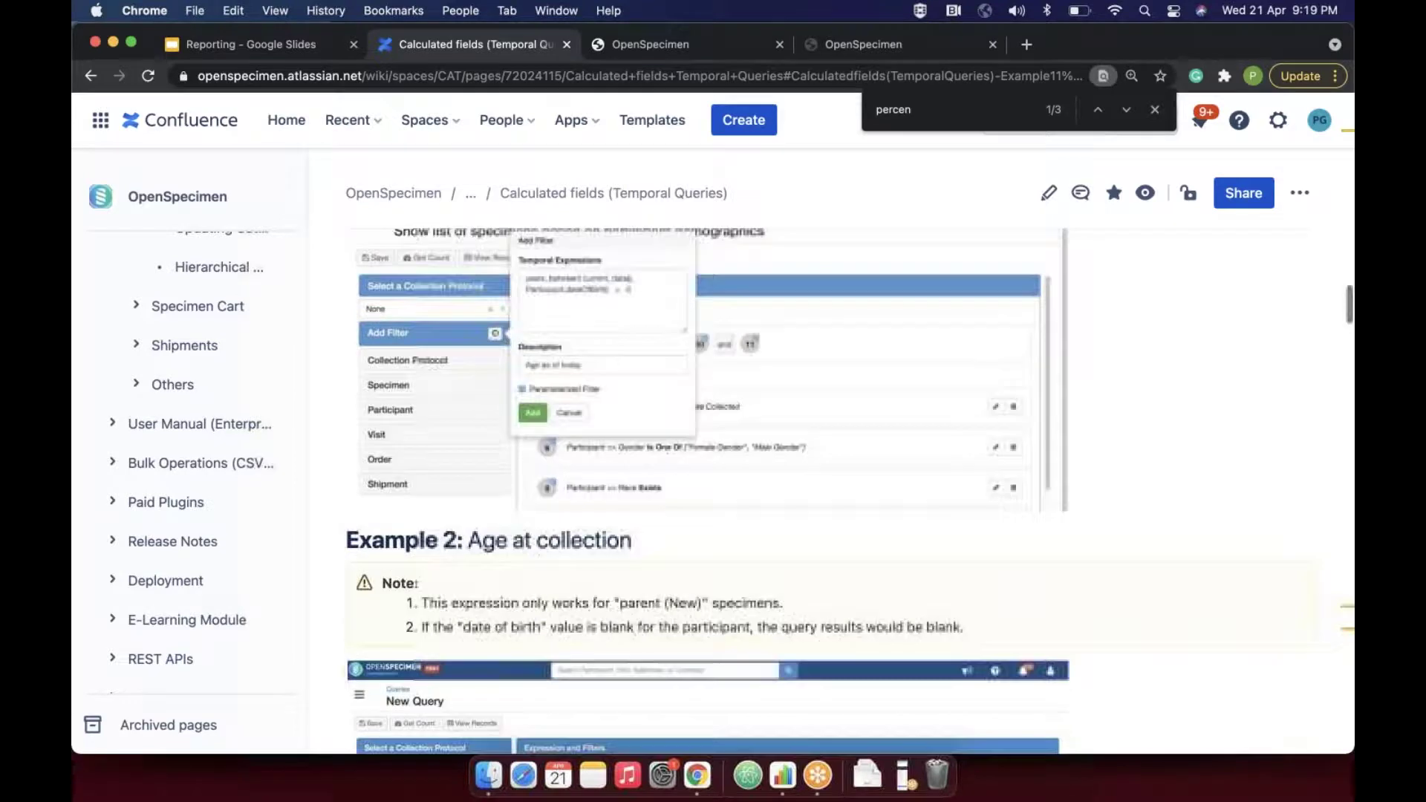
pyautogui.scroll(20, 829, 482)
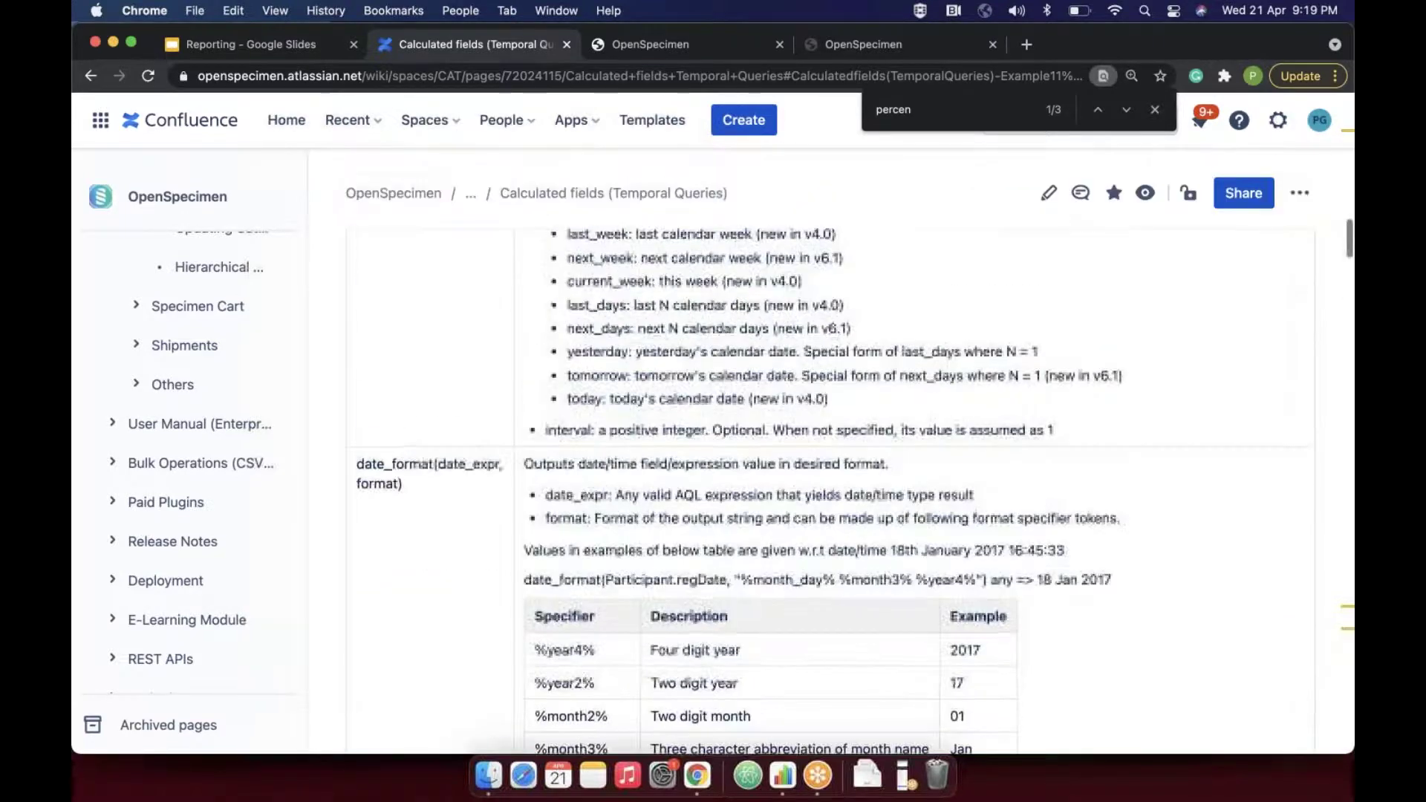
pyautogui.scroll(3, 876, 438)
pyautogui.scroll(-6, 877, 438)
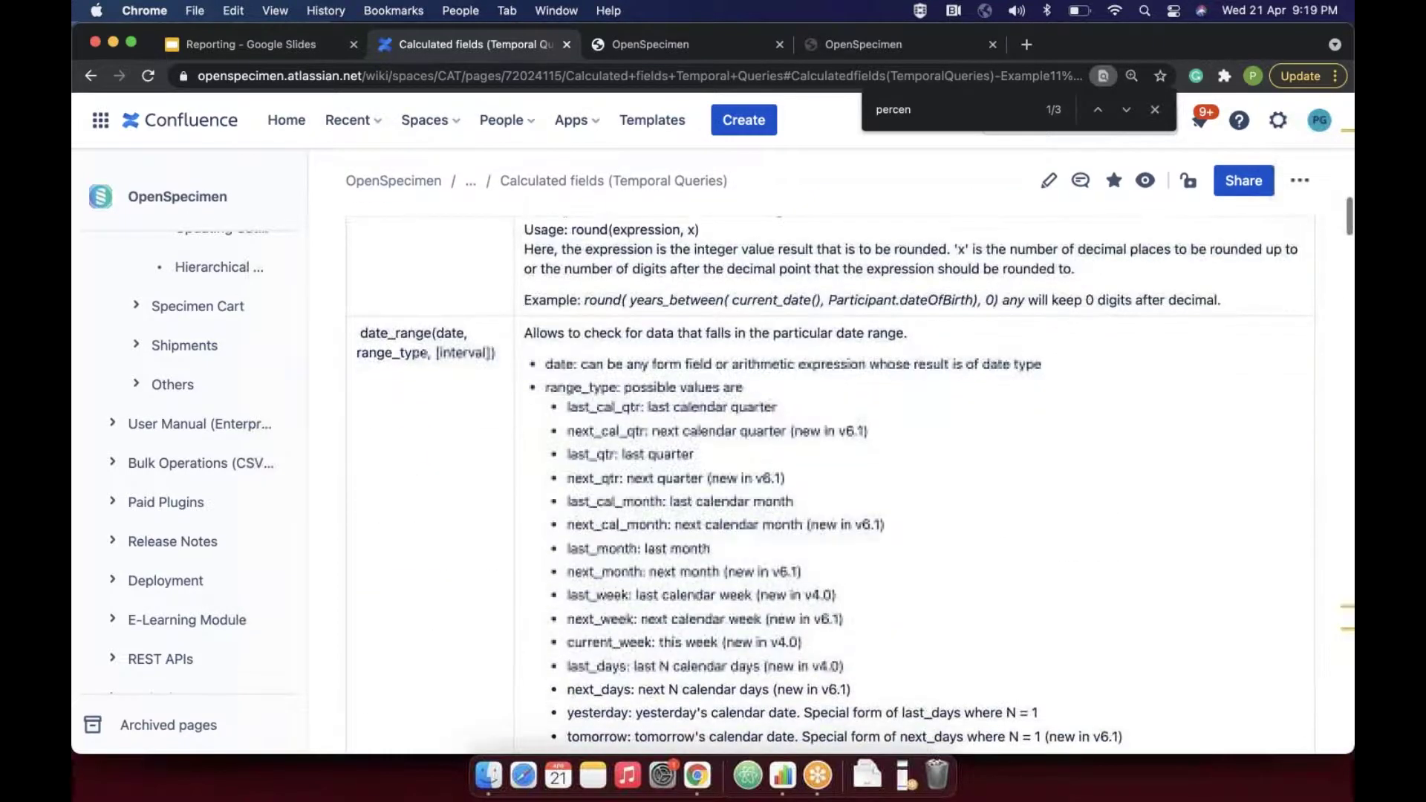
pyautogui.scroll(-1, 877, 438)
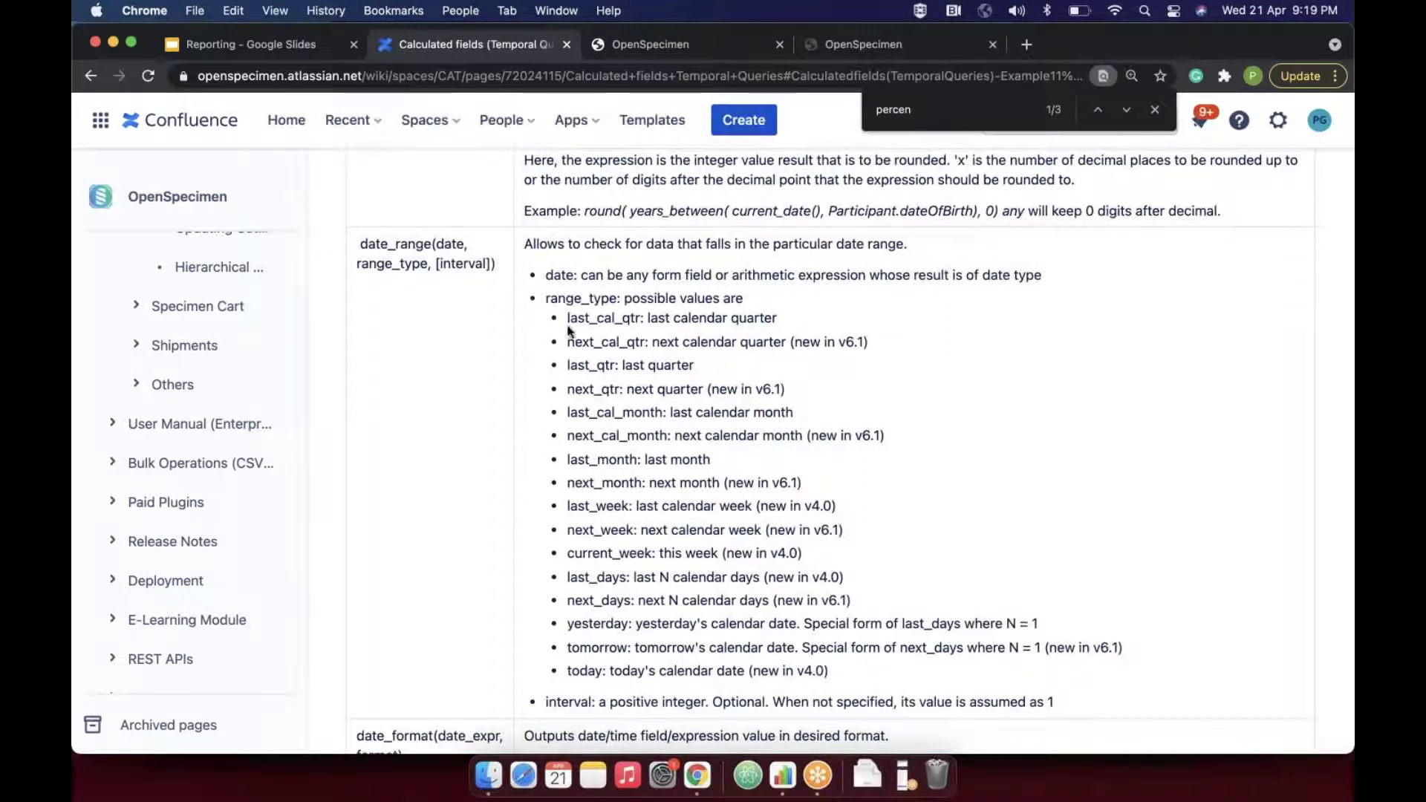
# - Highlight the last_cal_qtr and last_week range types of date_range, and return to the OpenSpecimen query results
pyautogui.moveTo(567, 319); pyautogui.dragTo(639, 324)
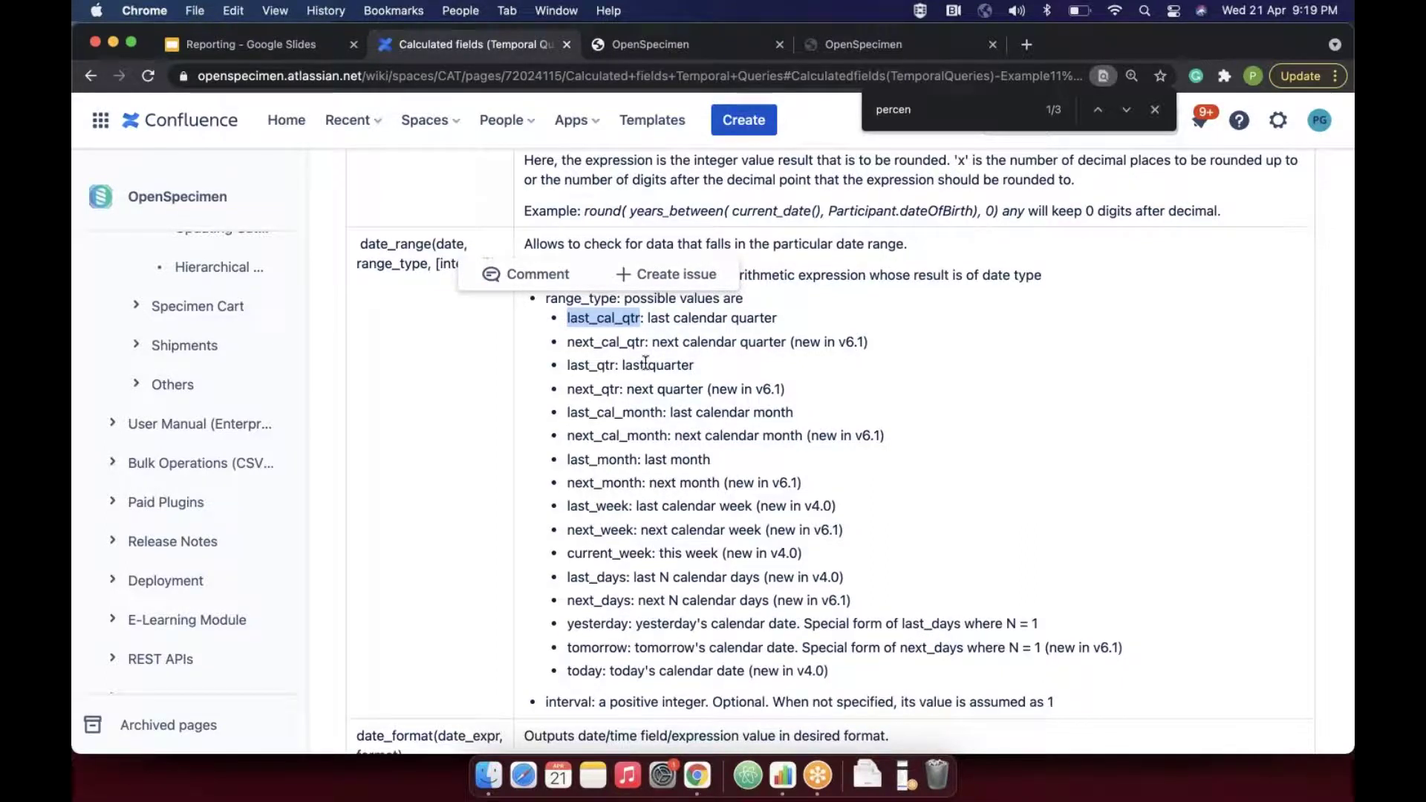
pyautogui.click(615, 432)
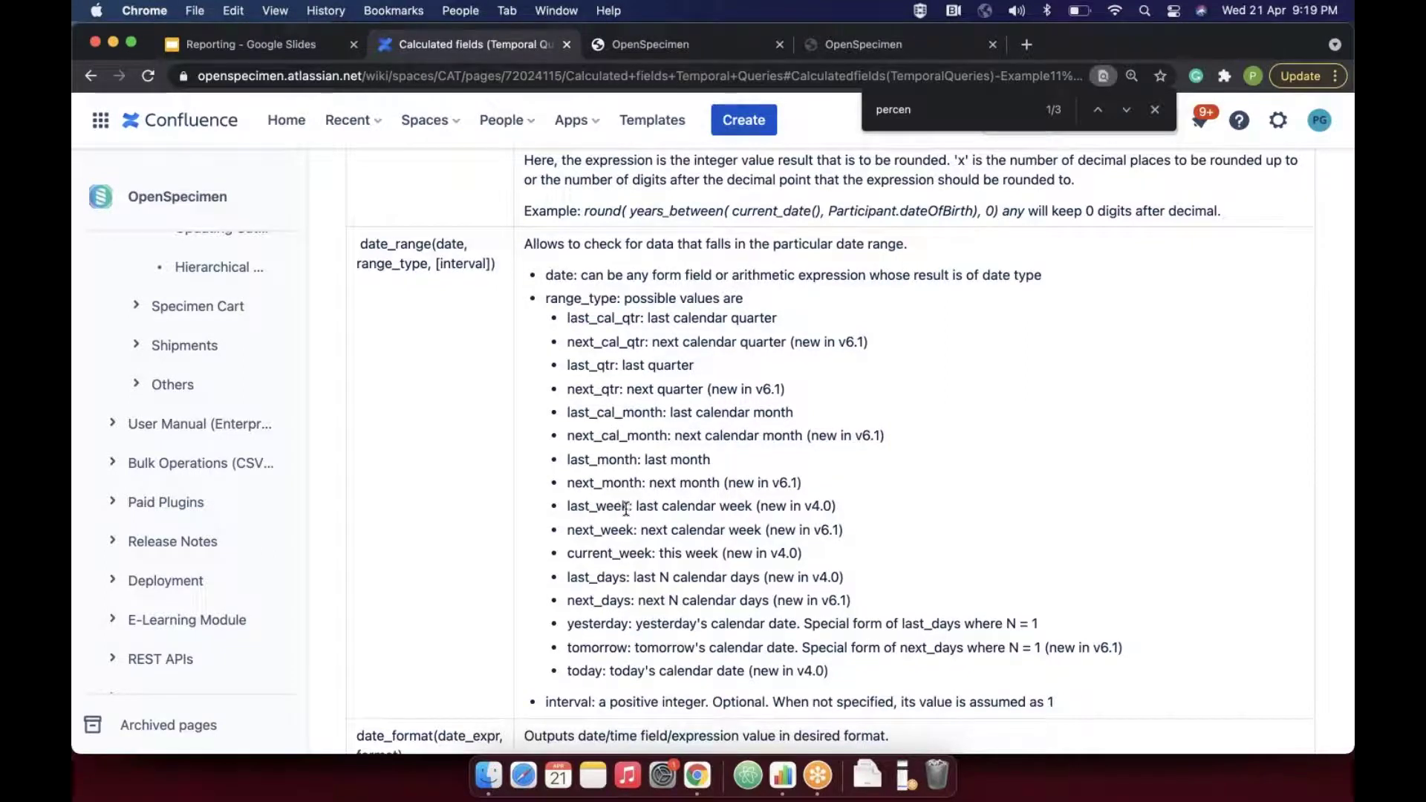
pyautogui.moveTo(630, 508); pyautogui.dragTo(564, 506)
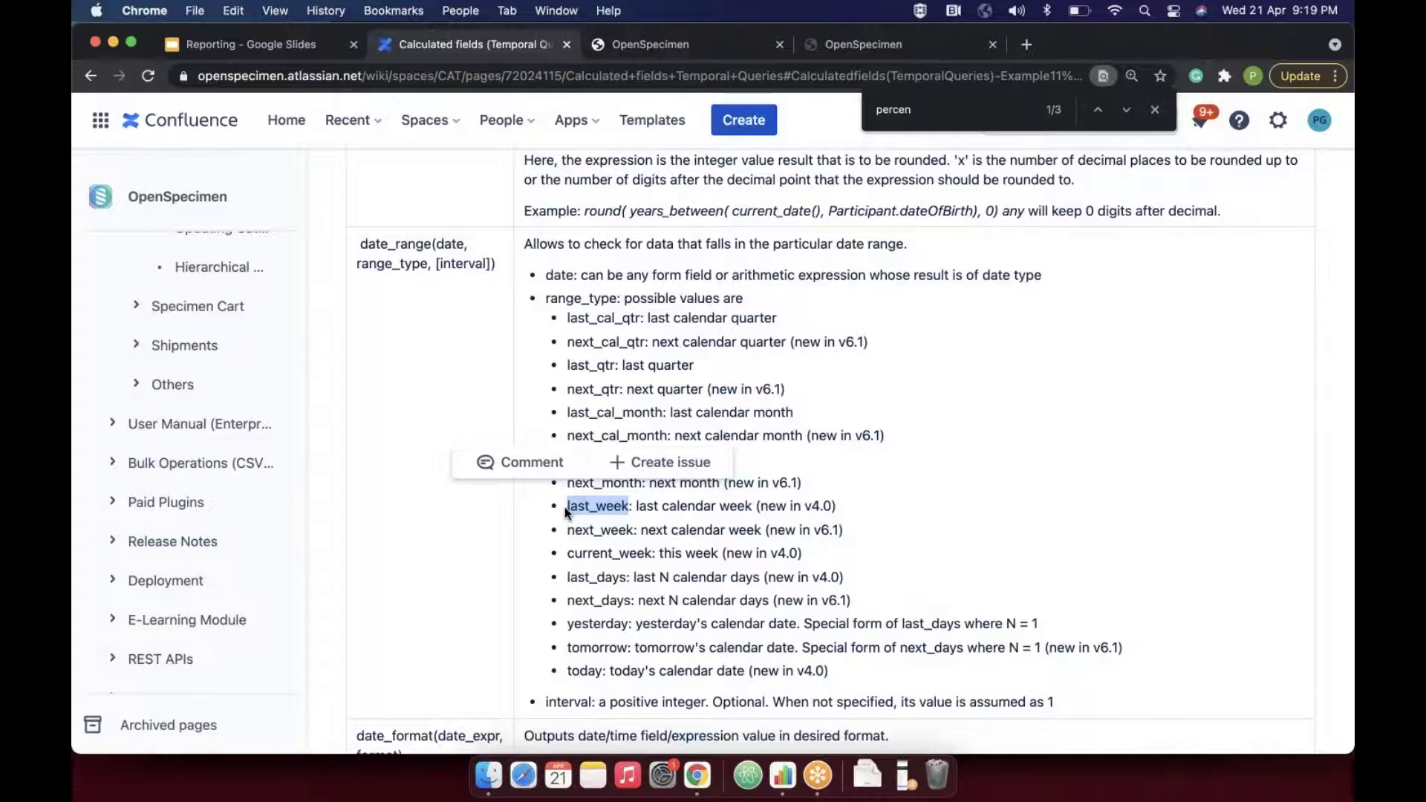
pyautogui.hotkey('ctrl', 'Tab')
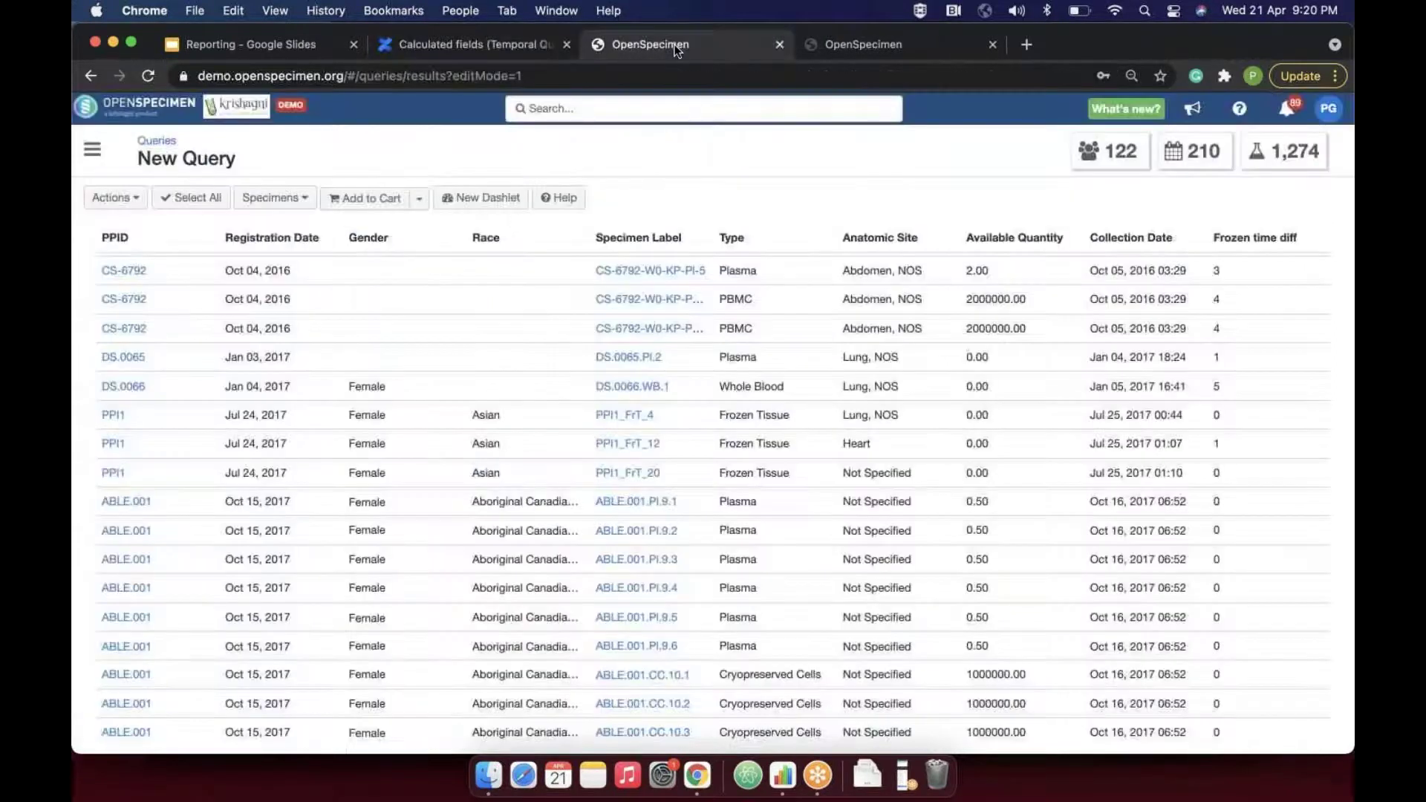
# - Open the shared default query "Anticipated visits in next month" for editing
pyautogui.click(155, 142)
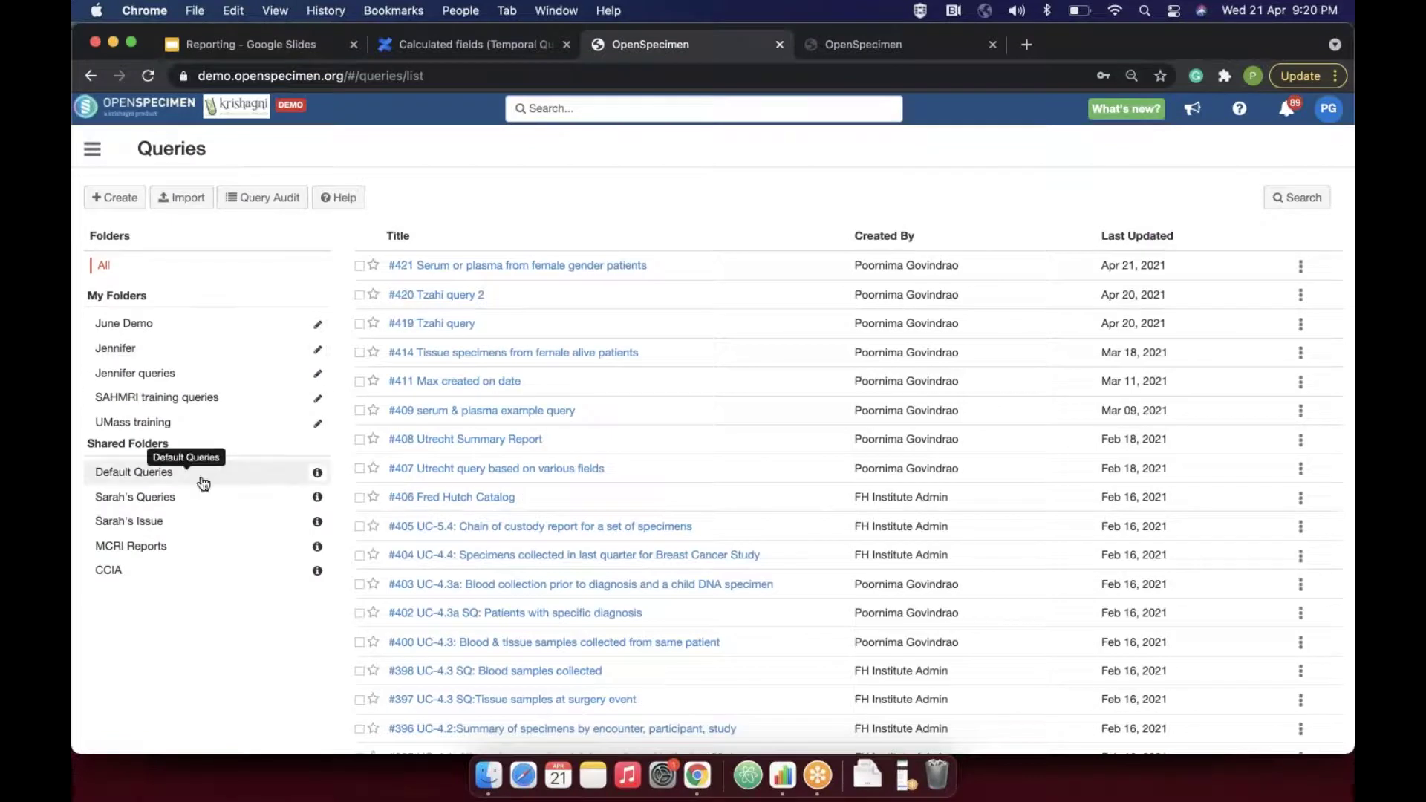
pyautogui.click(203, 483)
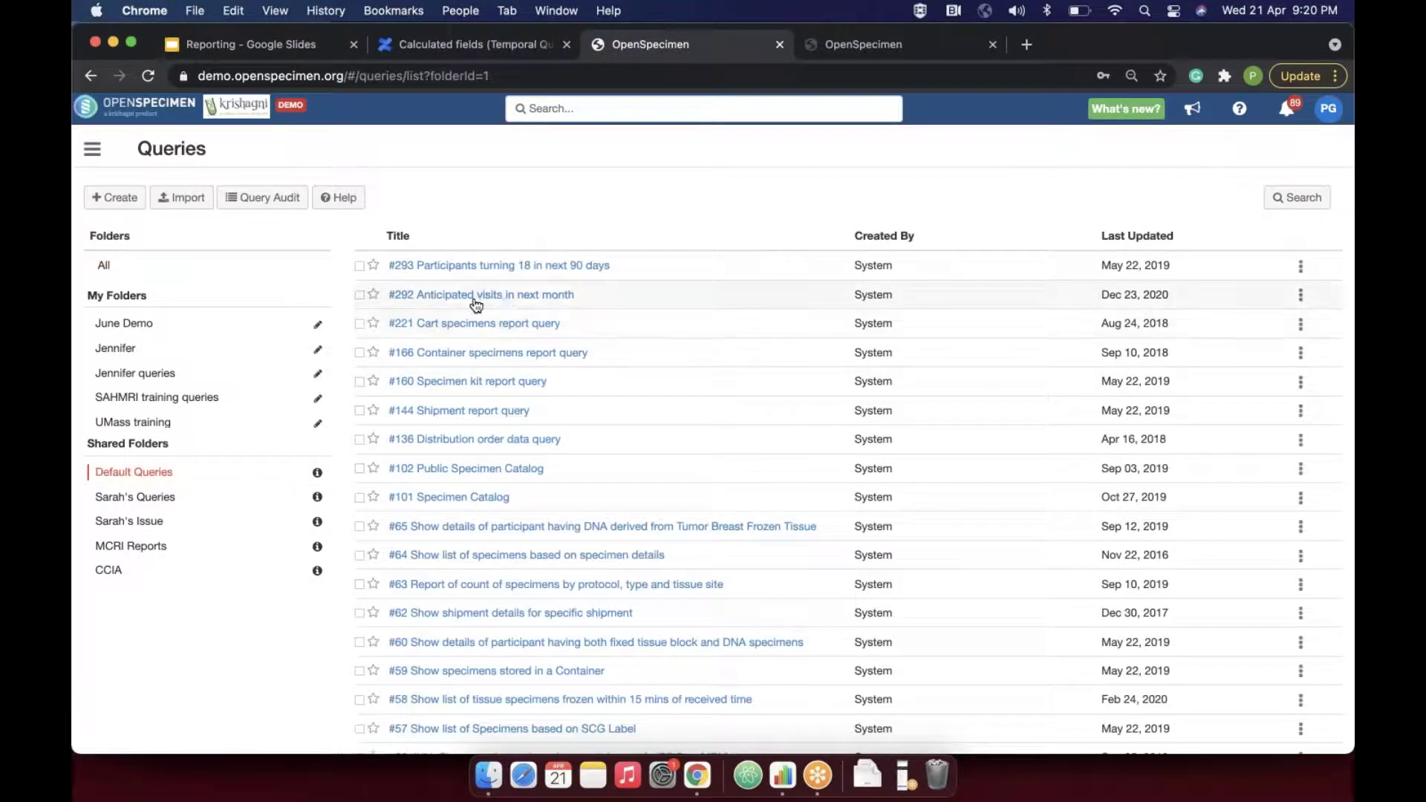
pyautogui.click(1300, 296)
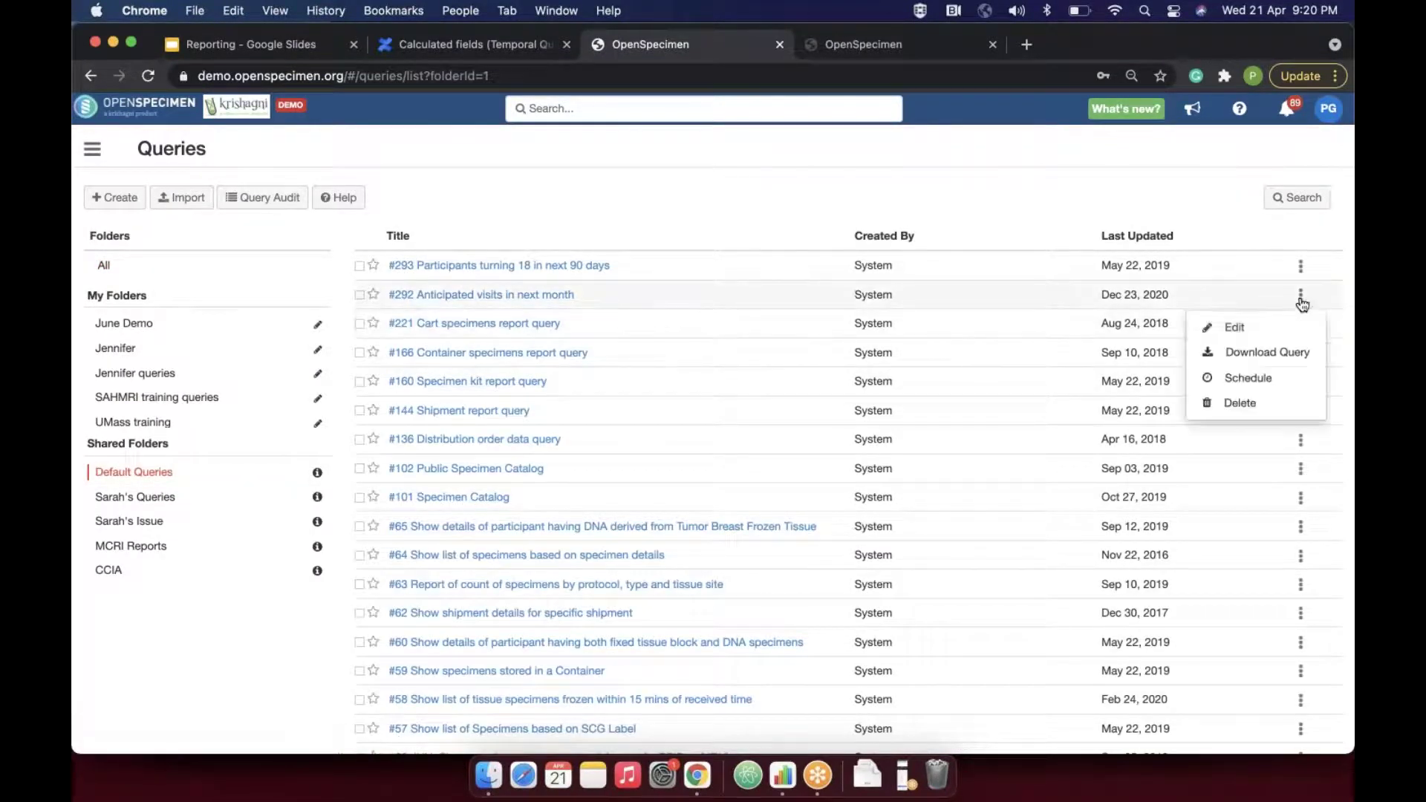
pyautogui.click(1296, 329)
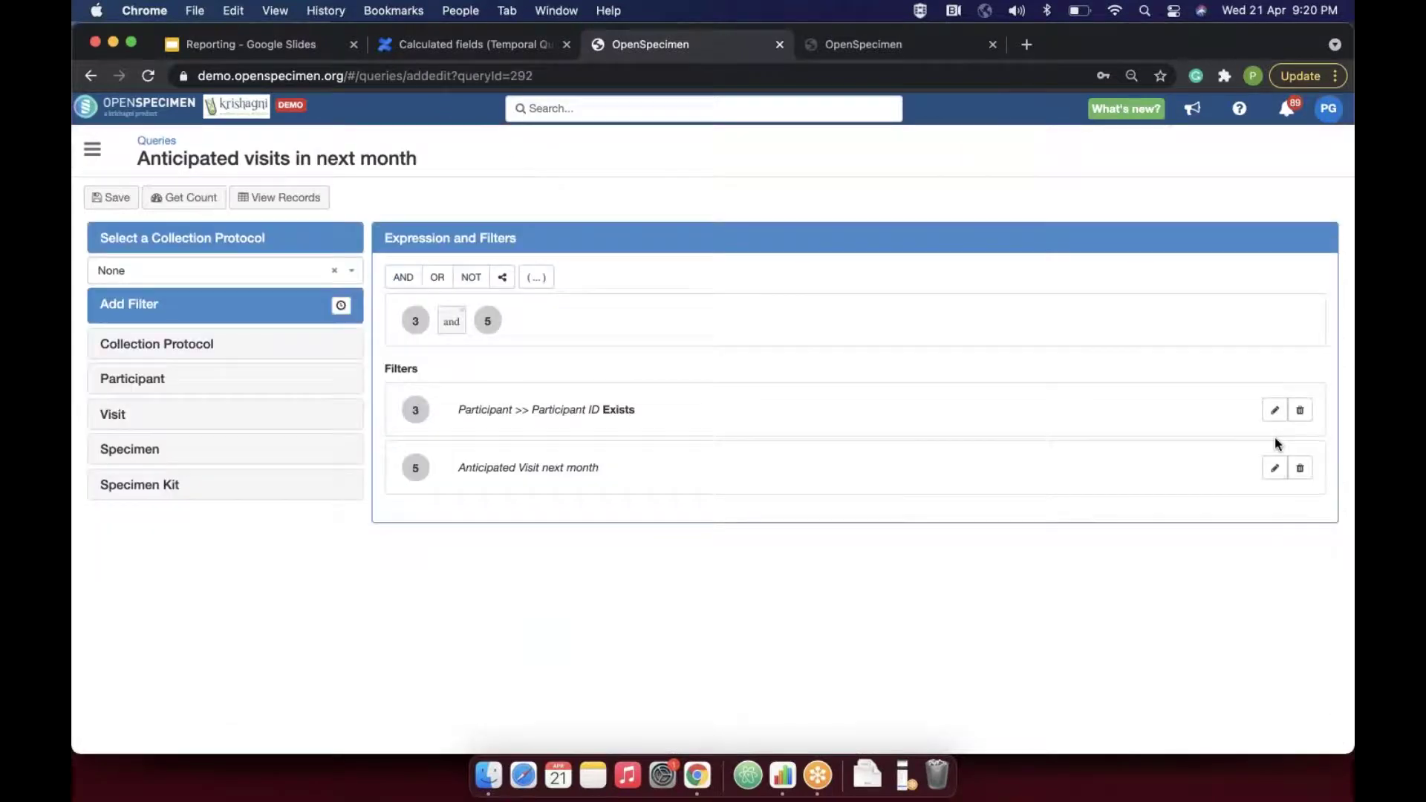
# - Examine the next_month range type in the temporal expression of the Anticipated Visit next month filter, and close the filter without changes
pyautogui.click(1272, 479)
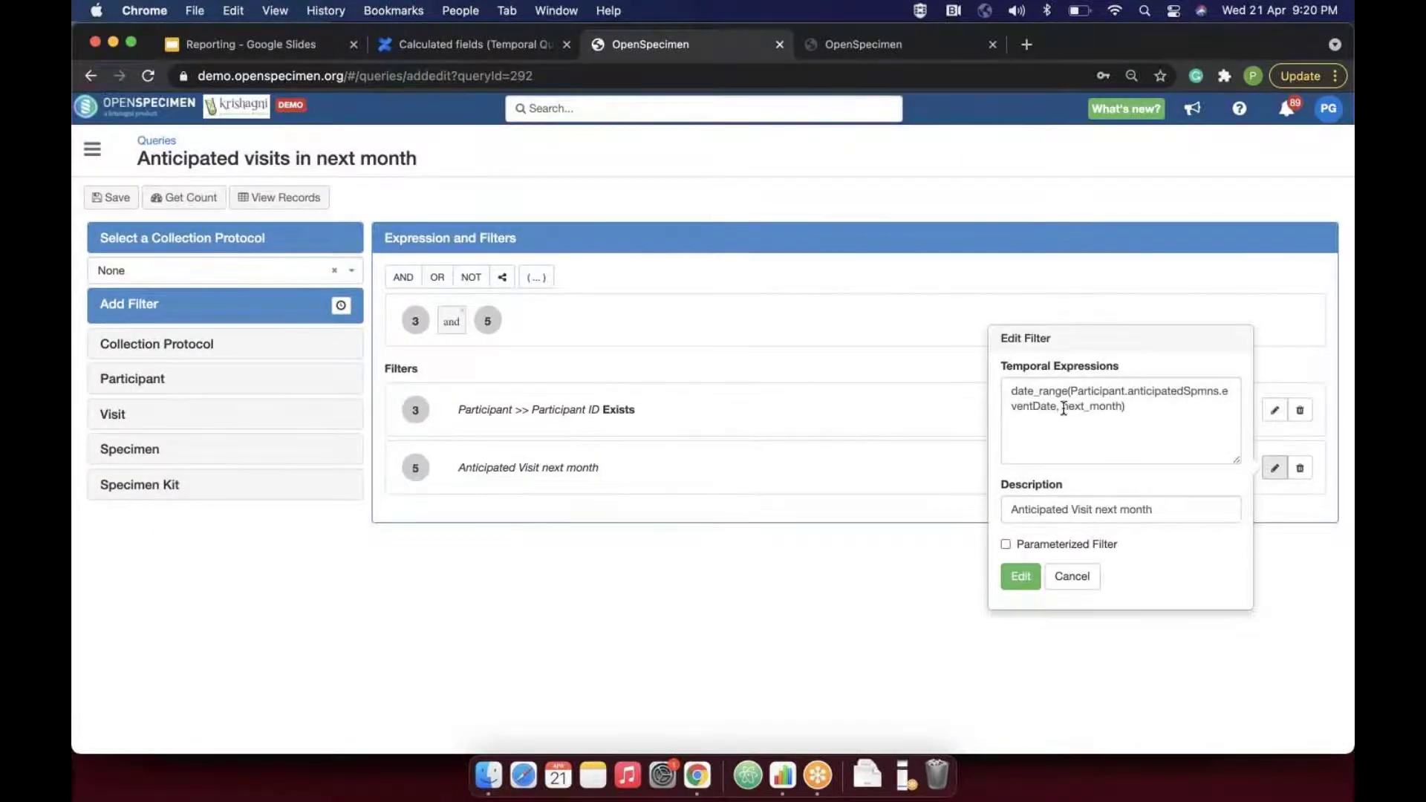
pyautogui.moveTo(1062, 409); pyautogui.dragTo(1122, 409)
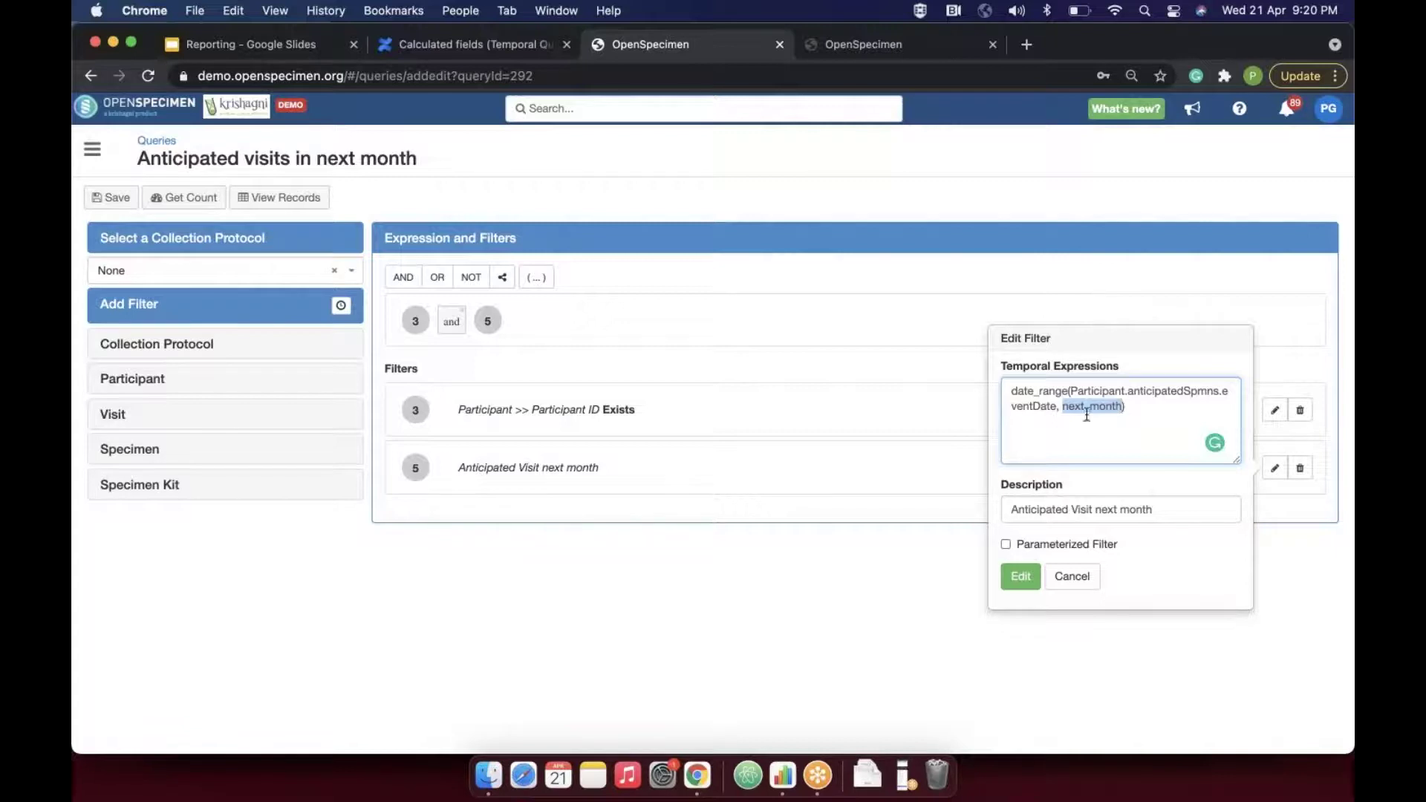
pyautogui.click(1064, 408)
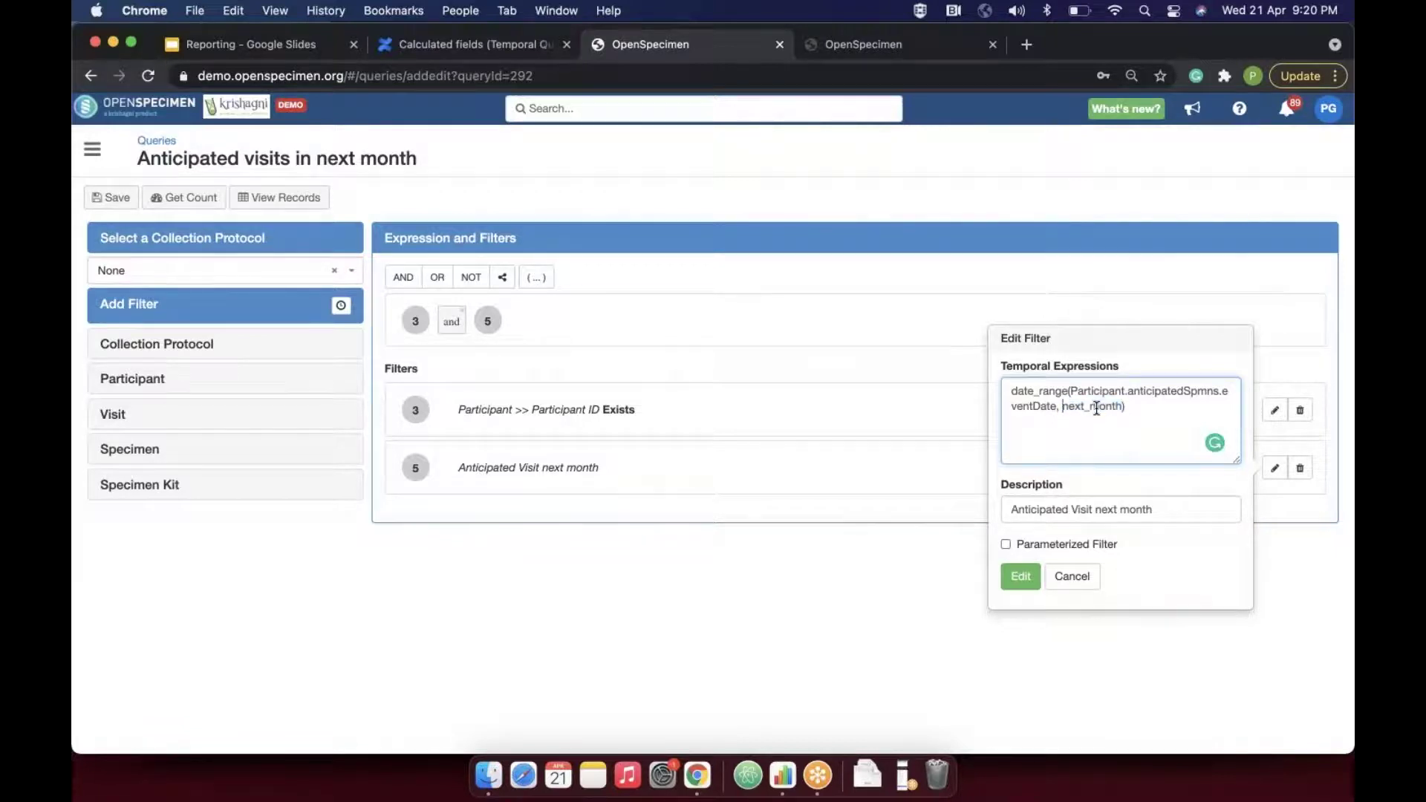
pyautogui.moveTo(1123, 407); pyautogui.dragTo(1062, 408)
pyautogui.click(1078, 576)
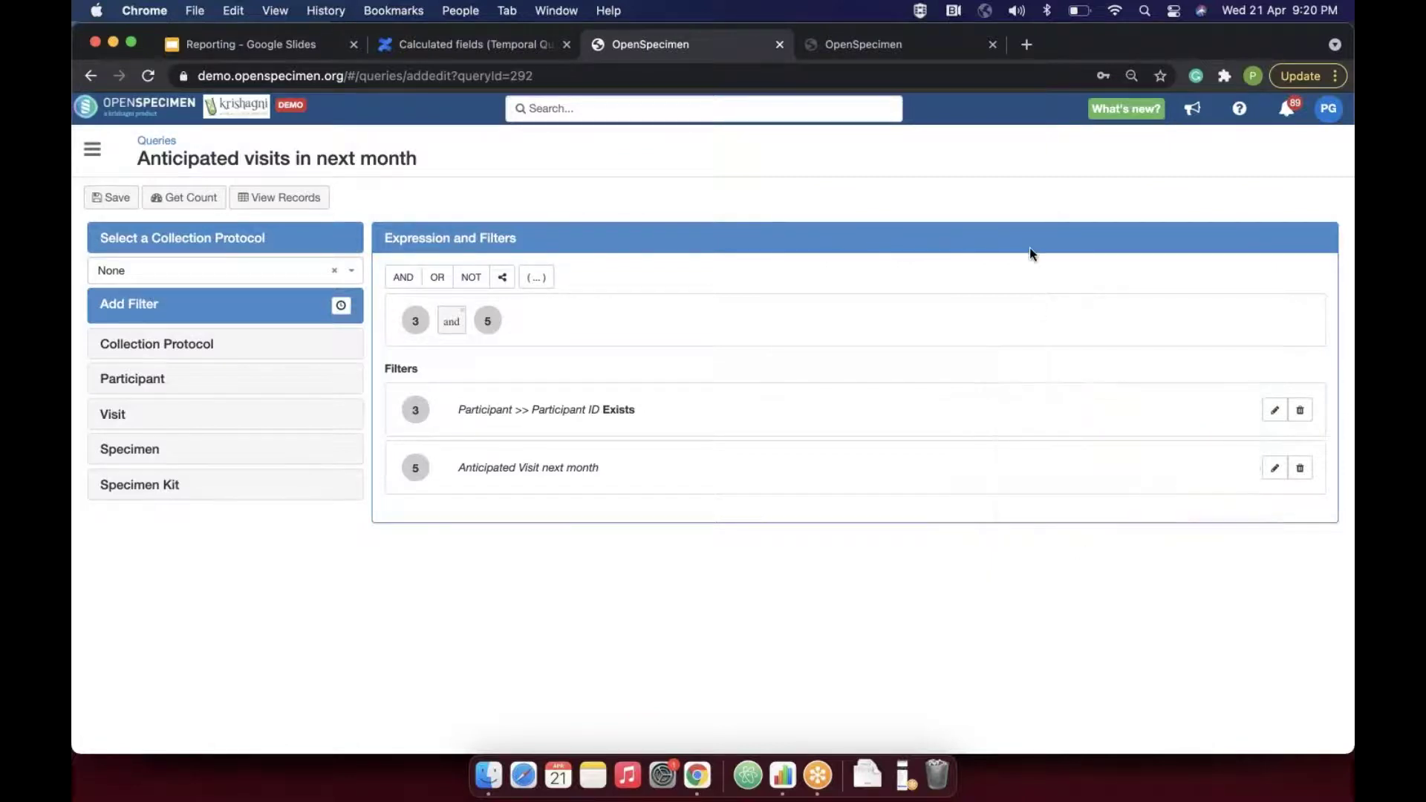
# - Return to the Calculated fields wiki page and highlight the date_range range types, including tomorrow and today
pyautogui.click(452, 49)
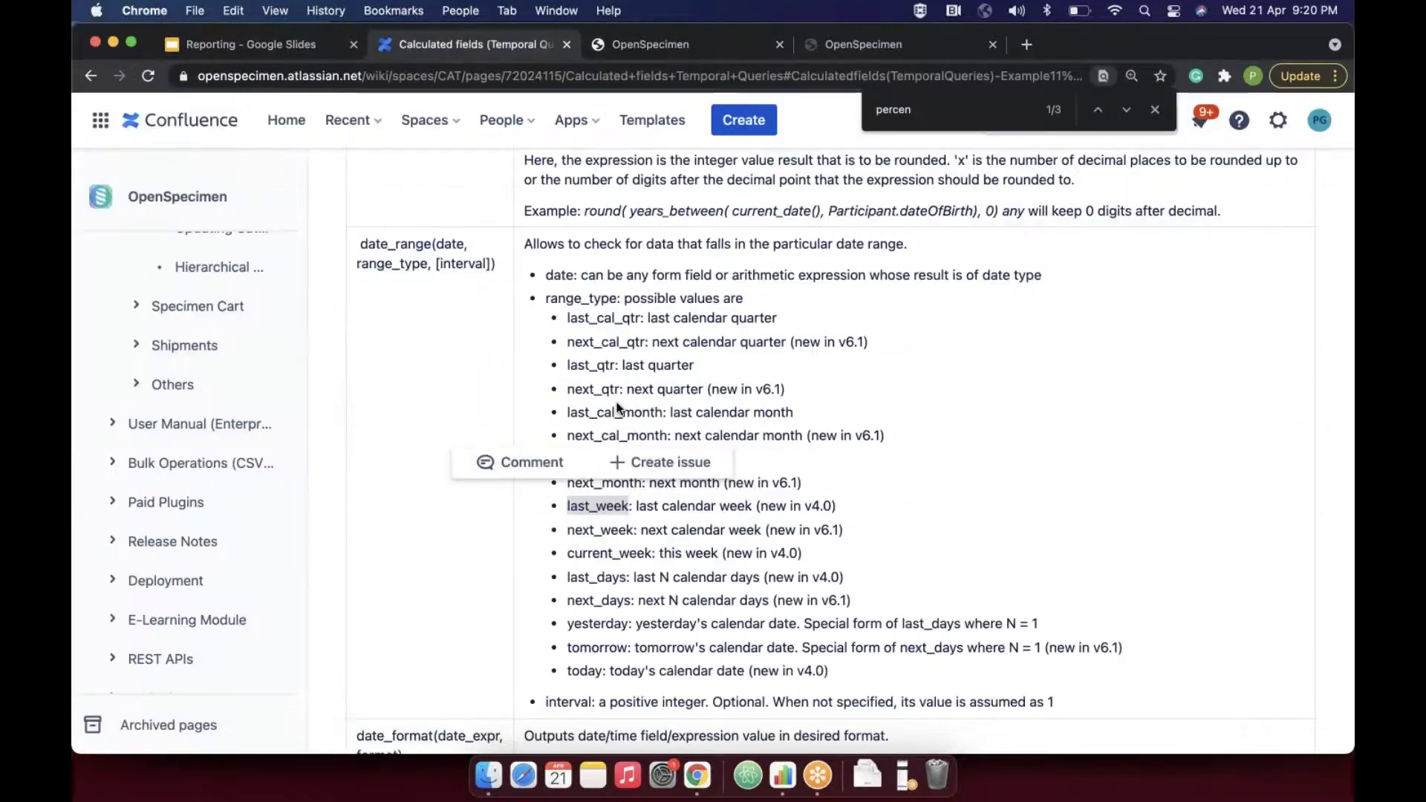
pyautogui.moveTo(565, 317); pyautogui.dragTo(843, 639)
pyautogui.click(897, 531)
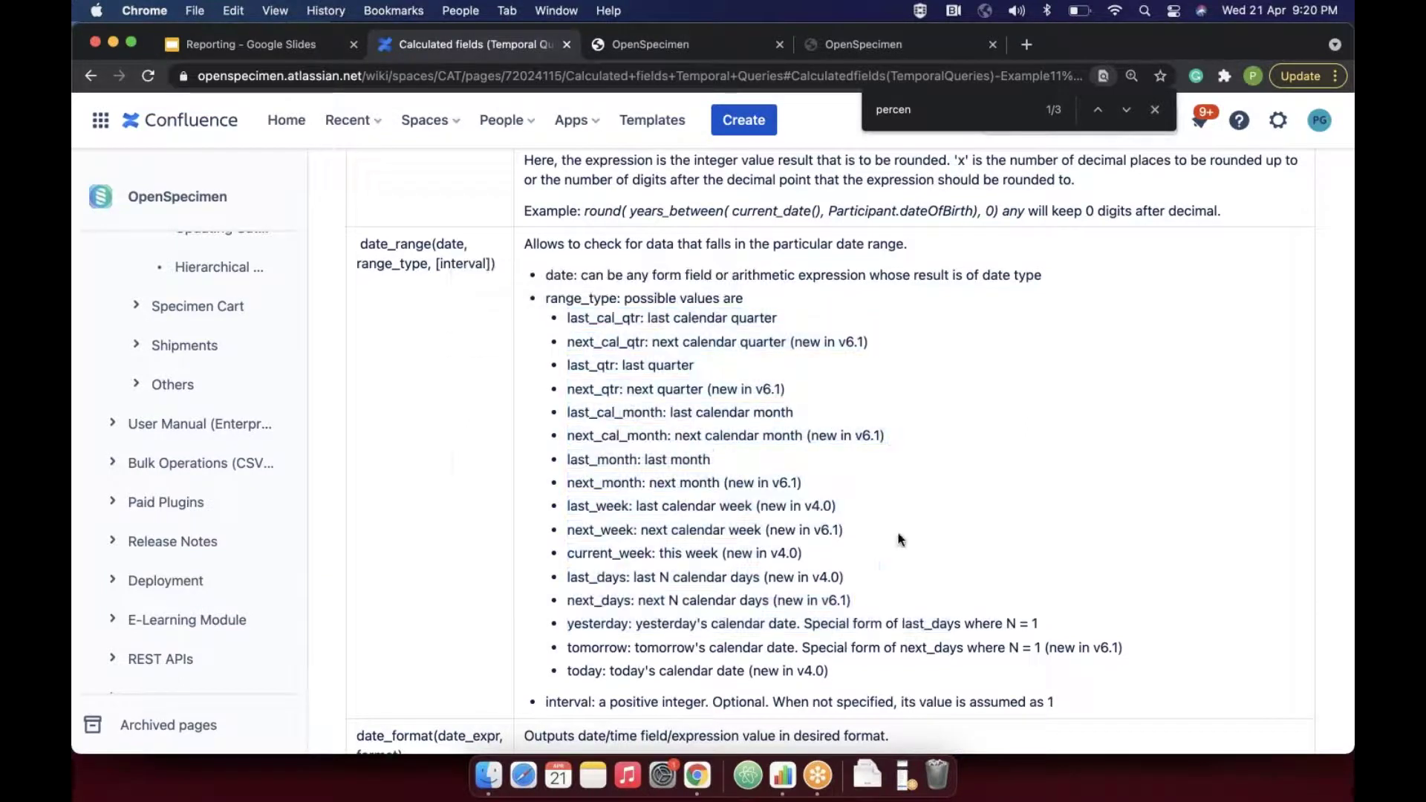
pyautogui.tripleClick(594, 646)
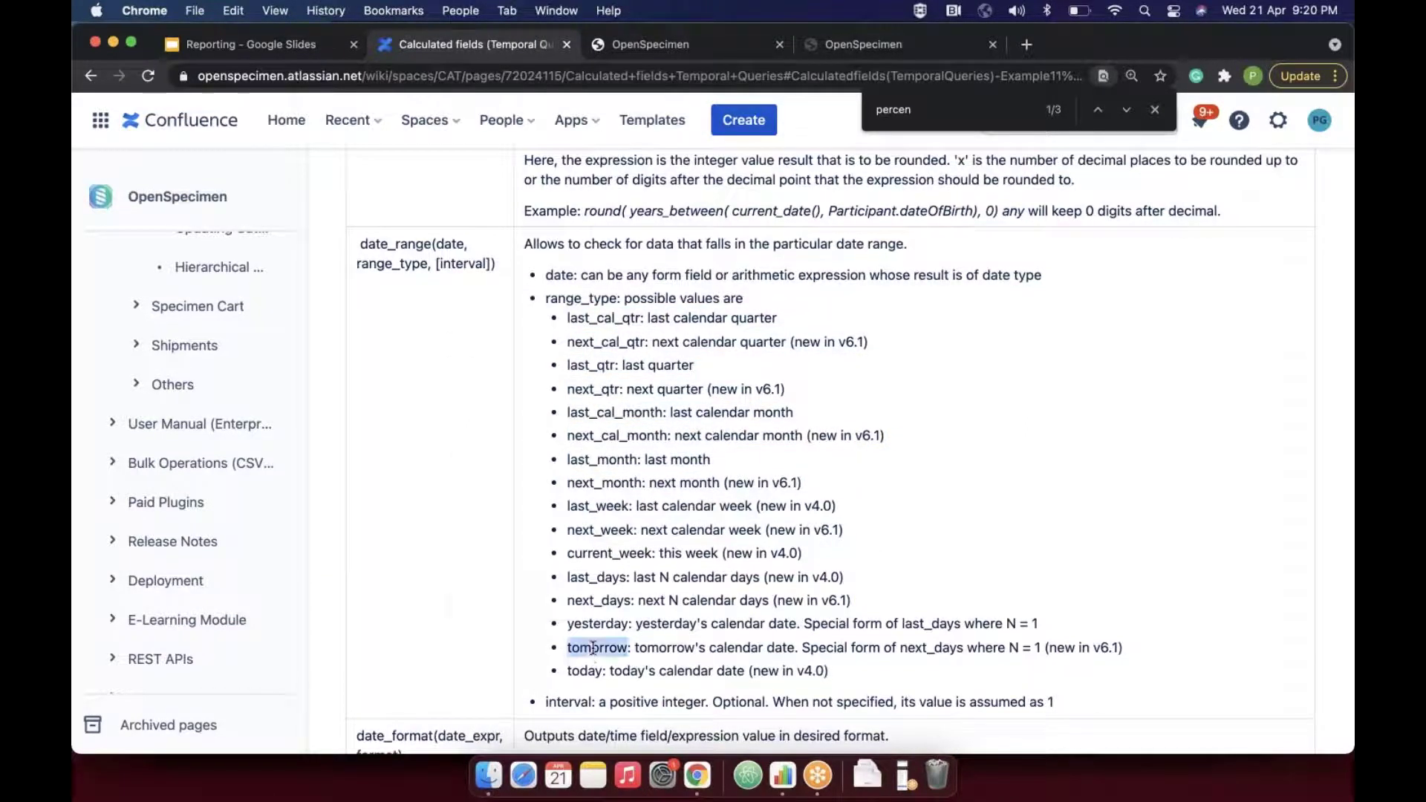
pyautogui.doubleClick(585, 672)
pyautogui.doubleClick(594, 646)
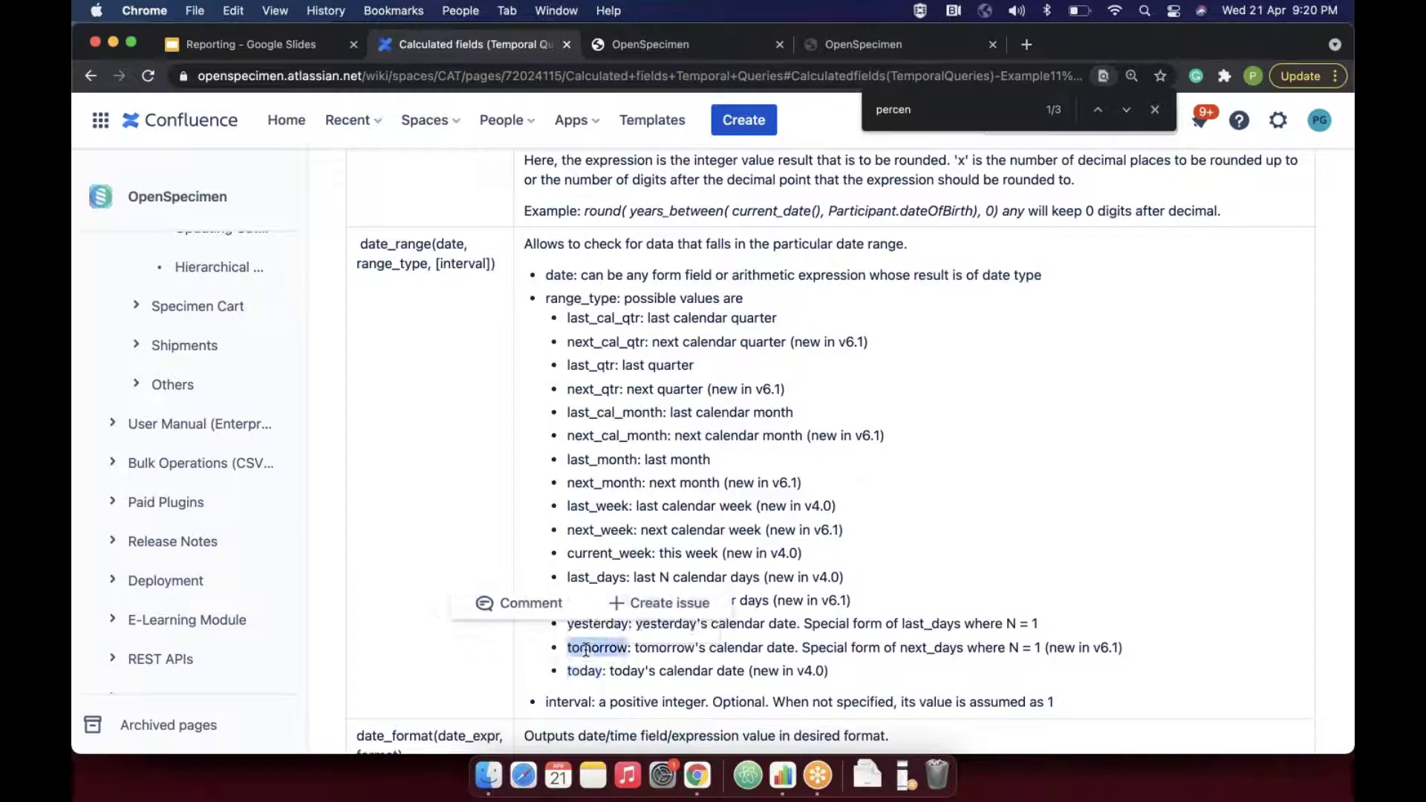
# - Advance the Reporting slides past Hierarchical Queries to the child specimen search slide, looking back at the wiki's date format codes and Example 1 in between
pyautogui.click(284, 46)
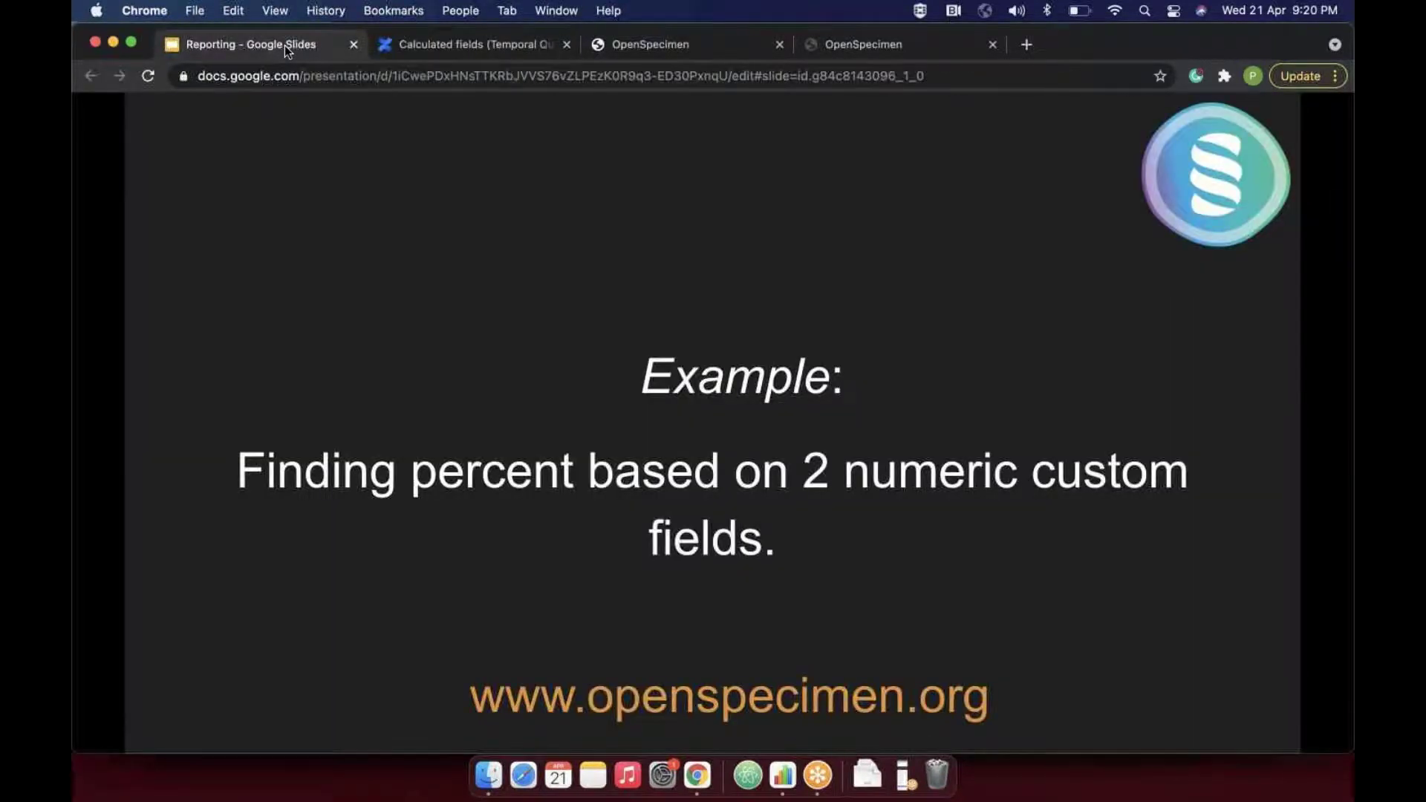
pyautogui.press('Right')
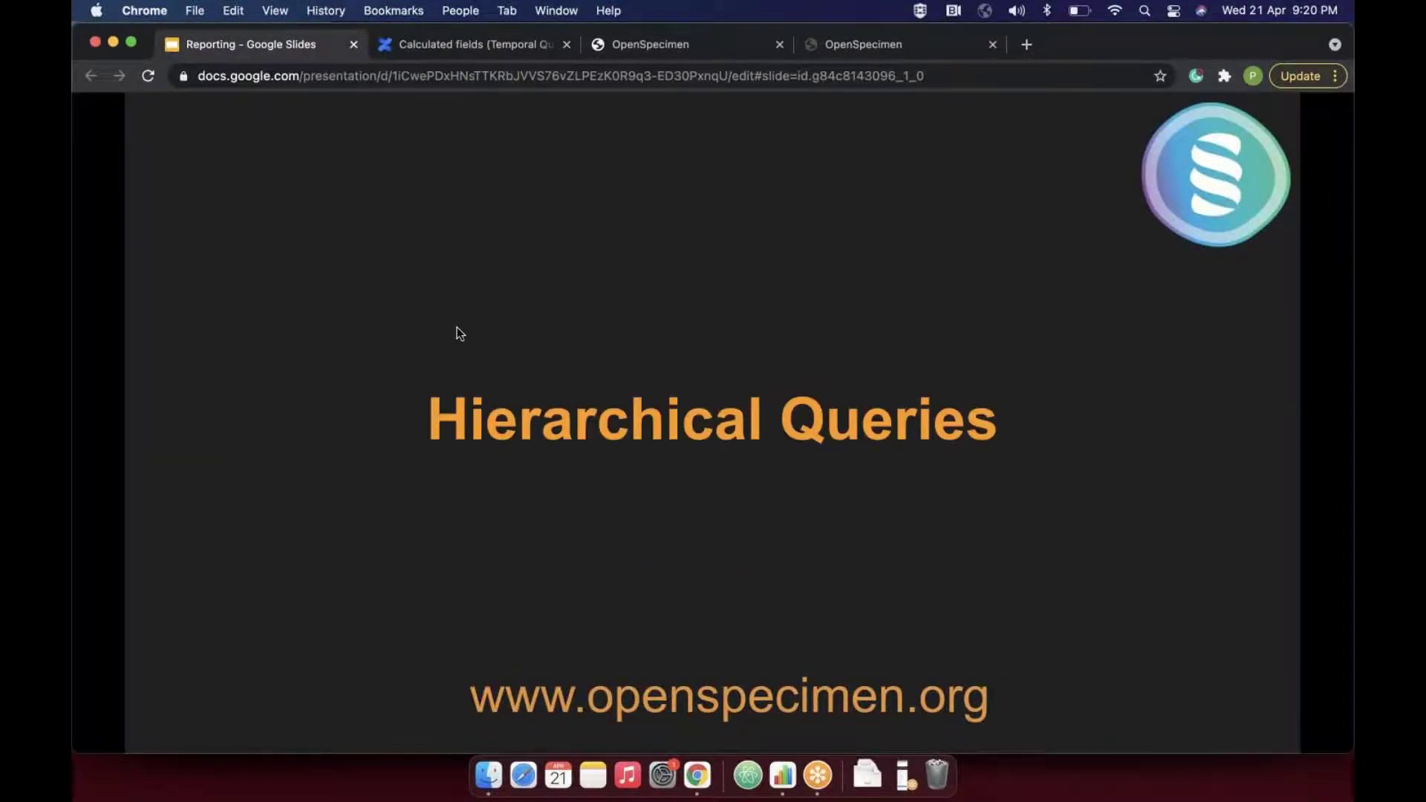
pyautogui.click(430, 46)
pyautogui.scroll(-1, 477, 345)
pyautogui.scroll(-10, 477, 345)
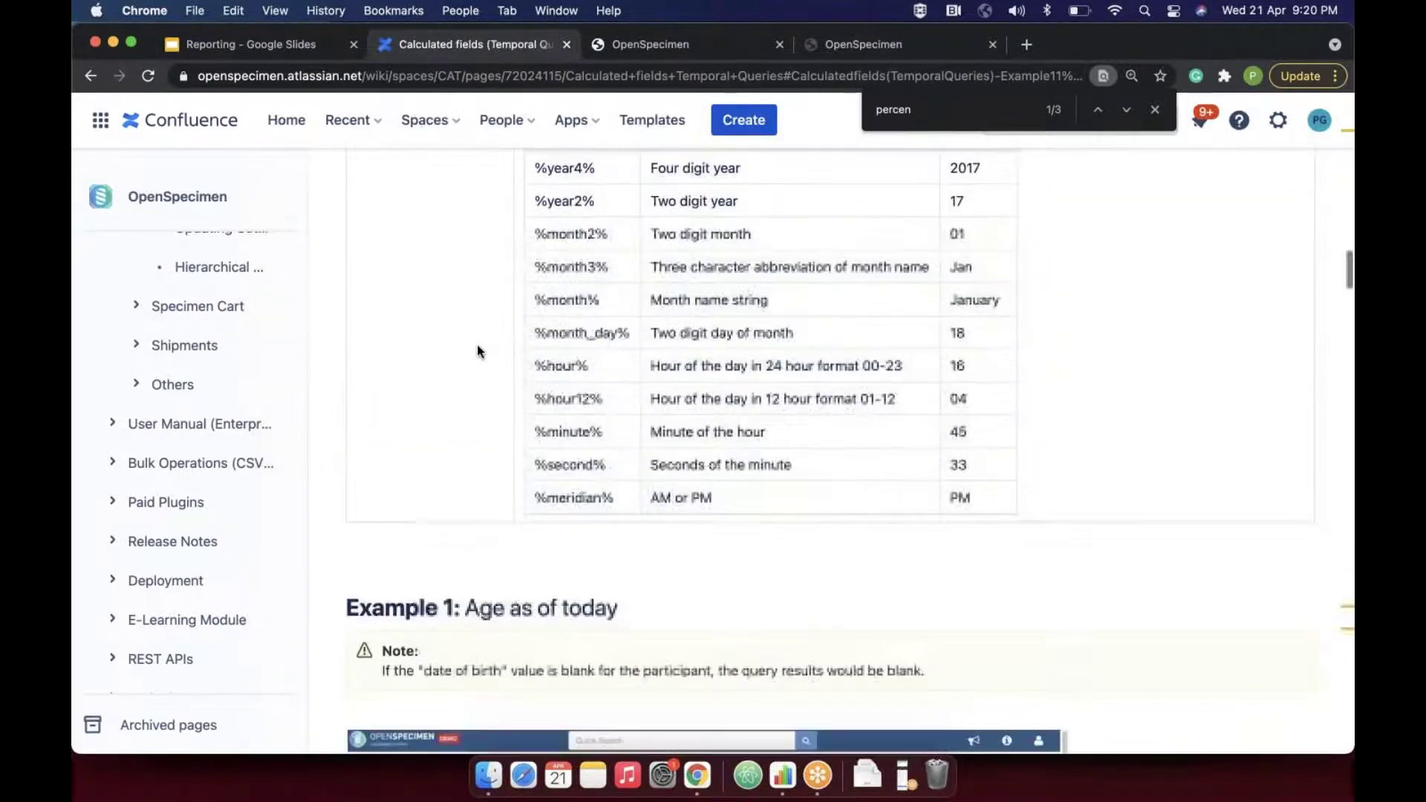
pyautogui.scroll(-1, 477, 344)
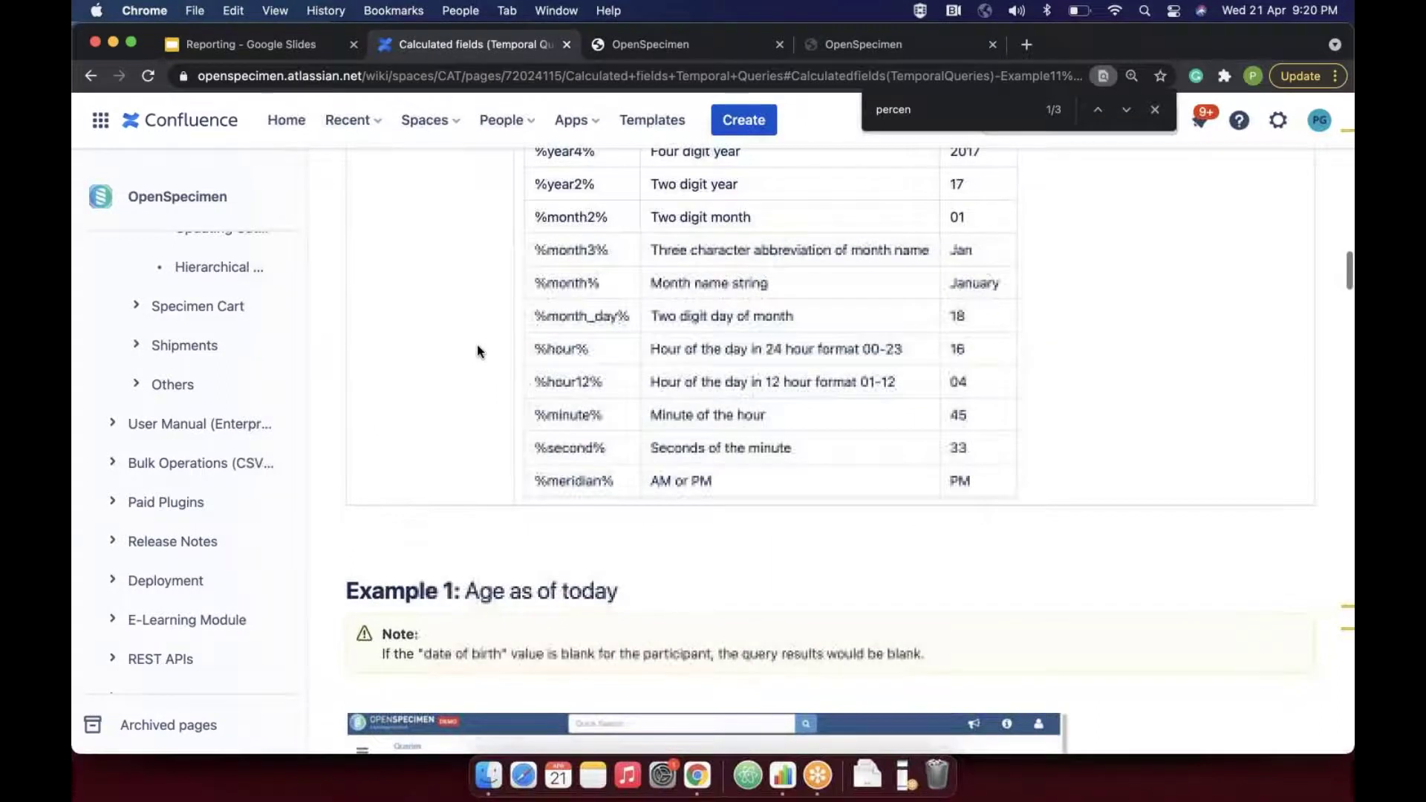
pyautogui.click(291, 46)
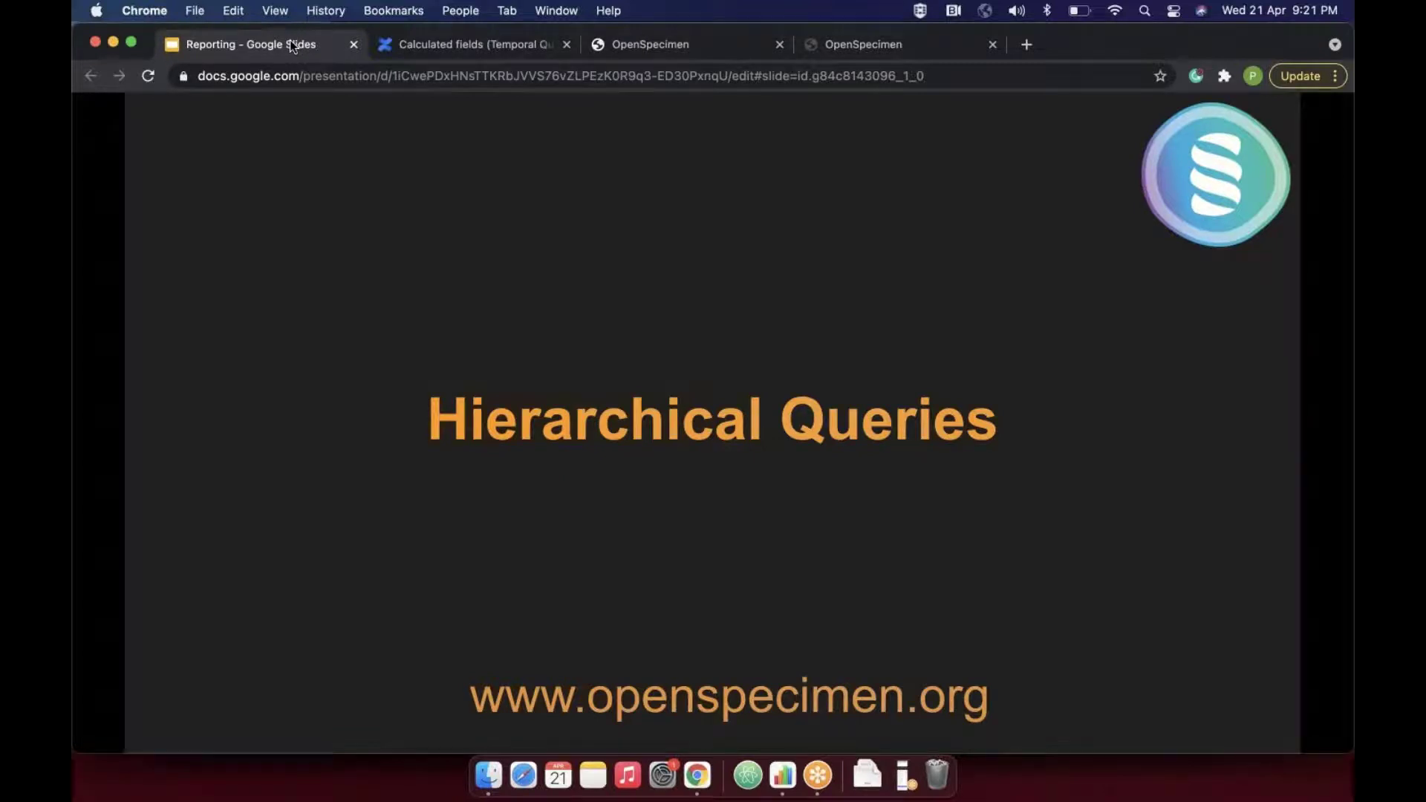
pyautogui.press('Right')
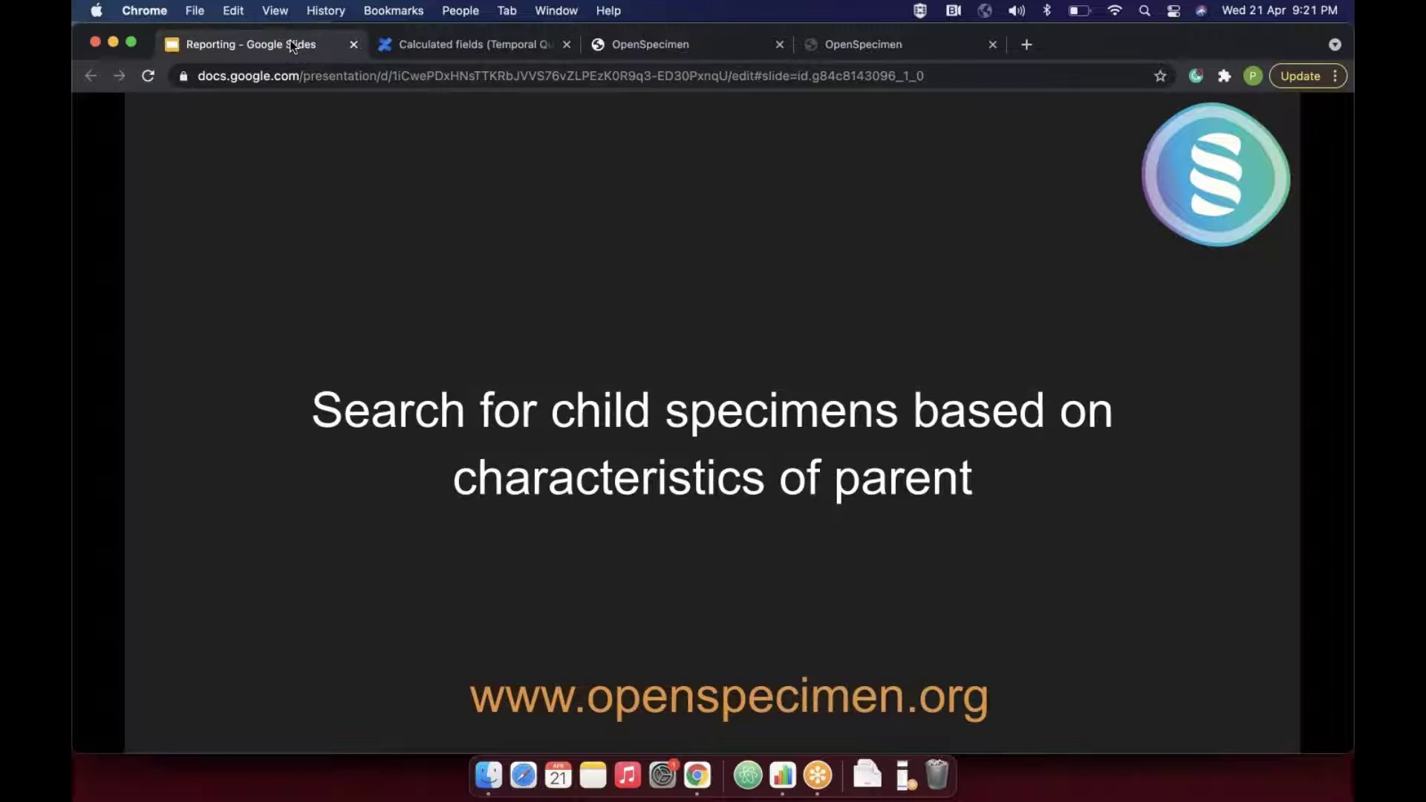
# - Open the participant's visits, discarding the unsaved smoking history form, and expand the Derived Plasma specimen to show its aliquots
pyautogui.click(845, 47)
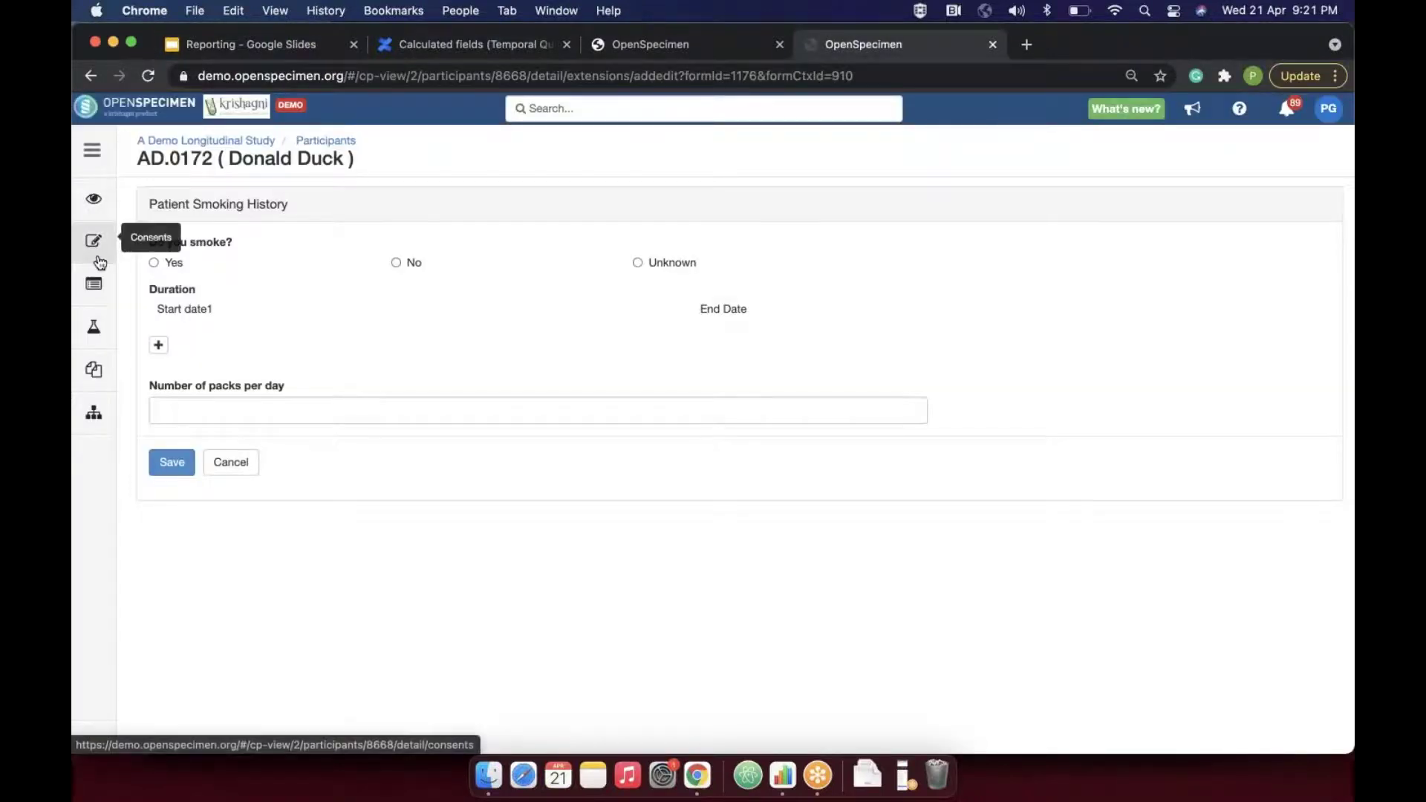
pyautogui.click(96, 286)
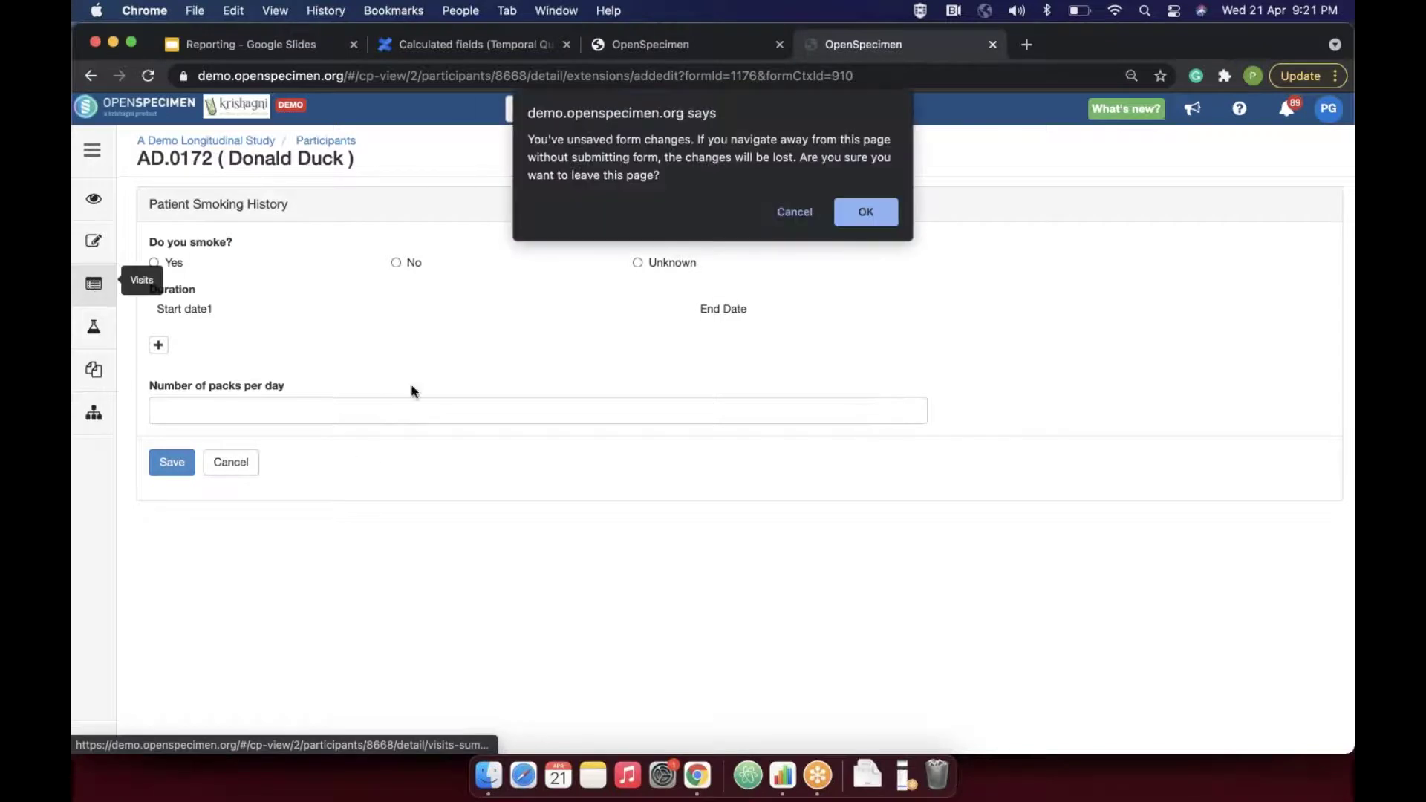
pyautogui.click(856, 214)
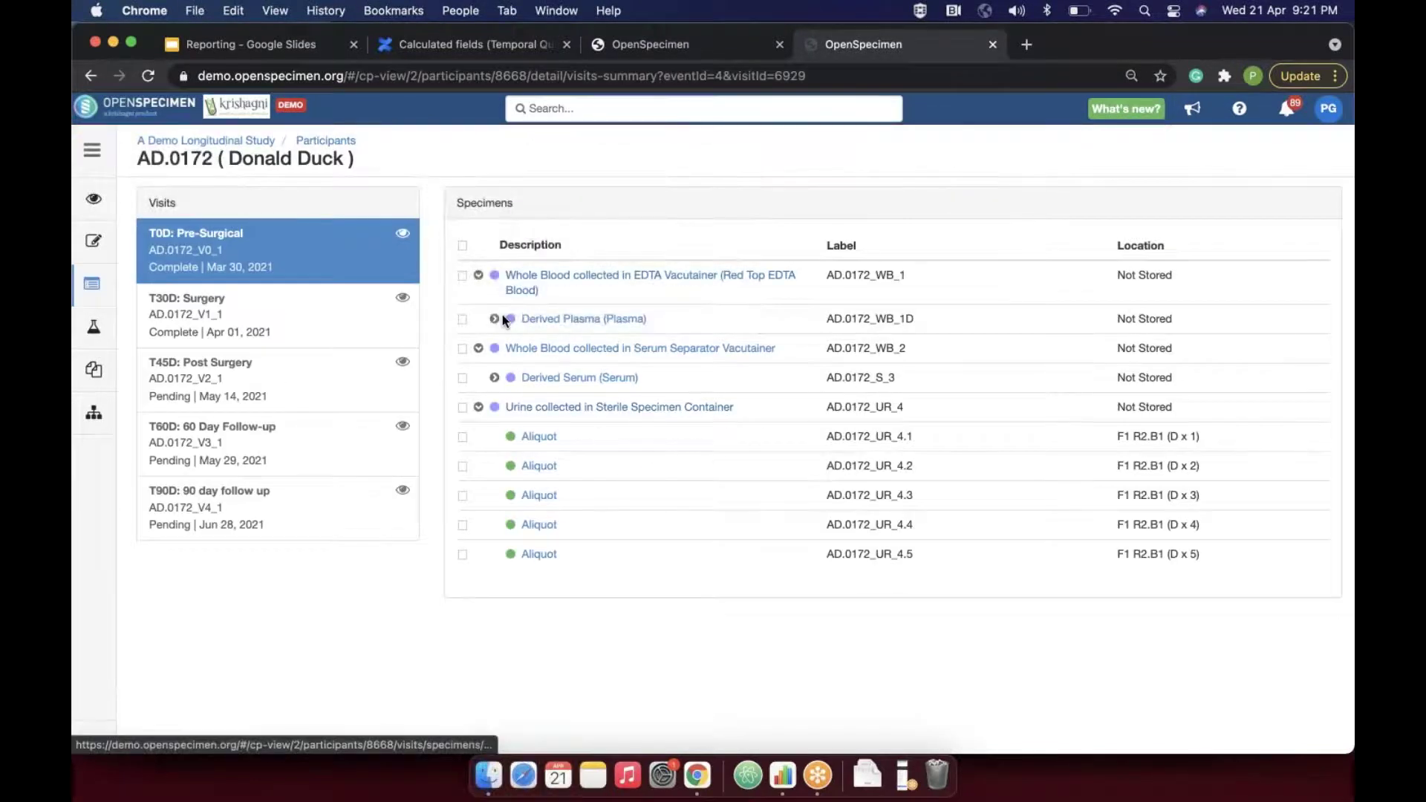
pyautogui.click(494, 319)
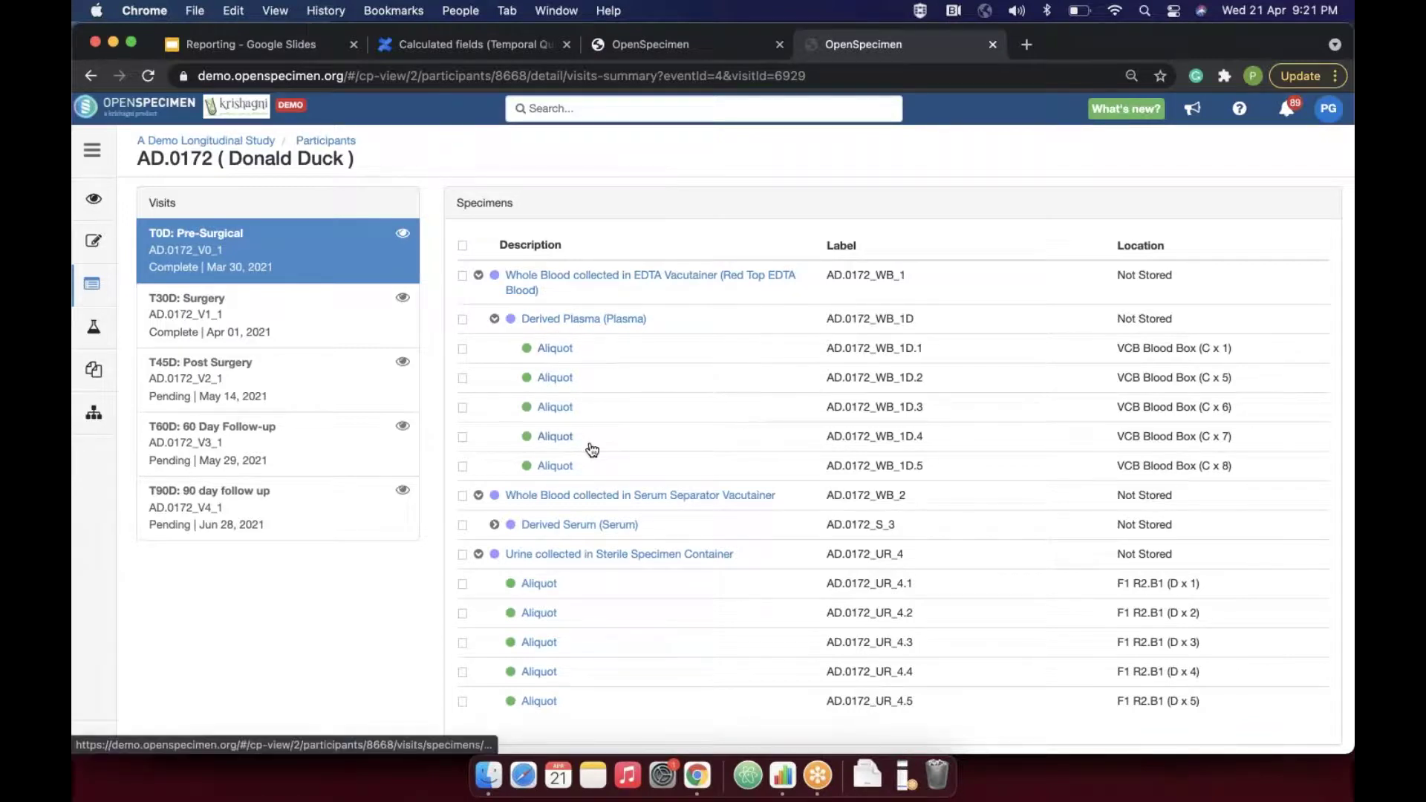
pyautogui.click(811, 778)
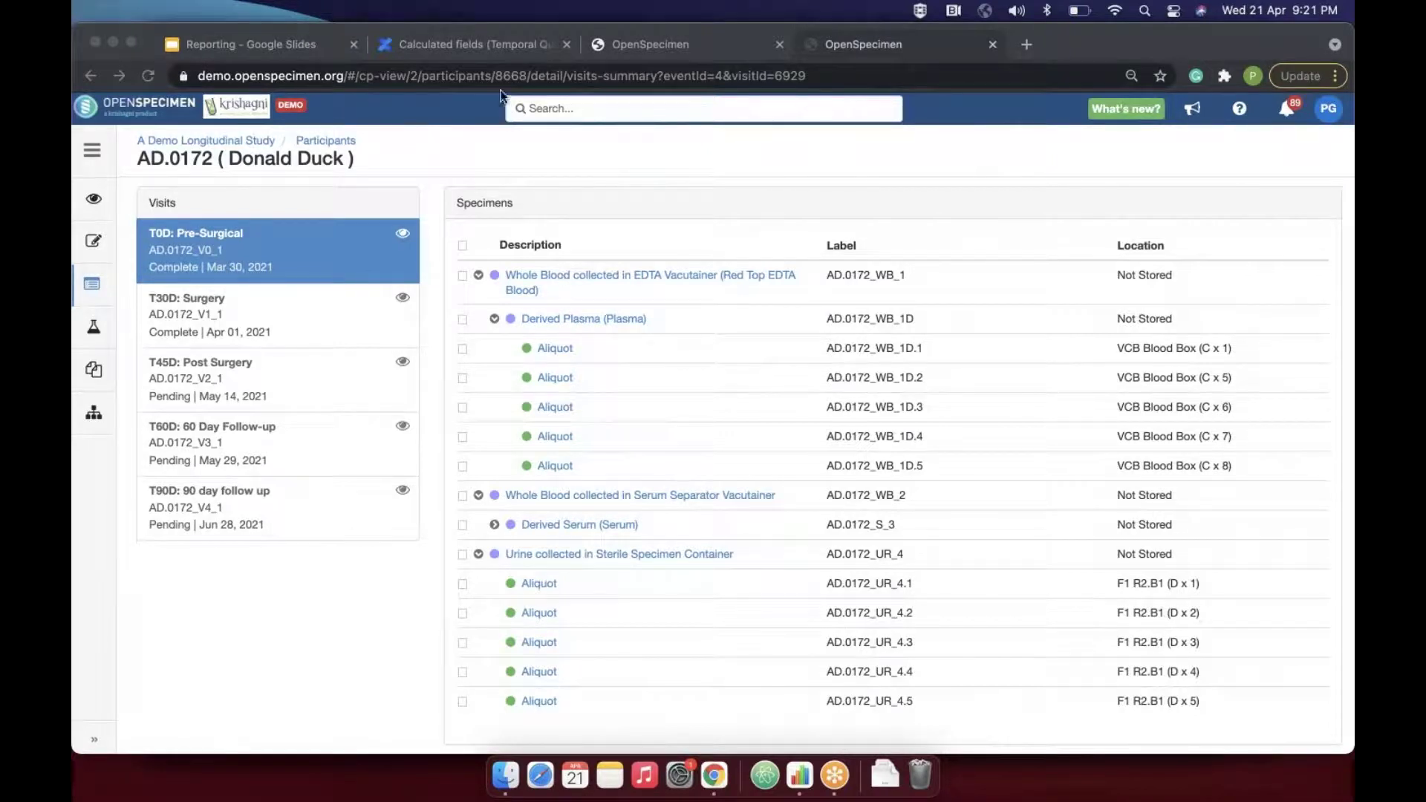
# - Open the default query "Show details of participant having DNA derived from Tumor Breast Frozen Tissue" for editing
pyautogui.click(641, 47)
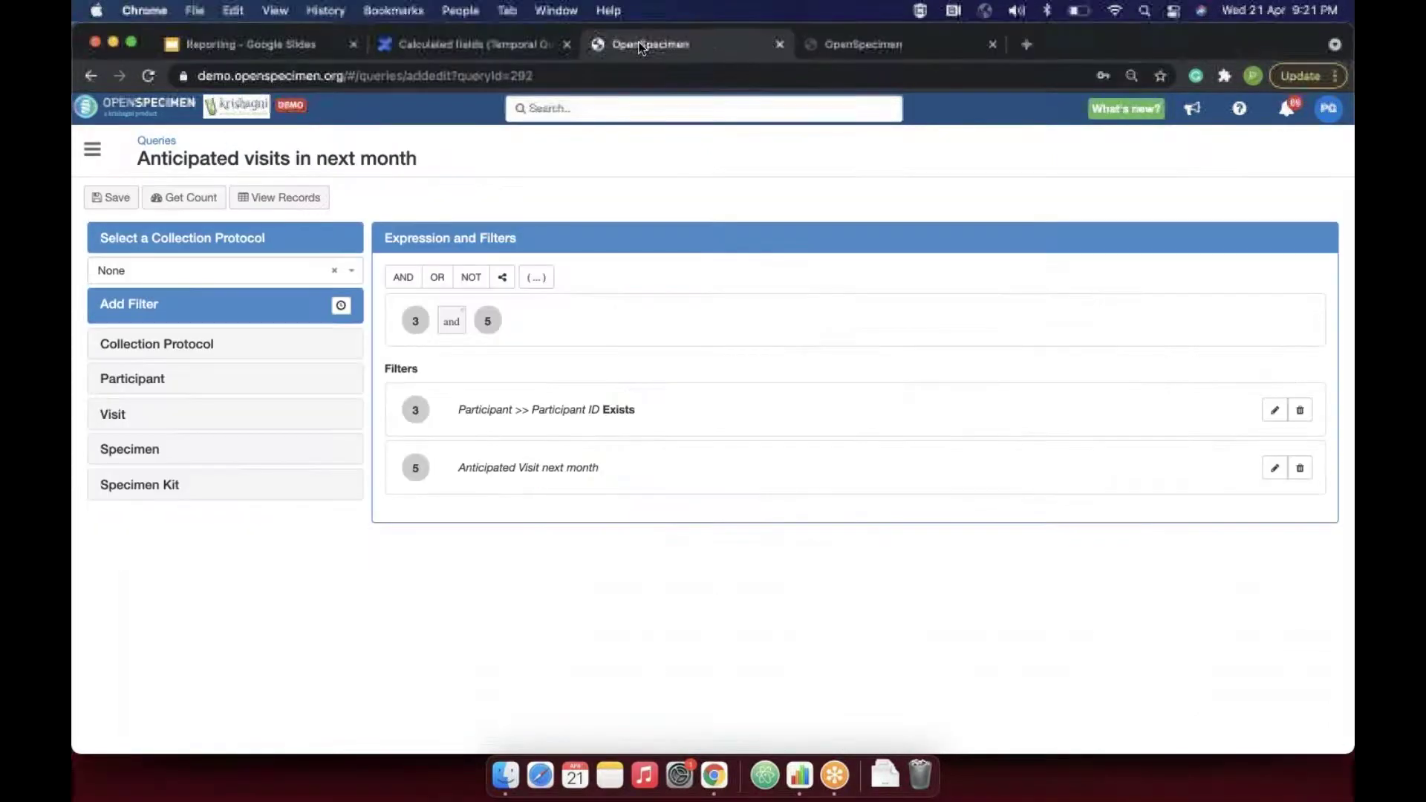
pyautogui.click(156, 144)
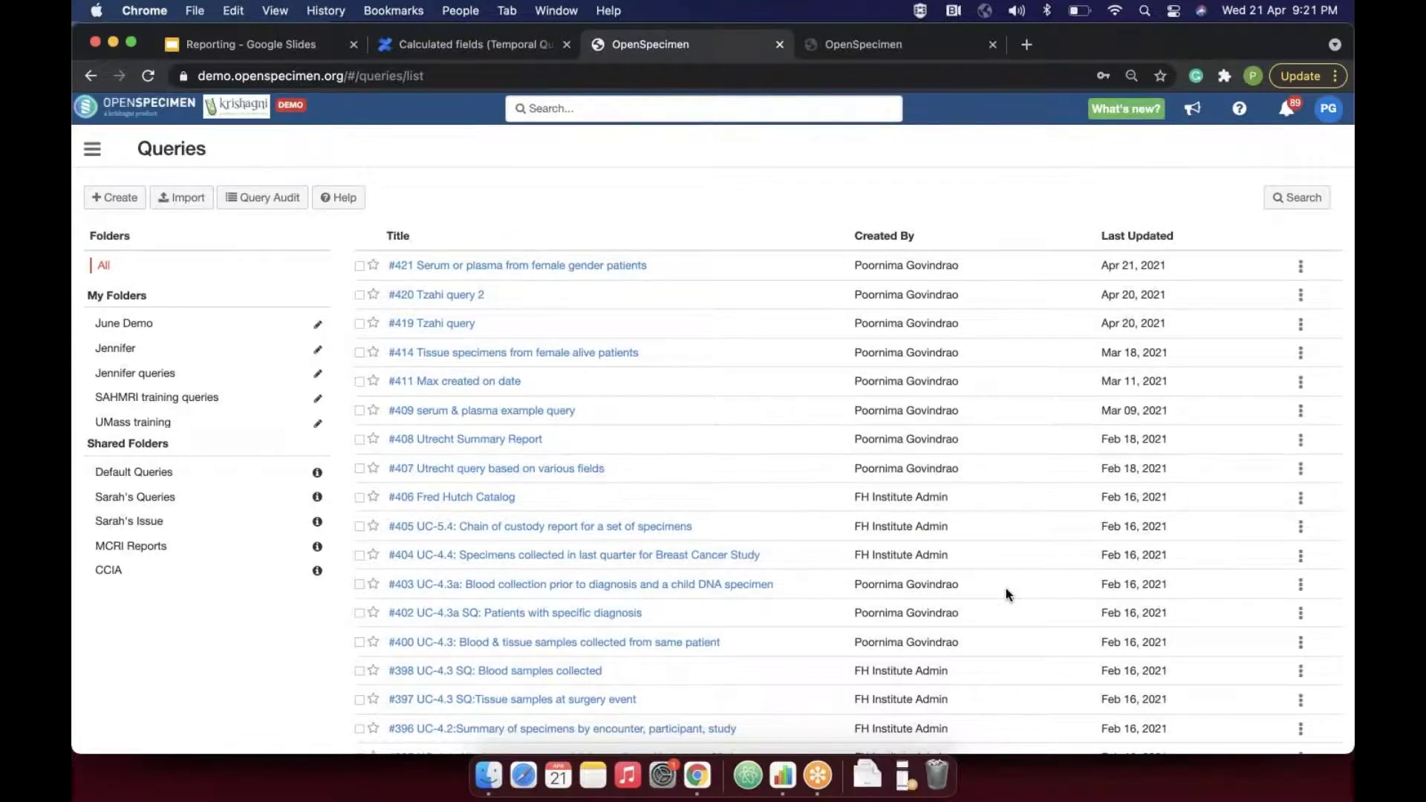
pyautogui.scroll(-2, 1006, 593)
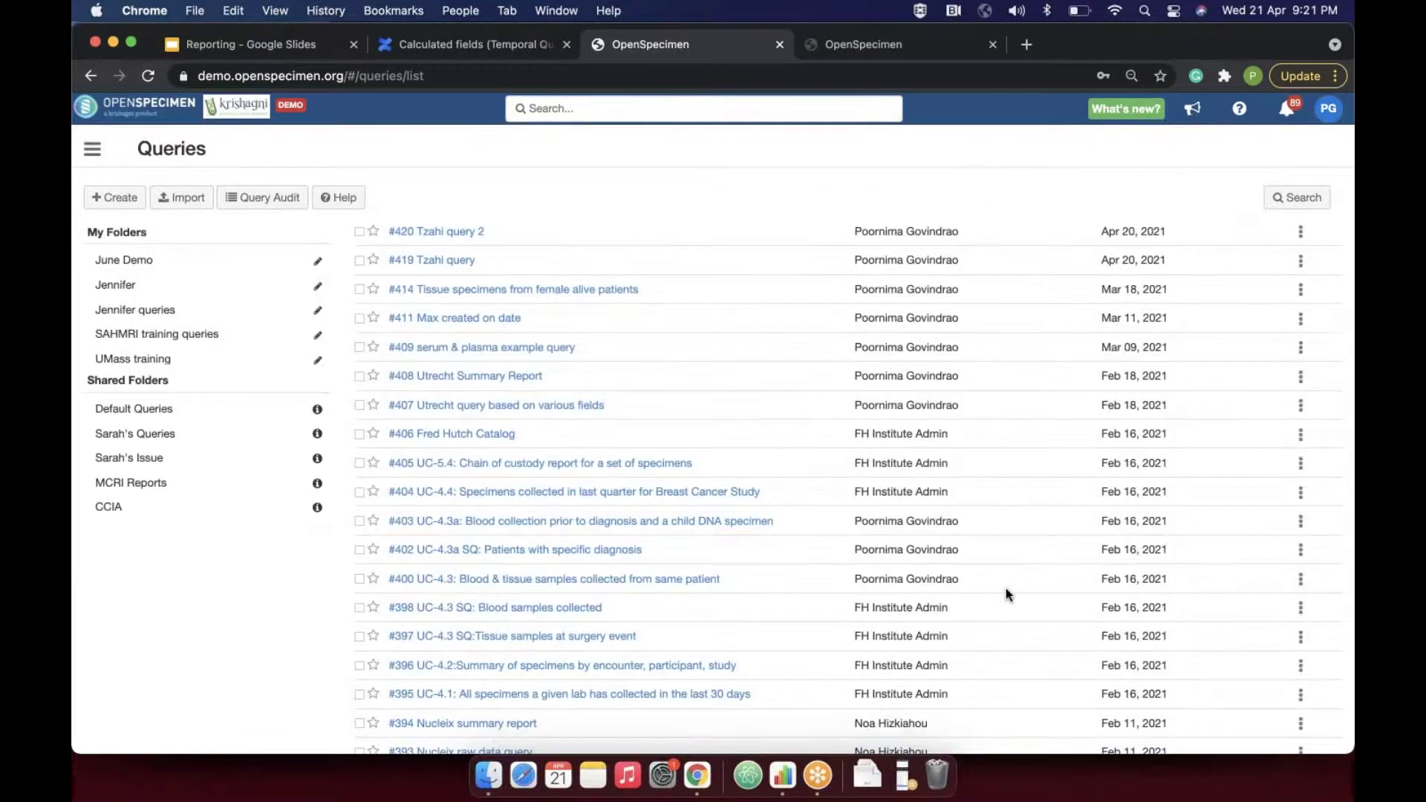
pyautogui.scroll(-1, 1006, 594)
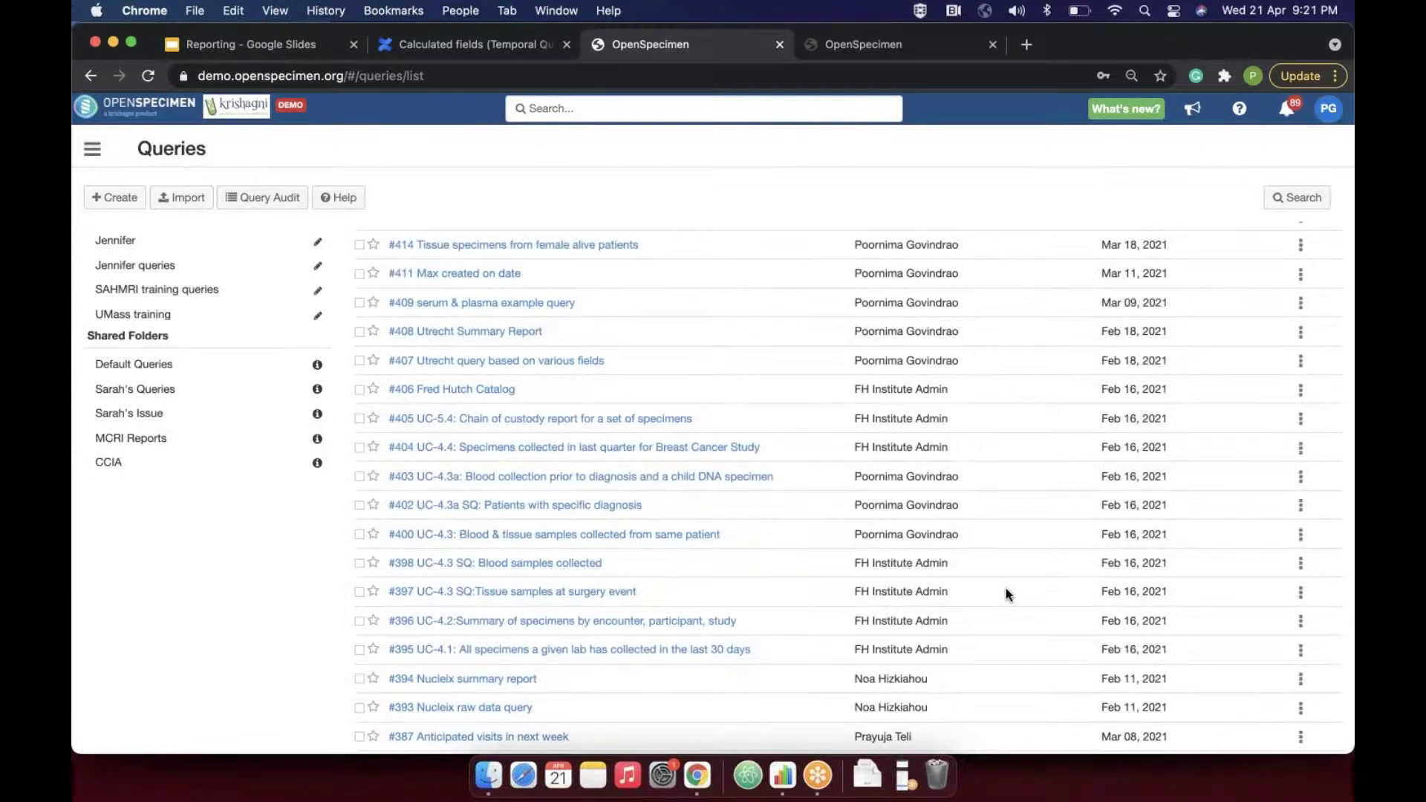
pyautogui.scroll(-3, 1005, 593)
pyautogui.scroll(6, 1005, 592)
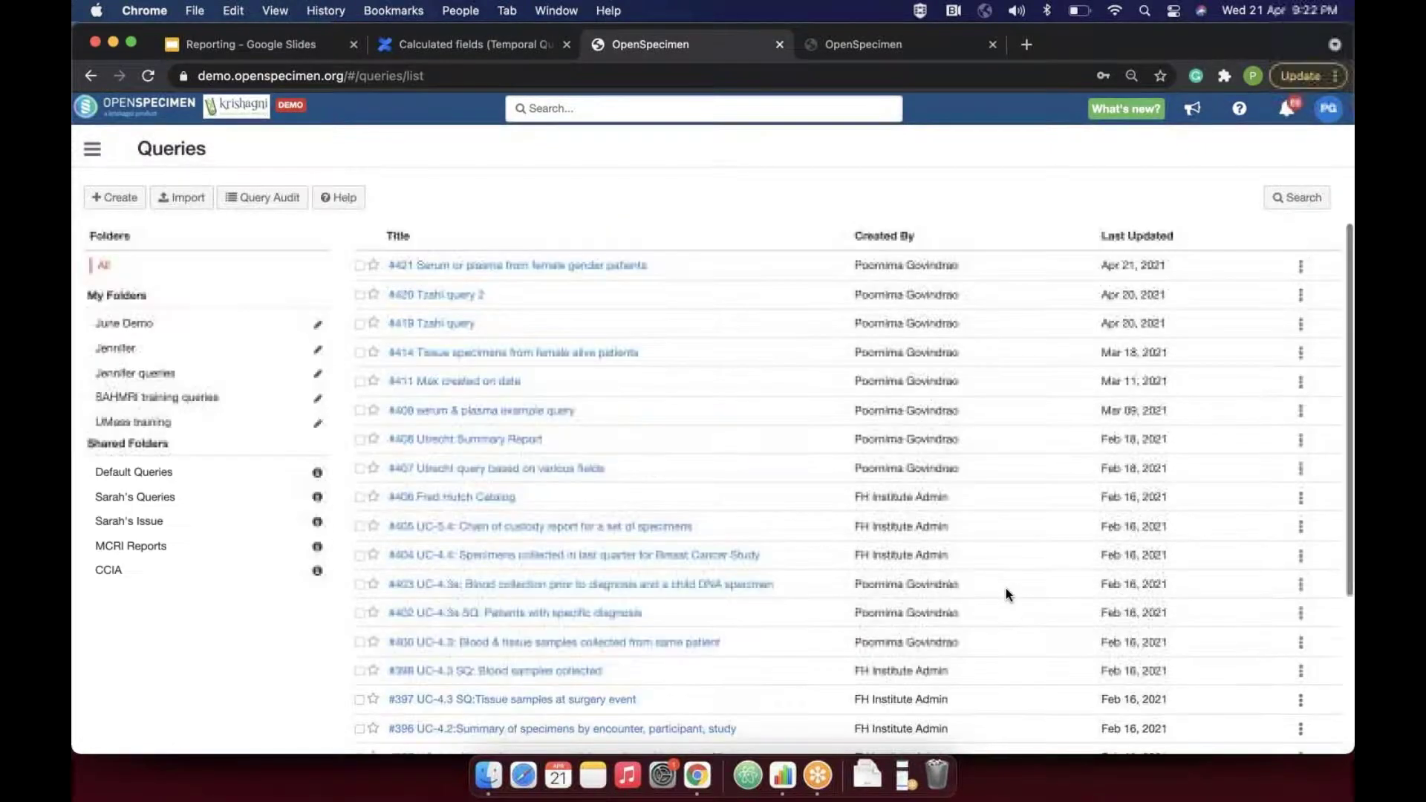
pyautogui.click(223, 479)
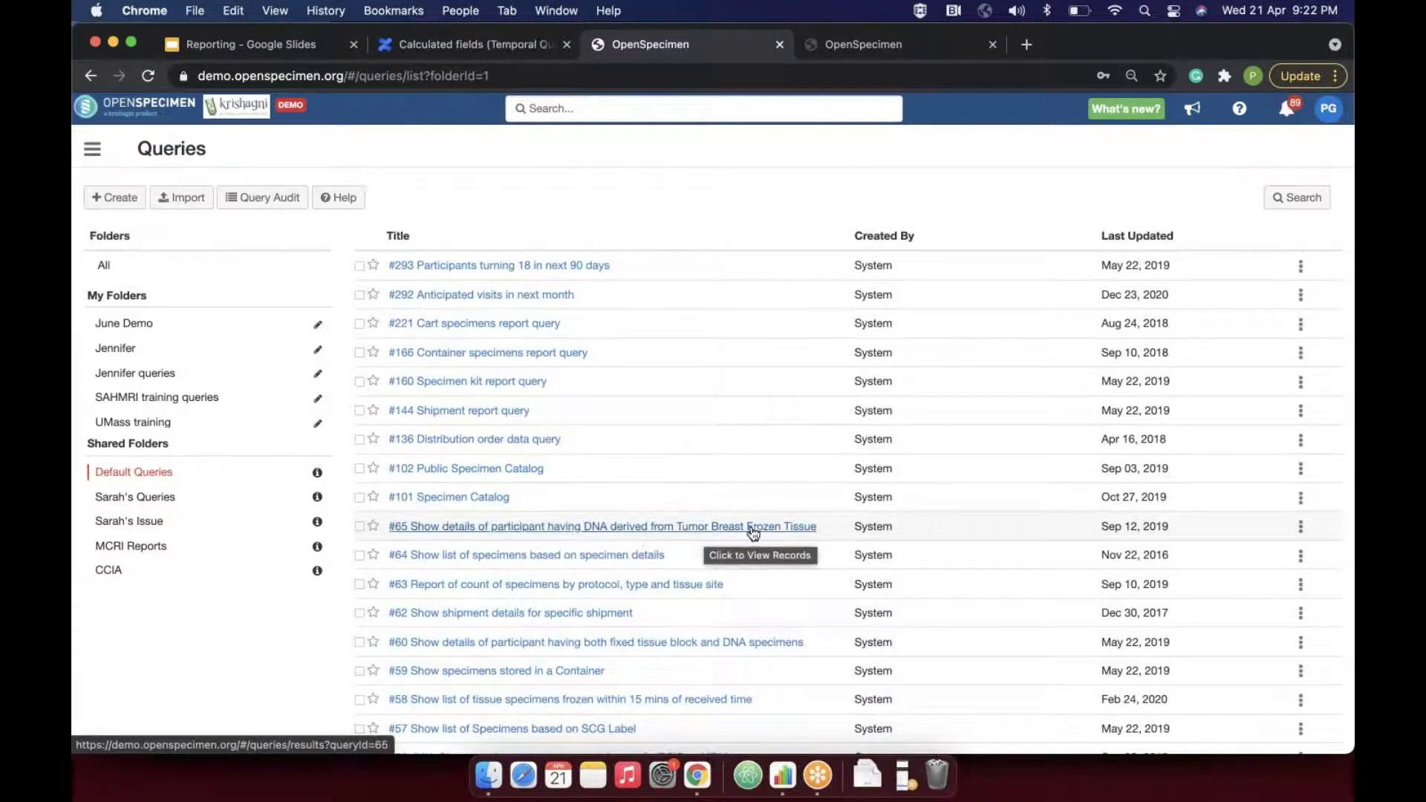
pyautogui.click(1300, 527)
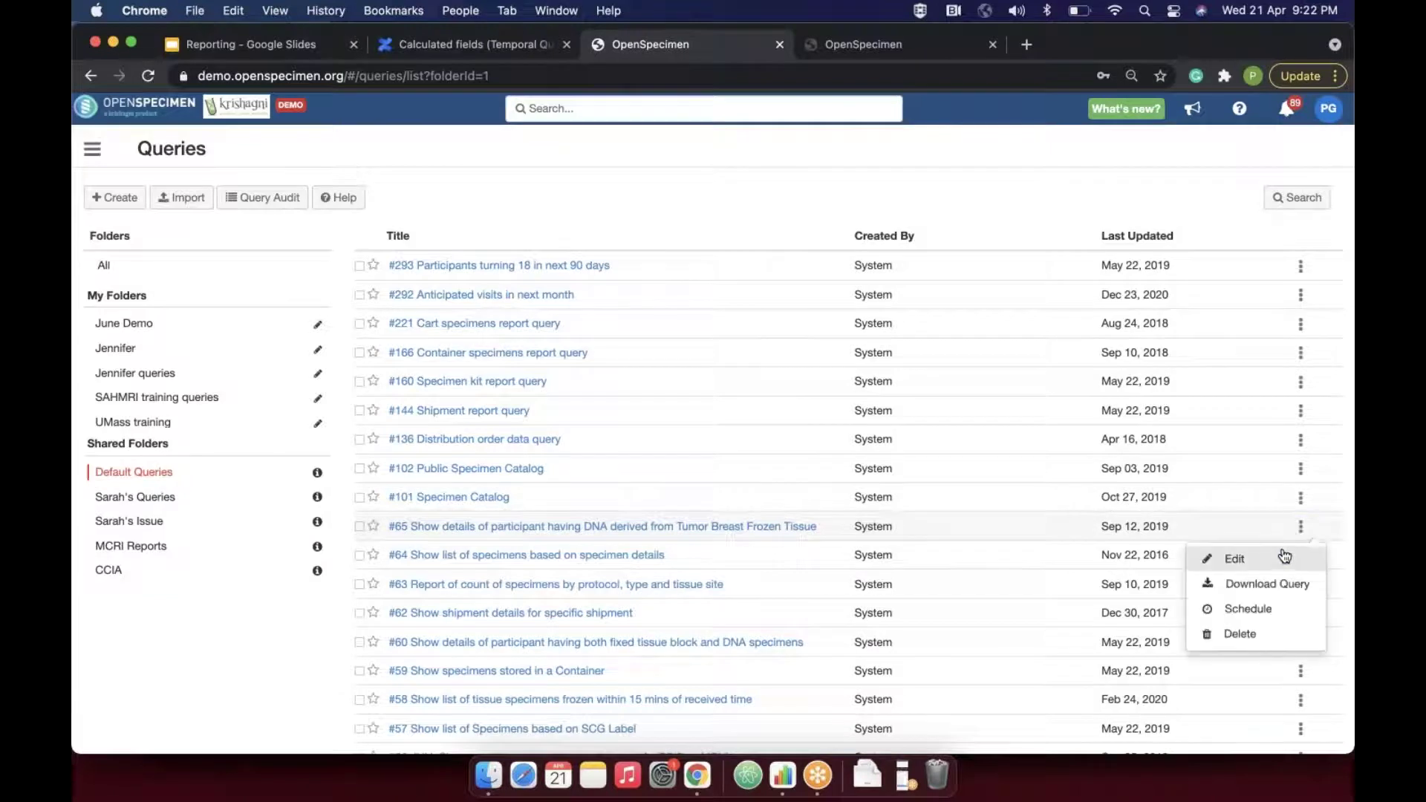
pyautogui.click(1285, 557)
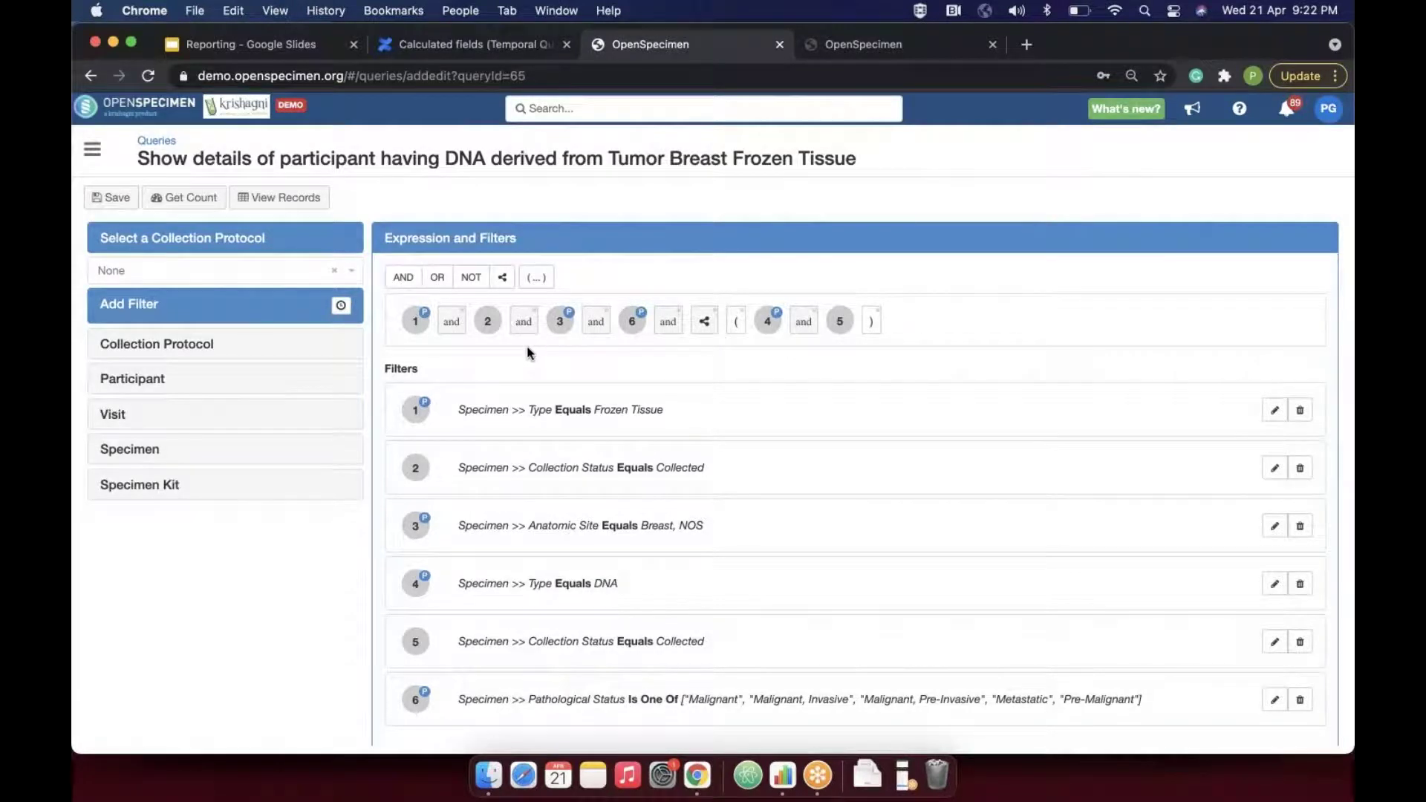
# - Examine the query's hierarchical expression and its parent and child specimen filters for type, collection status, anatomic site and pathological status
pyautogui.moveTo(407, 319)
pyautogui.scroll(-1, 716, 591)
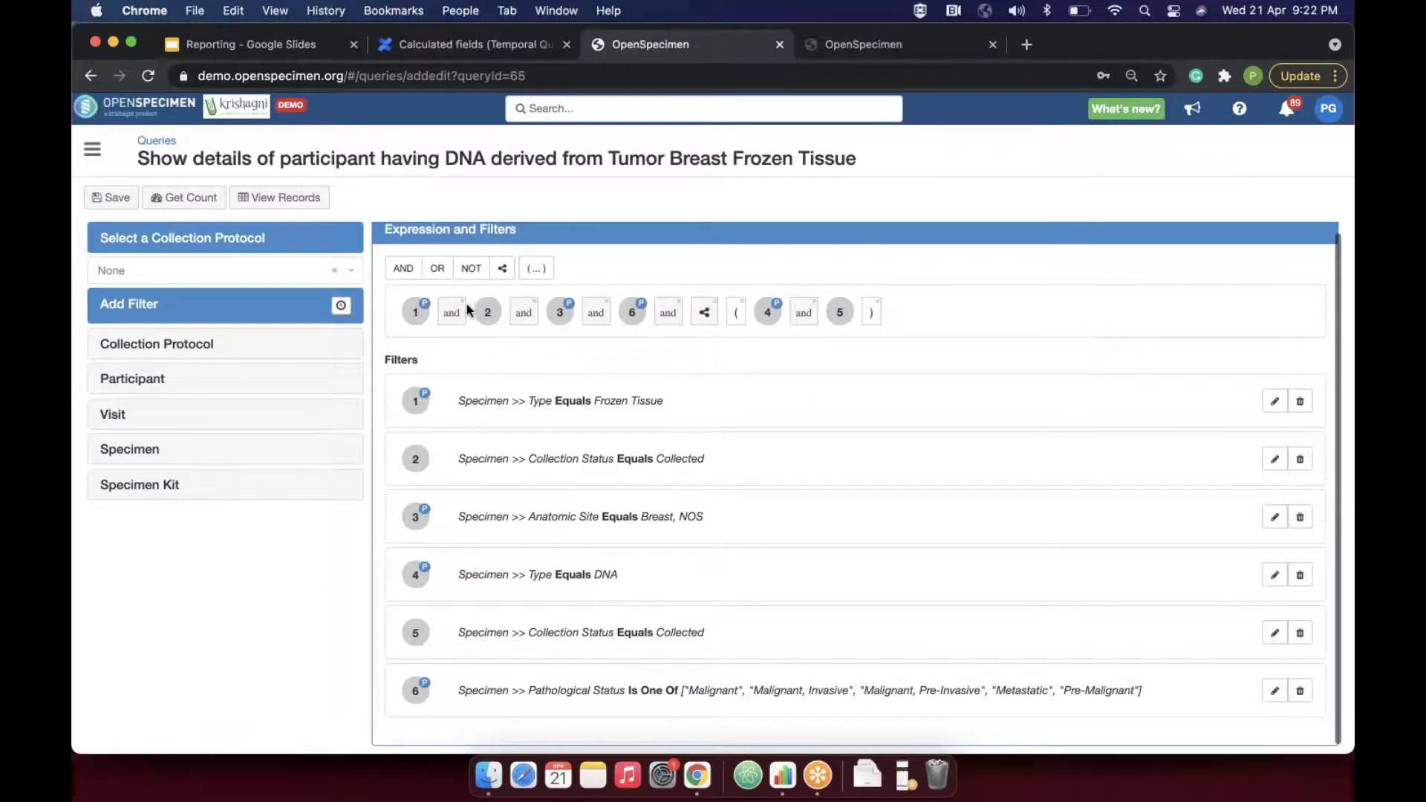
pyautogui.doubleClick(625, 404)
pyautogui.click(557, 514)
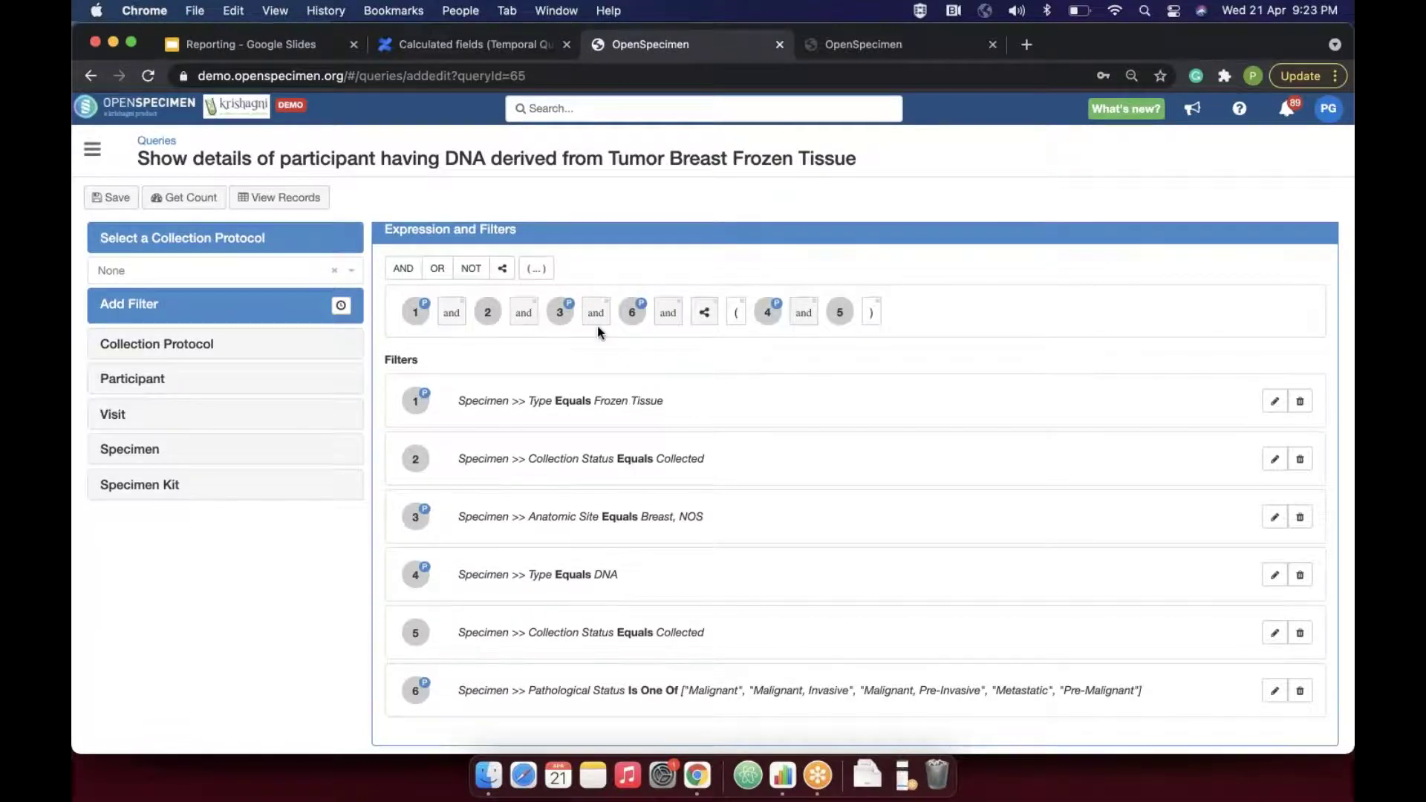
# - Run the hierarchical query and look across the resulting records to the parent specimen's type and pathological status
pyautogui.click(290, 211)
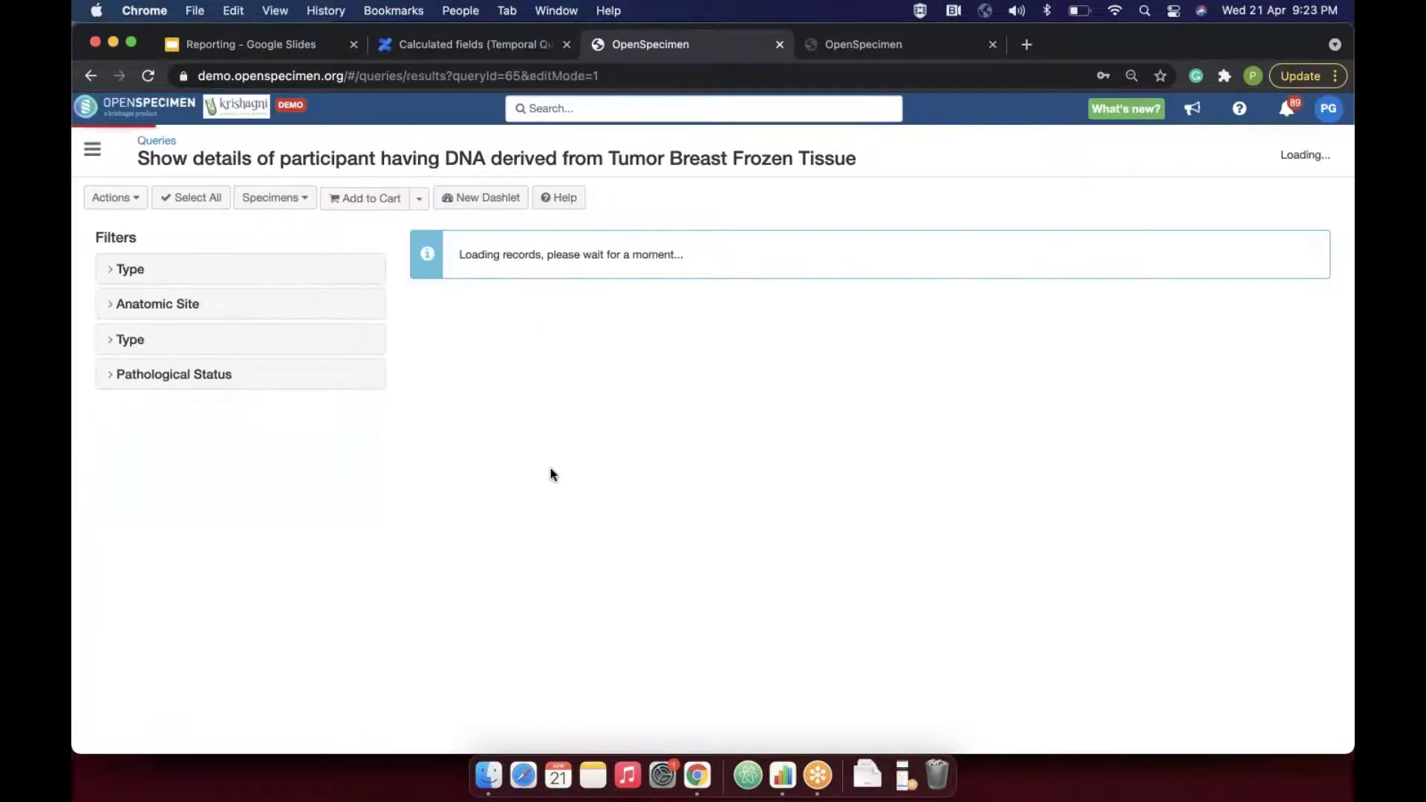
pyautogui.hscroll(10, 812, 302)
pyautogui.hscroll(5, 811, 302)
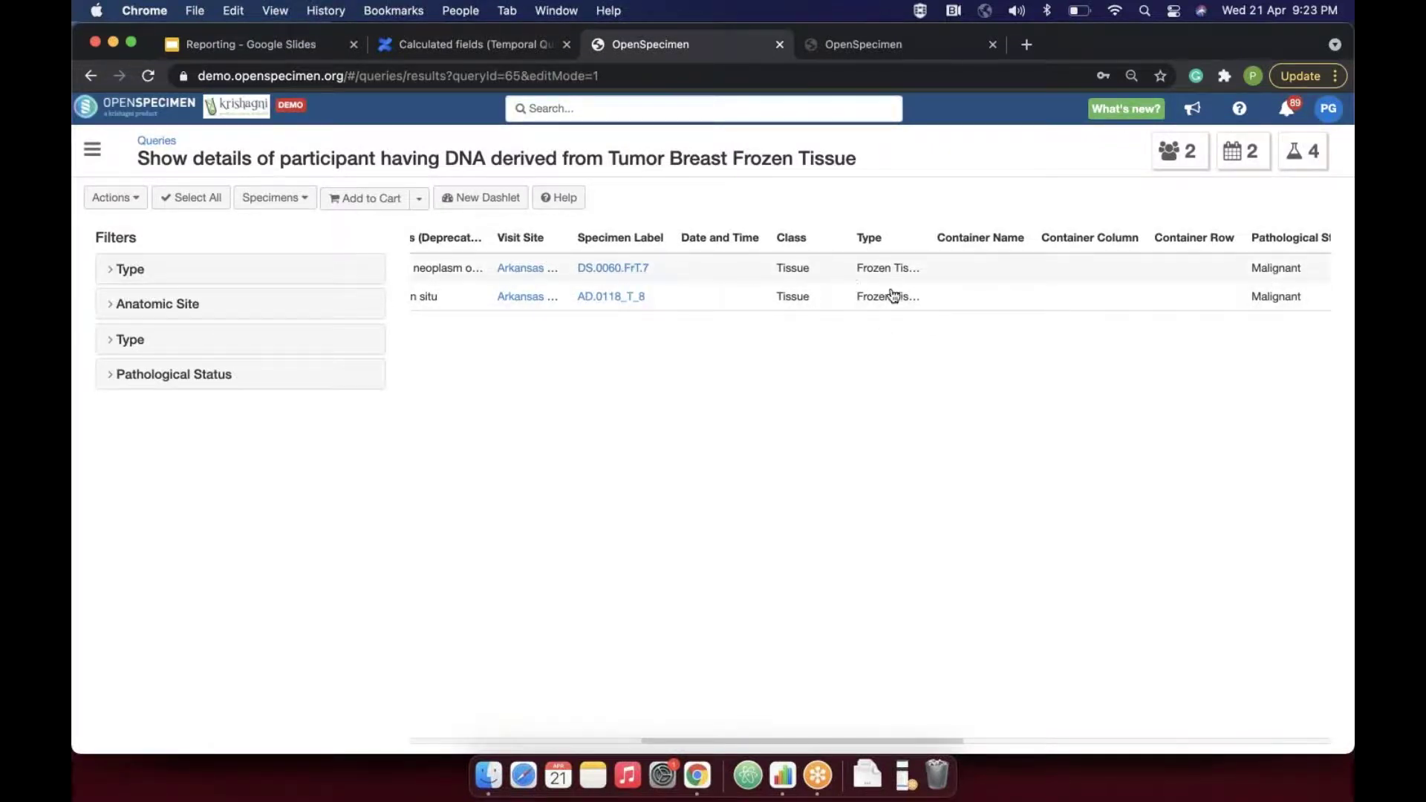
# - Look across the query results at the parent's anatomic site and the derived specimens' labels, types and container positions
pyautogui.hscroll(10, 896, 305)
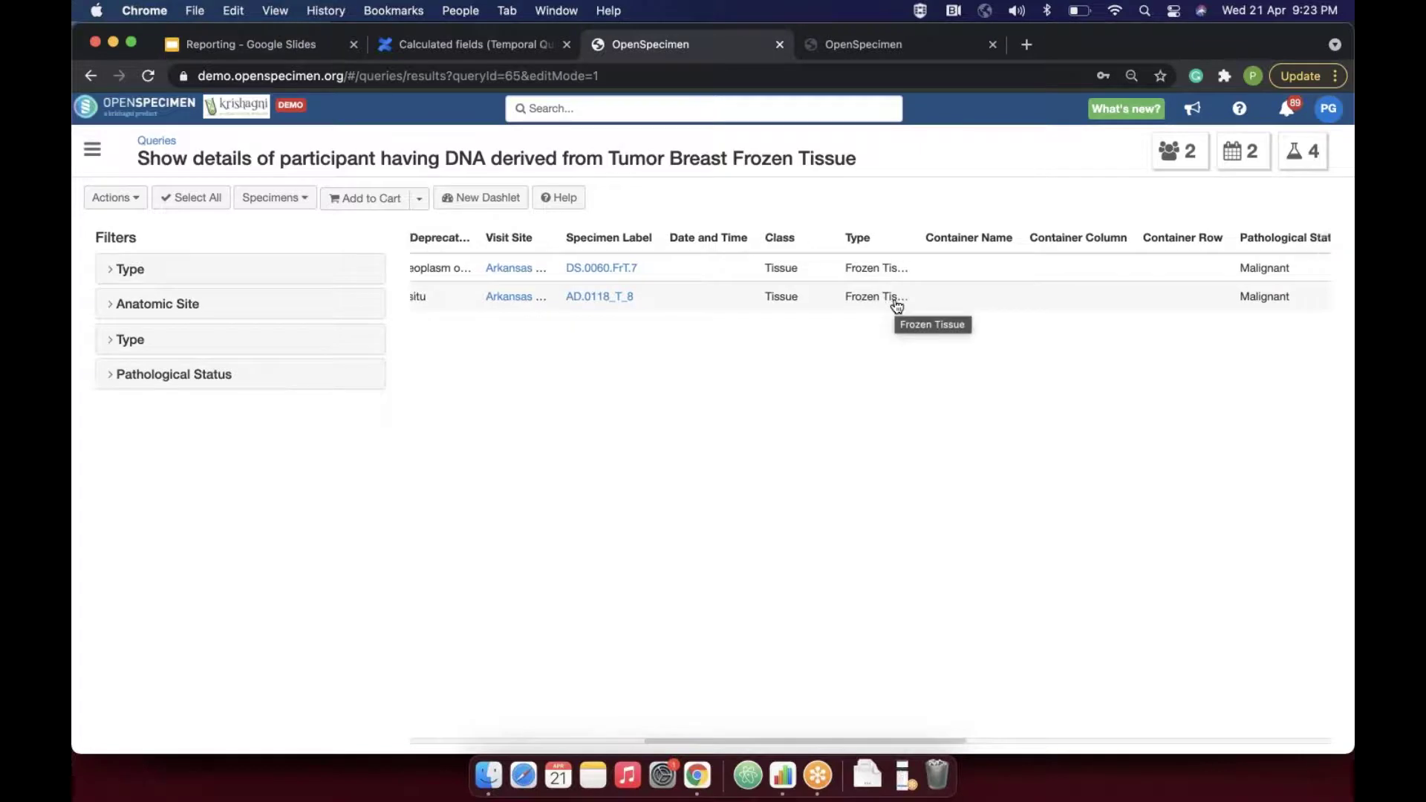
pyautogui.hscroll(5, 897, 305)
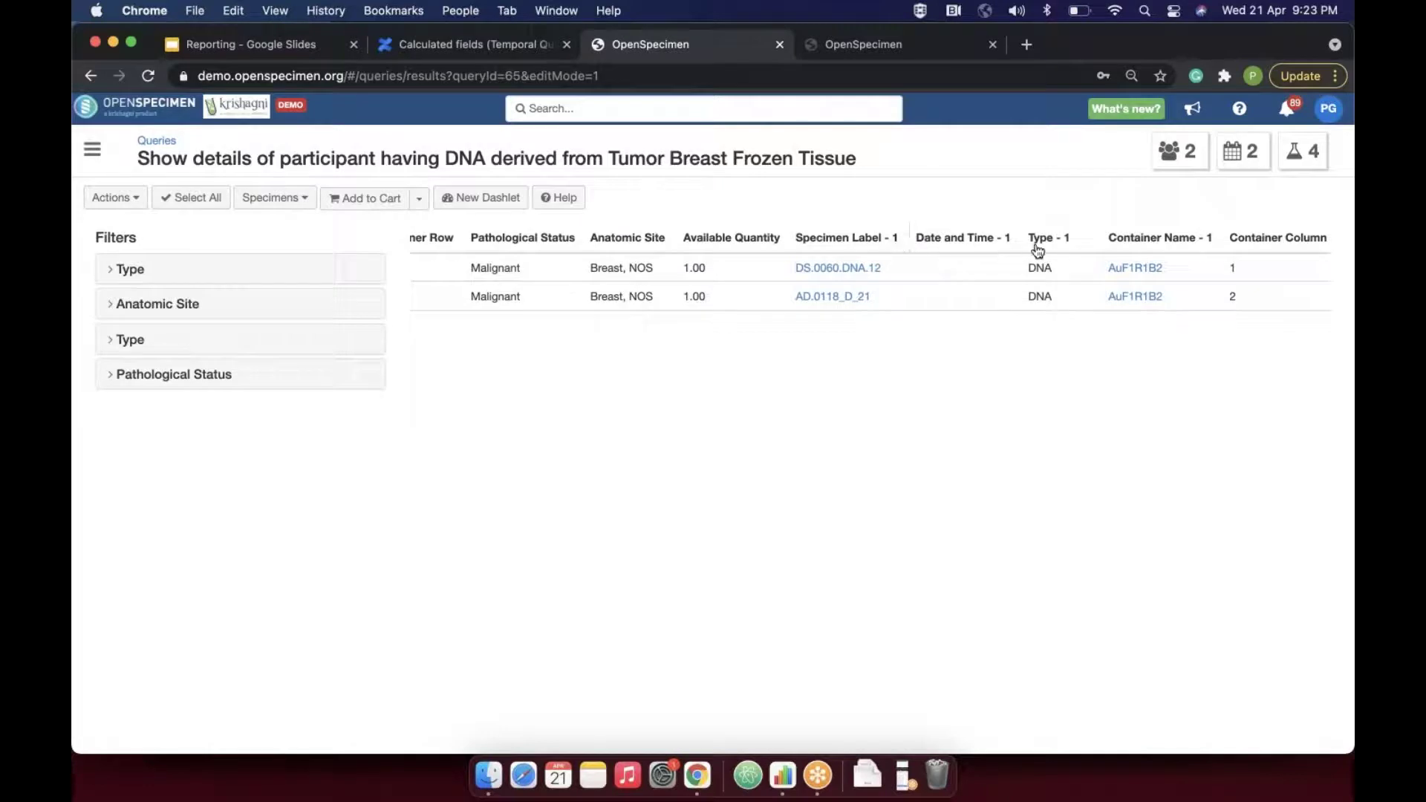
pyautogui.hscroll(5, 1118, 288)
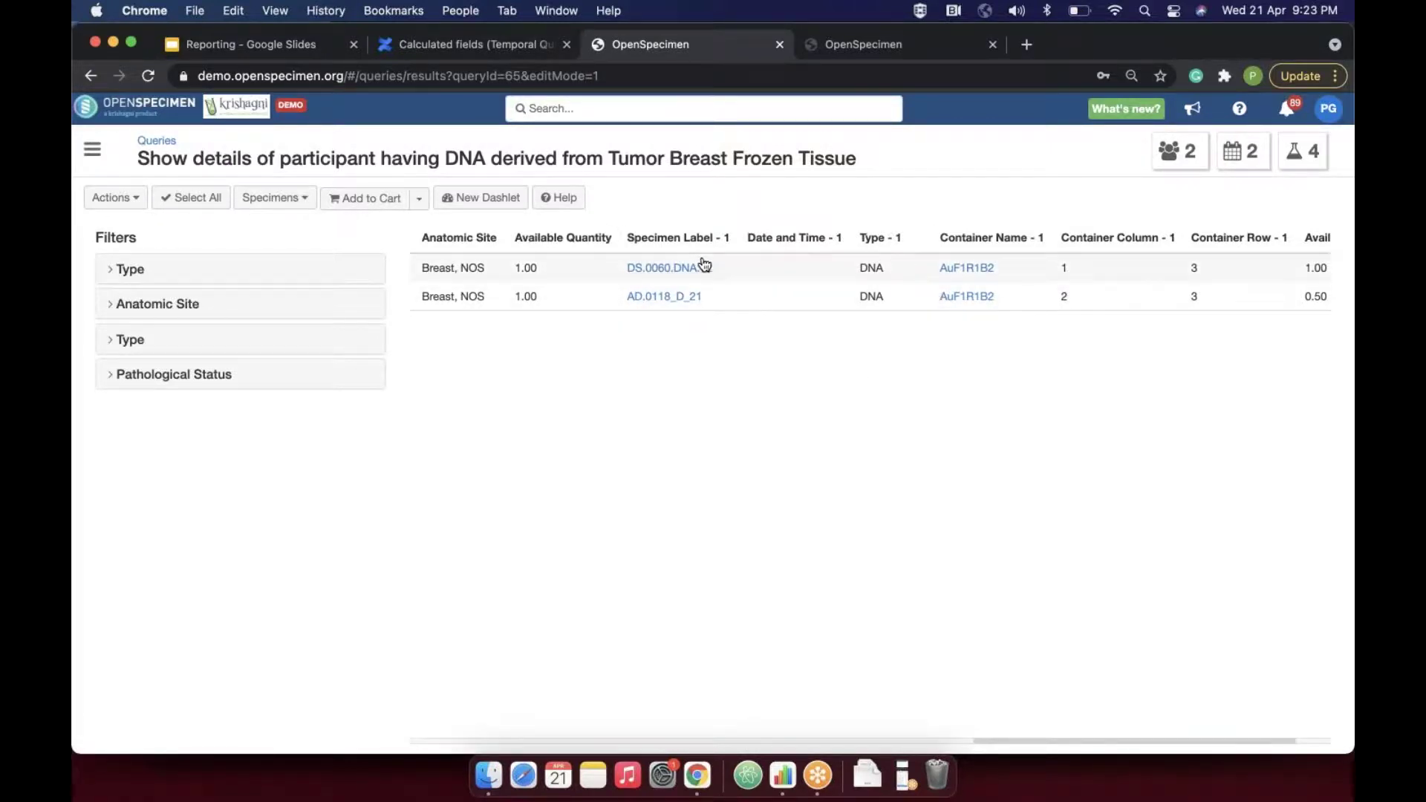
pyautogui.hscroll(-8, 701, 267)
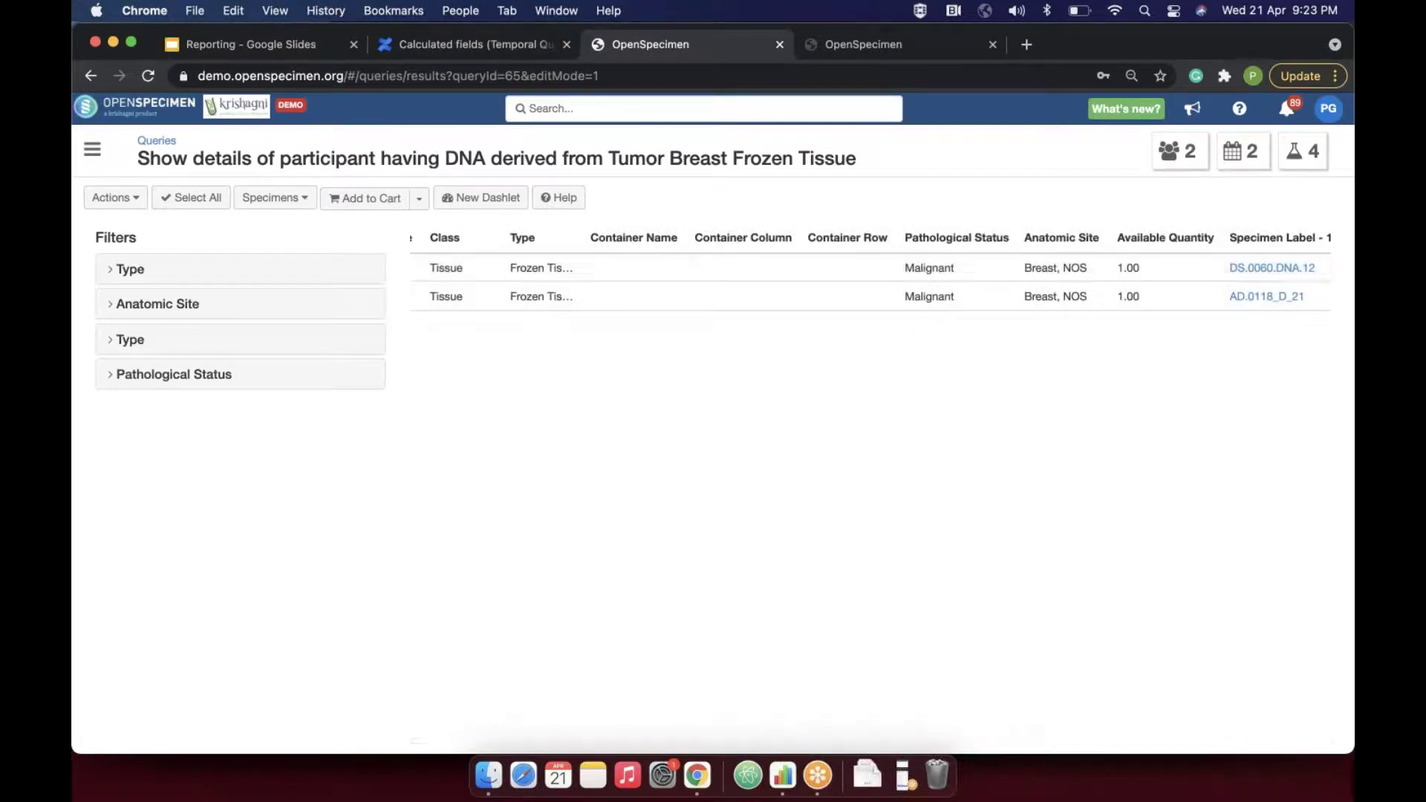
# - Switch to the Google Slides presentation and advance to the example about child specimens derived from specific whole blood parent samples
pyautogui.click(289, 47)
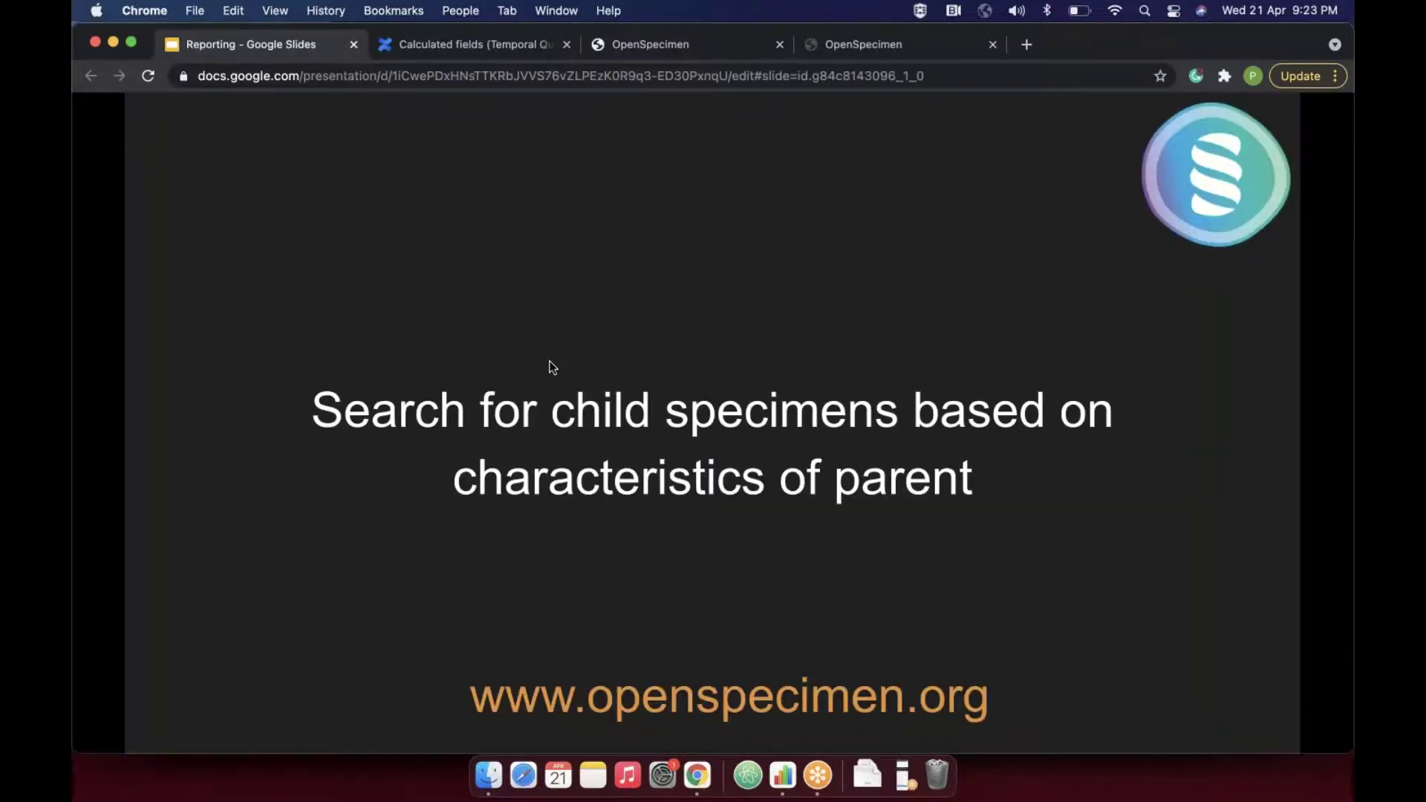
pyautogui.press('Right')
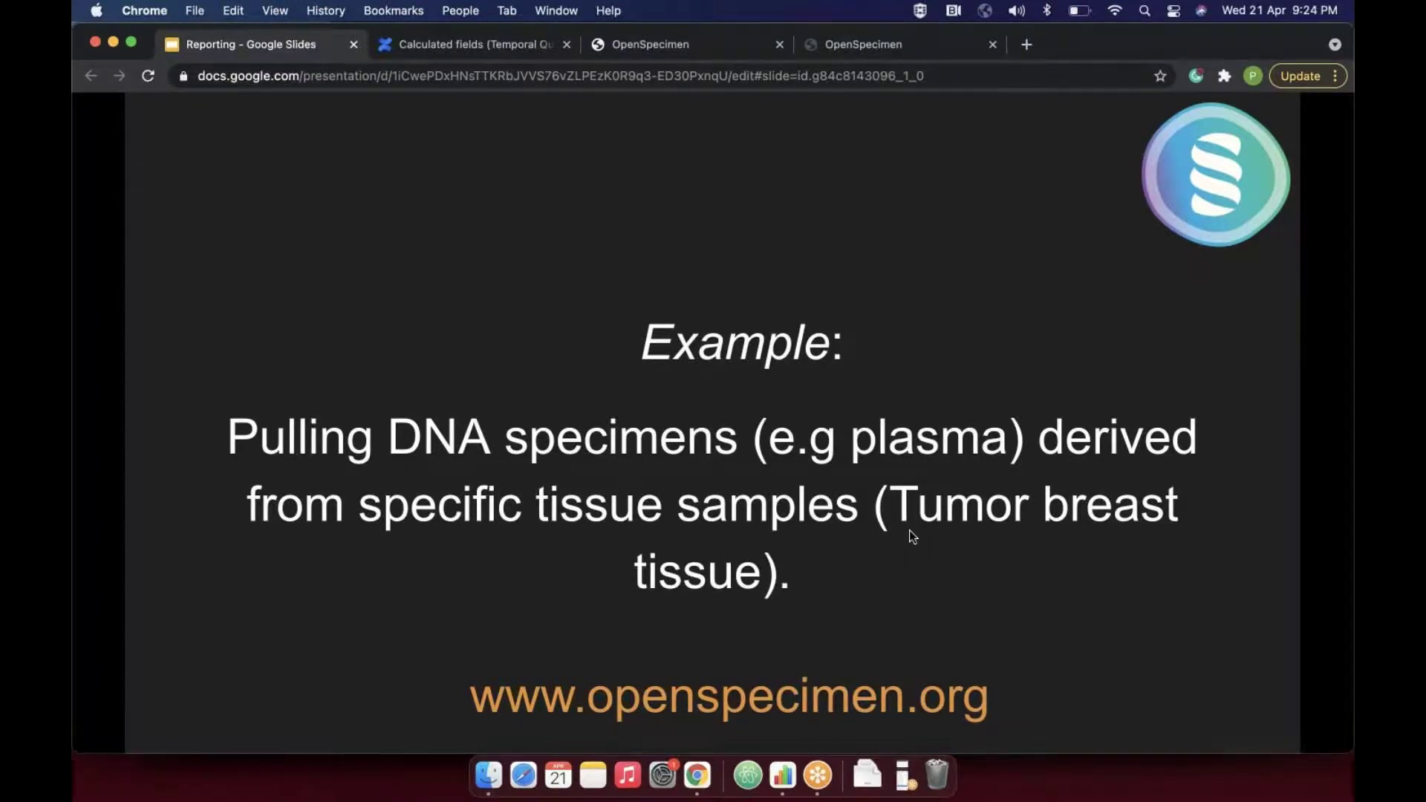
pyautogui.press('Right')
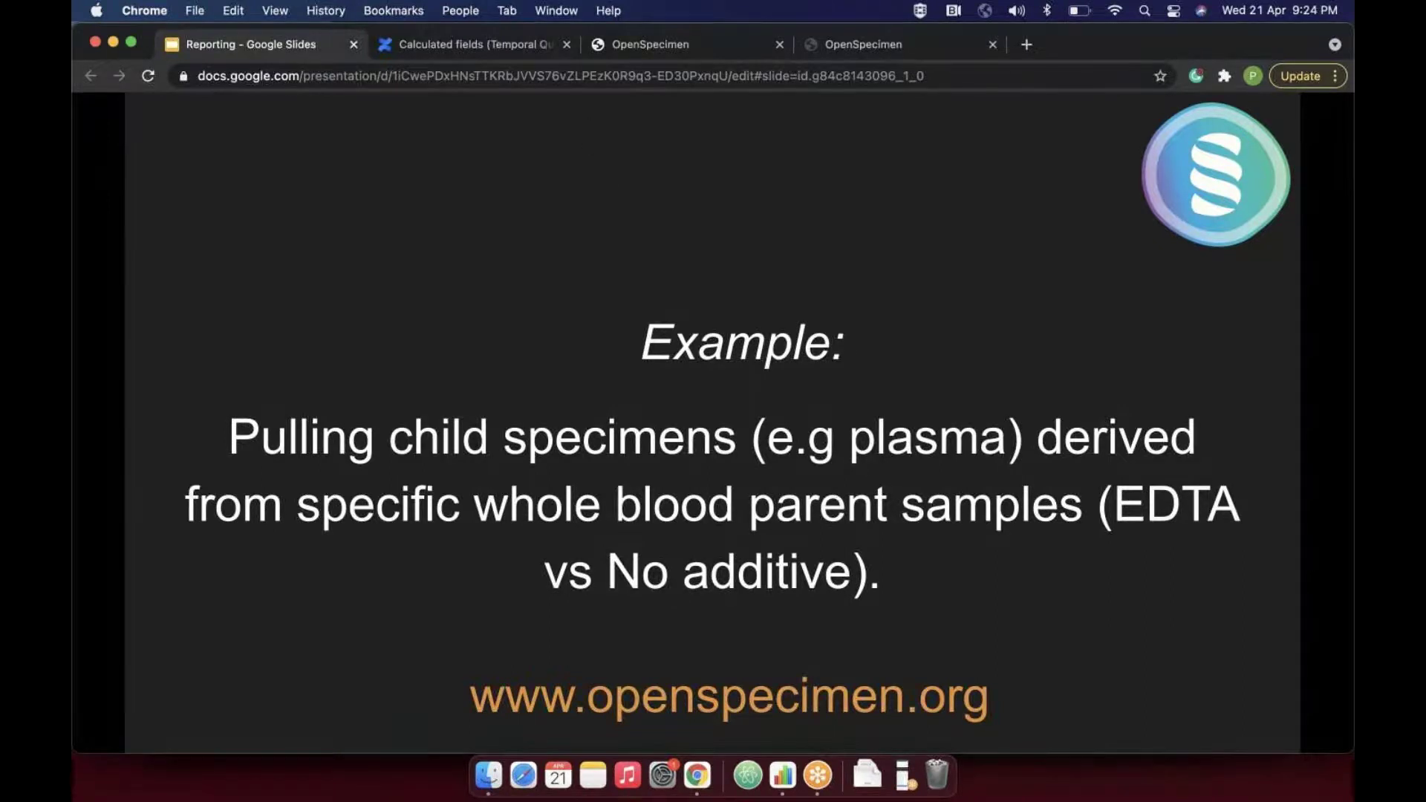
# - Switch back to OpenSpecimen, reopen the query for editing and expand the specimen's Collection and Received Details fields
pyautogui.click(609, 47)
pyautogui.click(113, 199)
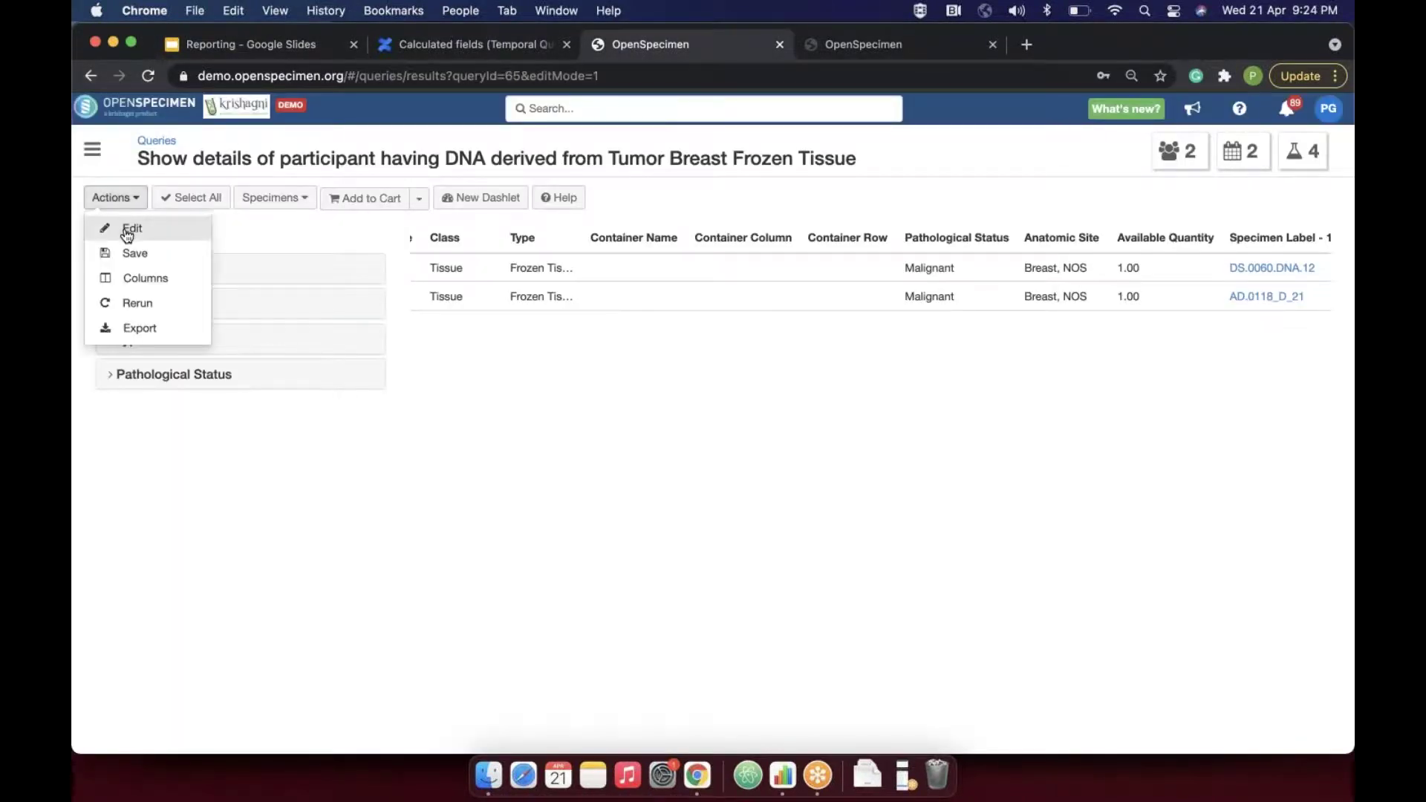
pyautogui.click(128, 235)
pyautogui.click(159, 450)
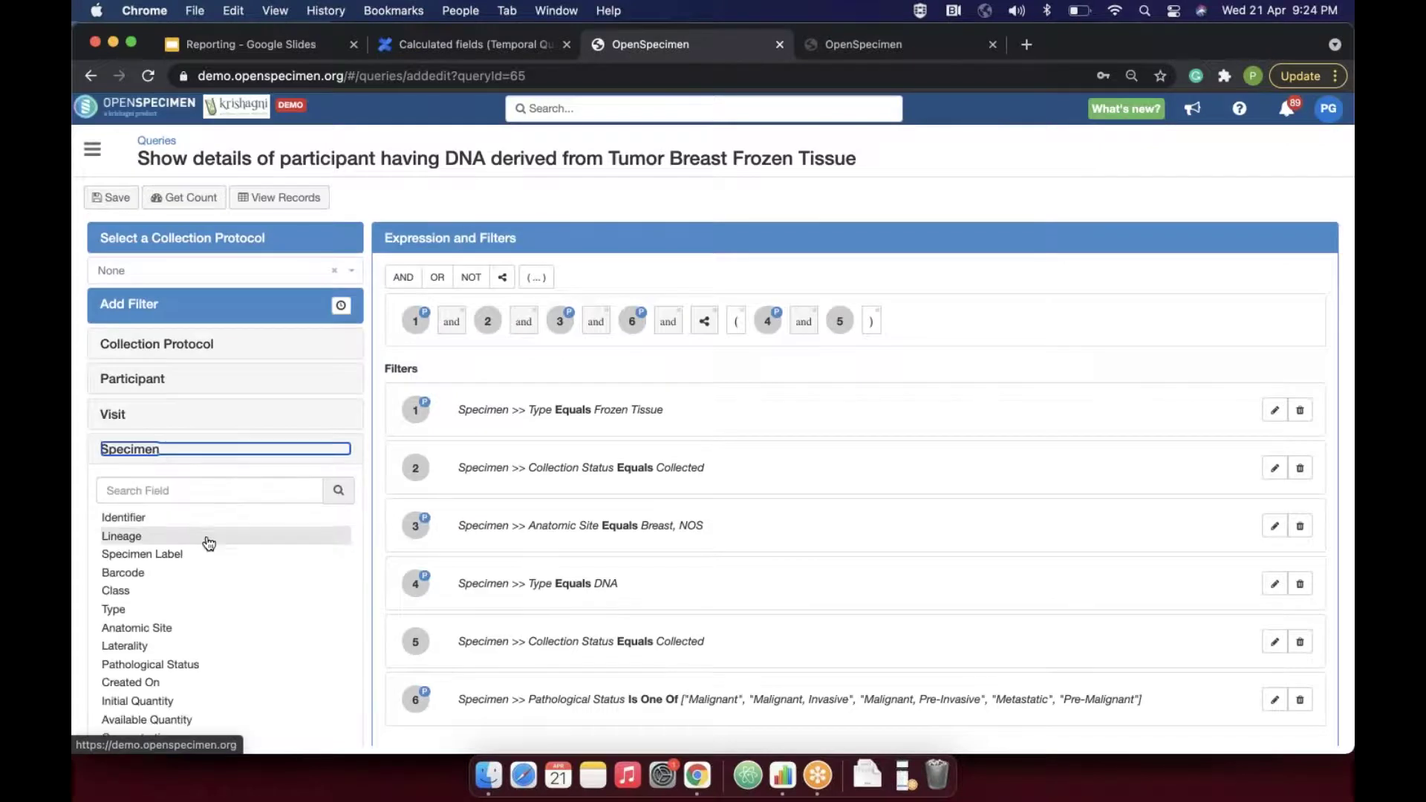
pyautogui.scroll(-15, 208, 542)
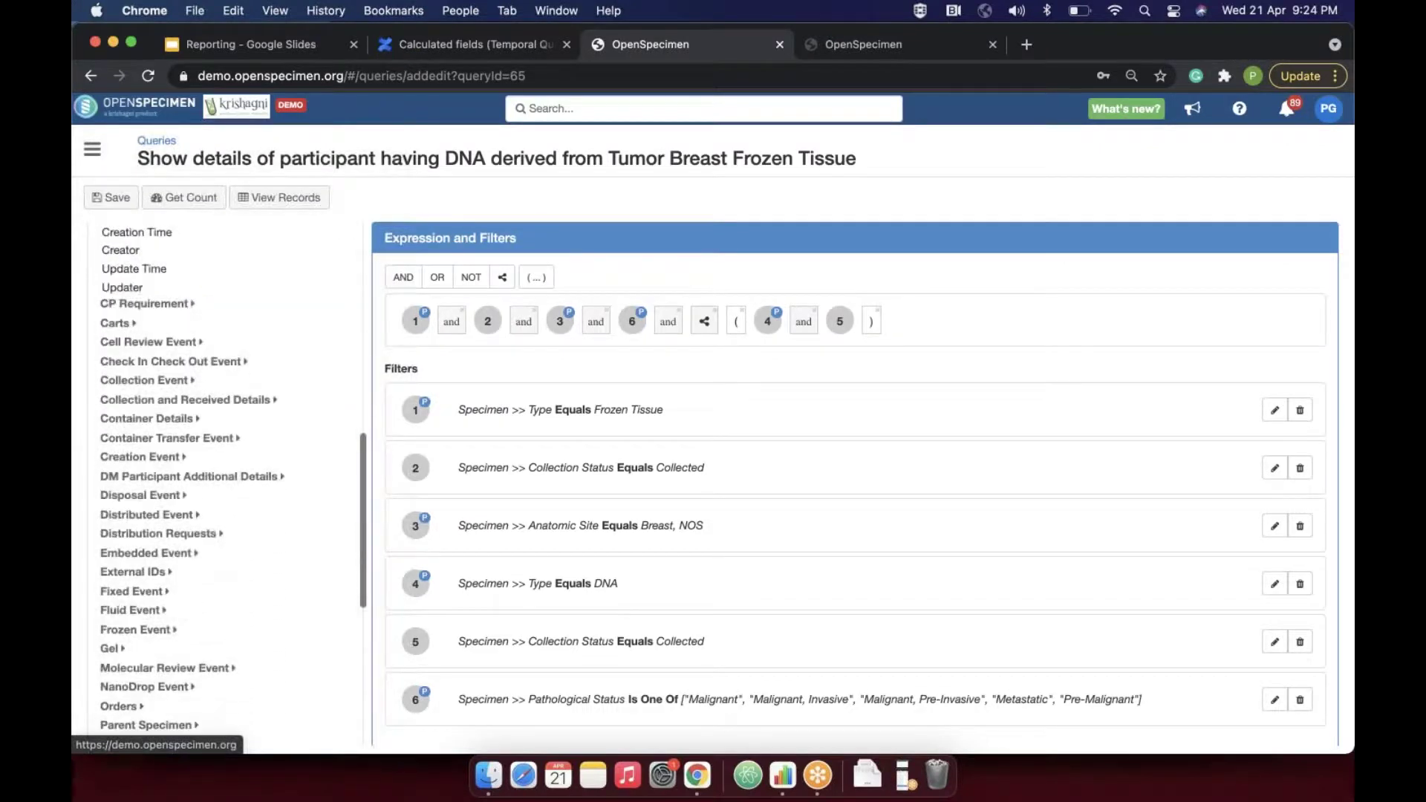
pyautogui.click(192, 400)
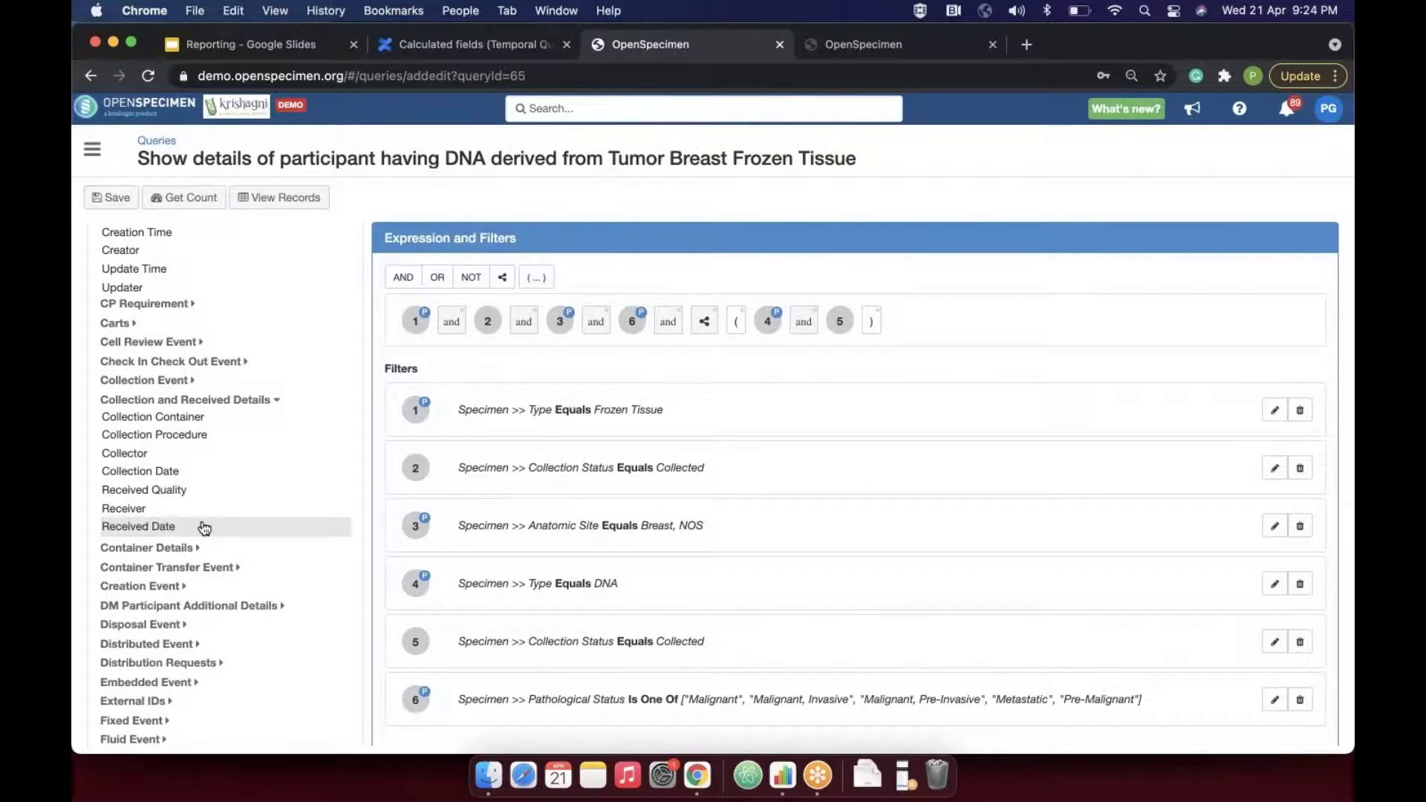
# - Draft a Collection Container filter that equals EDTA Vacutainer, and discard it without adding it to the query
pyautogui.click(179, 416)
pyautogui.click(447, 375)
pyautogui.click(444, 401)
pyautogui.click(520, 432)
pyautogui.write('edta')
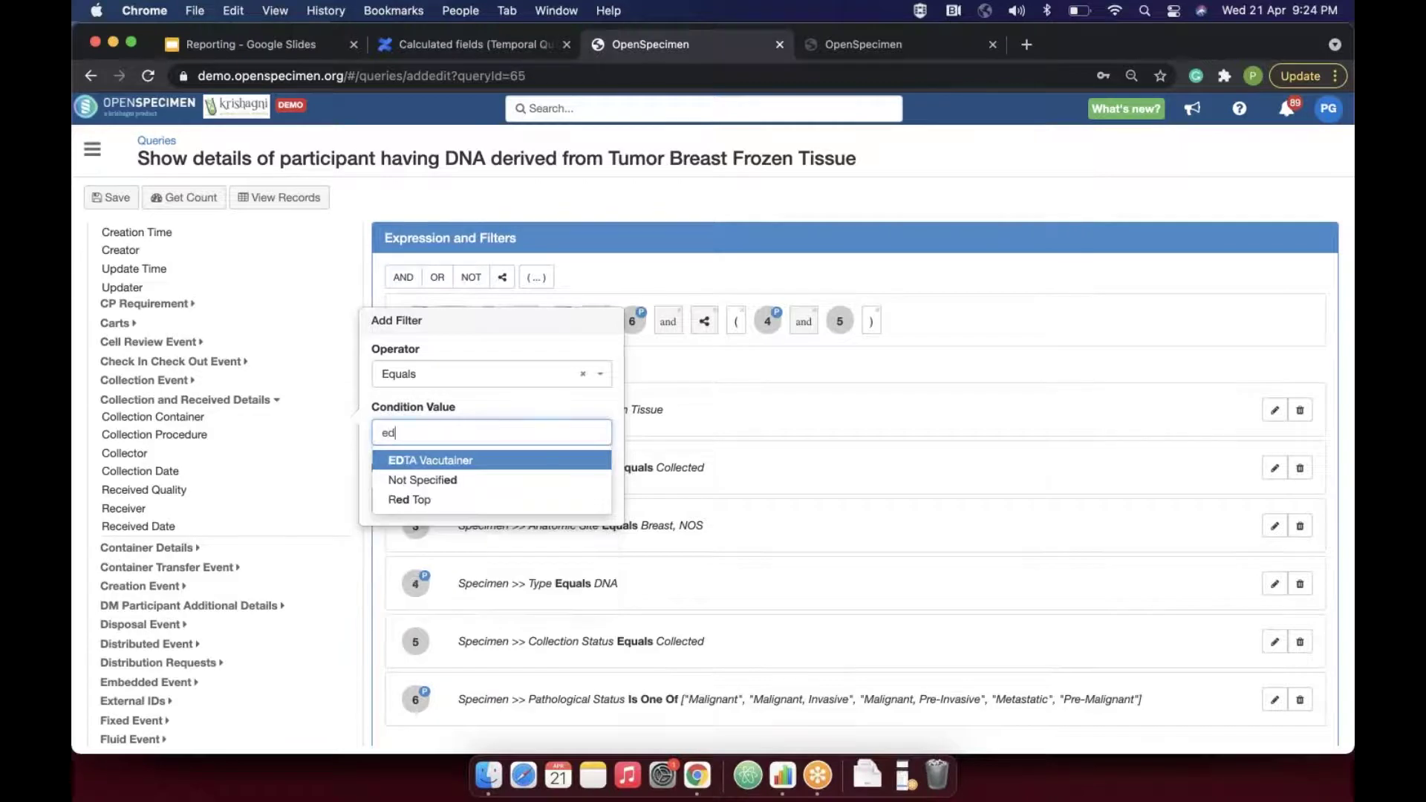
pyautogui.click(421, 462)
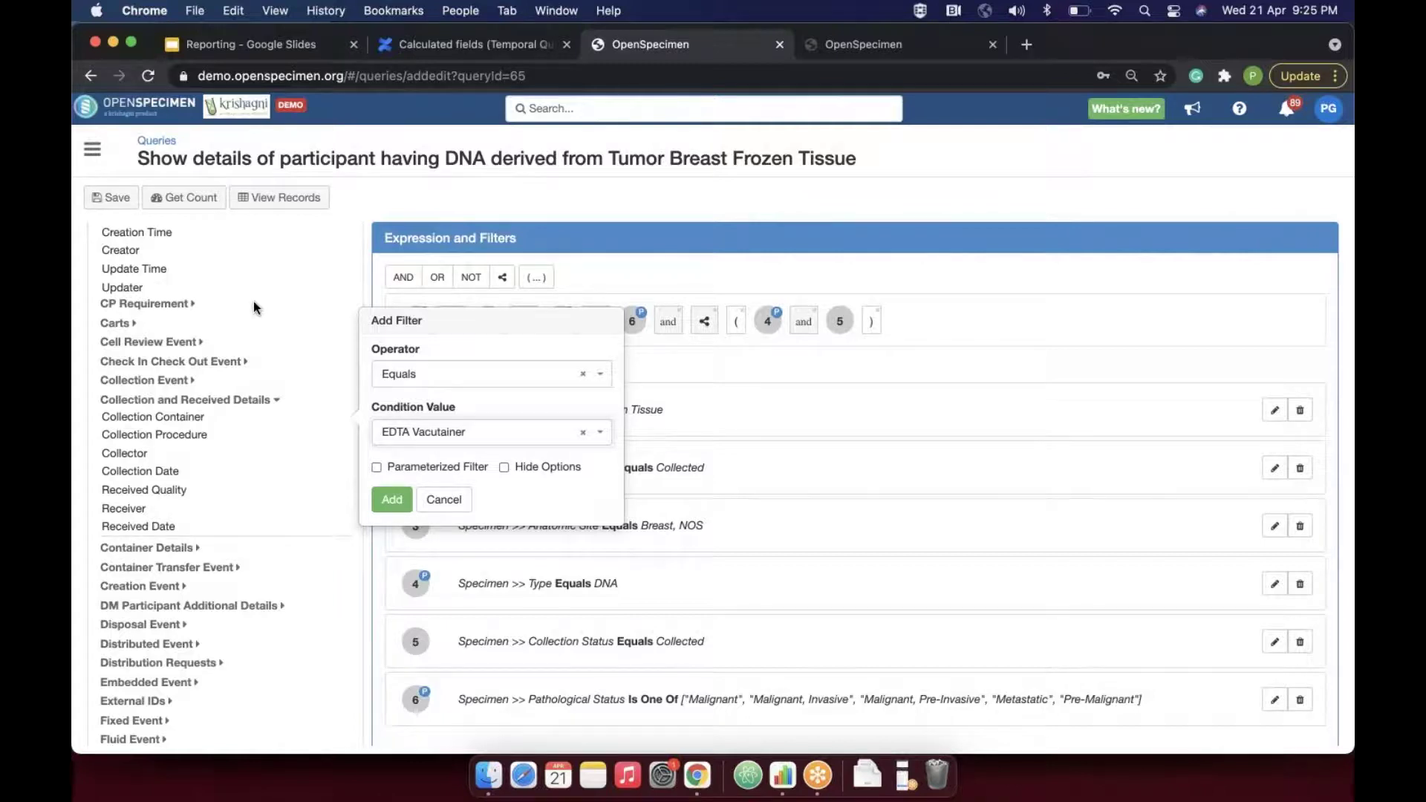
pyautogui.click(443, 499)
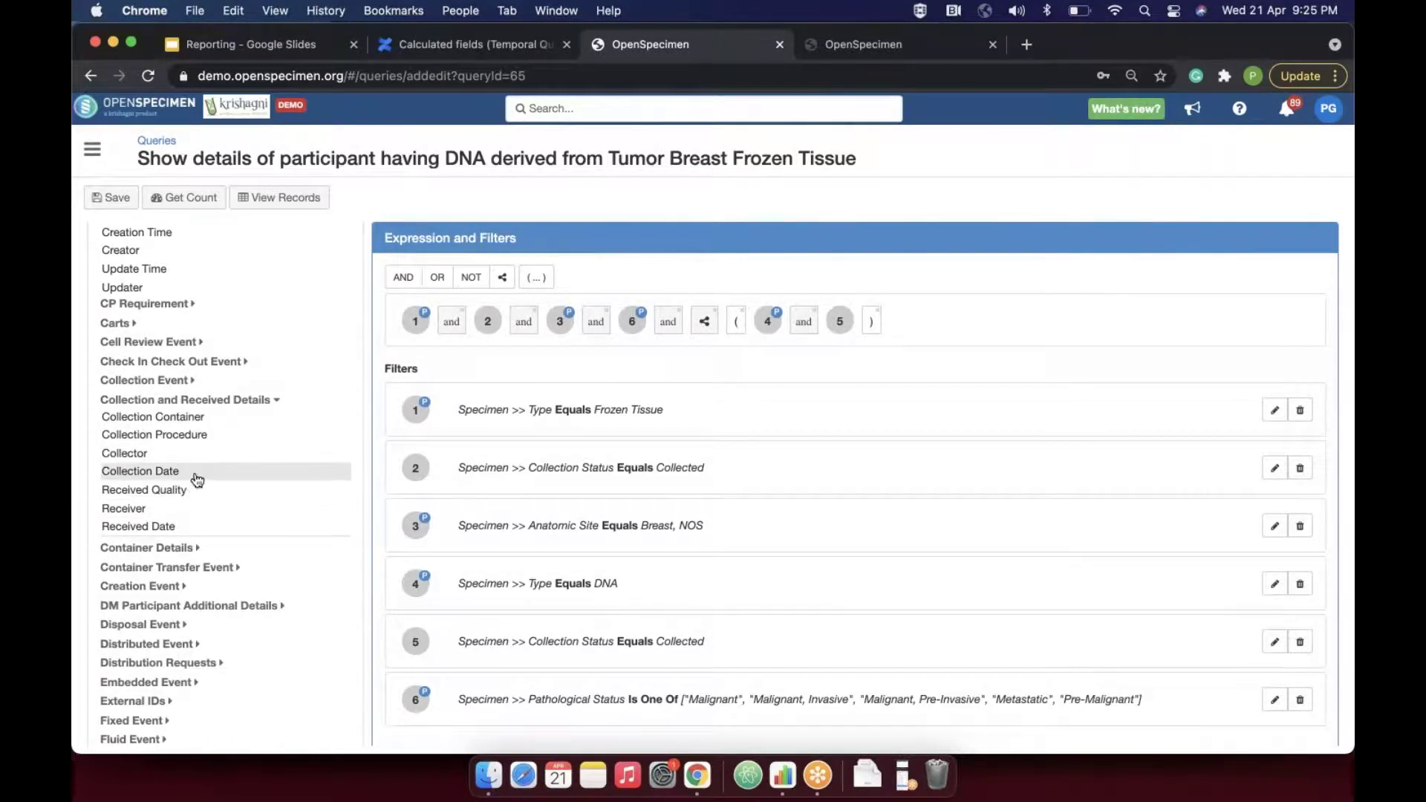
# - Switch to the Google Slides presentation and advance to the "Summary Reports (Count based)" slide
pyautogui.click(270, 47)
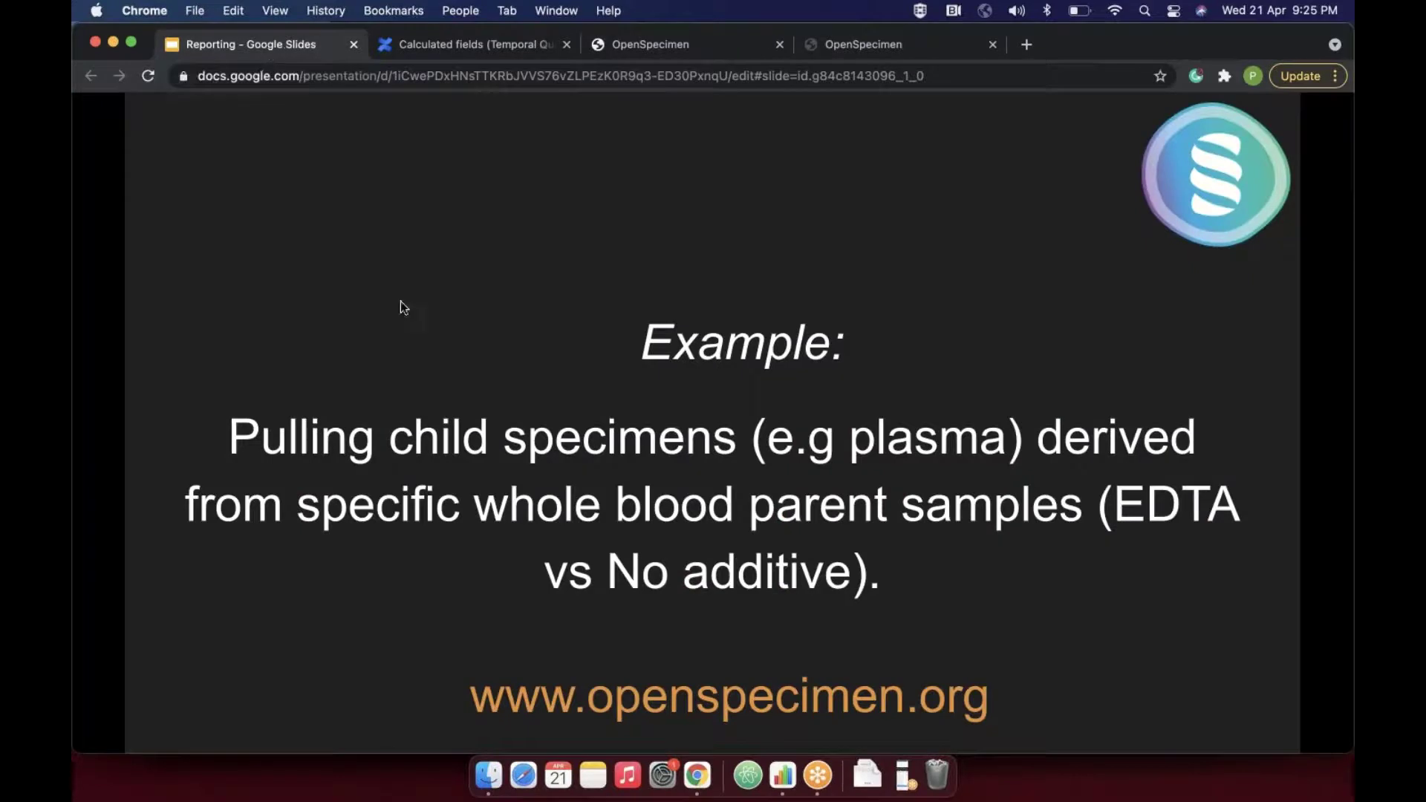
pyautogui.press('Right')
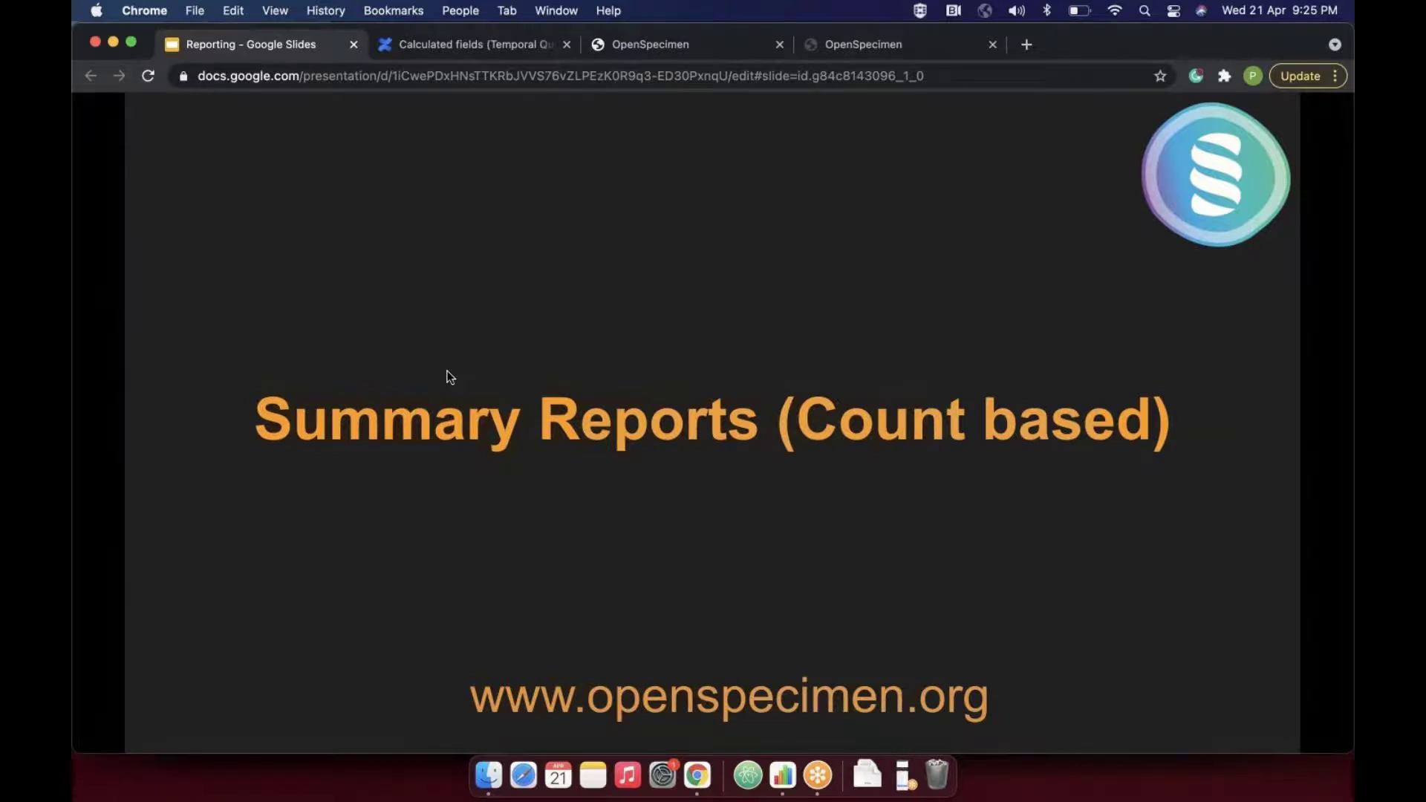
# - Switch back to OpenSpecimen, view the hierarchical query's records and return to the list of queries
pyautogui.click(665, 45)
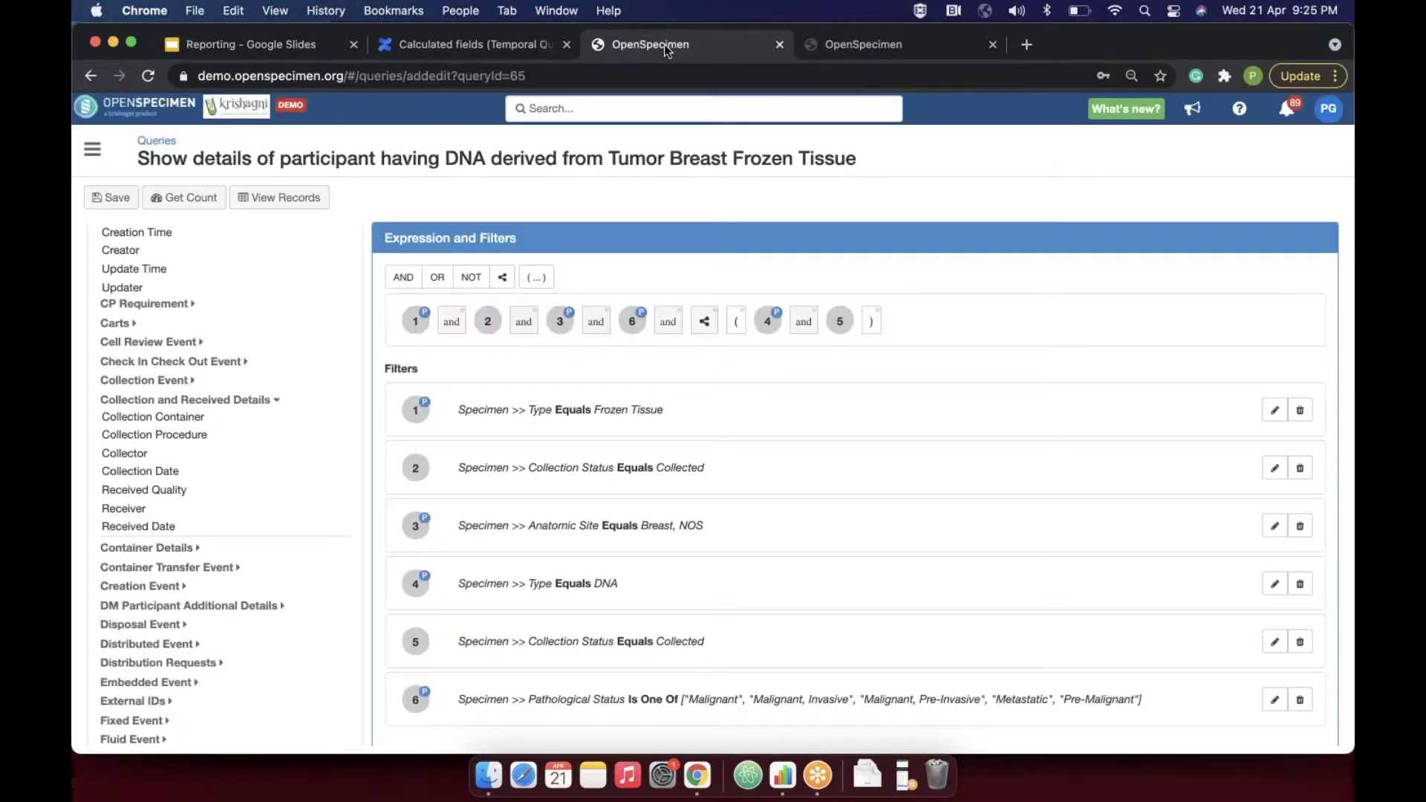
pyautogui.click(312, 197)
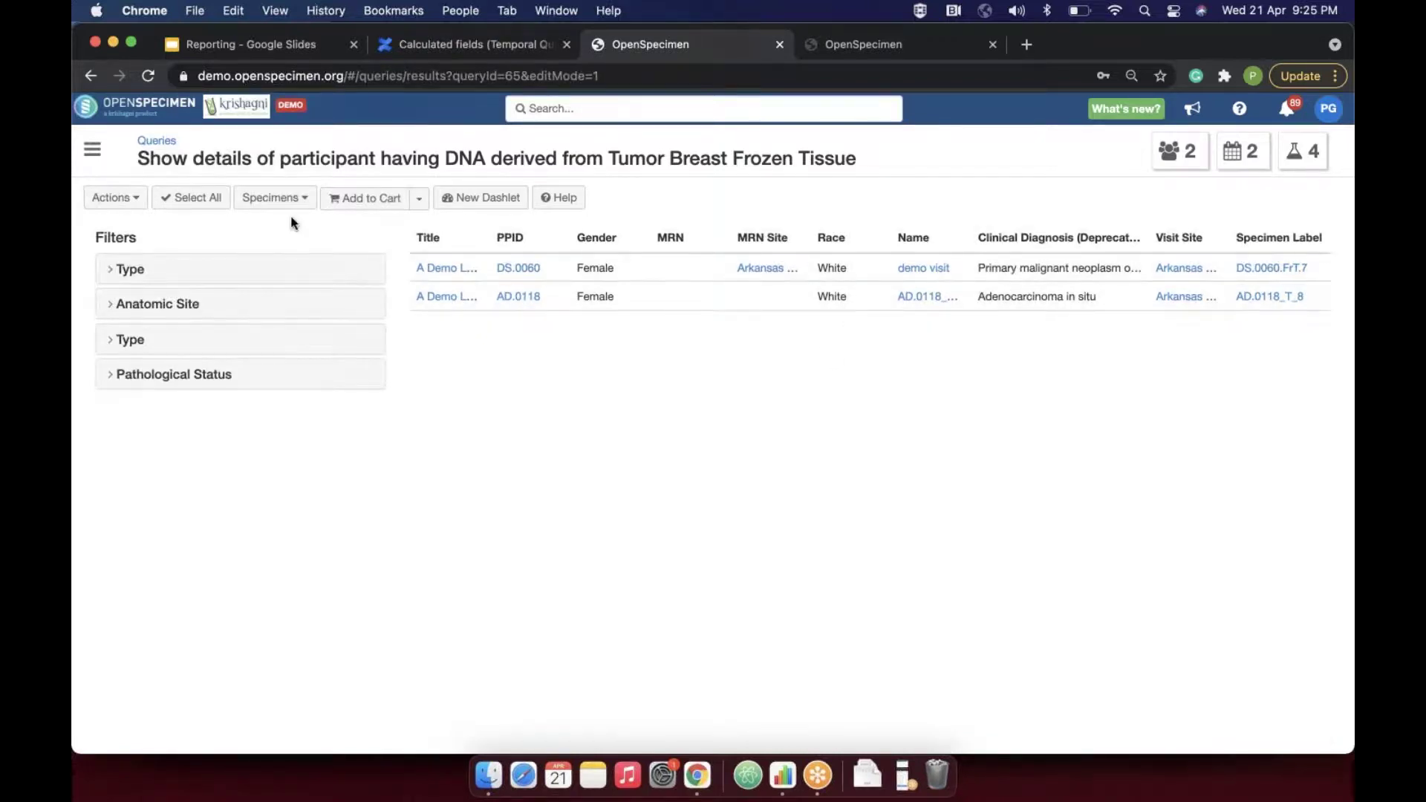
pyautogui.click(157, 140)
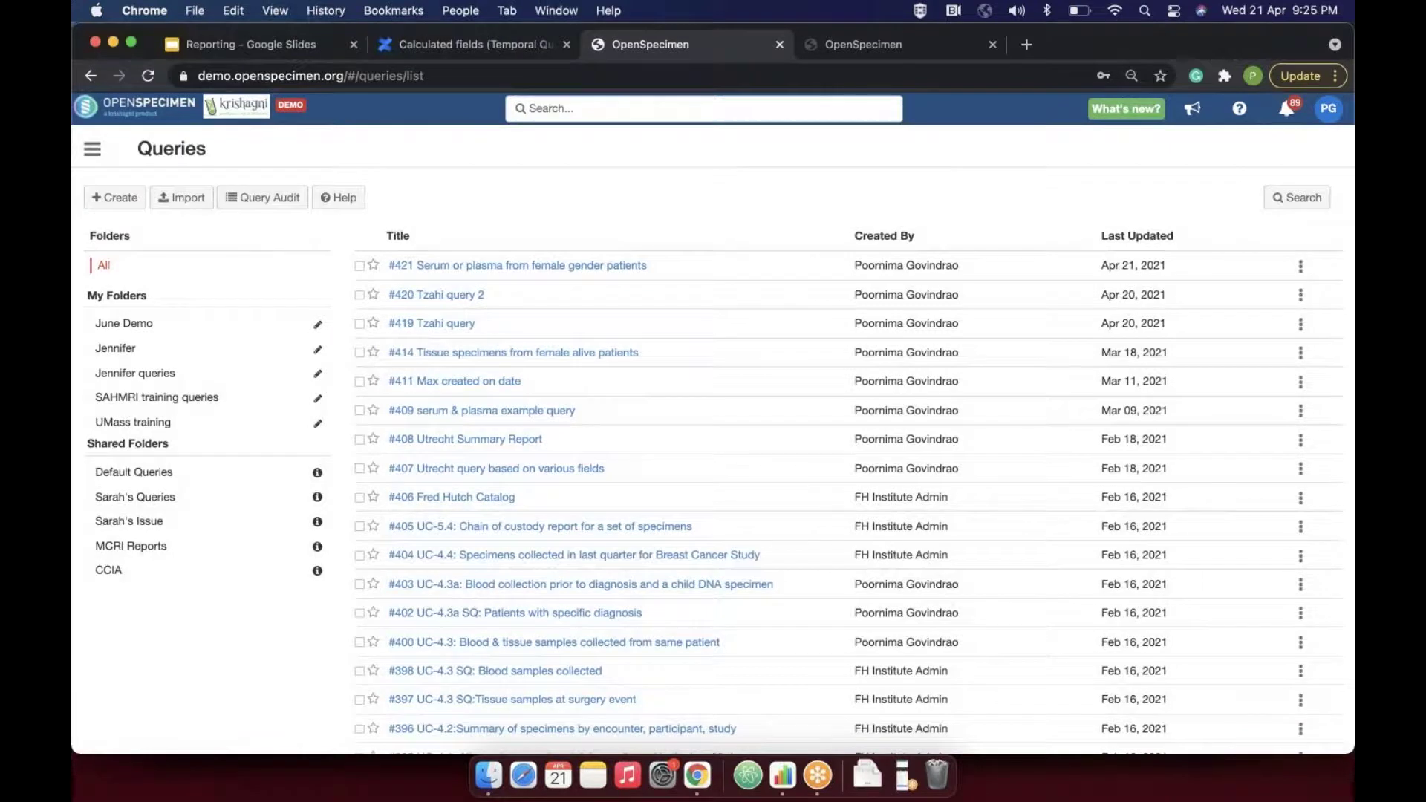
# - Switch to the Google Slides presentation and advance to the slide on the aggregate functions Min, Max, Count, Sum and Avg
pyautogui.click(249, 42)
pyautogui.click(428, 264)
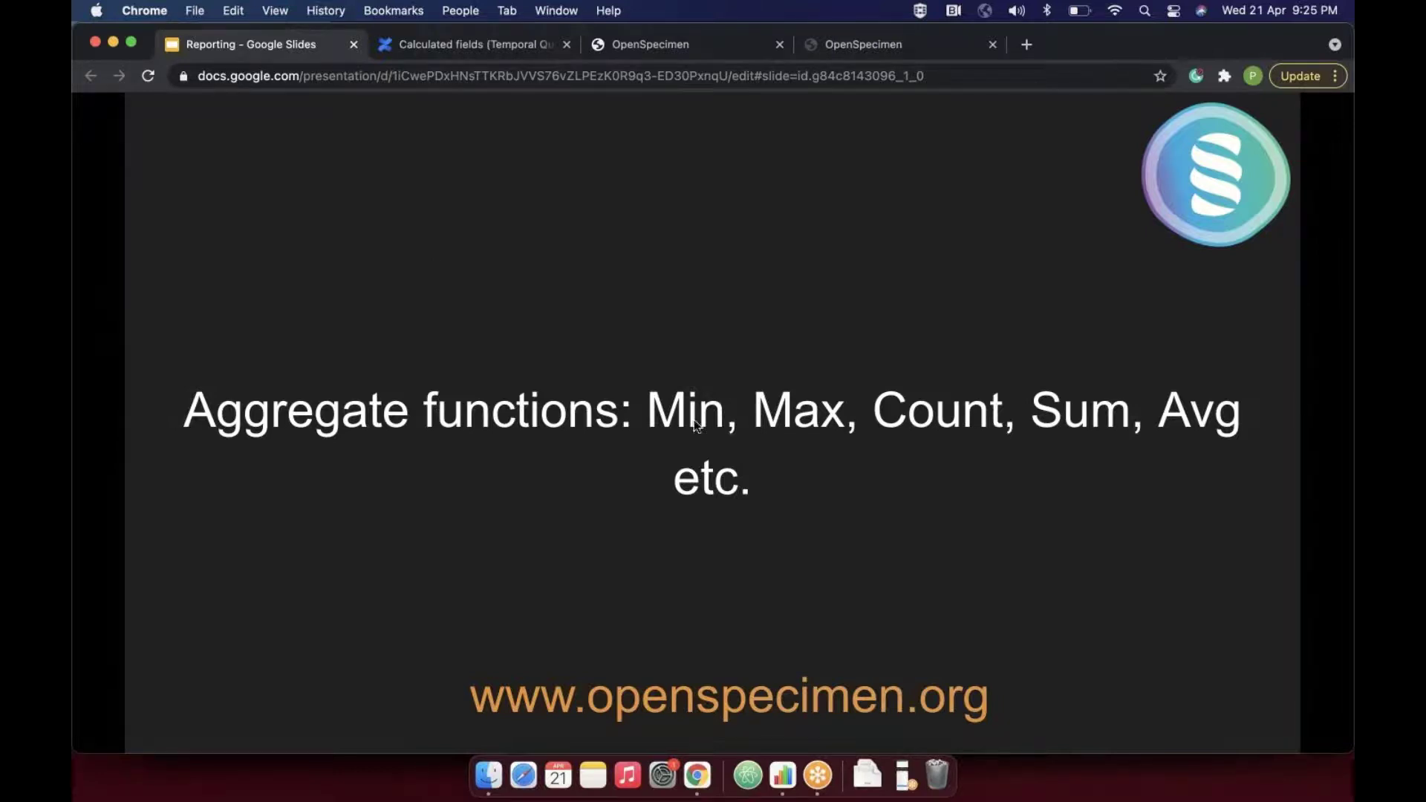
pyautogui.click(814, 778)
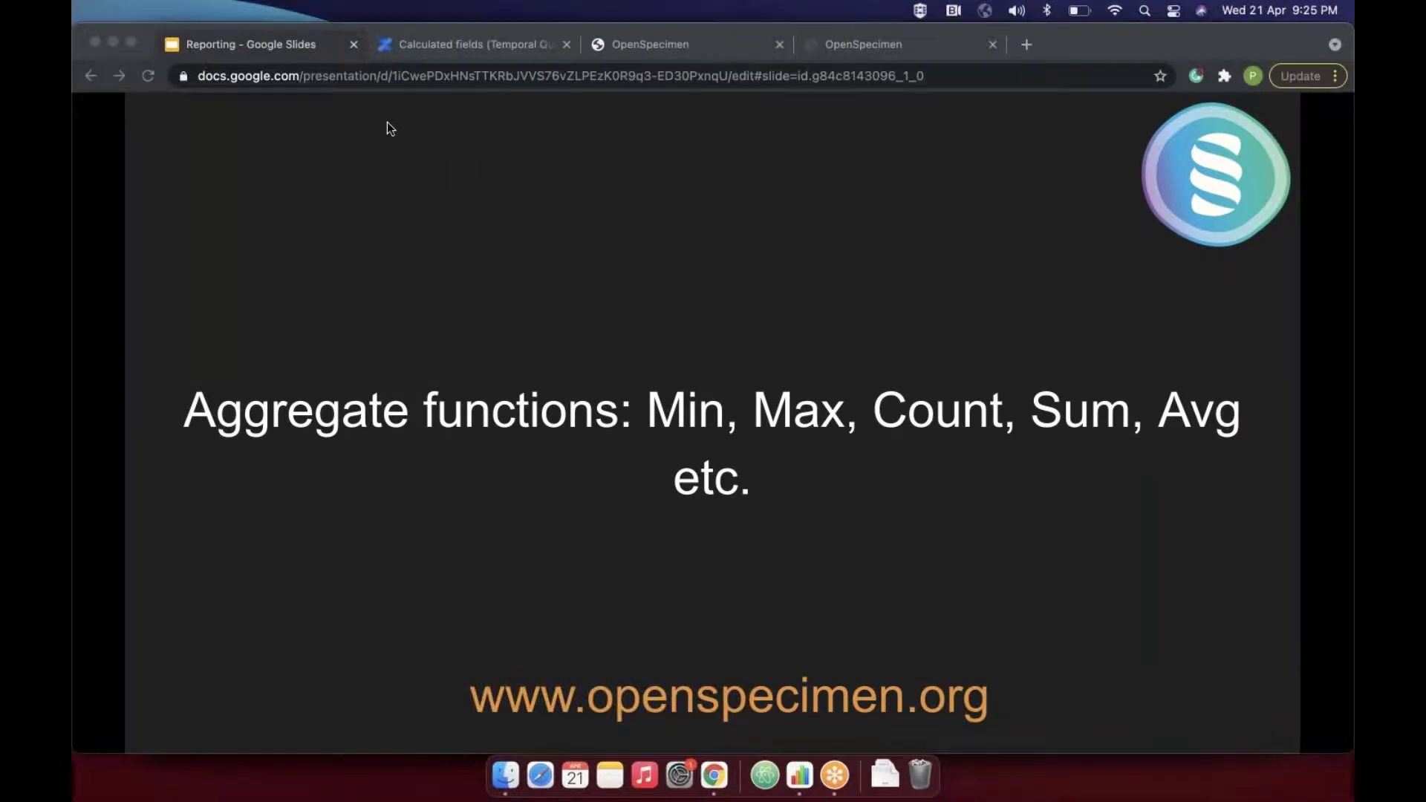
# - Create a new query in OpenSpecimen and start a specimen Collection Date filter with the Between operator
pyautogui.click(594, 50)
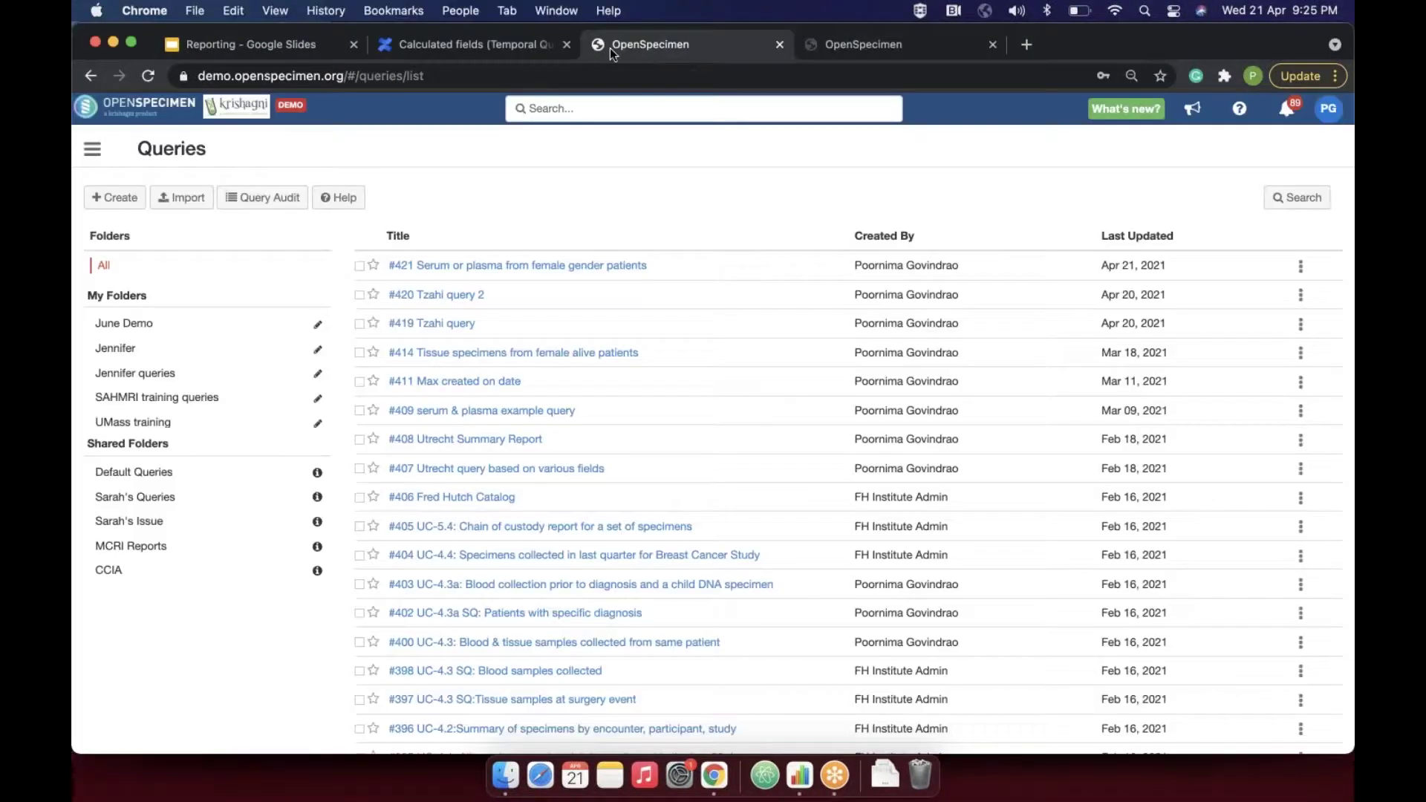
pyautogui.click(104, 199)
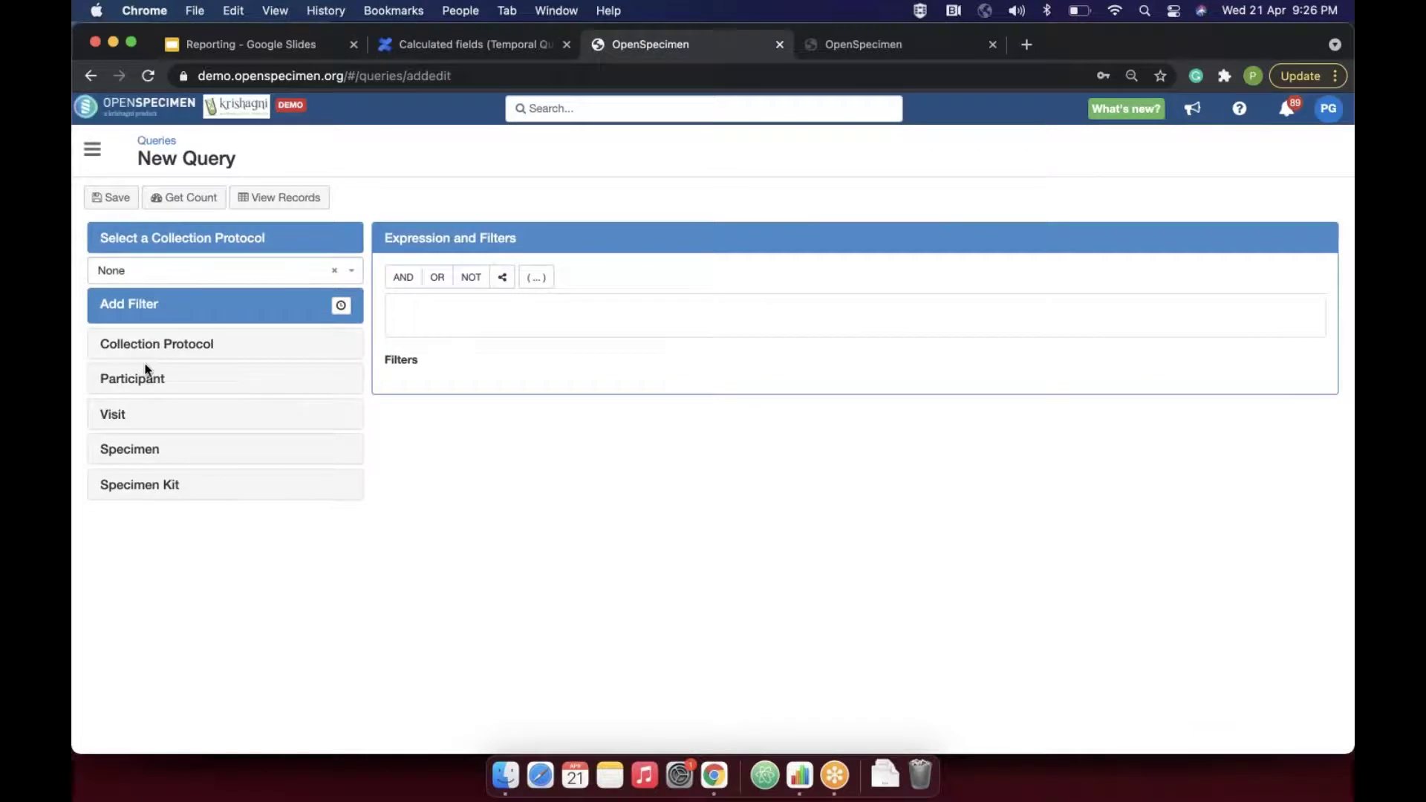
pyautogui.click(129, 448)
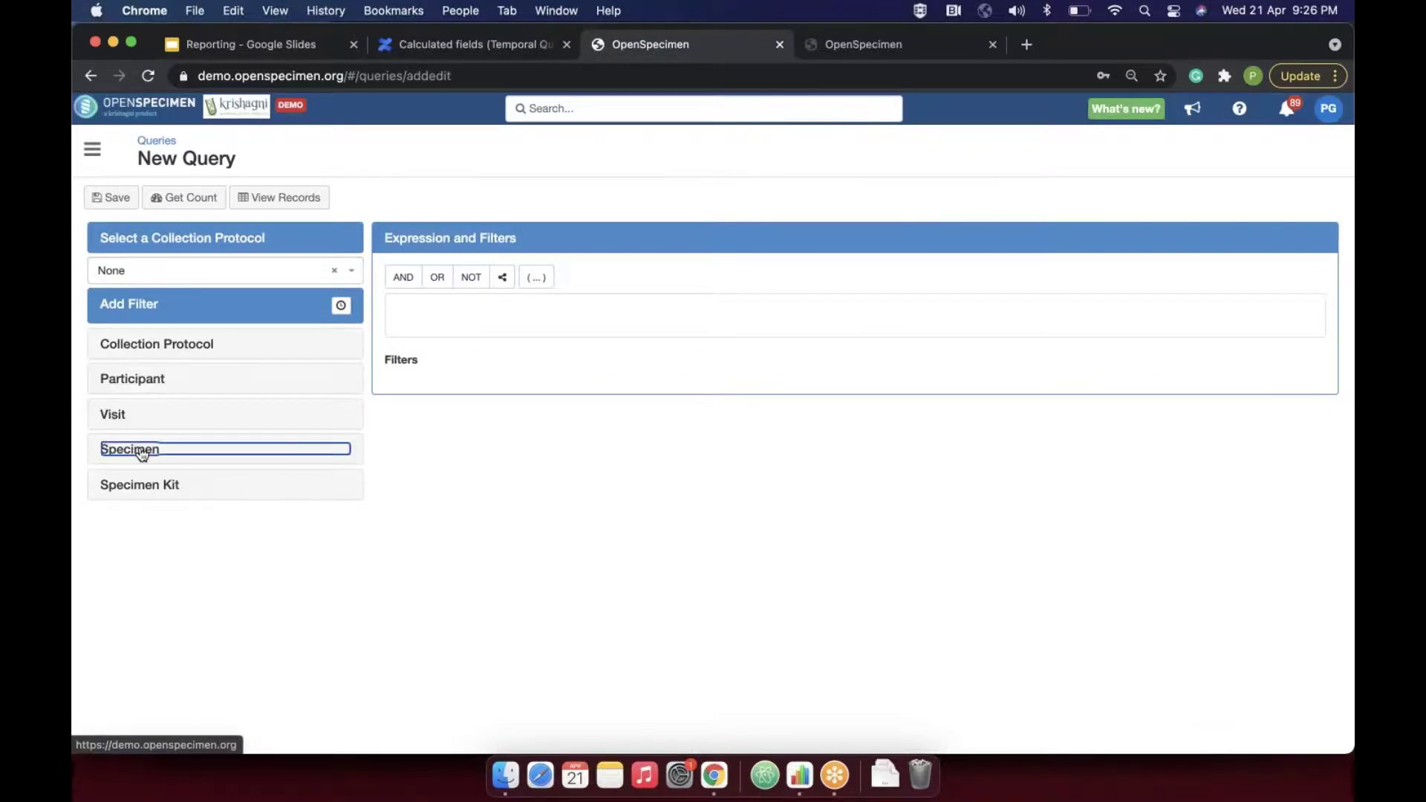
pyautogui.scroll(-7, 192, 542)
pyautogui.scroll(2, 197, 543)
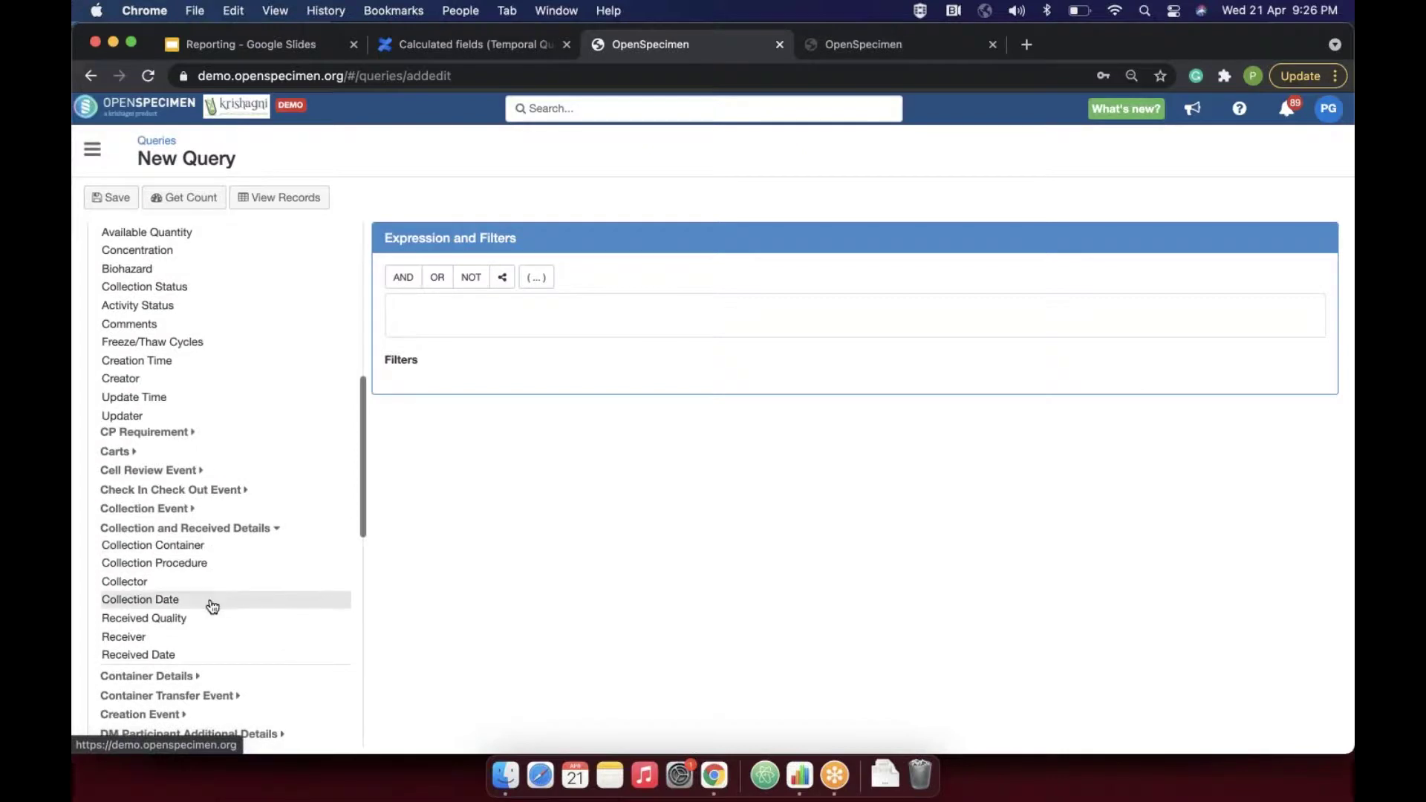
pyautogui.click(210, 599)
pyautogui.click(446, 556)
pyautogui.scroll(-3, 446, 654)
pyautogui.click(430, 713)
# - Set the minimum of the Collection Date range to 01-01-2020
pyautogui.click(422, 617)
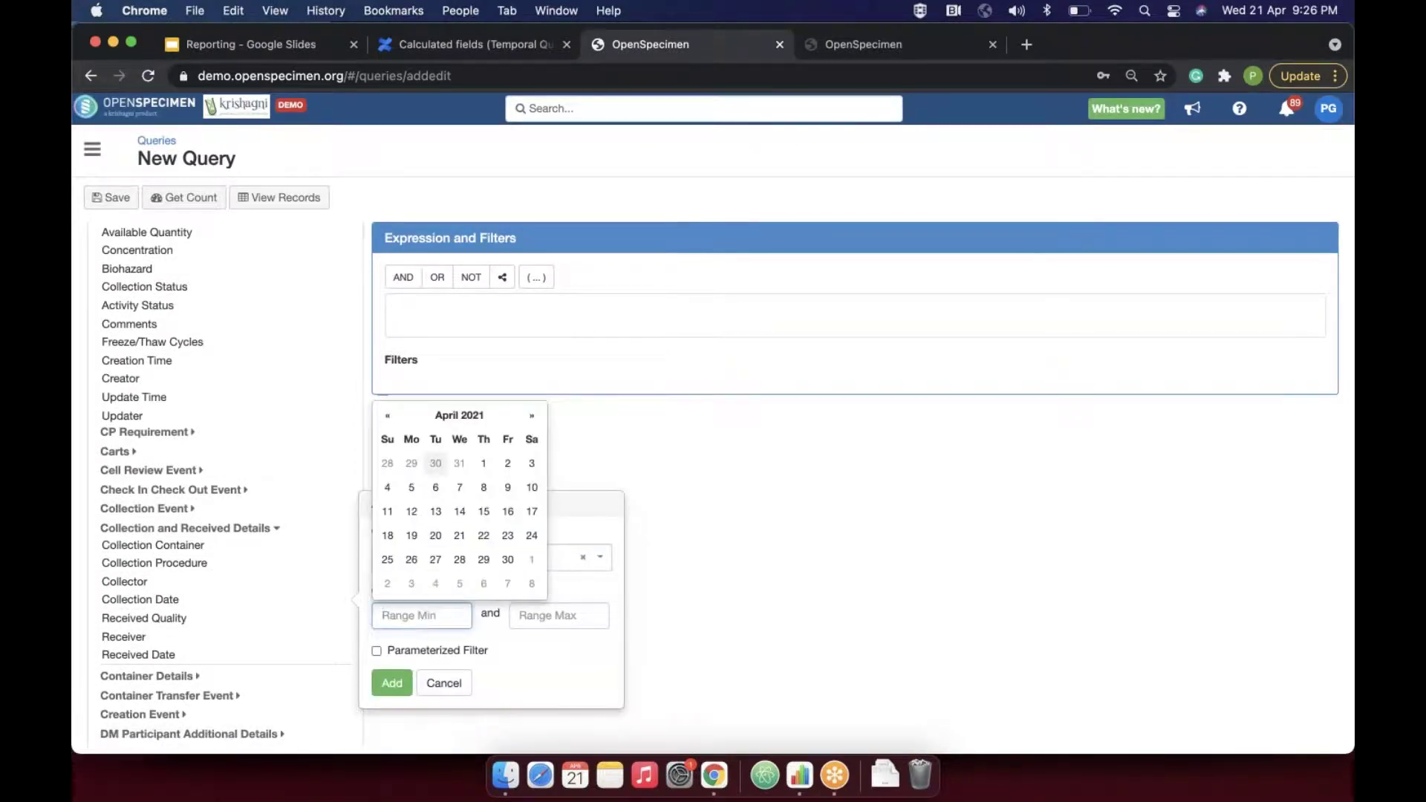
pyautogui.click(459, 415)
pyautogui.click(460, 446)
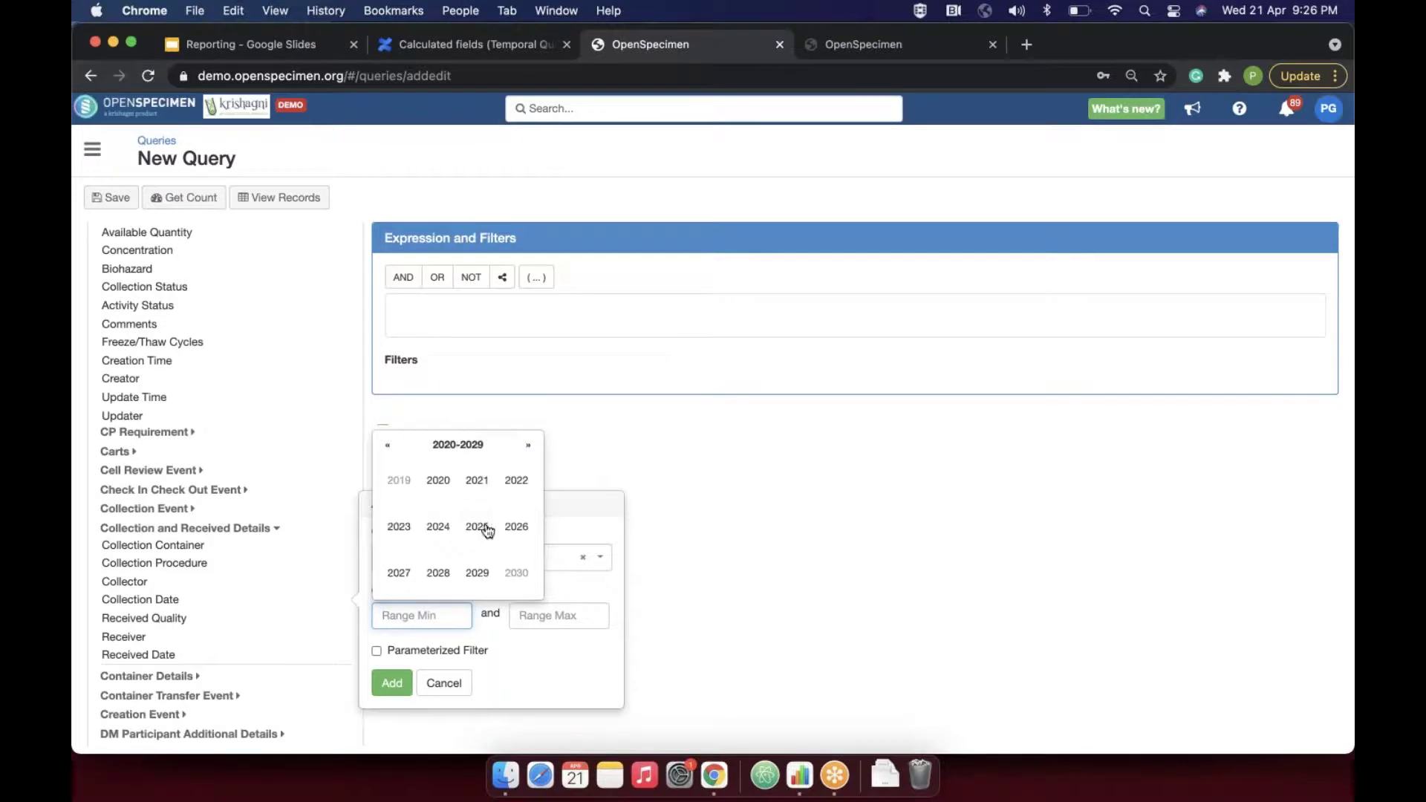
pyautogui.click(440, 481)
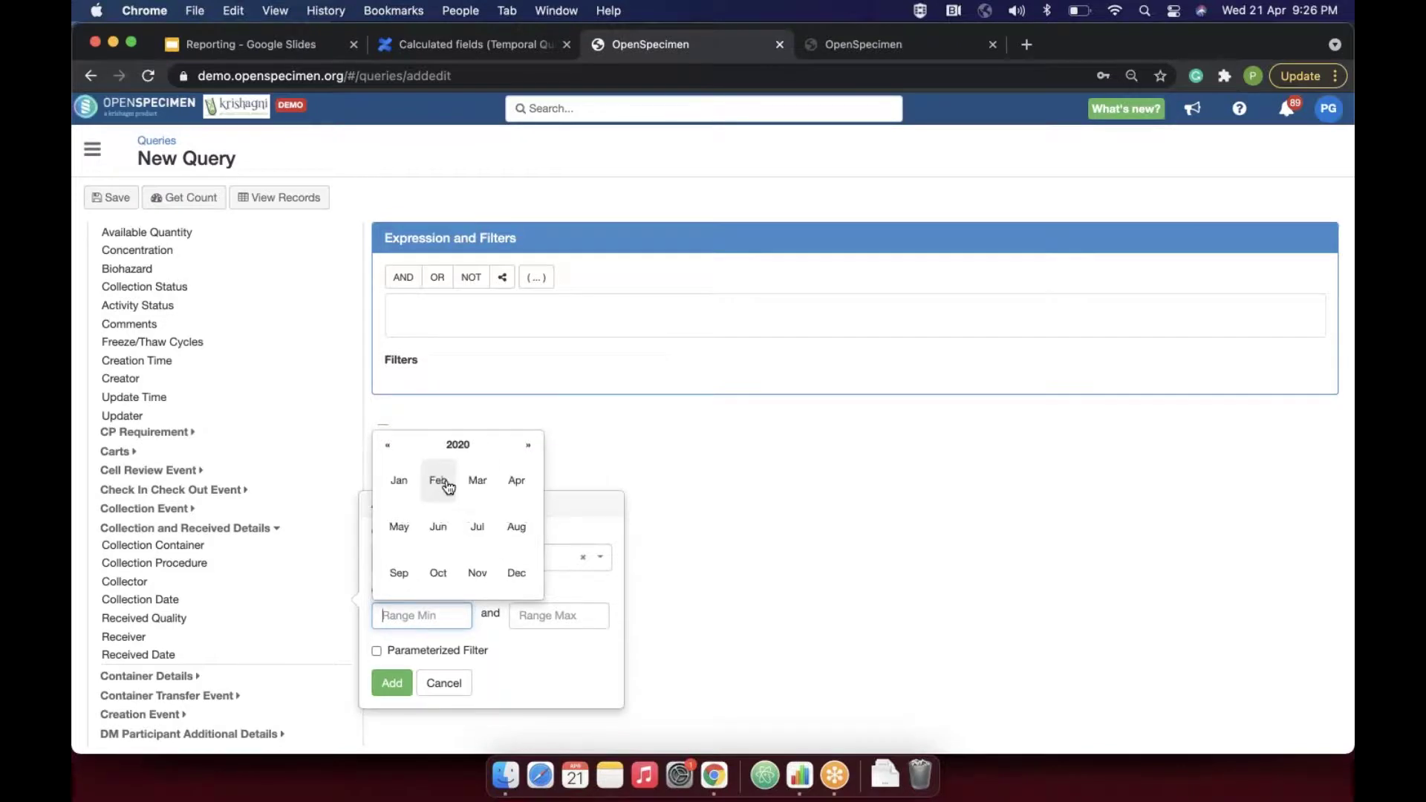
pyautogui.click(399, 480)
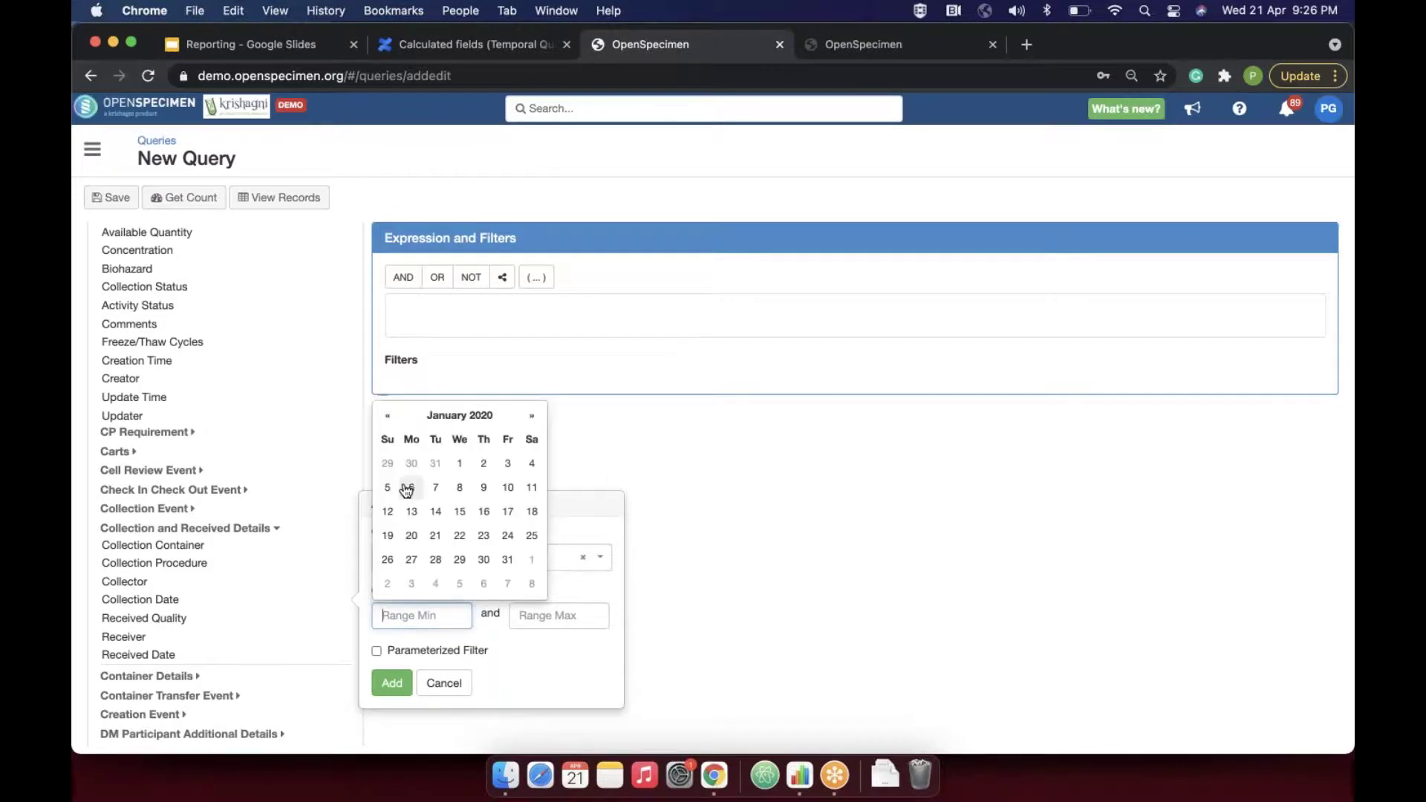
pyautogui.click(459, 462)
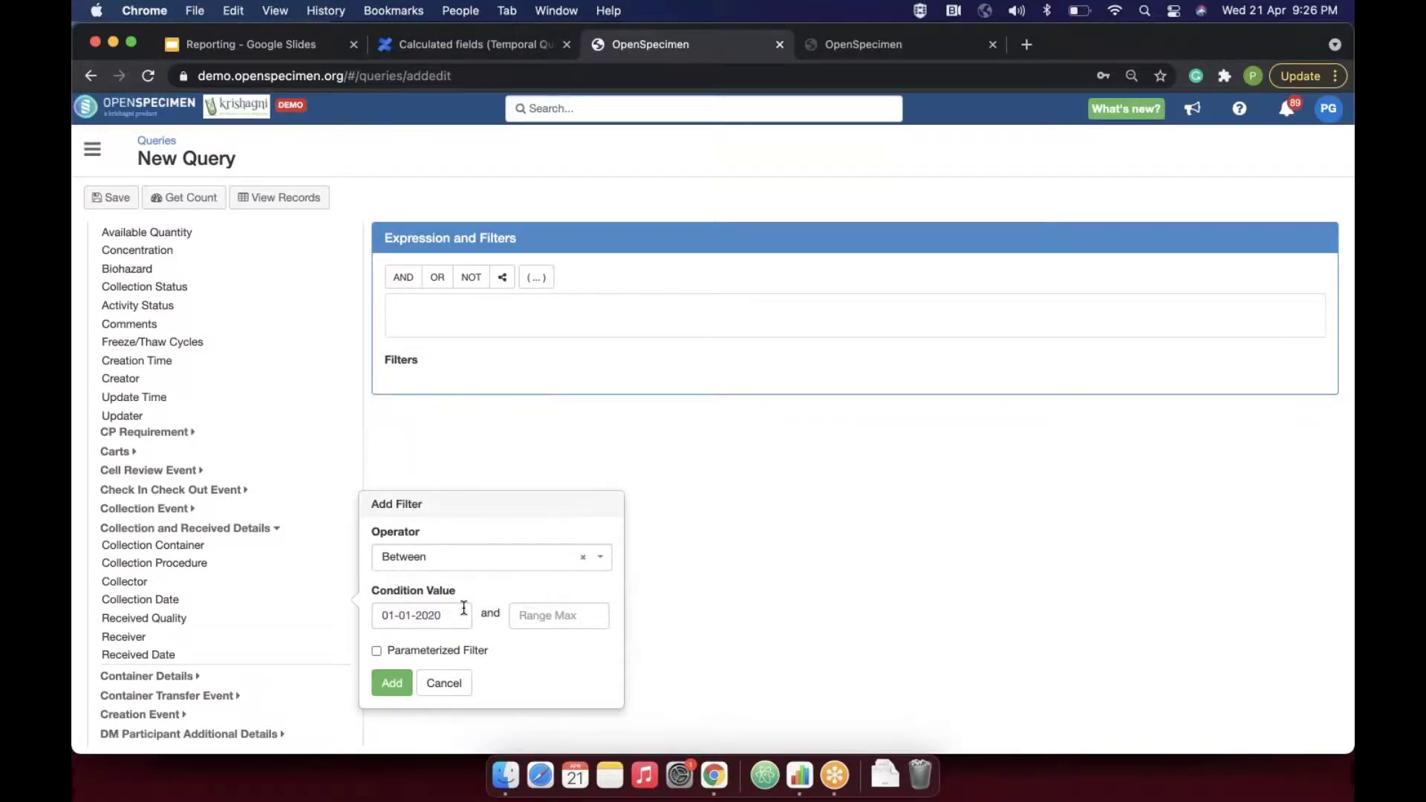
# - Set the maximum of the Collection Date range to 12-31-2020 and add the filter to the query
pyautogui.click(526, 614)
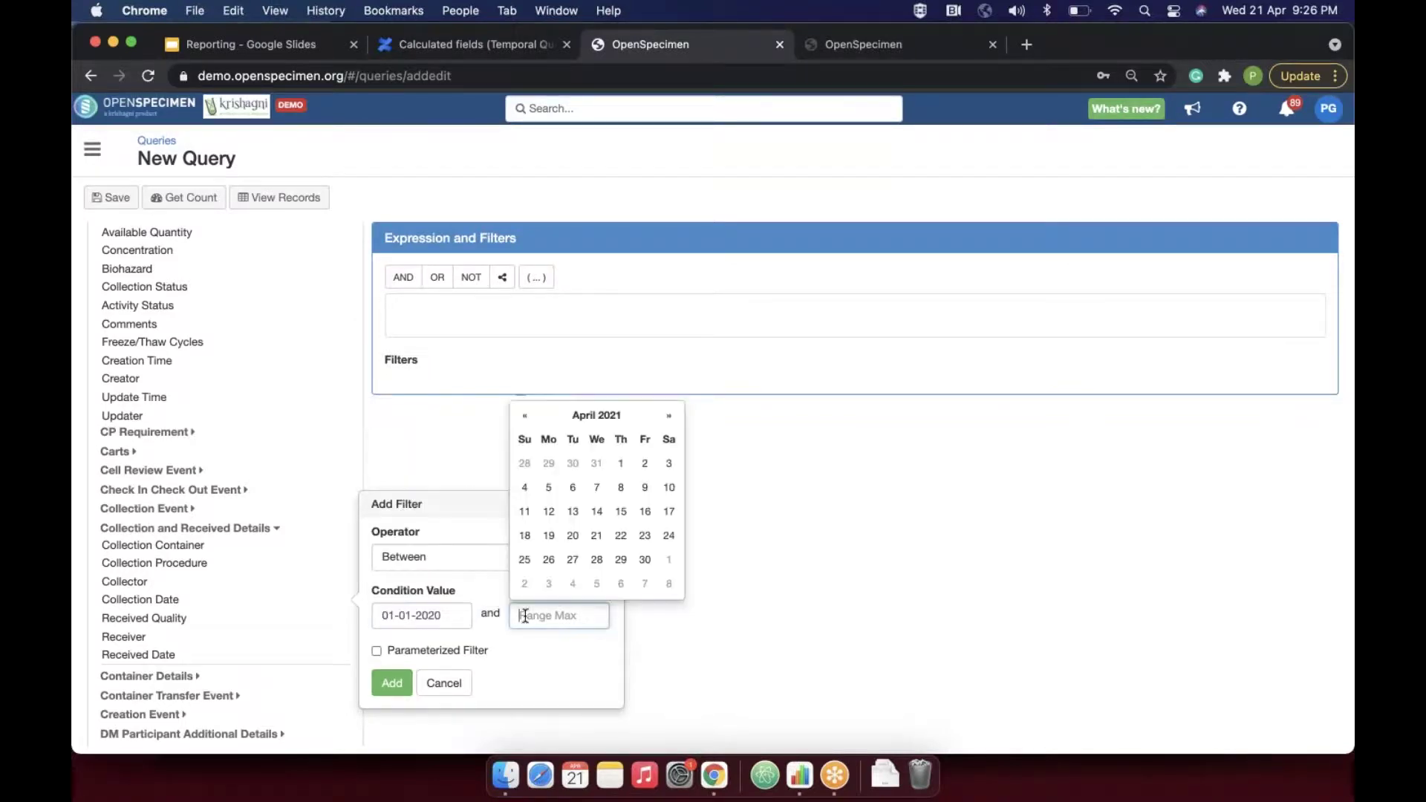
pyautogui.click(598, 429)
pyautogui.click(593, 446)
pyautogui.click(583, 479)
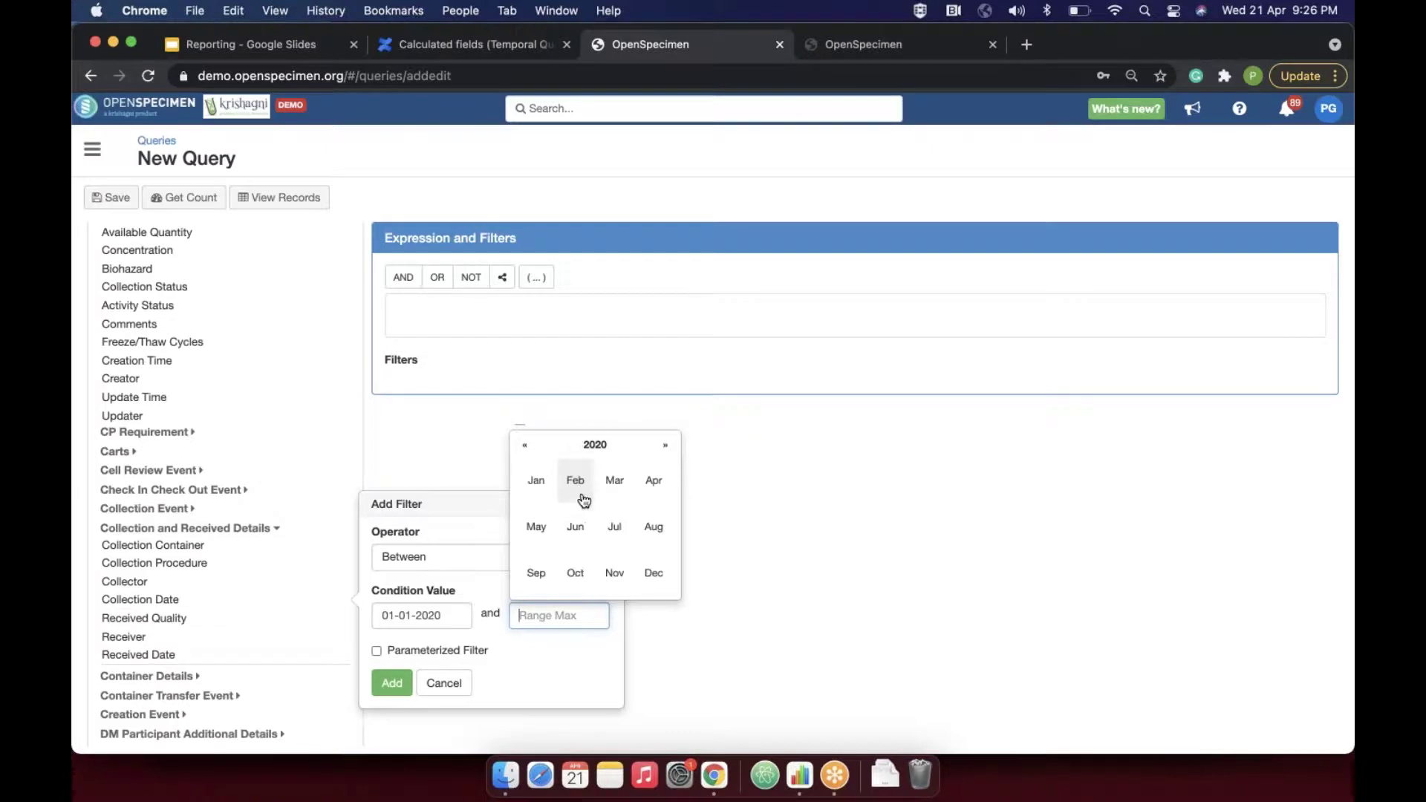
pyautogui.click(652, 573)
pyautogui.click(621, 561)
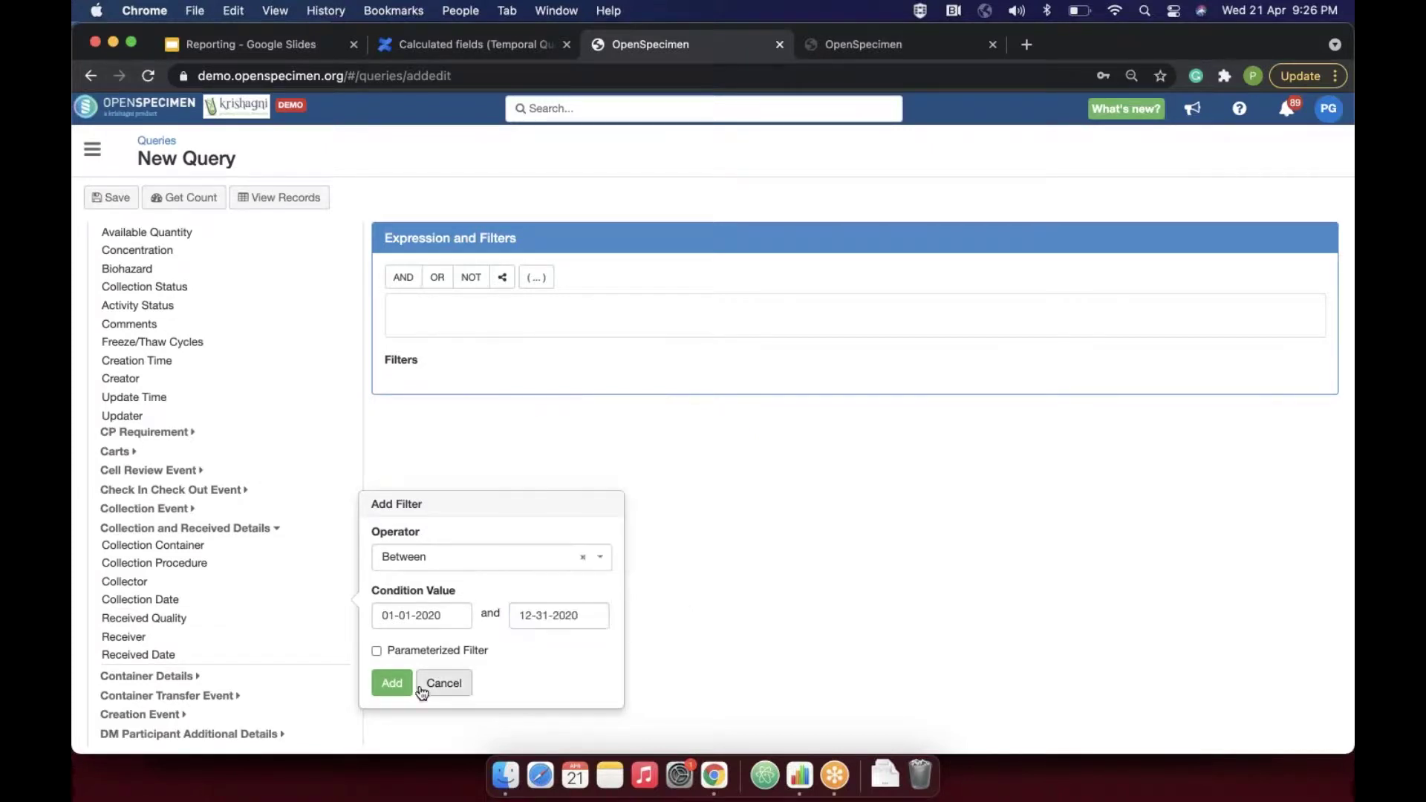
pyautogui.click(397, 681)
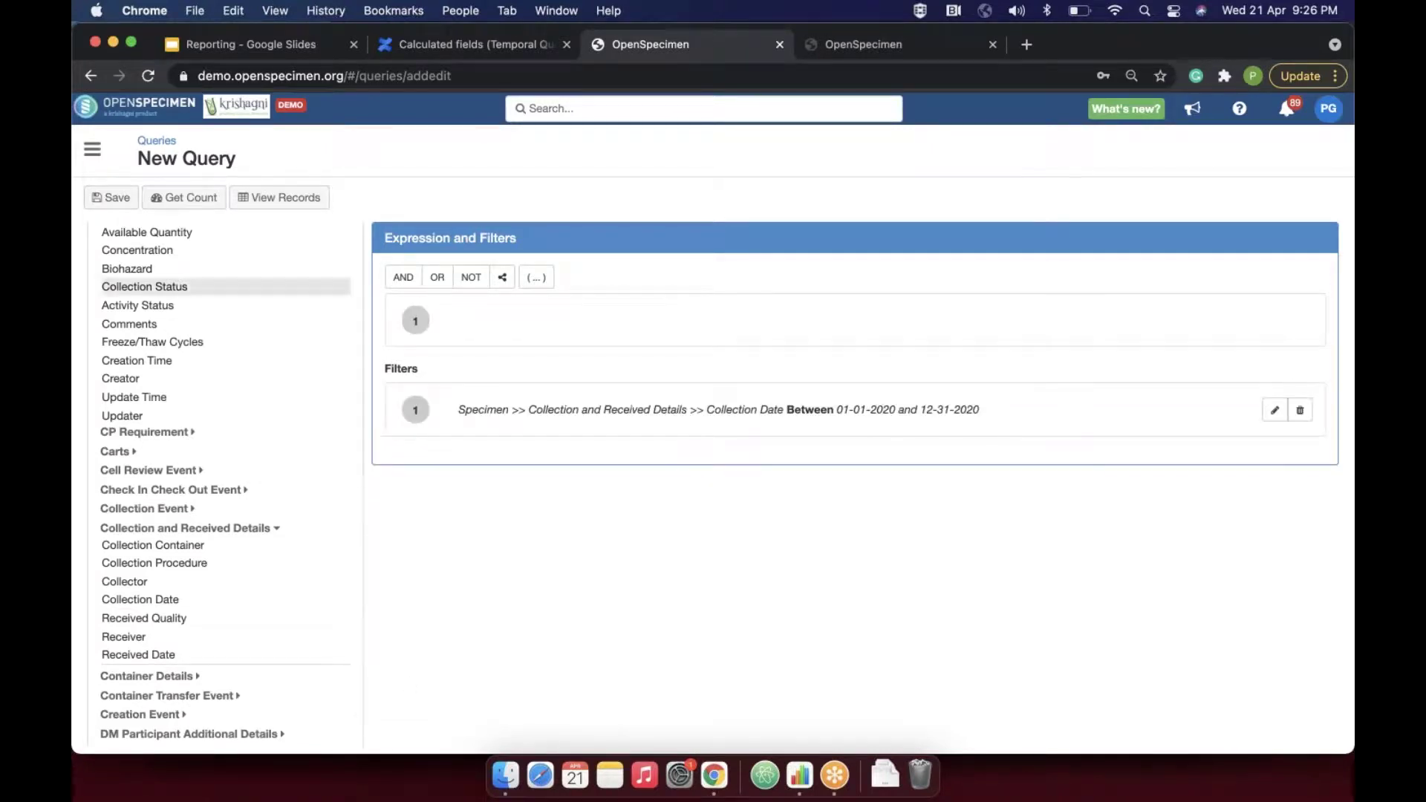
# - Get the counts of participants, visits and specimens matching the collection date filter
pyautogui.click(184, 196)
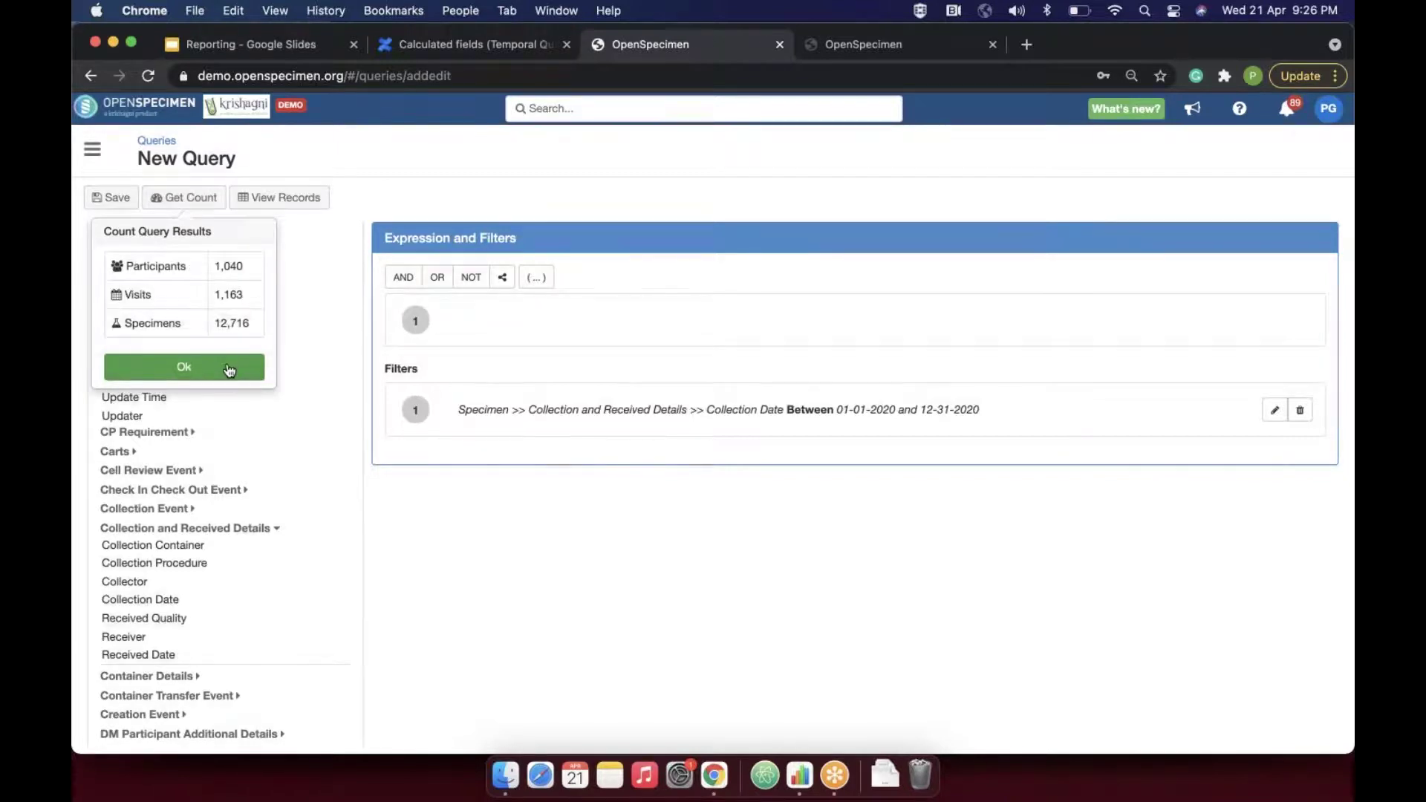
# - Dismiss the count results, restrict the query to the A Demo Longitudinal Study collection protocol and view the matching records
pyautogui.click(230, 369)
pyautogui.scroll(10, 208, 312)
pyautogui.click(197, 274)
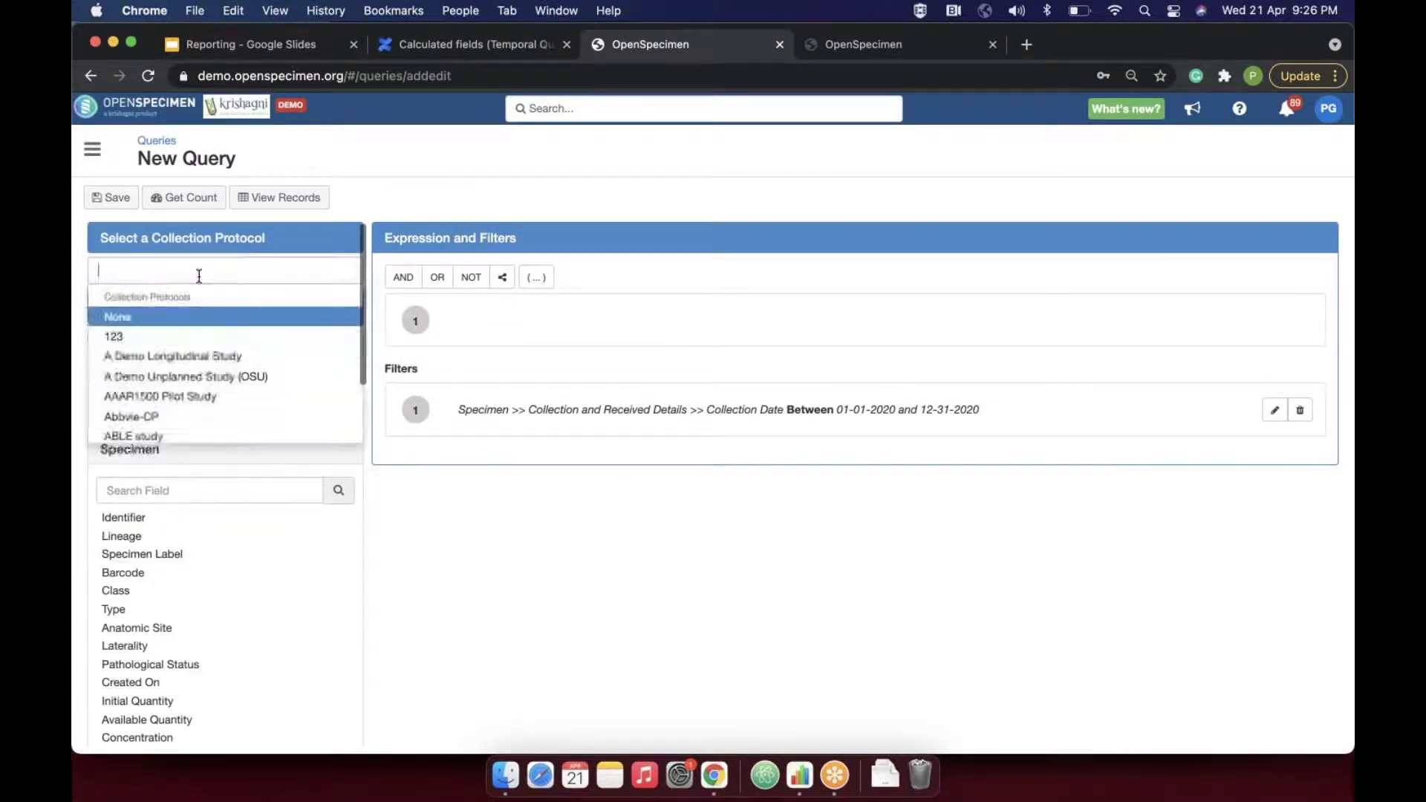
pyautogui.click(197, 355)
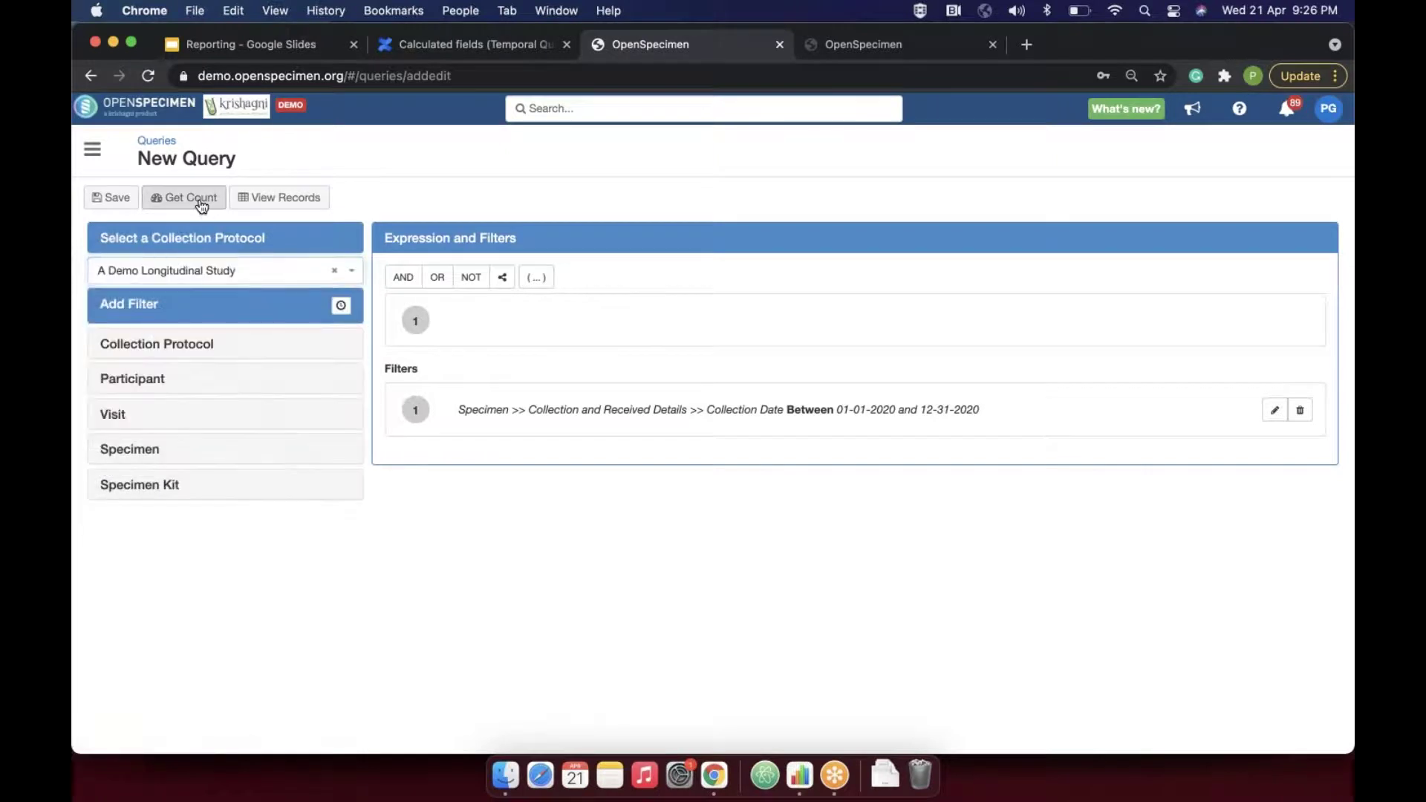
pyautogui.click(273, 204)
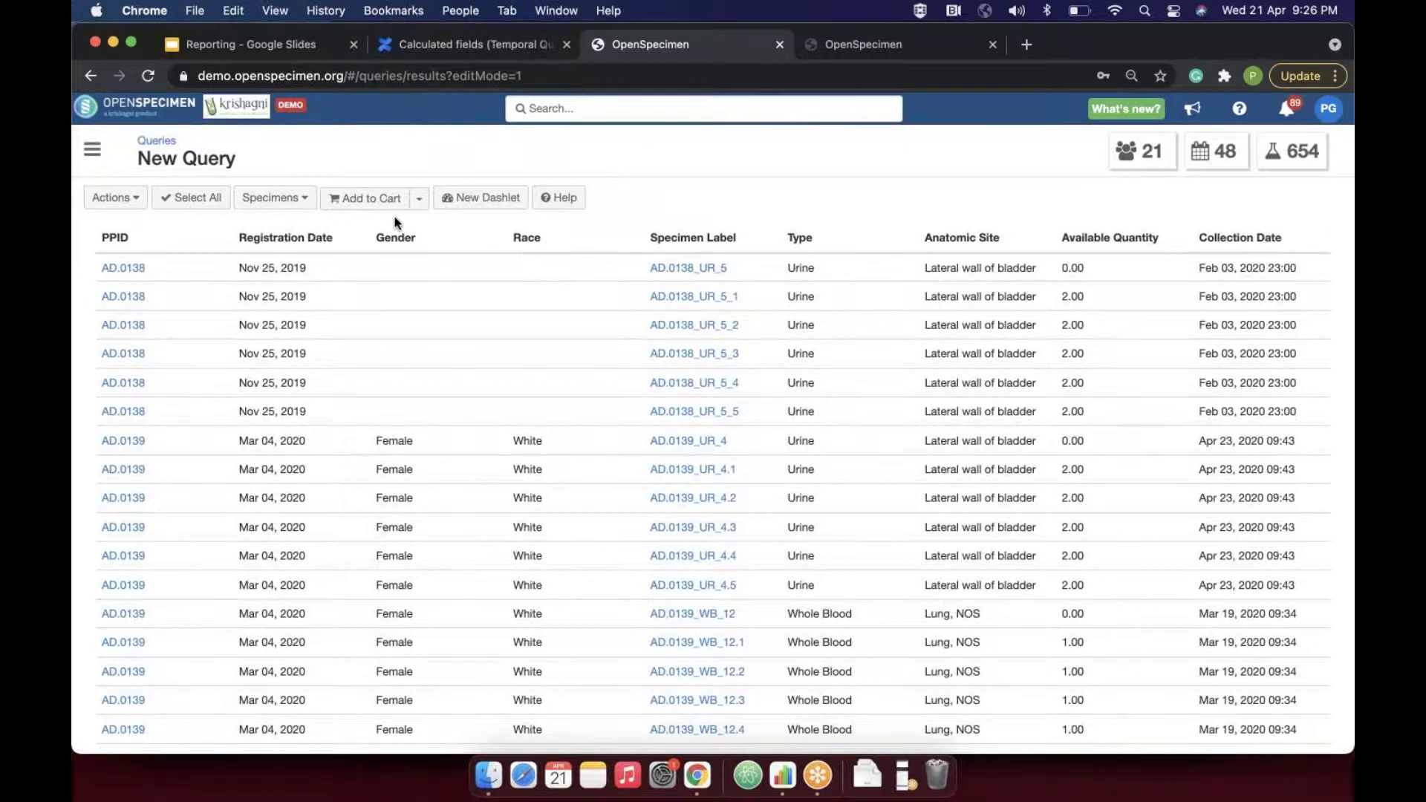
# - Open the results' column settings and keep only Gender among the Participant fields
pyautogui.click(118, 198)
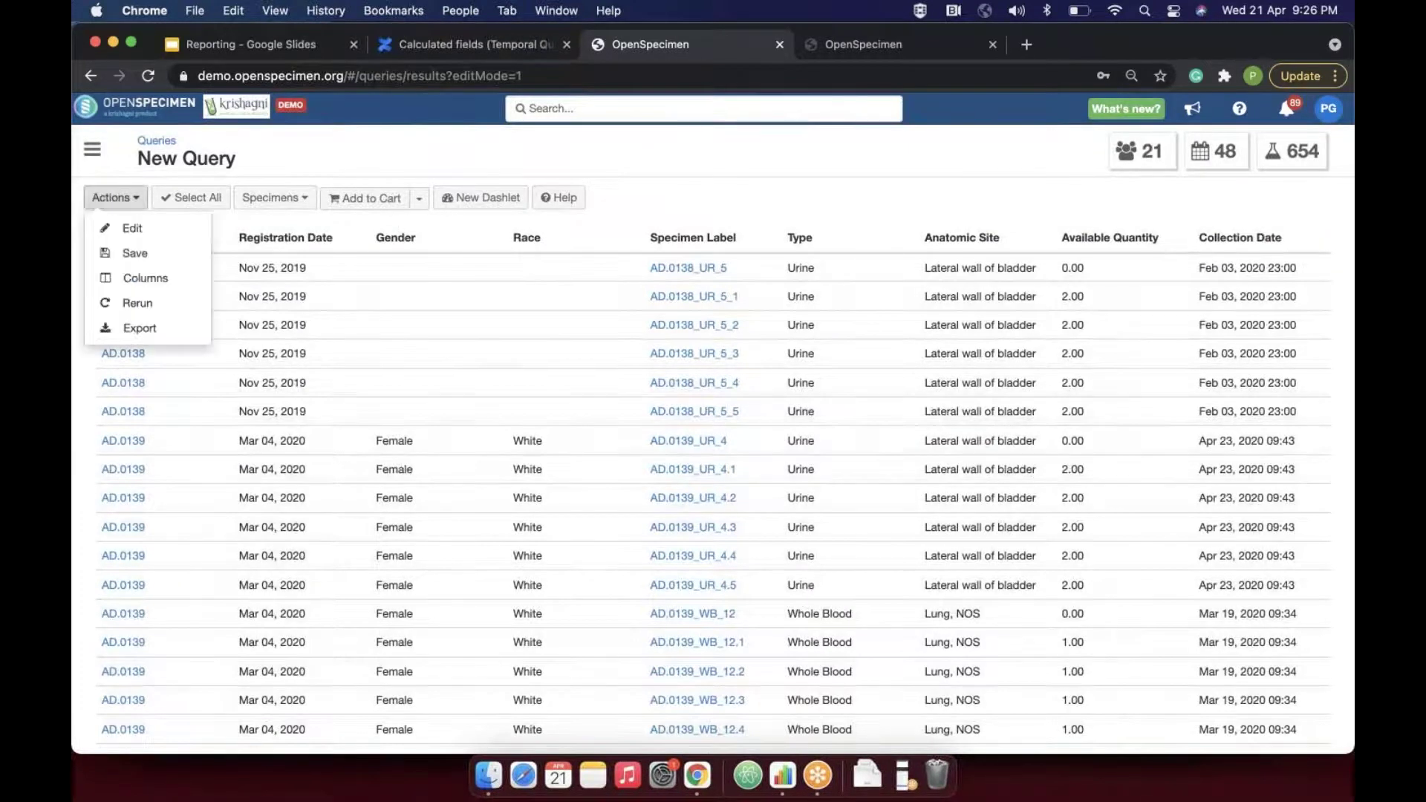
pyautogui.click(145, 279)
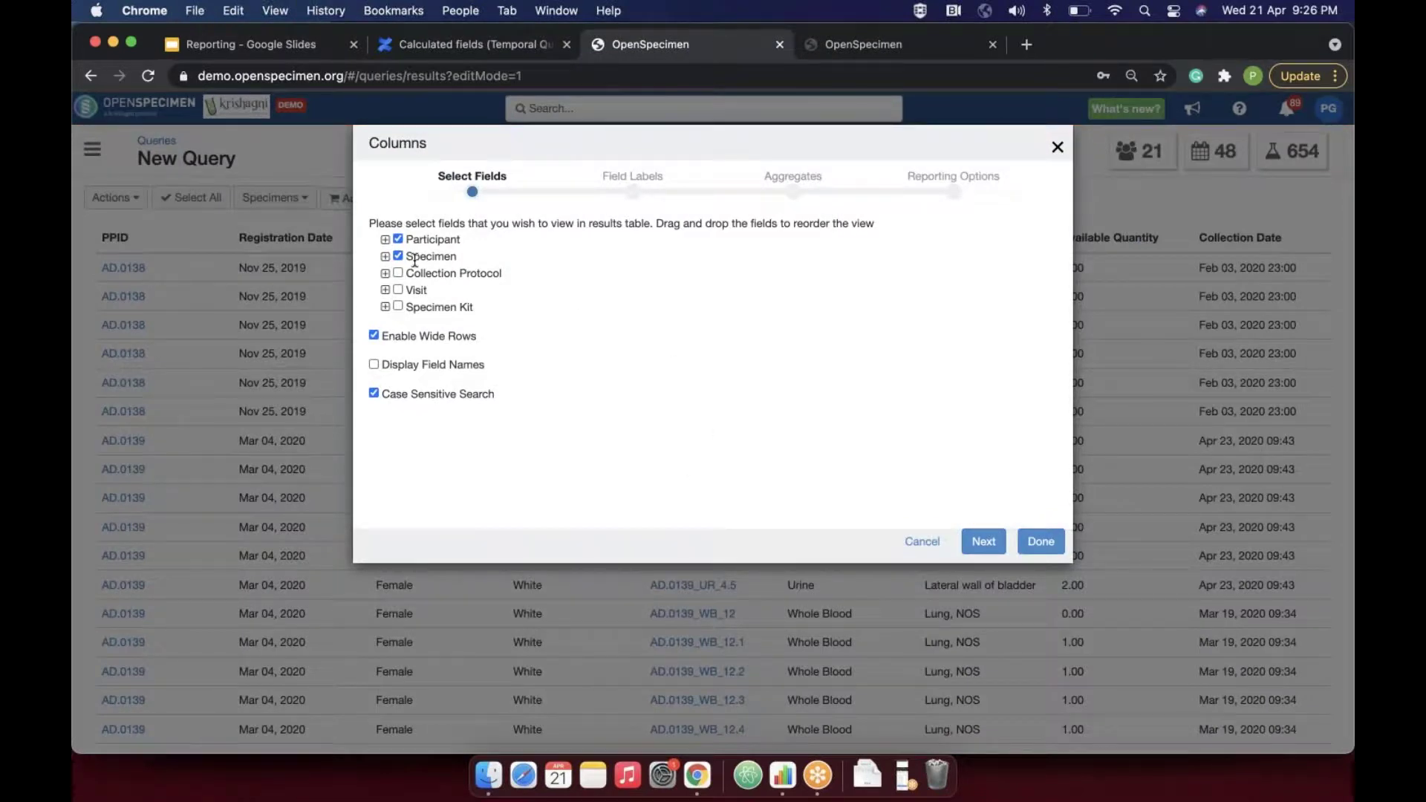
pyautogui.click(385, 240)
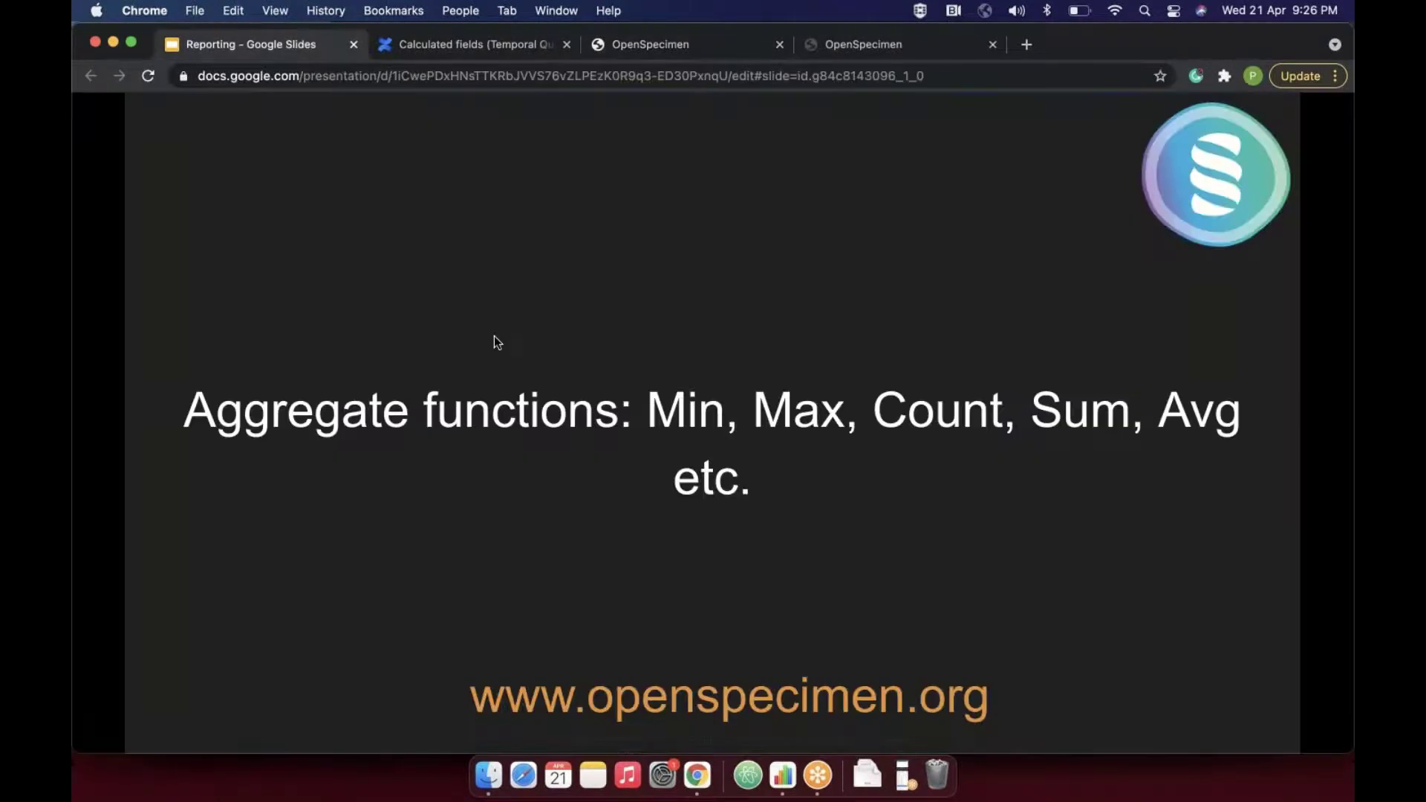
pyautogui.click(508, 350)
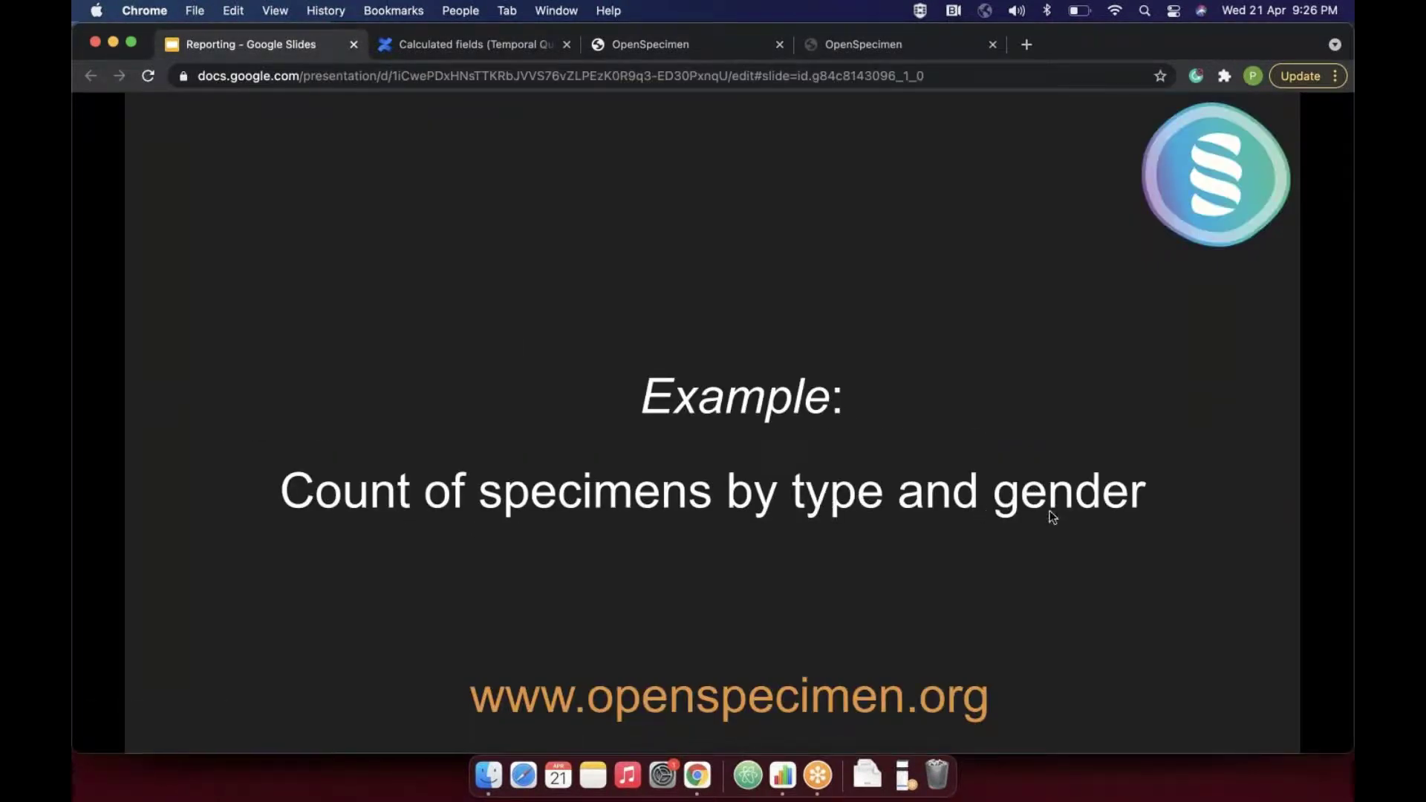
pyautogui.click(652, 46)
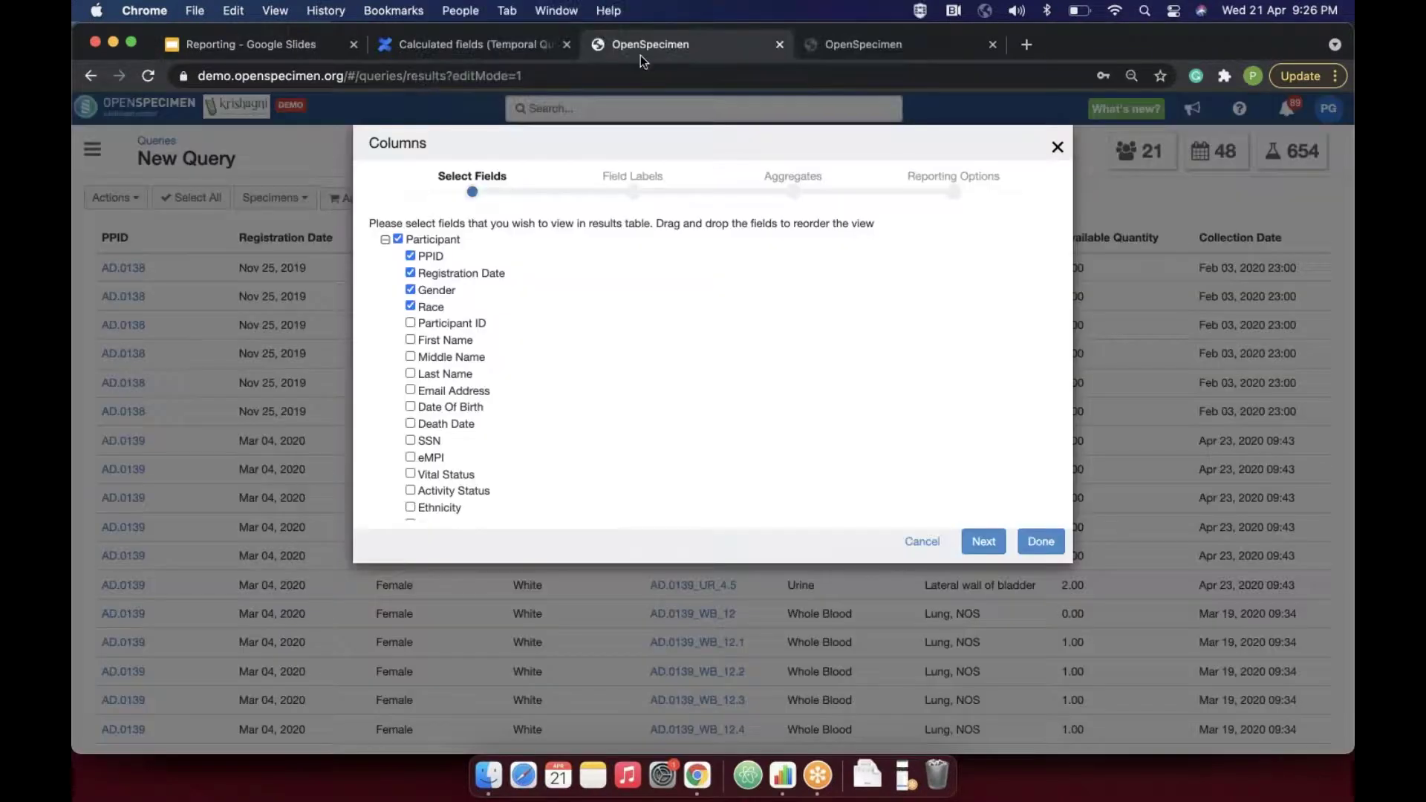
pyautogui.click(410, 274)
pyautogui.click(385, 239)
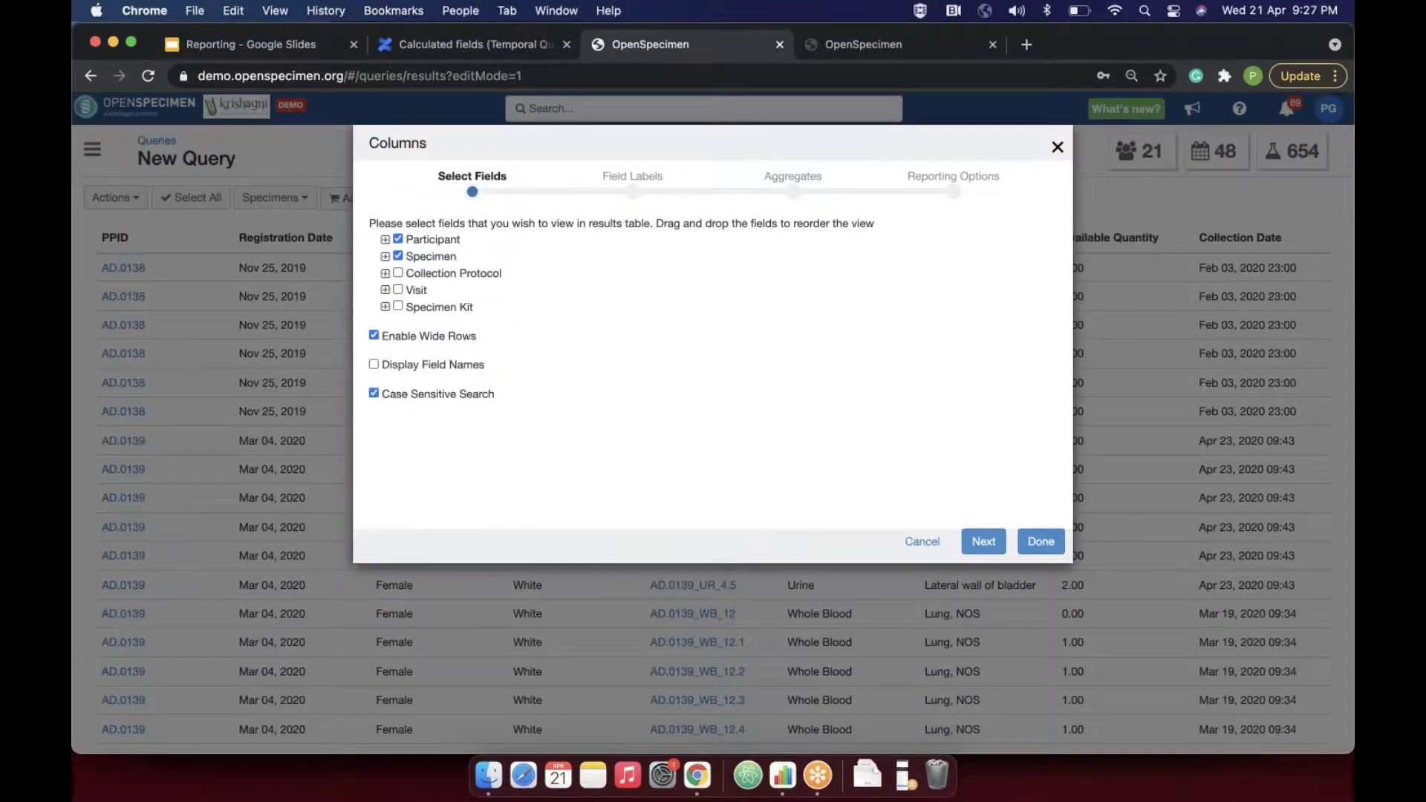
# - Keep Type and add Identifier among the Specimen fields, removing Specimen Label, Anatomic Site, Available Quantity and Collection and Received Details
pyautogui.click(384, 256)
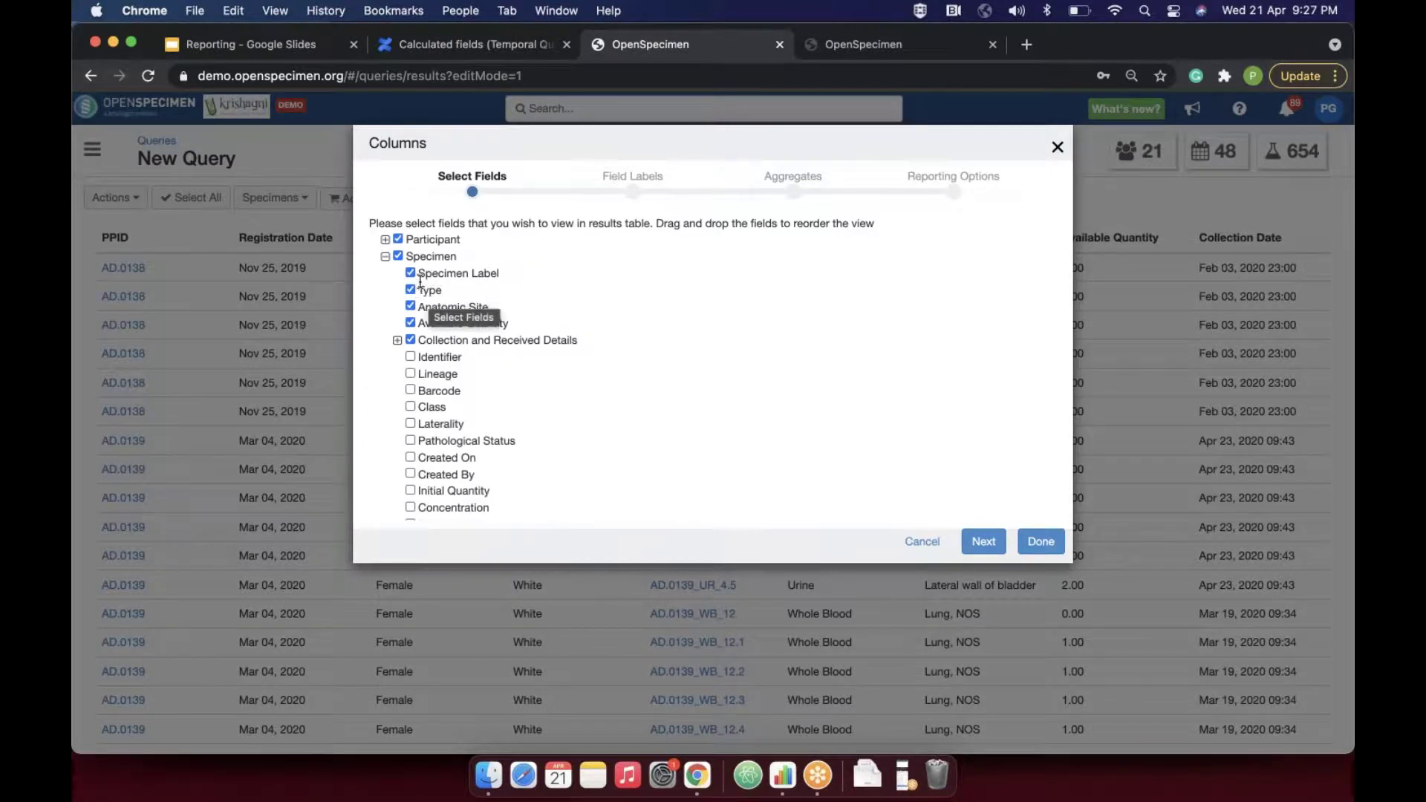
pyautogui.click(410, 273)
pyautogui.click(410, 357)
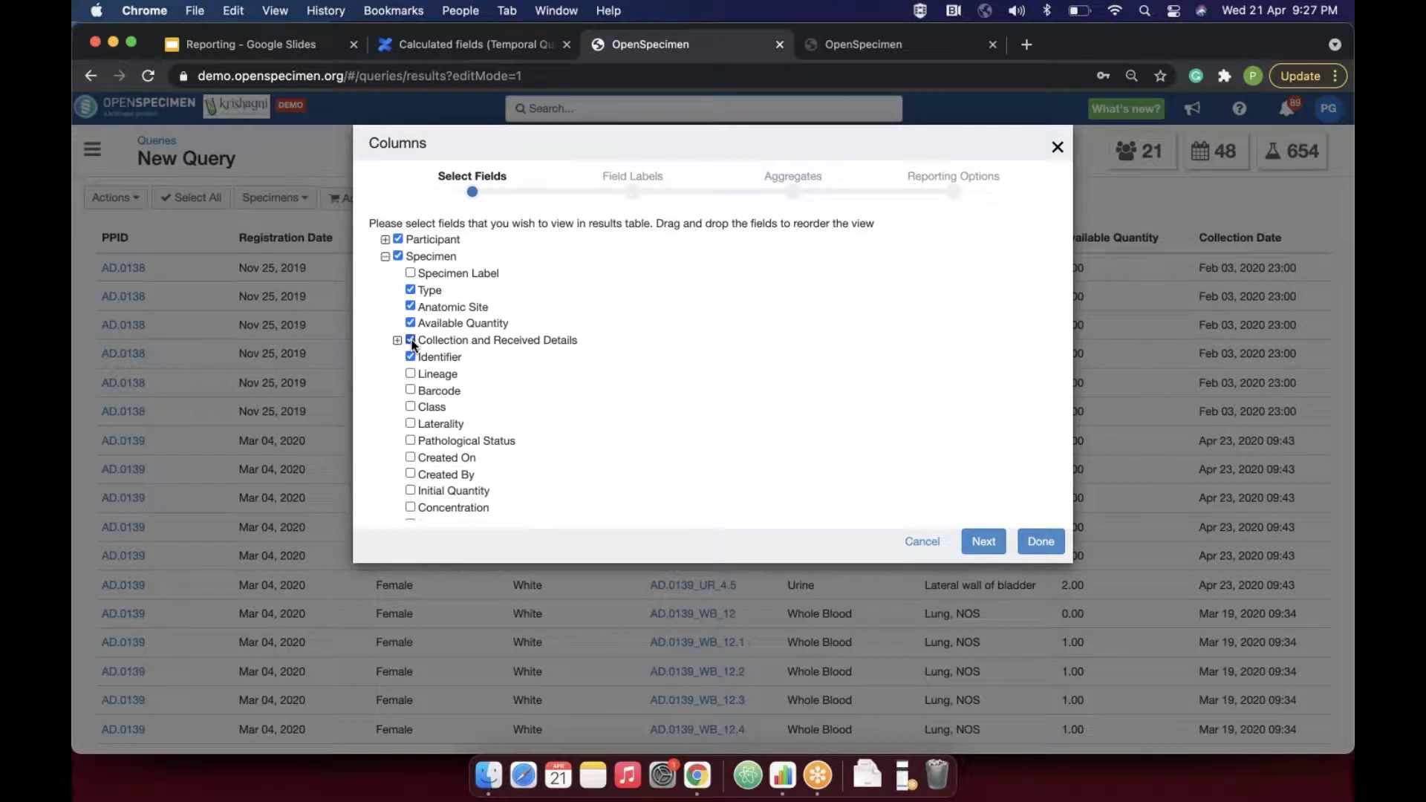
pyautogui.click(410, 340)
pyautogui.click(409, 322)
pyautogui.click(410, 306)
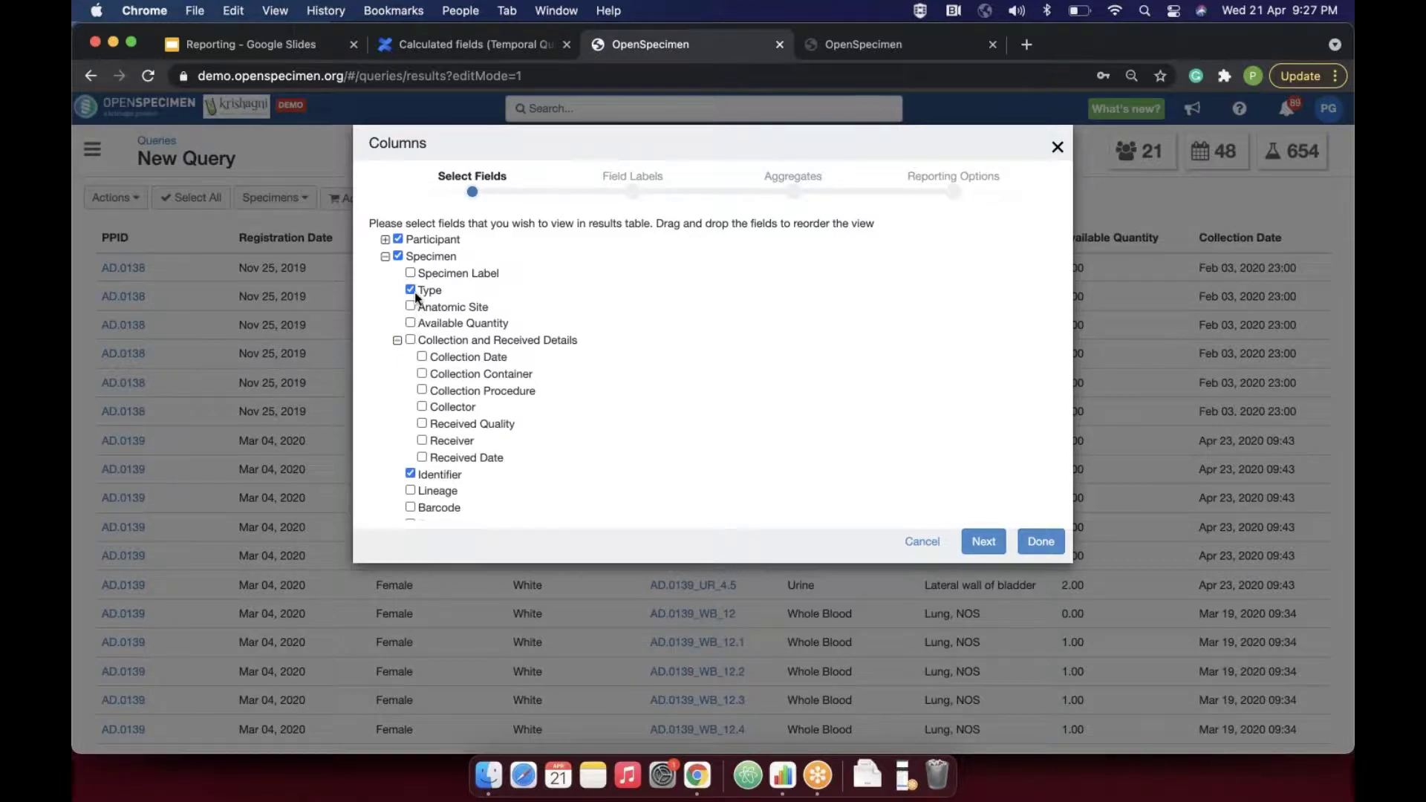
# - Keep the default field labels and add a Count aggregate on Specimen Identifier, labelled "Specimen Count"
pyautogui.click(983, 540)
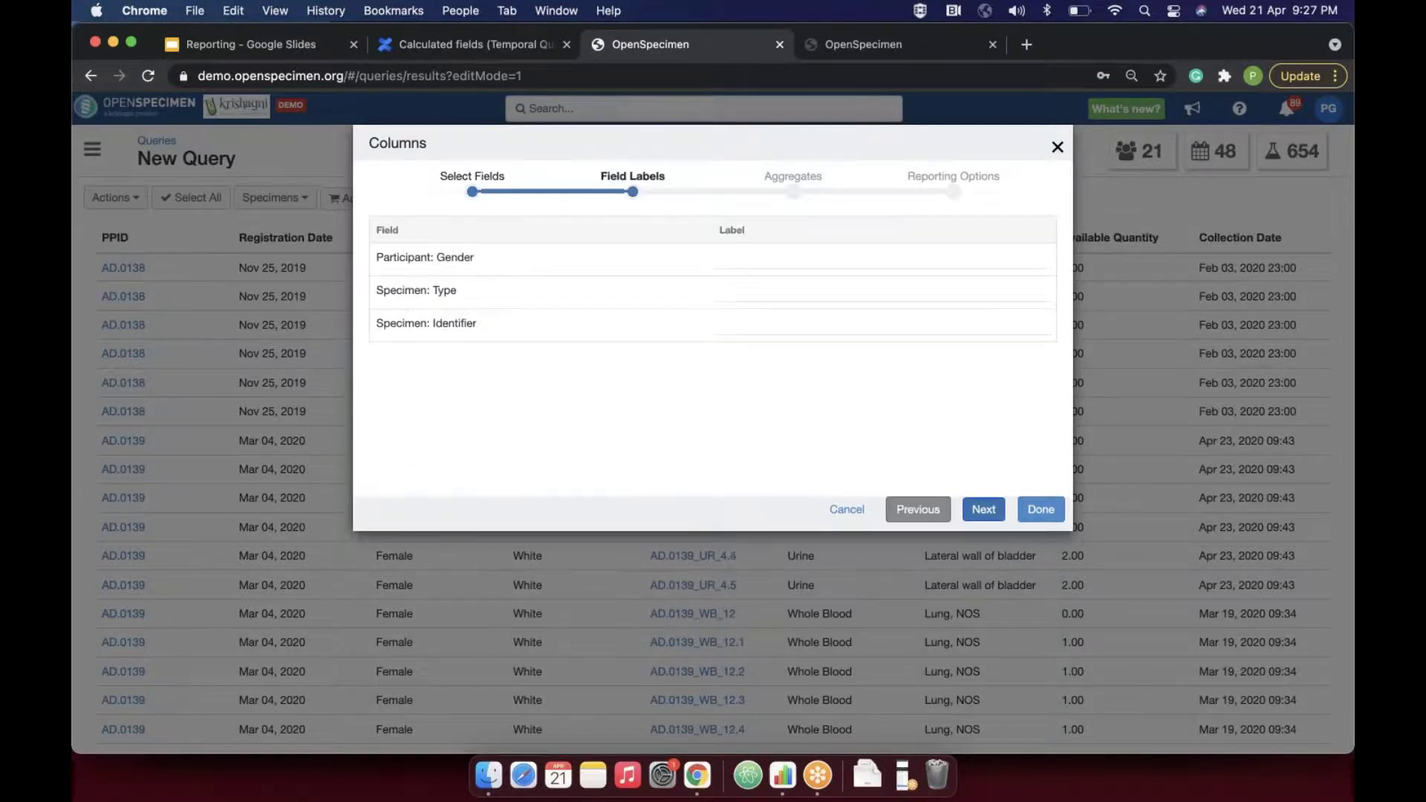
pyautogui.click(981, 511)
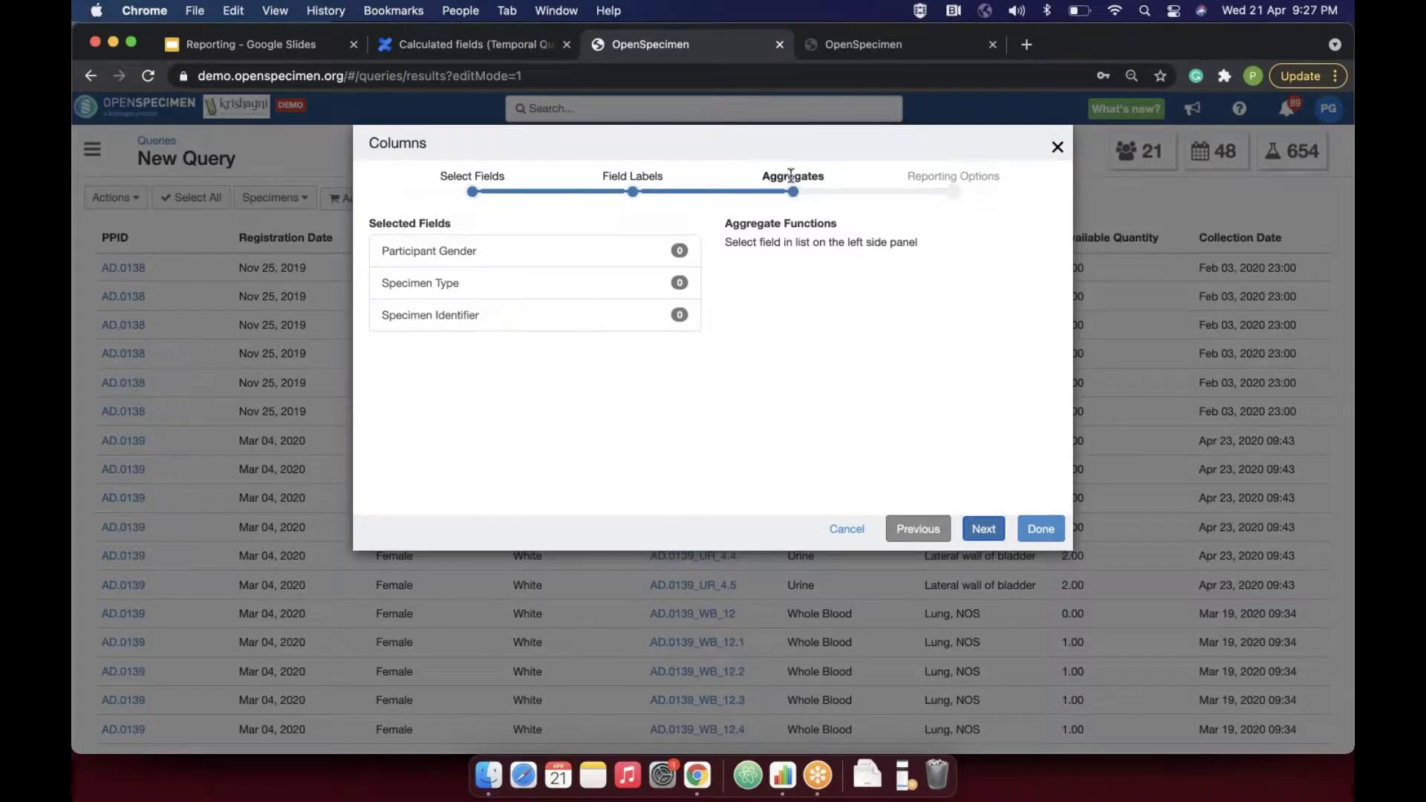
pyautogui.click(488, 325)
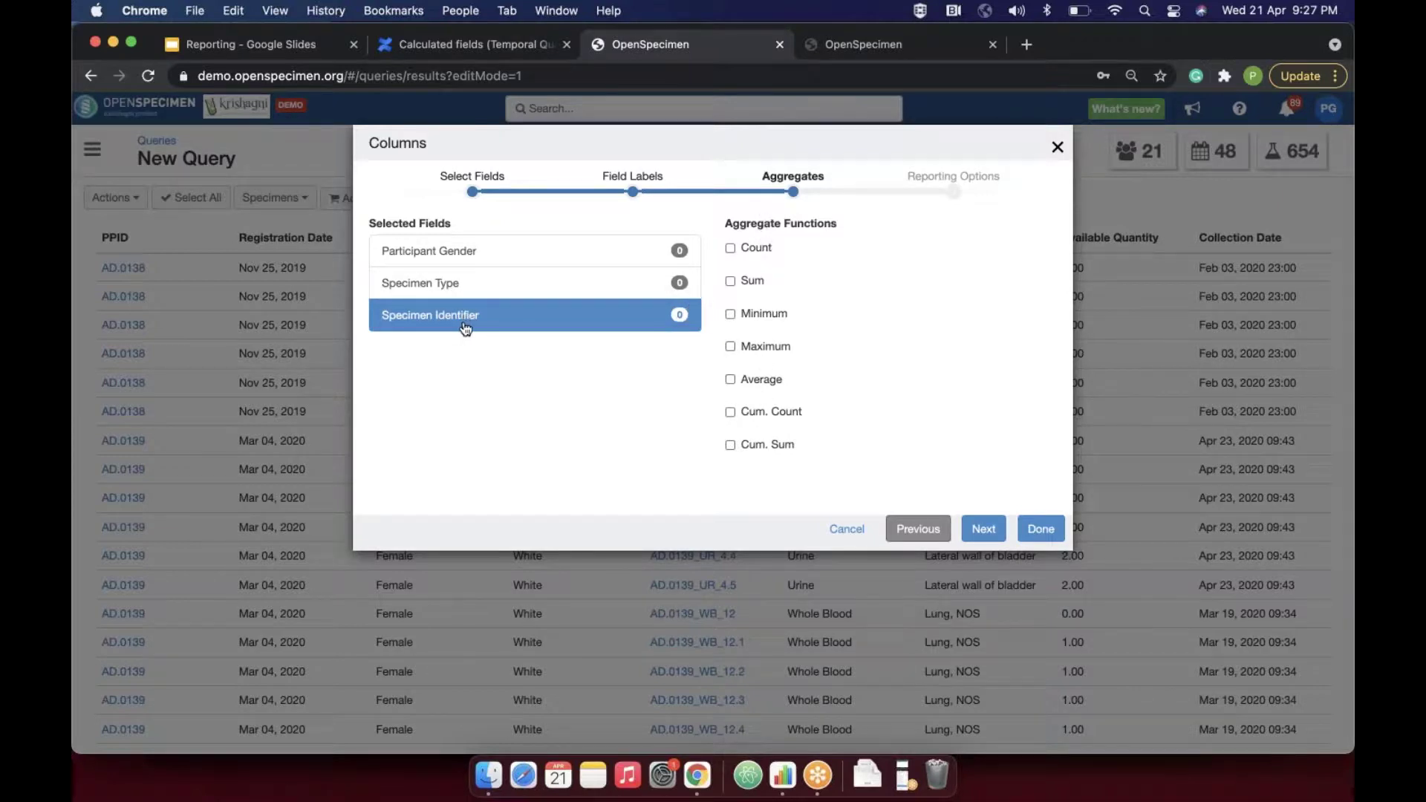
pyautogui.click(730, 247)
pyautogui.doubleClick(876, 248)
pyautogui.write('Specimen Count')
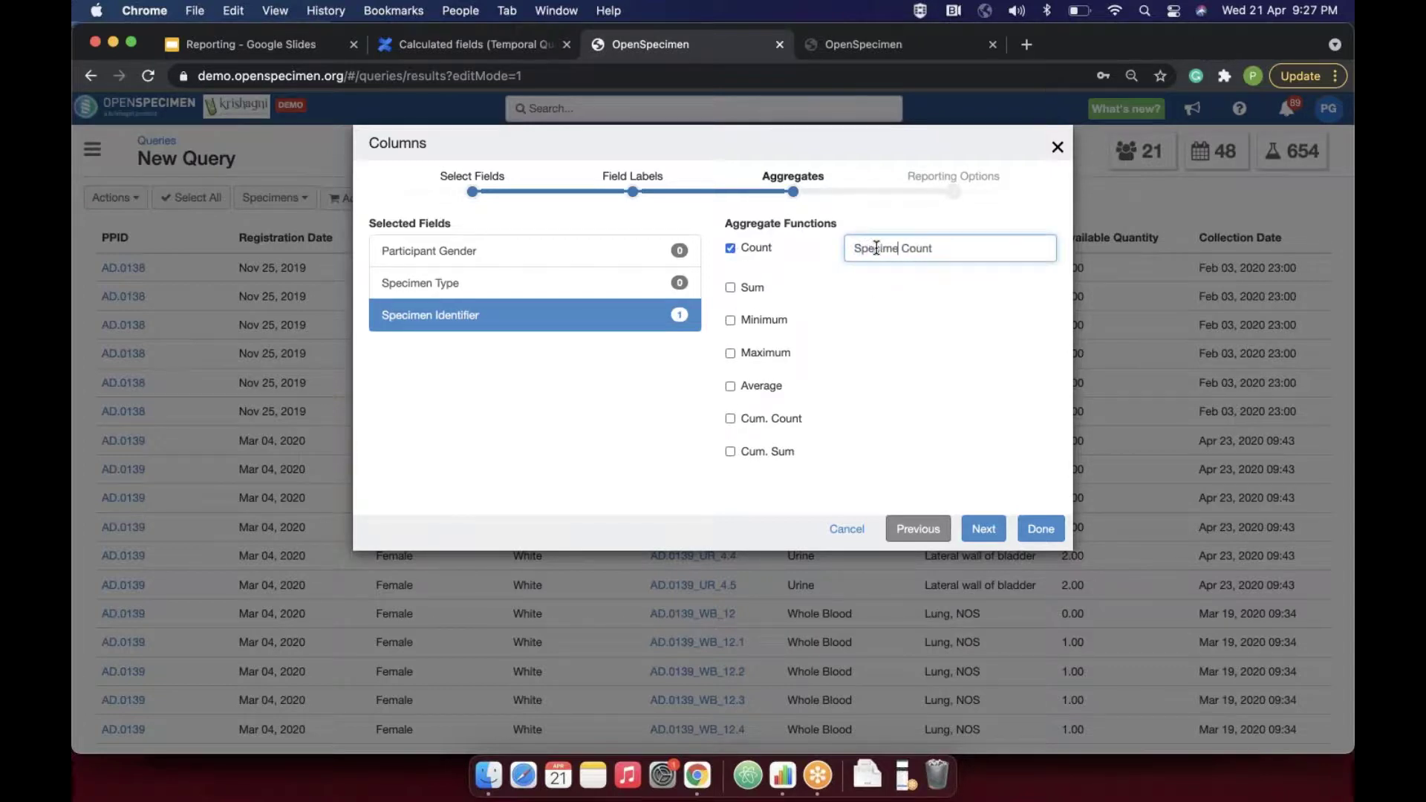
# - Set the report type to Pivot Table with Participant: Gender as the row field
pyautogui.click(983, 528)
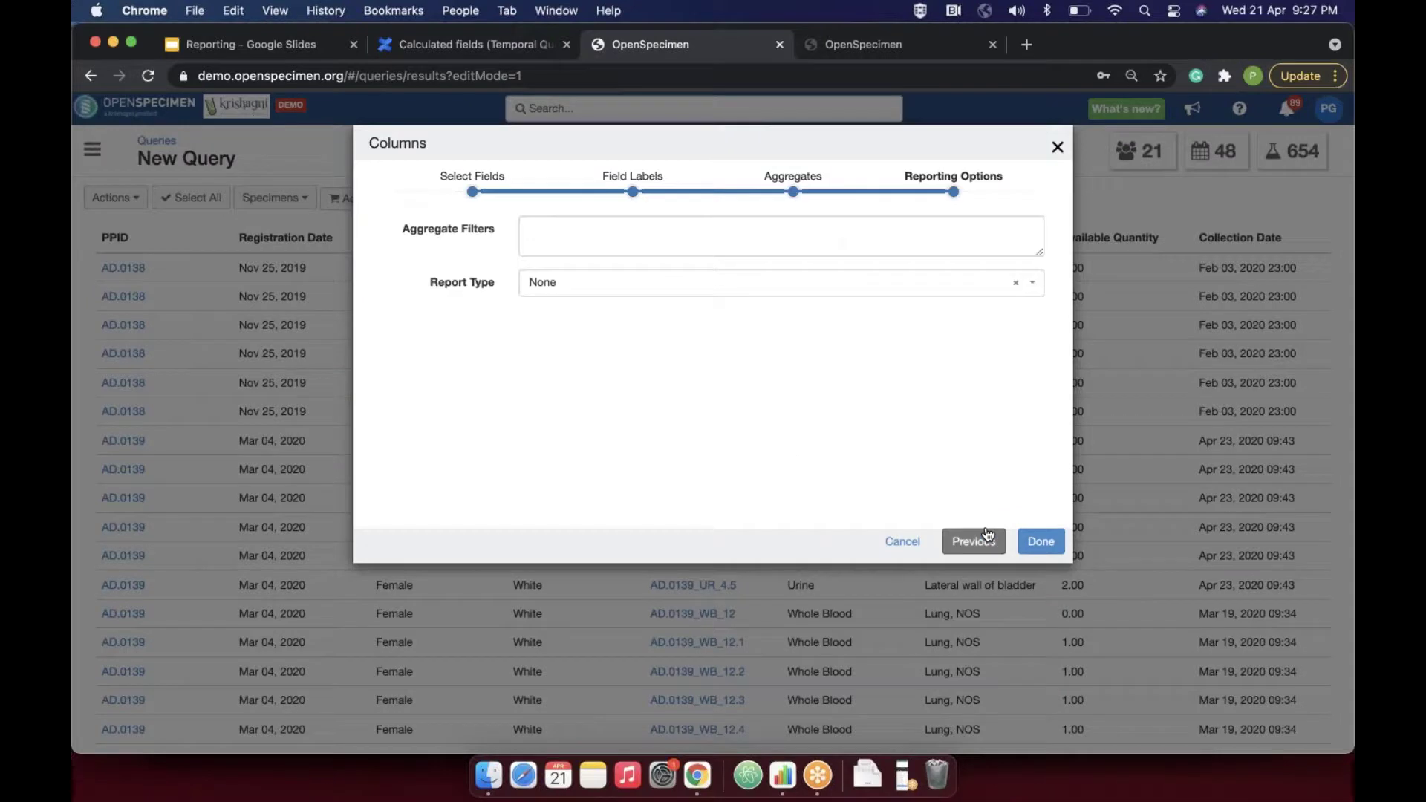
pyautogui.click(569, 290)
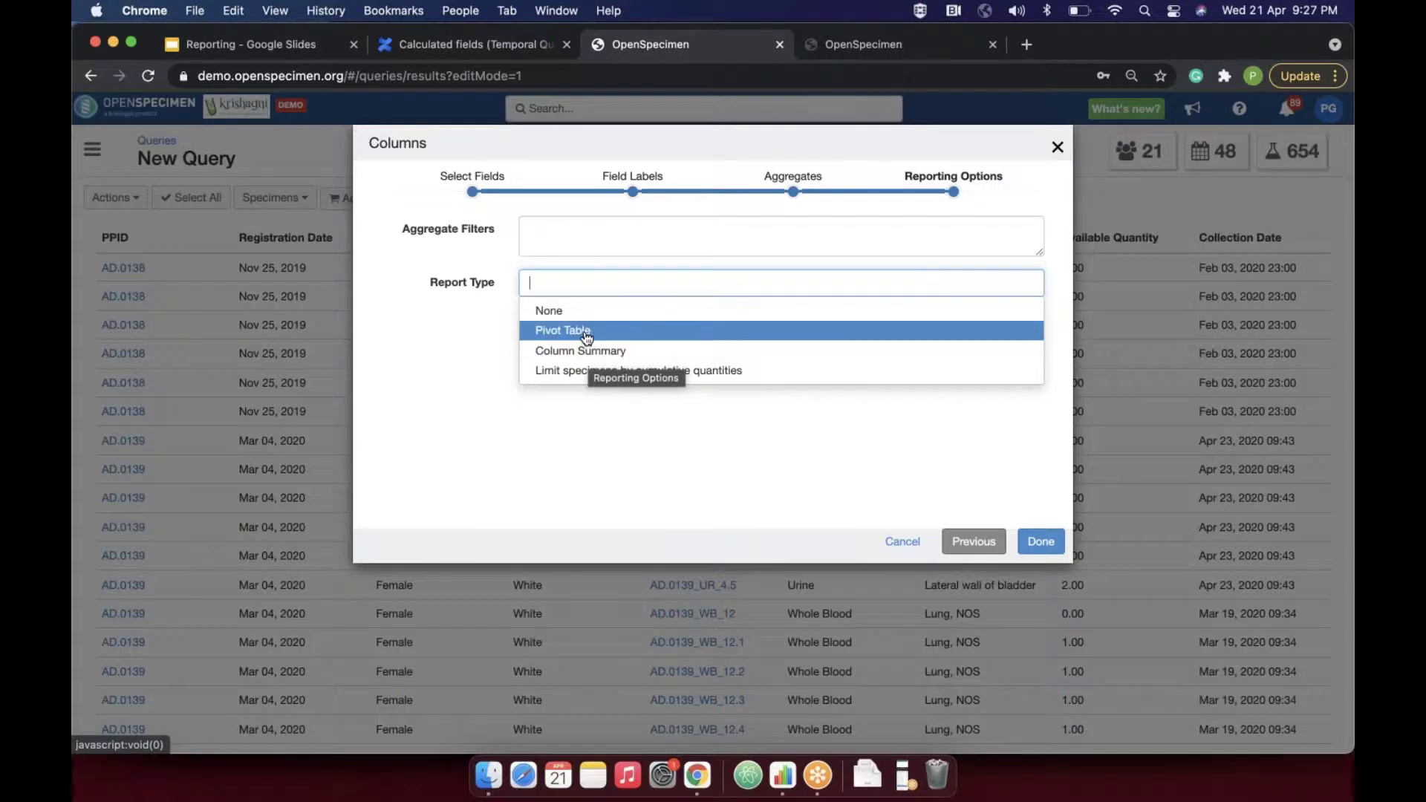
pyautogui.click(582, 330)
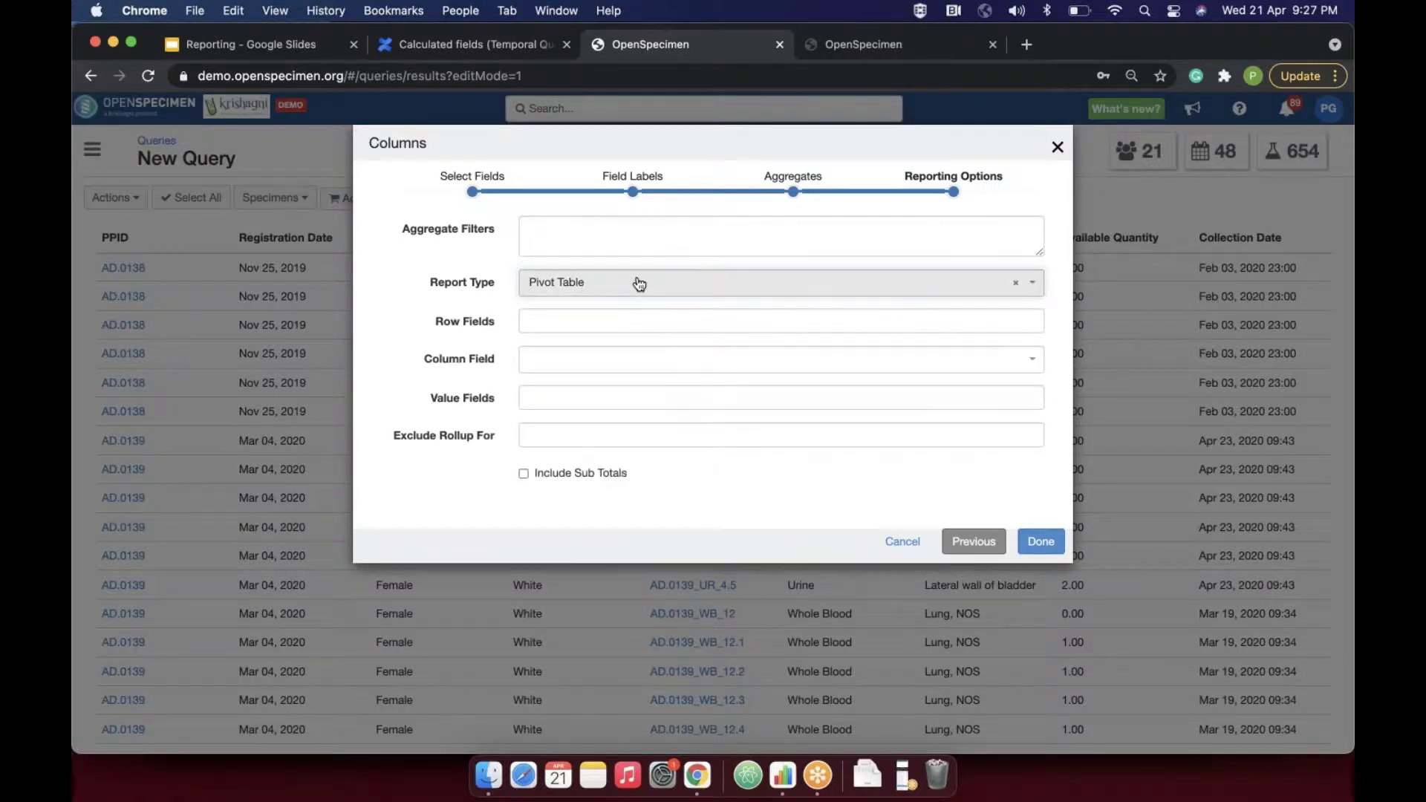
pyautogui.click(600, 321)
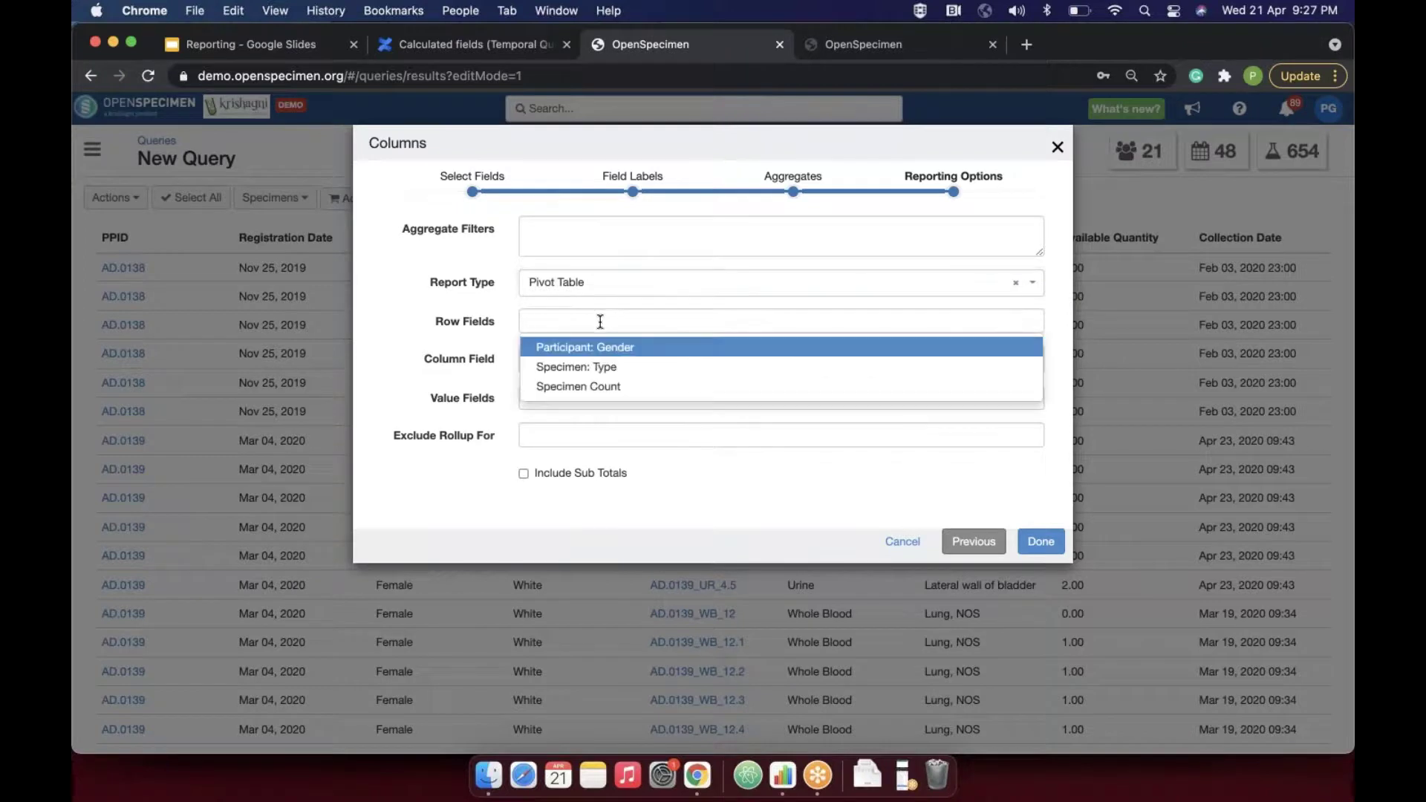
pyautogui.click(600, 349)
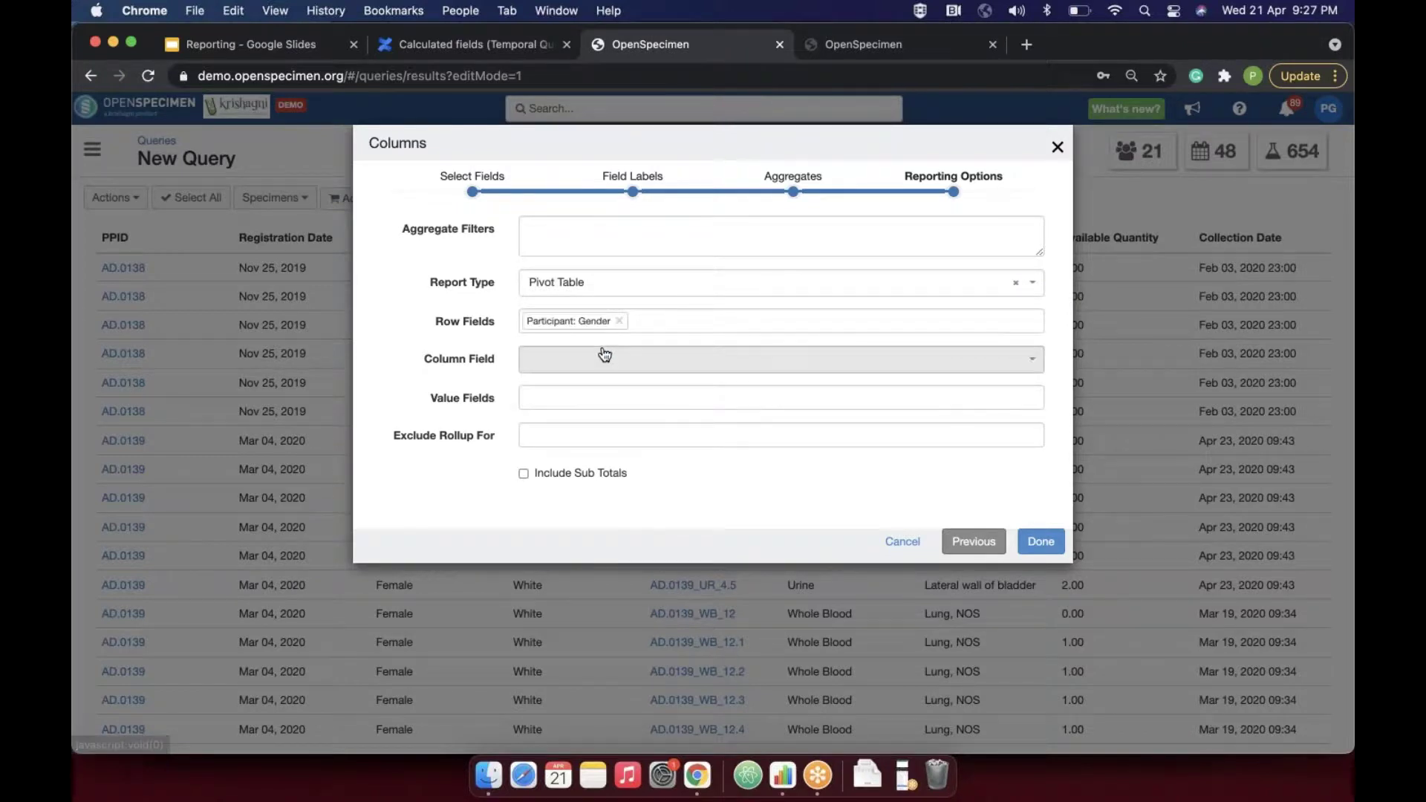
# - Set Specimen: Type as the pivot's column field and Specimen Count as its value field, and generate the report
pyautogui.click(601, 360)
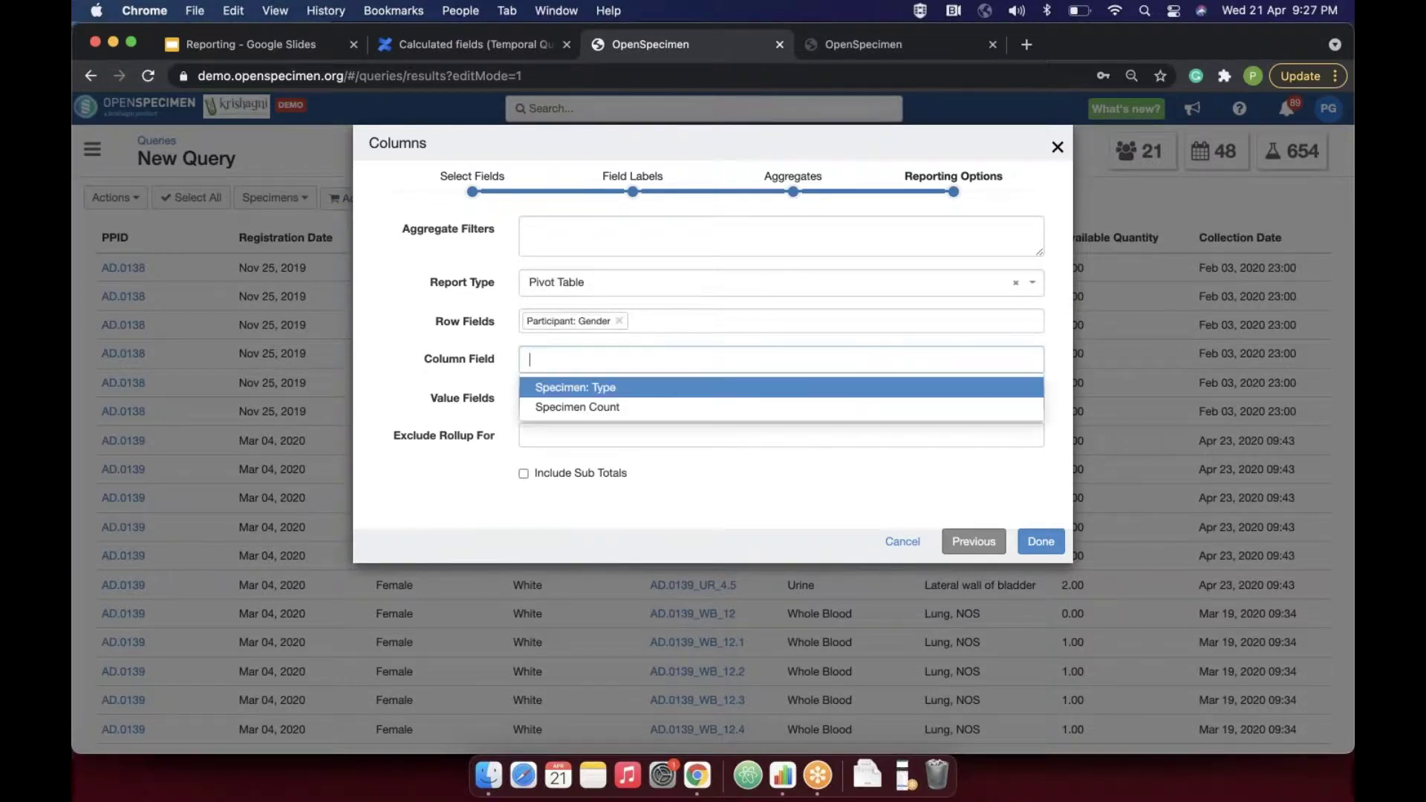
pyautogui.click(608, 389)
pyautogui.click(601, 399)
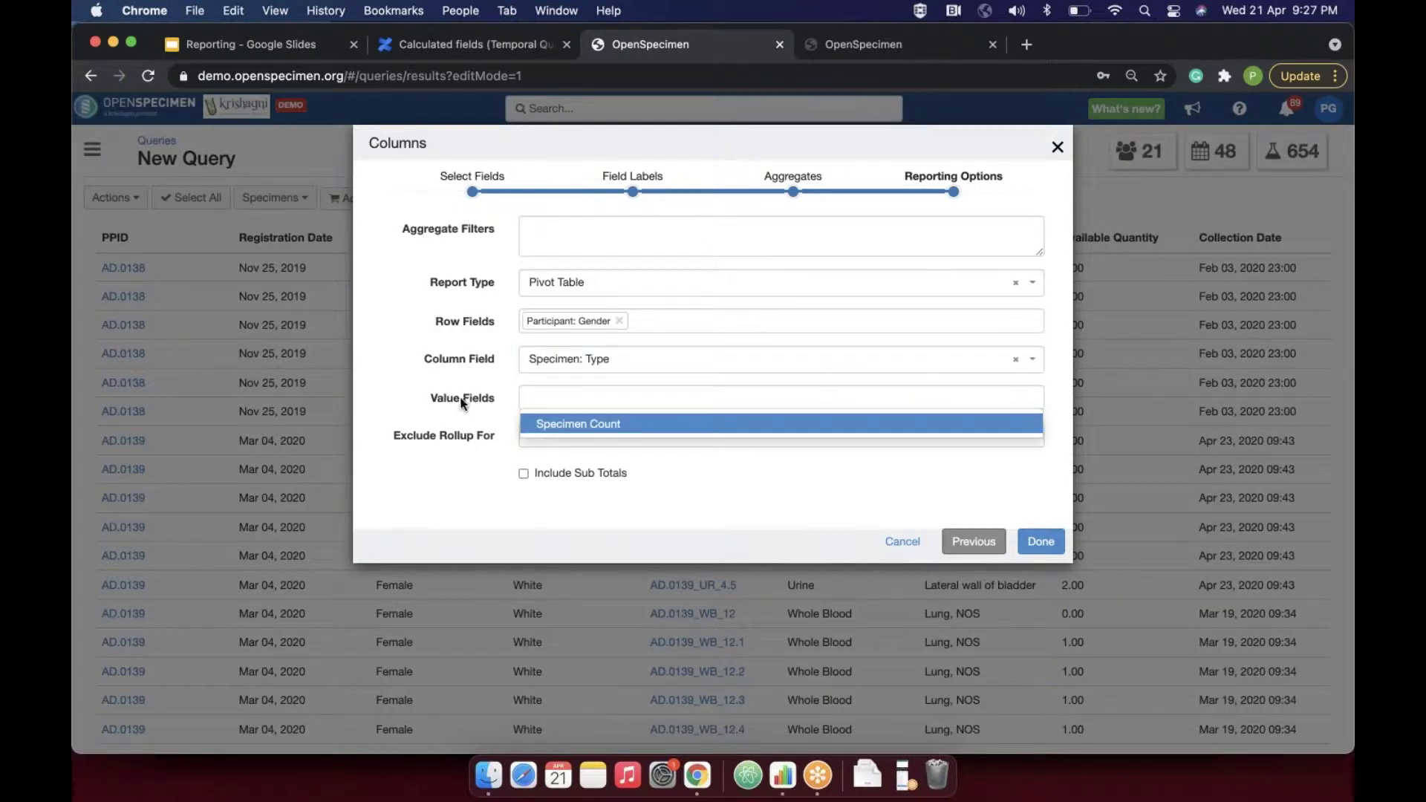
pyautogui.click(596, 424)
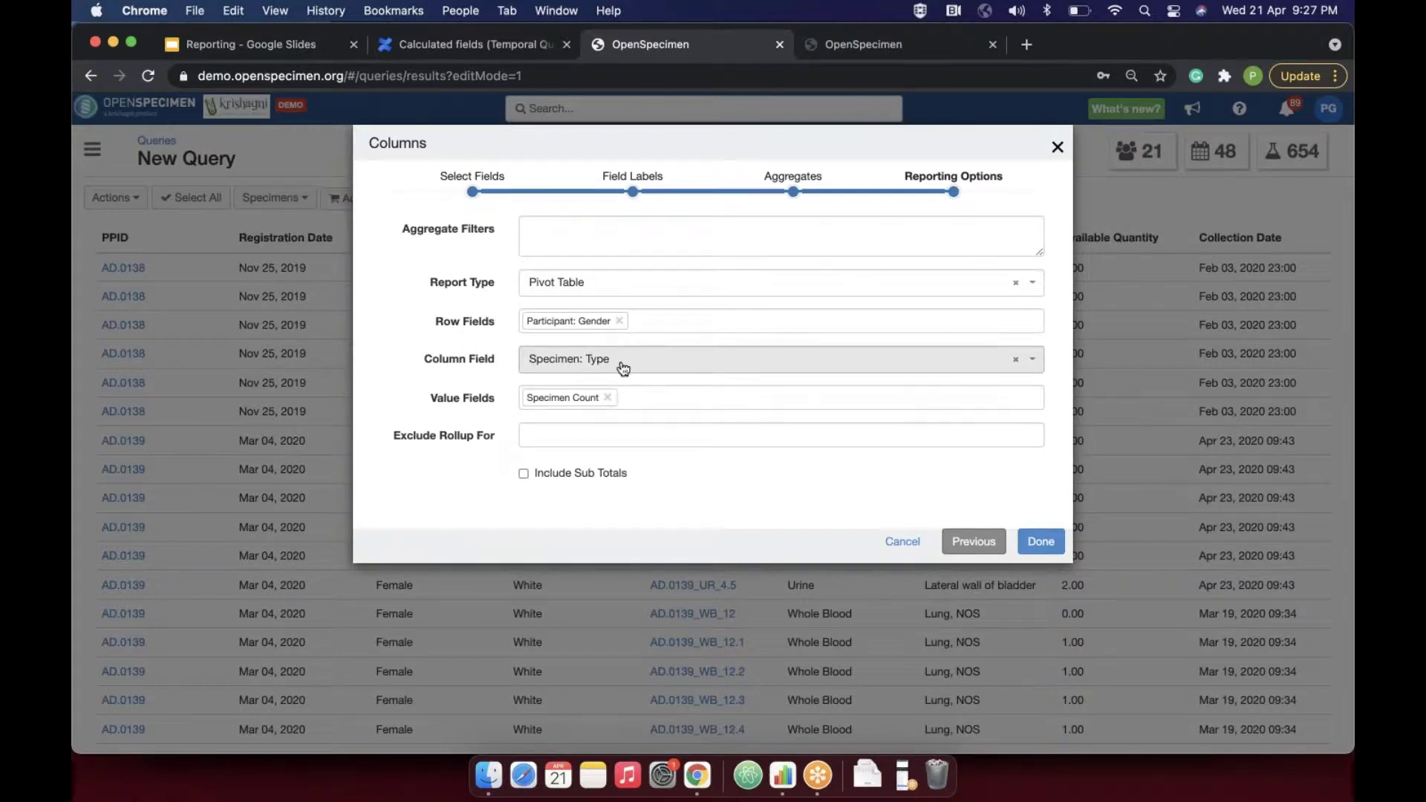
pyautogui.click(1042, 546)
pyautogui.click(1040, 542)
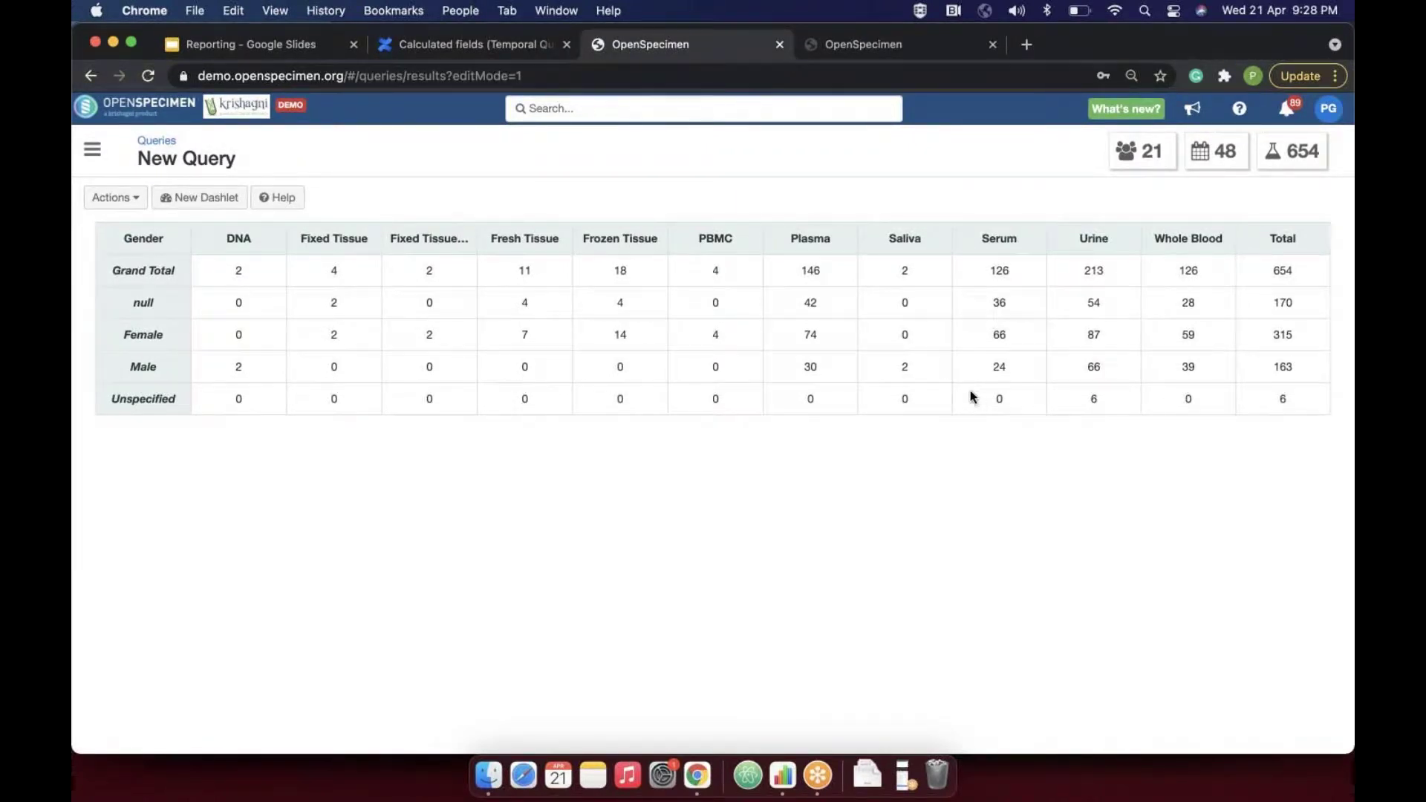
# - Switch to the Google Slides presentation, advance to the Hide Options in Filters slide and return to OpenSpecimen
pyautogui.click(123, 198)
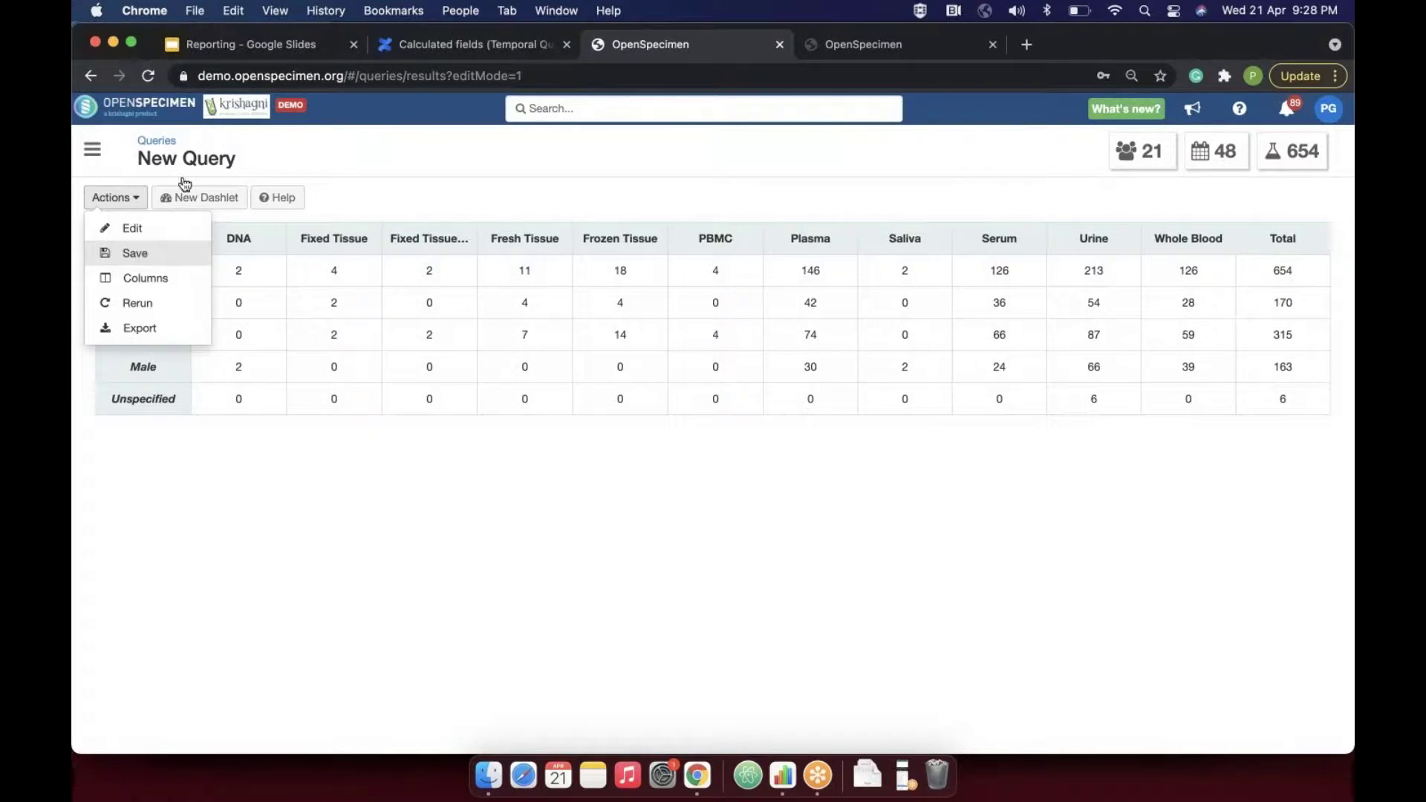
pyautogui.click(316, 51)
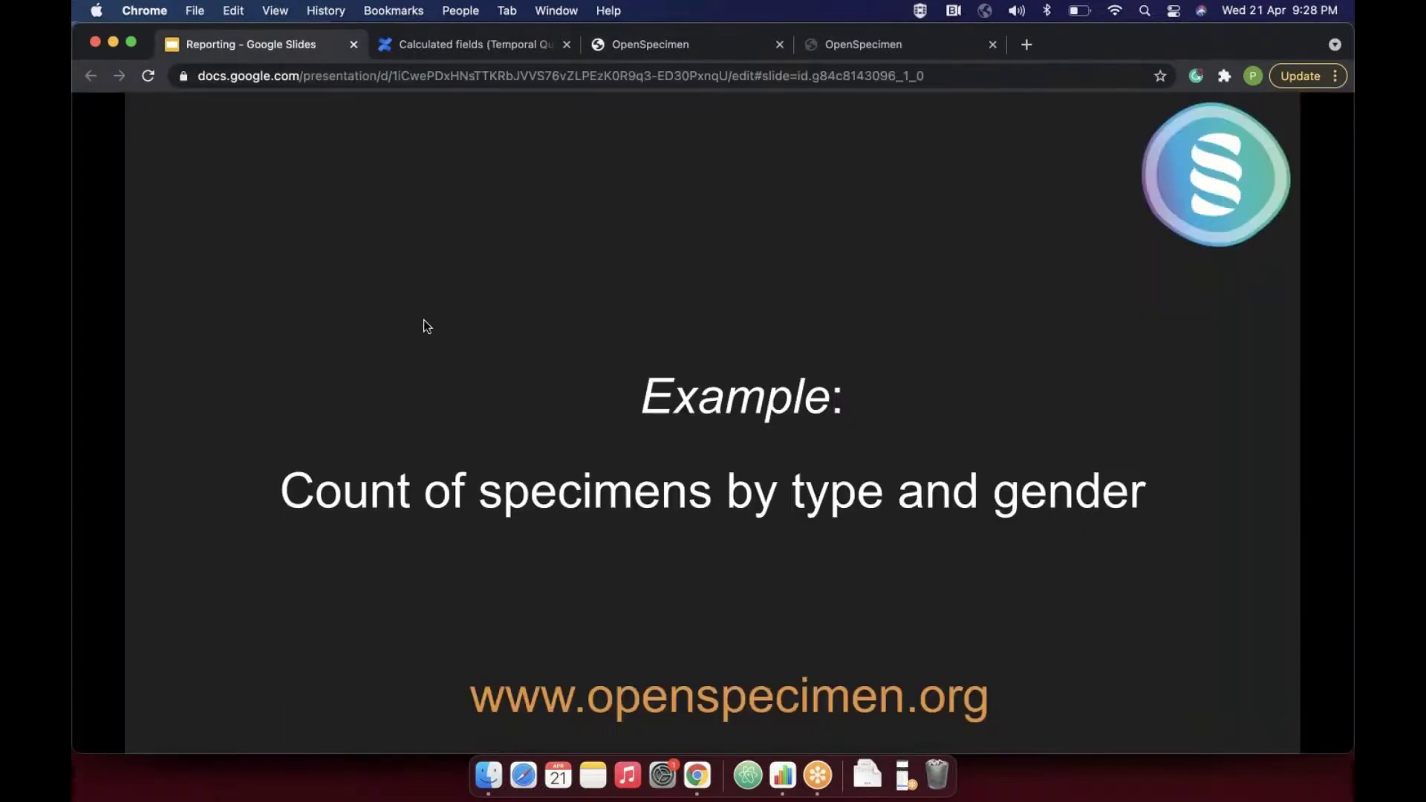
pyautogui.press('Right')
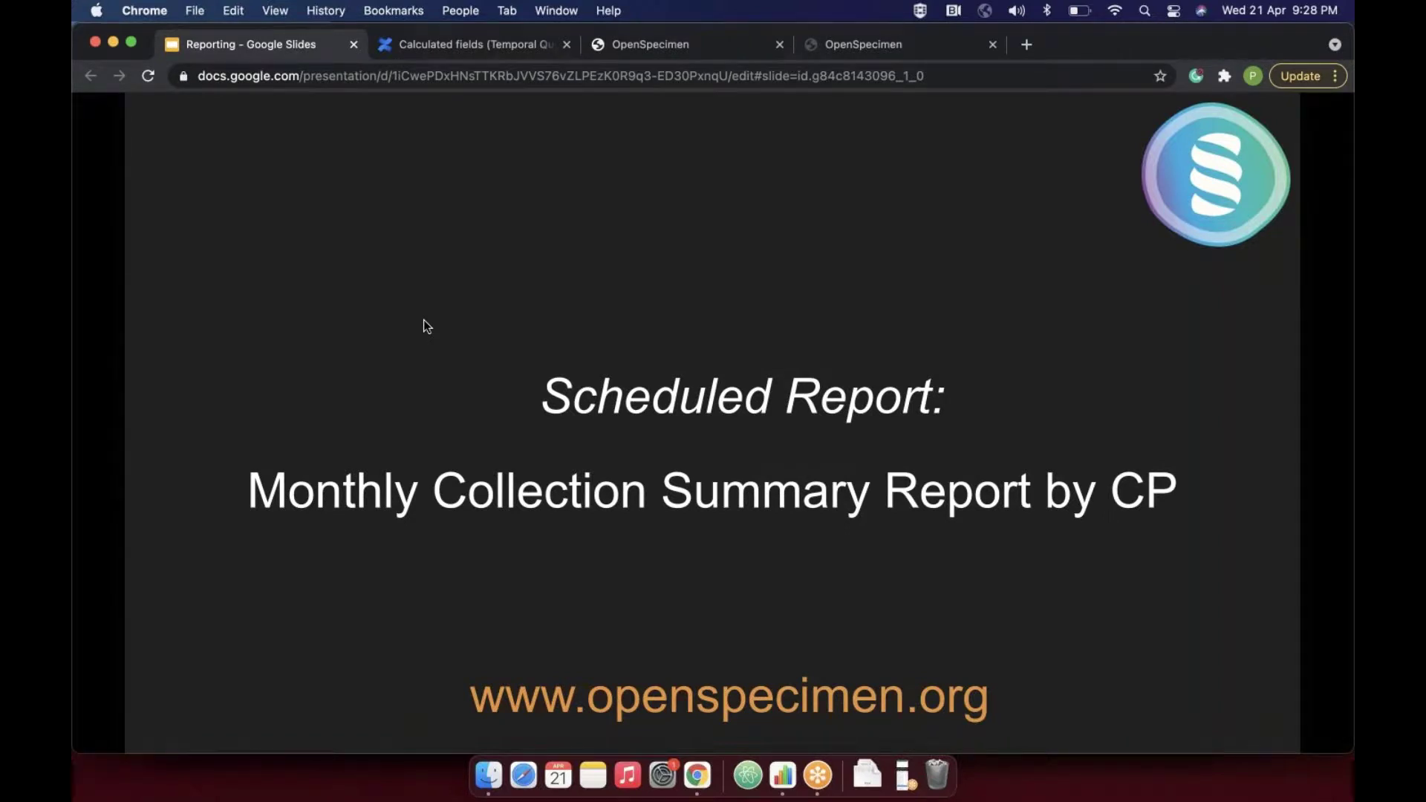
pyautogui.press('Right')
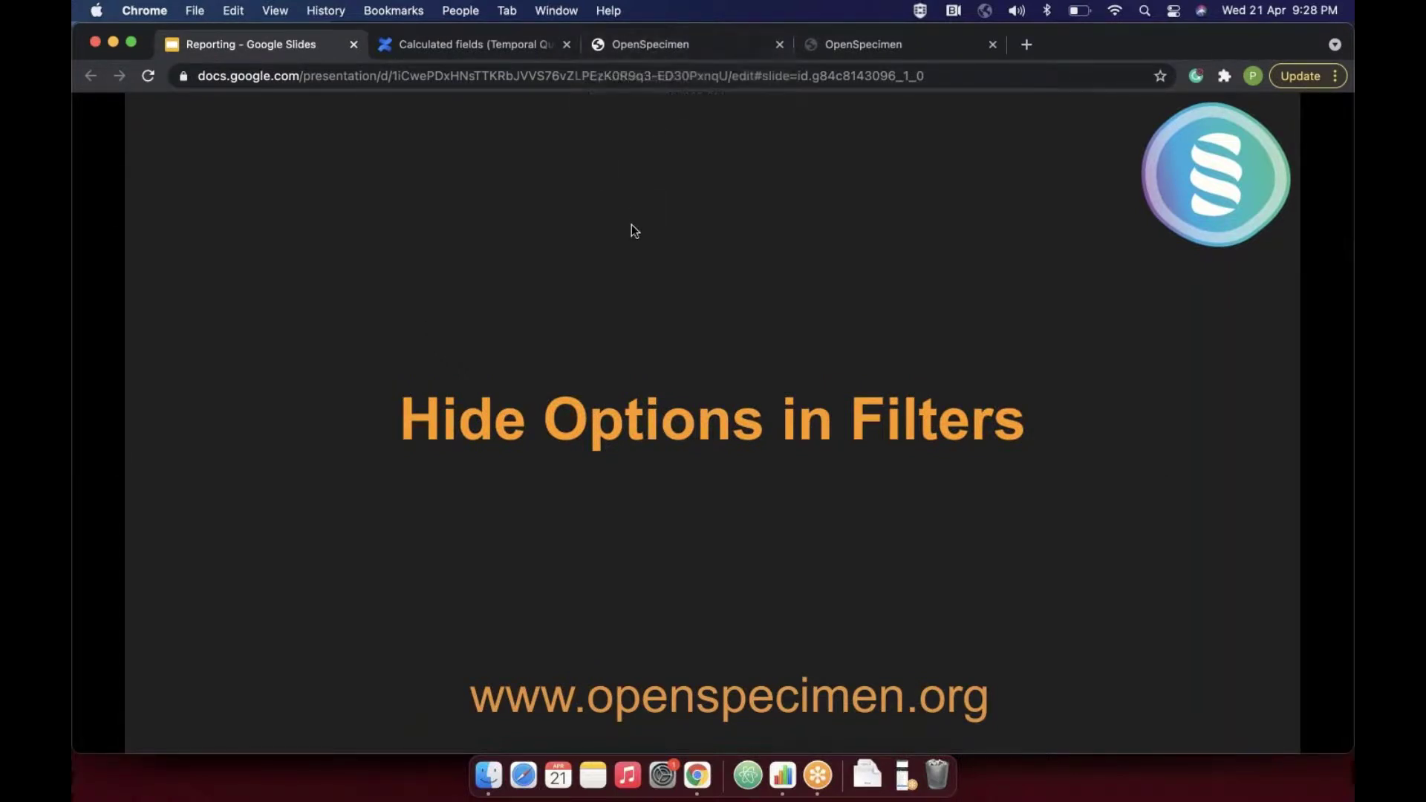
pyautogui.press('Right')
pyautogui.click(666, 44)
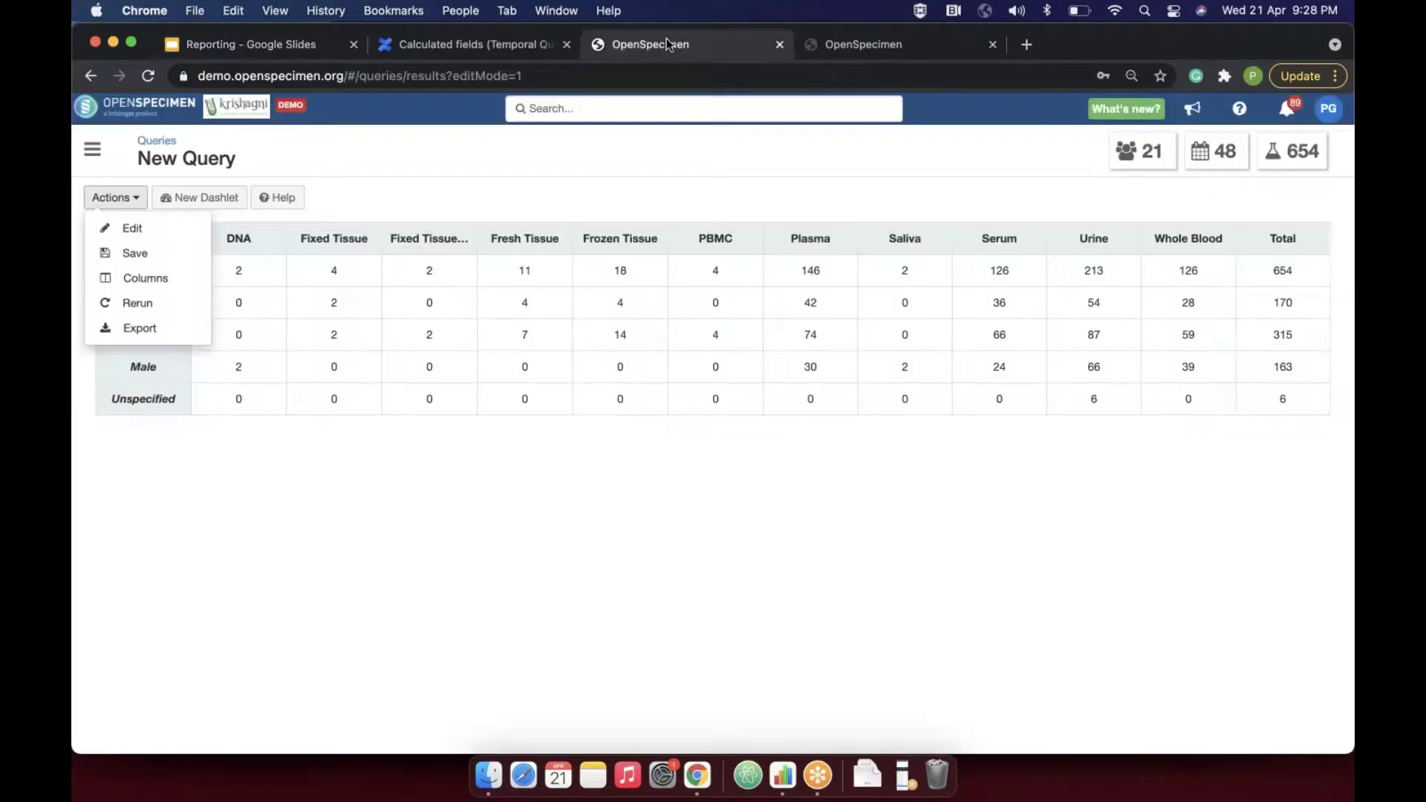
# - Edit the current query to delete its Collection Date filter, and start a new blank query from the queries list
pyautogui.click(159, 230)
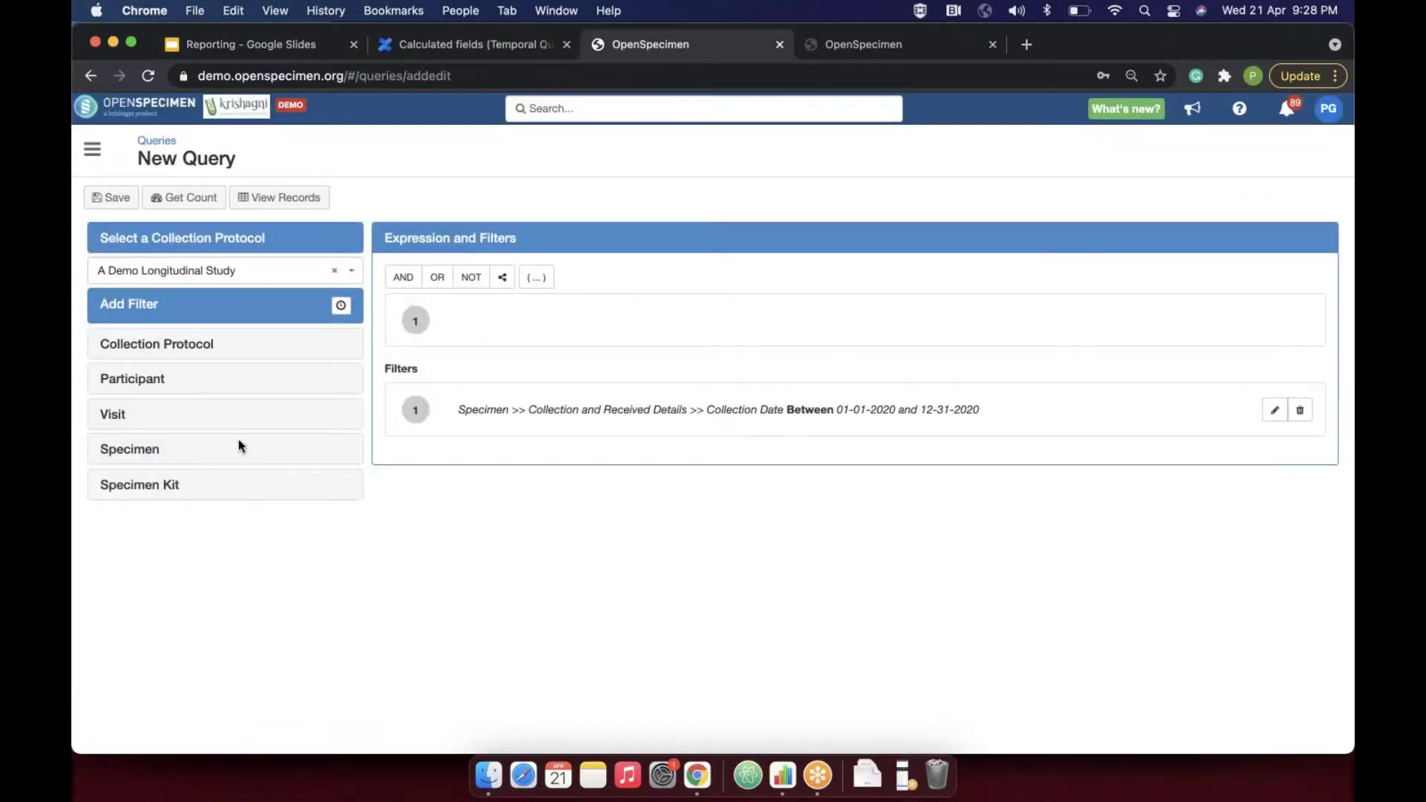
pyautogui.click(1300, 410)
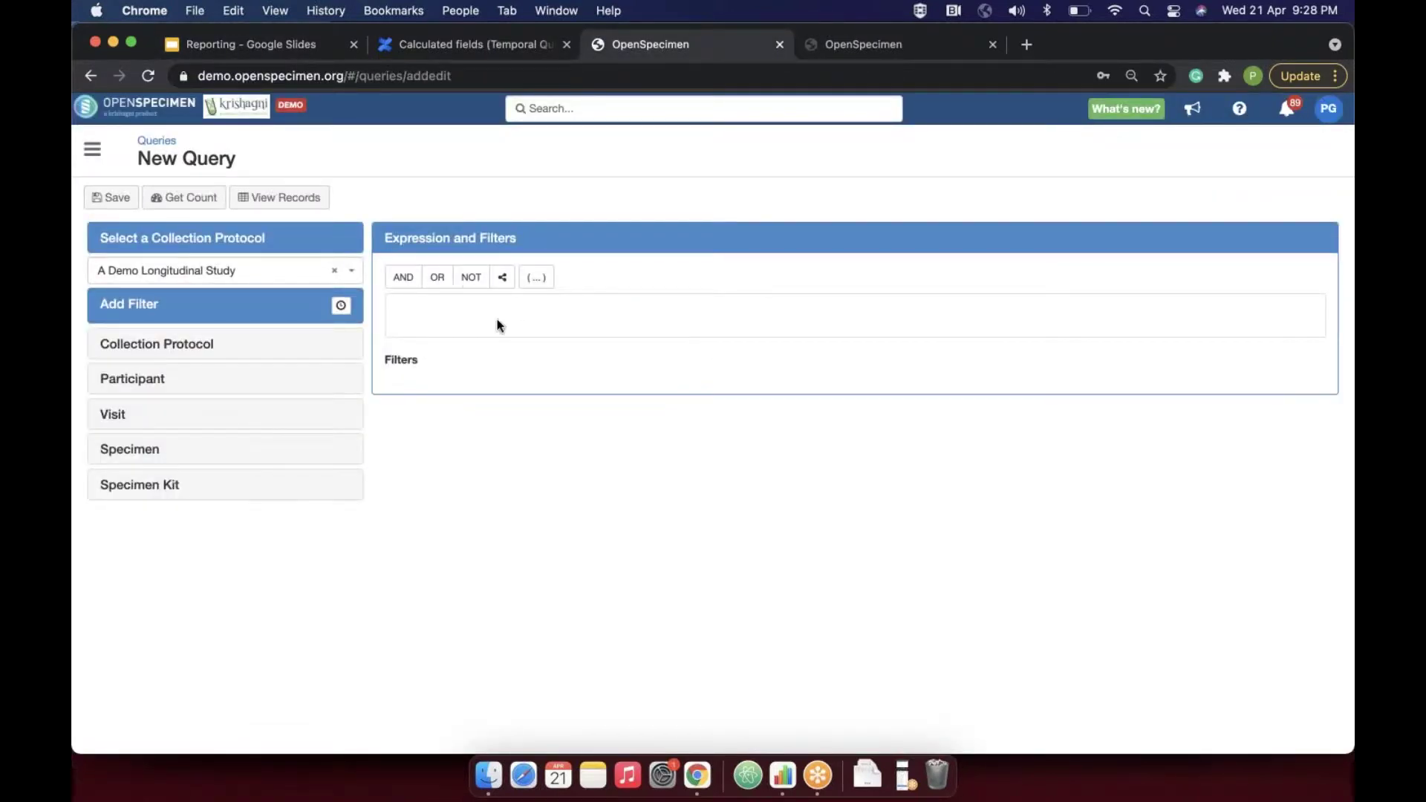
pyautogui.click(156, 140)
pyautogui.click(111, 196)
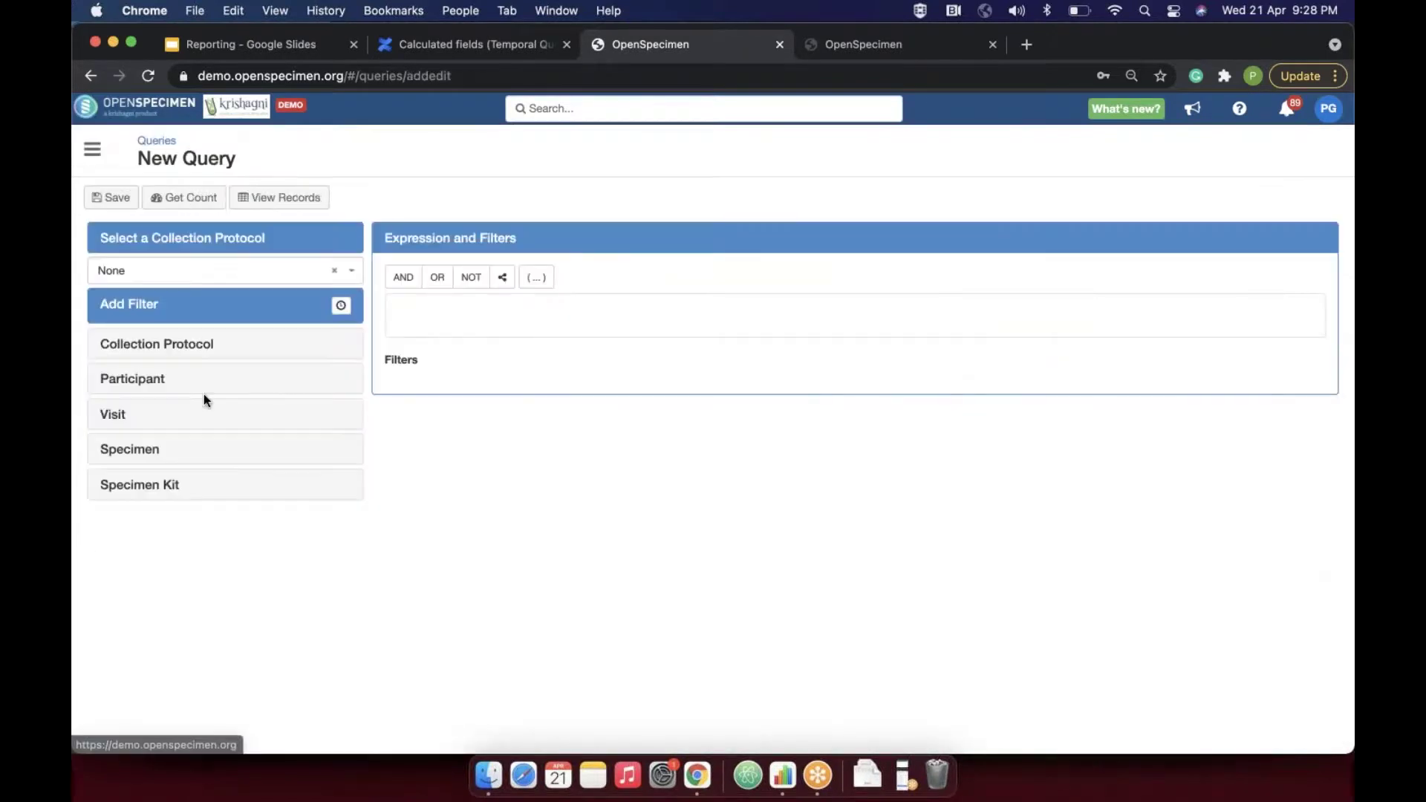
pyautogui.click(152, 379)
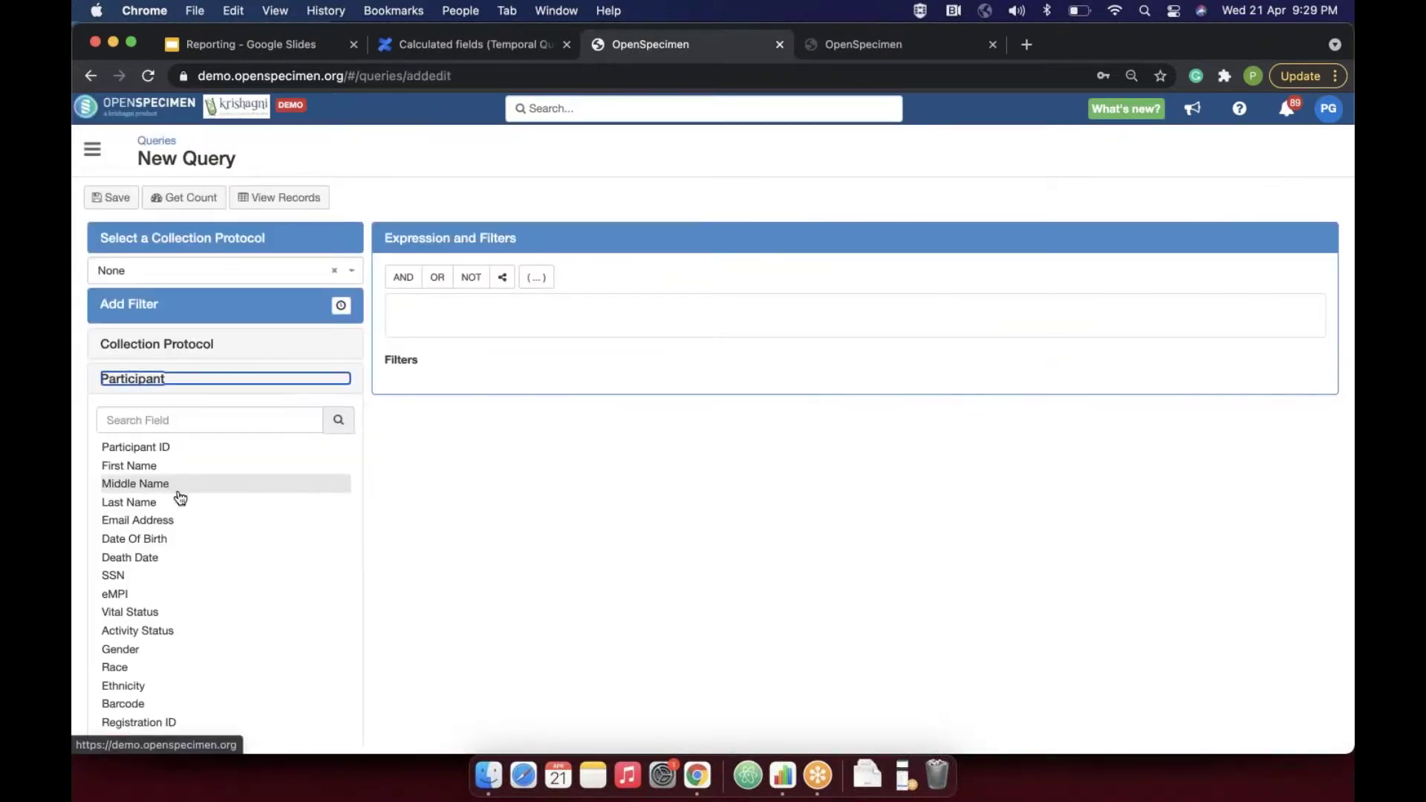
pyautogui.scroll(-2, 180, 497)
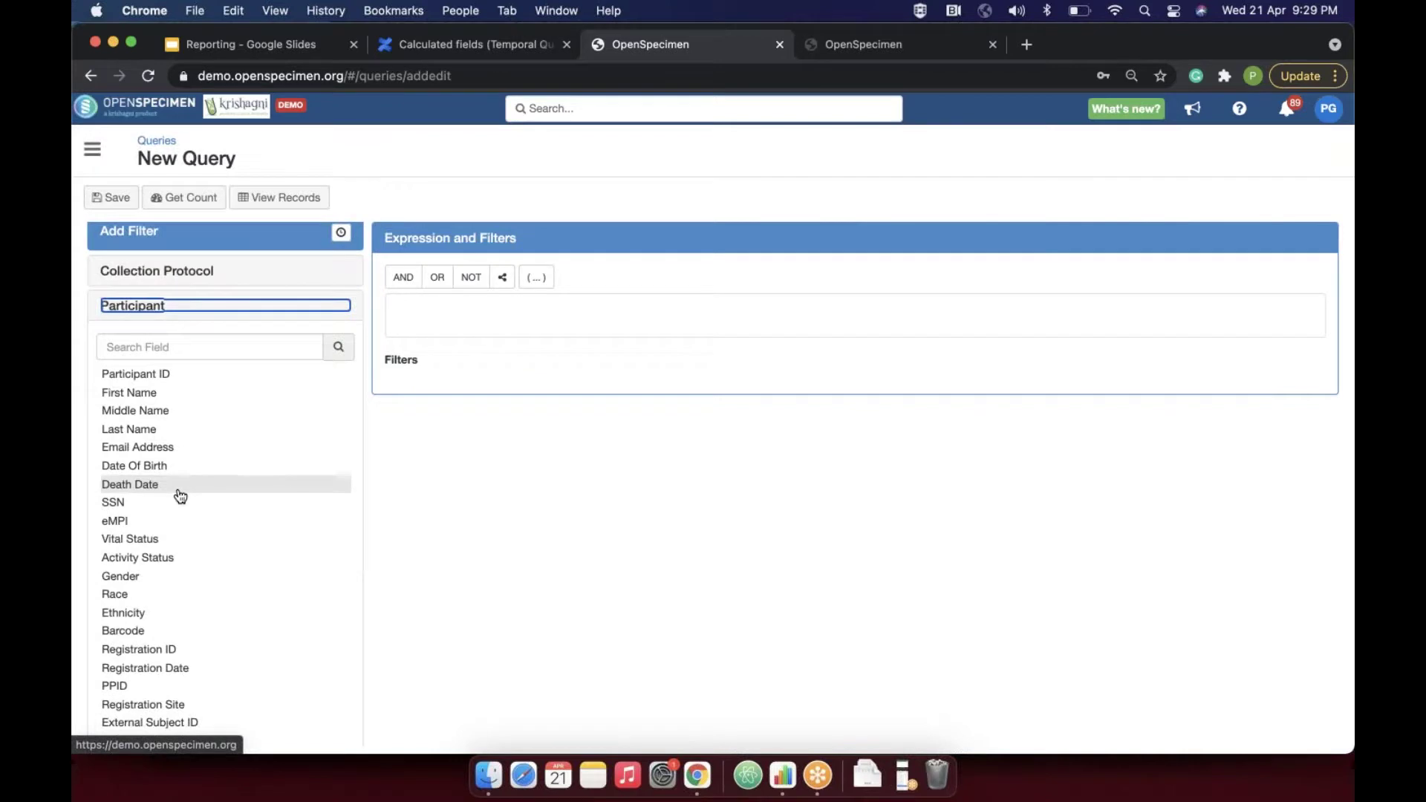
pyautogui.scroll(-3, 180, 495)
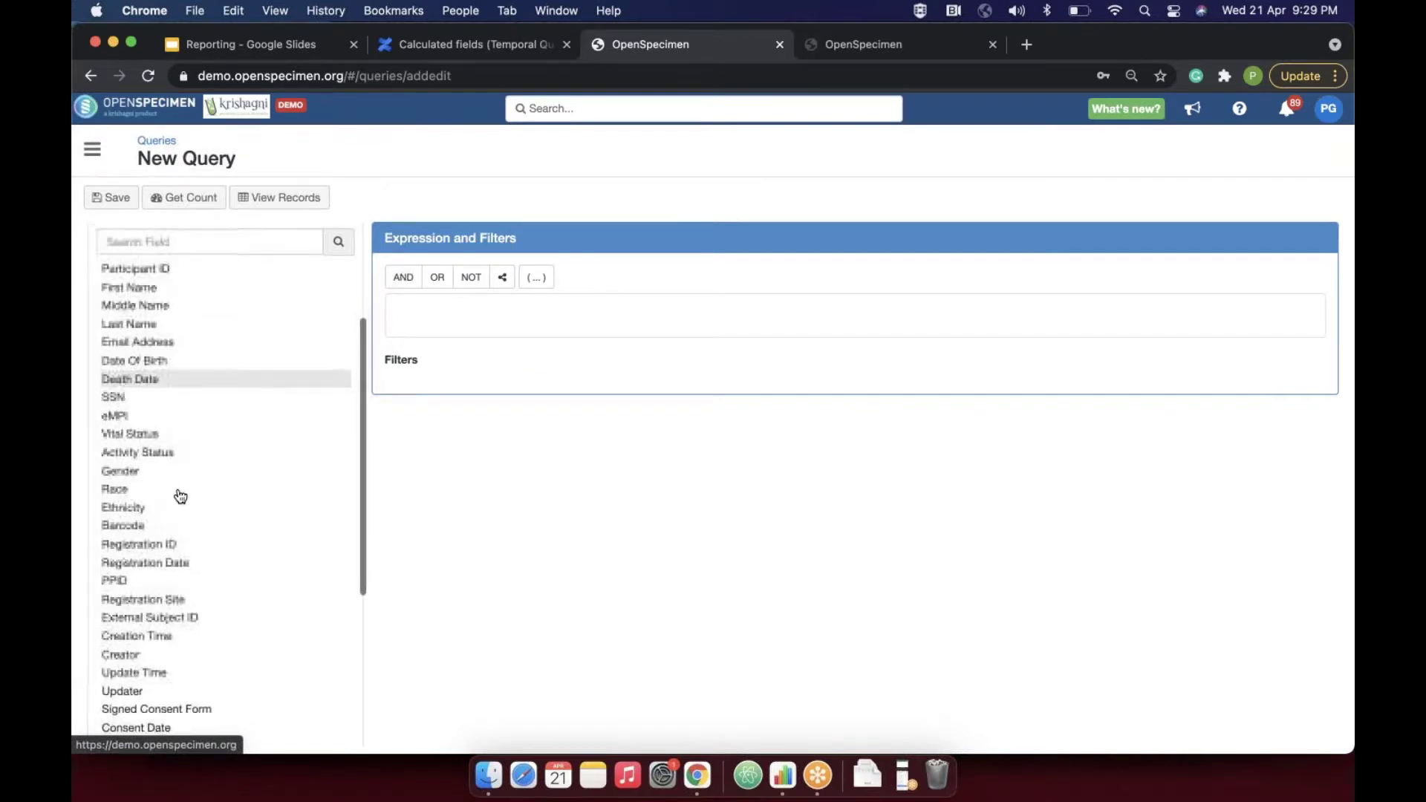
pyautogui.click(157, 583)
pyautogui.click(426, 547)
pyautogui.scroll(-1, 427, 598)
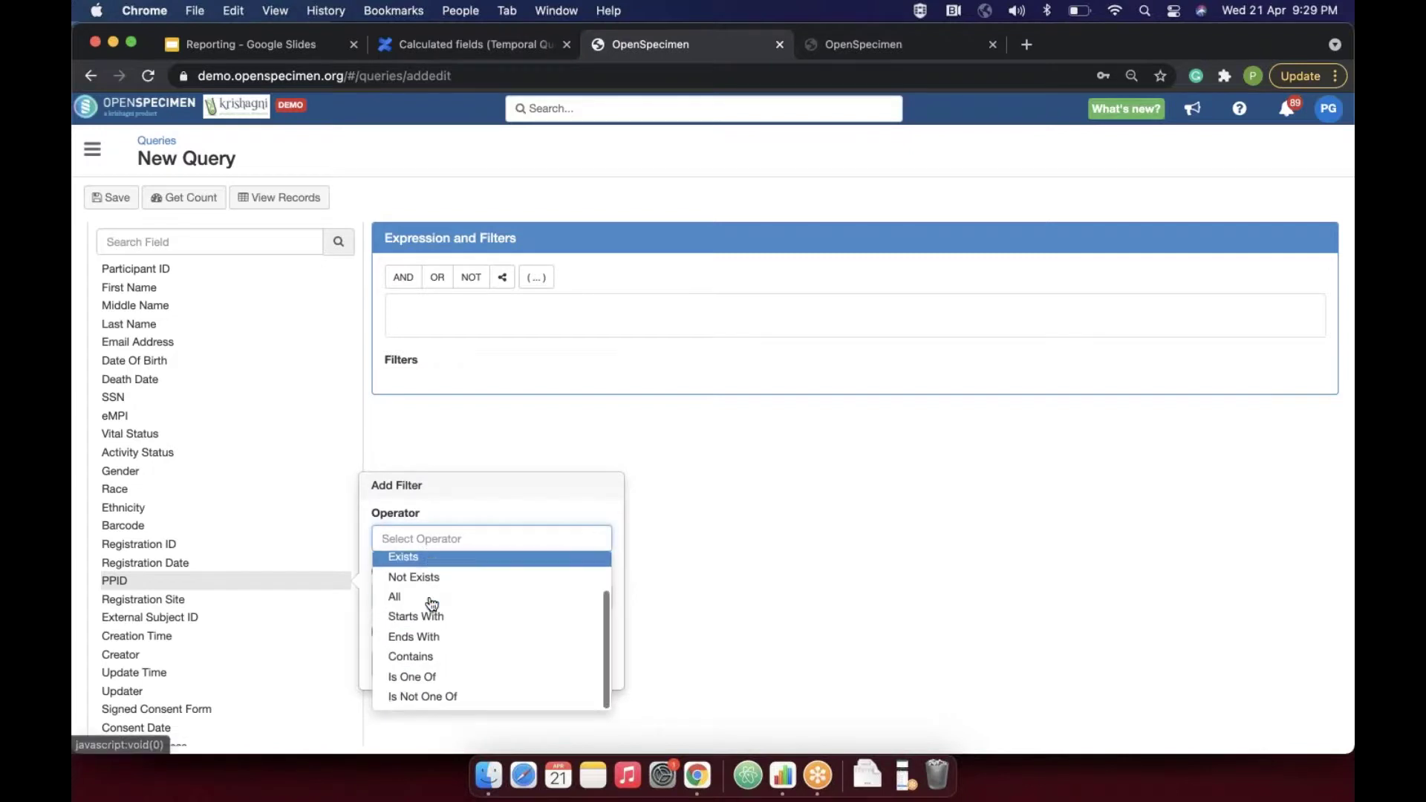
pyautogui.click(424, 677)
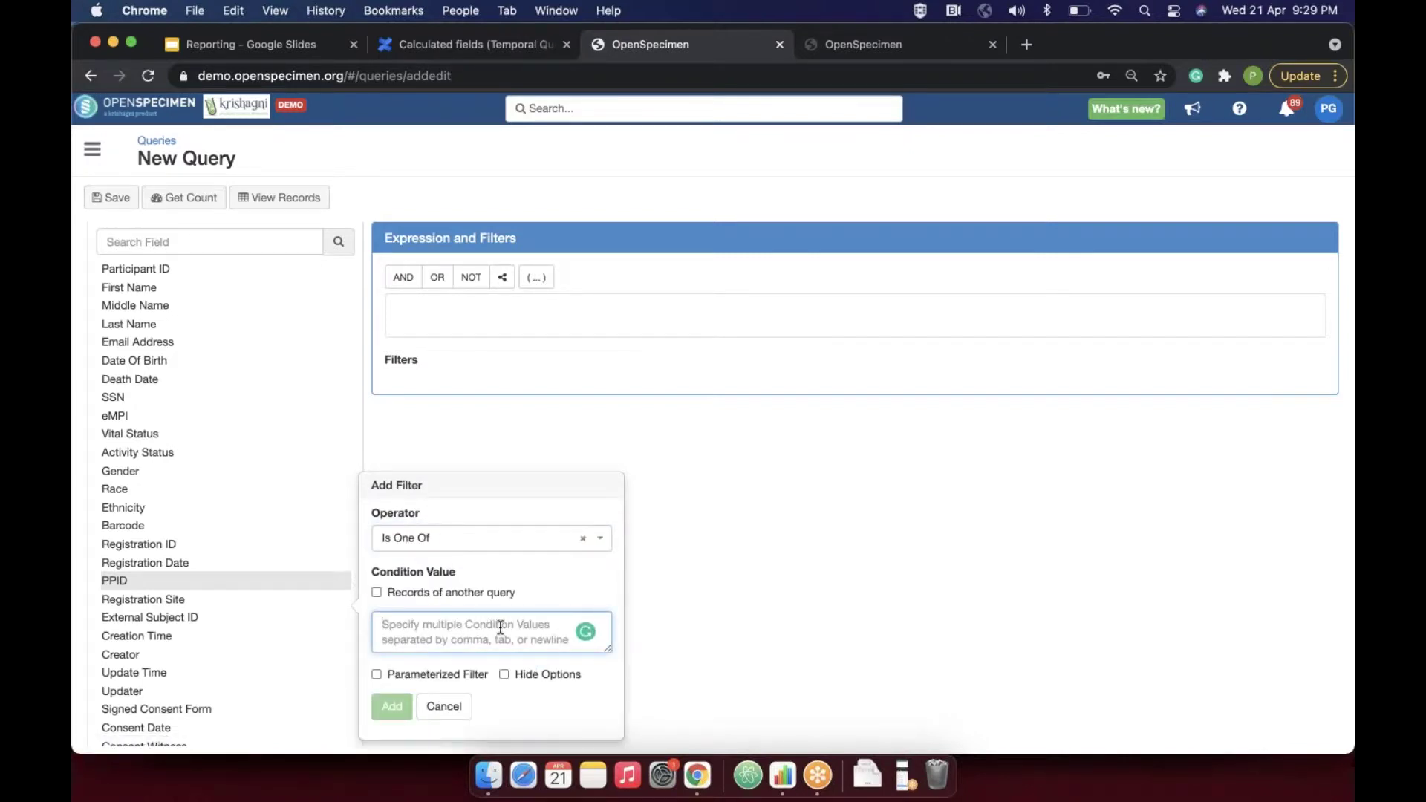
# - Copy the five specimen labels AD.0139_PL_11.1 to AD.0139_PL_11.5 from the QueryResults sheet in Numbers, return to OpenSpecimen and cancel the PPID filter
pyautogui.click(784, 776)
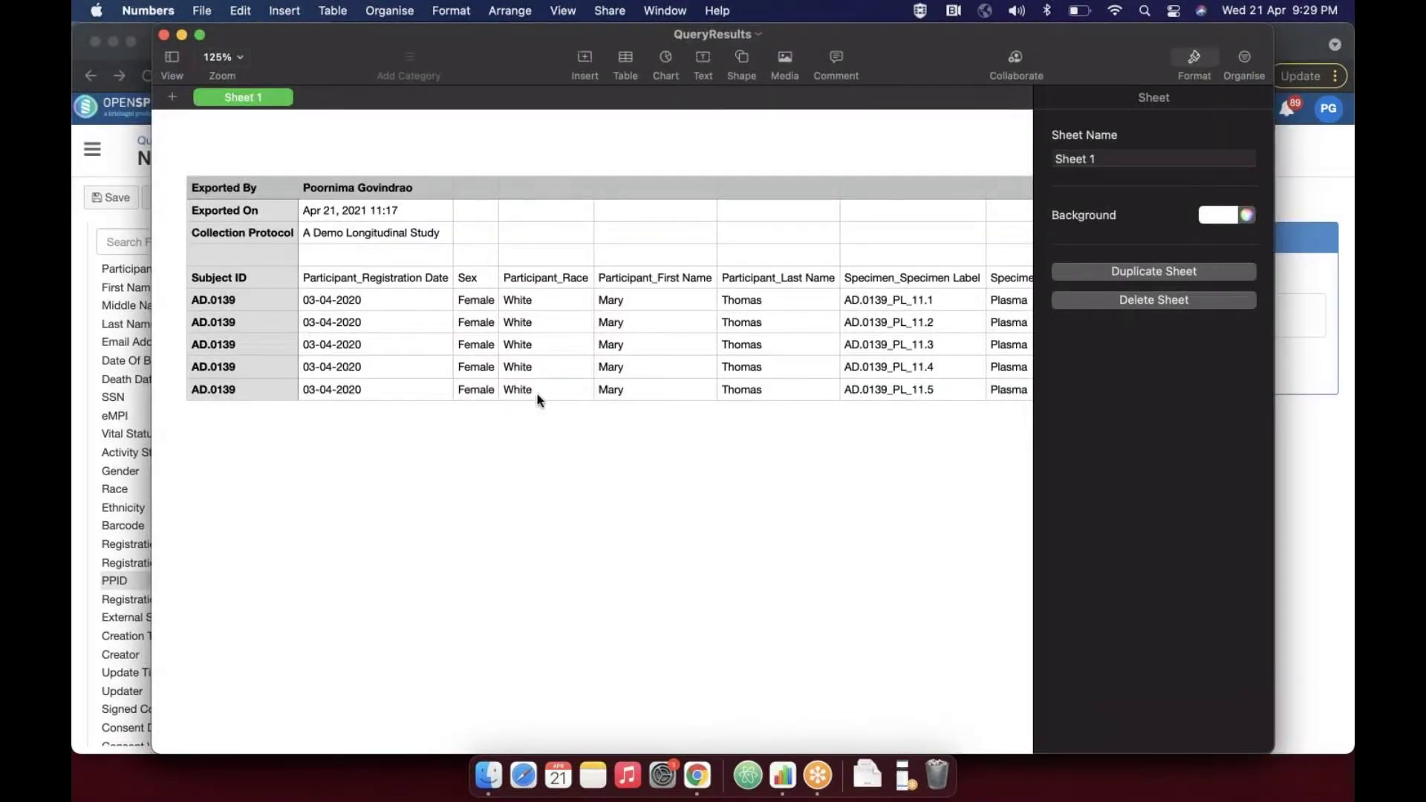
pyautogui.hscroll(3, 820, 305)
pyautogui.moveTo(819, 305); pyautogui.dragTo(832, 389)
pyautogui.press('super+Tab')
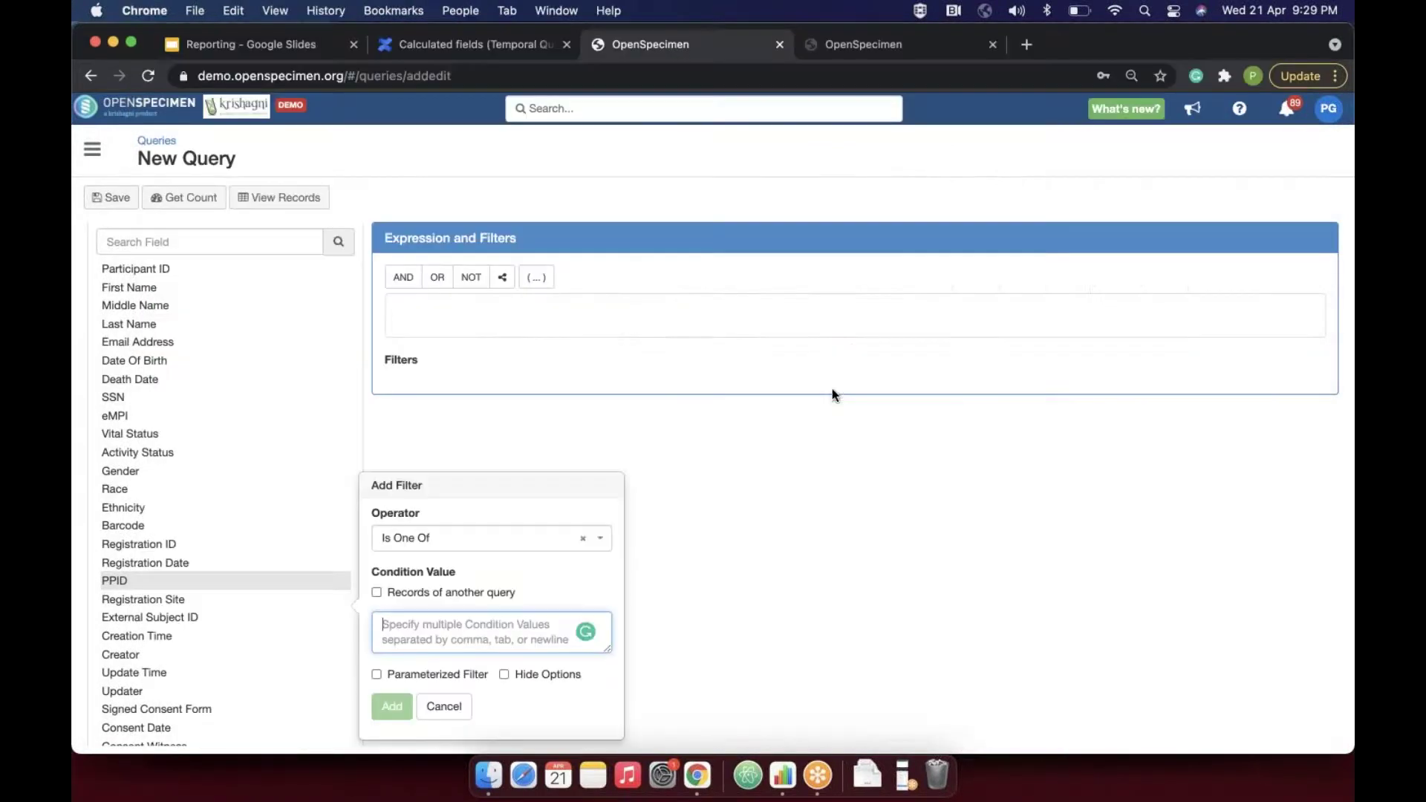
pyautogui.click(443, 705)
# - Start a filter on Specimen: Specimen Label with the operator Is One Of and paste the copied labels as its condition values
pyautogui.scroll(3, 173, 342)
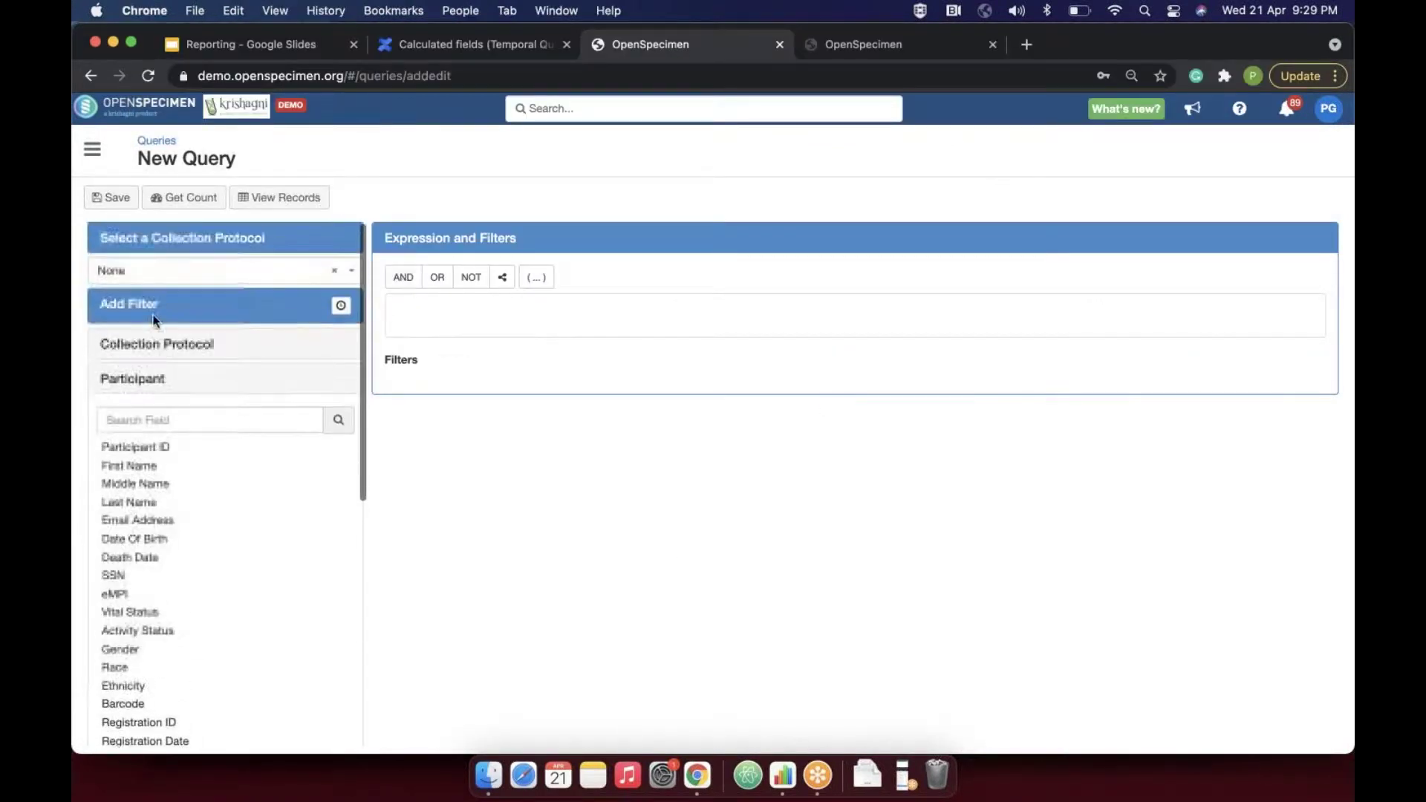
pyautogui.click(128, 371)
pyautogui.click(138, 450)
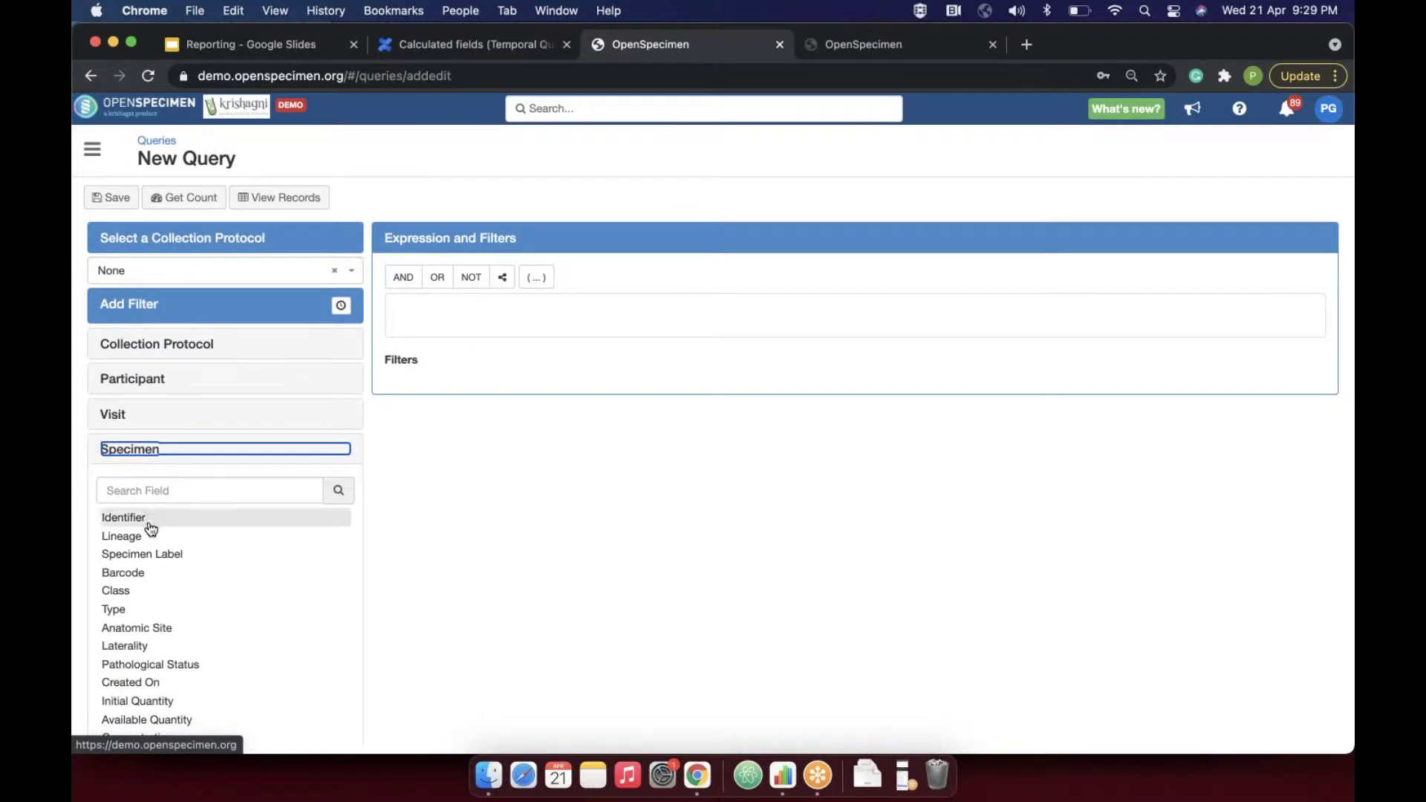
pyautogui.click(191, 553)
pyautogui.click(468, 512)
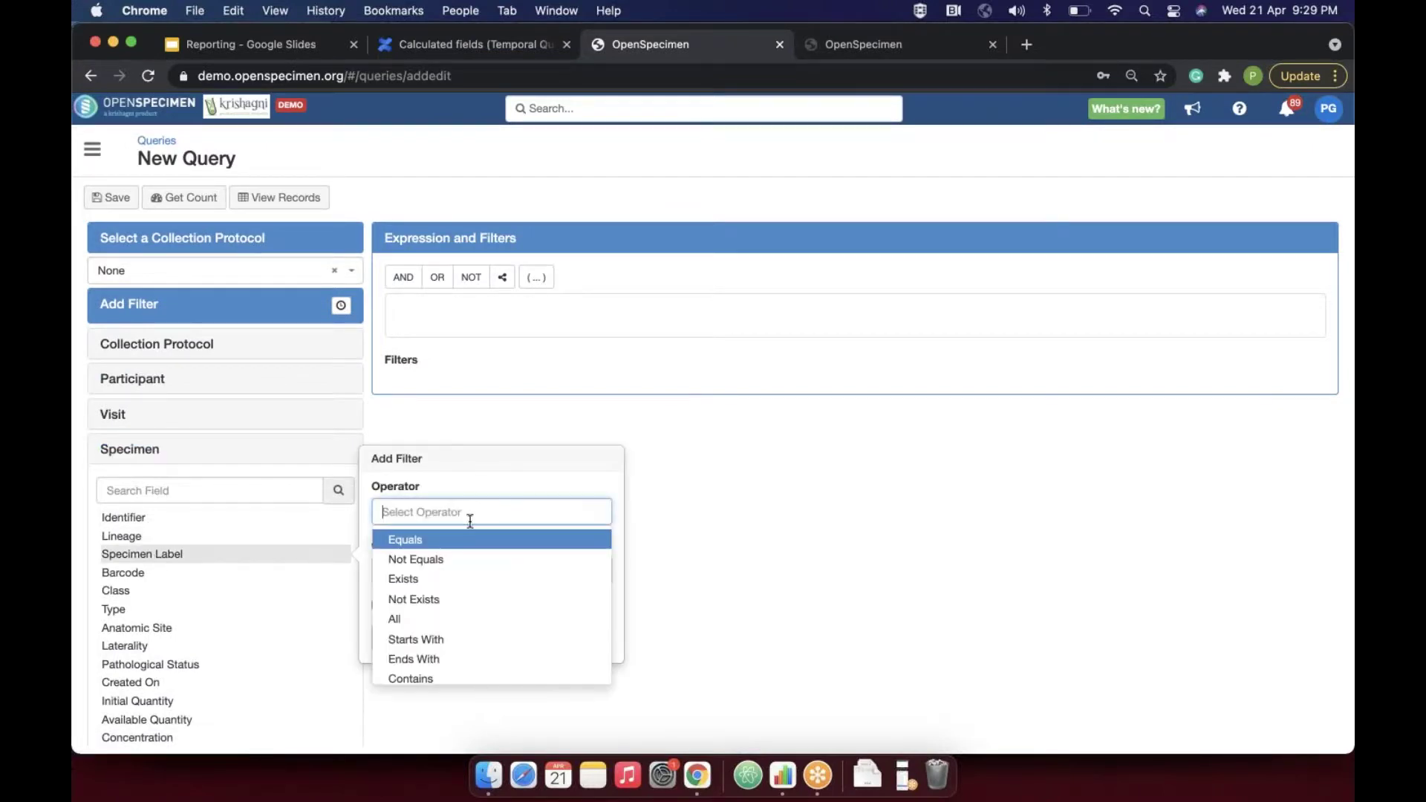
pyautogui.scroll(-1, 468, 624)
pyautogui.click(452, 649)
pyautogui.click(453, 605)
pyautogui.press('super+v')
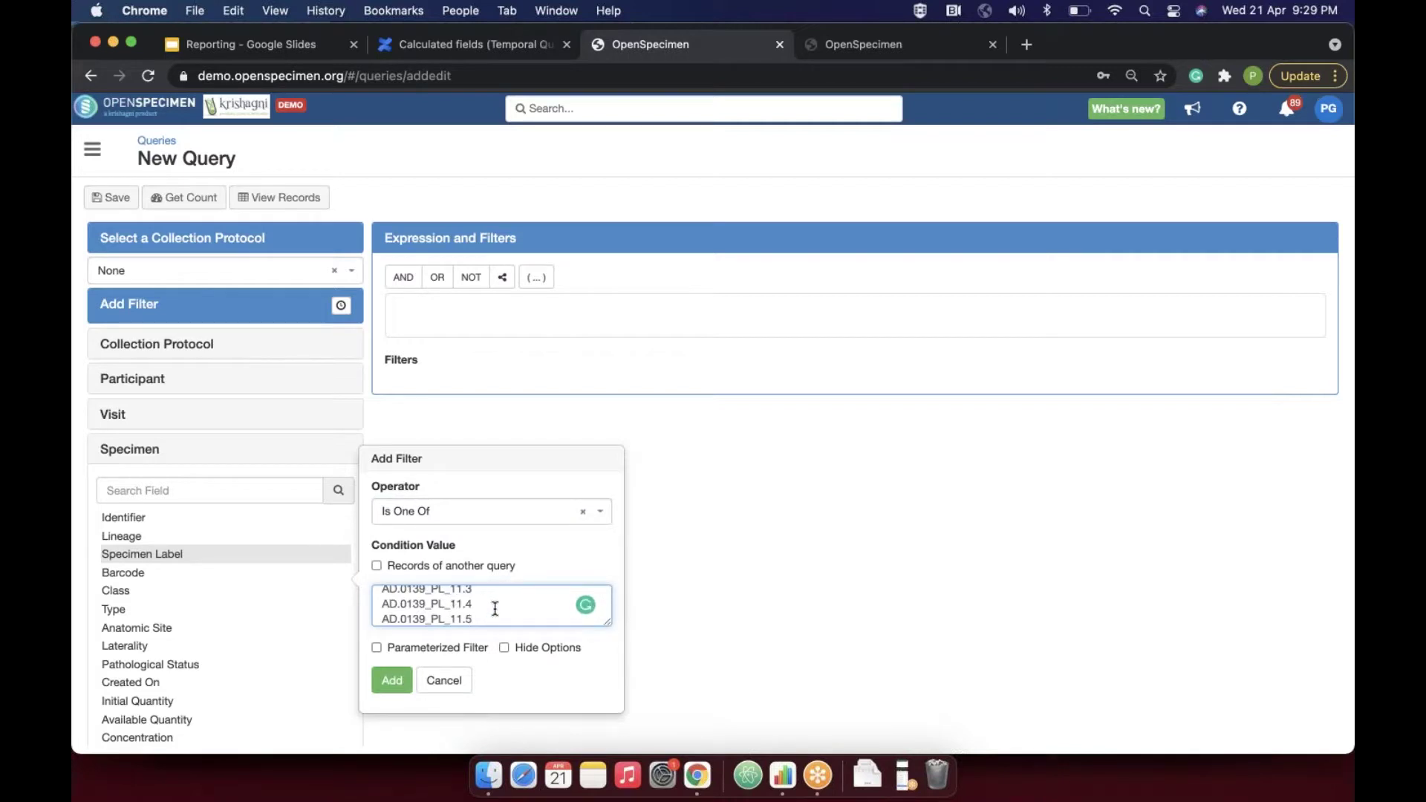
# - Enable Parameterized Filter and Hide Options for the Specimen Label filter and add it to the query
pyautogui.click(377, 647)
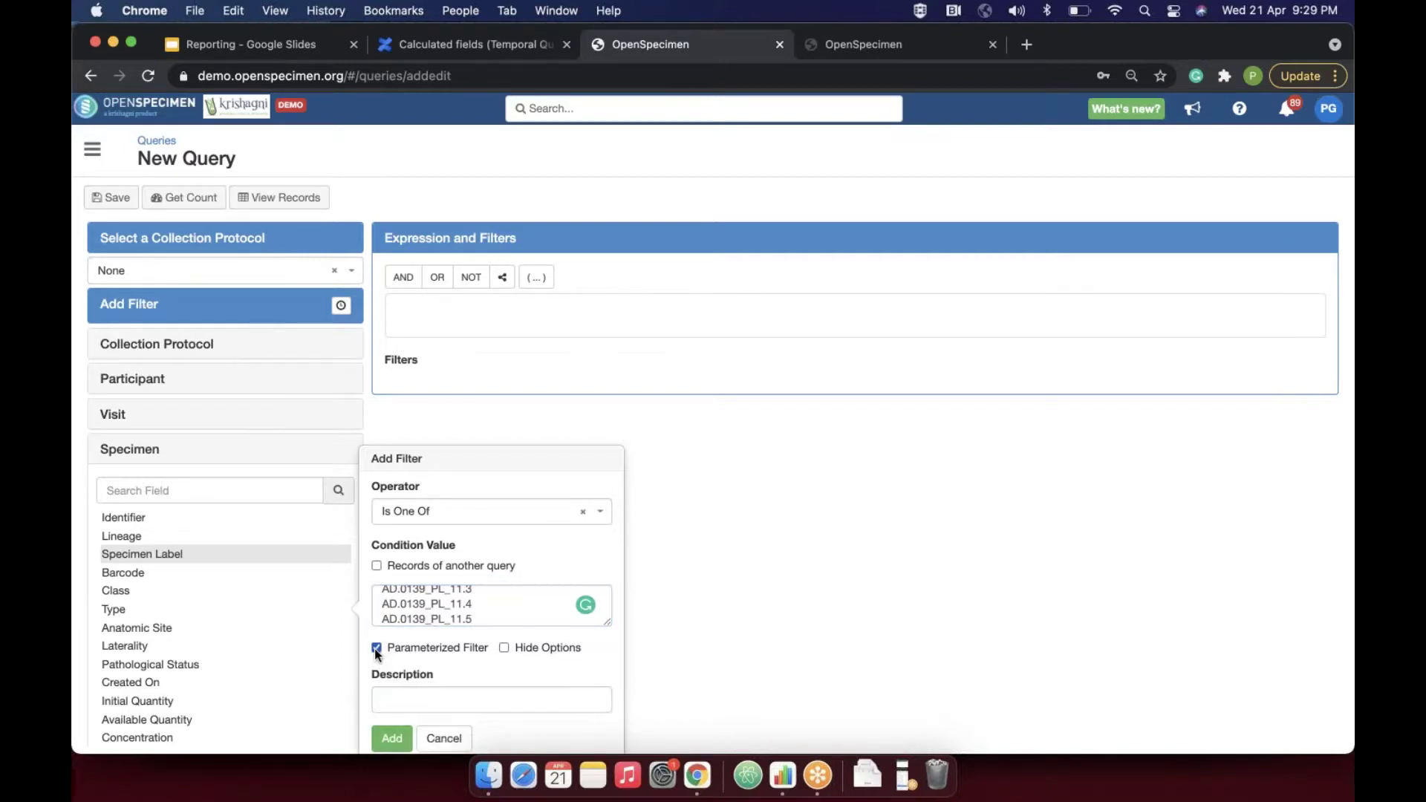
pyautogui.click(505, 648)
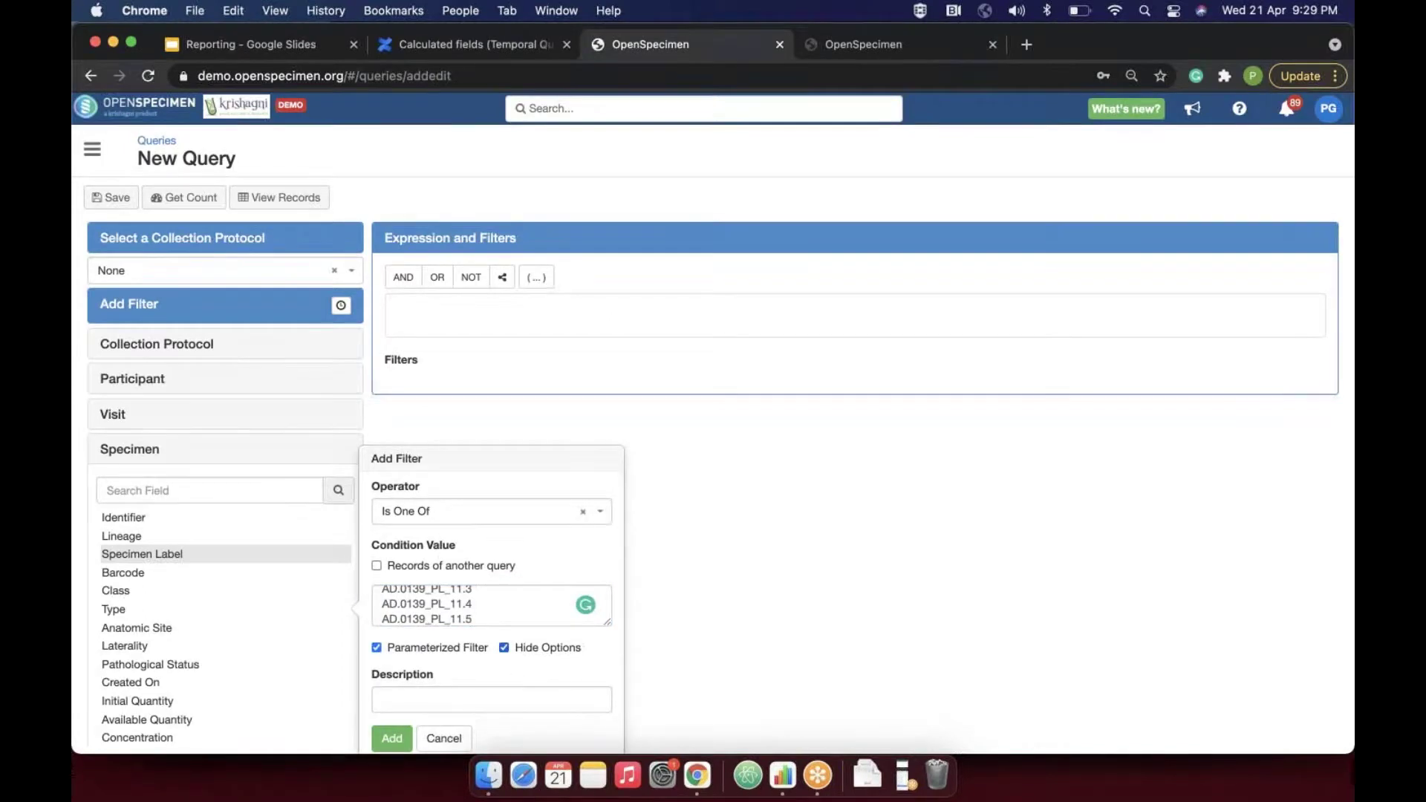
pyautogui.click(391, 738)
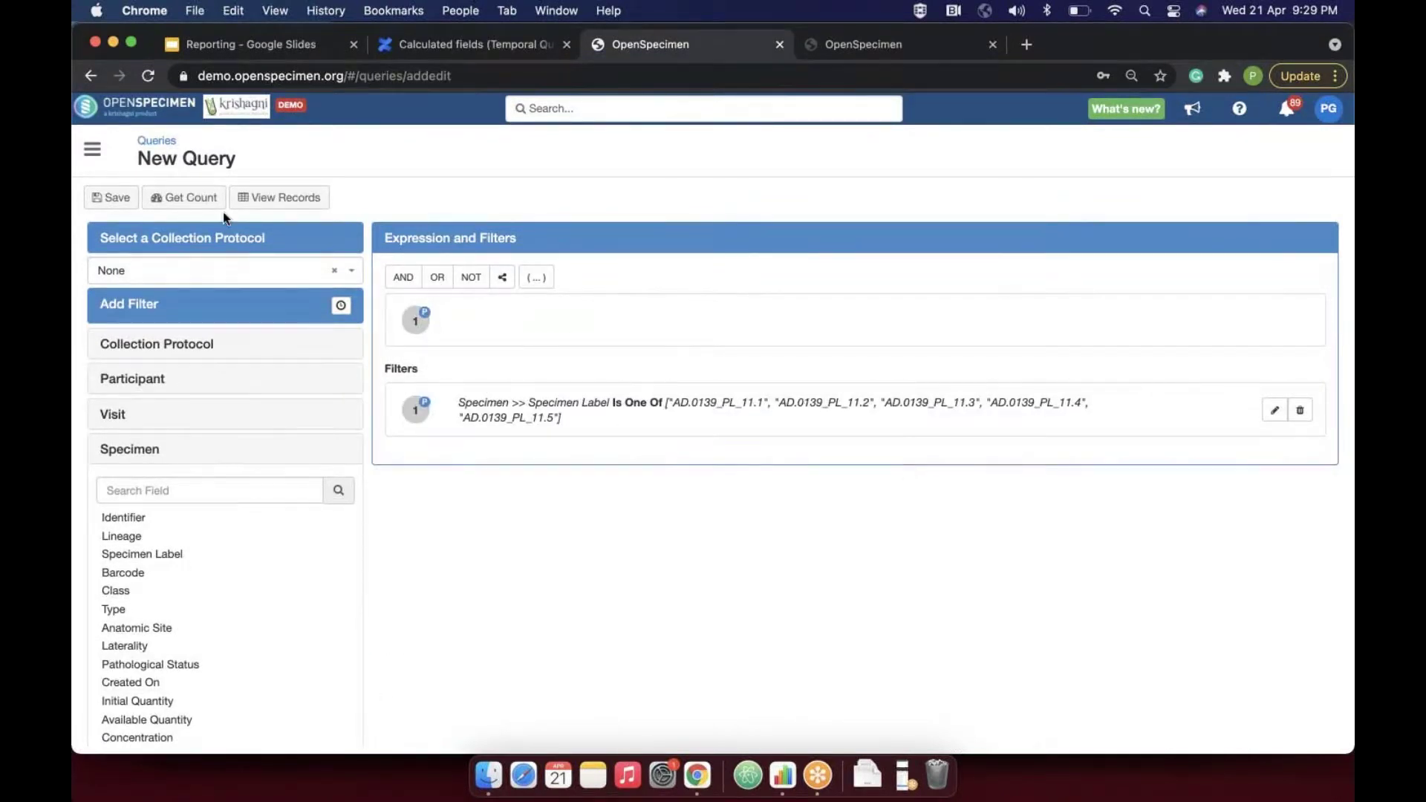
# - View the query's records and expand the Specimen Label filter to examine its value entry box and options
pyautogui.click(281, 197)
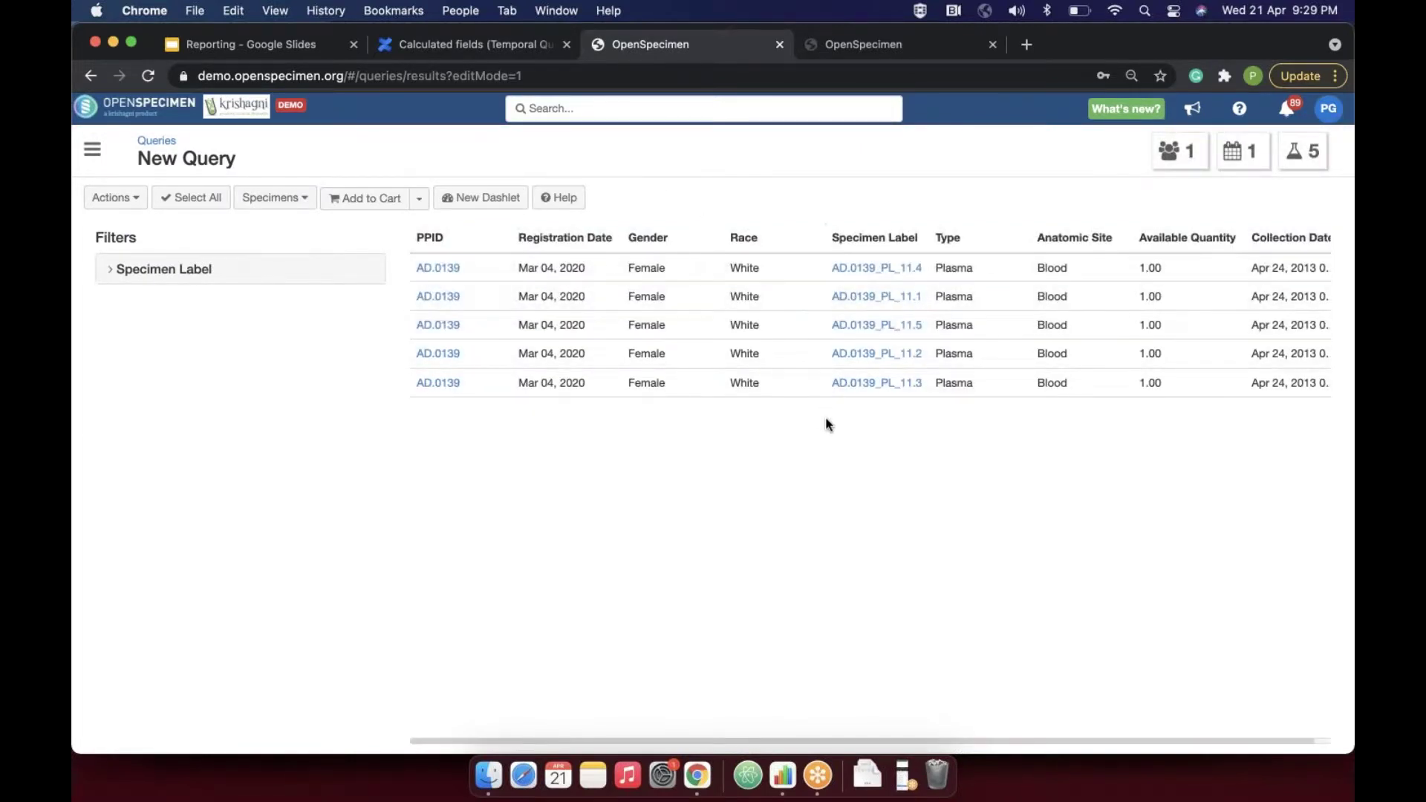
pyautogui.click(112, 273)
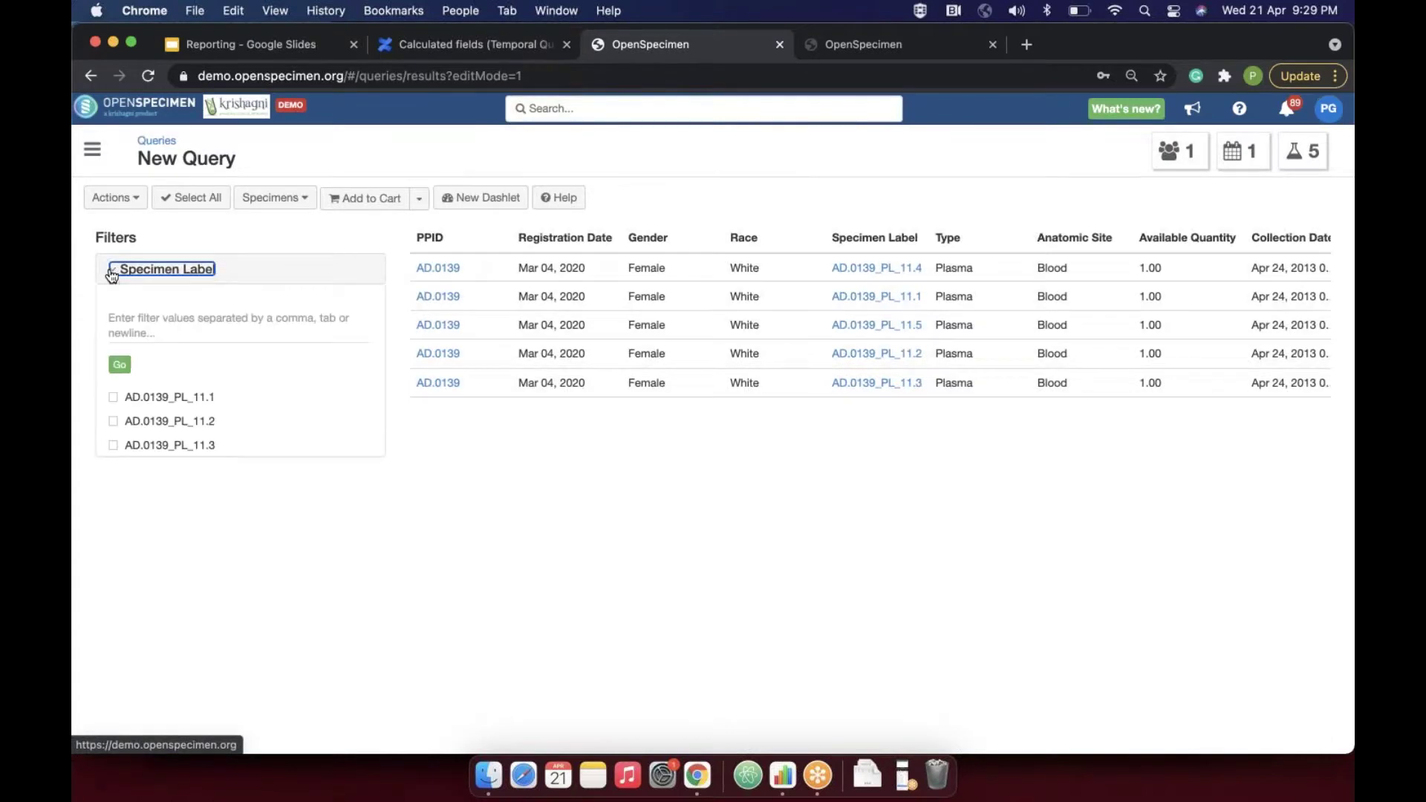
pyautogui.click(155, 321)
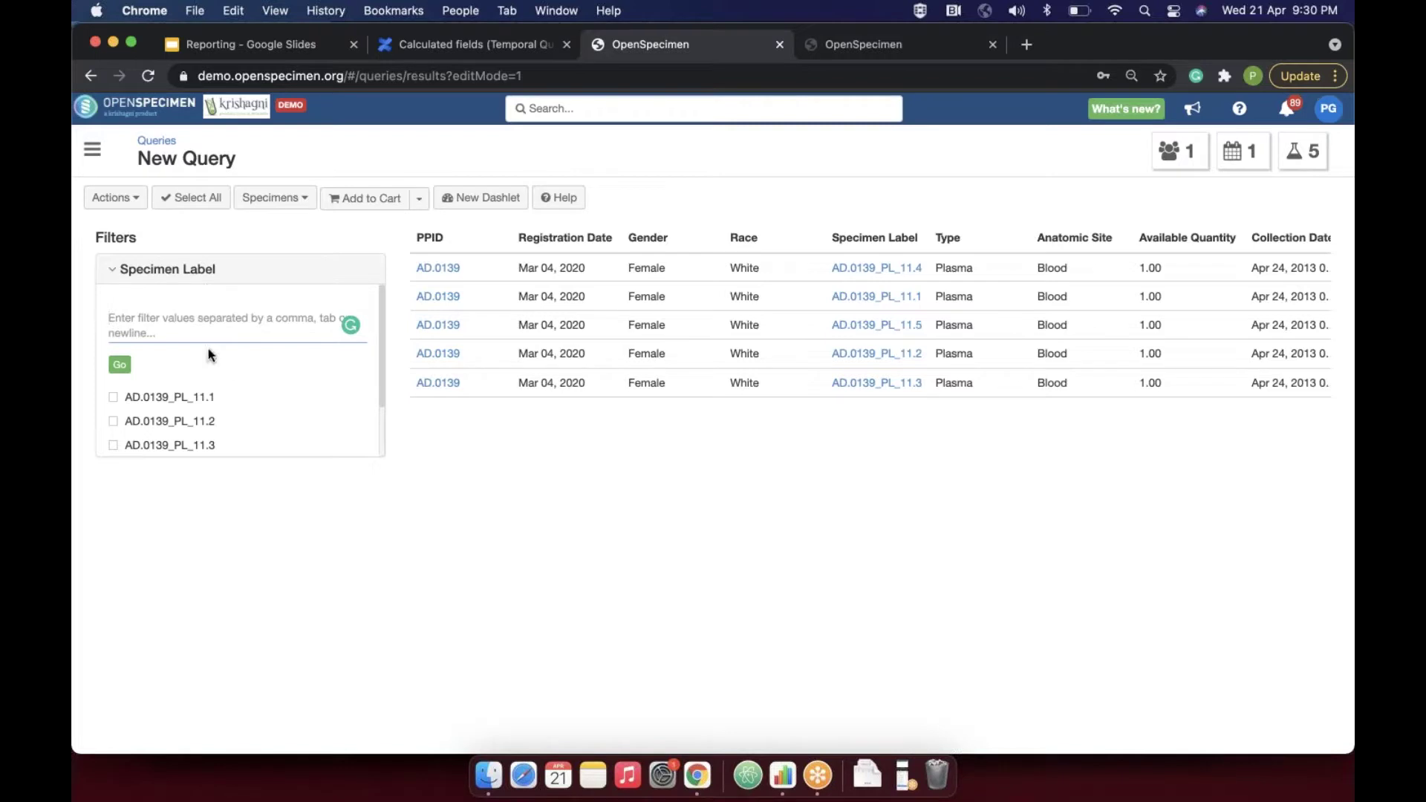
# - Switch to Google Slides, advance to the Other features slide, and return to OpenSpecimen's queries list
pyautogui.click(262, 46)
pyautogui.press('Right')
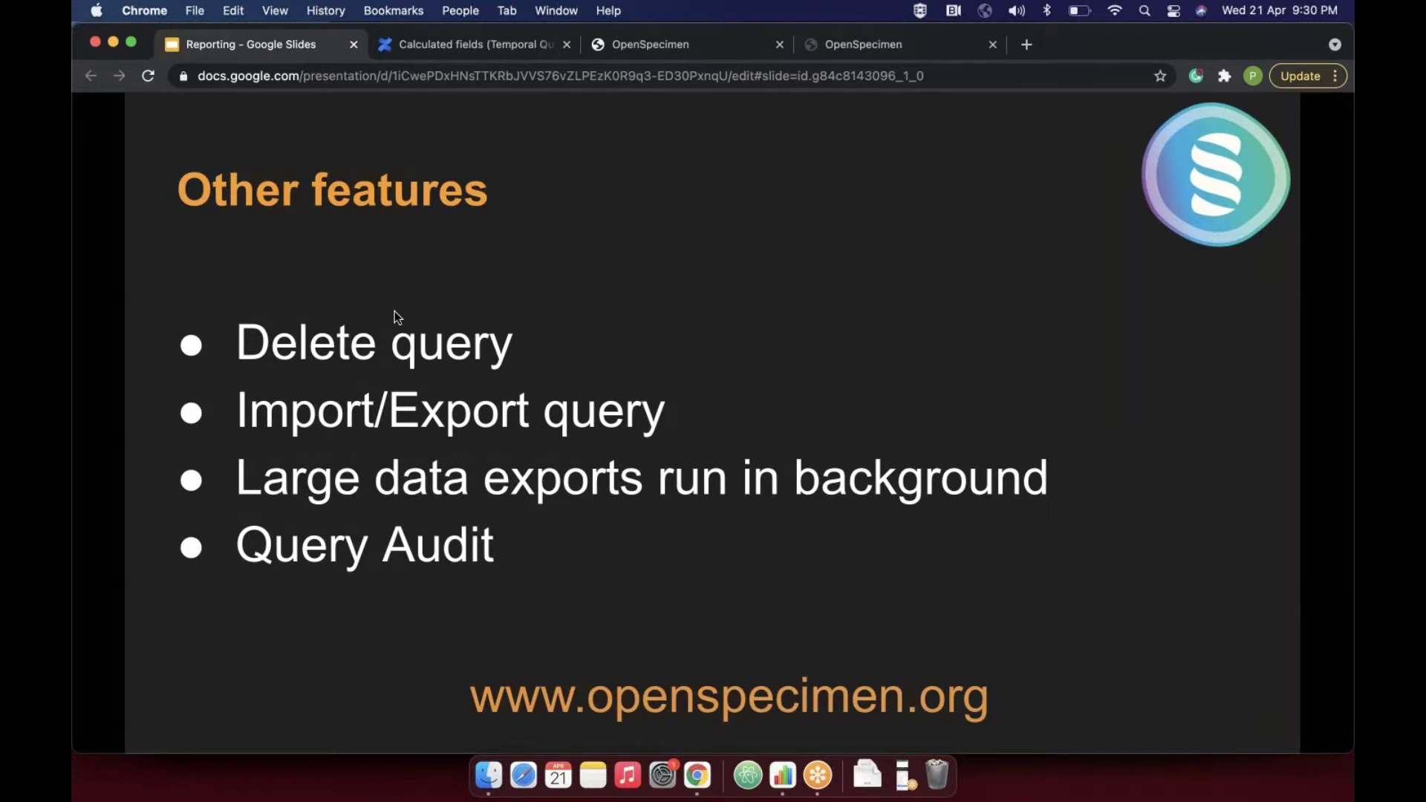
pyautogui.click(663, 47)
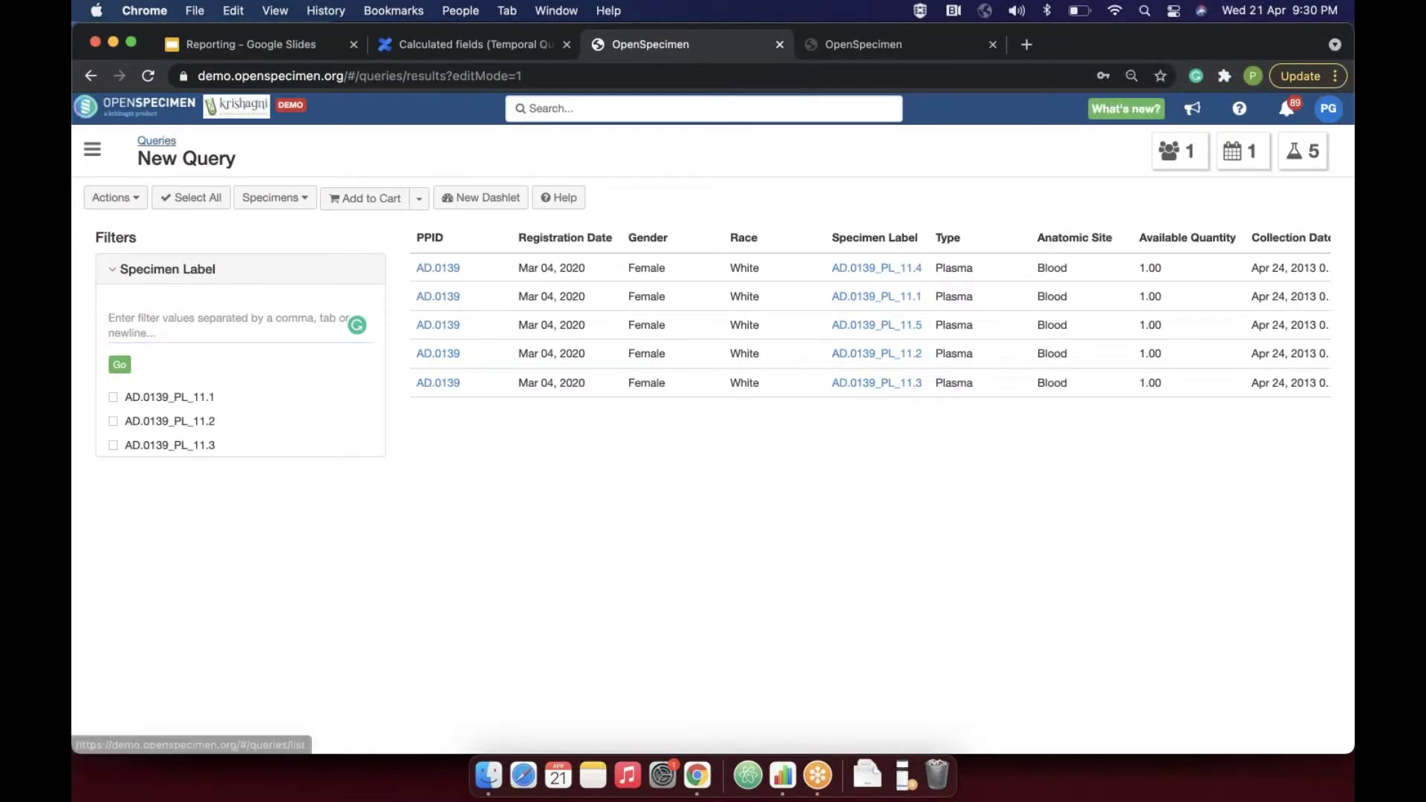
pyautogui.click(156, 141)
# - Examine the Delete and Download Query actions offered for the query "Serum or plasma from female gender patients"
pyautogui.click(1300, 266)
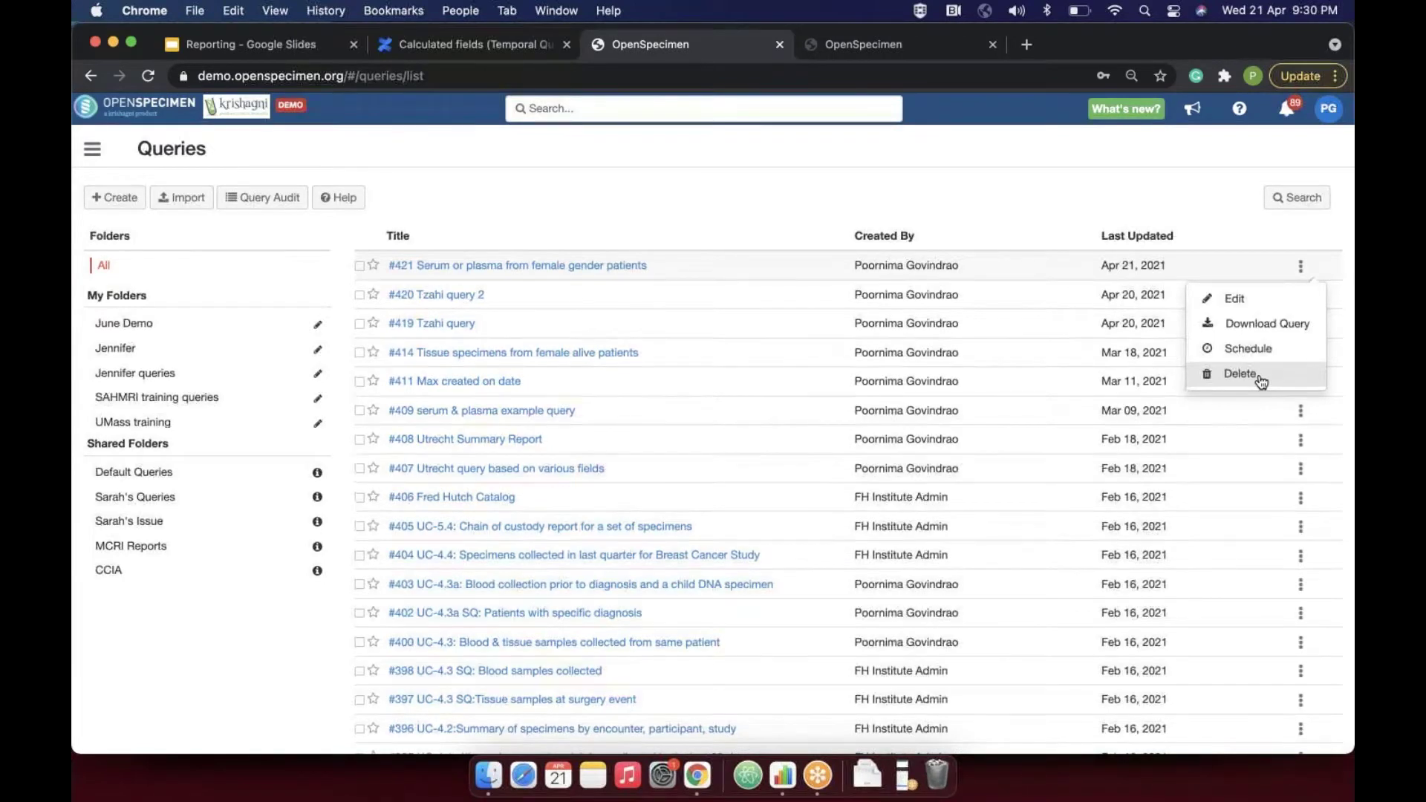
pyautogui.click(1189, 199)
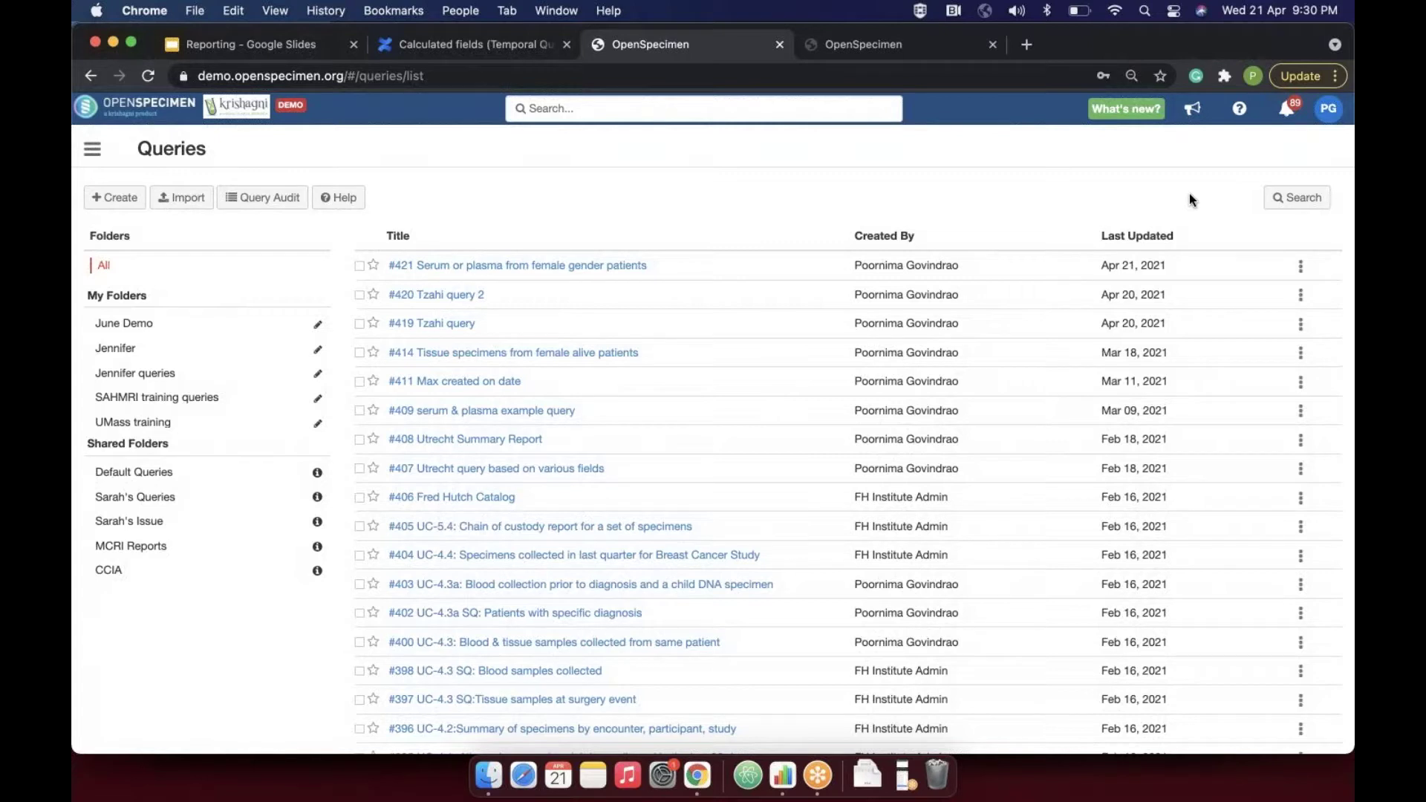
pyautogui.click(1307, 273)
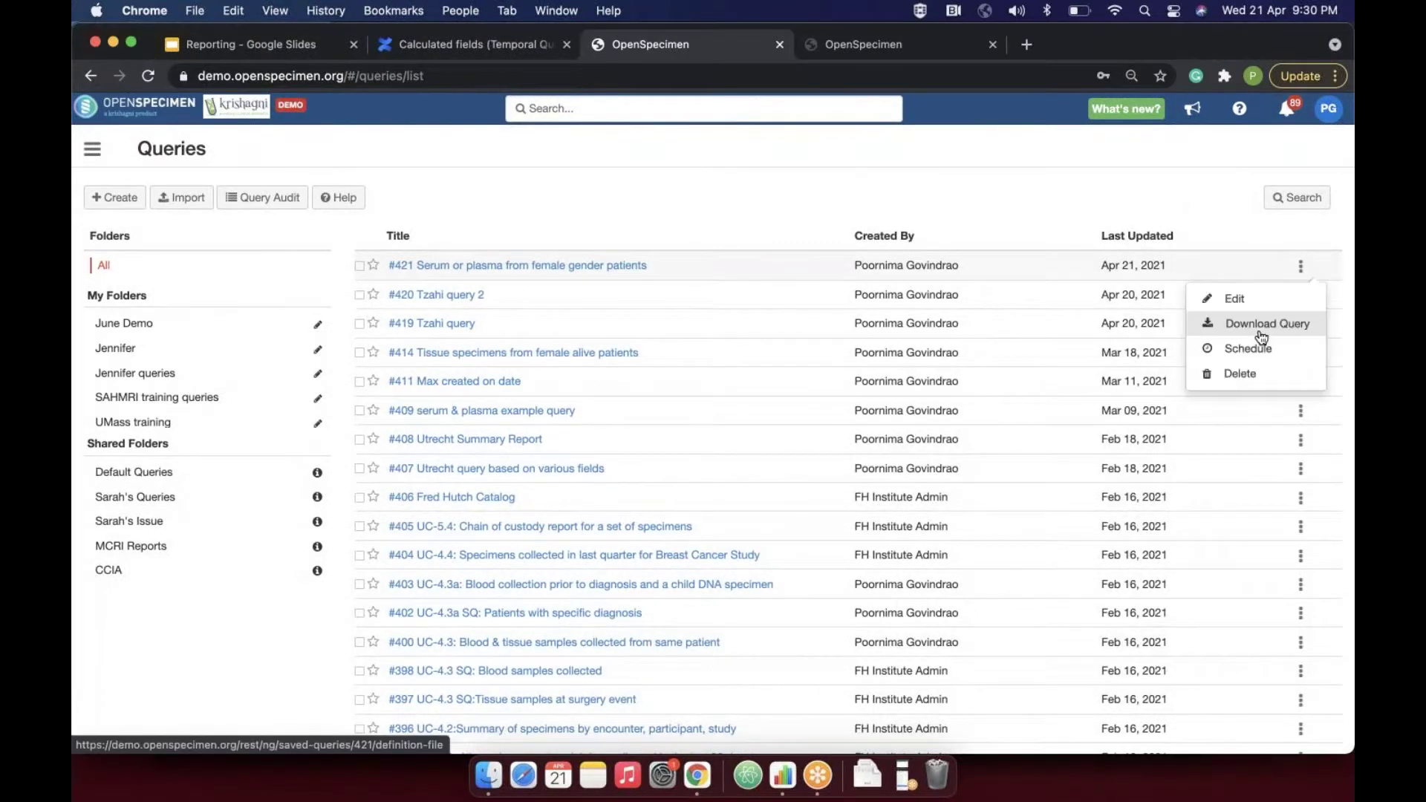
pyautogui.click(280, 232)
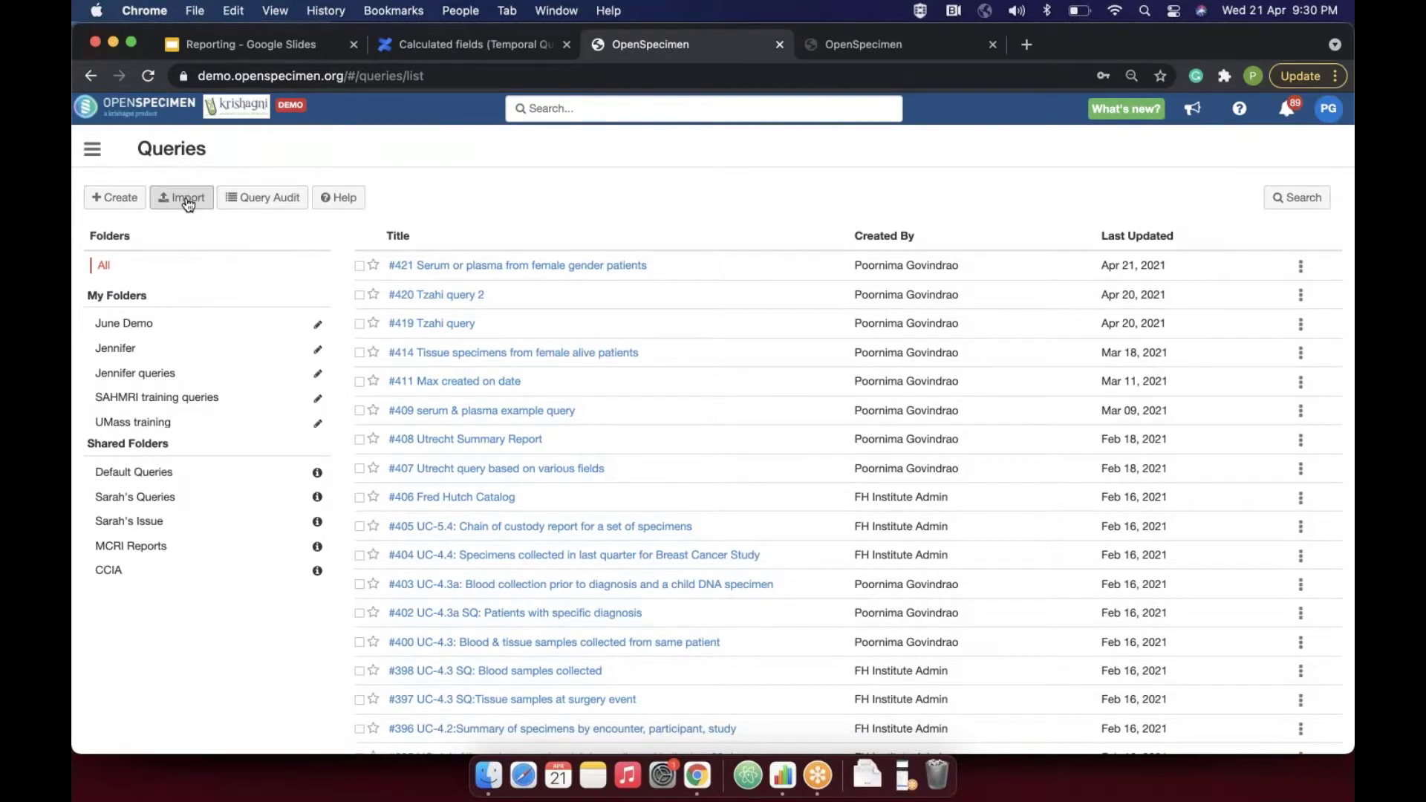
# - Check the Other features slide in Google Slides, view the Query Audit log in OpenSpecimen, and go back to the queries list
pyautogui.click(250, 45)
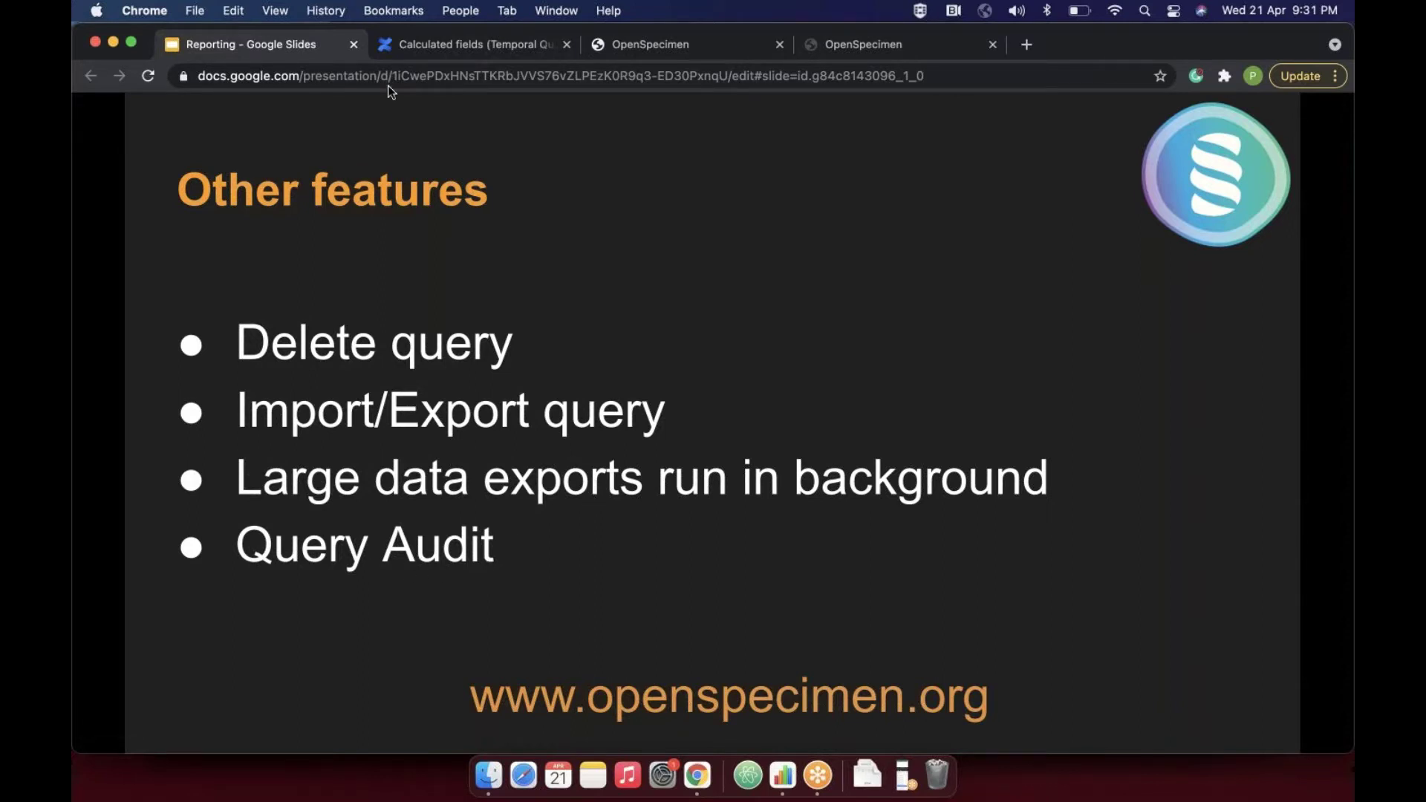
pyautogui.click(613, 48)
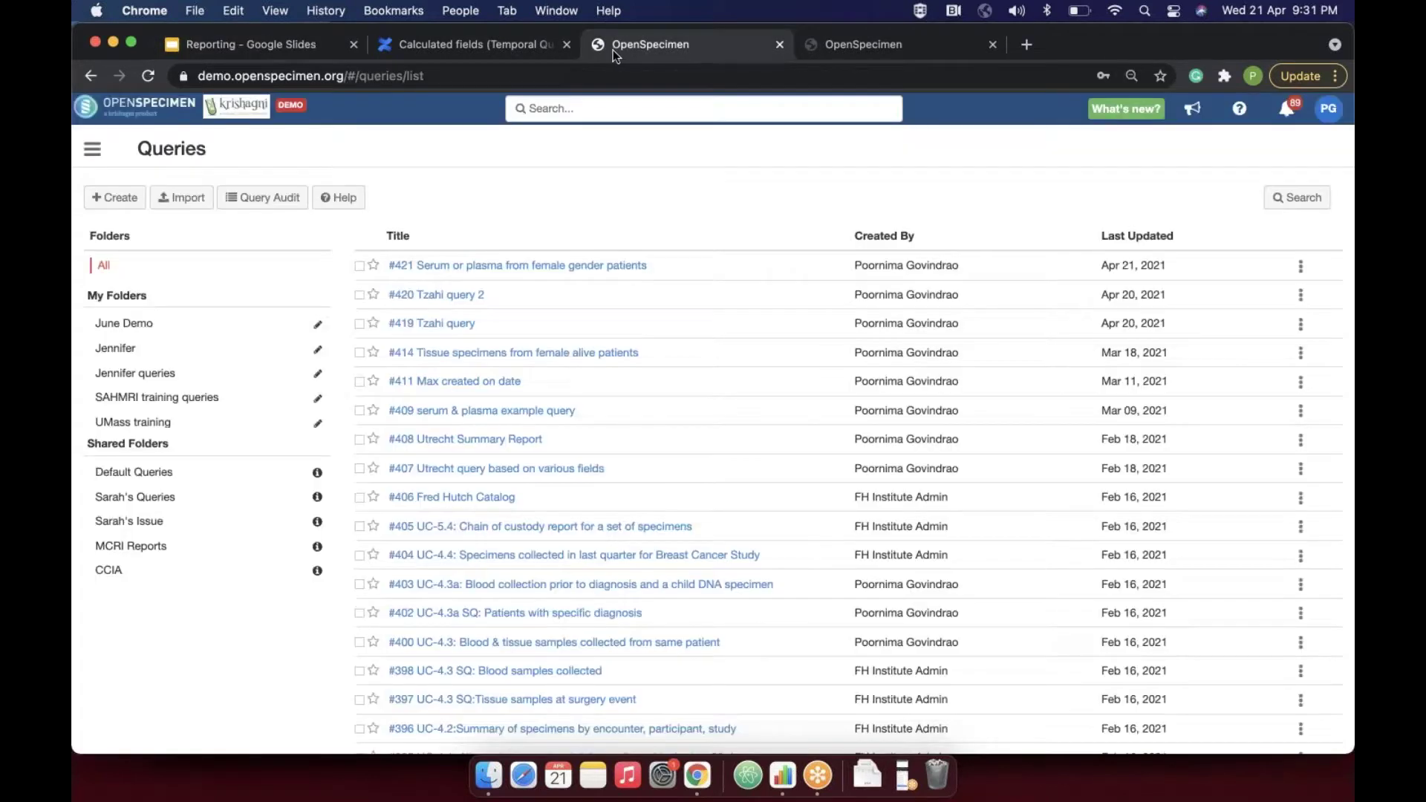
pyautogui.click(284, 209)
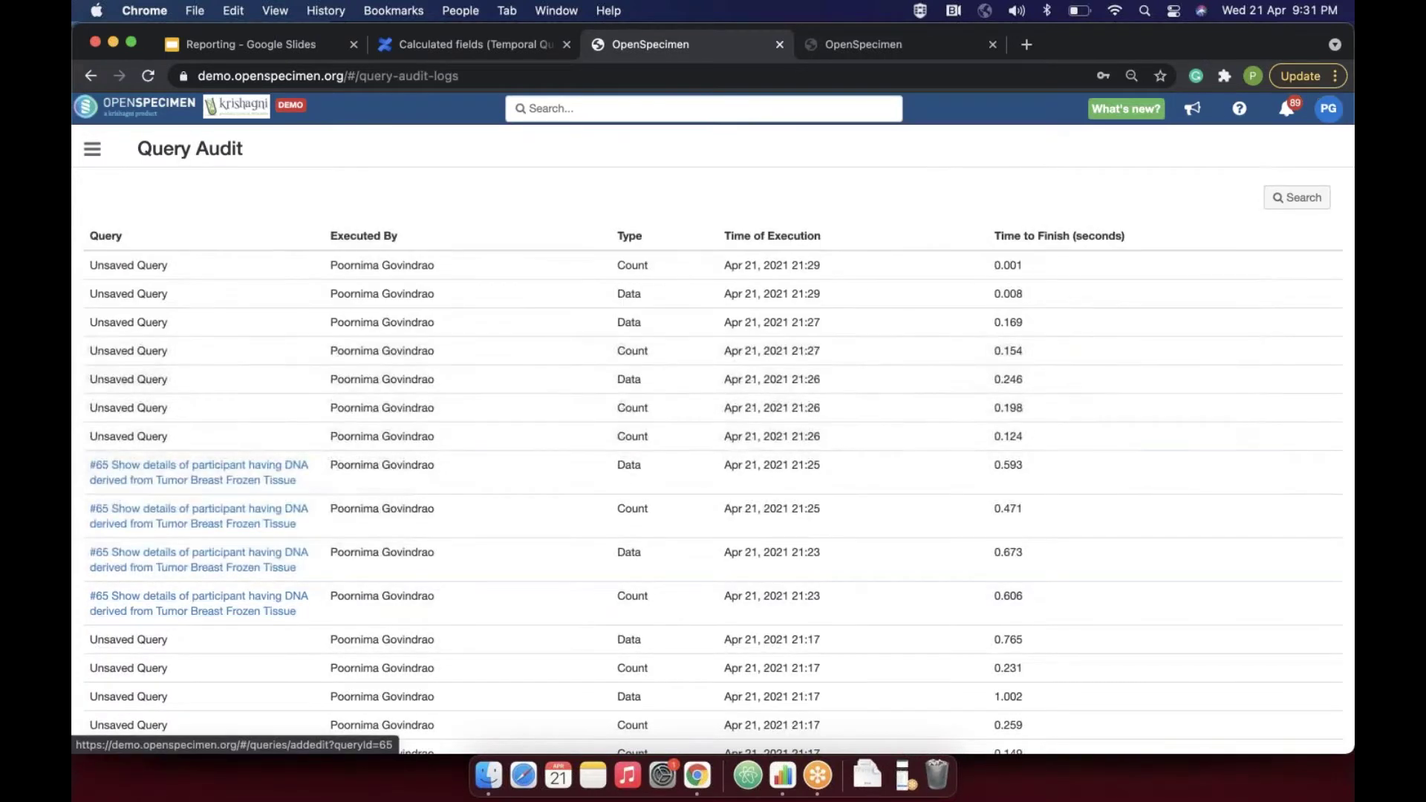
pyautogui.click(91, 76)
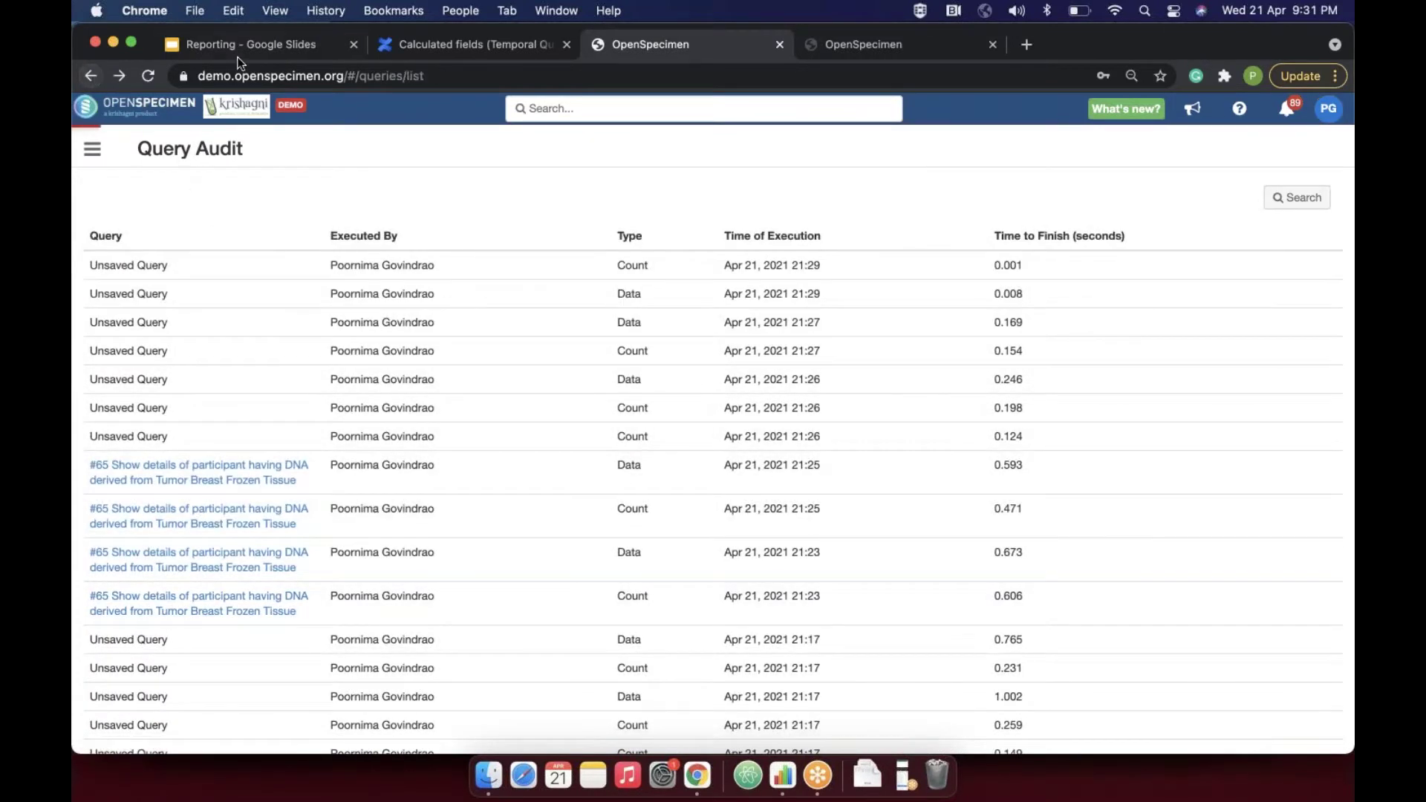
# - Show the Resources slide in Google Slides, and load help.openspecimen.org in the Confluence tab
pyautogui.click(239, 46)
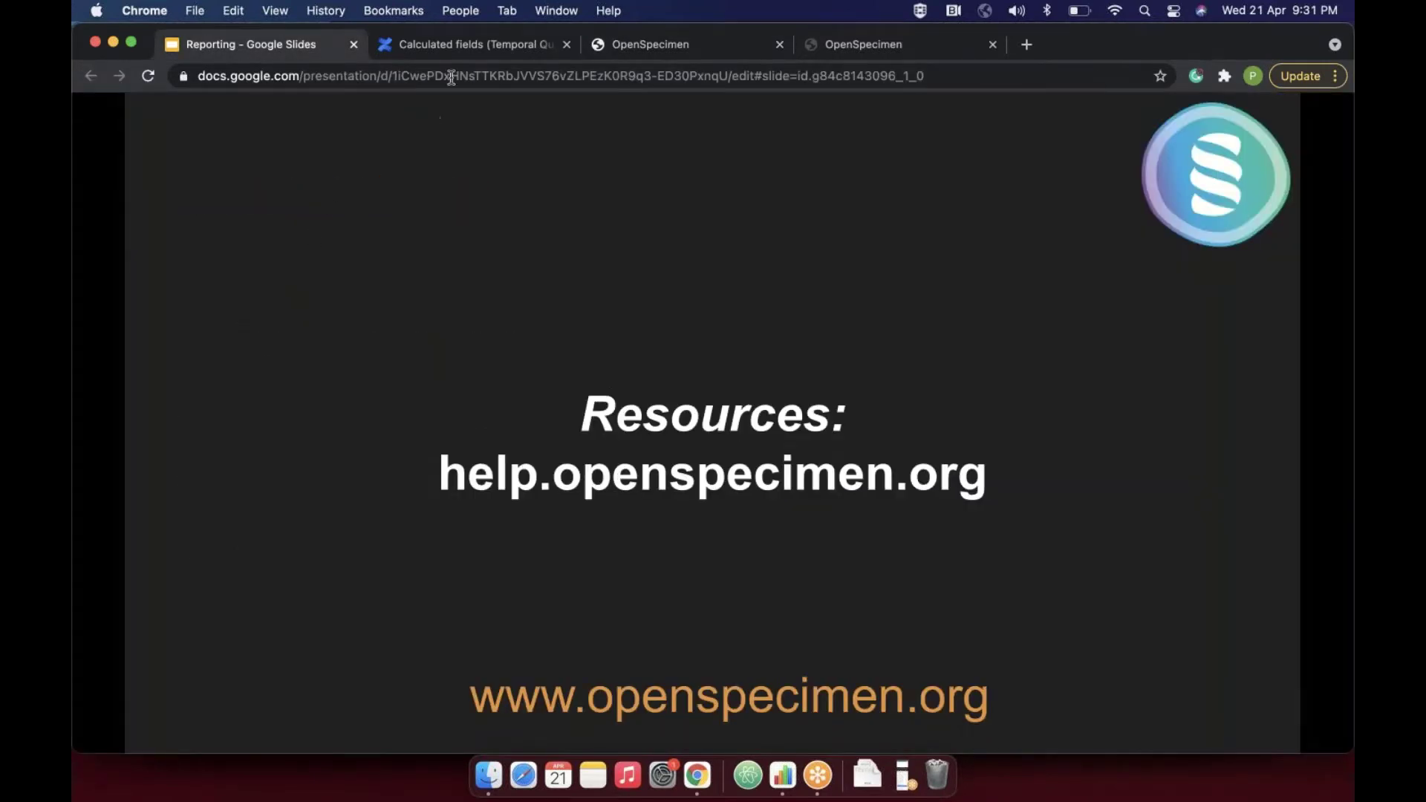
pyautogui.click(453, 44)
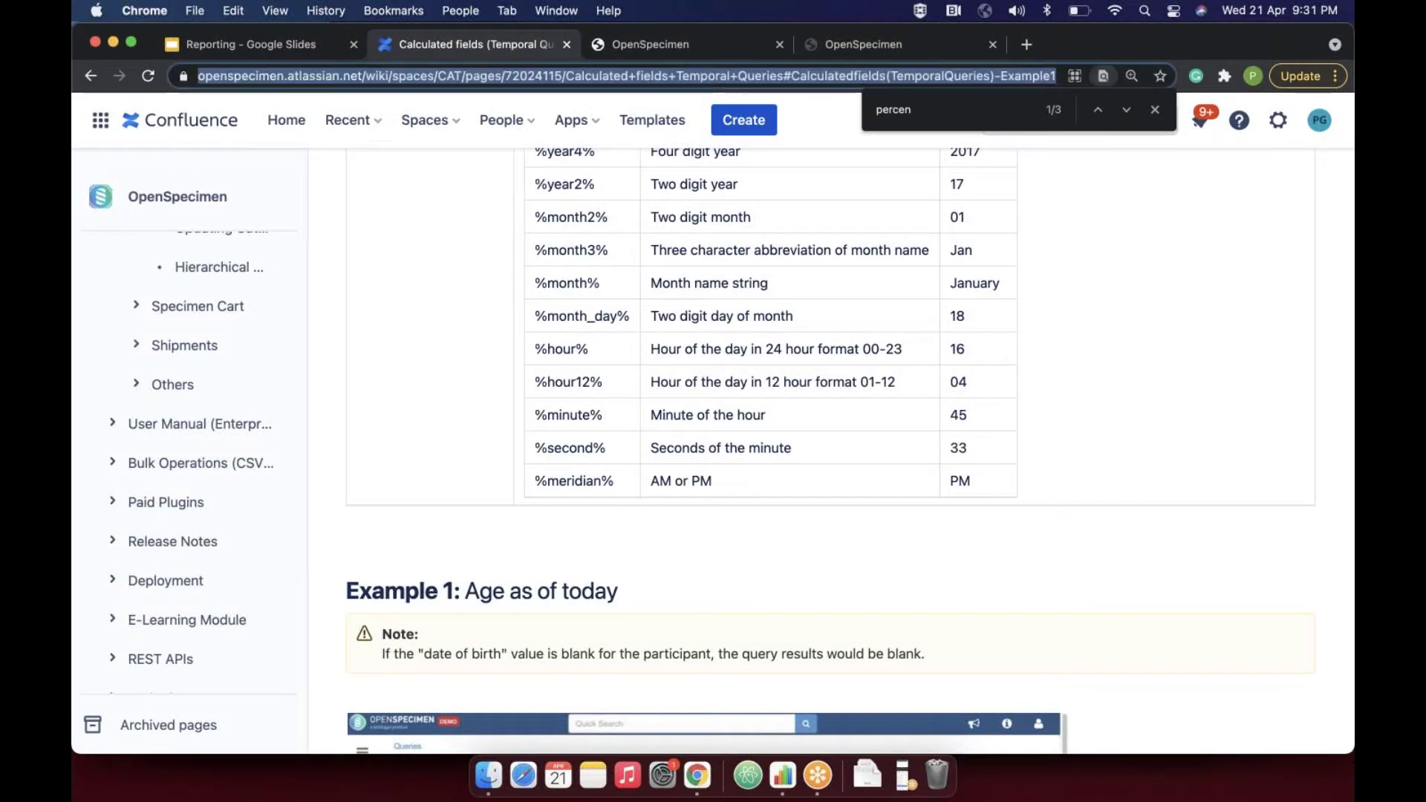
pyautogui.write('hello')
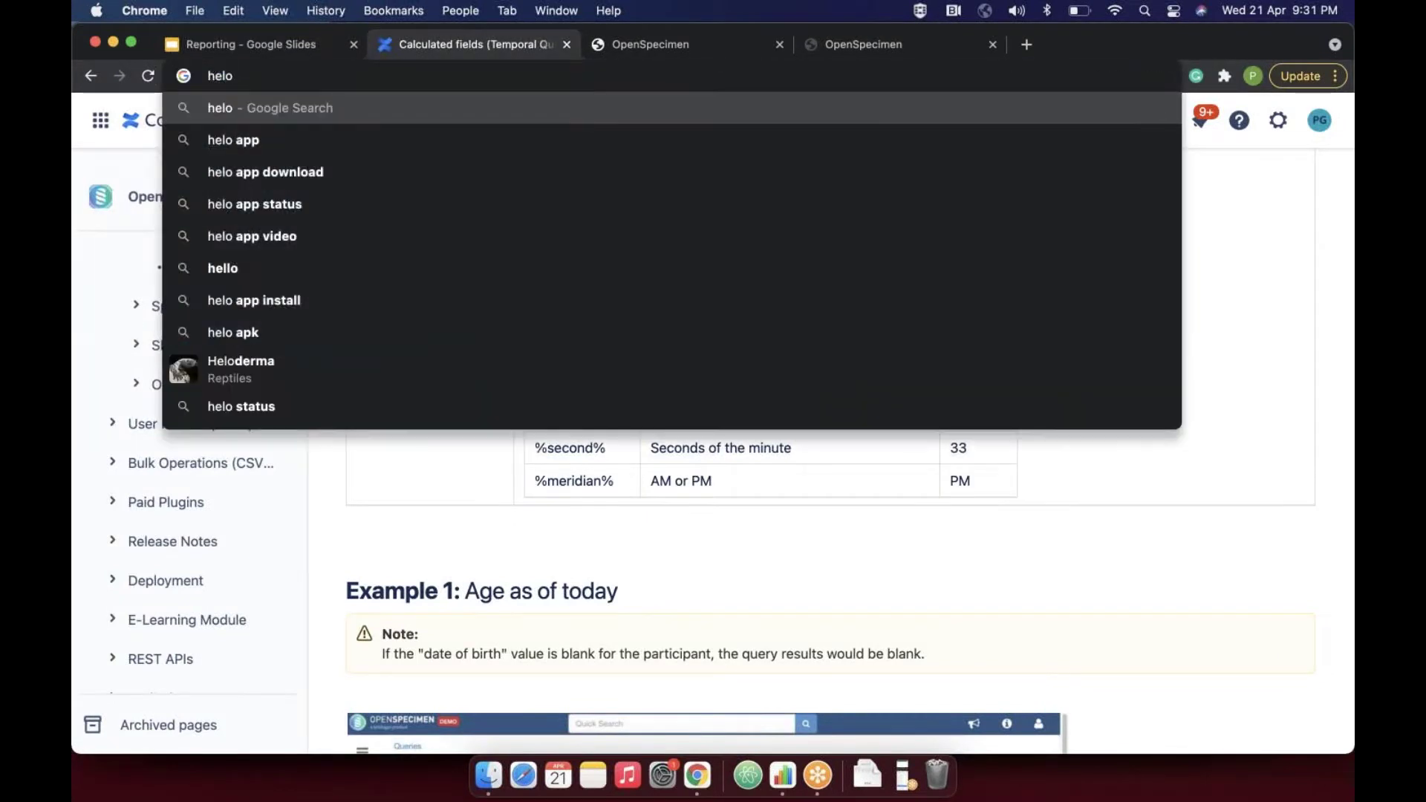
pyautogui.press('BackSpace')
pyautogui.press('BackSpace')
pyautogui.write('p.openspecimen.org')
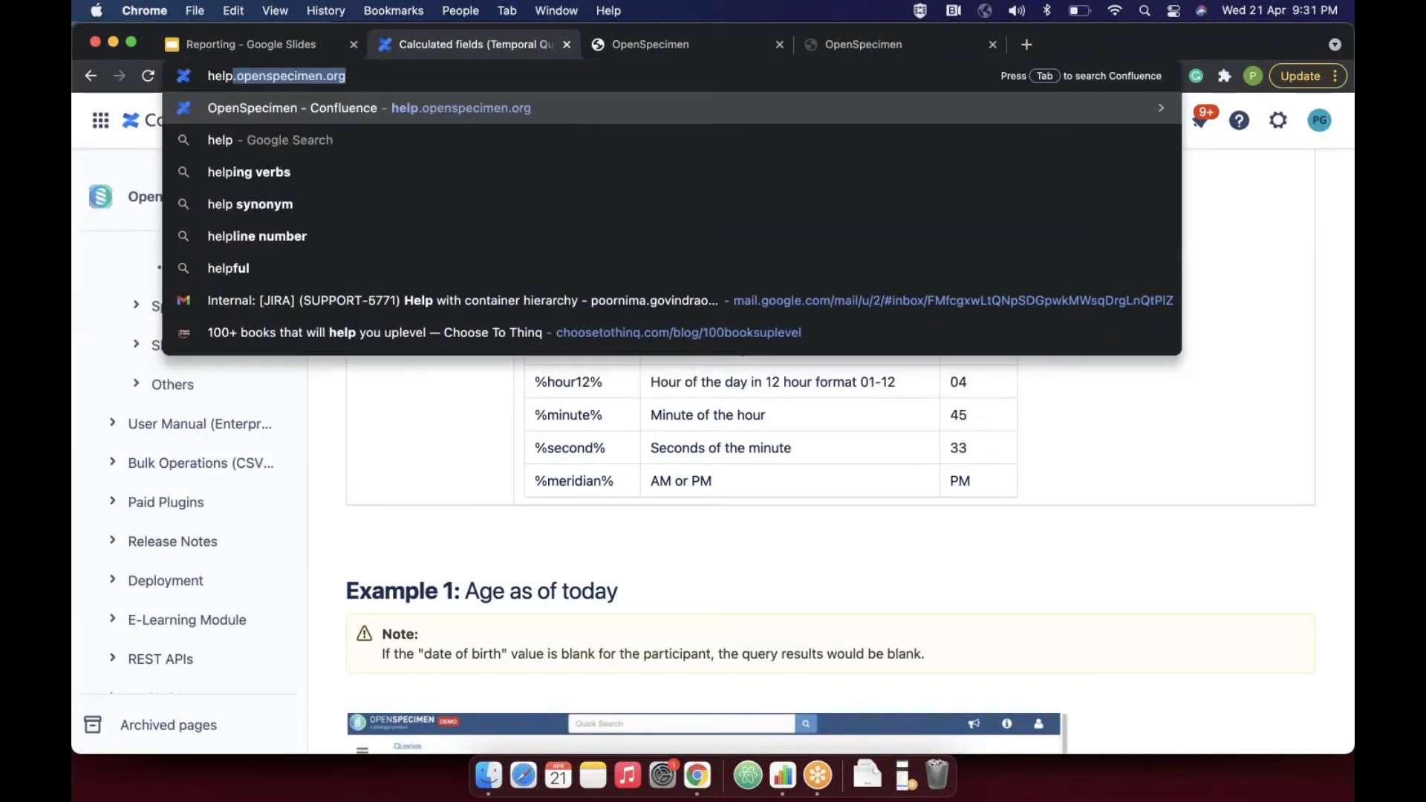
pyautogui.press('Return')
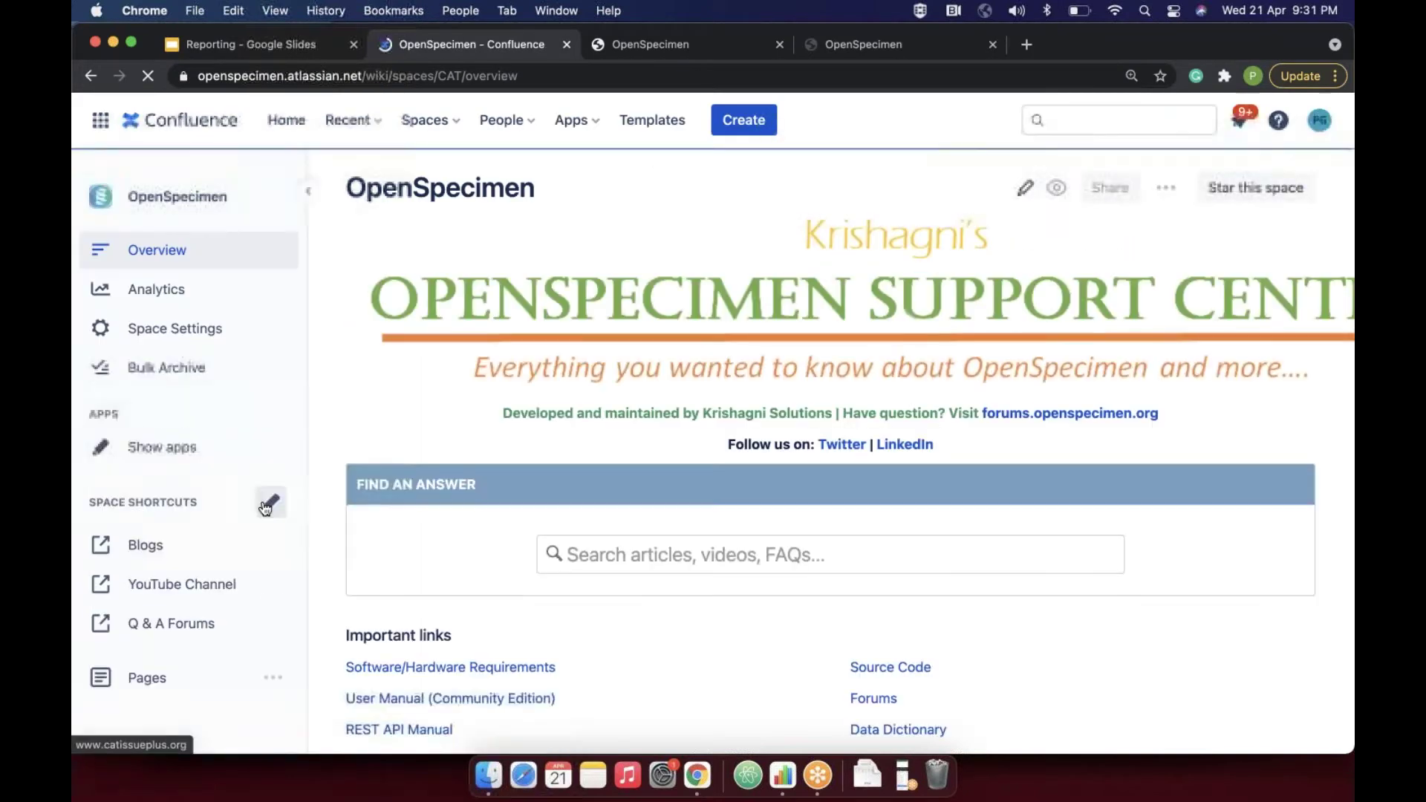
# - Open the Reporting page of the Community Edition user manual in Confluence and review its table of reporting features
pyautogui.scroll(-5, 185, 512)
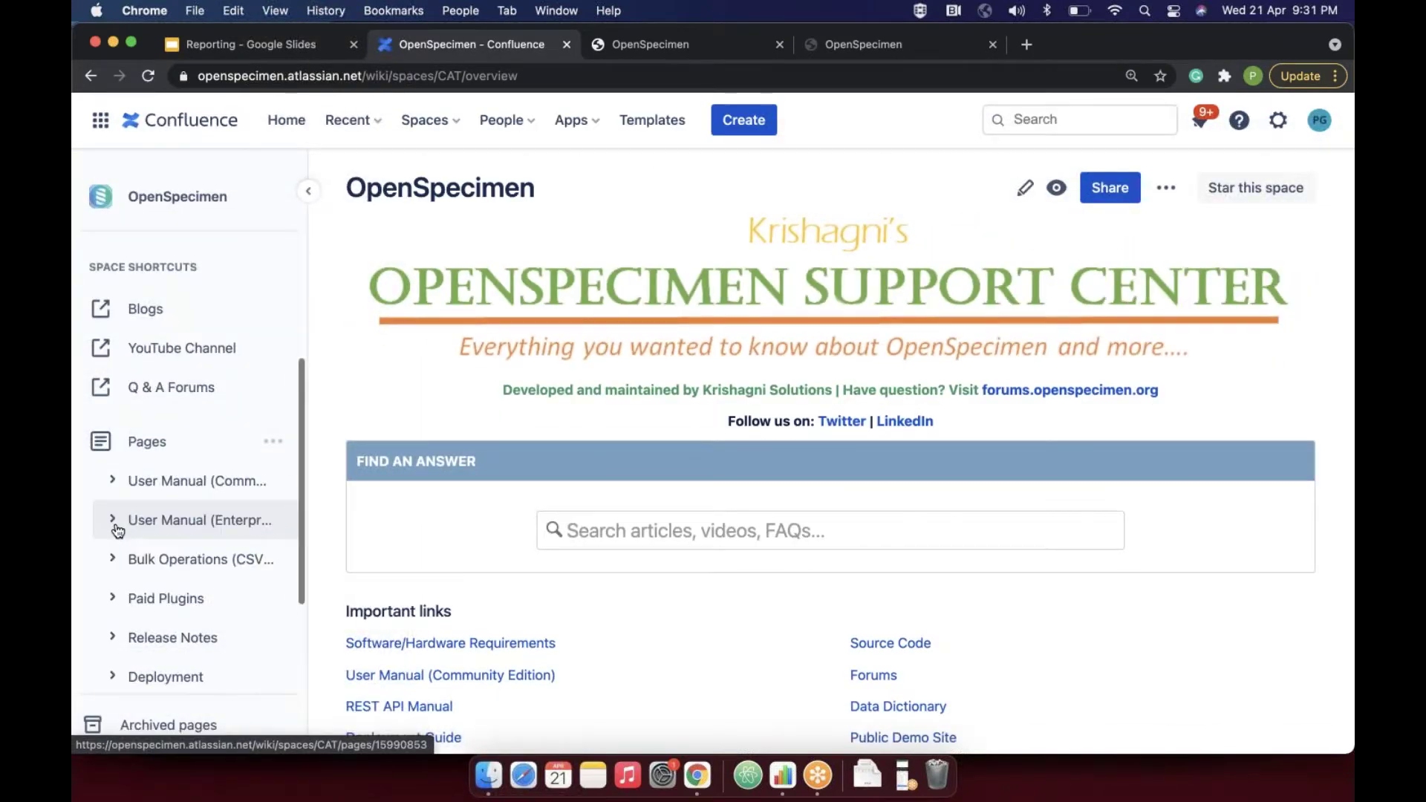
pyautogui.click(112, 483)
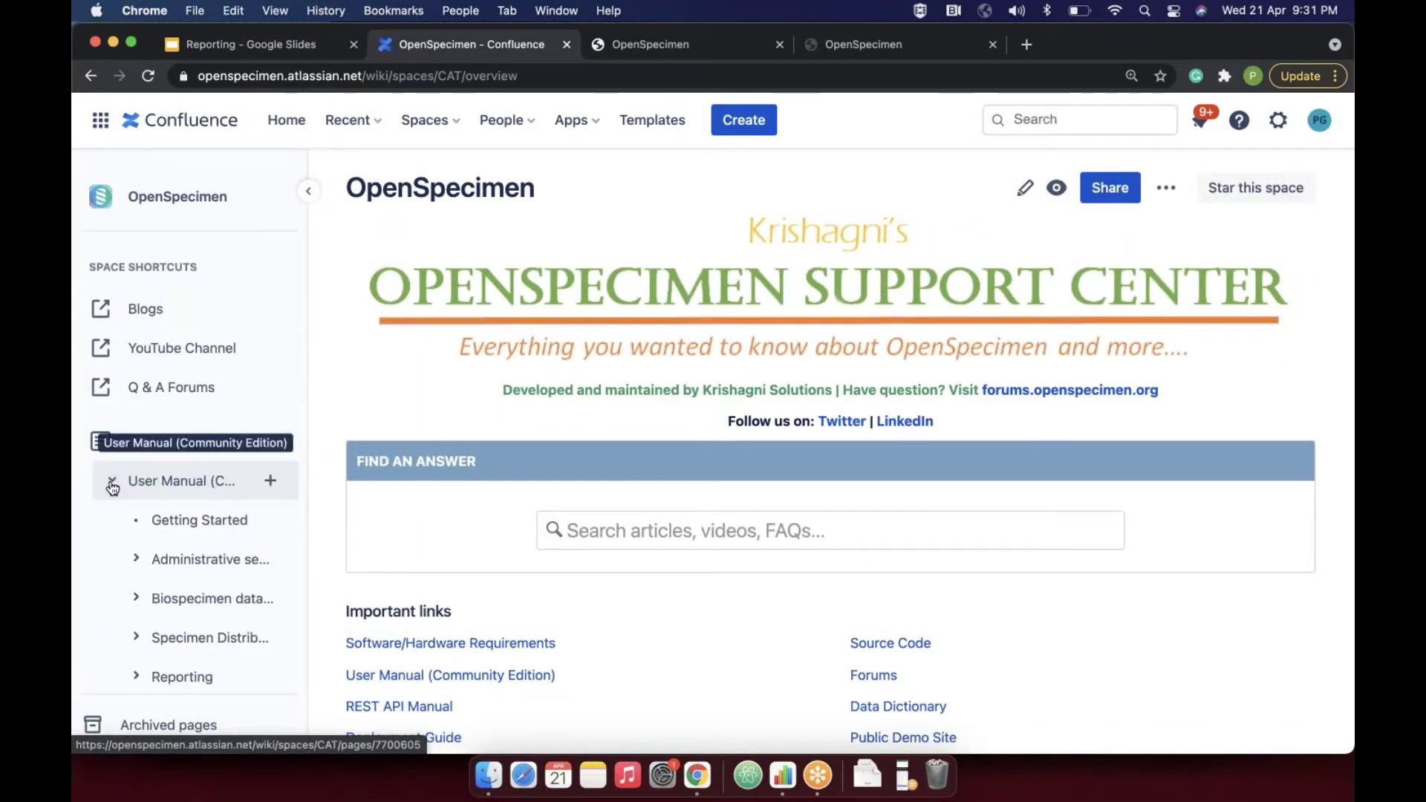
pyautogui.scroll(-4, 172, 555)
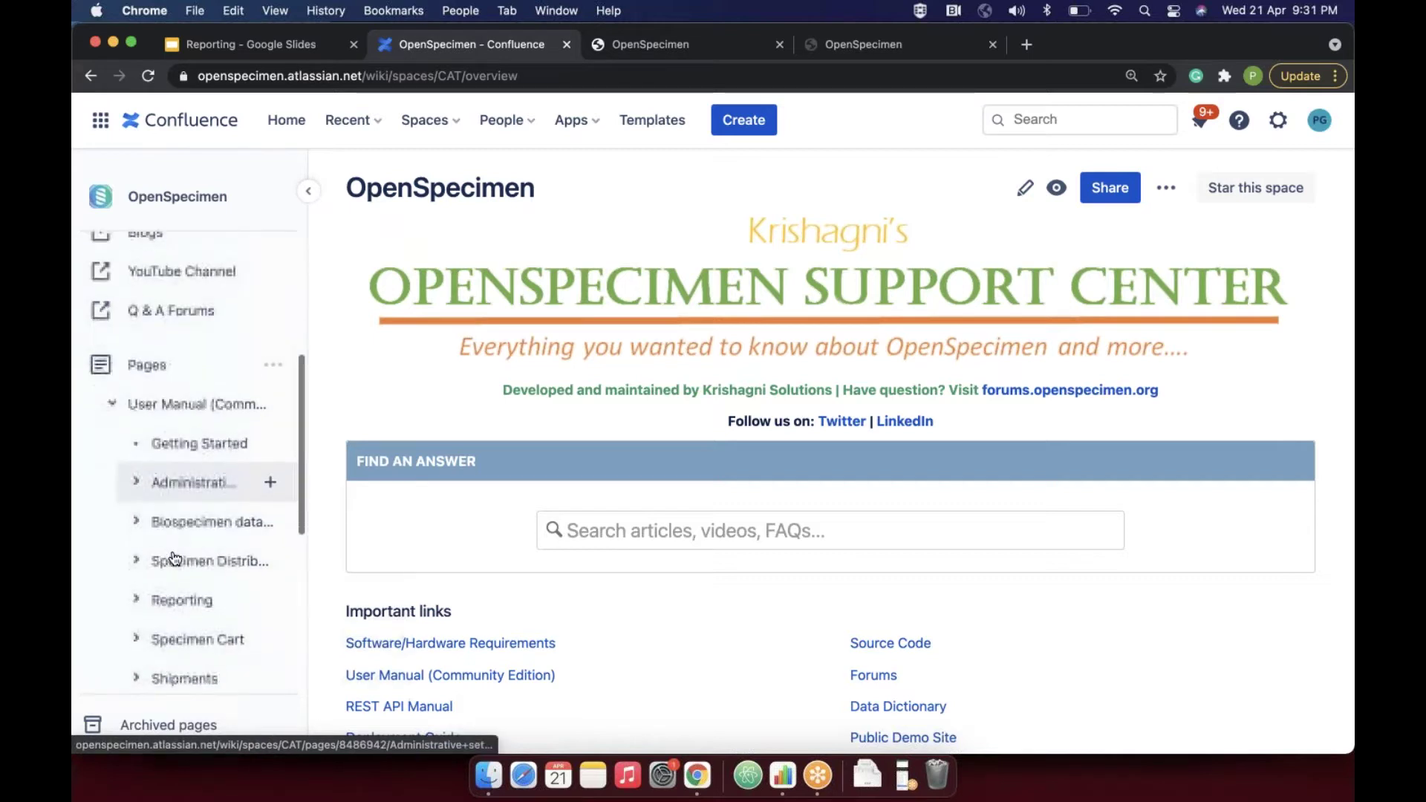
pyautogui.click(177, 536)
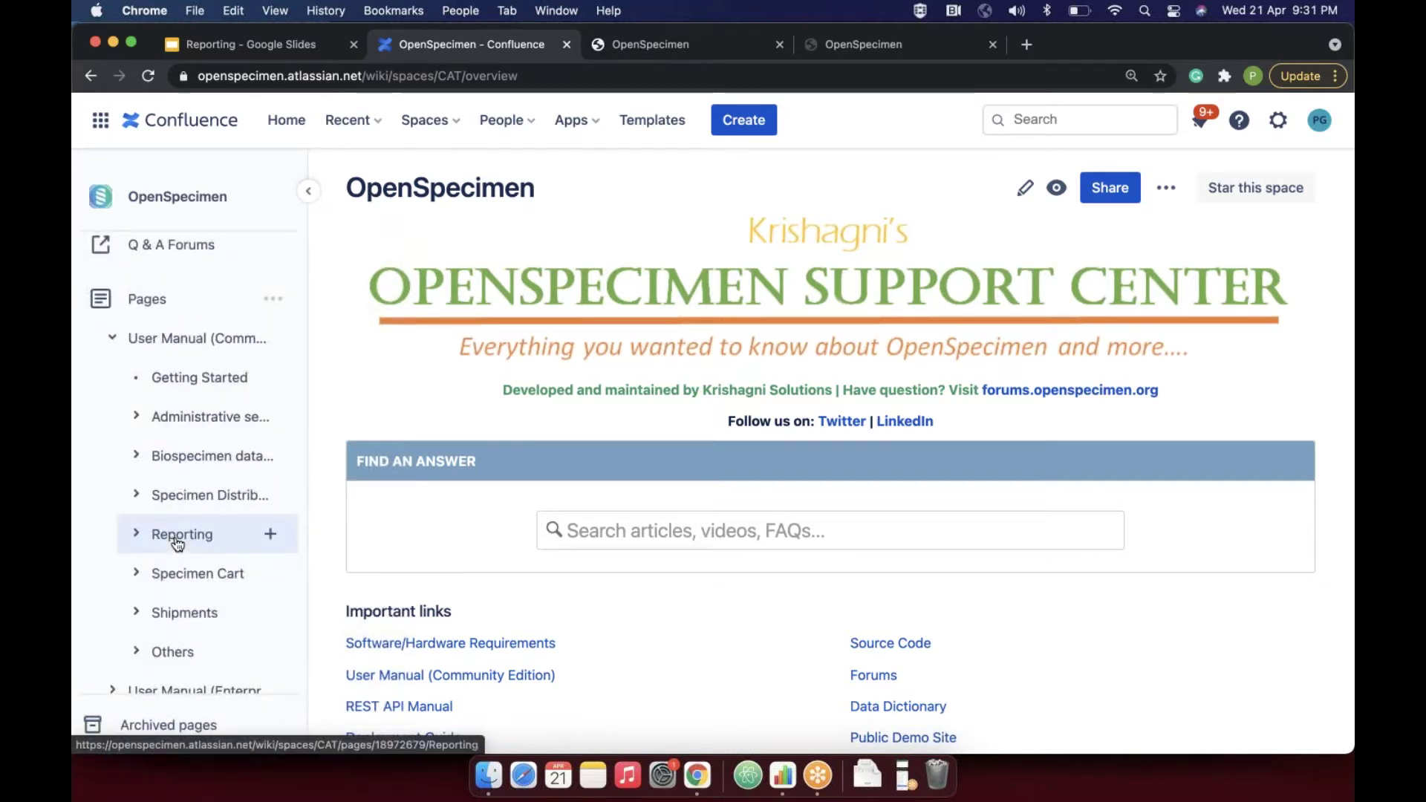
pyautogui.scroll(-5, 849, 445)
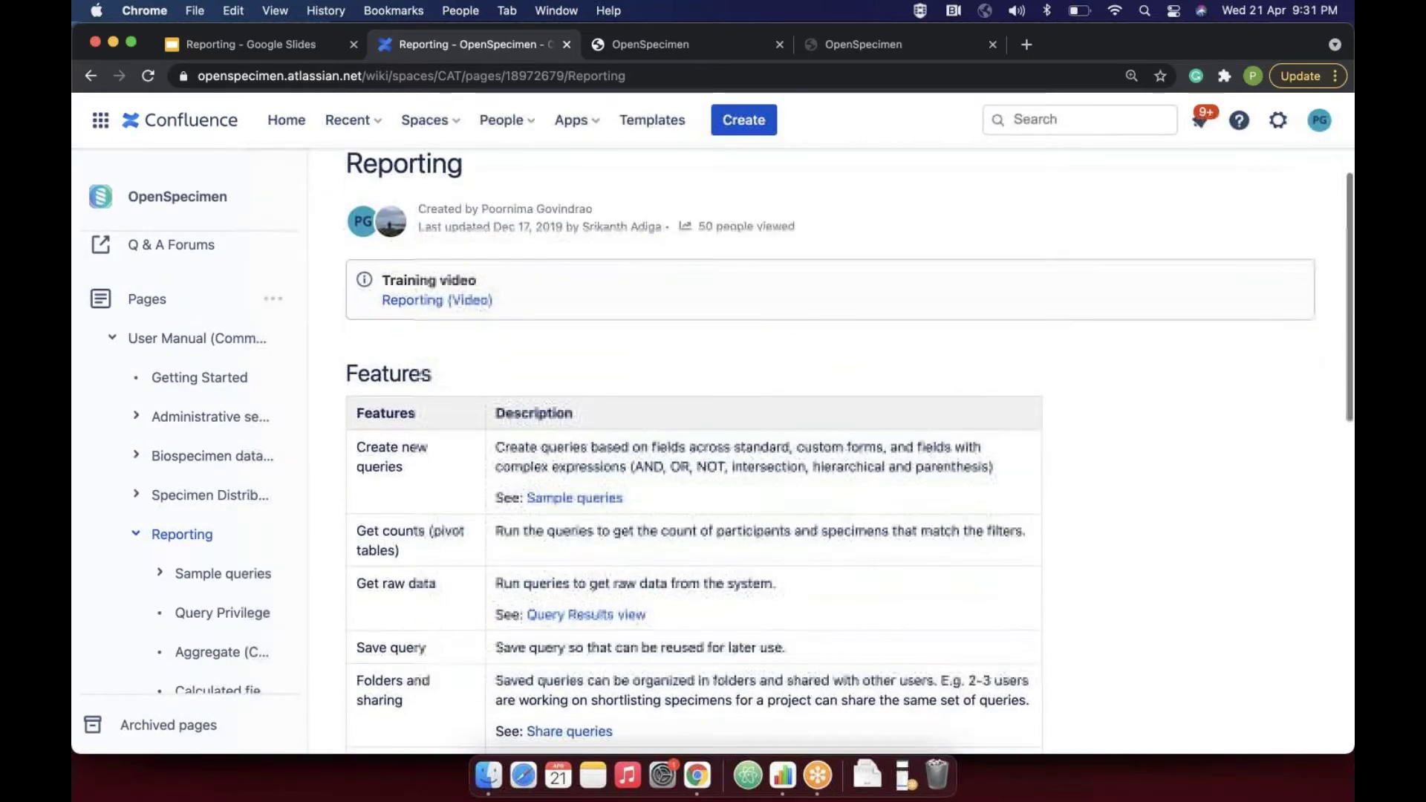
pyautogui.scroll(-2, 694, 446)
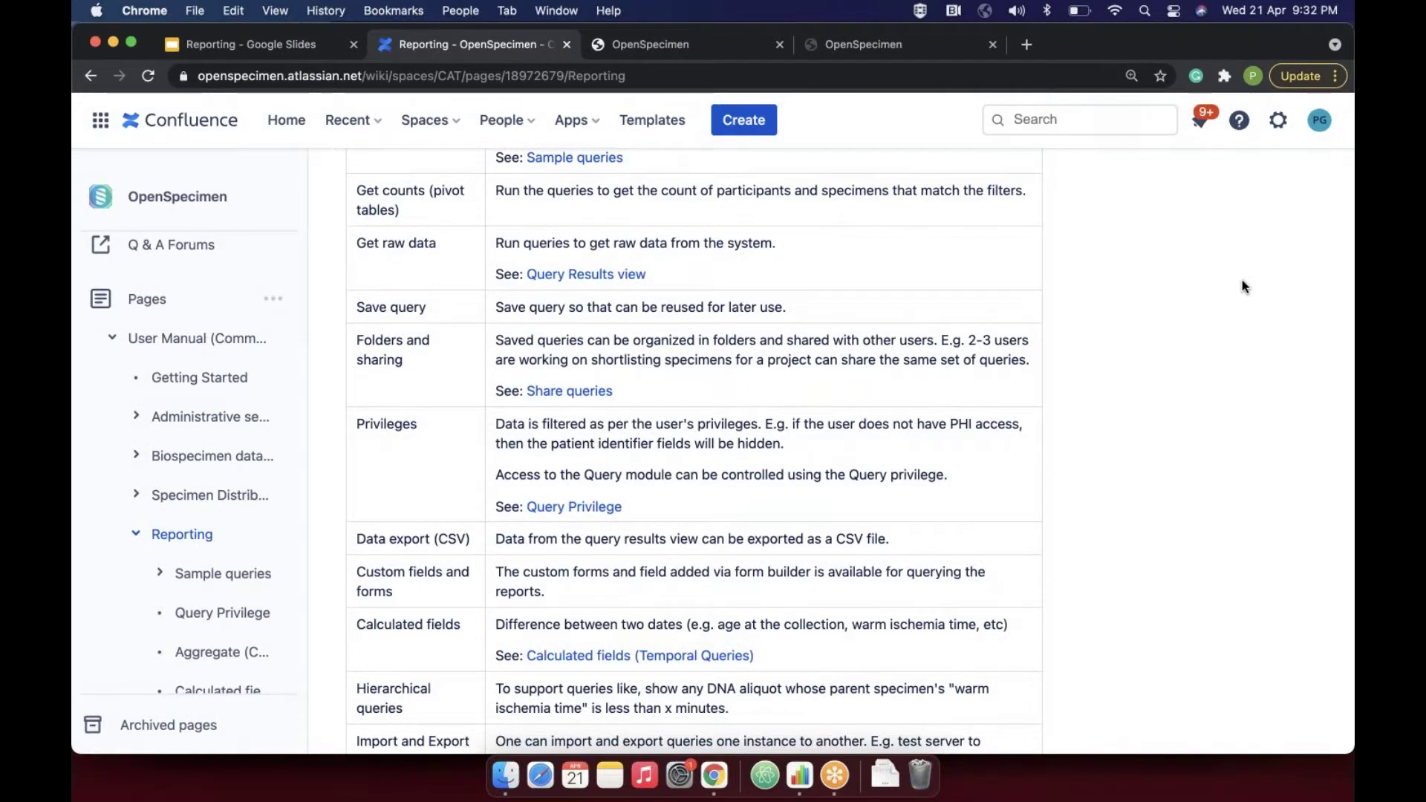
# - Switch to OpenSpecimen's queries list and create a new query with the collection protocol set to None
pyautogui.click(715, 55)
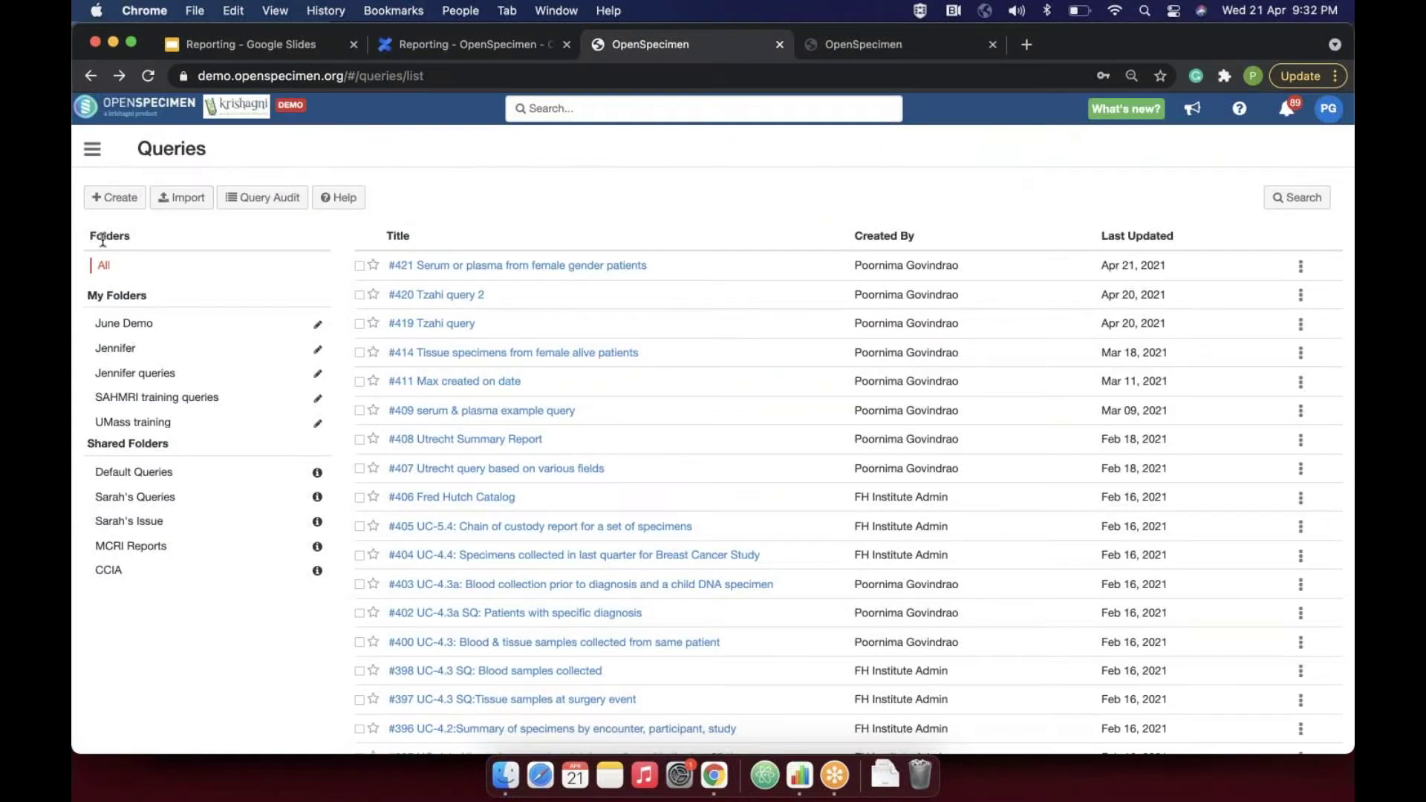
pyautogui.click(102, 211)
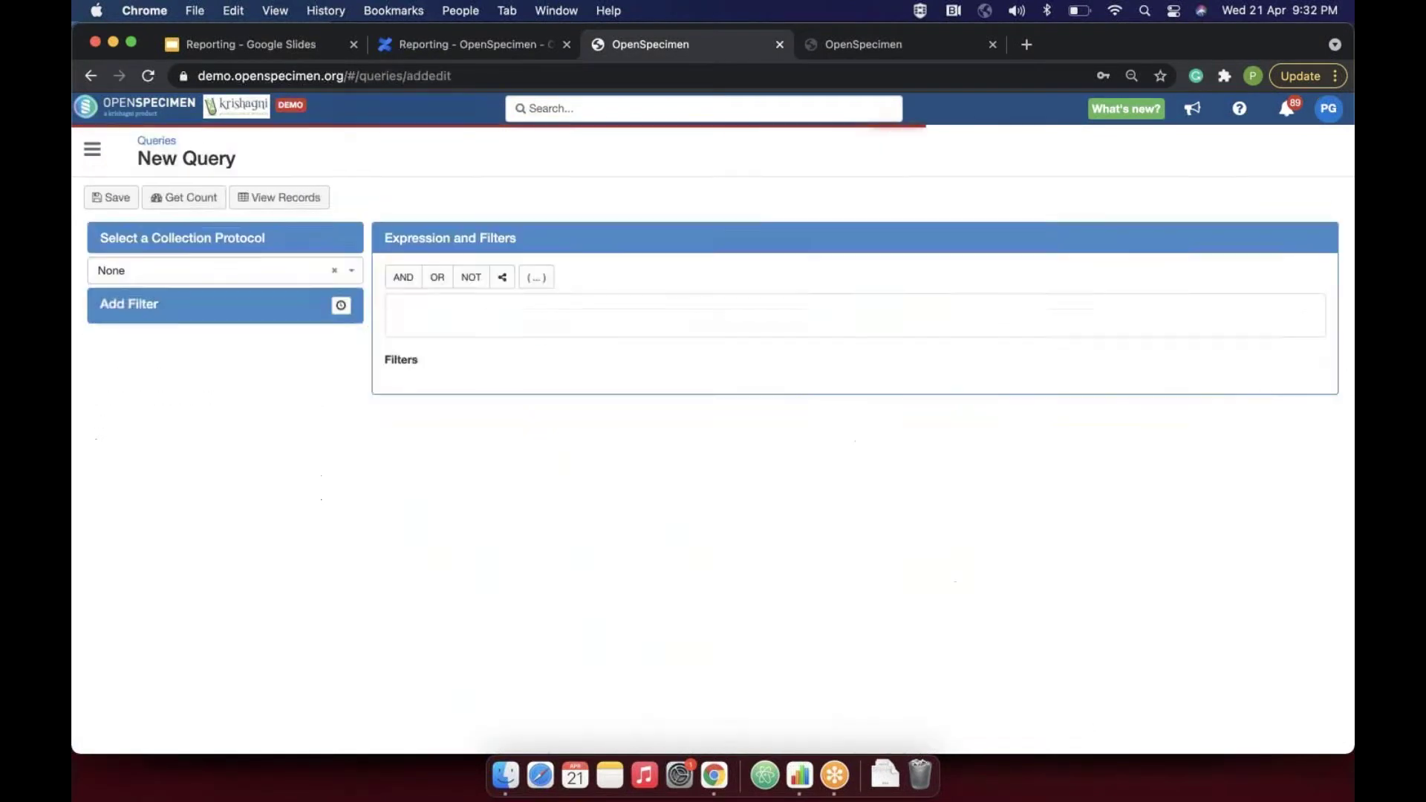
pyautogui.click(143, 278)
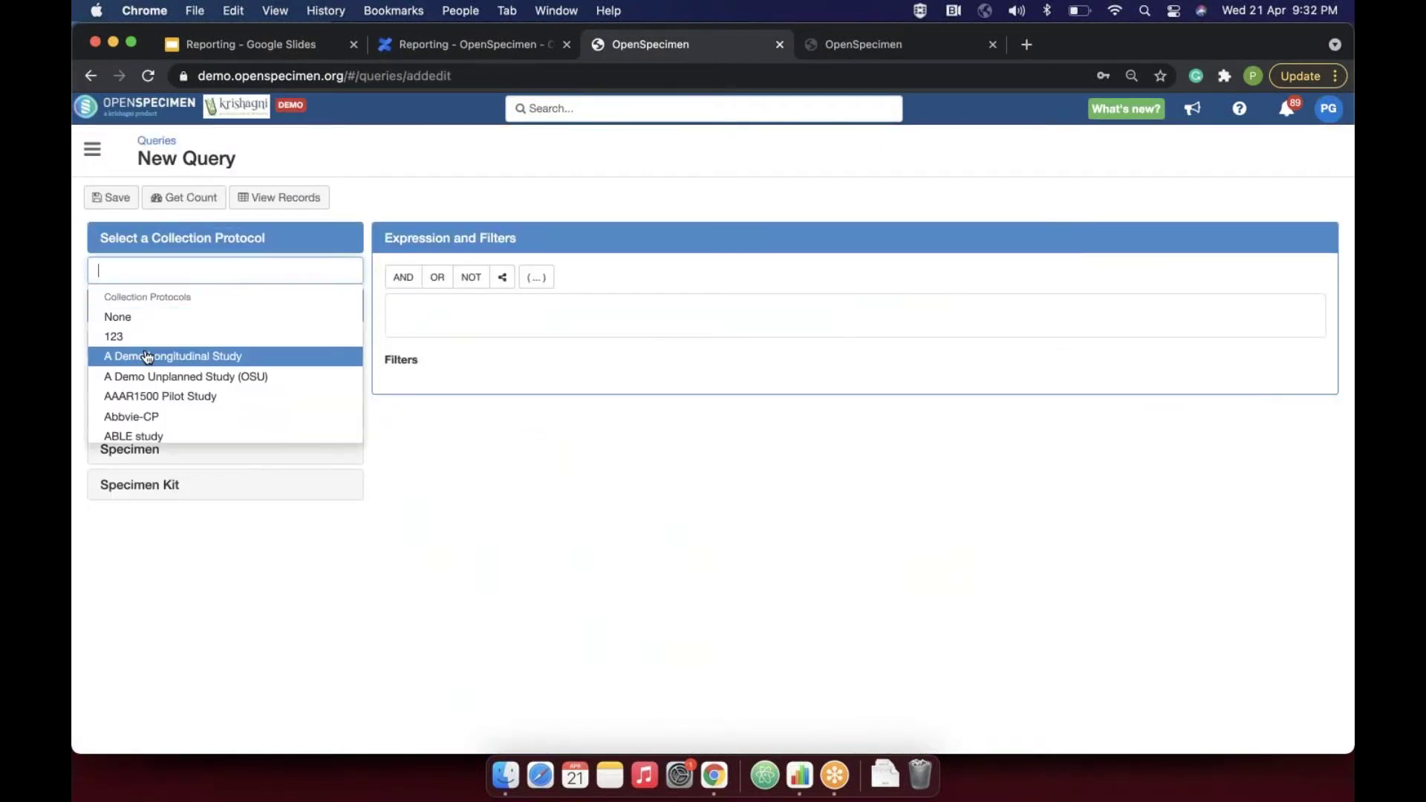
pyautogui.click(152, 315)
# - Add a filter for Collection Protocol Short Title Is One Of "A Demo Longitudinal Study" and "ABLE study"
pyautogui.click(142, 347)
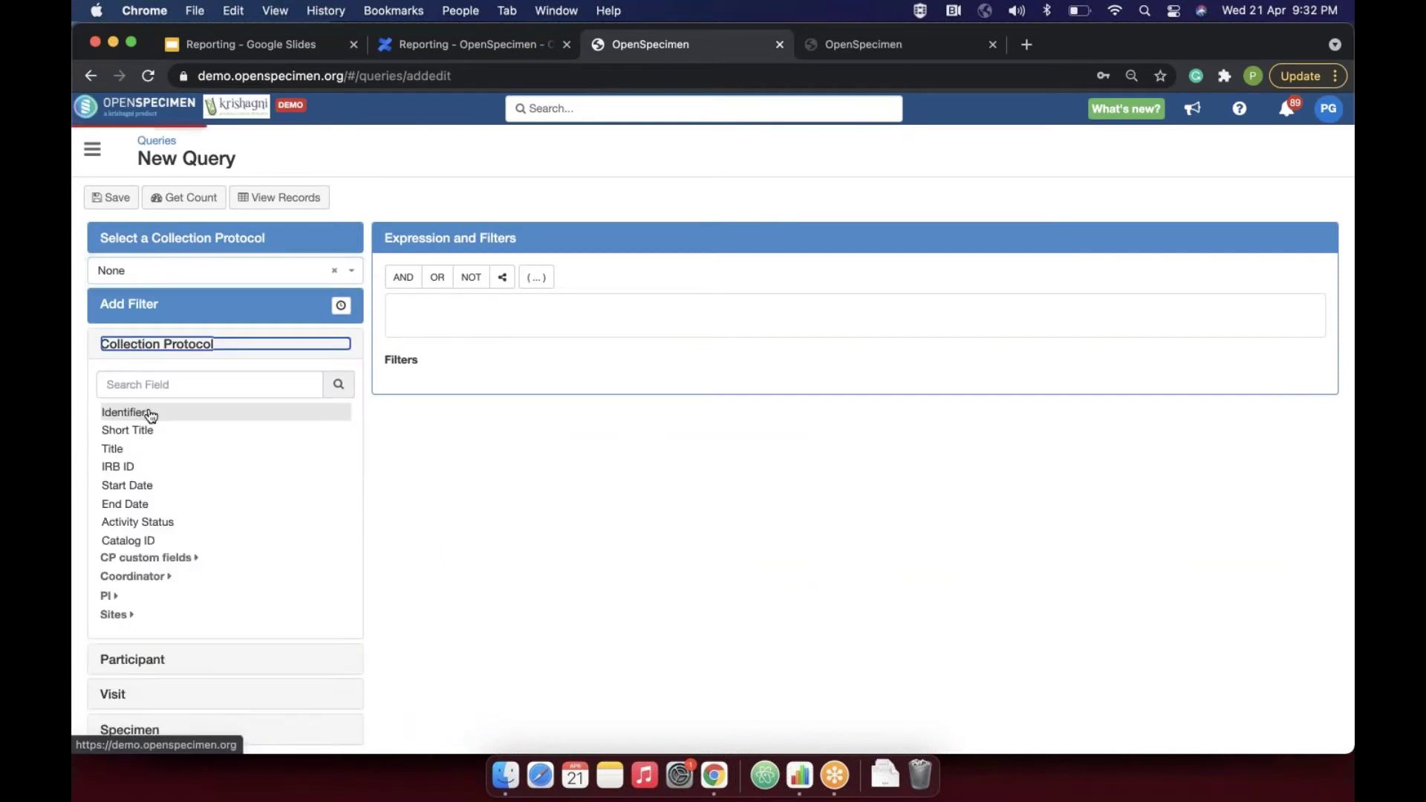
pyautogui.click(154, 431)
pyautogui.click(490, 387)
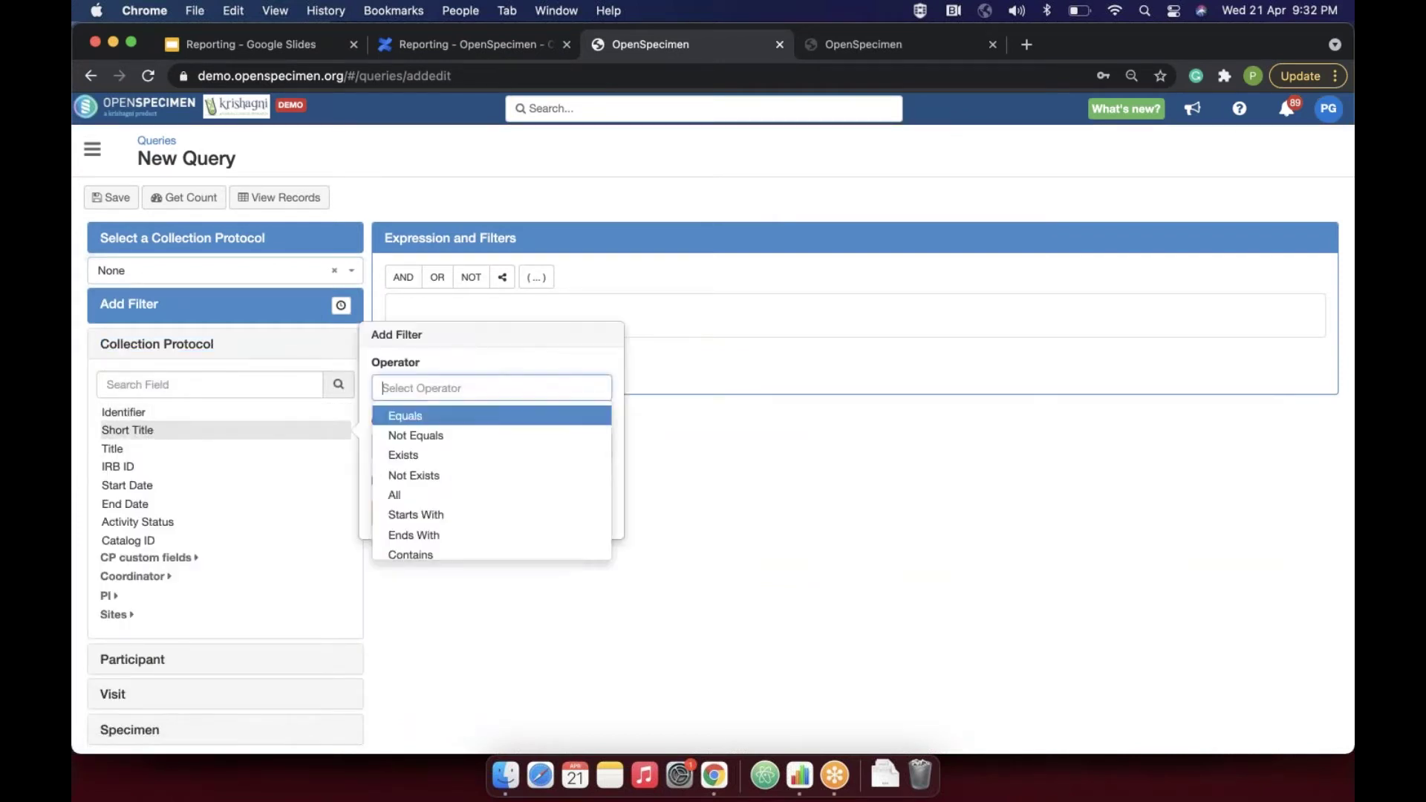
pyautogui.scroll(-1, 446, 498)
pyautogui.click(436, 525)
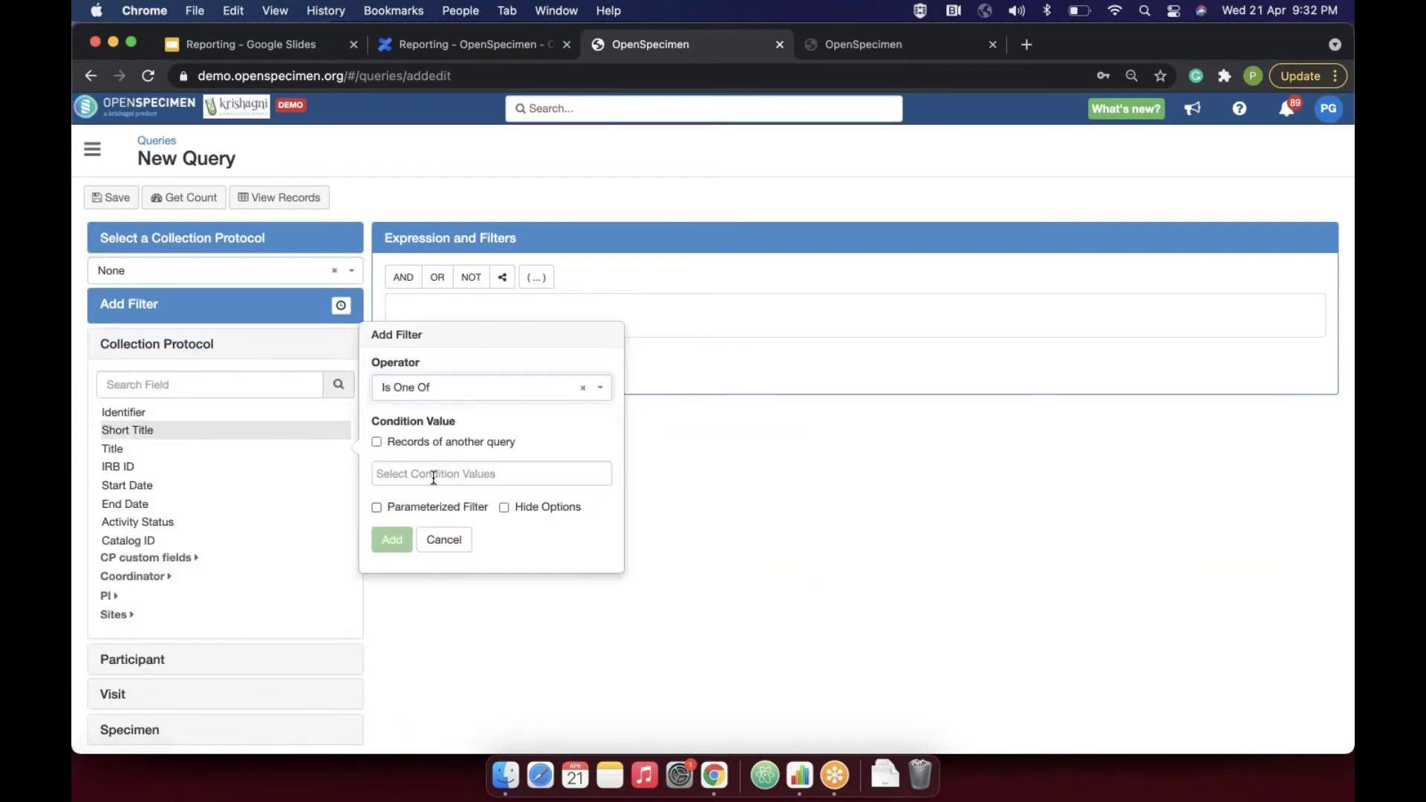
pyautogui.click(436, 473)
pyautogui.click(435, 520)
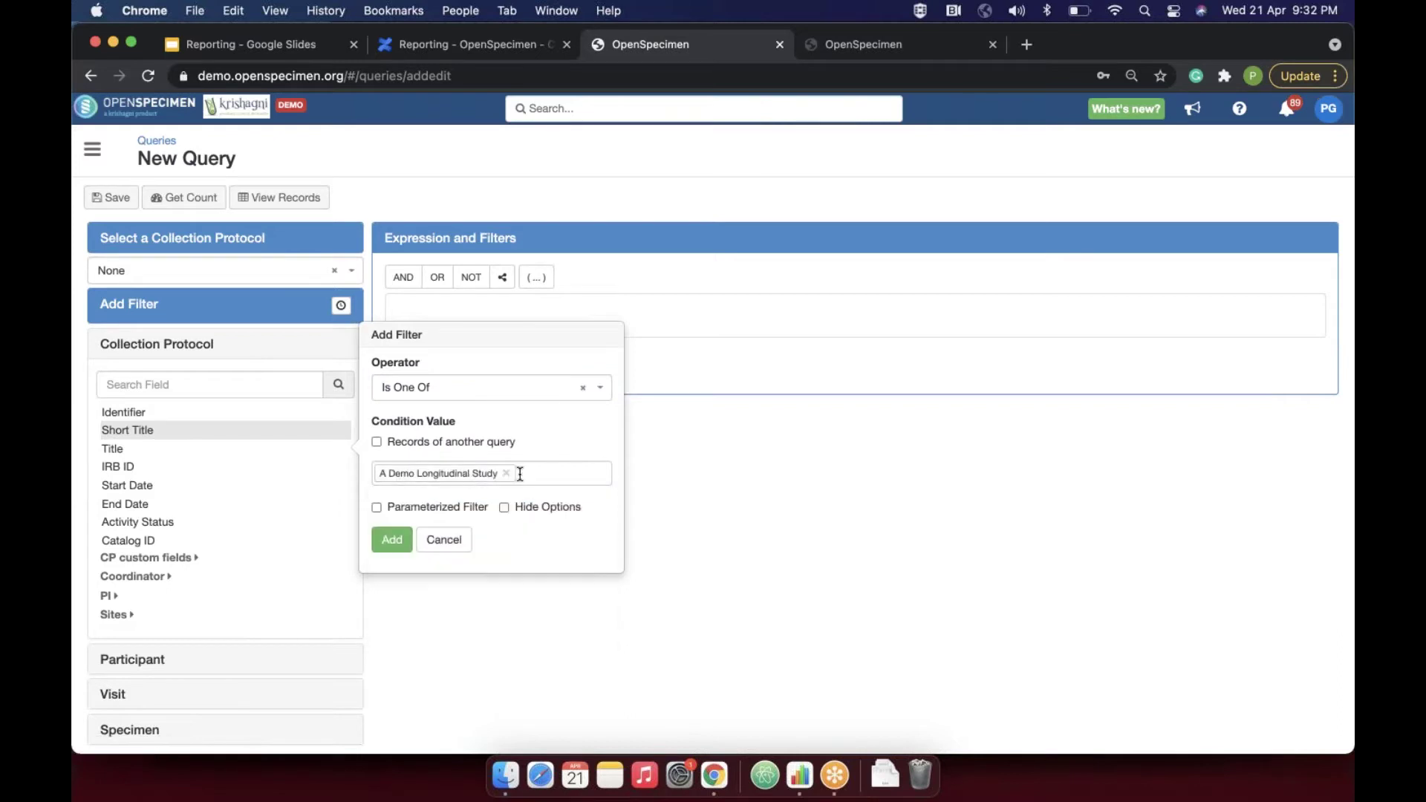
pyautogui.click(519, 473)
pyautogui.click(520, 579)
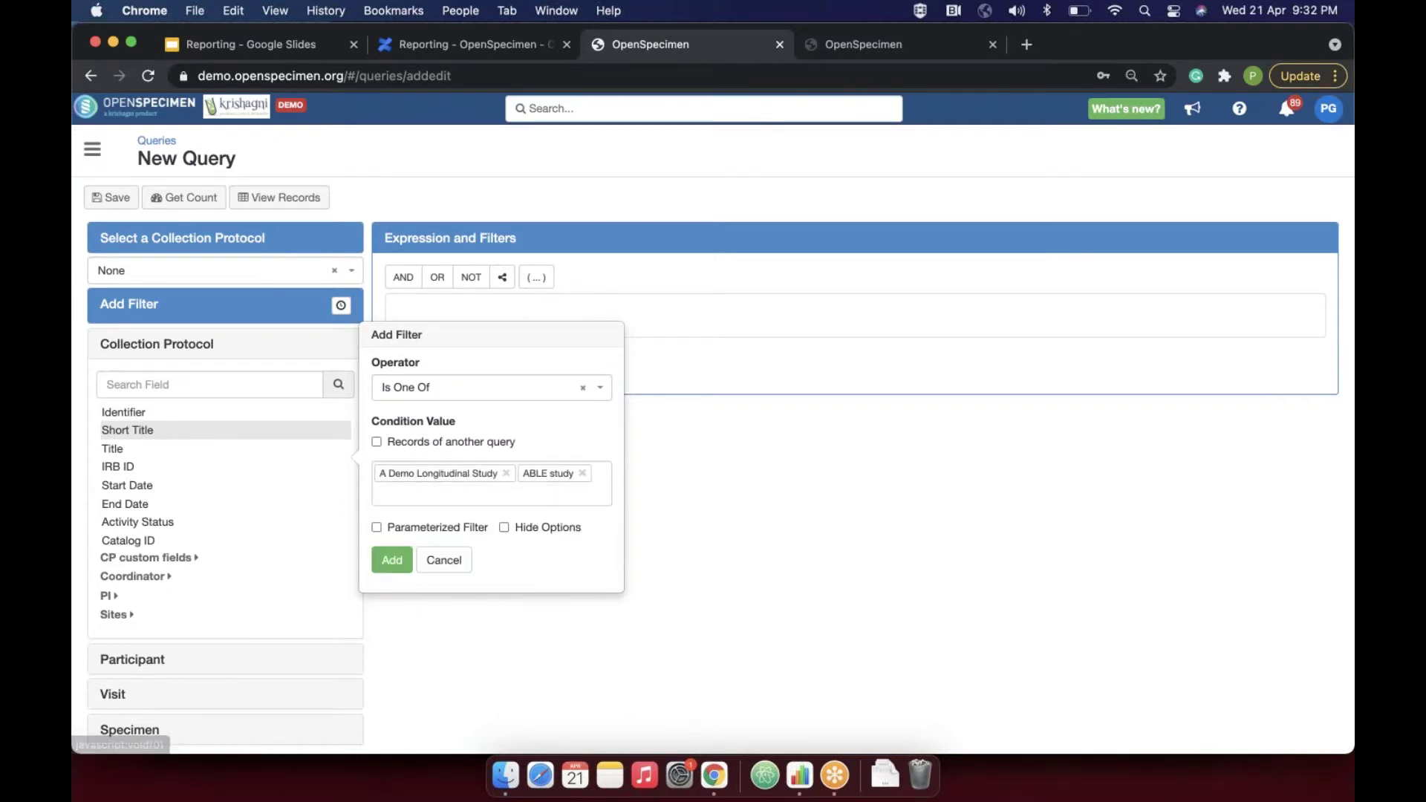
pyautogui.click(391, 559)
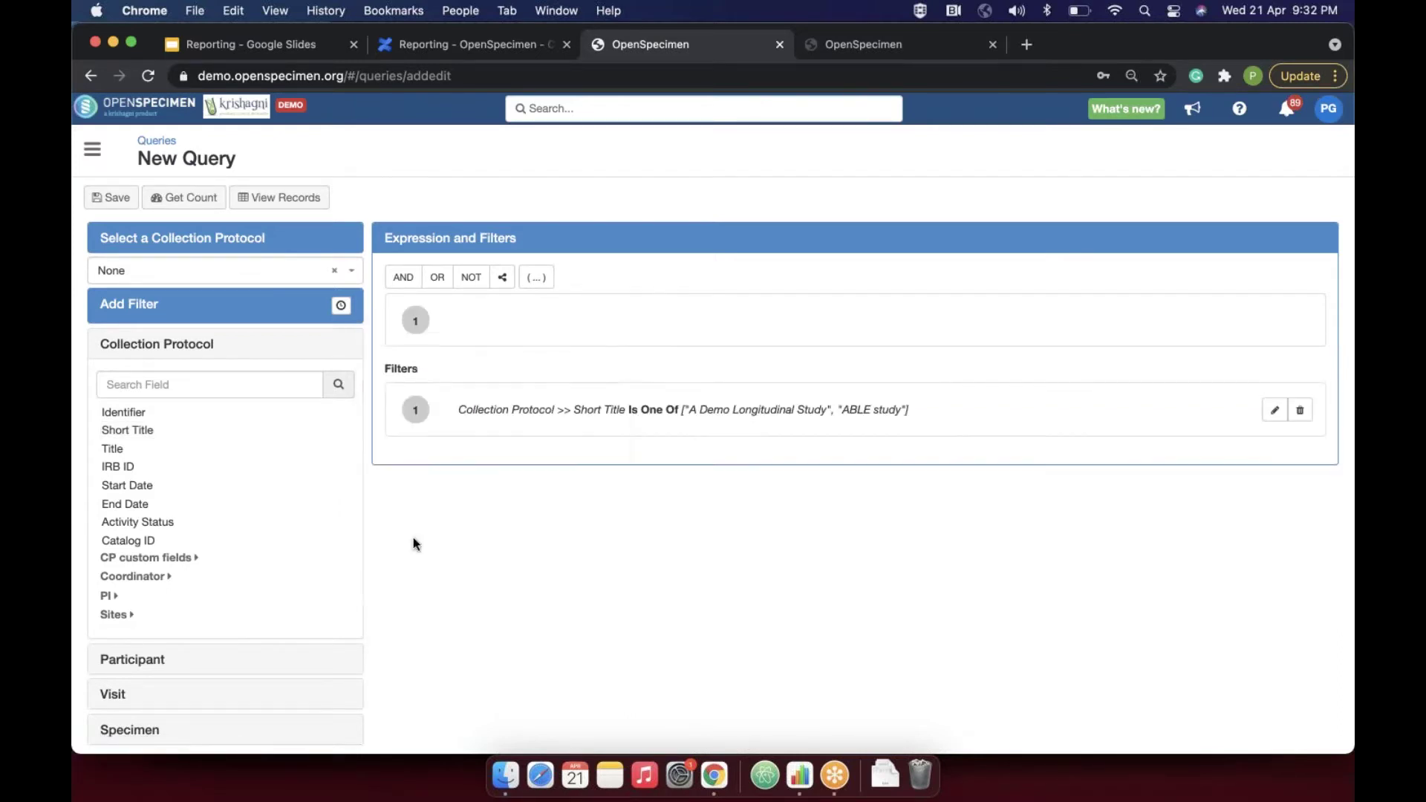